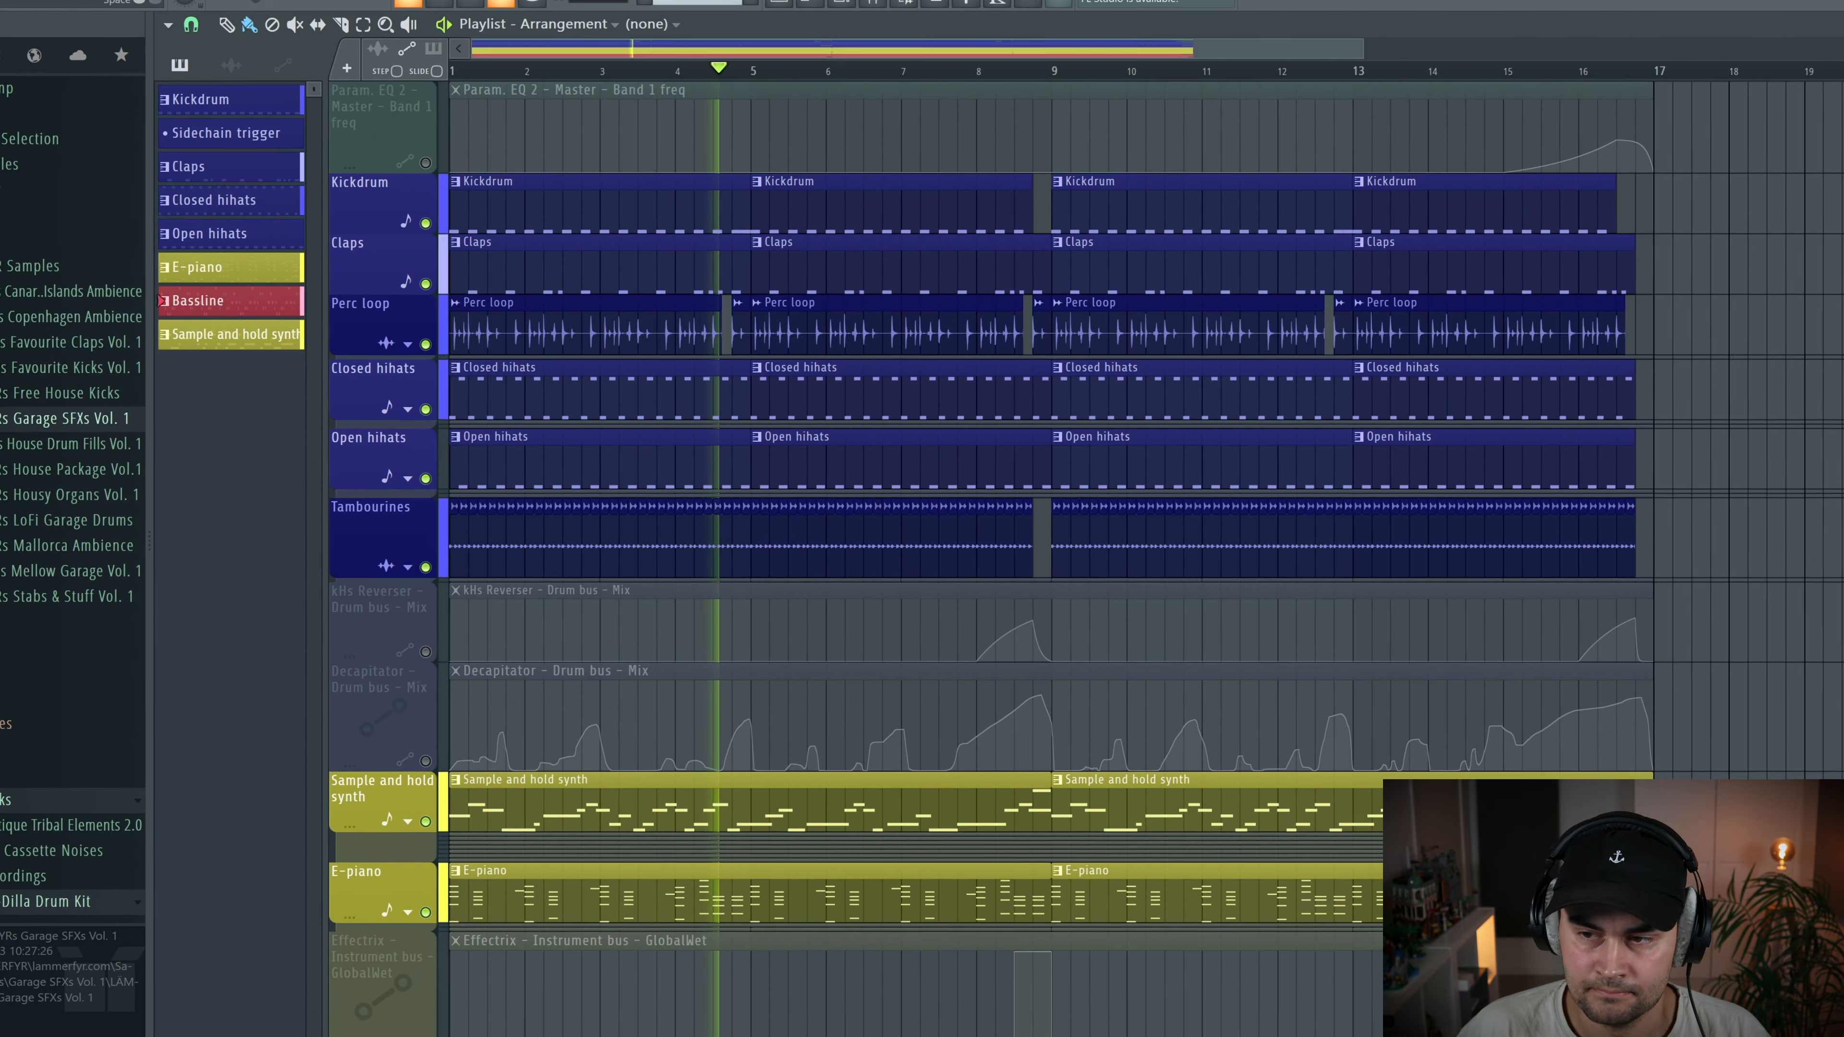
Stop playback, unmute the Param. EQ 2 - Master - Band 1 freq automation track and move the playhead to bar 15
click(361, 19)
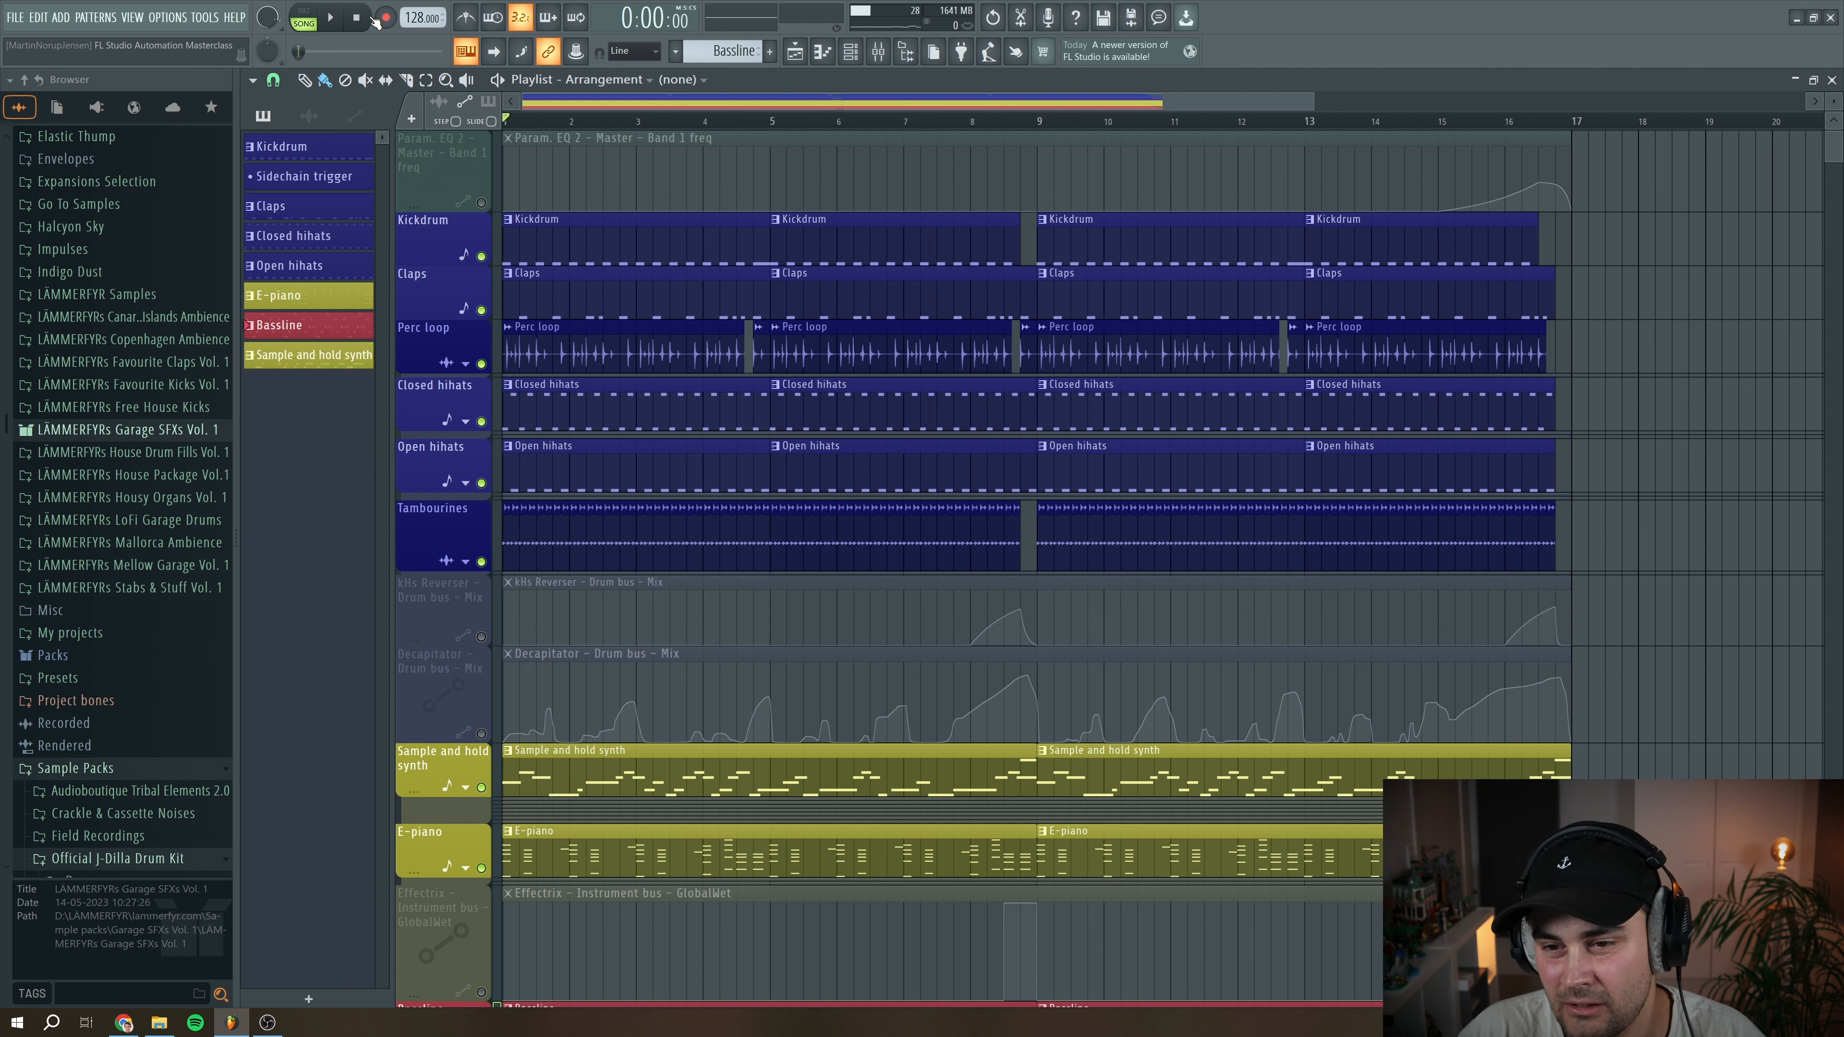
click(482, 203)
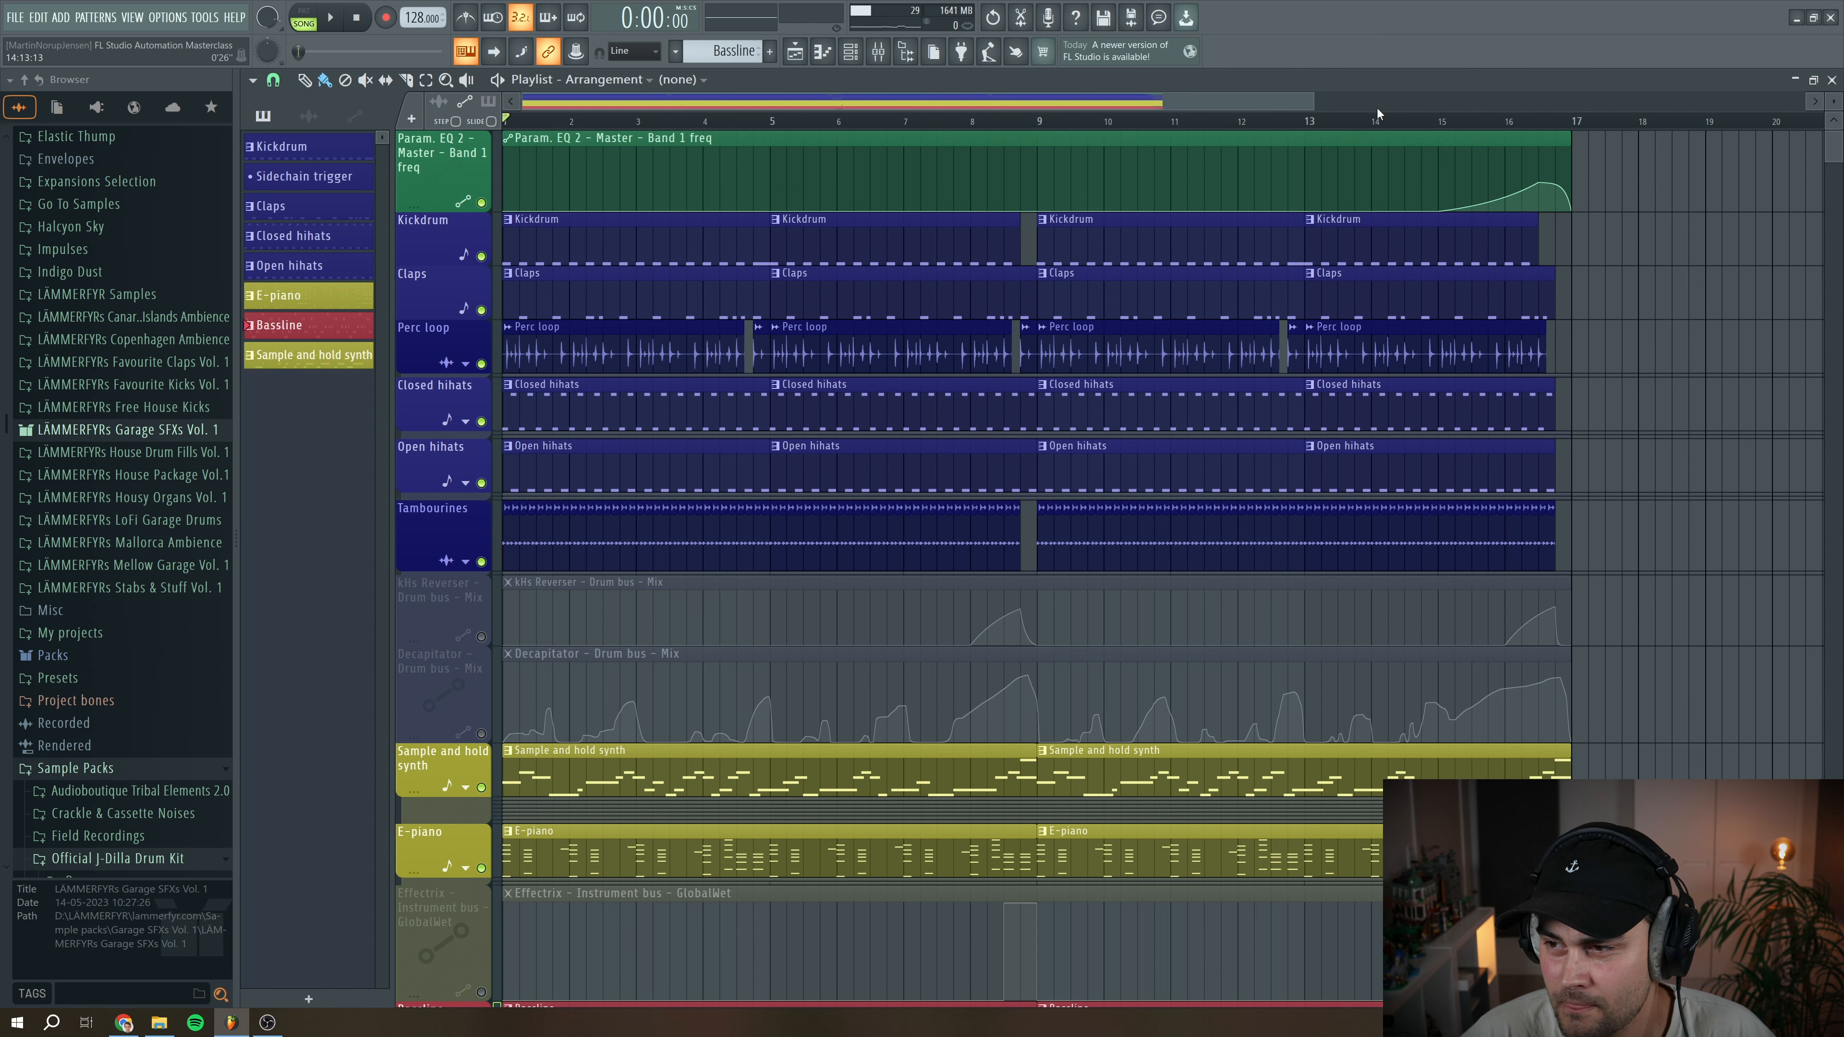
click(1437, 122)
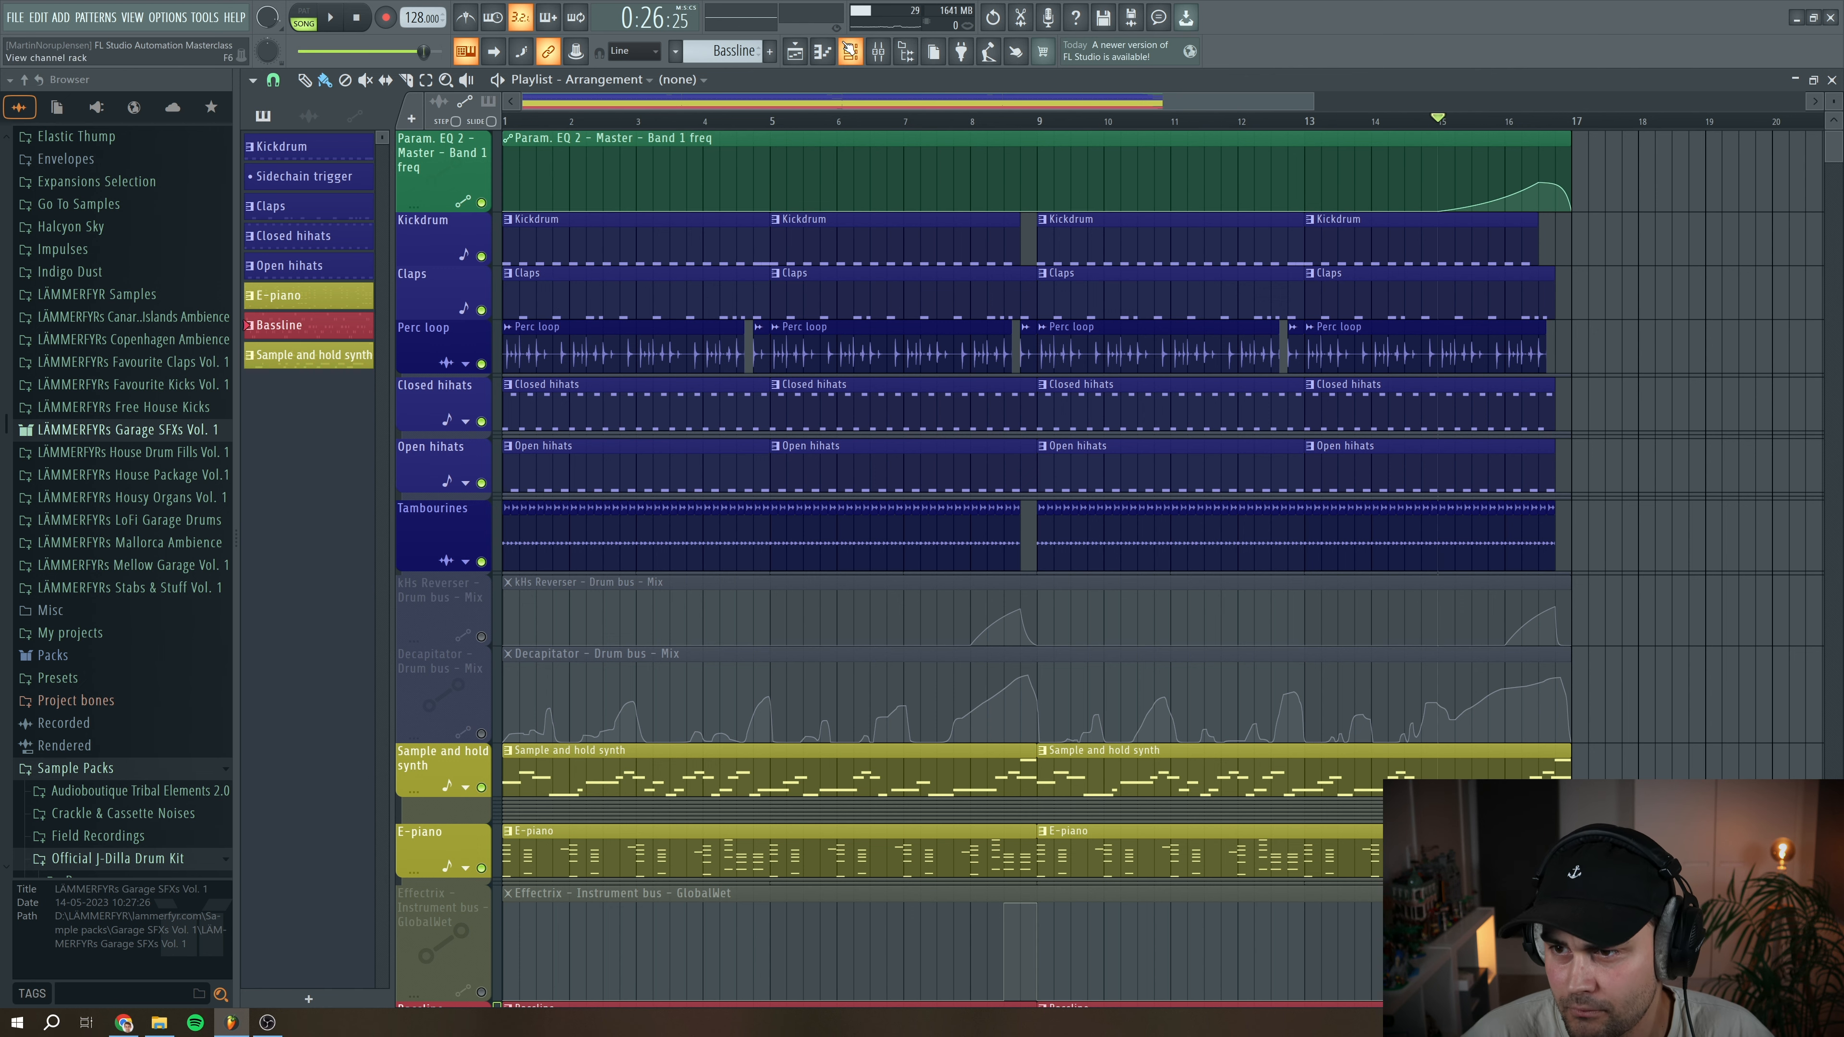
Open the Master channel's Fruity parametric EQ 2, close the mixer and place the EQ window clear of the automation curve
click(878, 51)
click(425, 315)
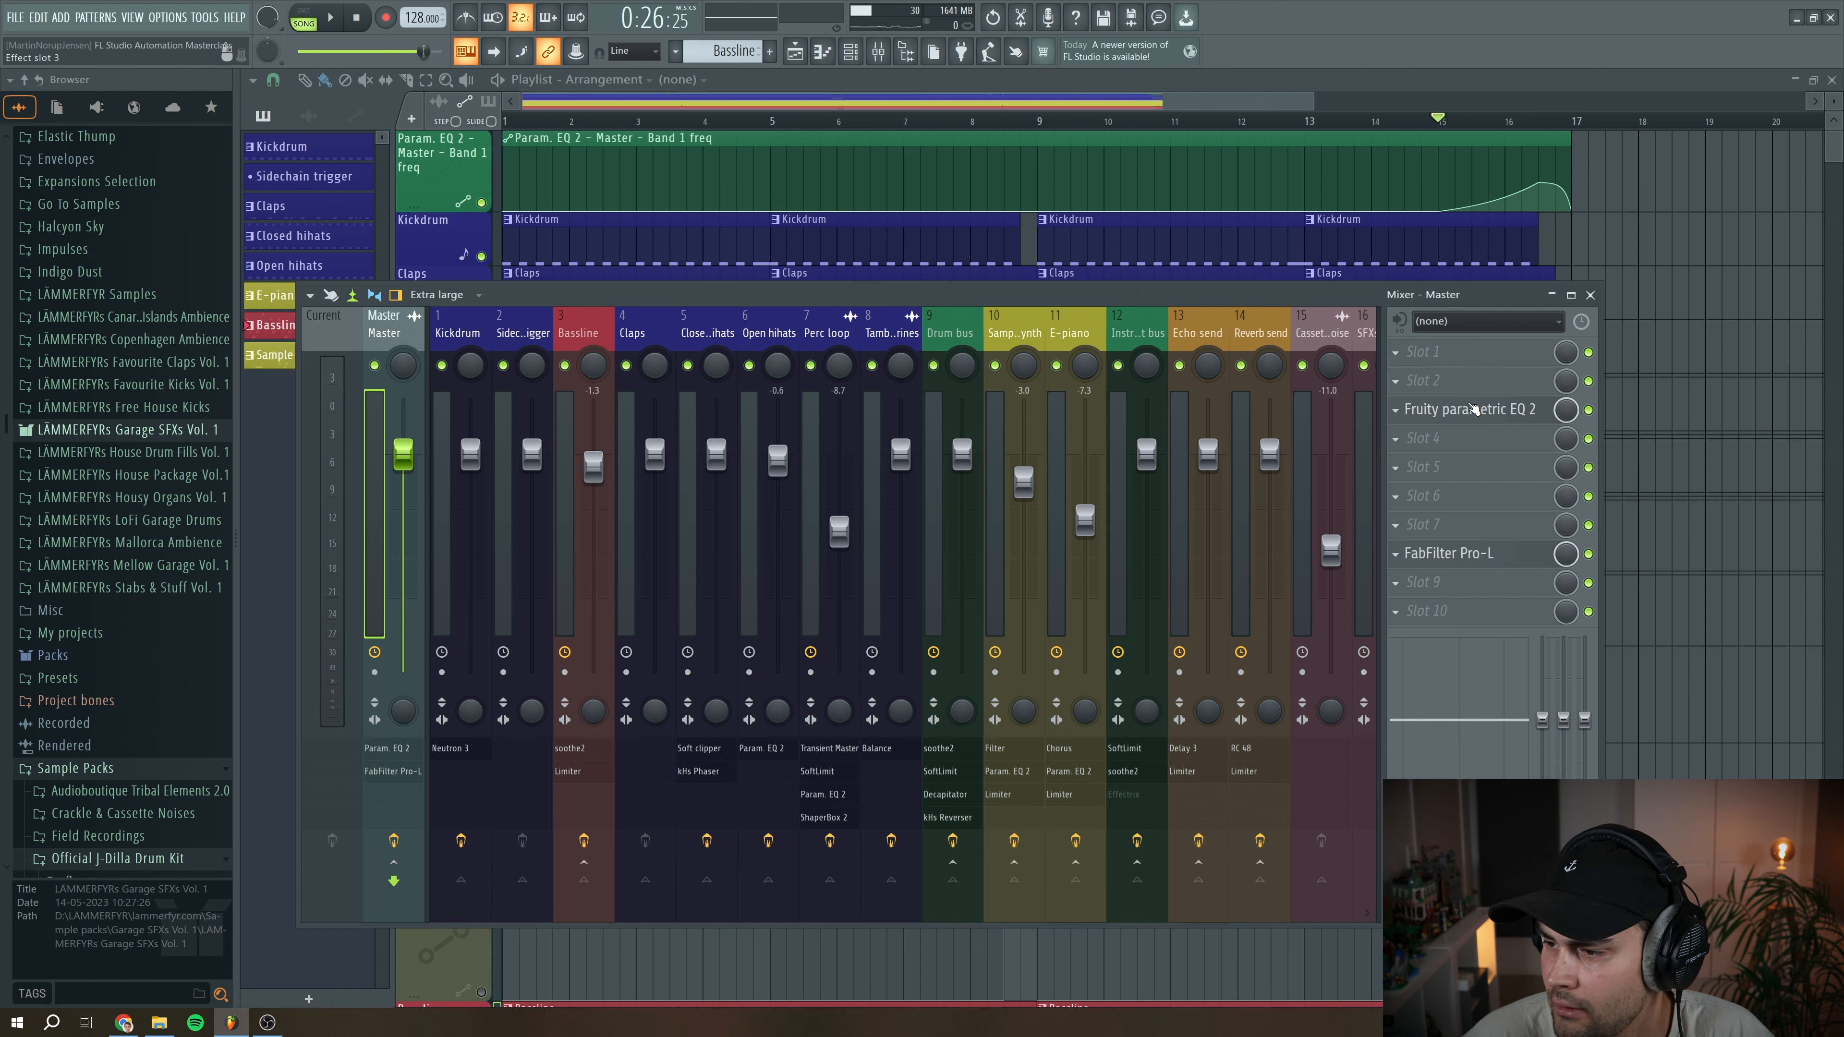
click(1471, 404)
click(1590, 296)
drag(819, 226, 1031, 215)
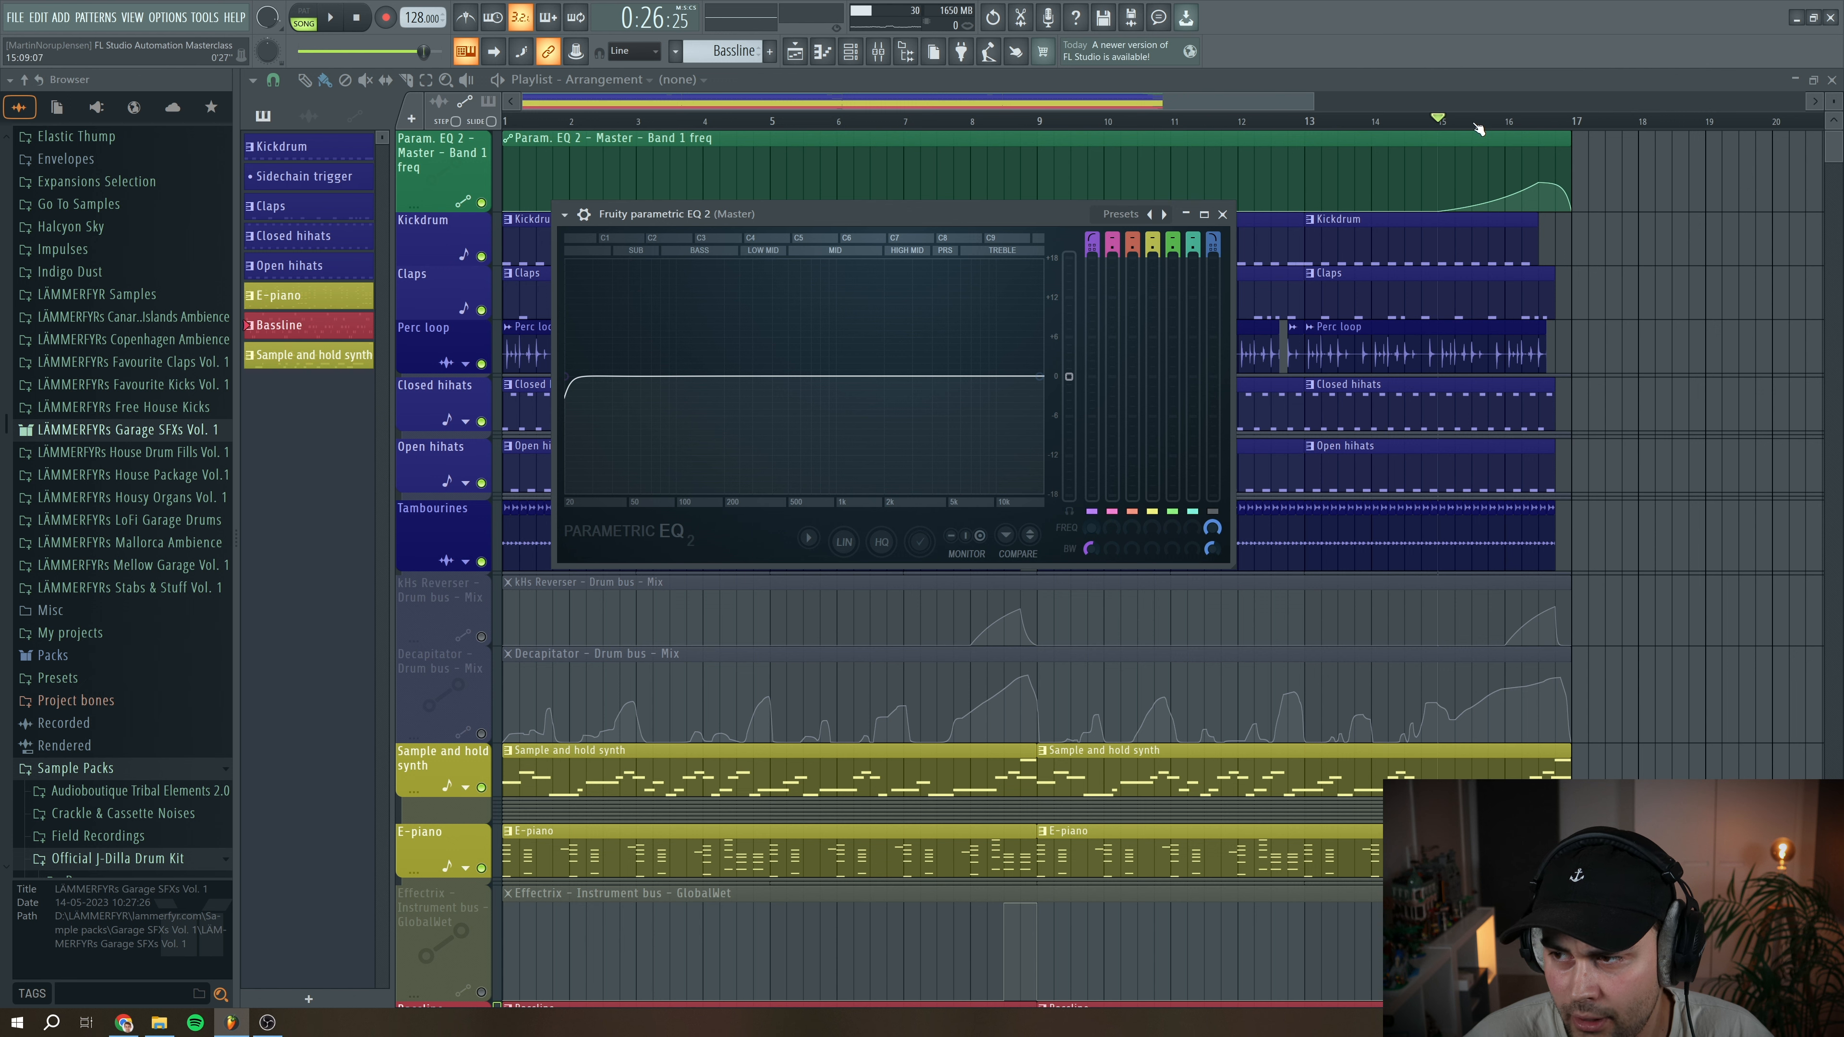
Play the arrangement from bar 15 to watch the automated low cut on the EQ, and close the EQ window
click(331, 19)
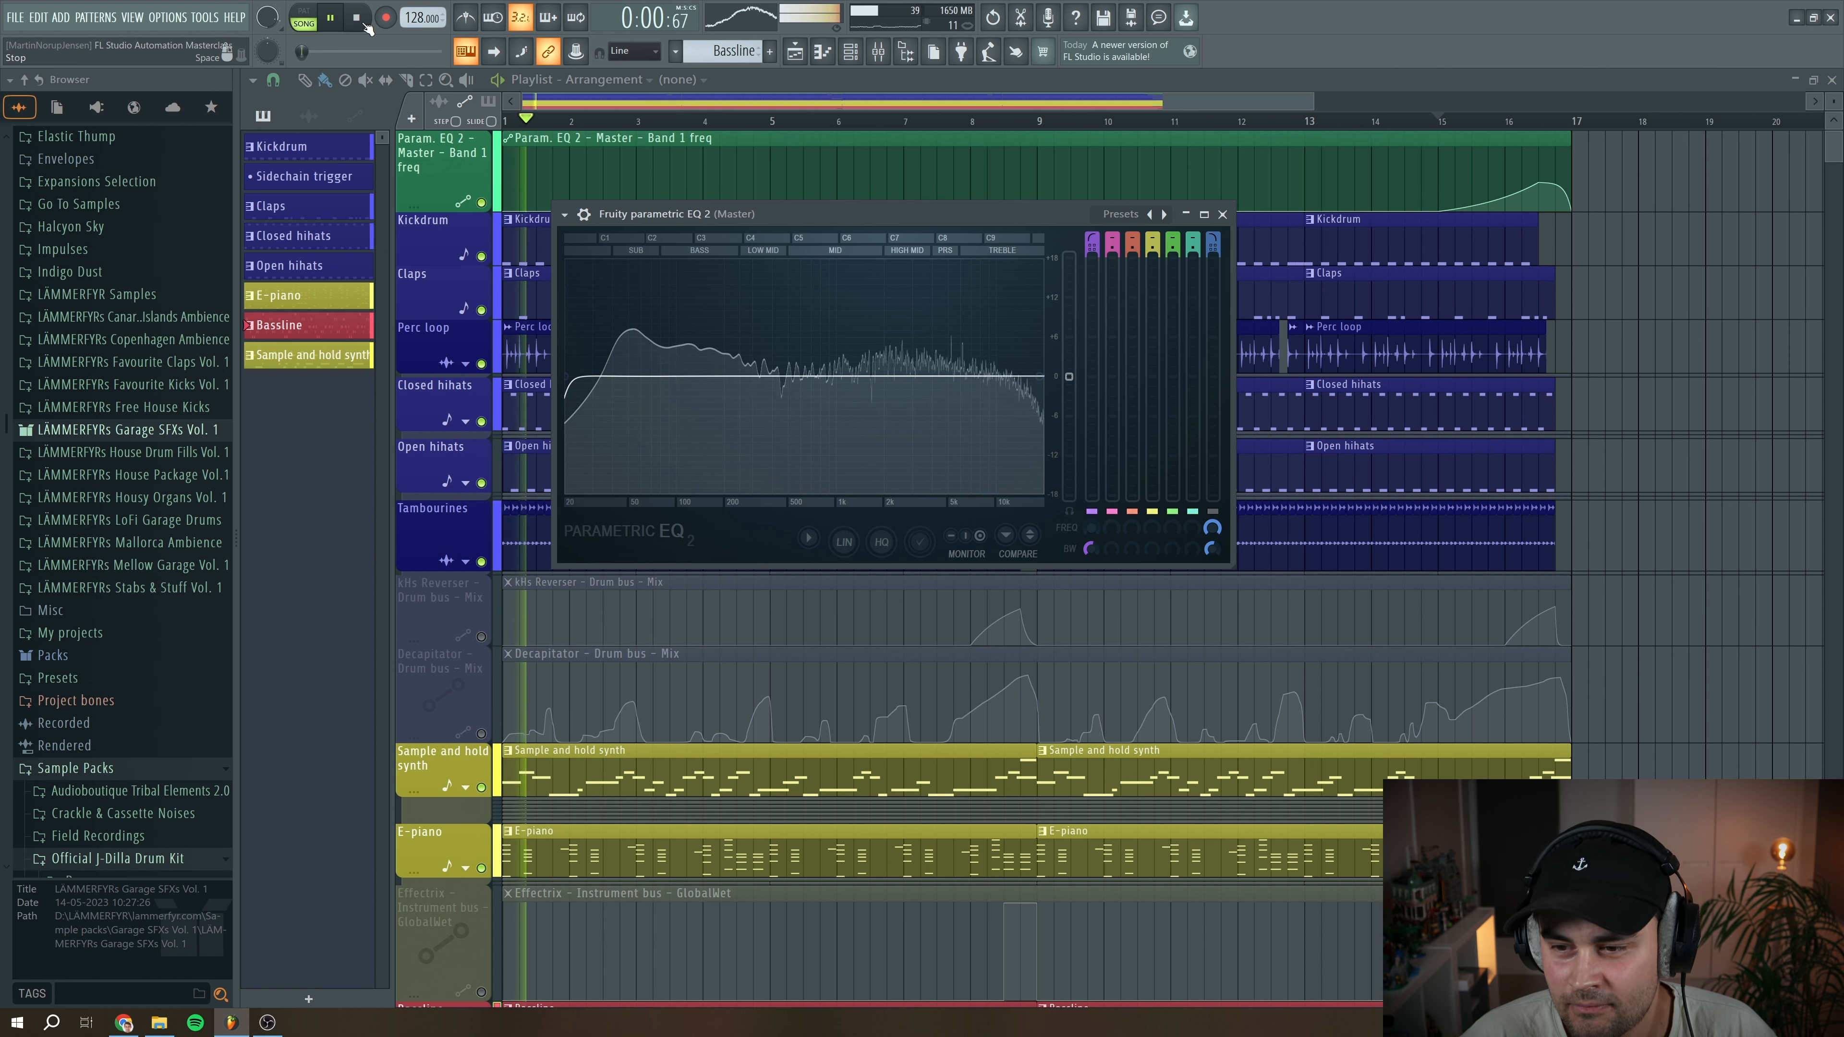
key(space)
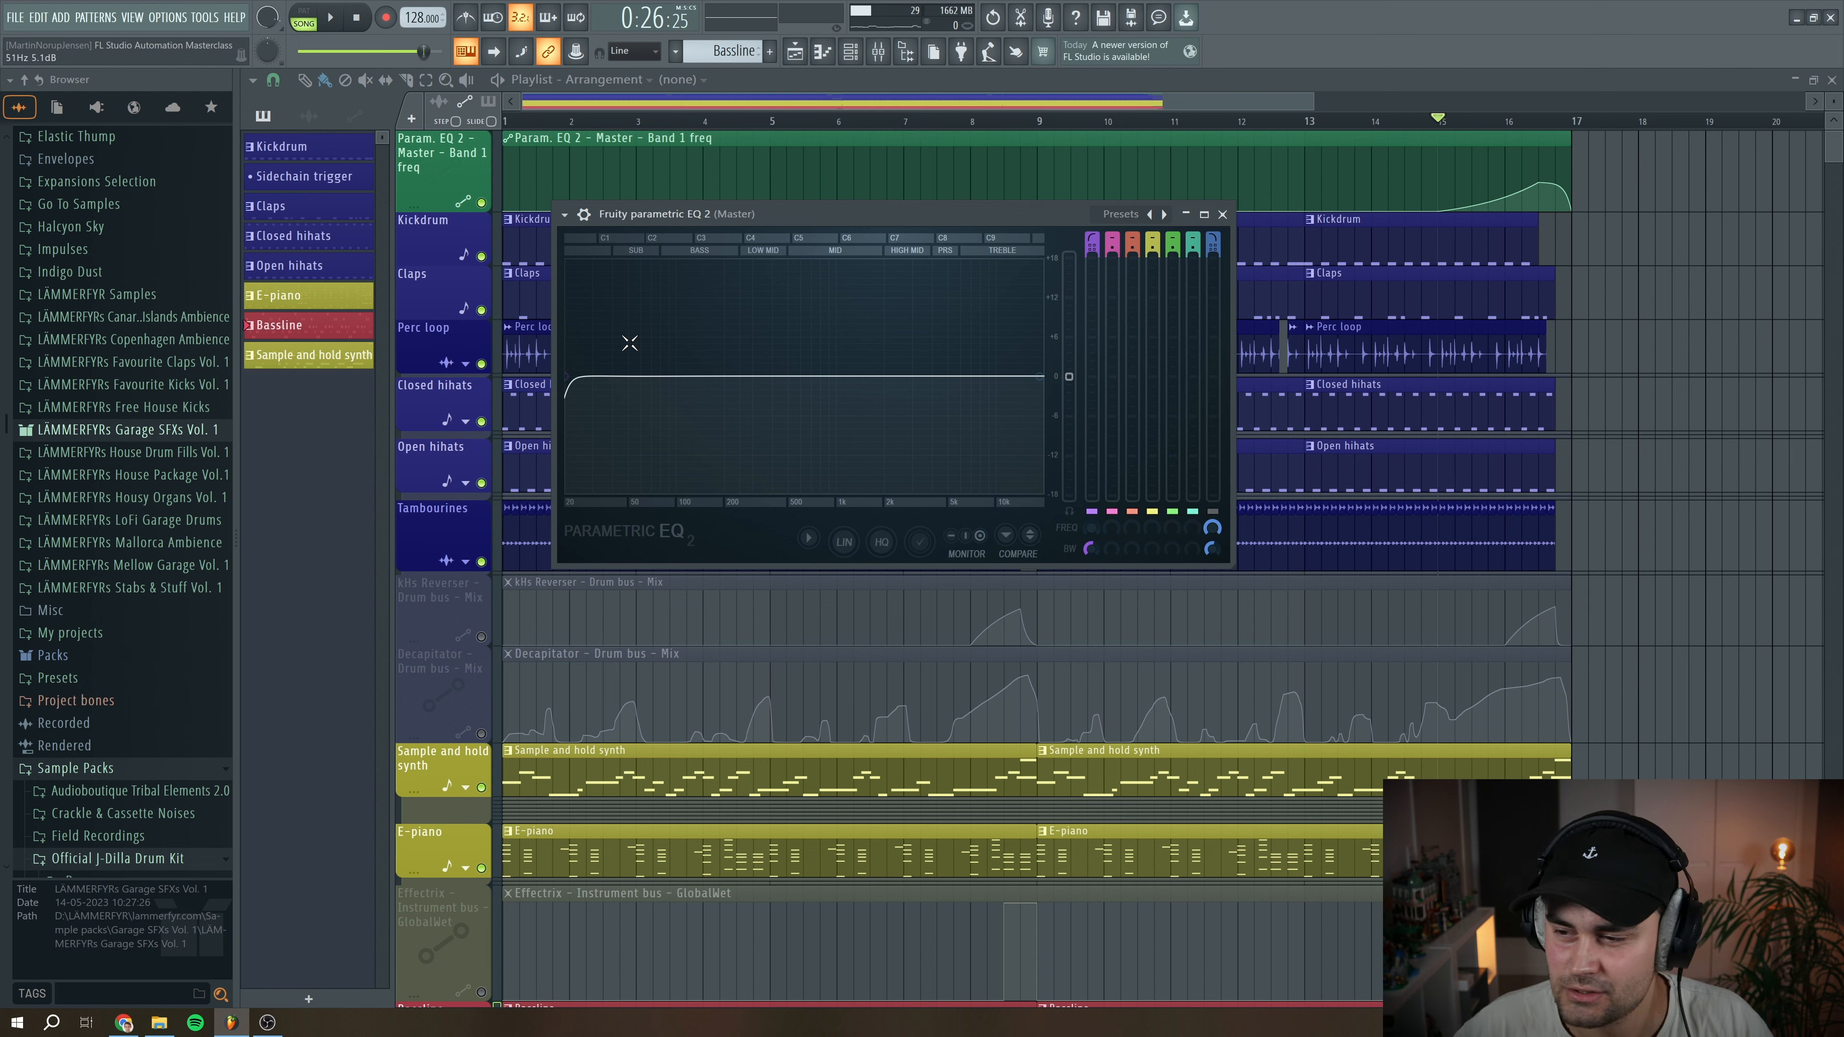
click(1222, 215)
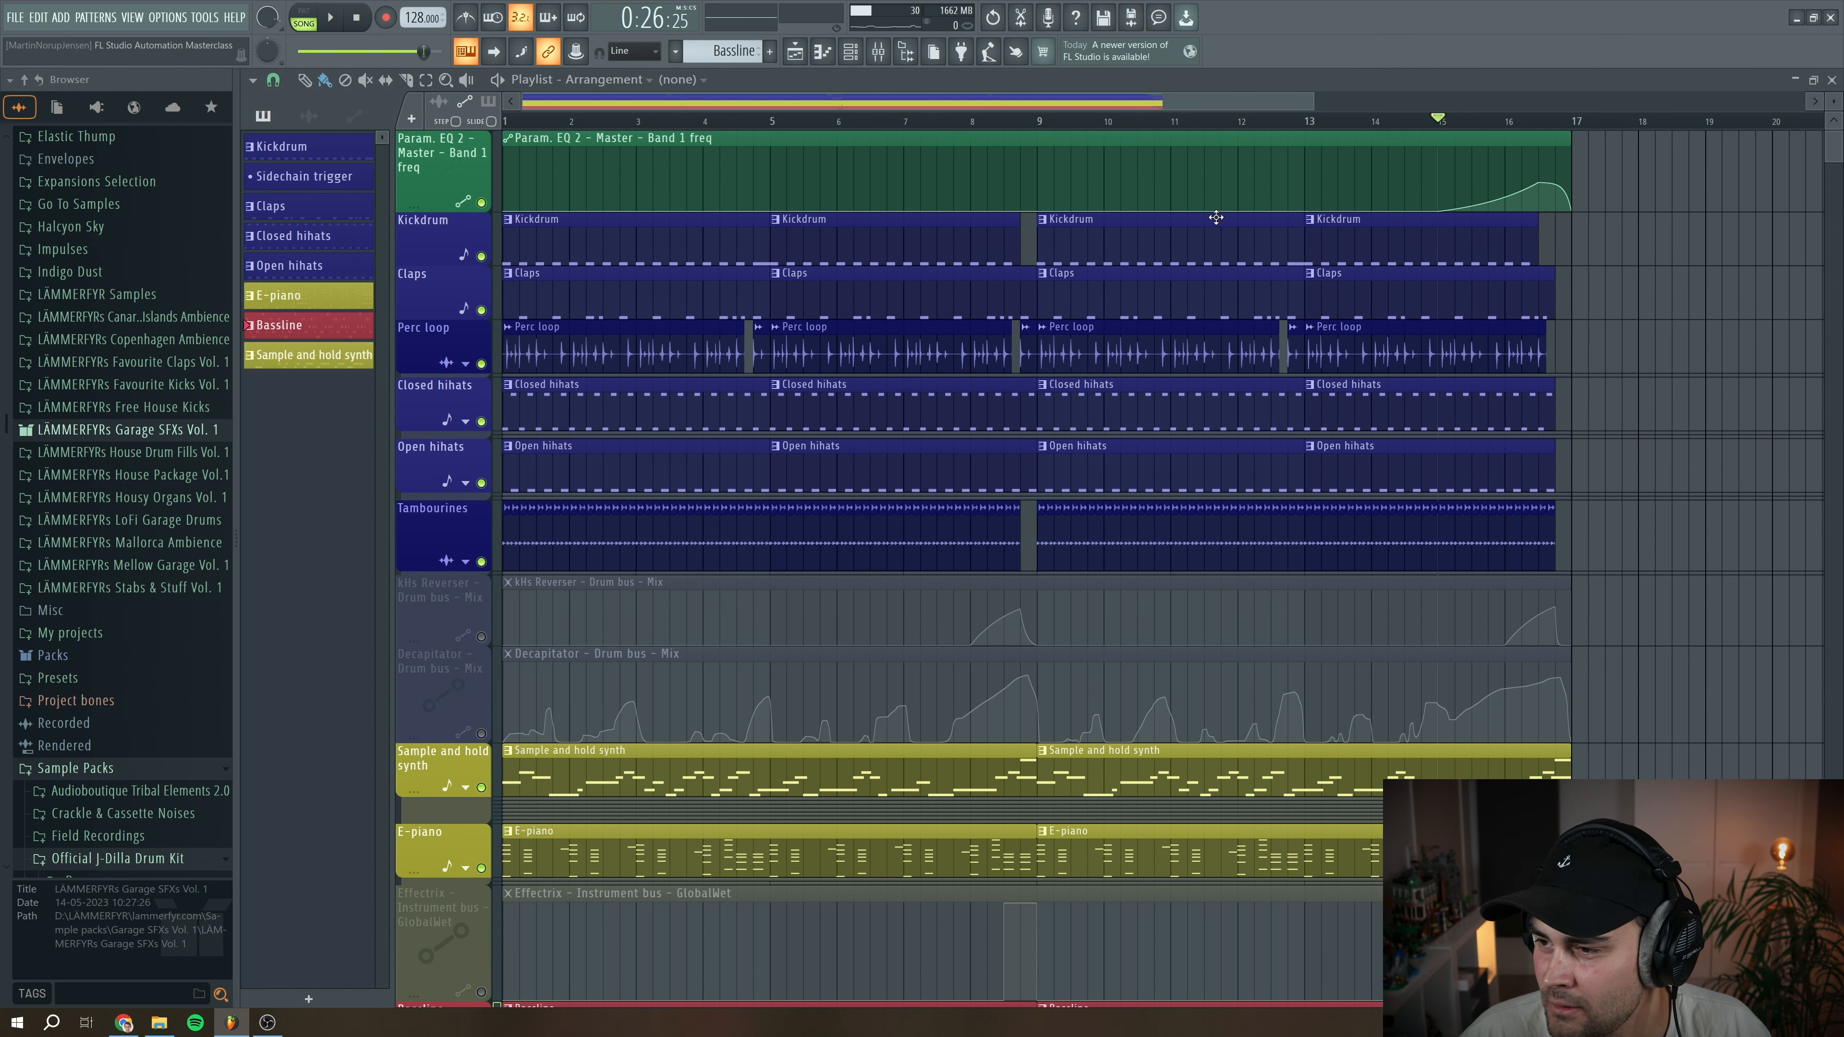
Expand the Perc loop group and solo the Perc loop together with its Transient Master Sustain automation track
click(467, 363)
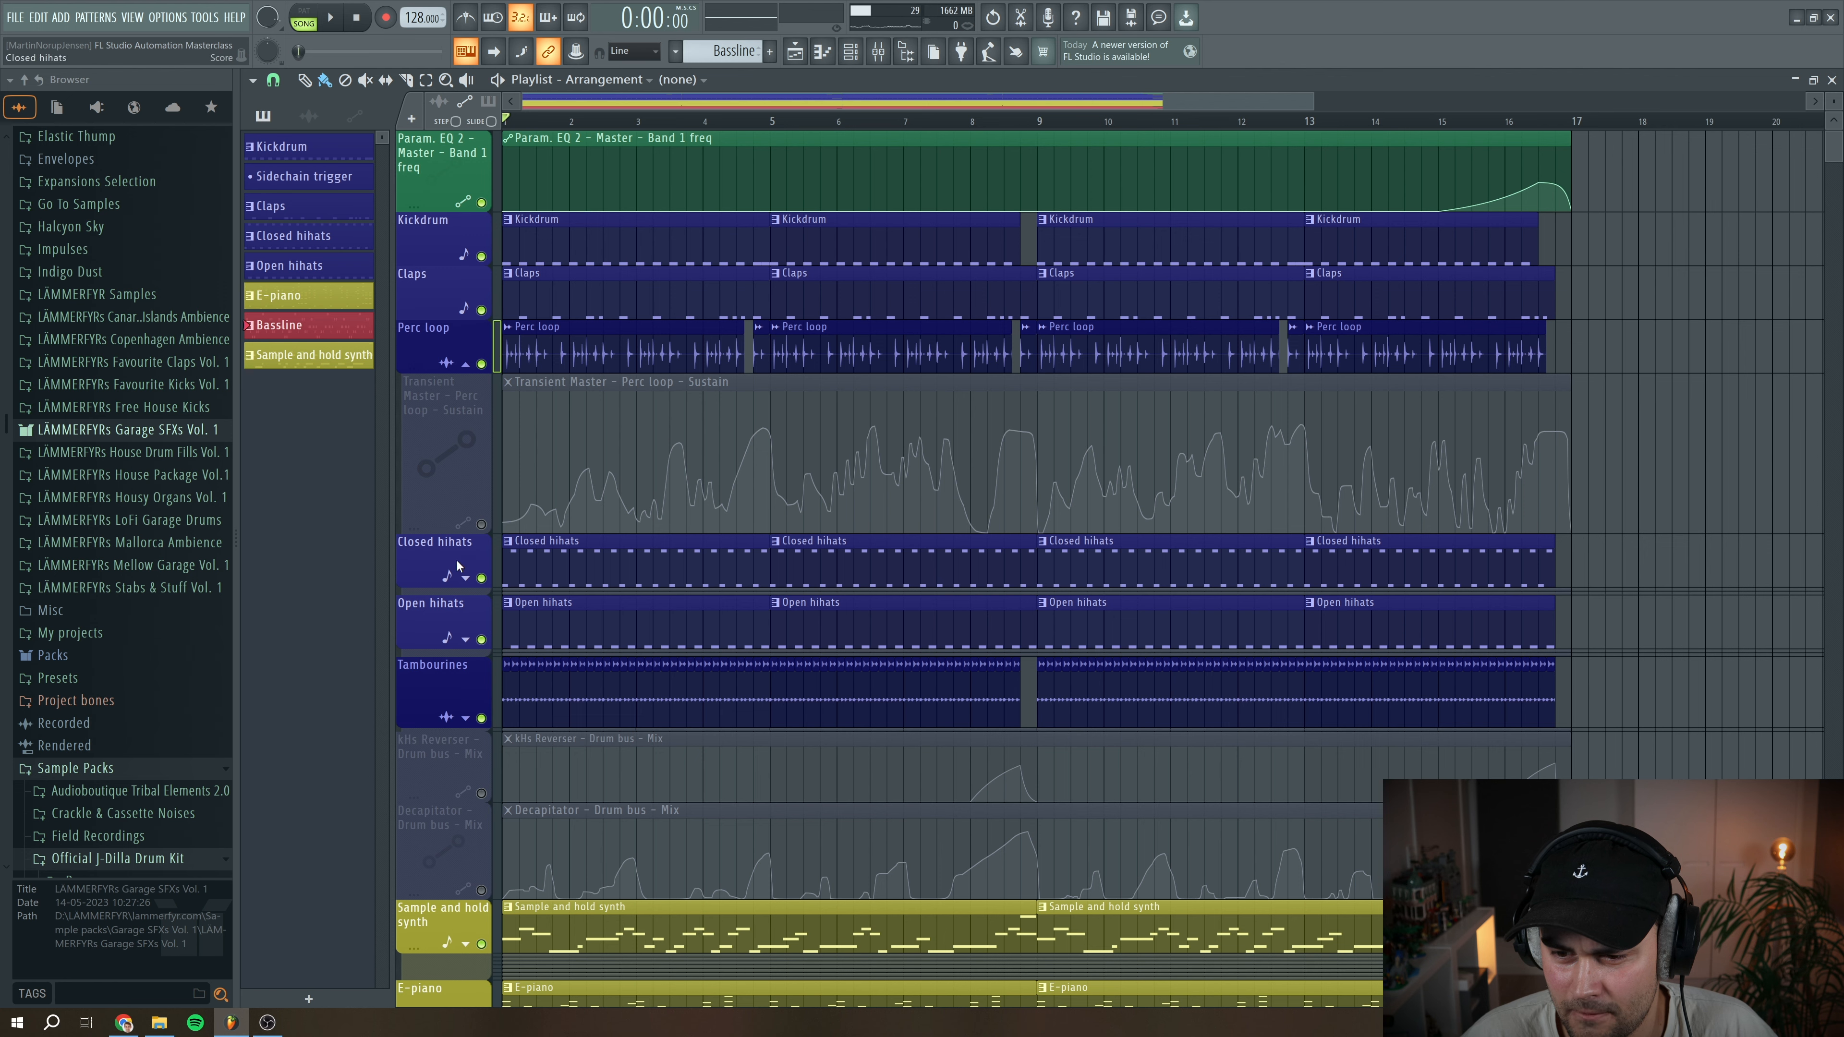
right_click(482, 365)
click(481, 524)
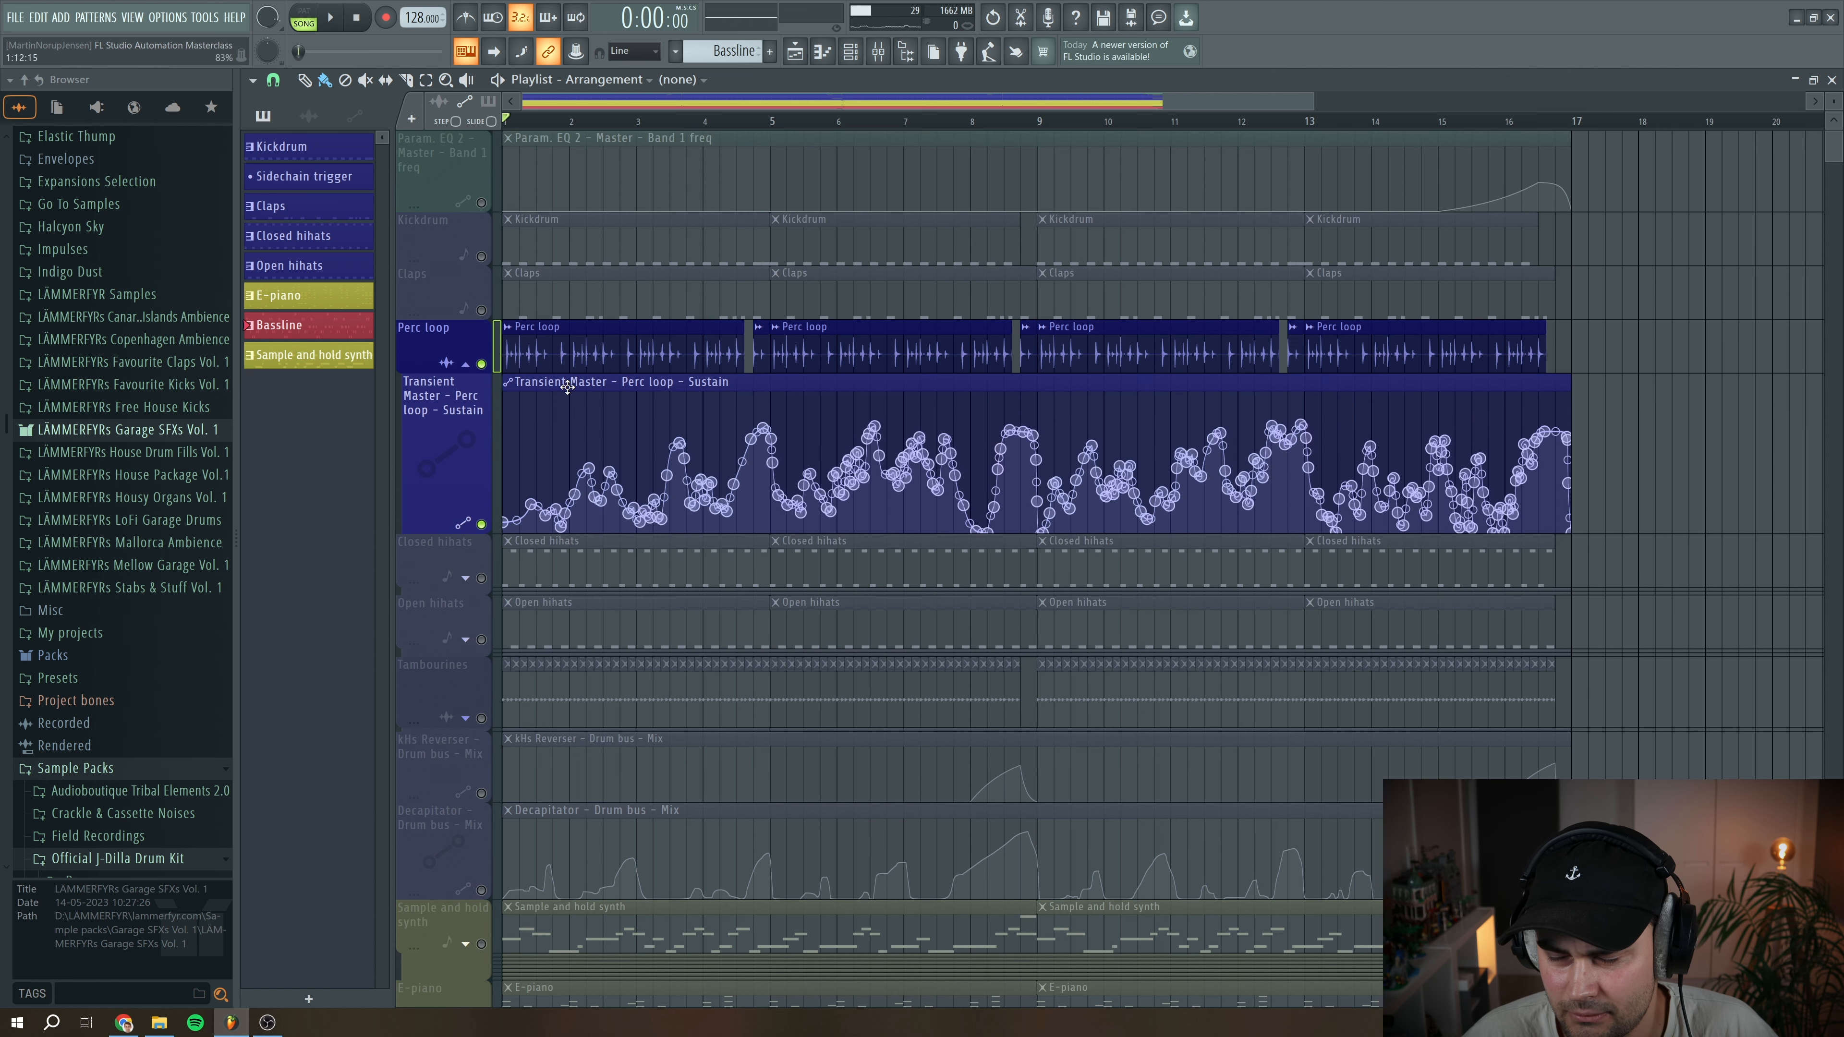
Play the soloed Perc loop from the start to listen to its sustain automation
key(space)
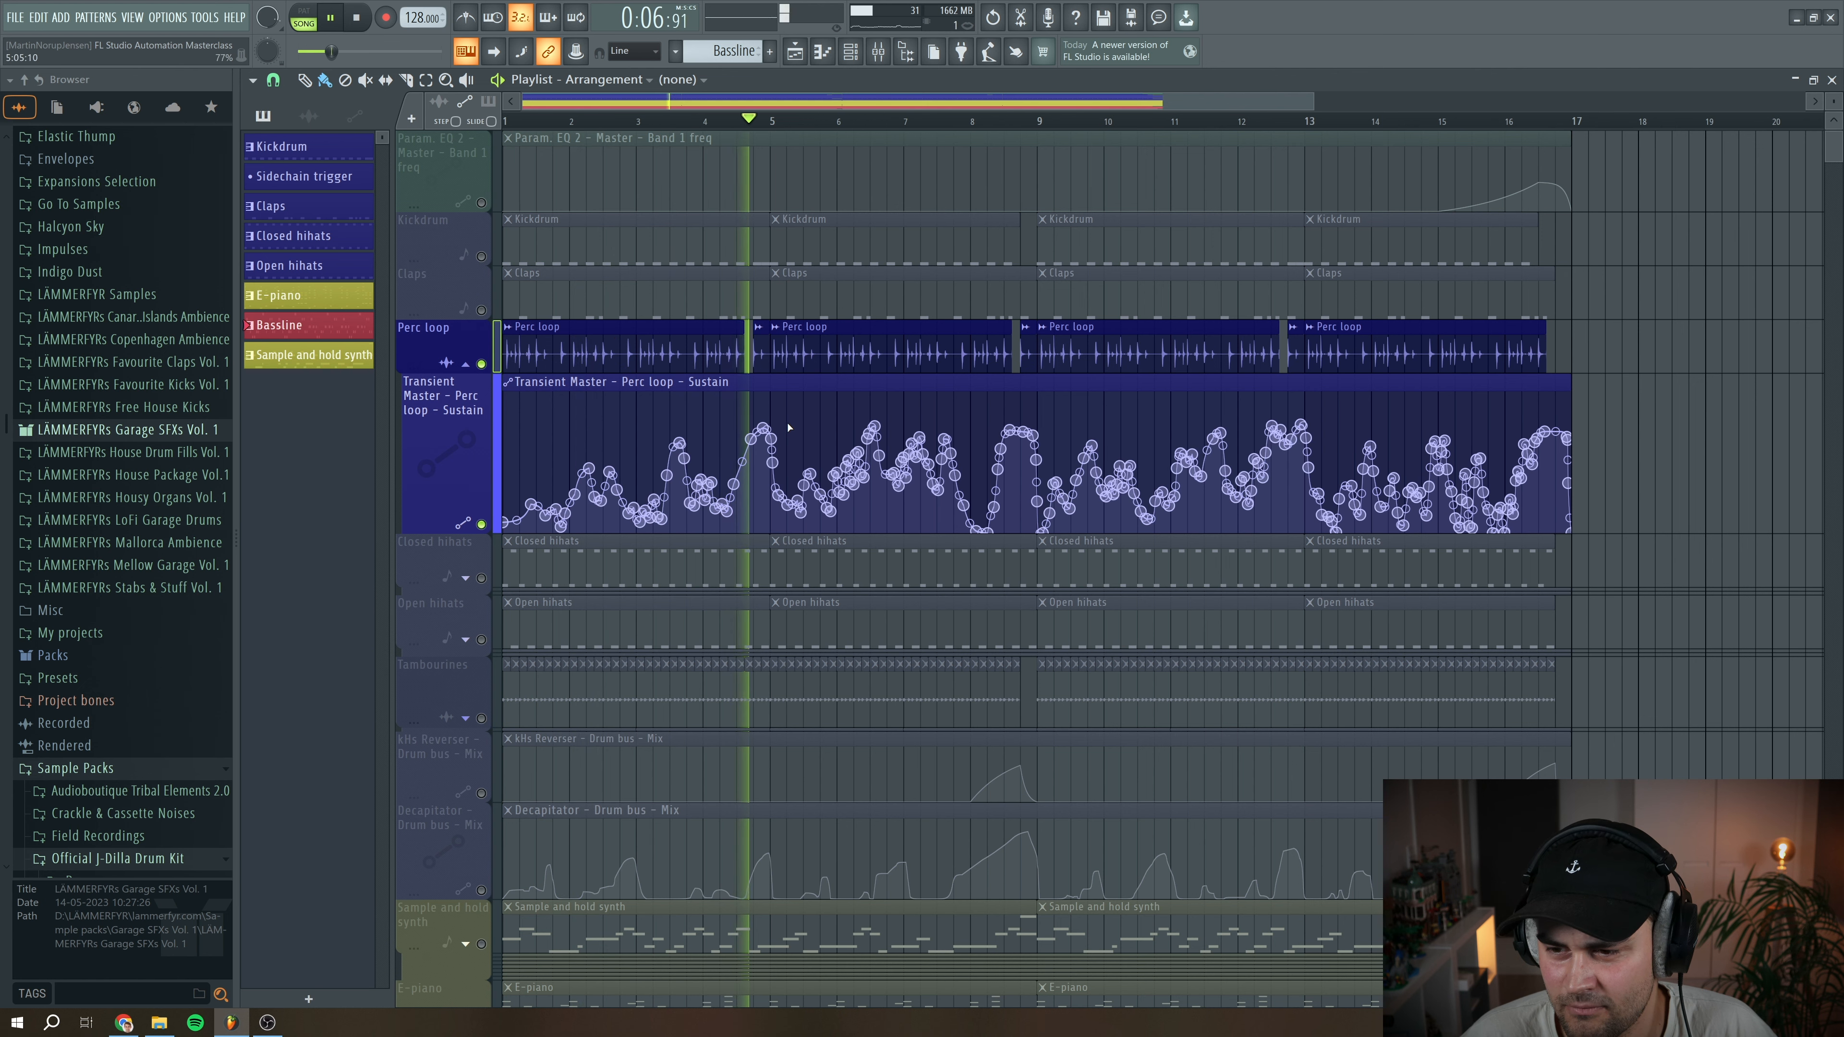
key(space)
mouse_move(782, 391)
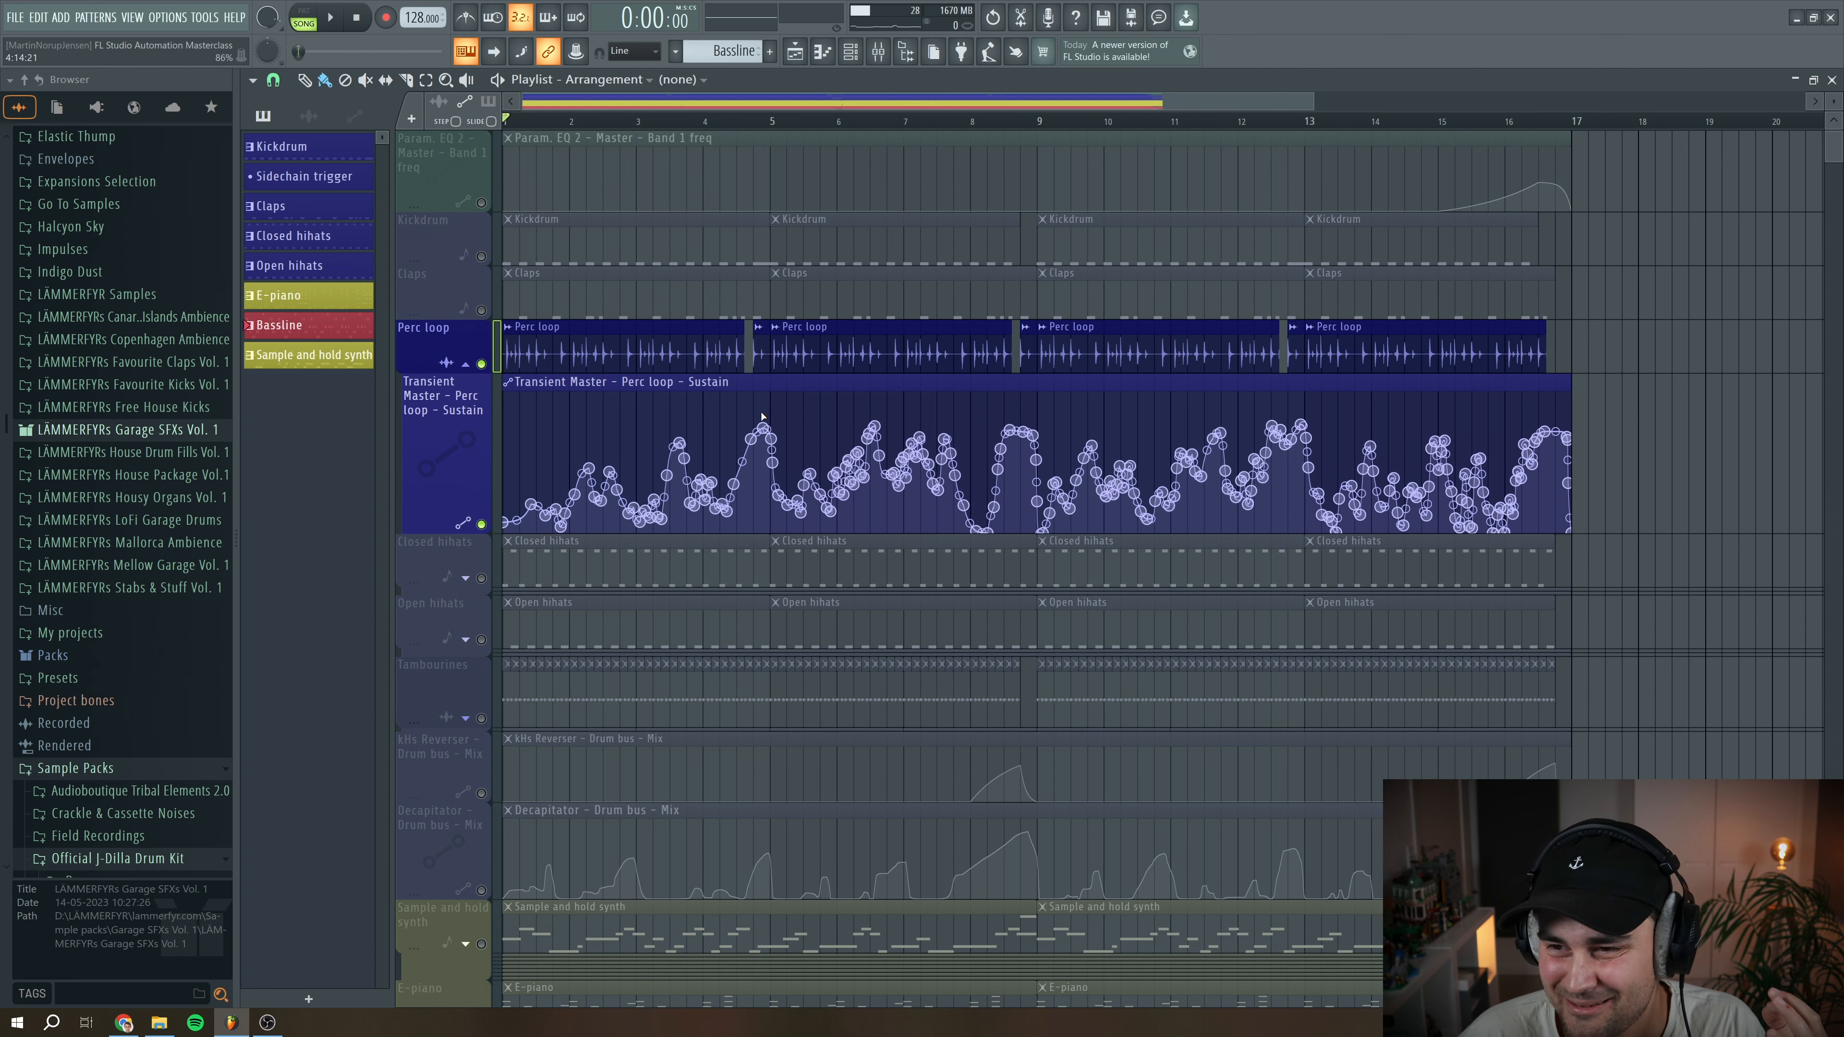
Open the Transient Master effect on the Perc loop mixer channel and show its controls
click(878, 51)
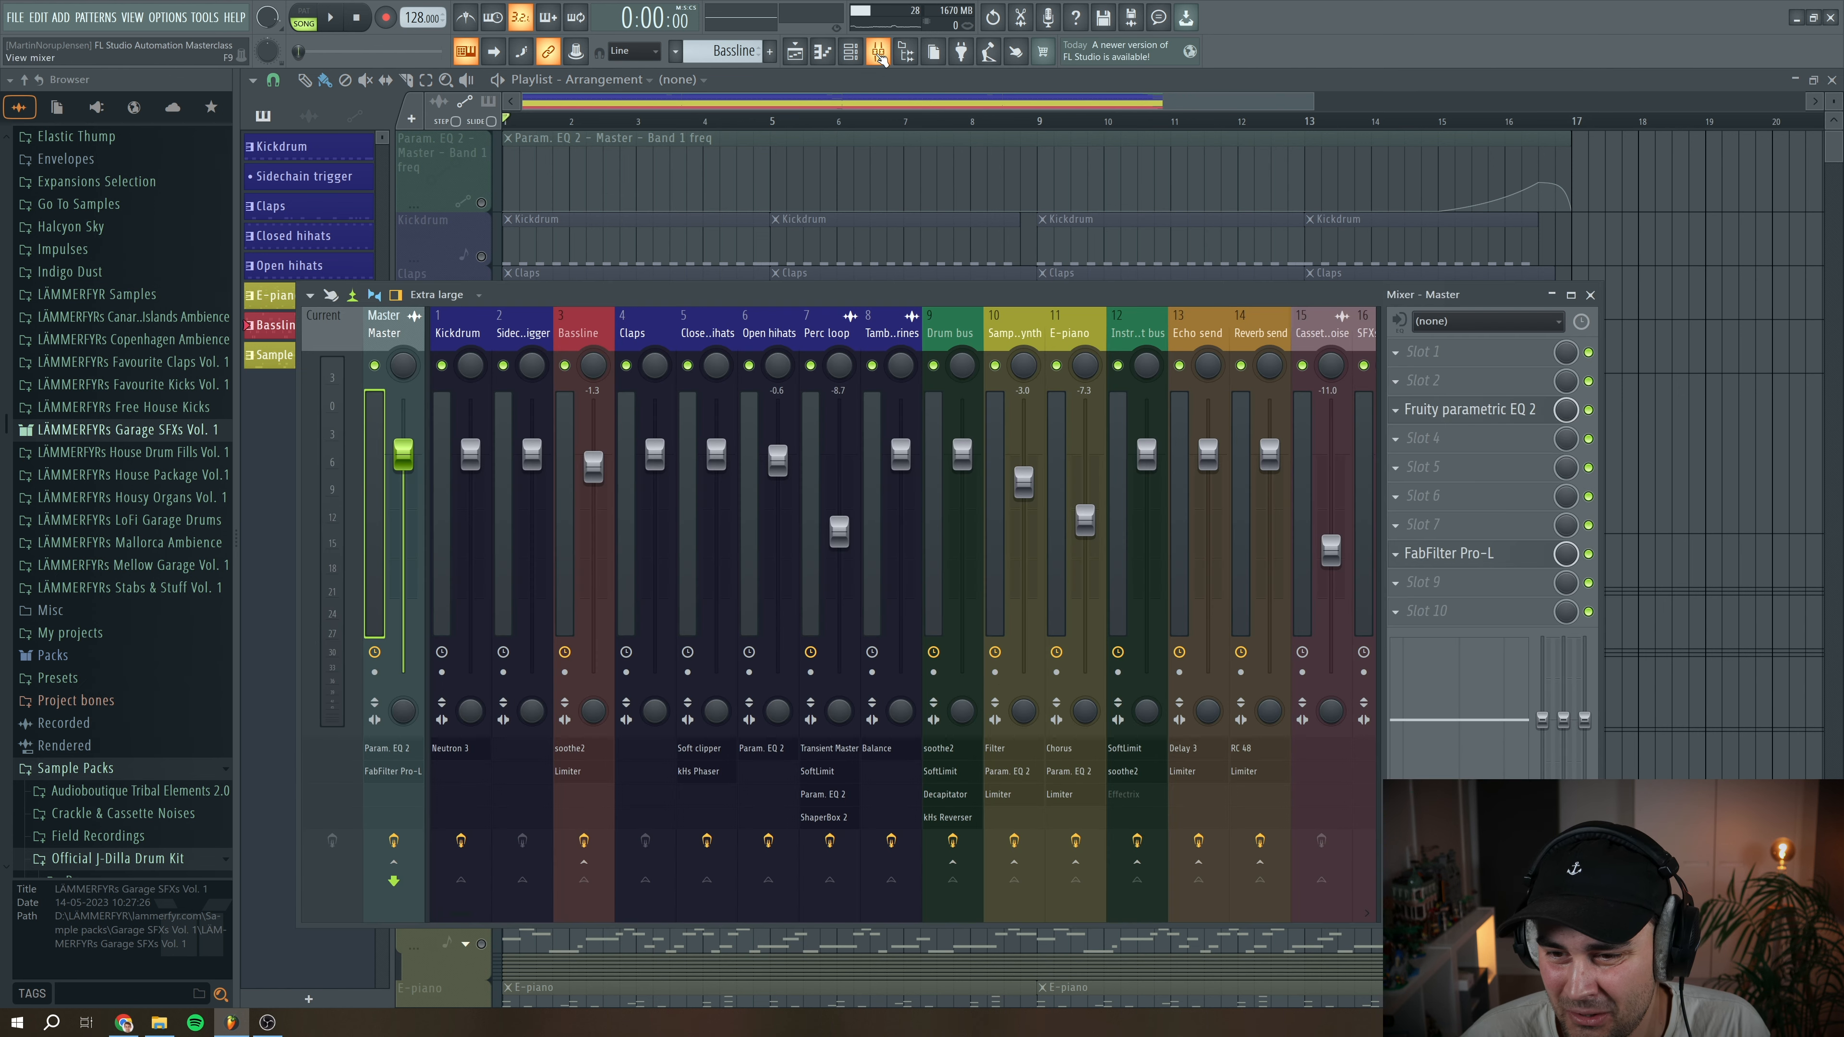
click(847, 334)
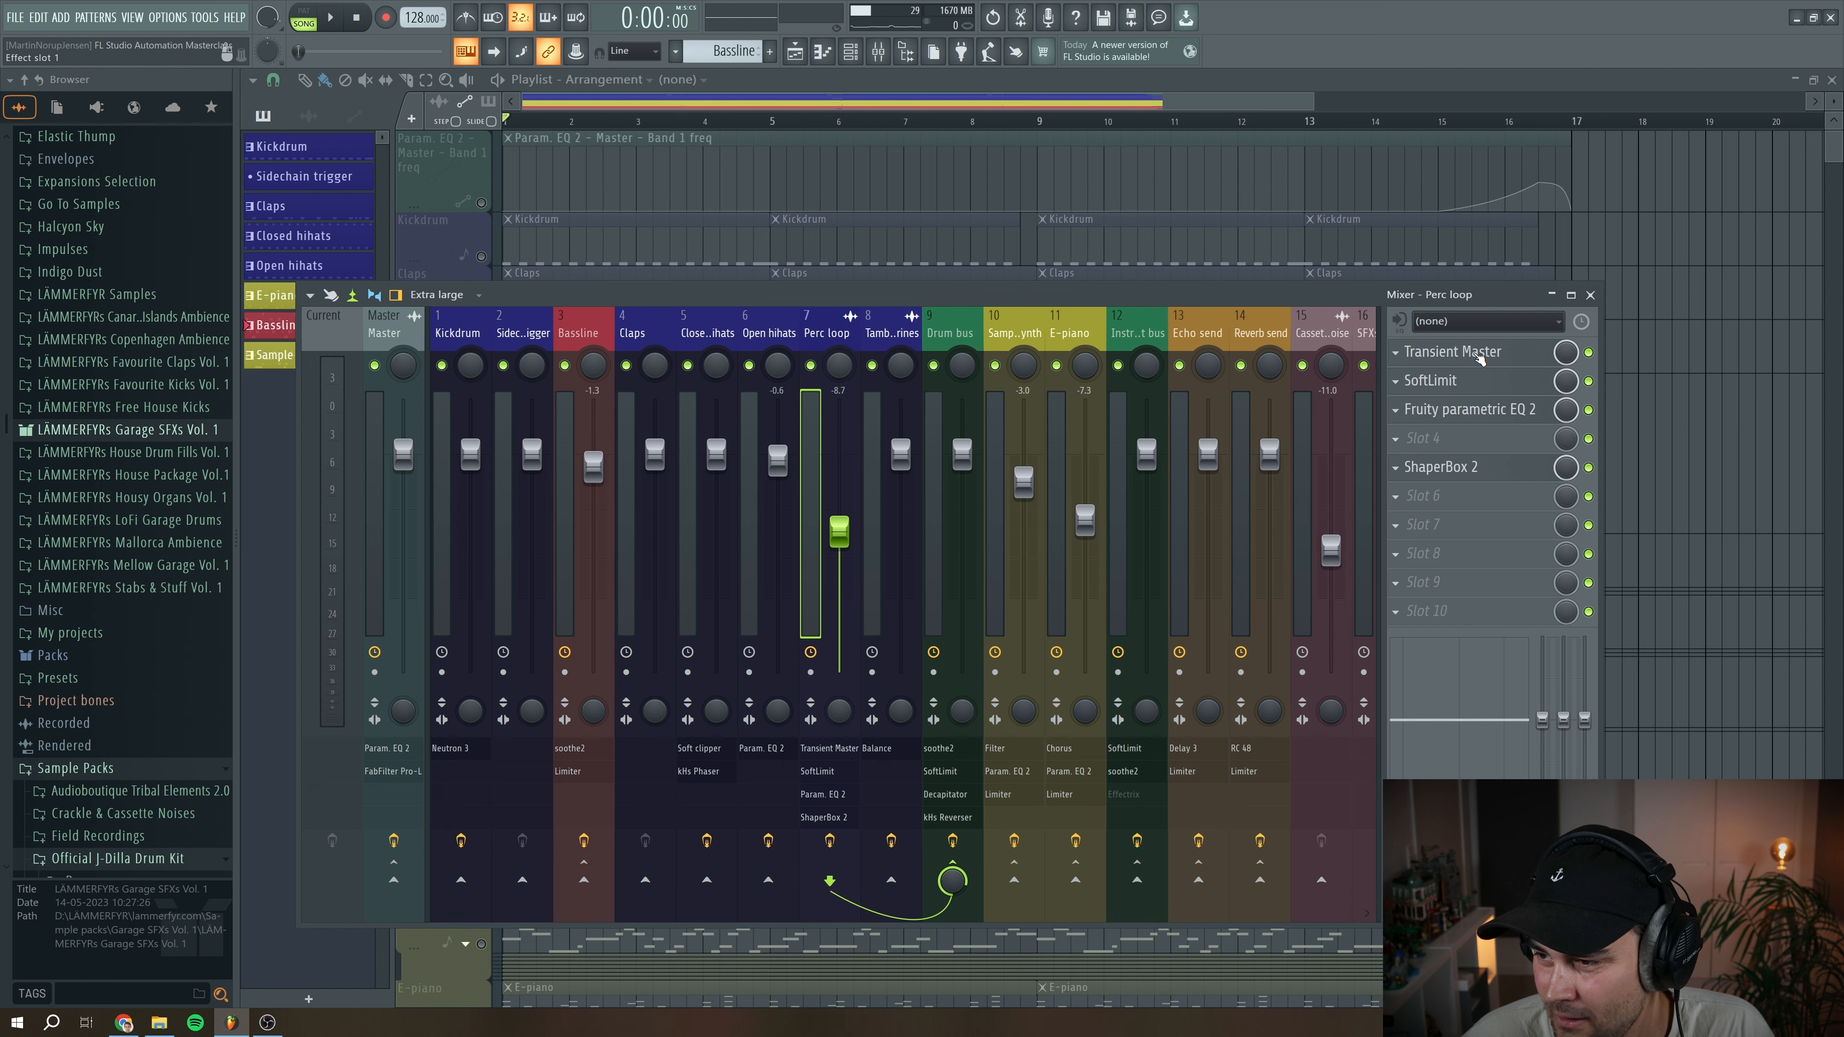
click(1479, 355)
click(460, 309)
click(417, 306)
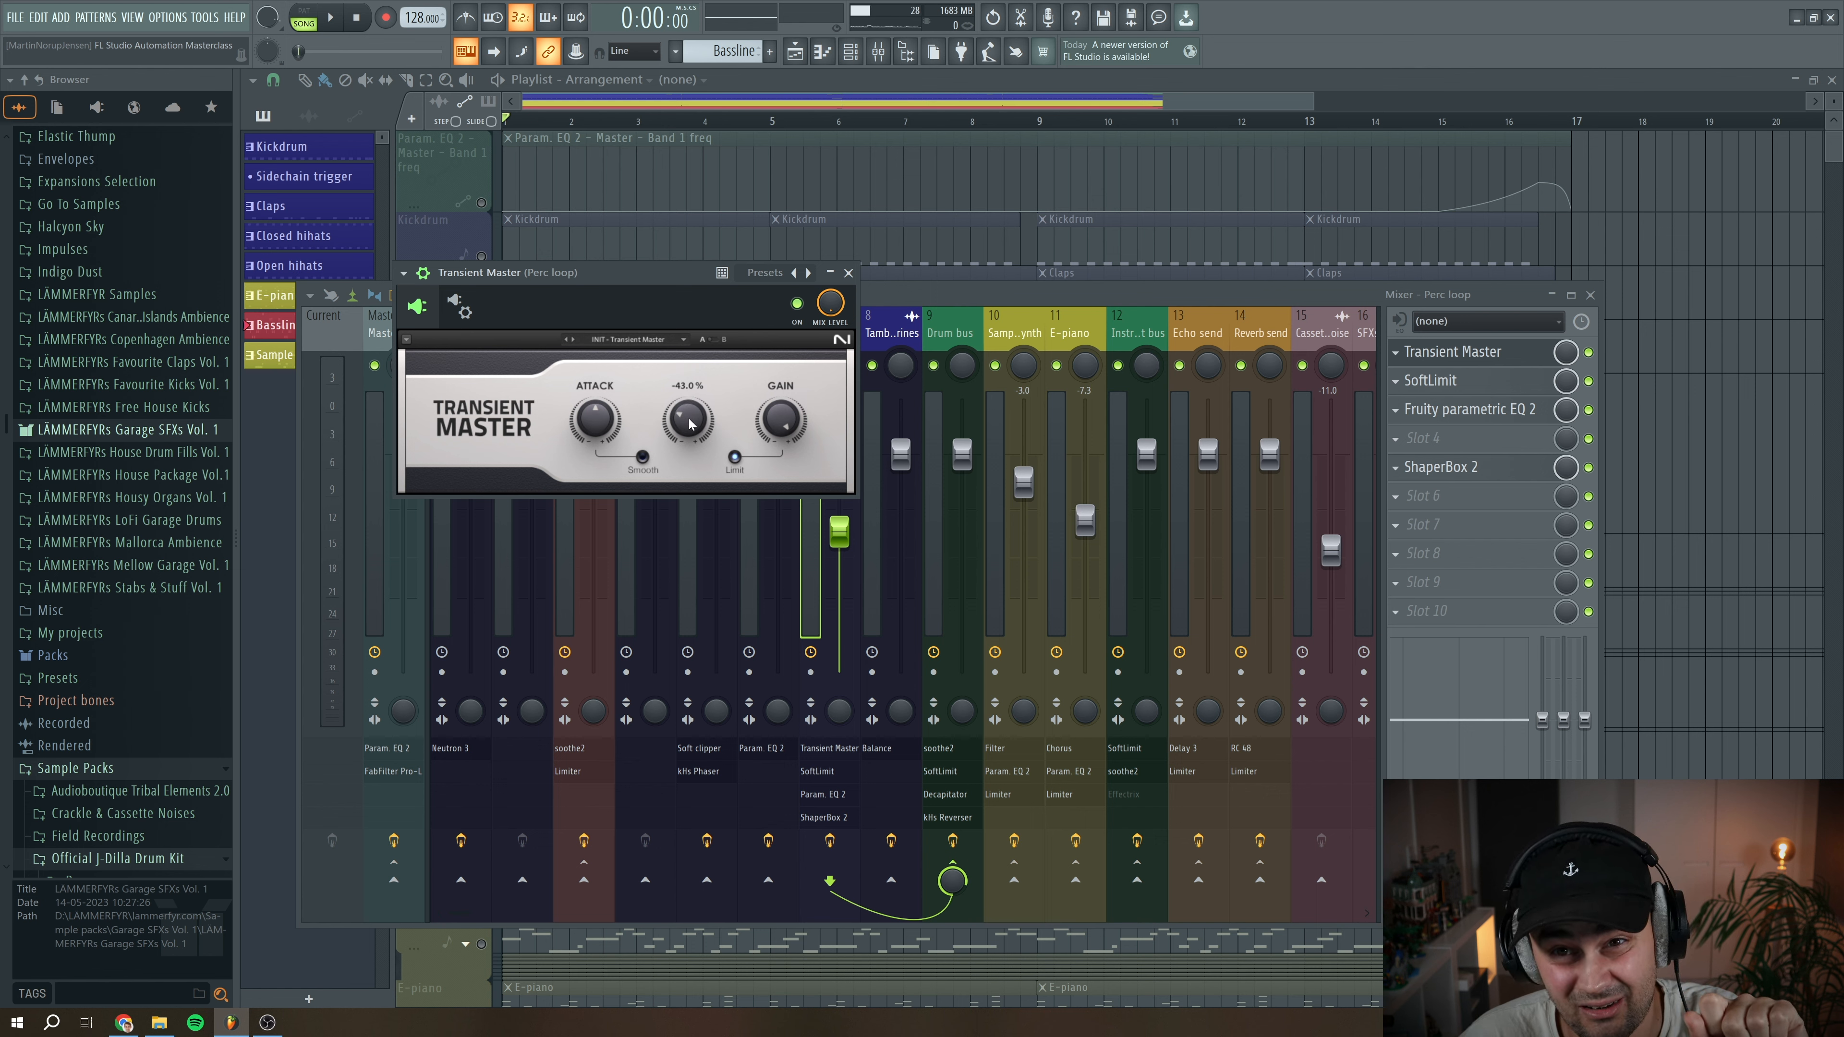
Adjust the Transient Master's Sustain while the Perc loop plays to hear its effect, and stop playback
scroll(686, 424, down, 5)
key(space)
drag(692, 425, 691, 348)
click(361, 20)
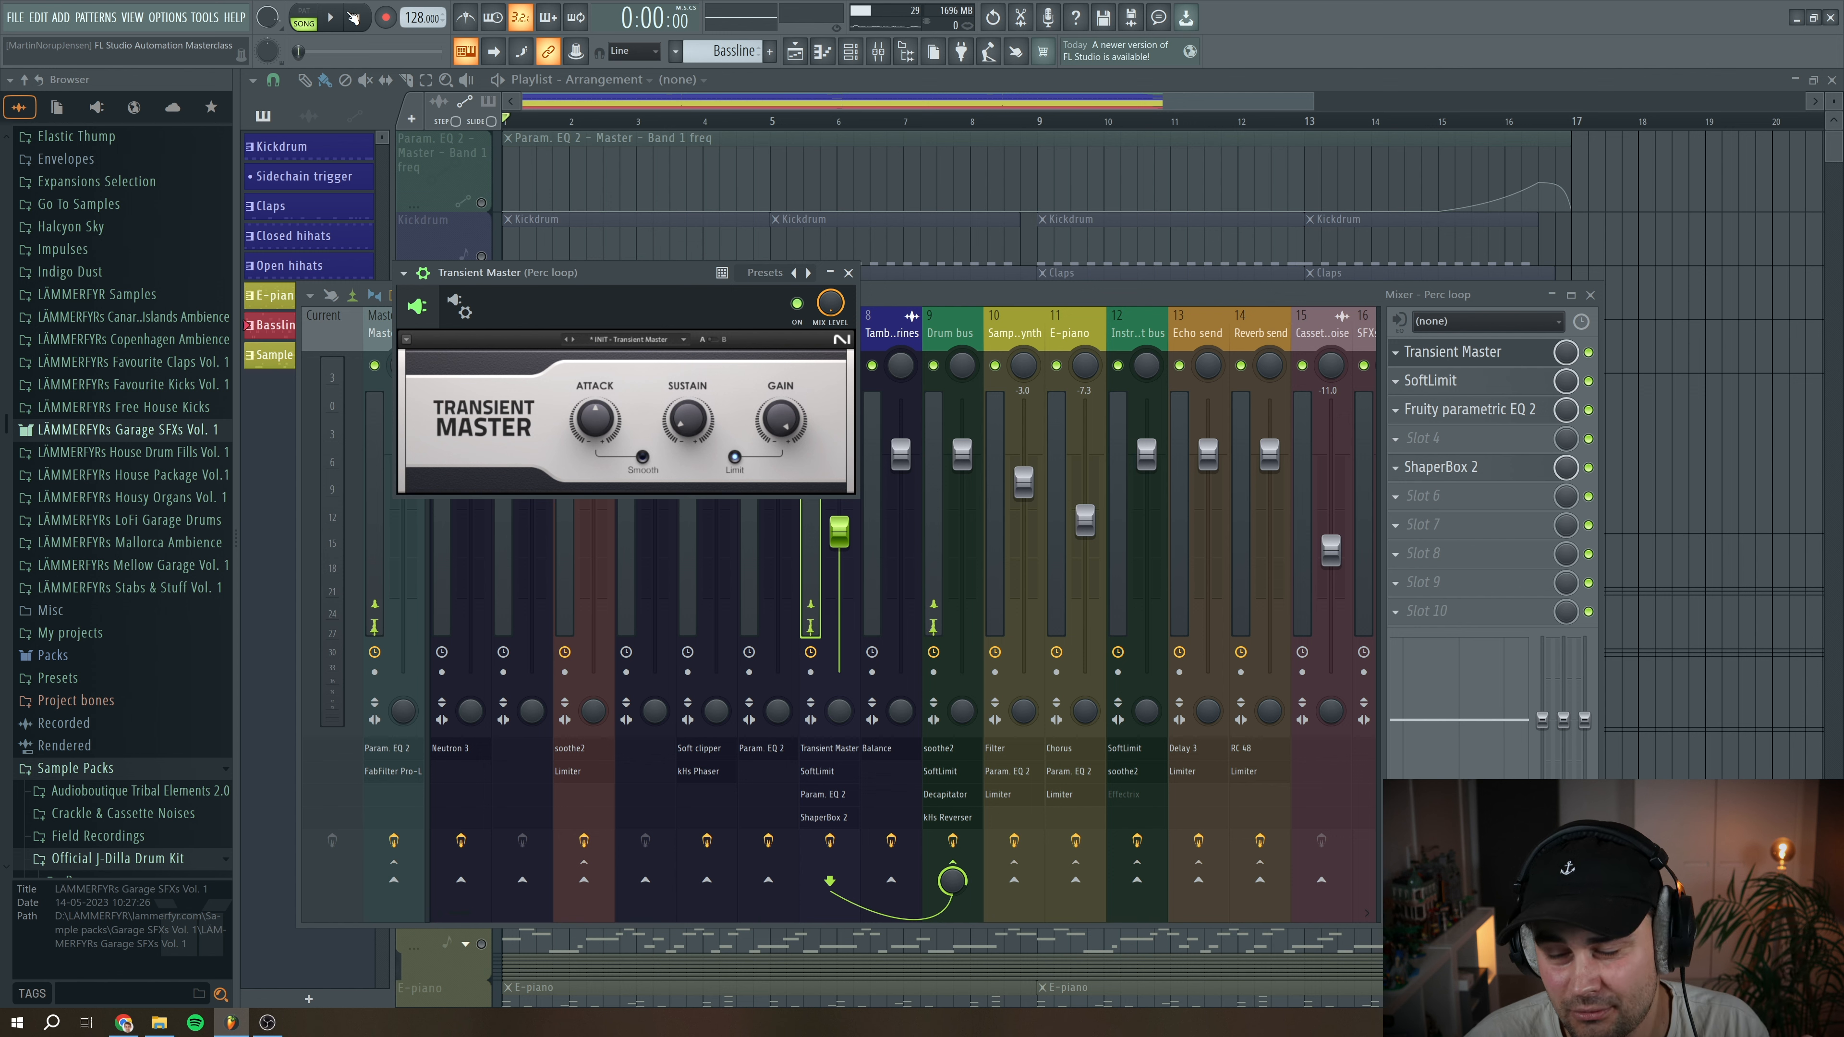
mouse_move(678, 392)
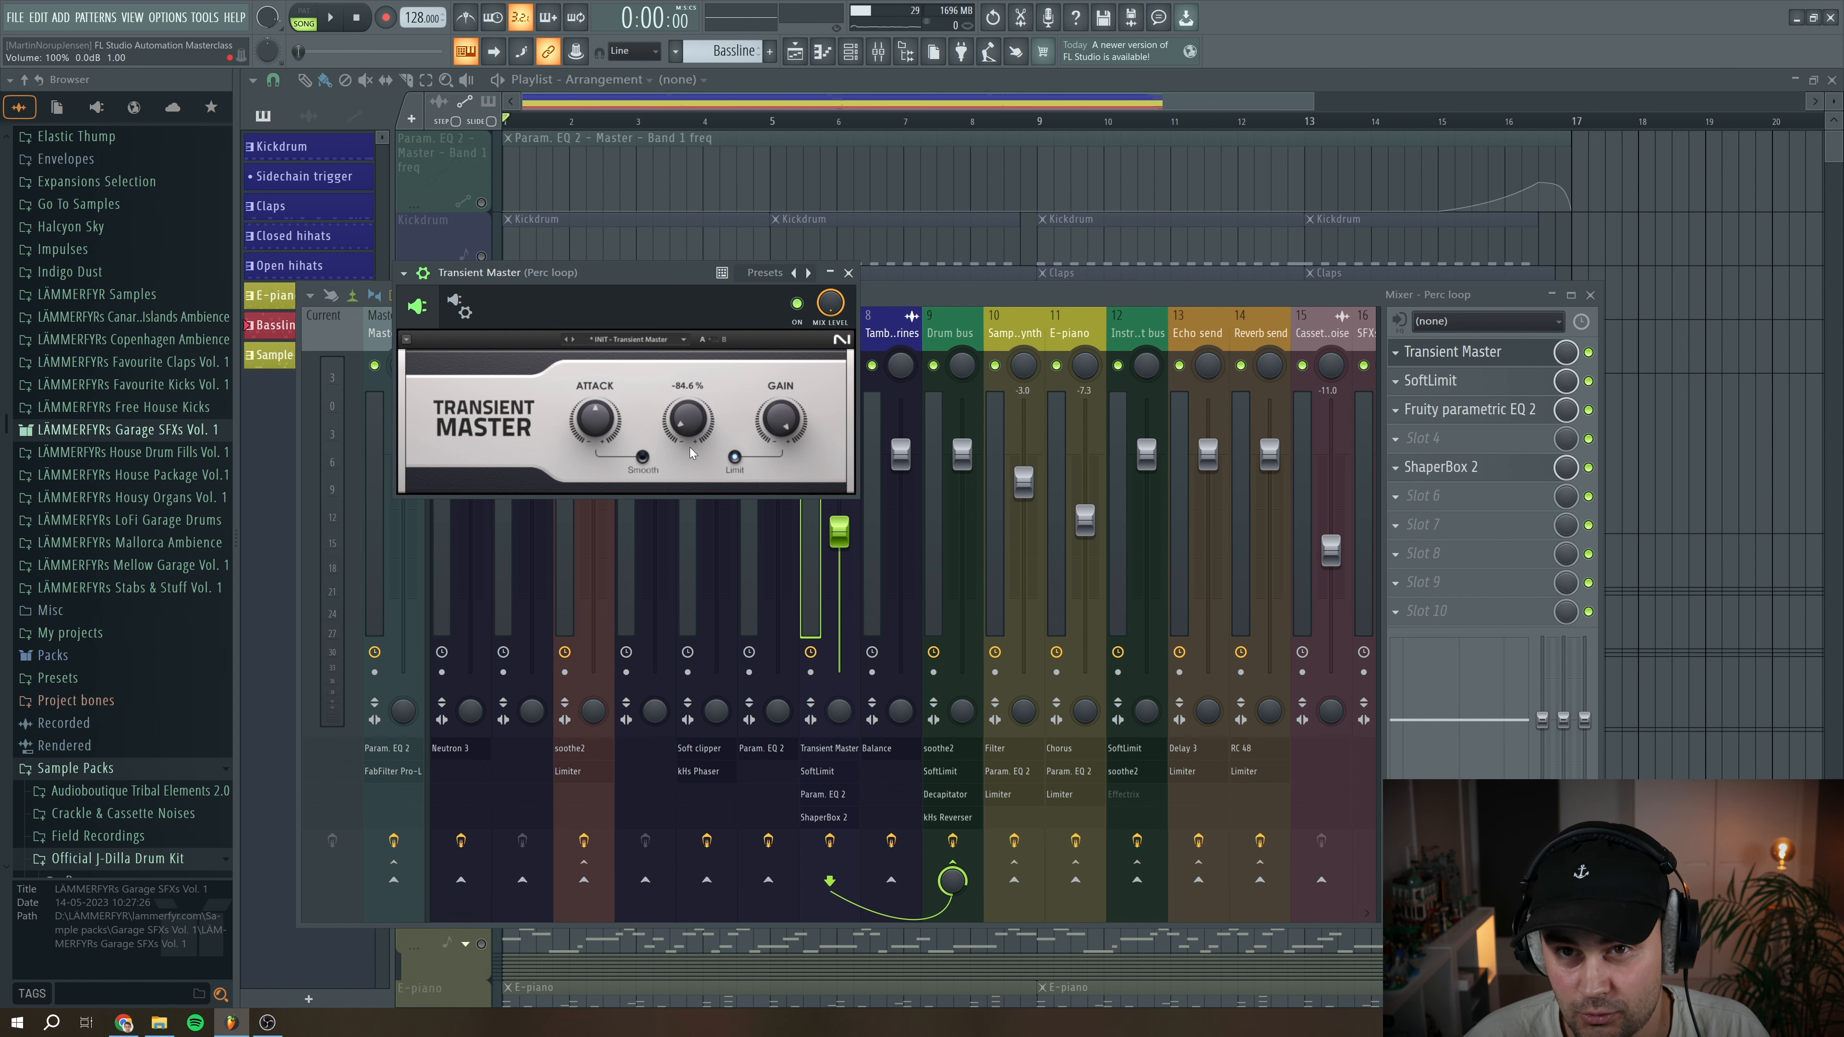
Close the mixer and the Transient Master window to return to the full playlist
drag(741, 272, 831, 585)
click(1590, 295)
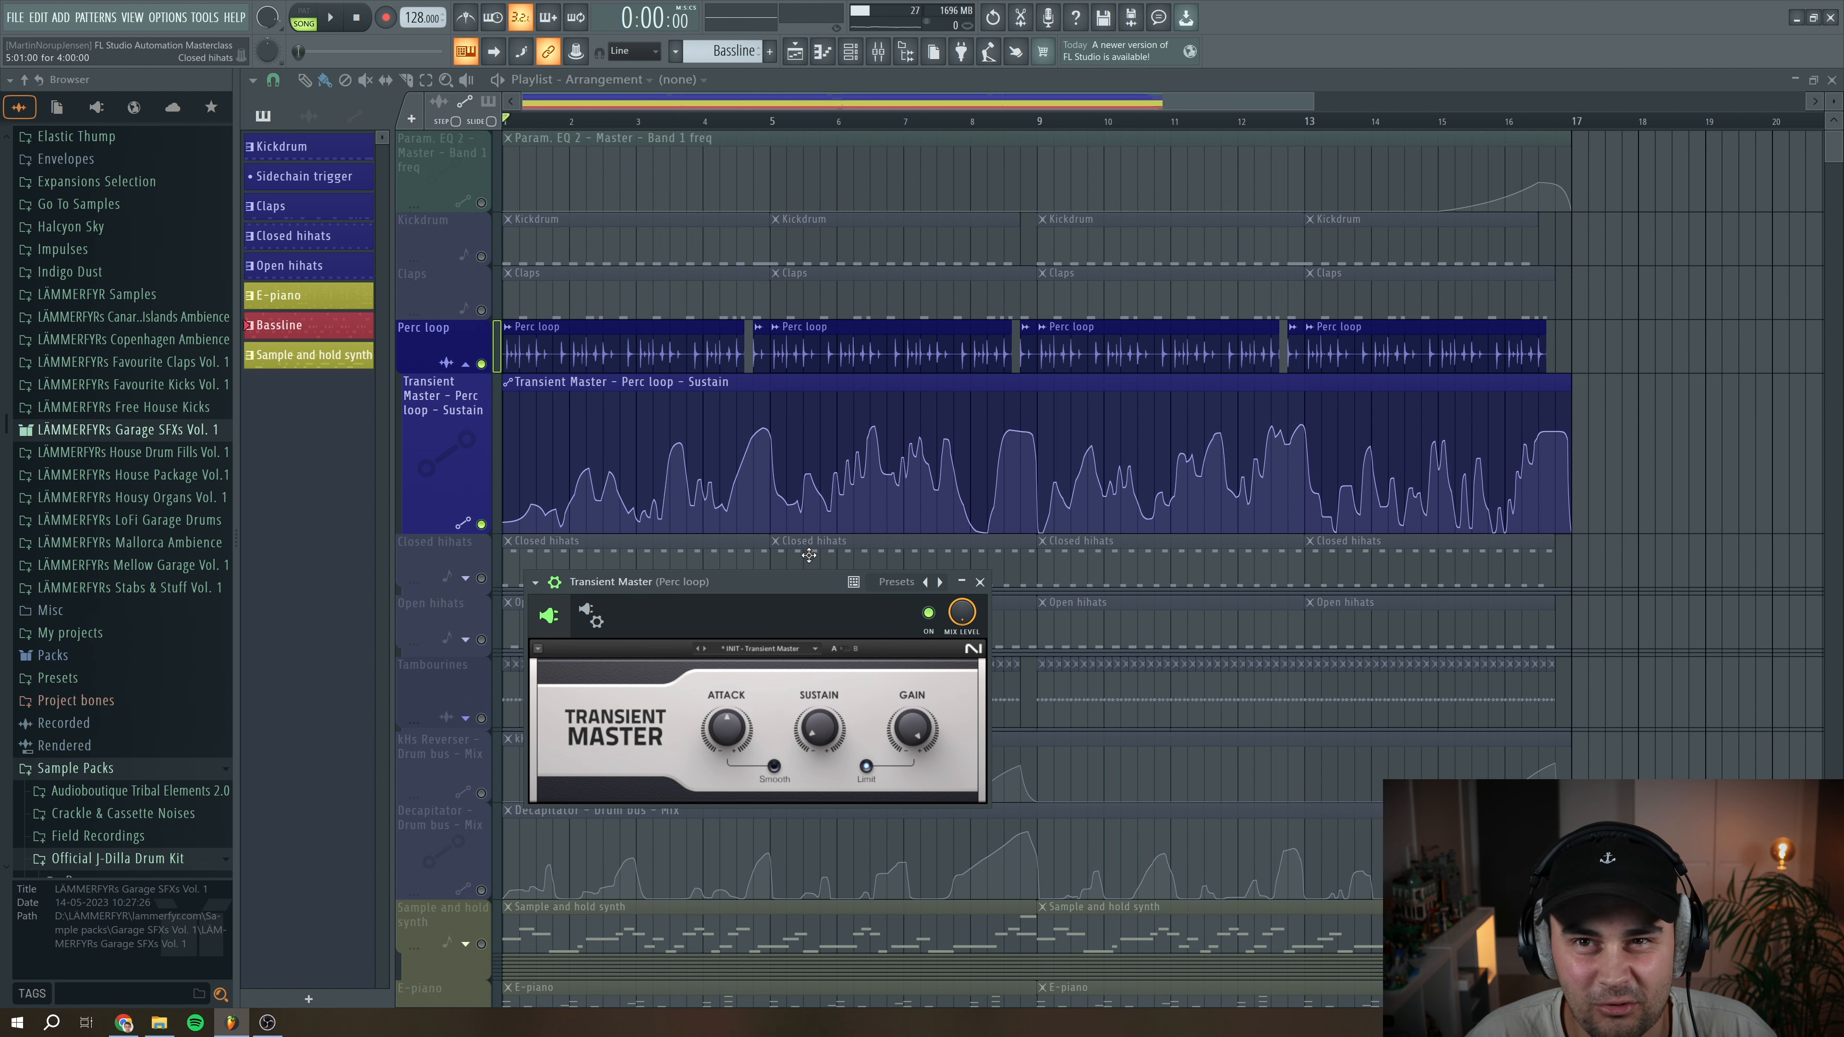
click(979, 582)
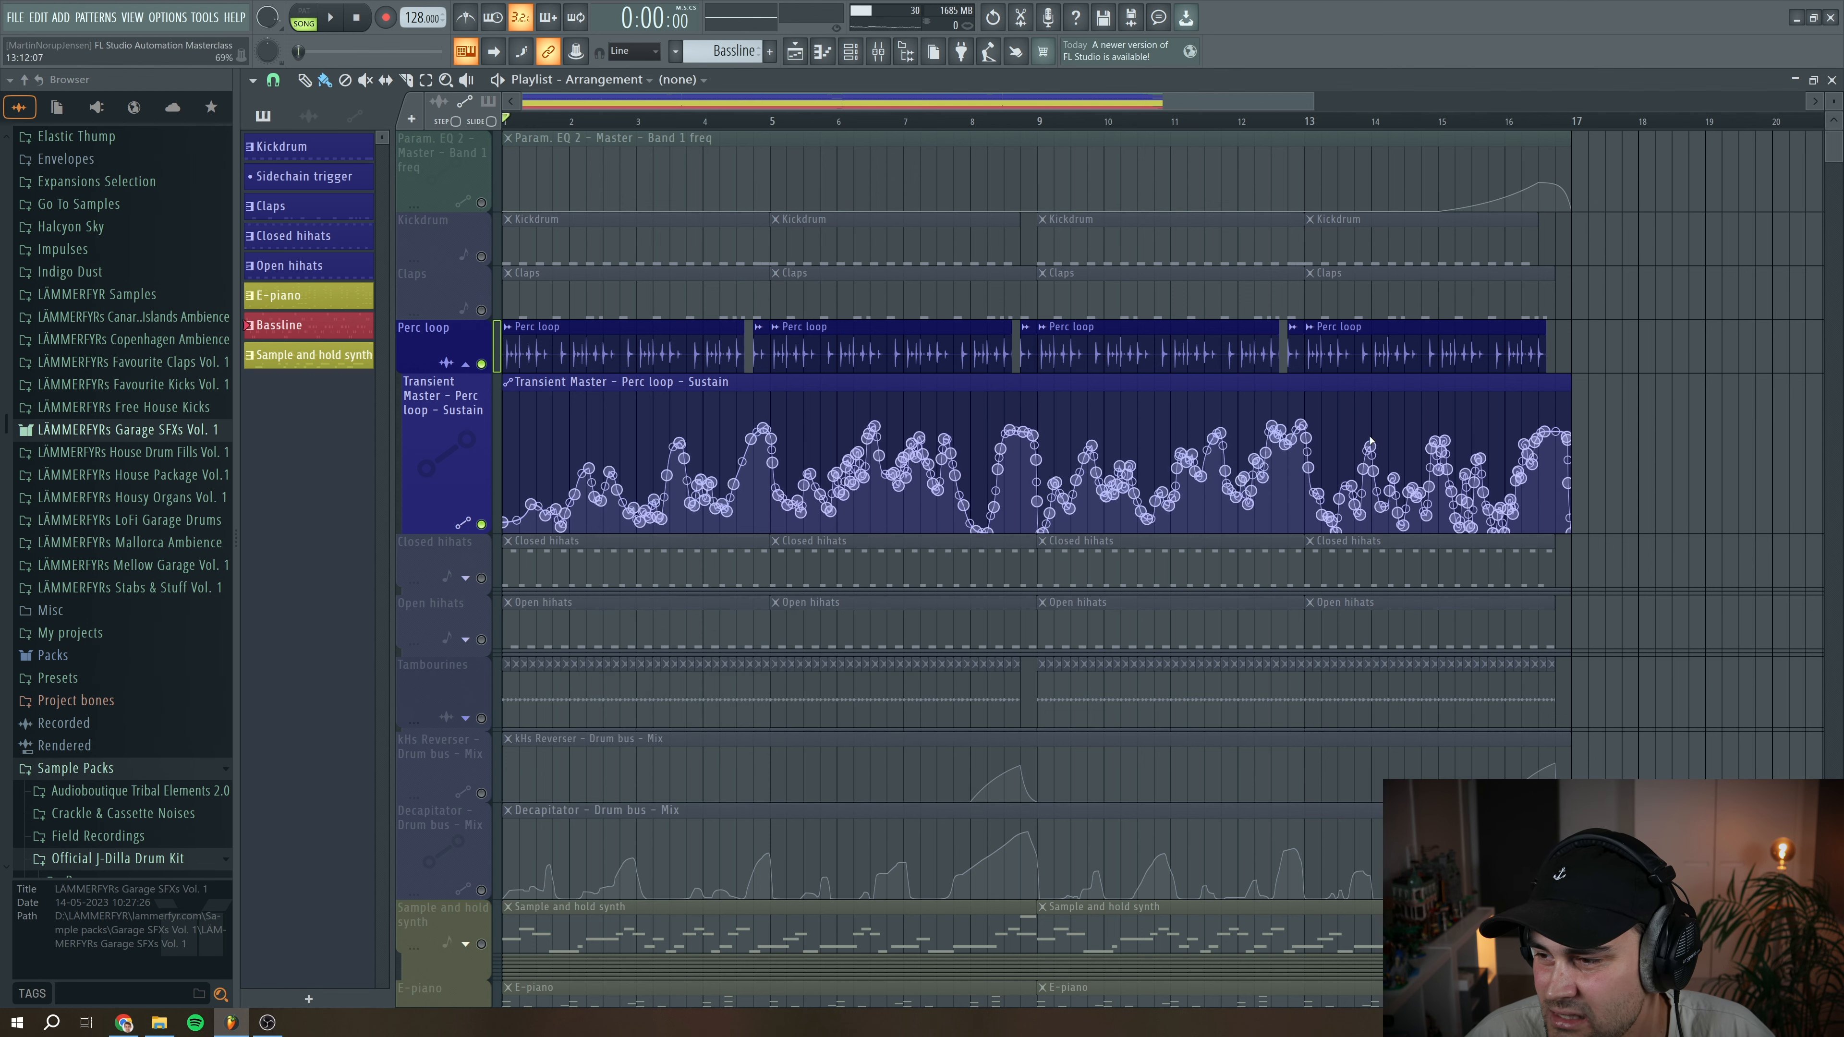
Play the Perc loop and unmute the Claps and Kickdrum tracks to hear the automation in context
click(546, 110)
key(space)
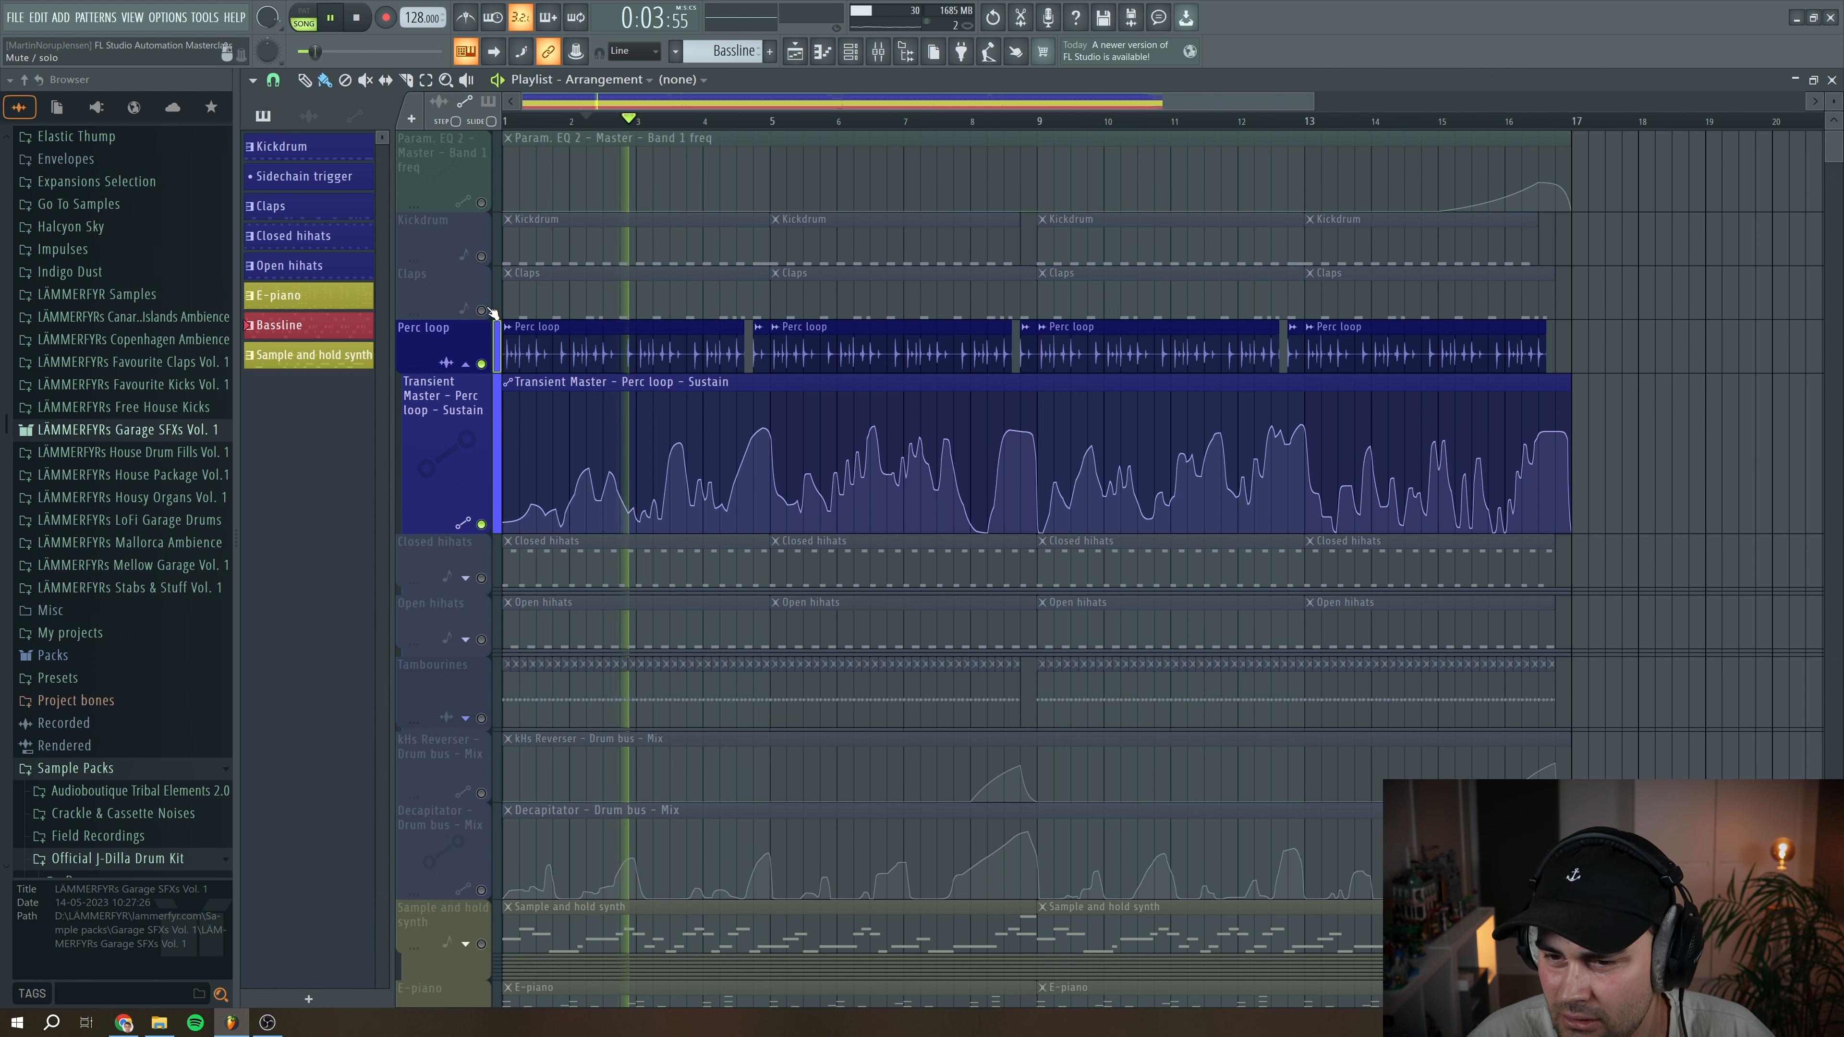
click(472, 276)
click(481, 257)
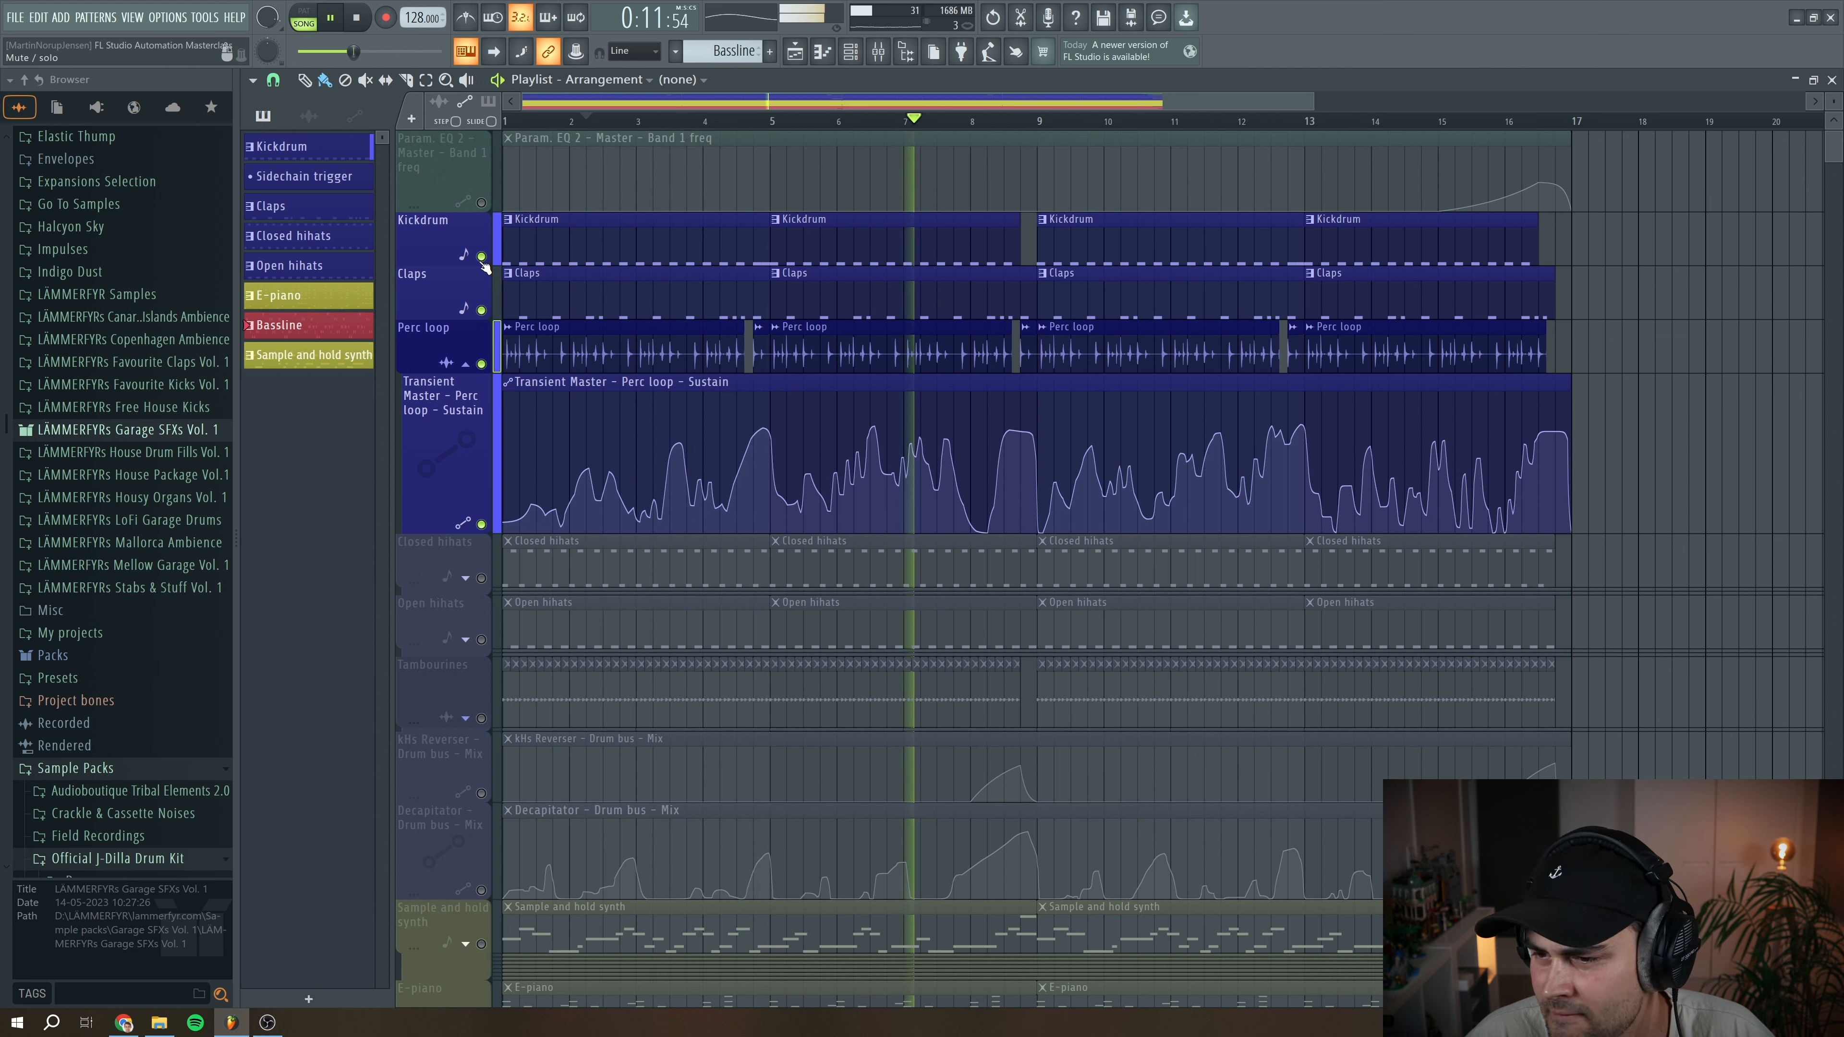
key(space)
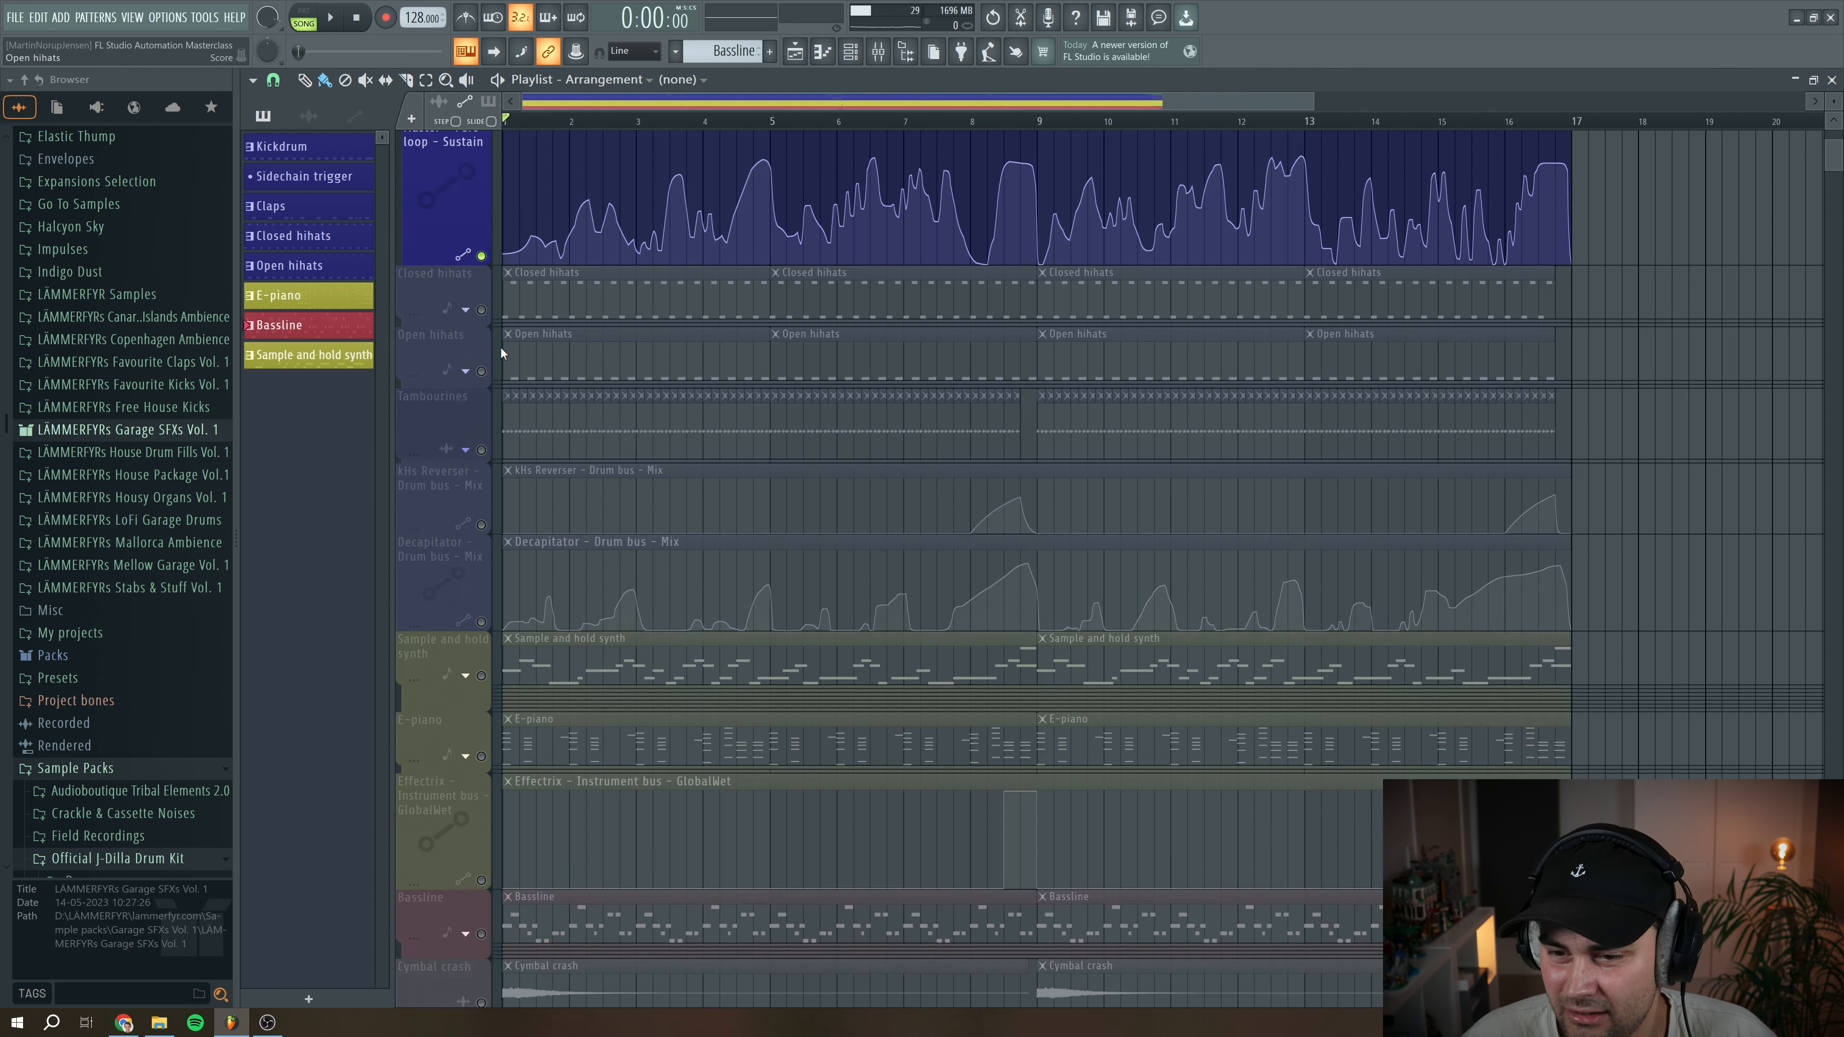
Expand the Closed hihats group, unmute the Closed hihats track and play it briefly with the other drums
scroll(500, 347, up, 3)
click(465, 470)
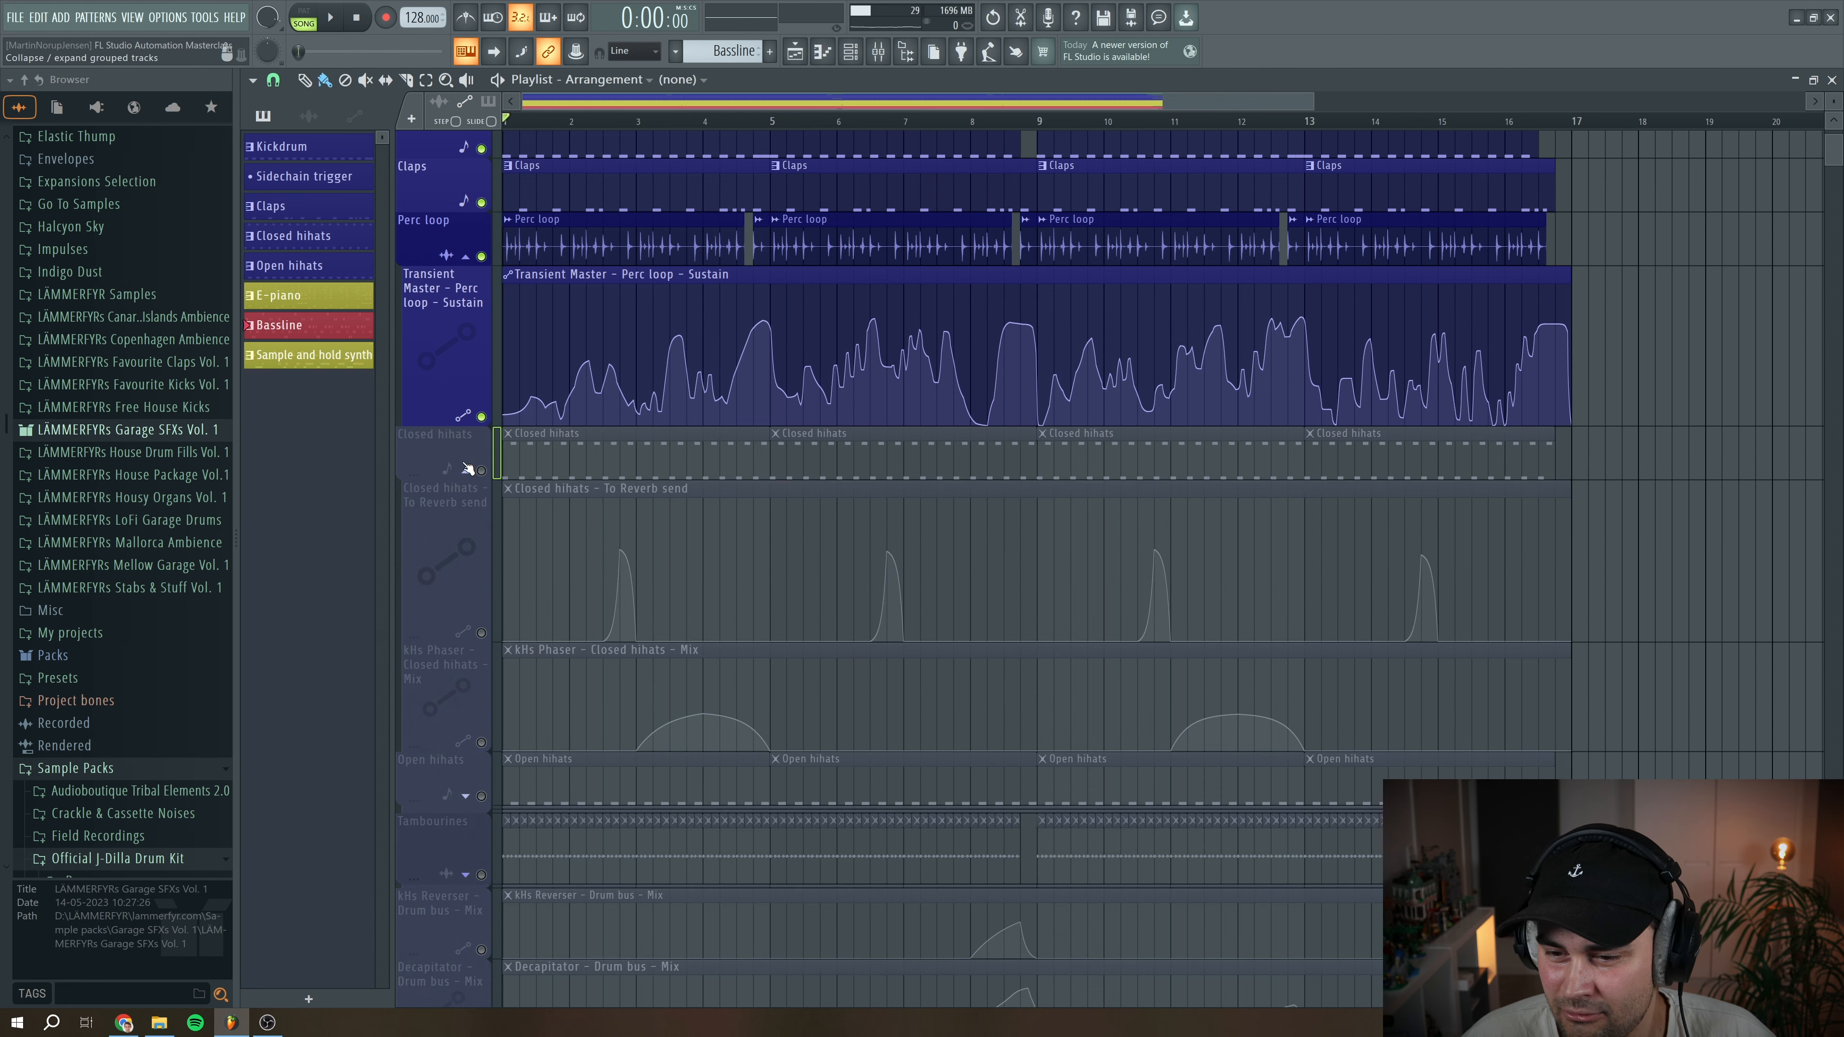
click(481, 471)
key(space)
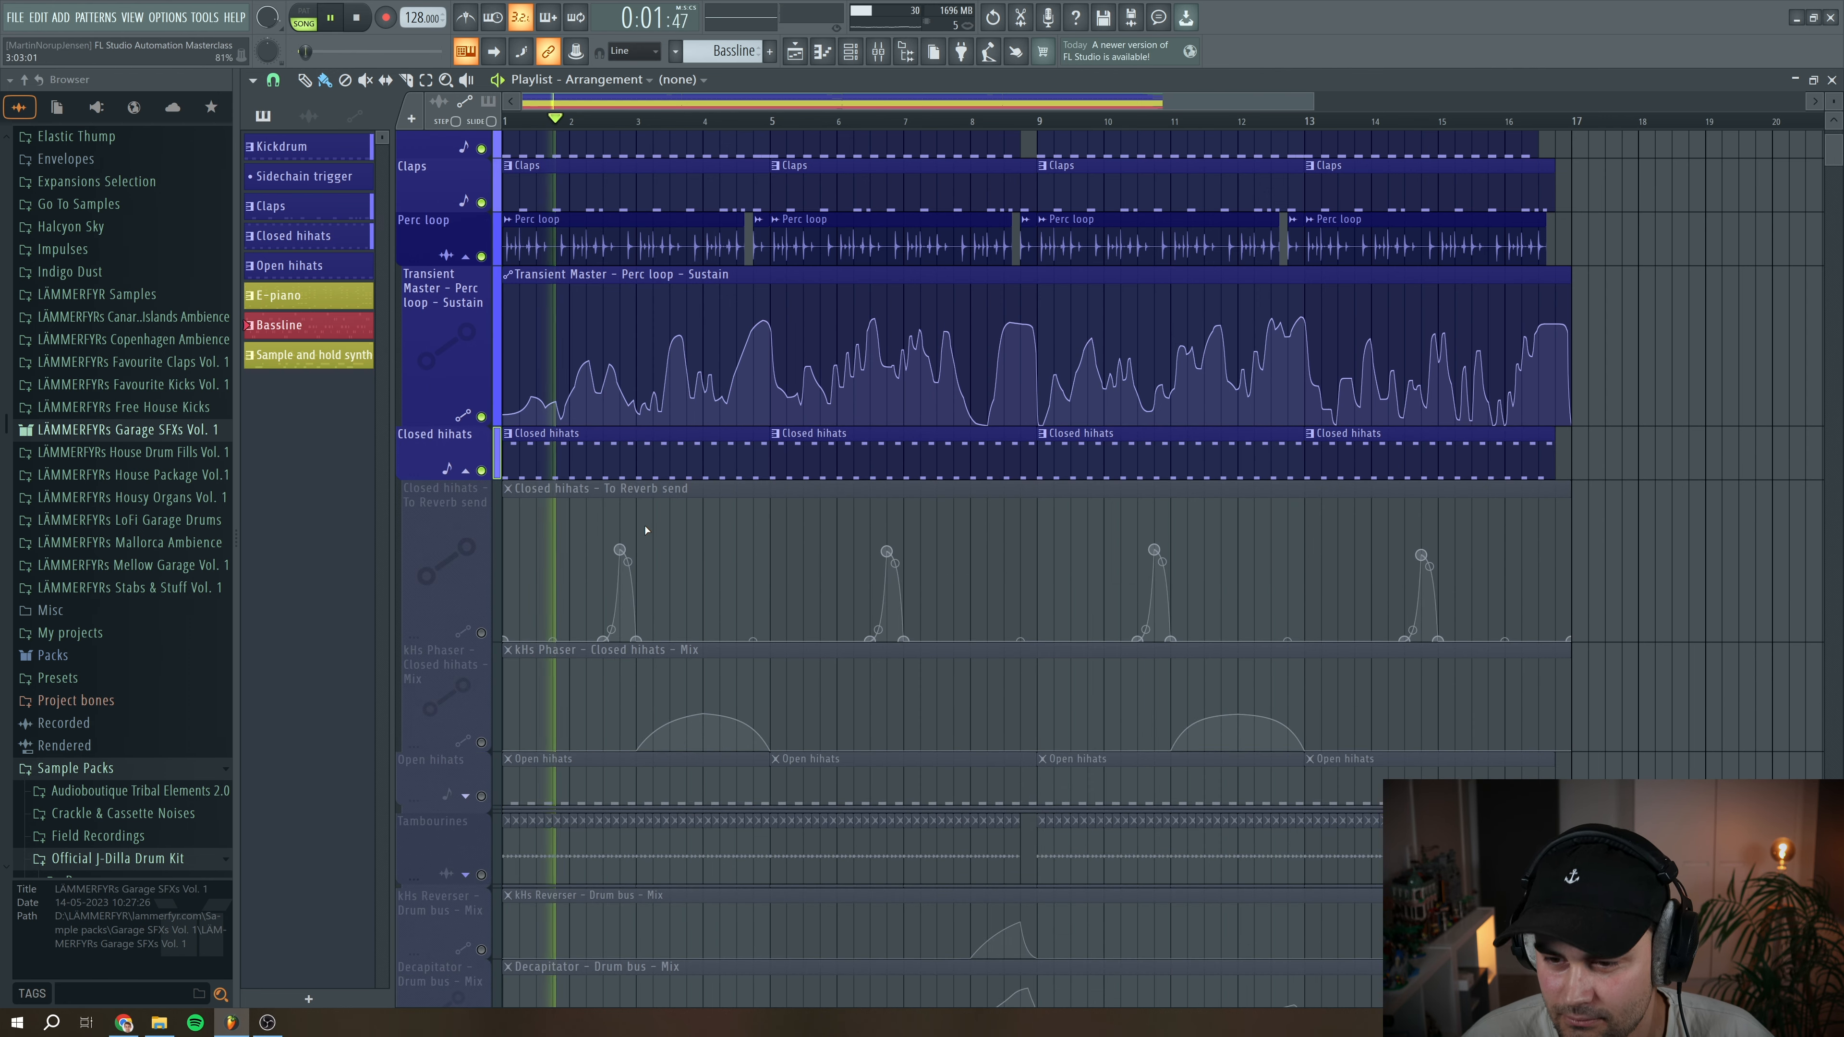
key(space)
Examine the Closed hihats pattern's notes from the first bar in the piano roll, and close it
double_click(605, 455)
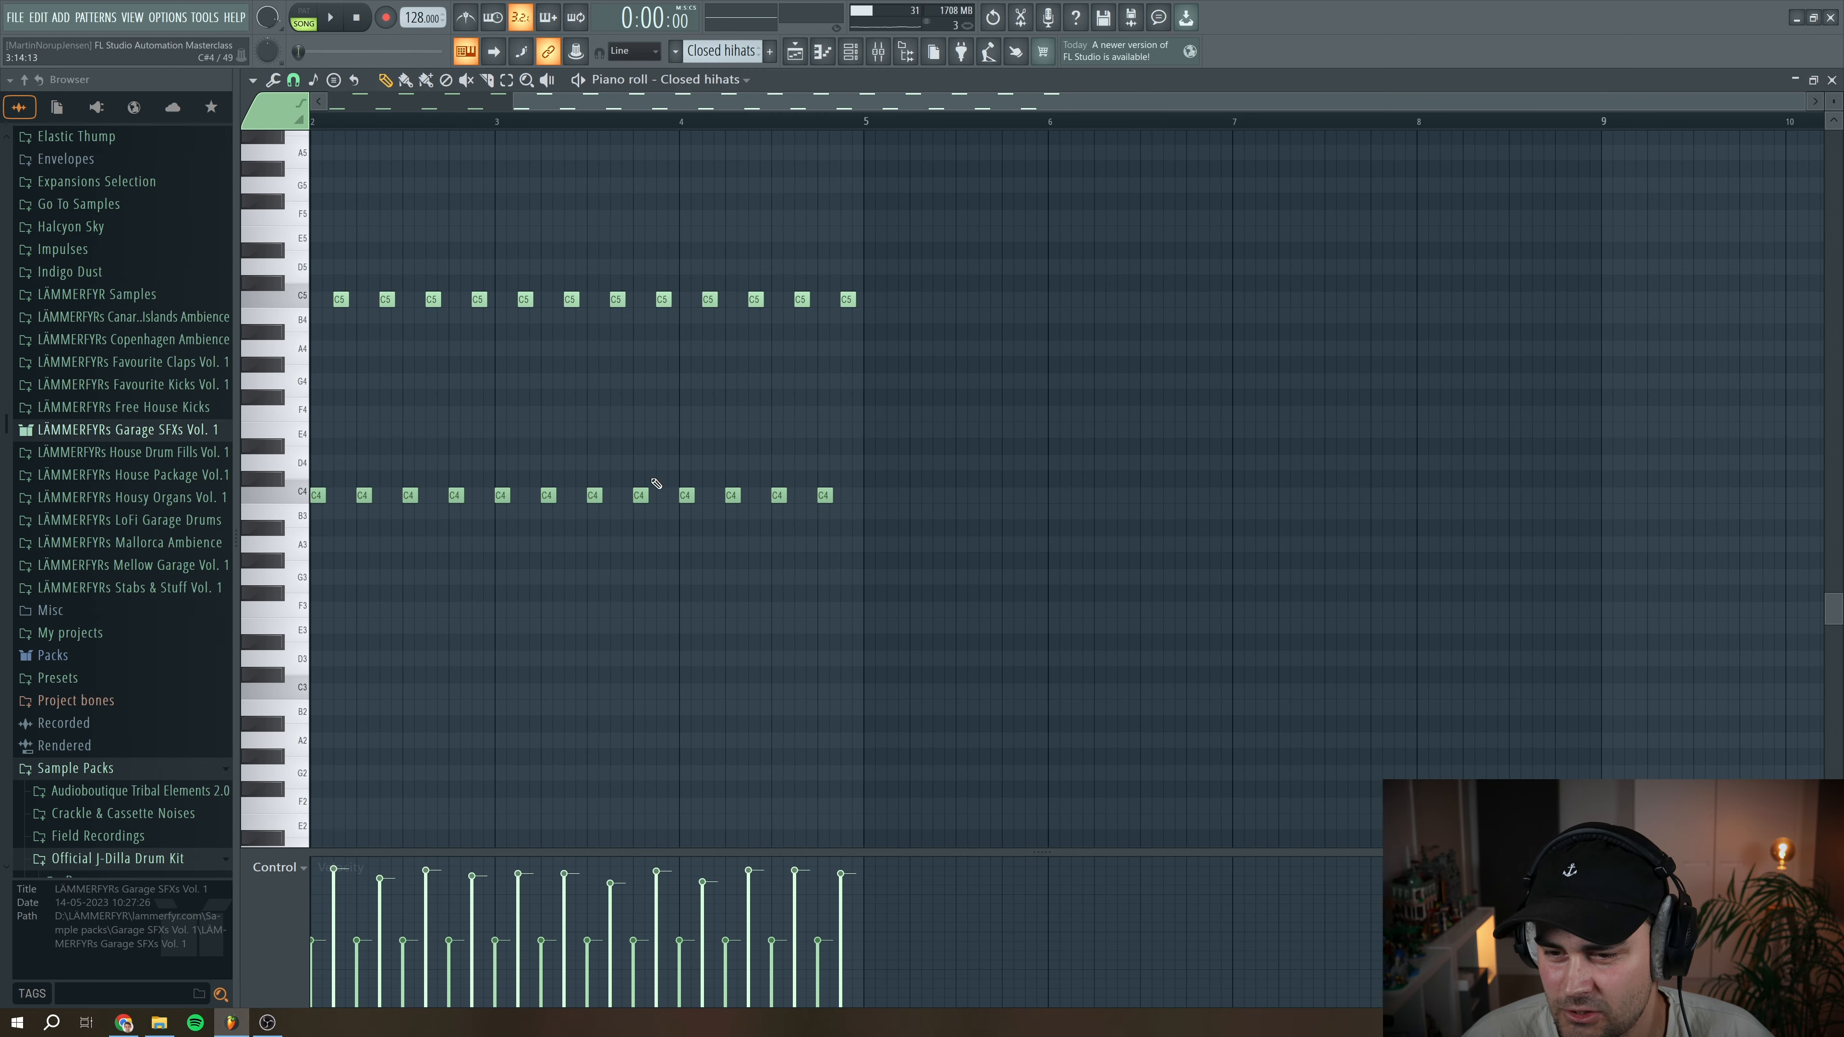
drag(682, 102, 485, 103)
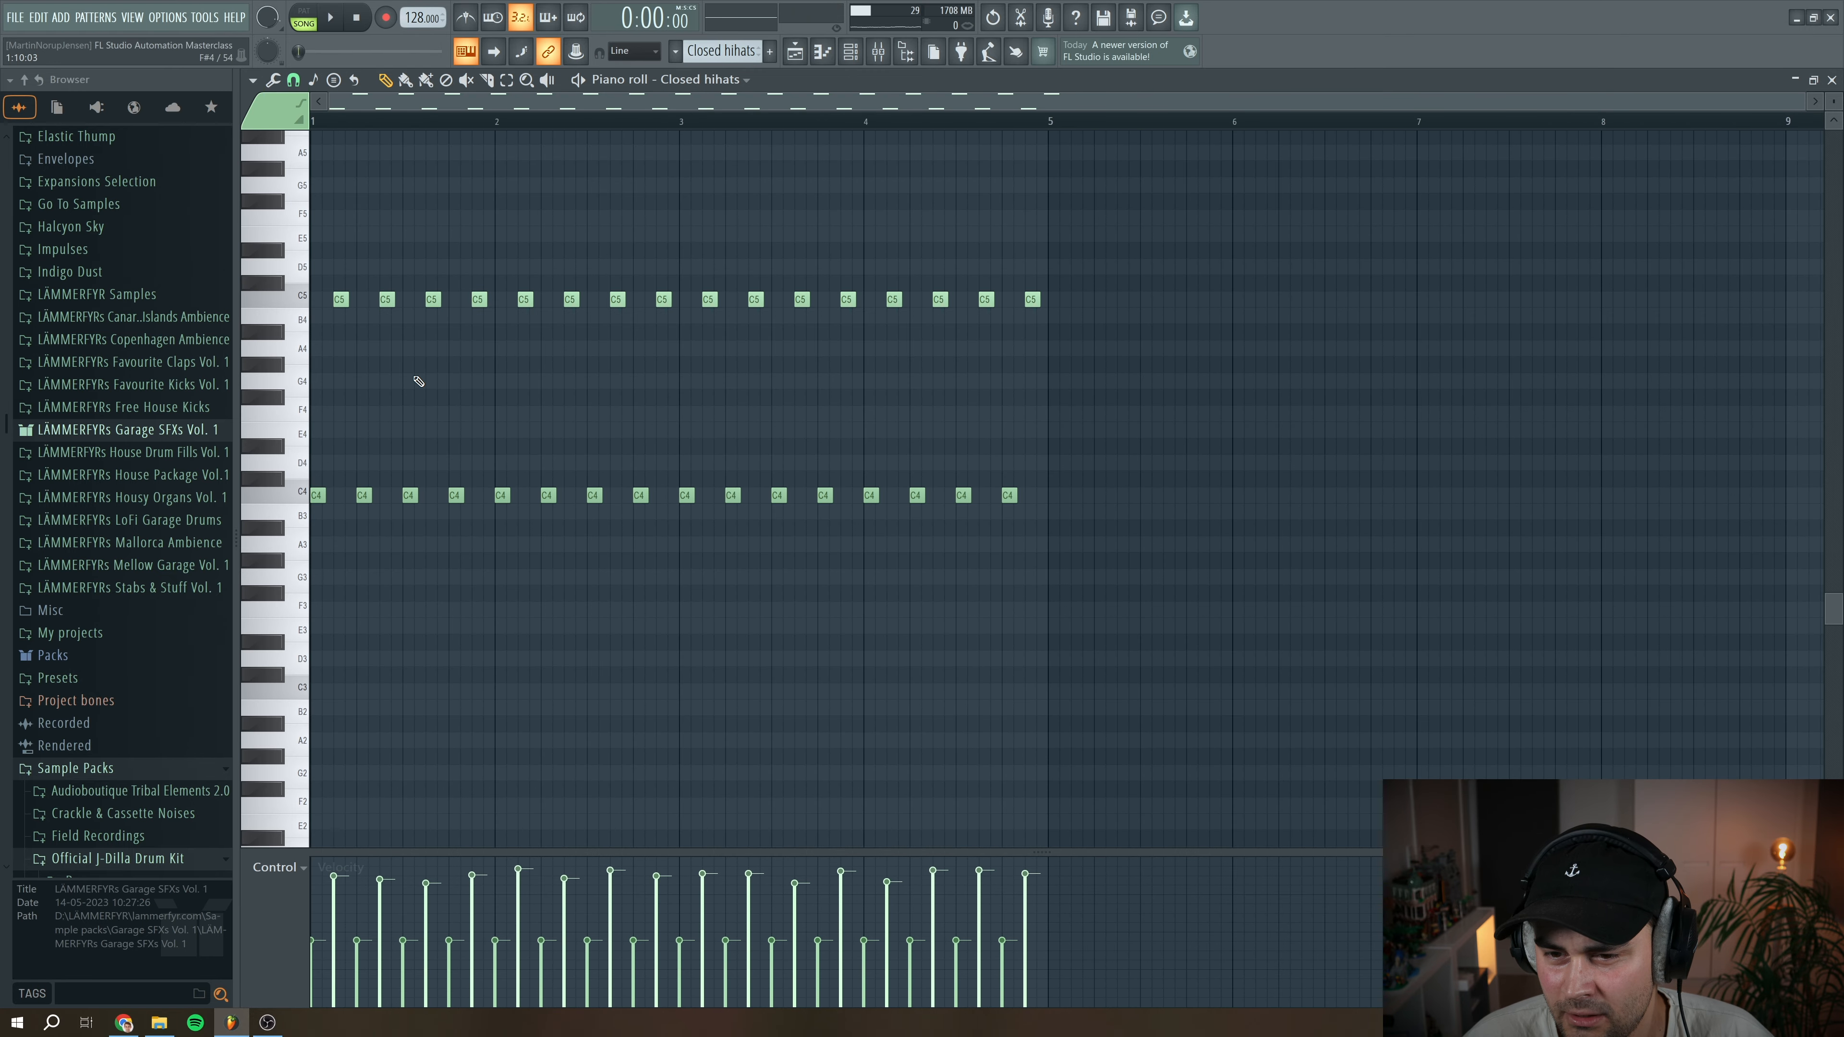
click(1832, 80)
Unmute the Closed hihats - To Reverb send automation and place the playhead just before its first peak
click(589, 121)
drag(597, 125, 611, 125)
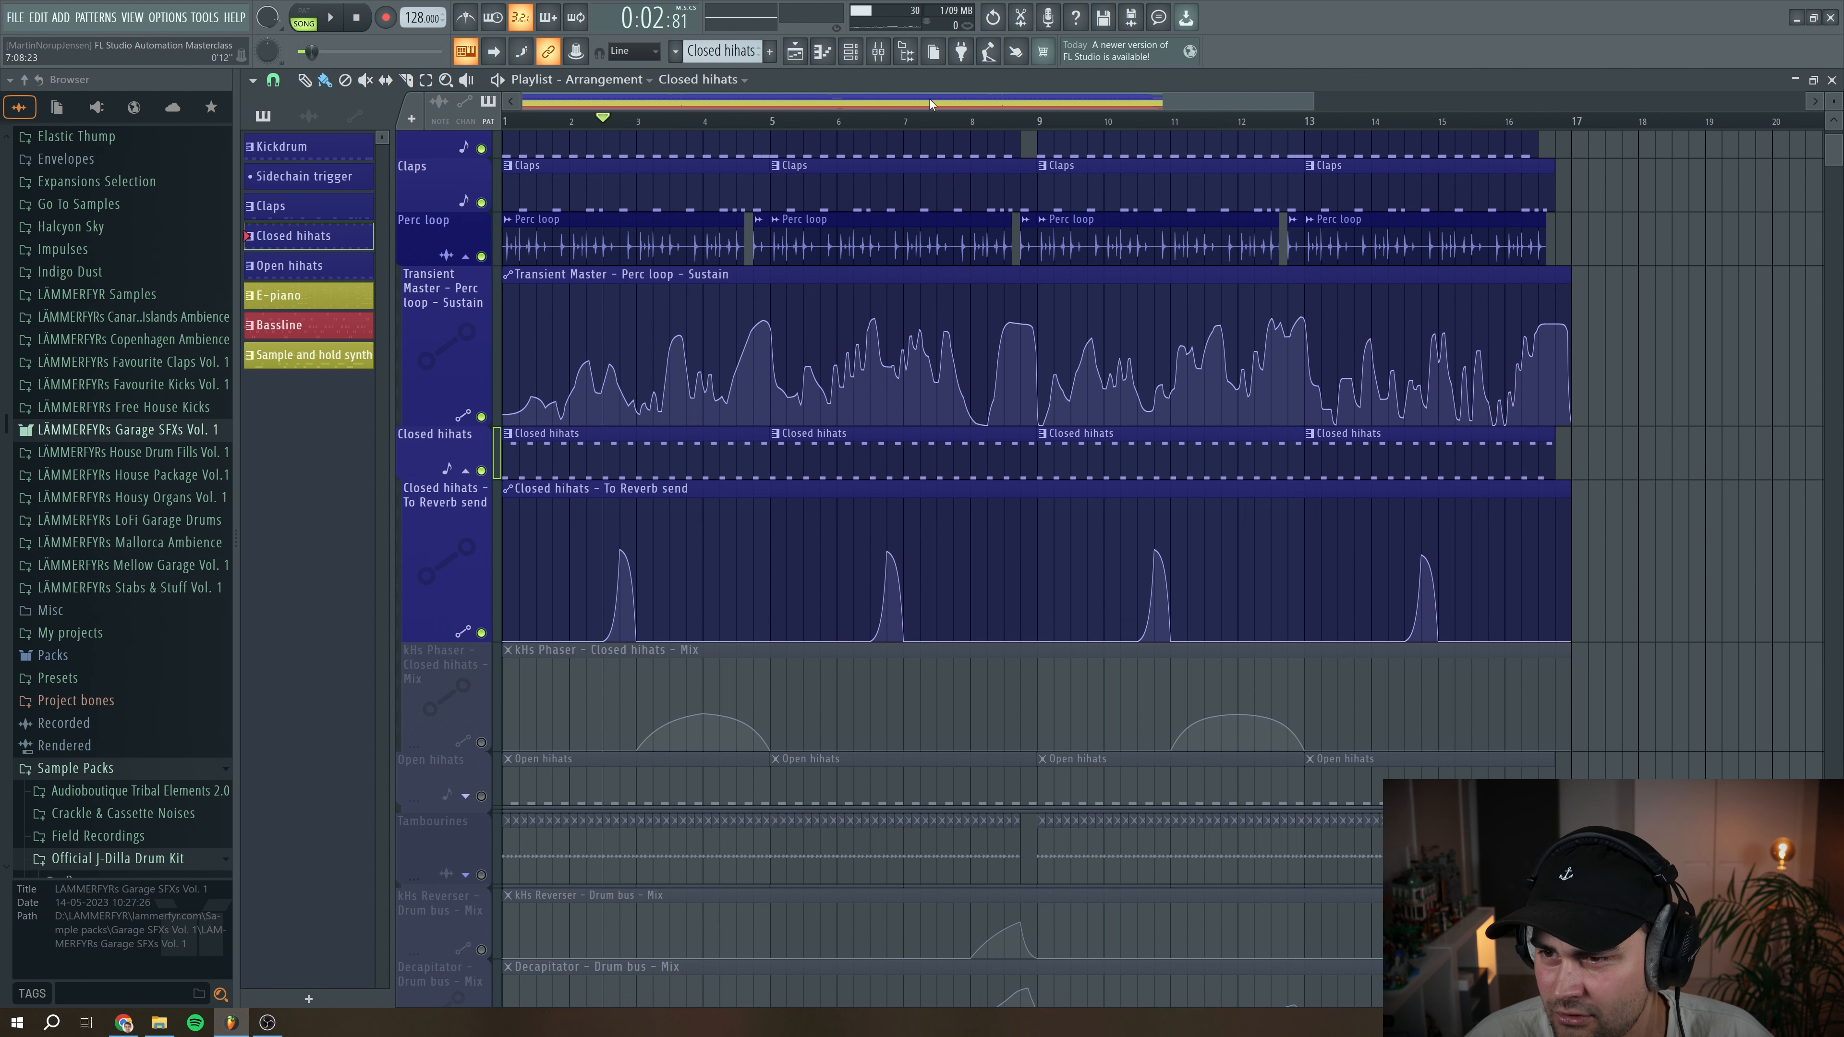
Examine the Closed hihats channel's routing to the Reverb send channel and the send's effects in the mixer
click(877, 51)
click(715, 330)
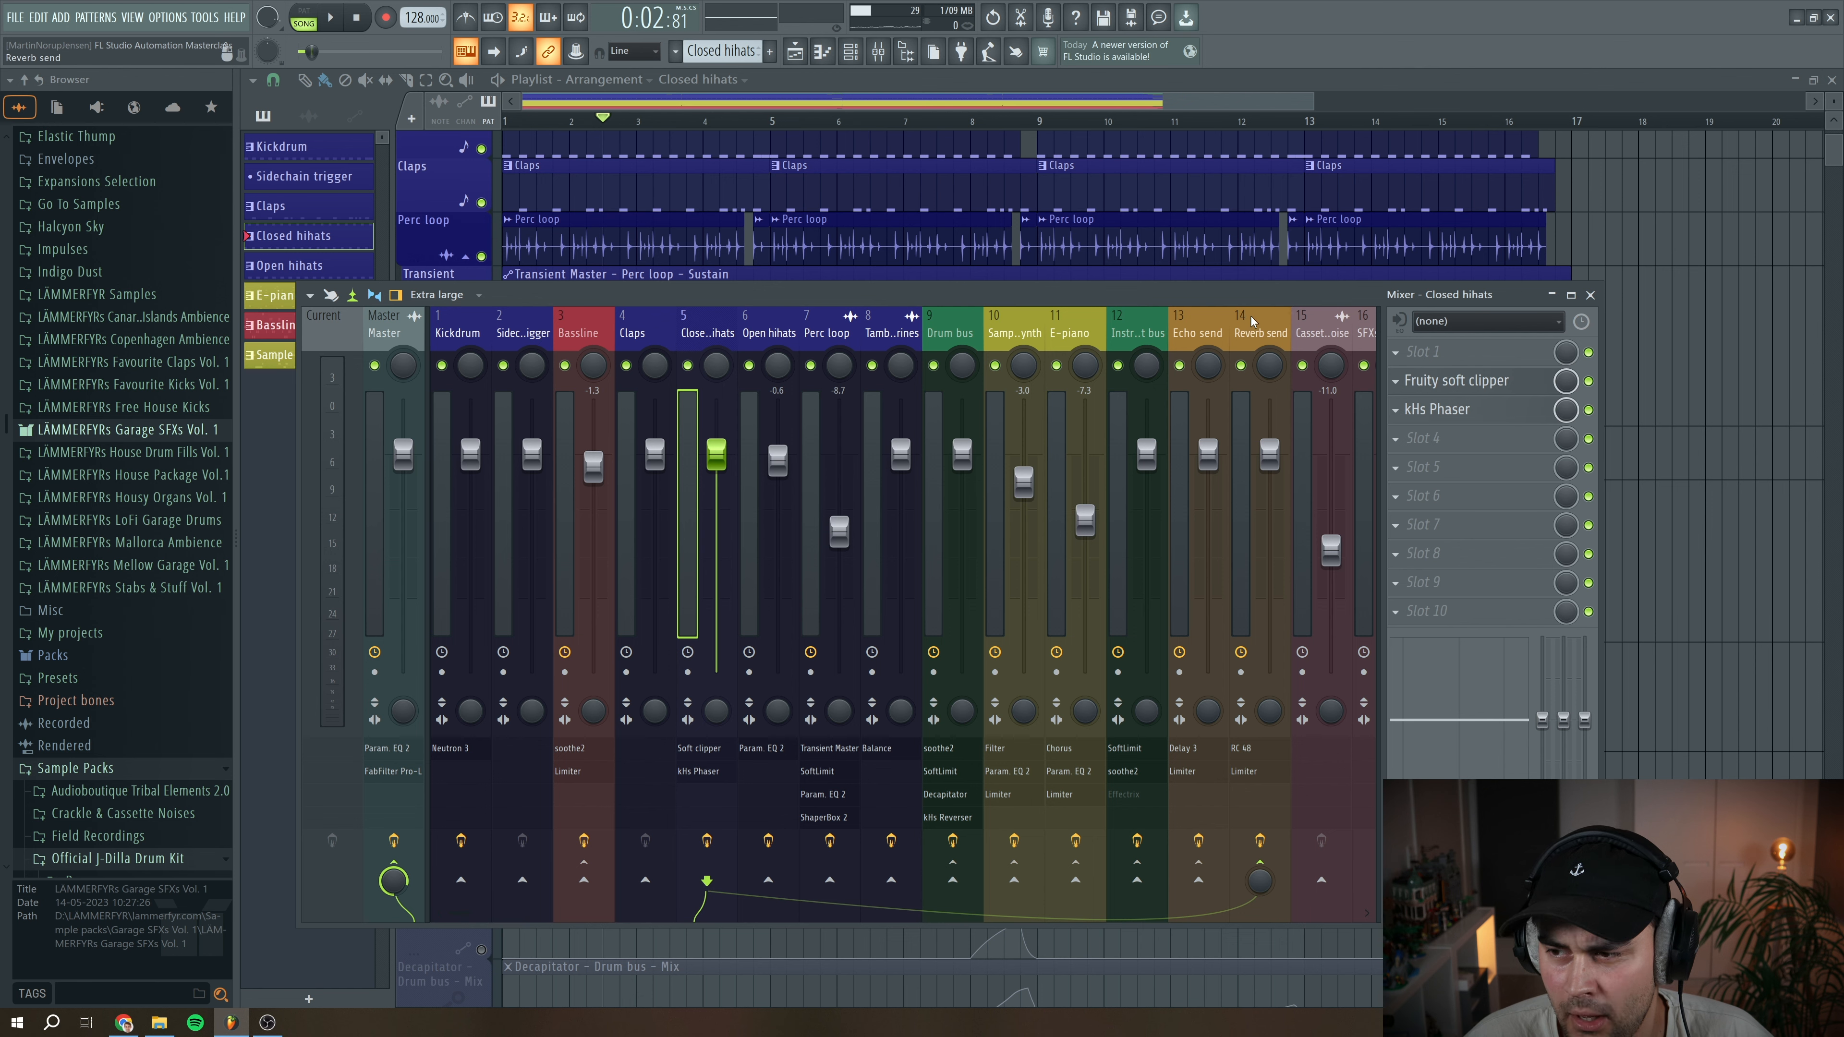
drag(469, 913, 482, 913)
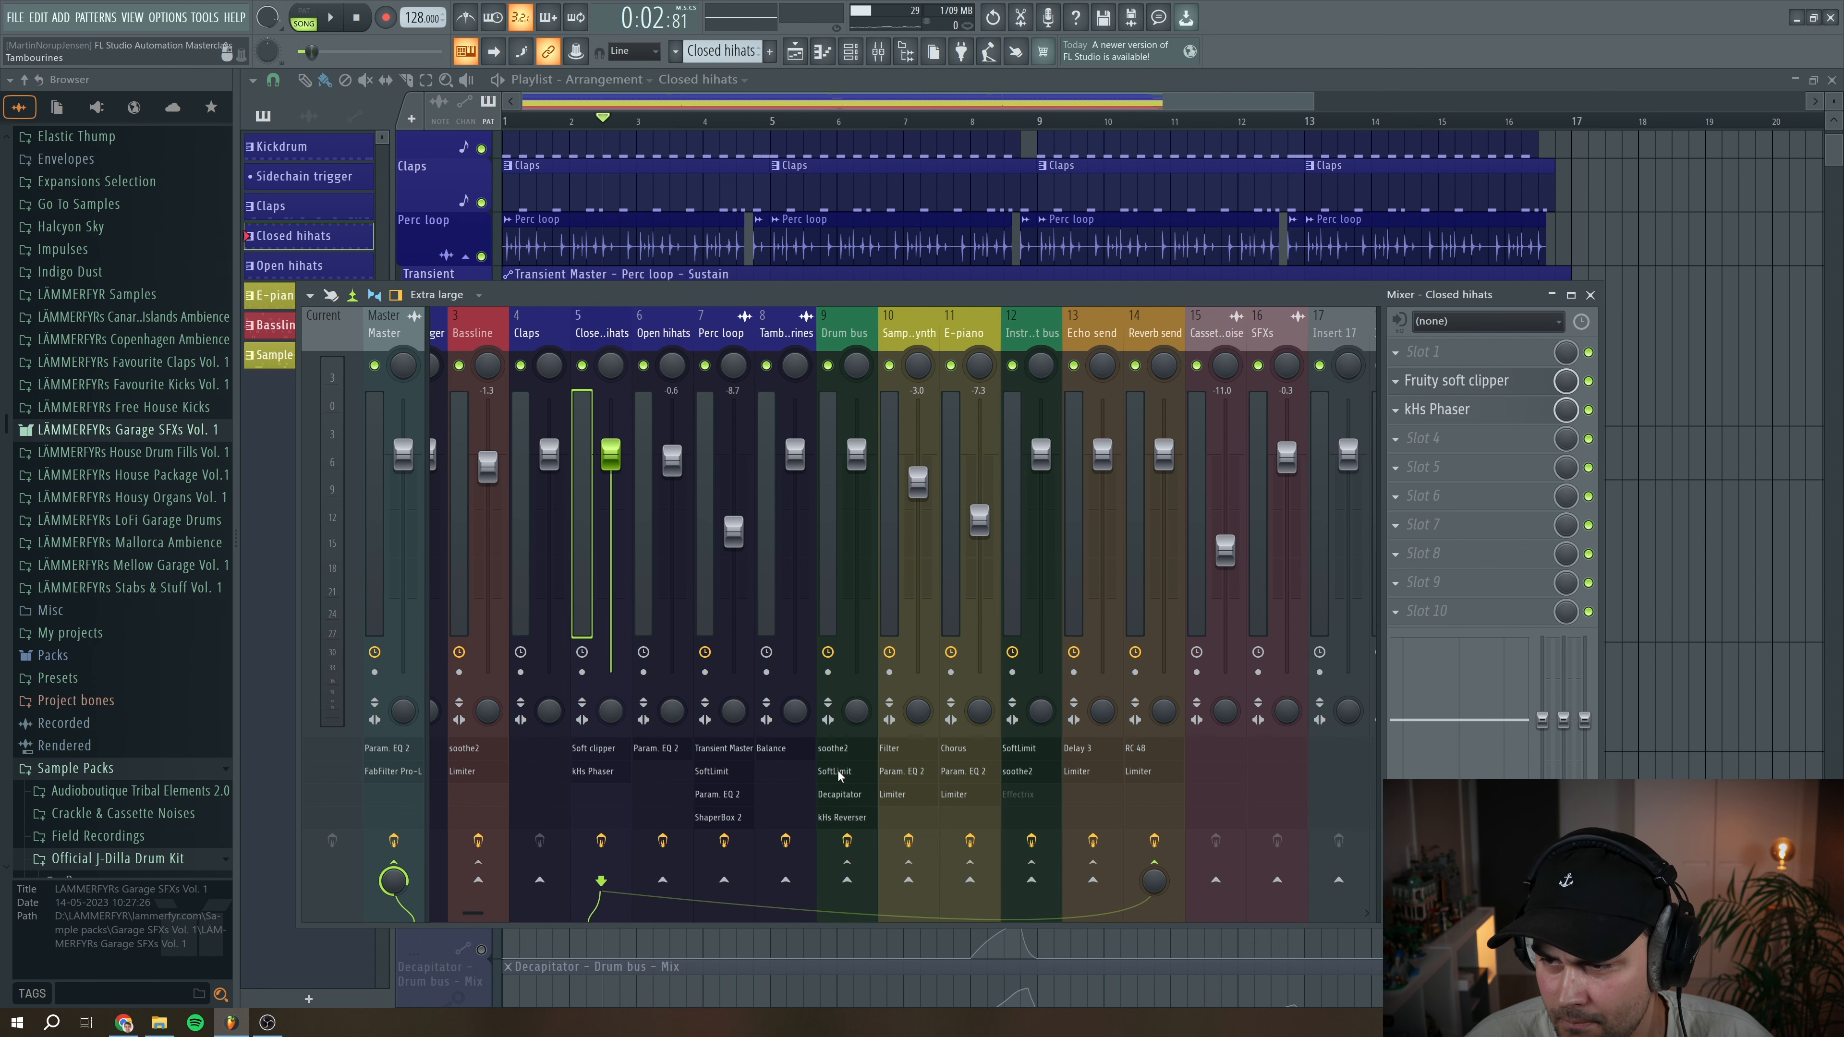
click(1153, 330)
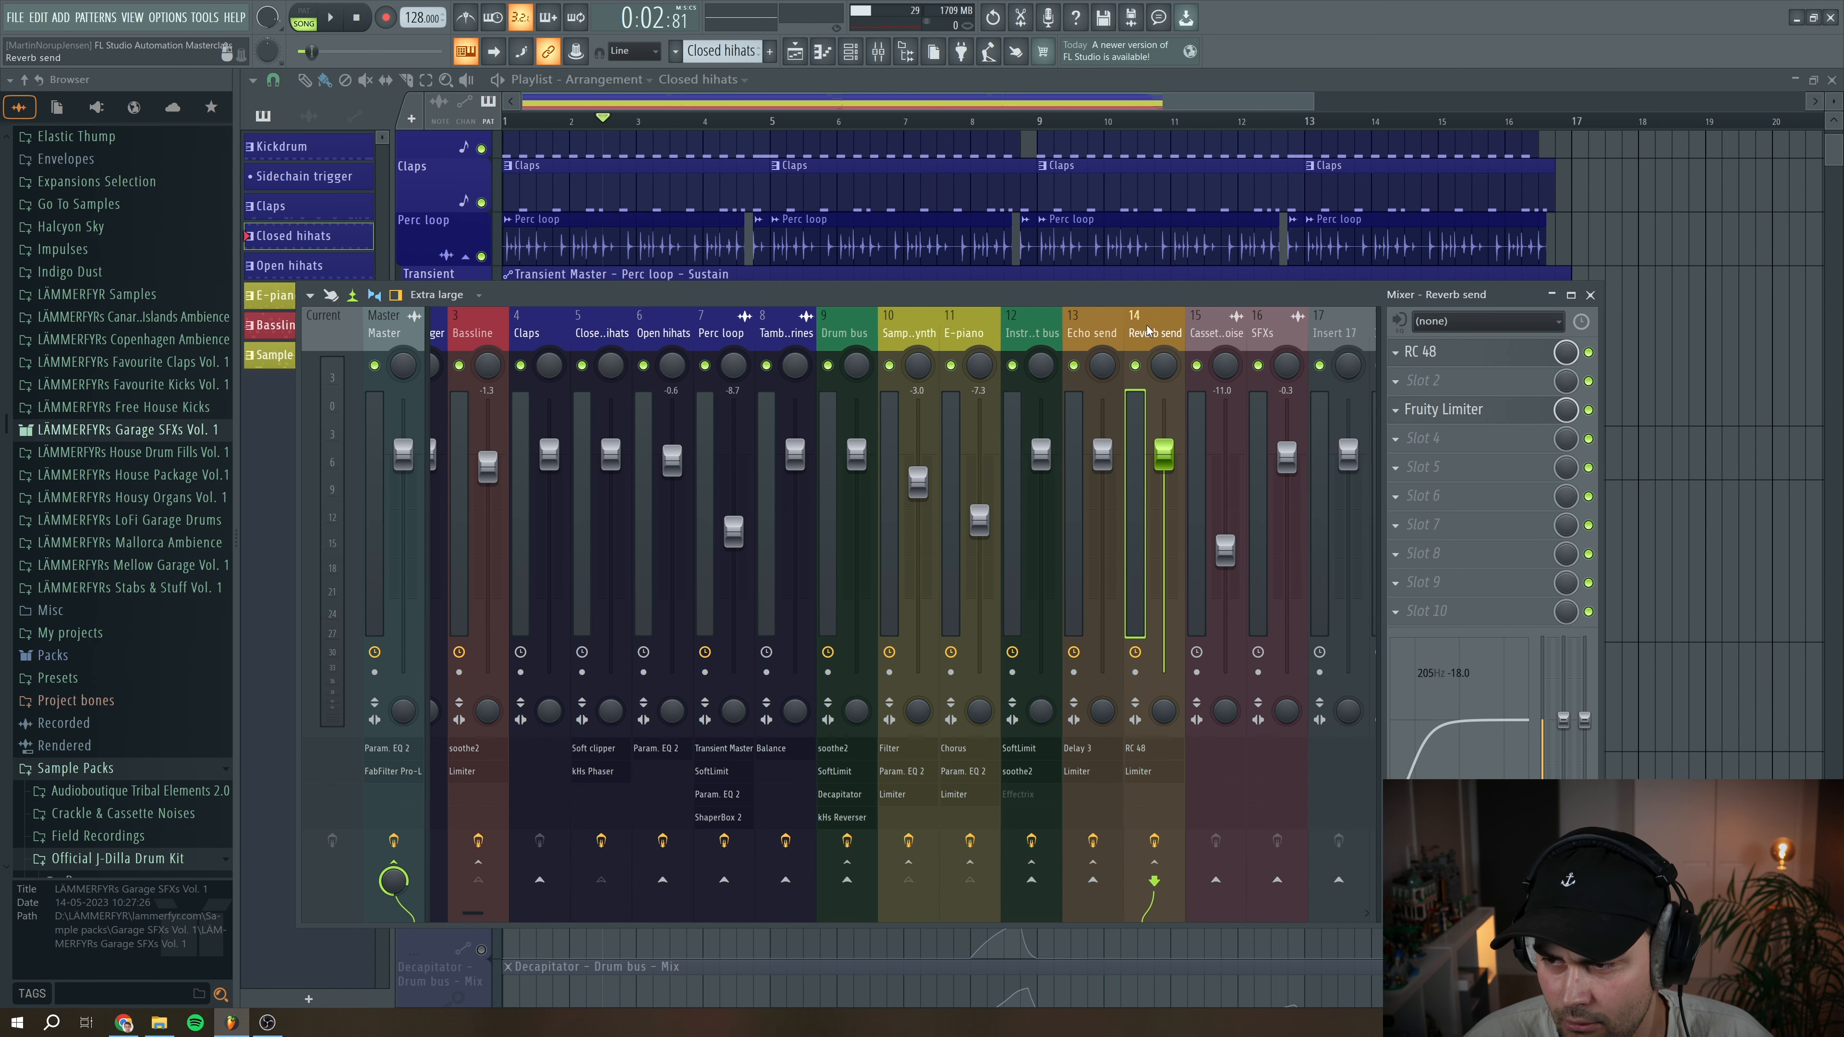
click(594, 326)
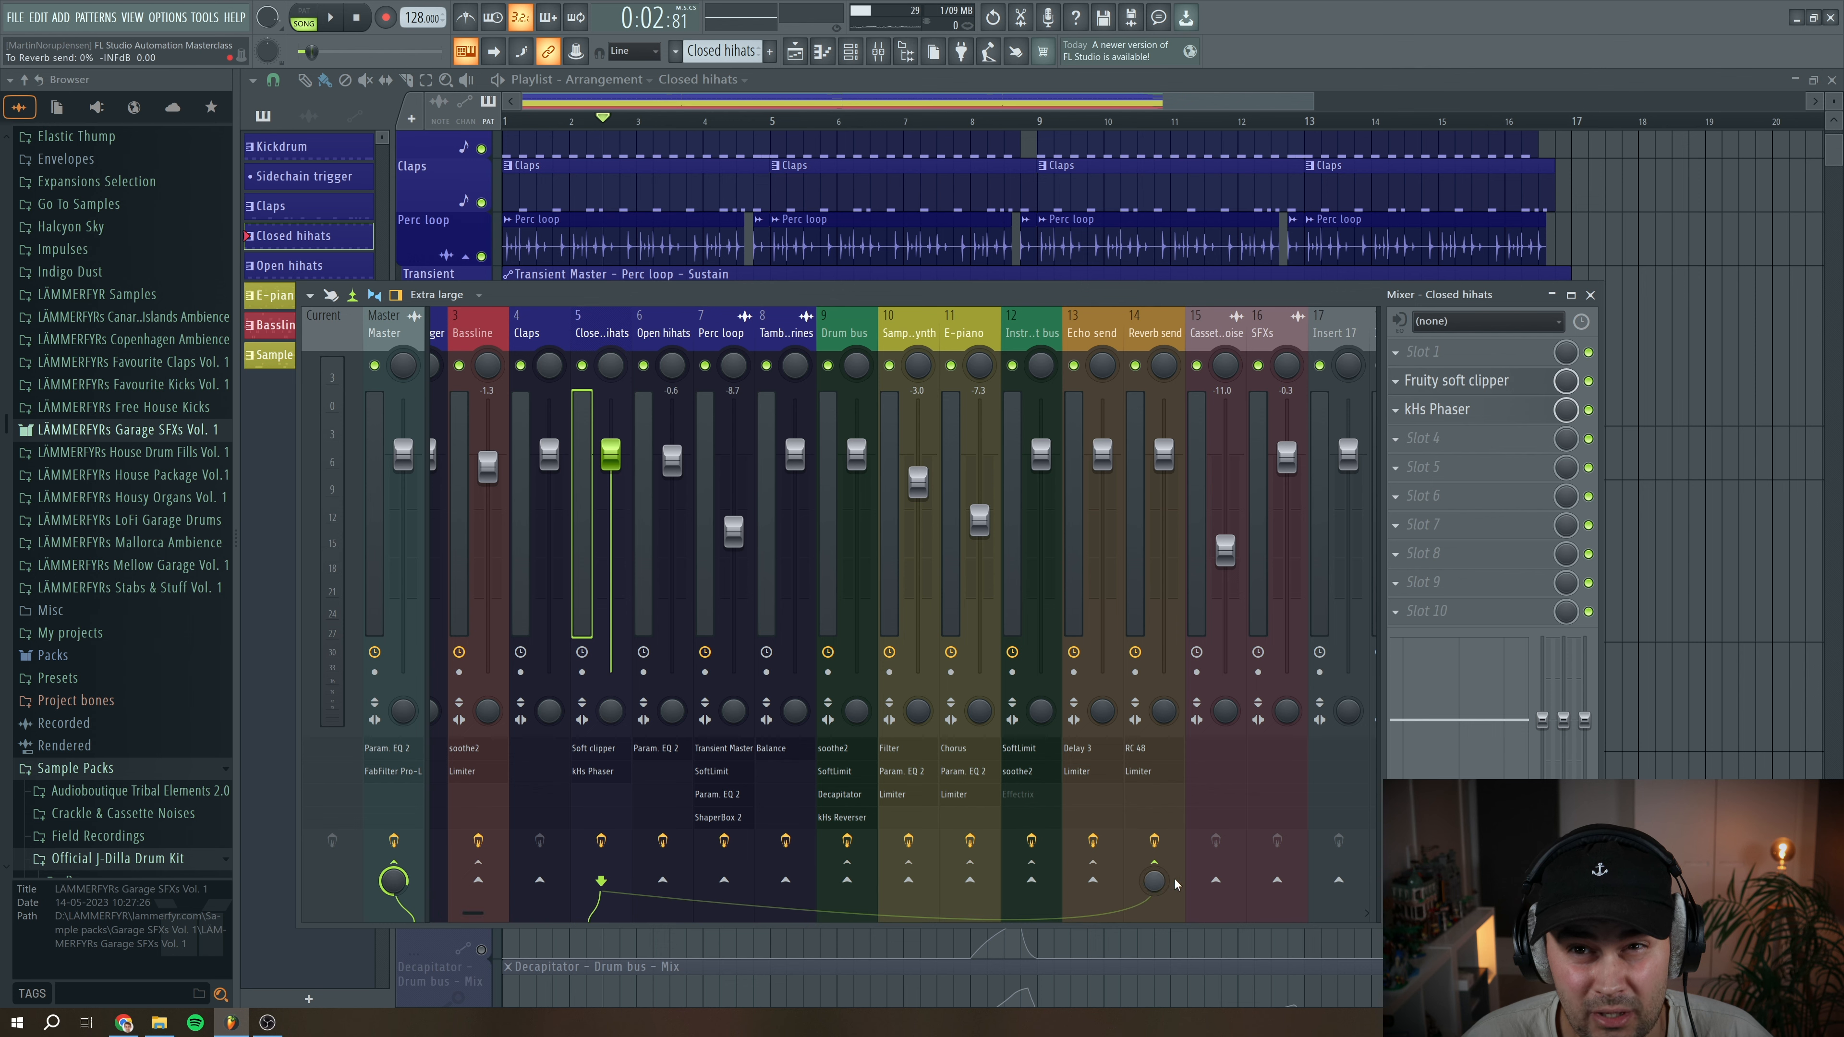
click(1160, 330)
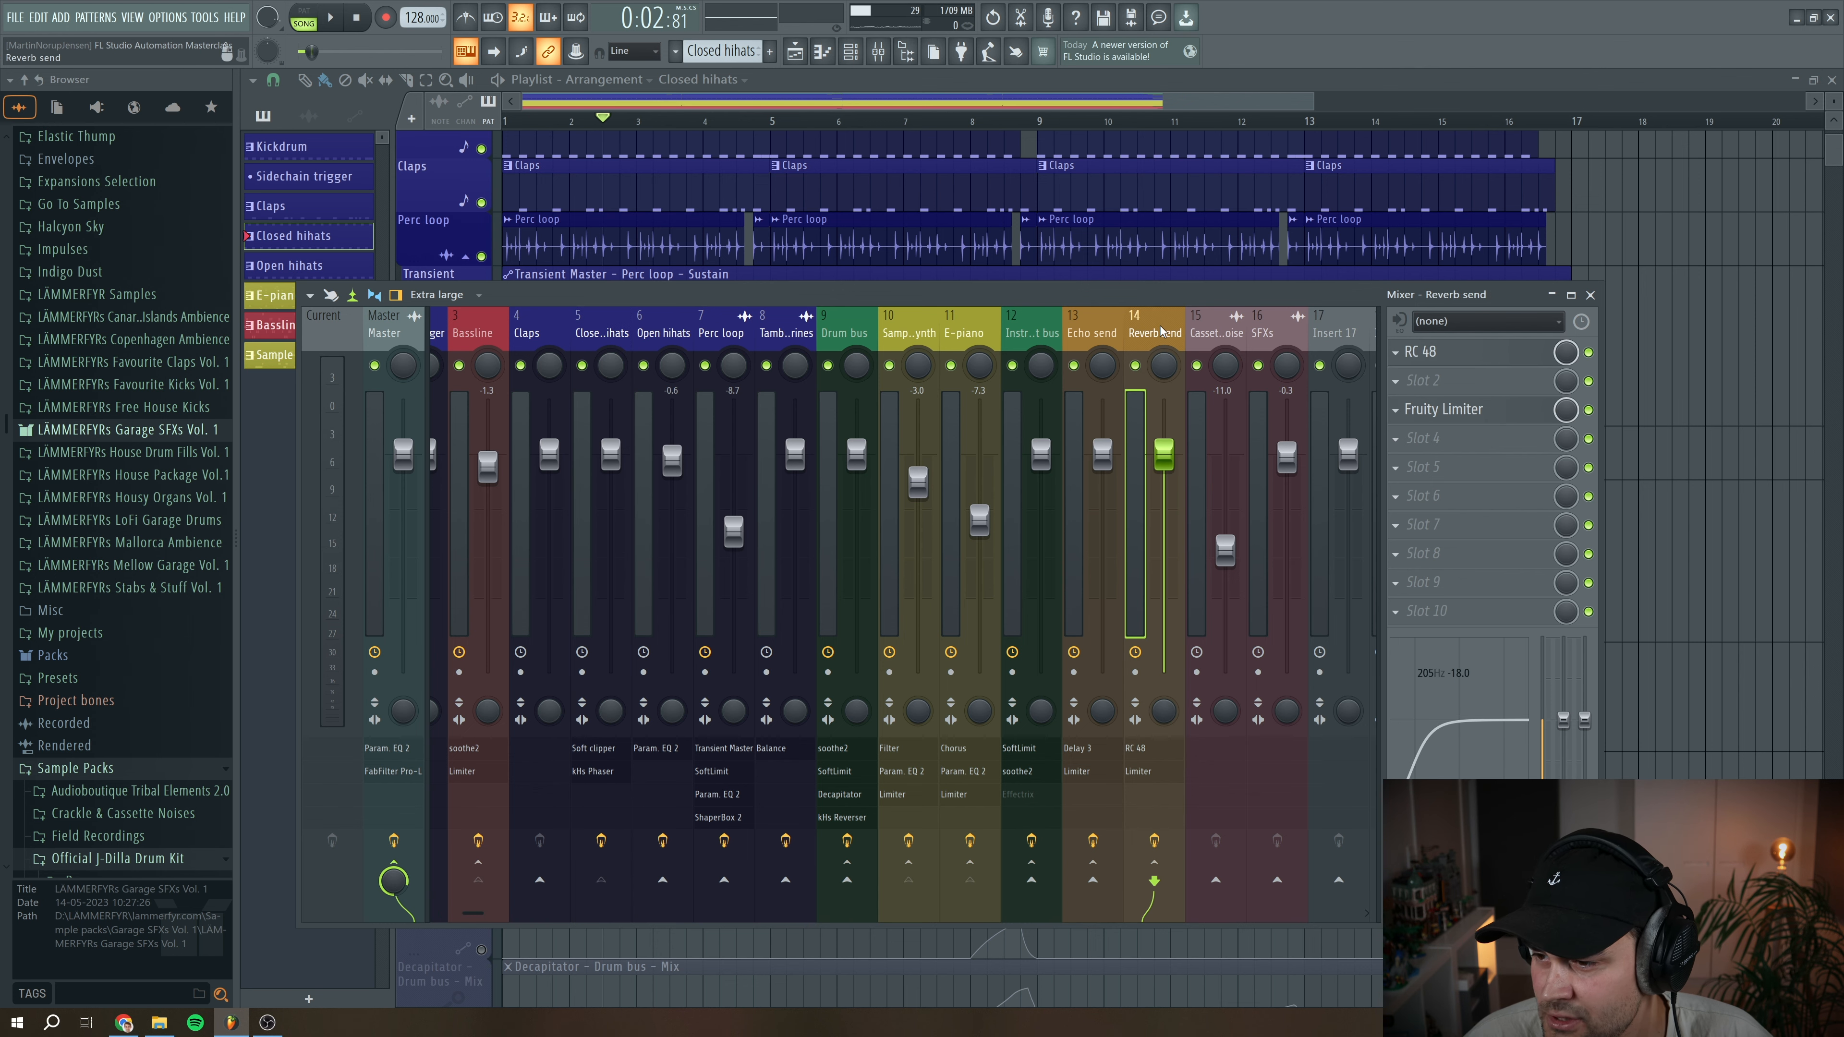
click(1720, 296)
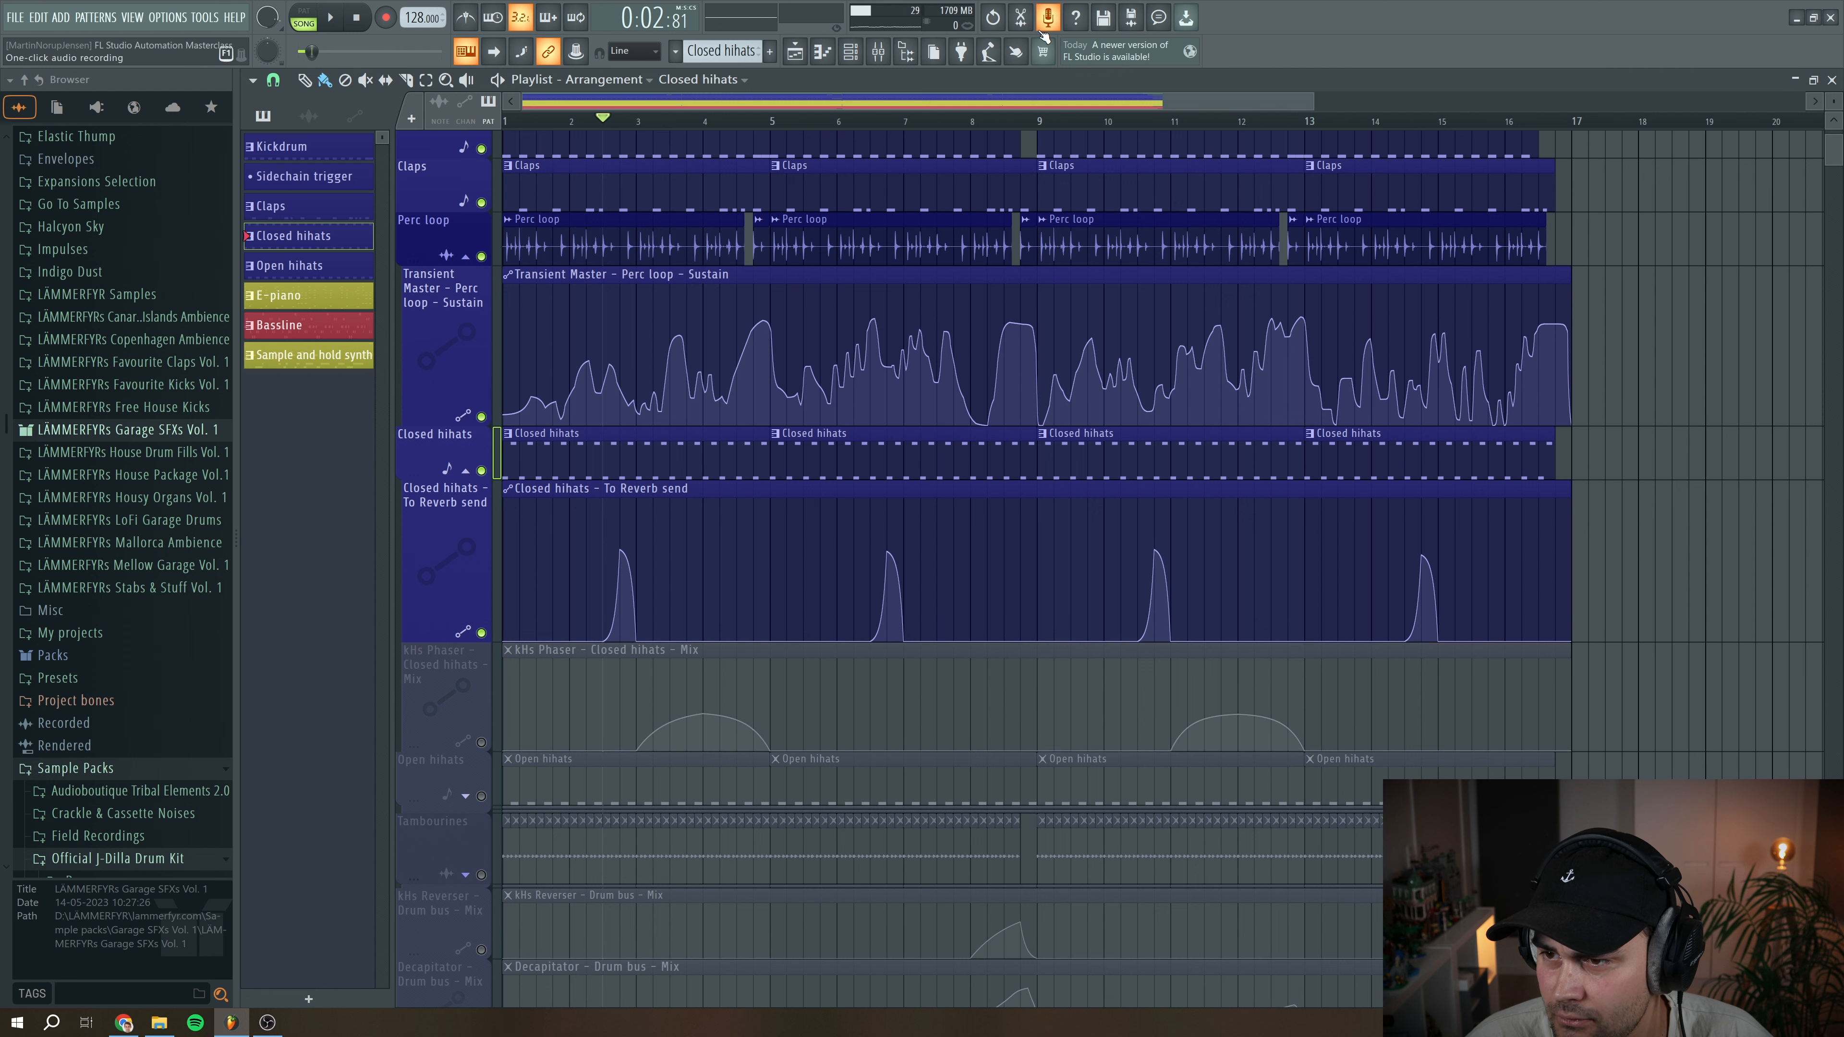
Play the passage around the first Closed hihats reverb send peak while watching the channel's send level in the mixer, and close the mixer
click(878, 51)
click(602, 331)
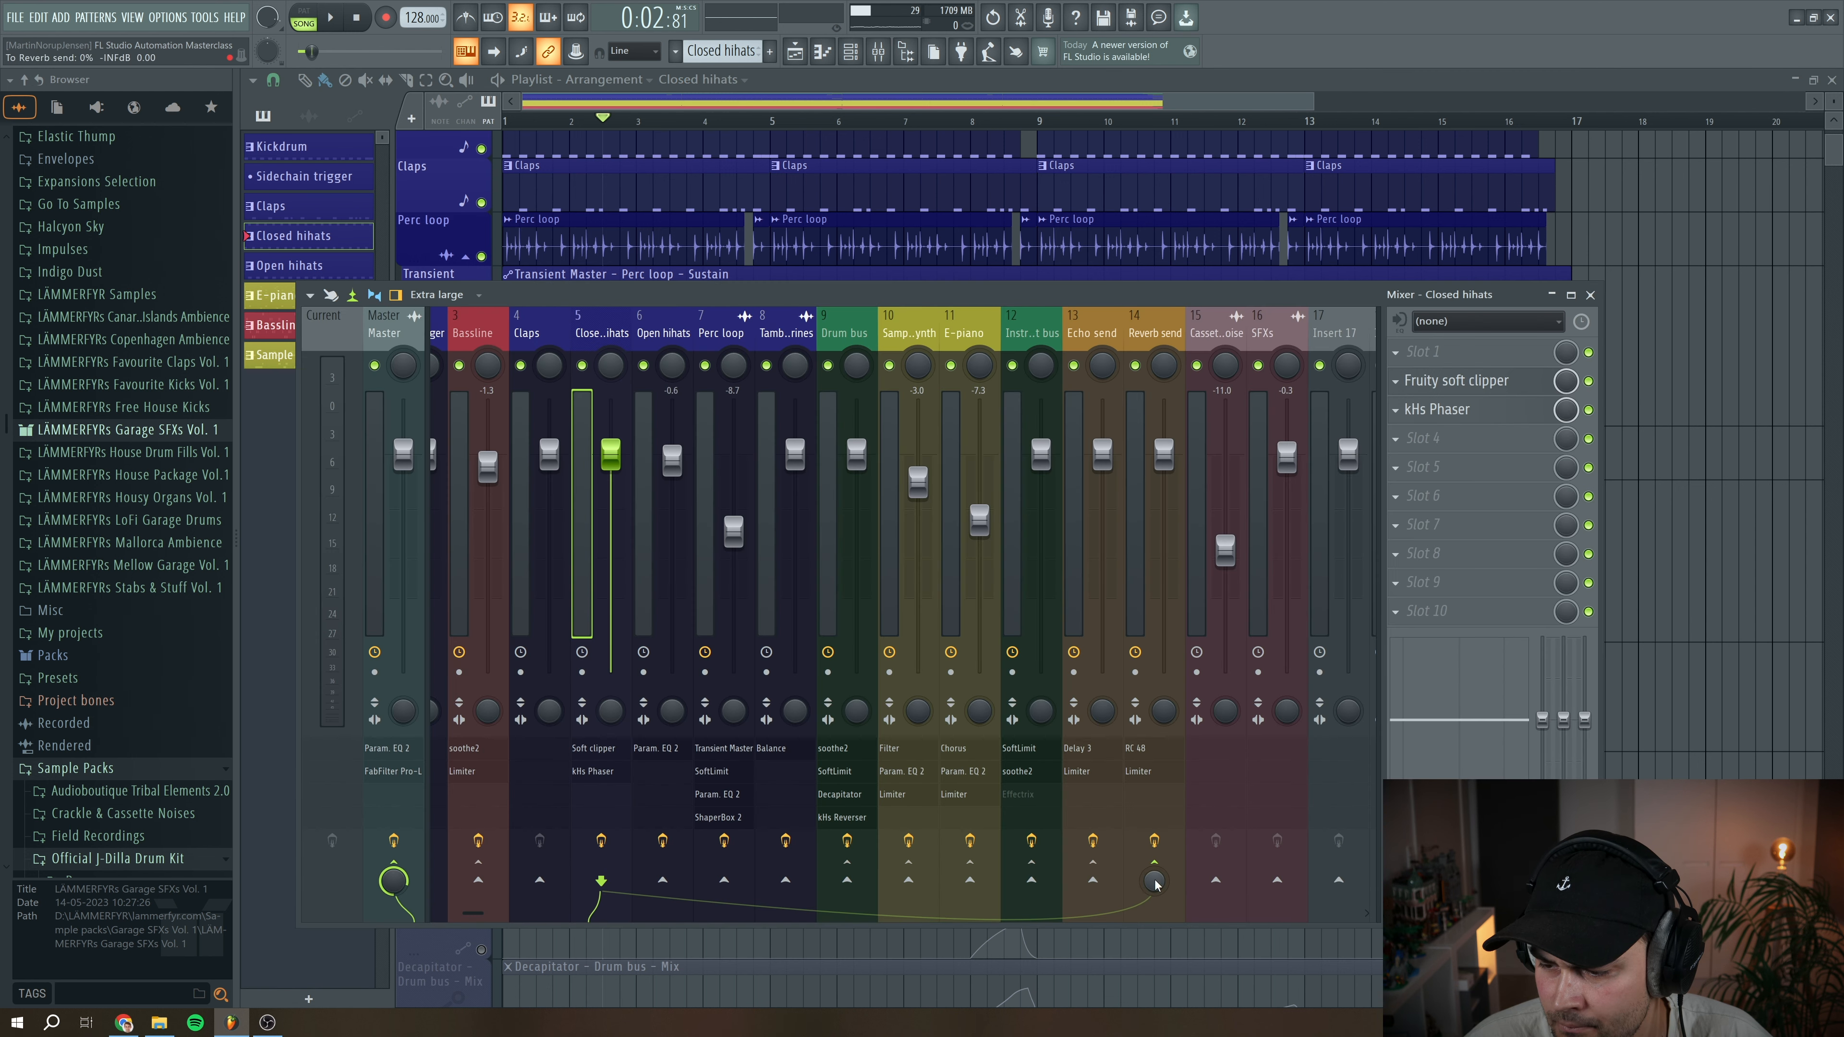
key(space)
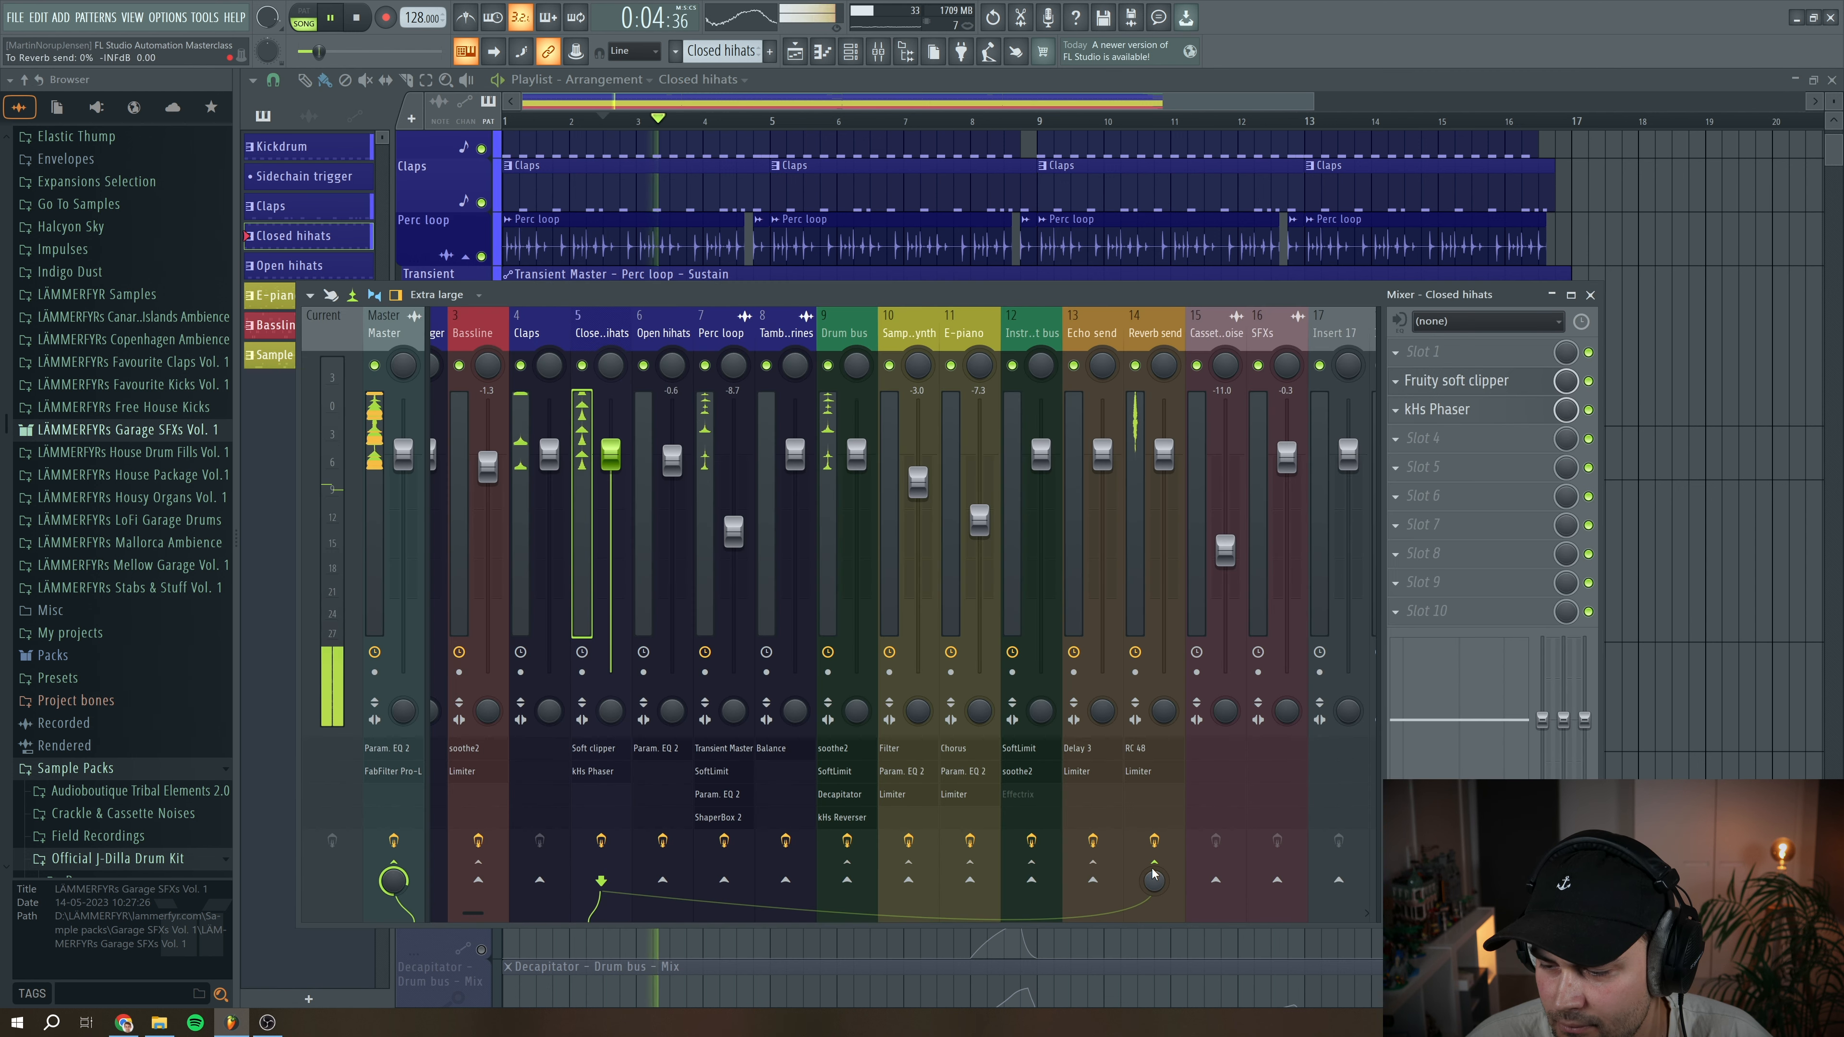
key(space)
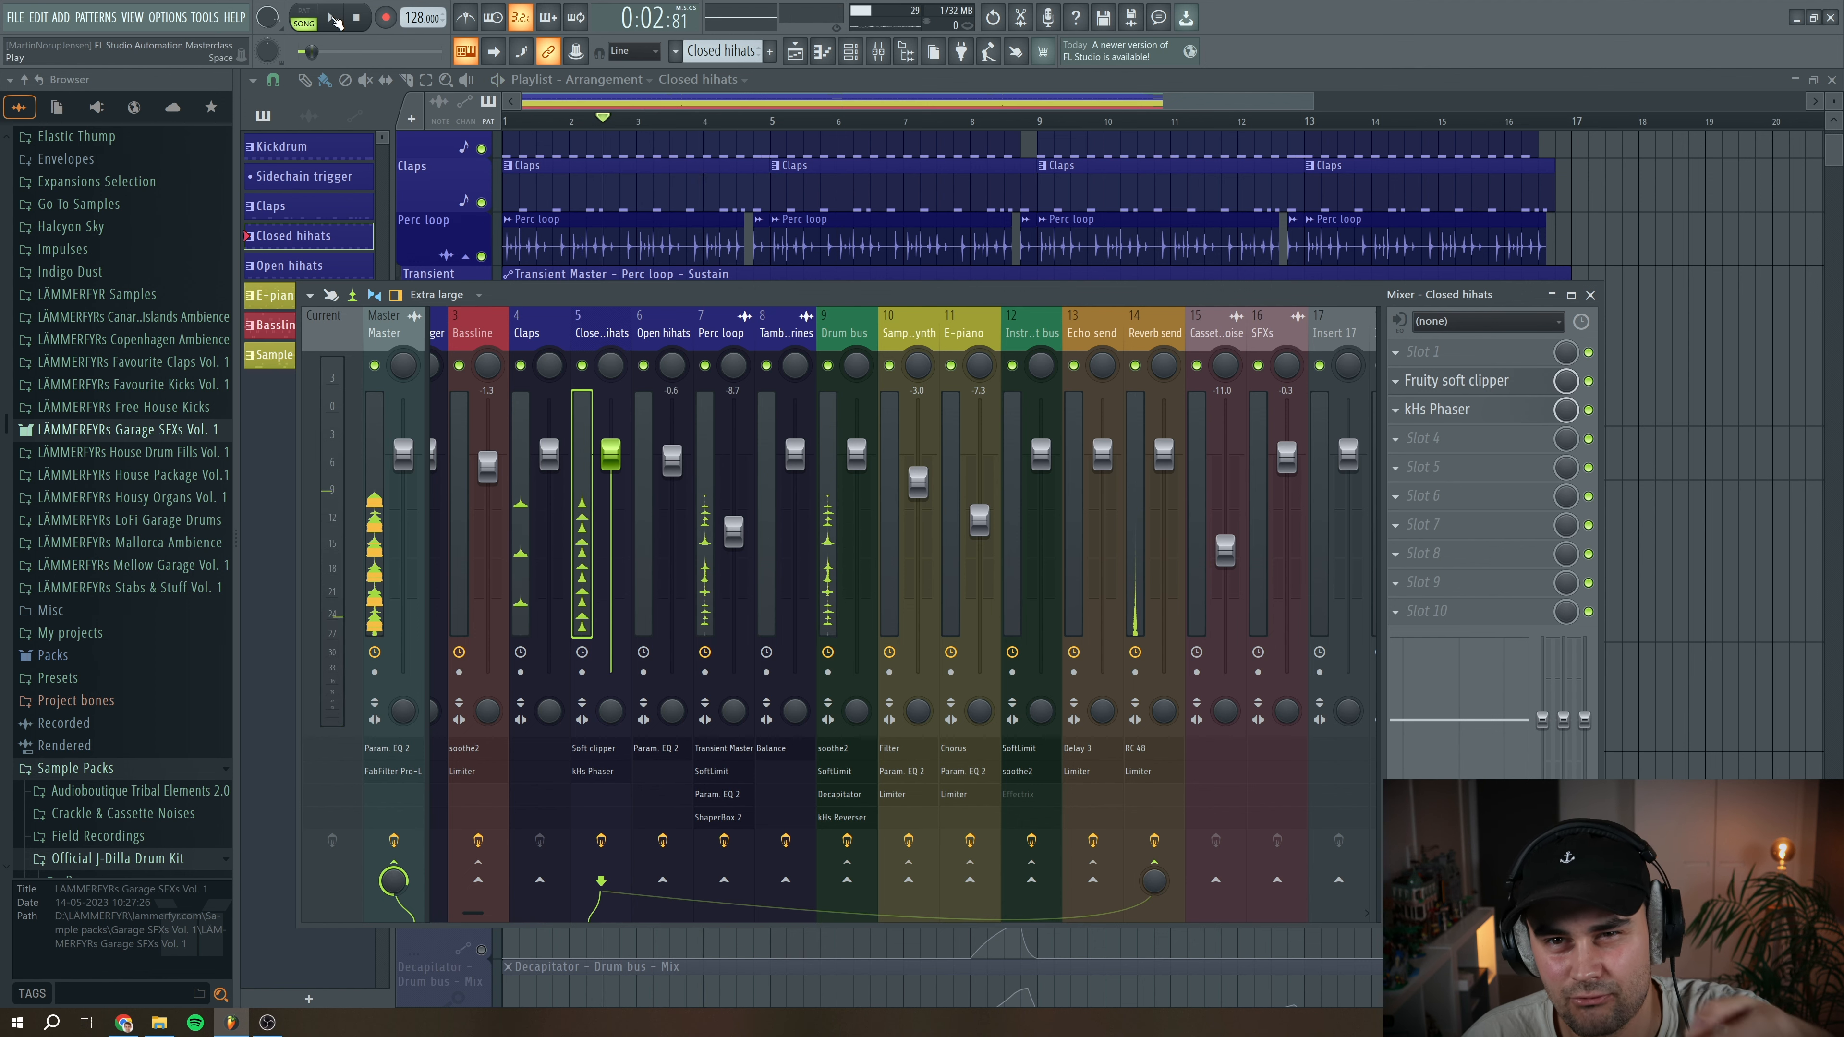
click(333, 19)
click(356, 18)
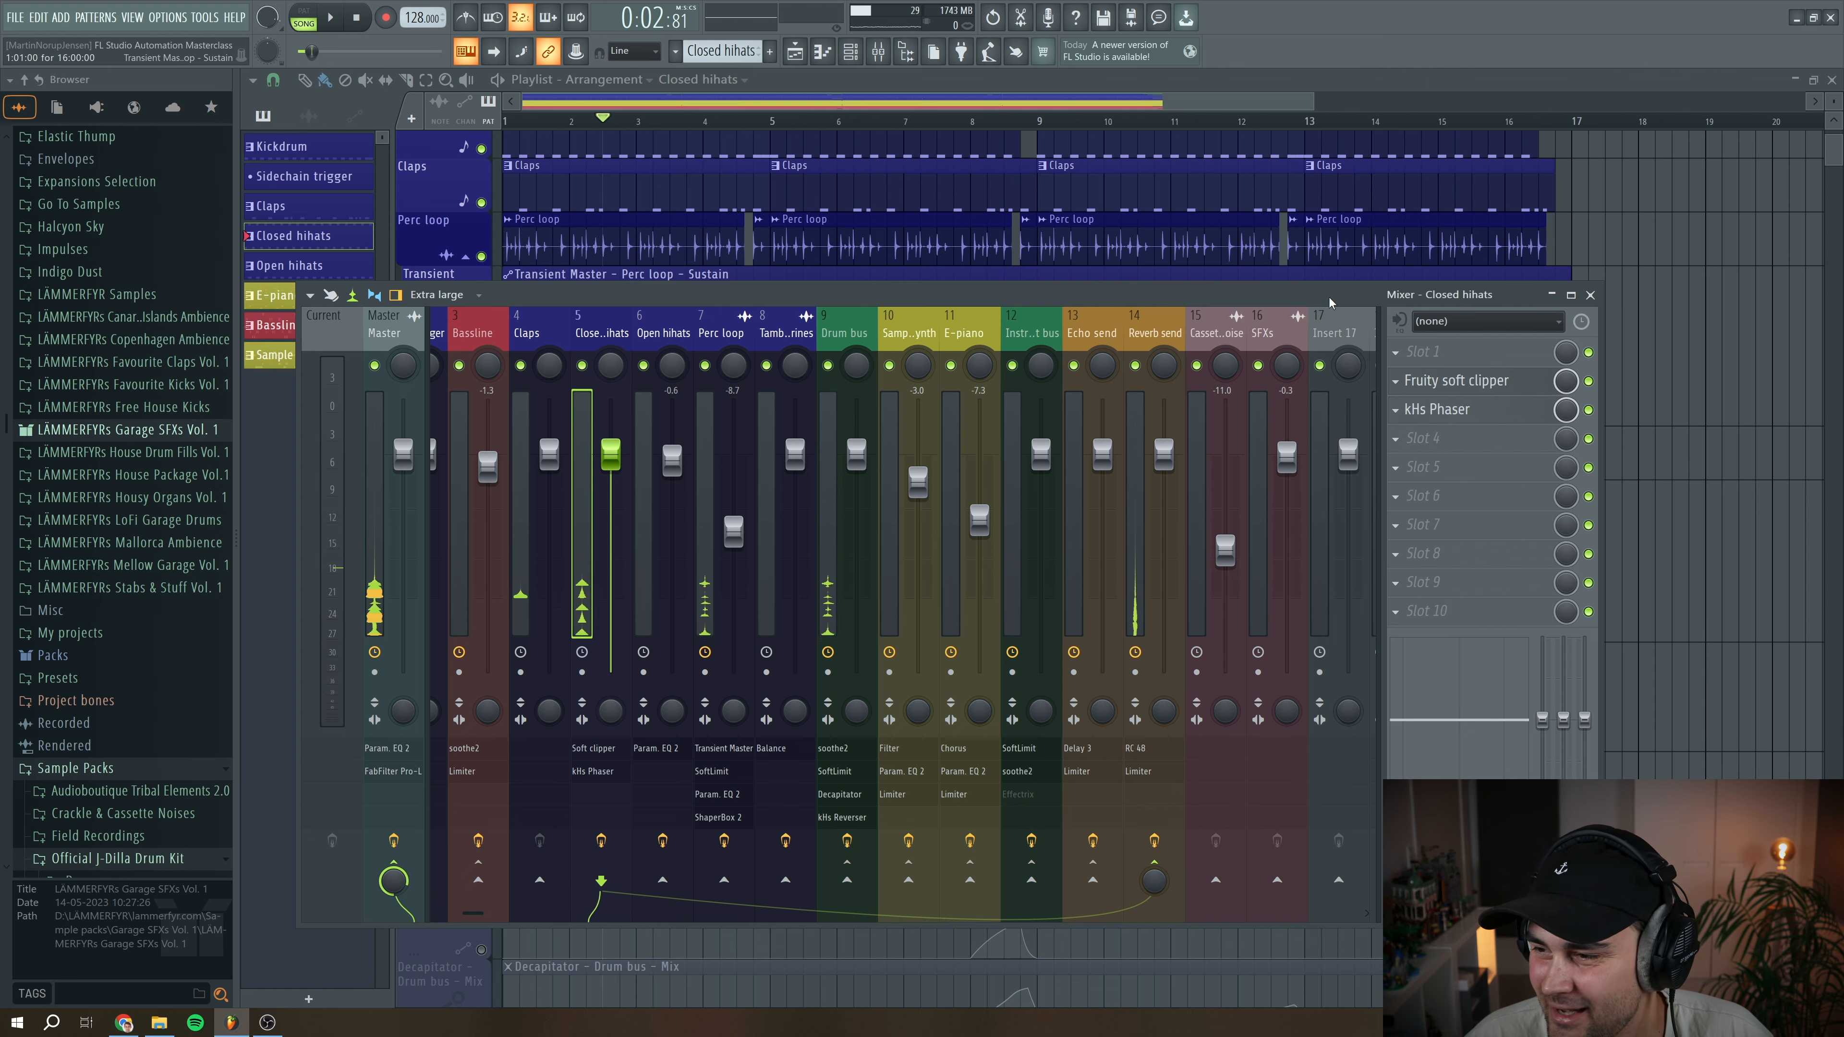
click(1026, 87)
Unmute the kHs Phaser - Closed hihats - Mix automation and audition its two rises from bars 3 and 11
scroll(579, 538, down, 2)
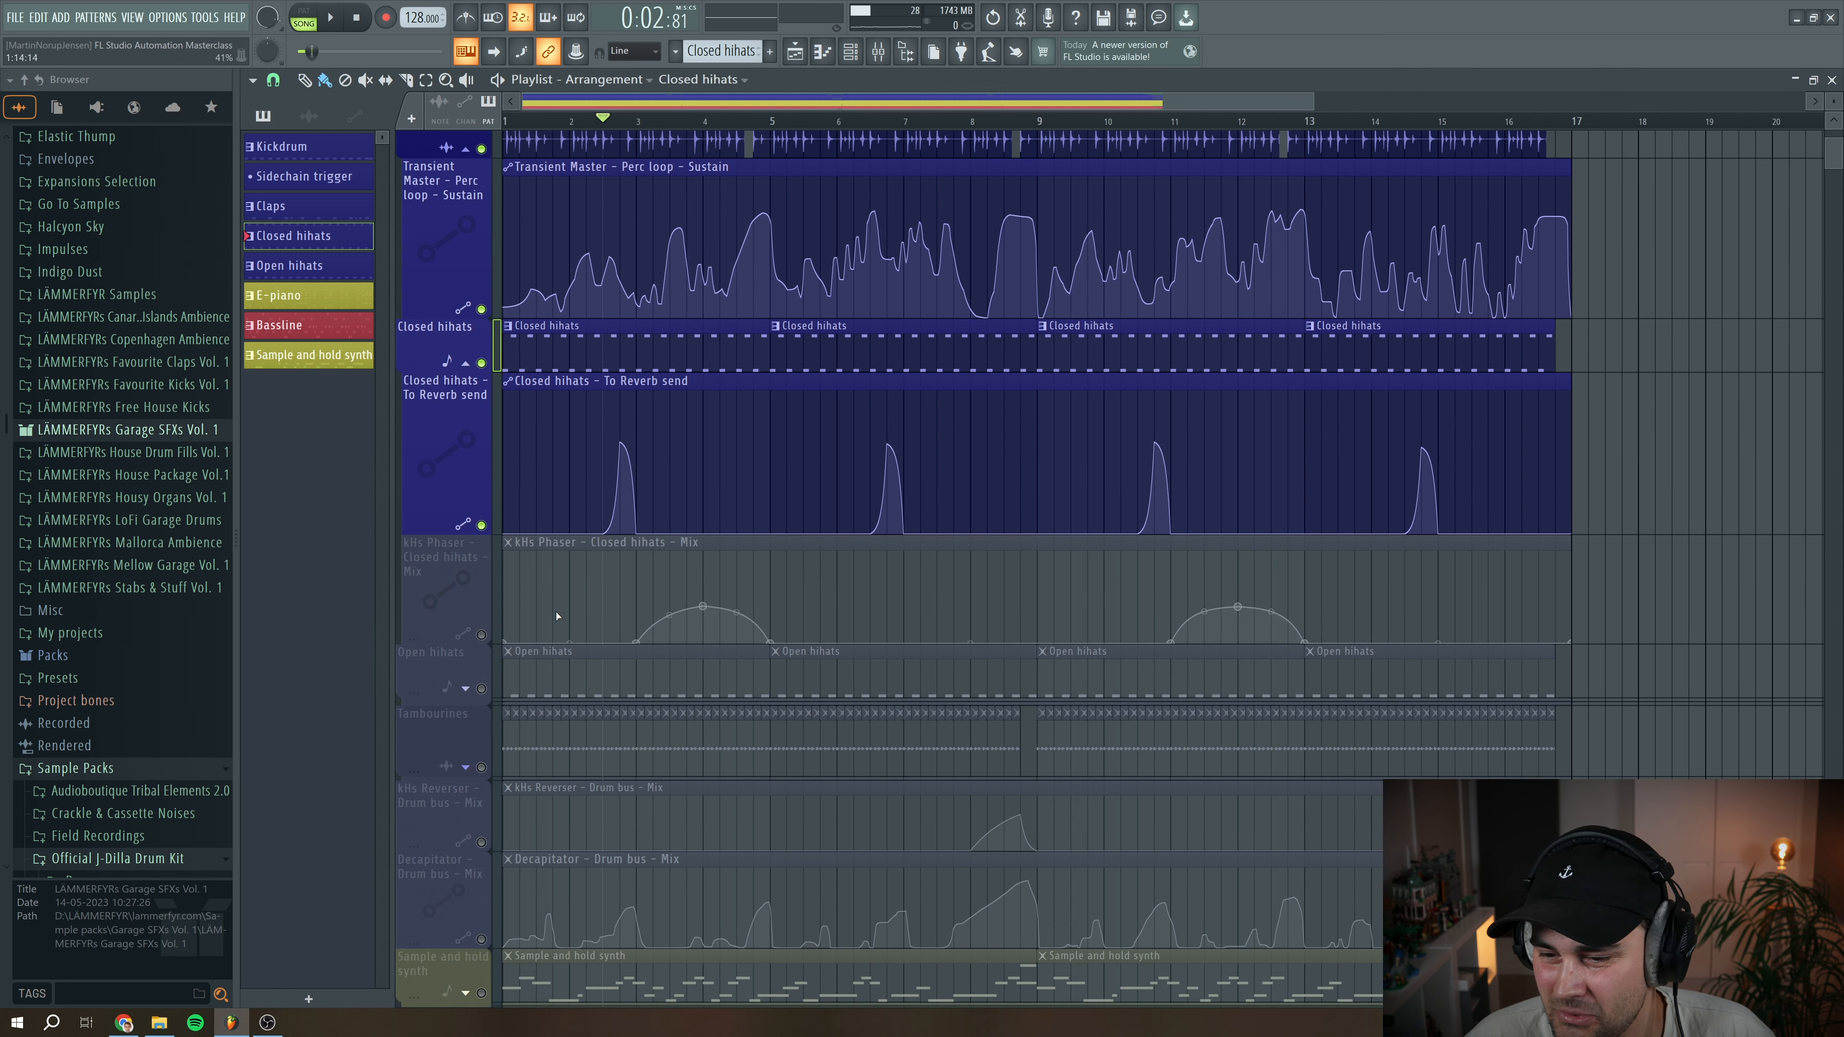
scroll(557, 616, down, 1)
click(483, 582)
key(space)
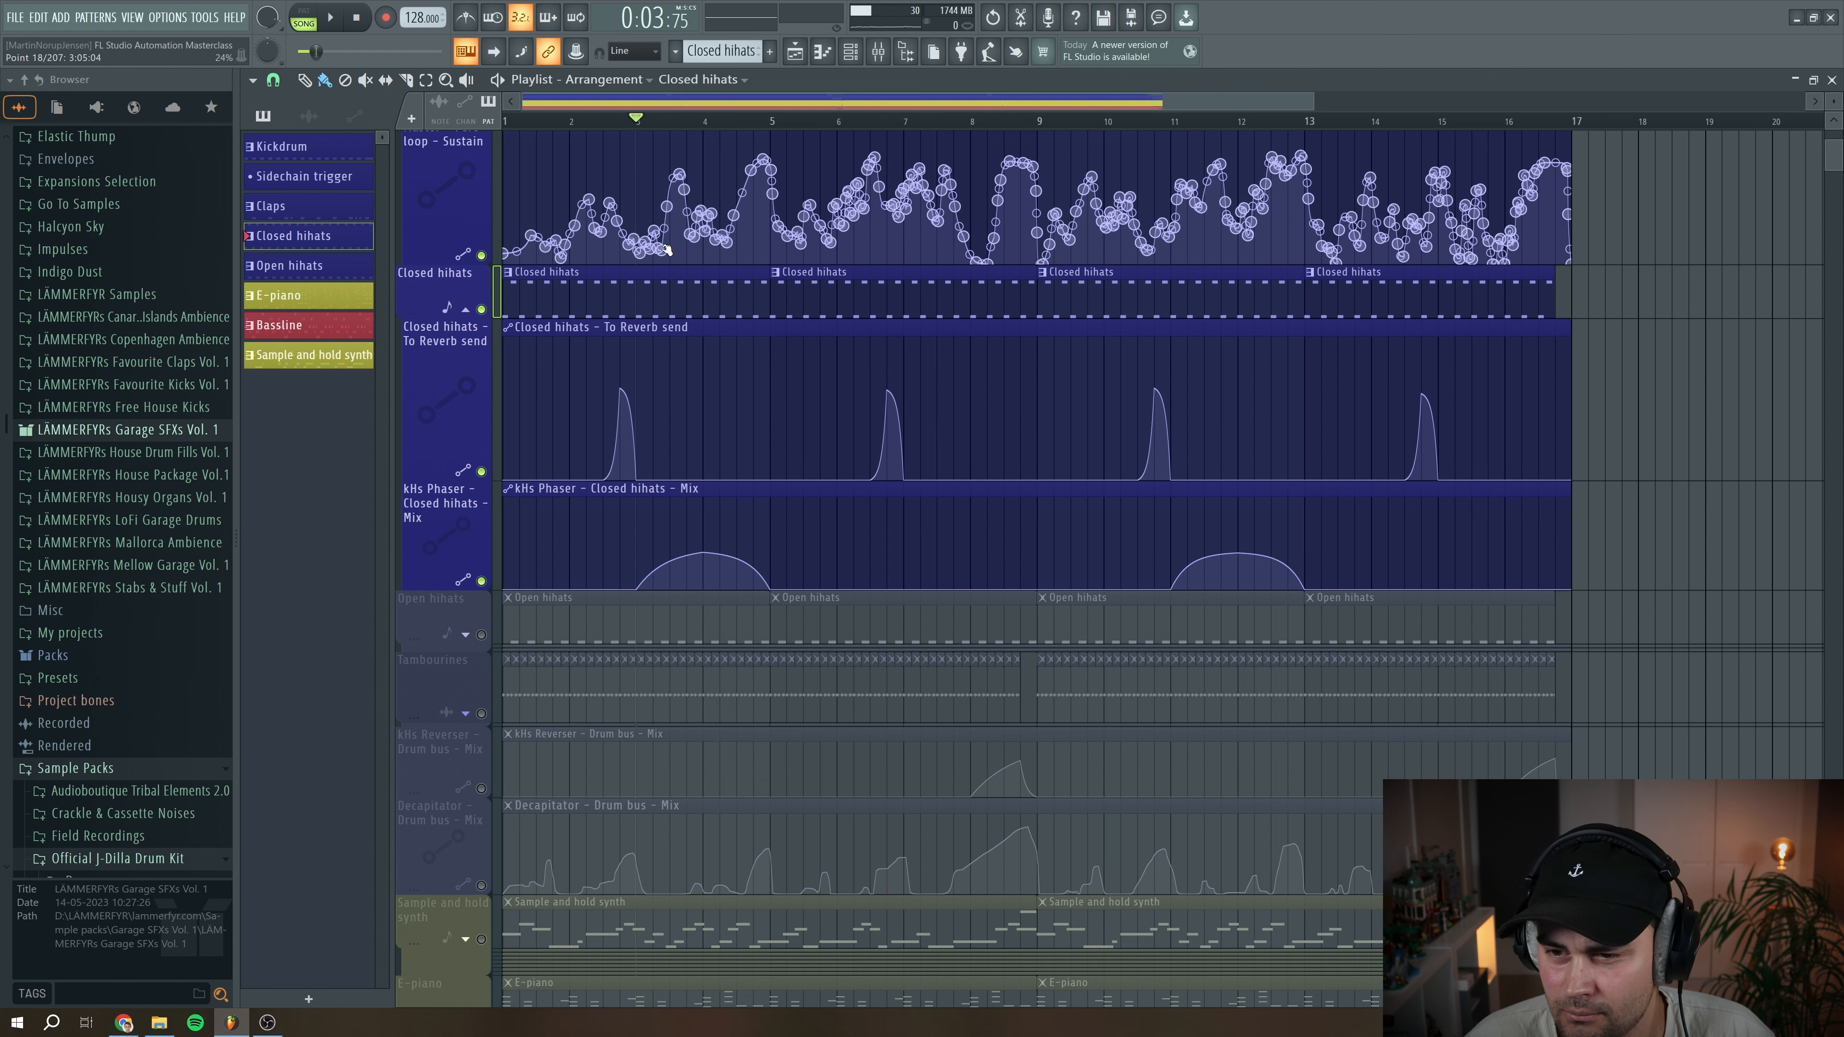
key(space)
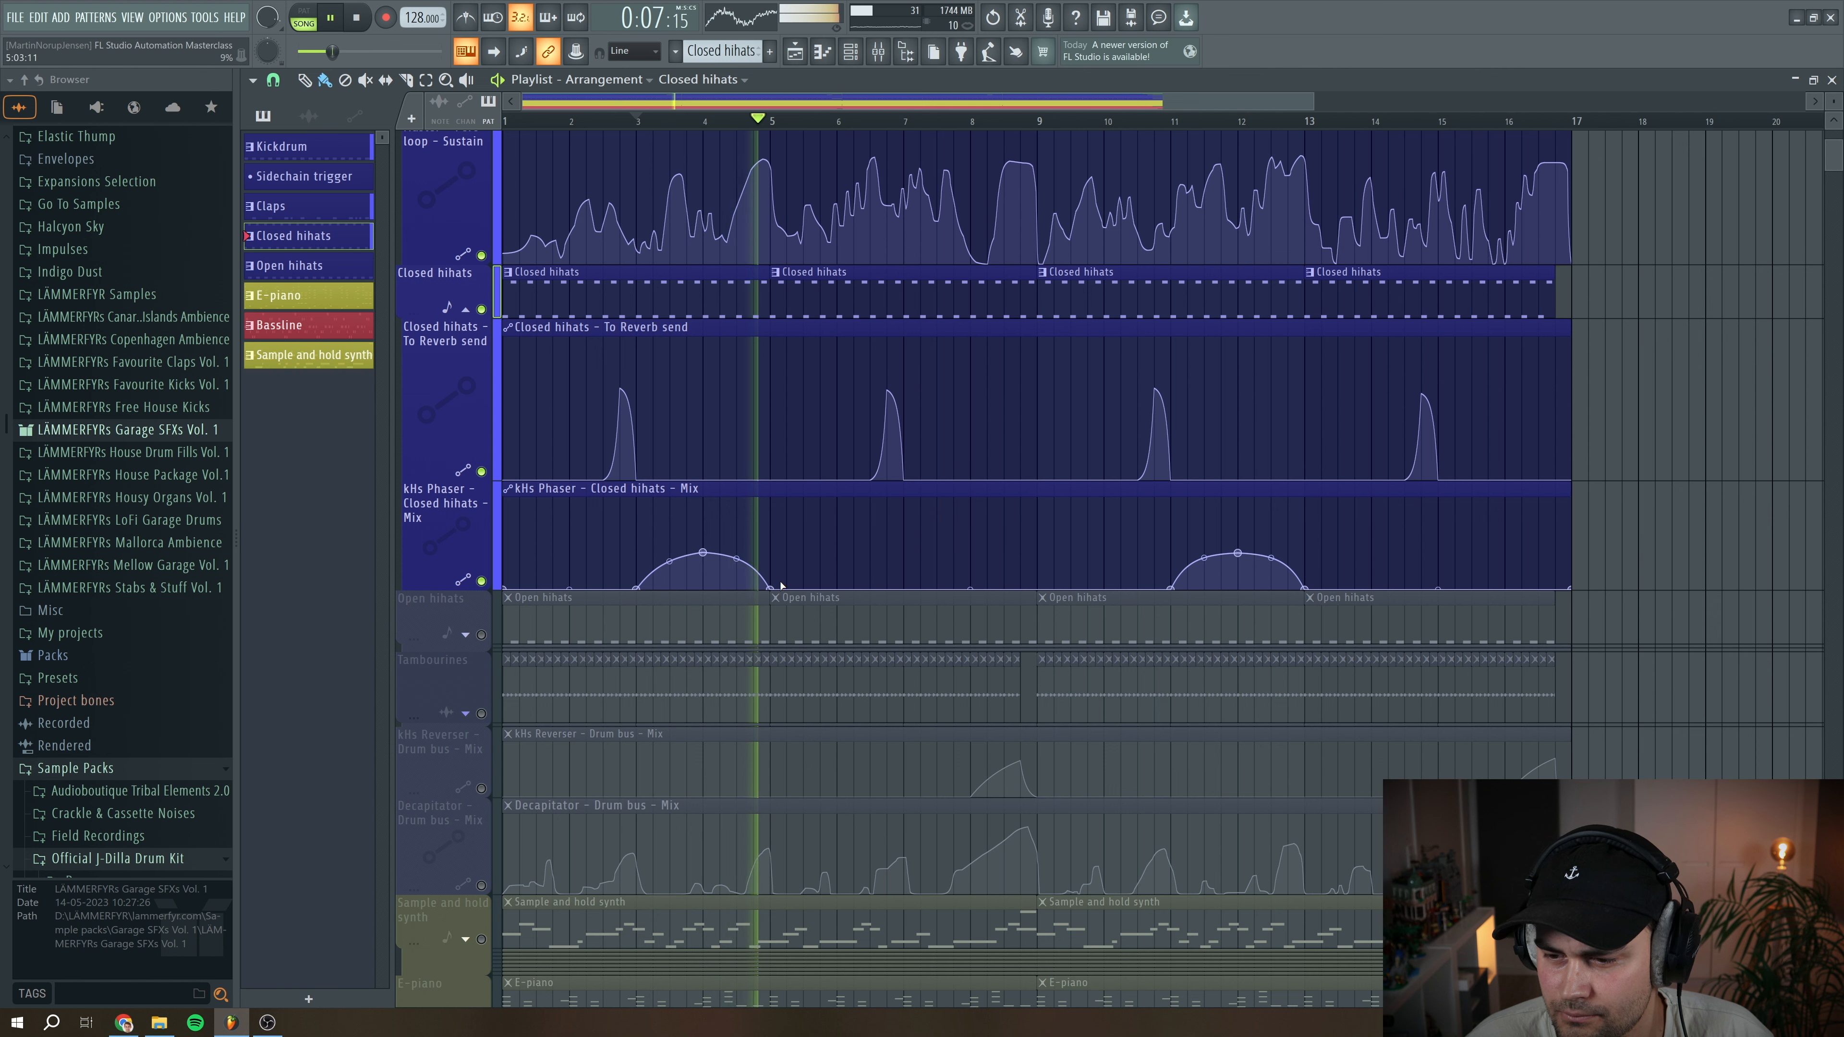
key(space)
click(1174, 121)
key(space)
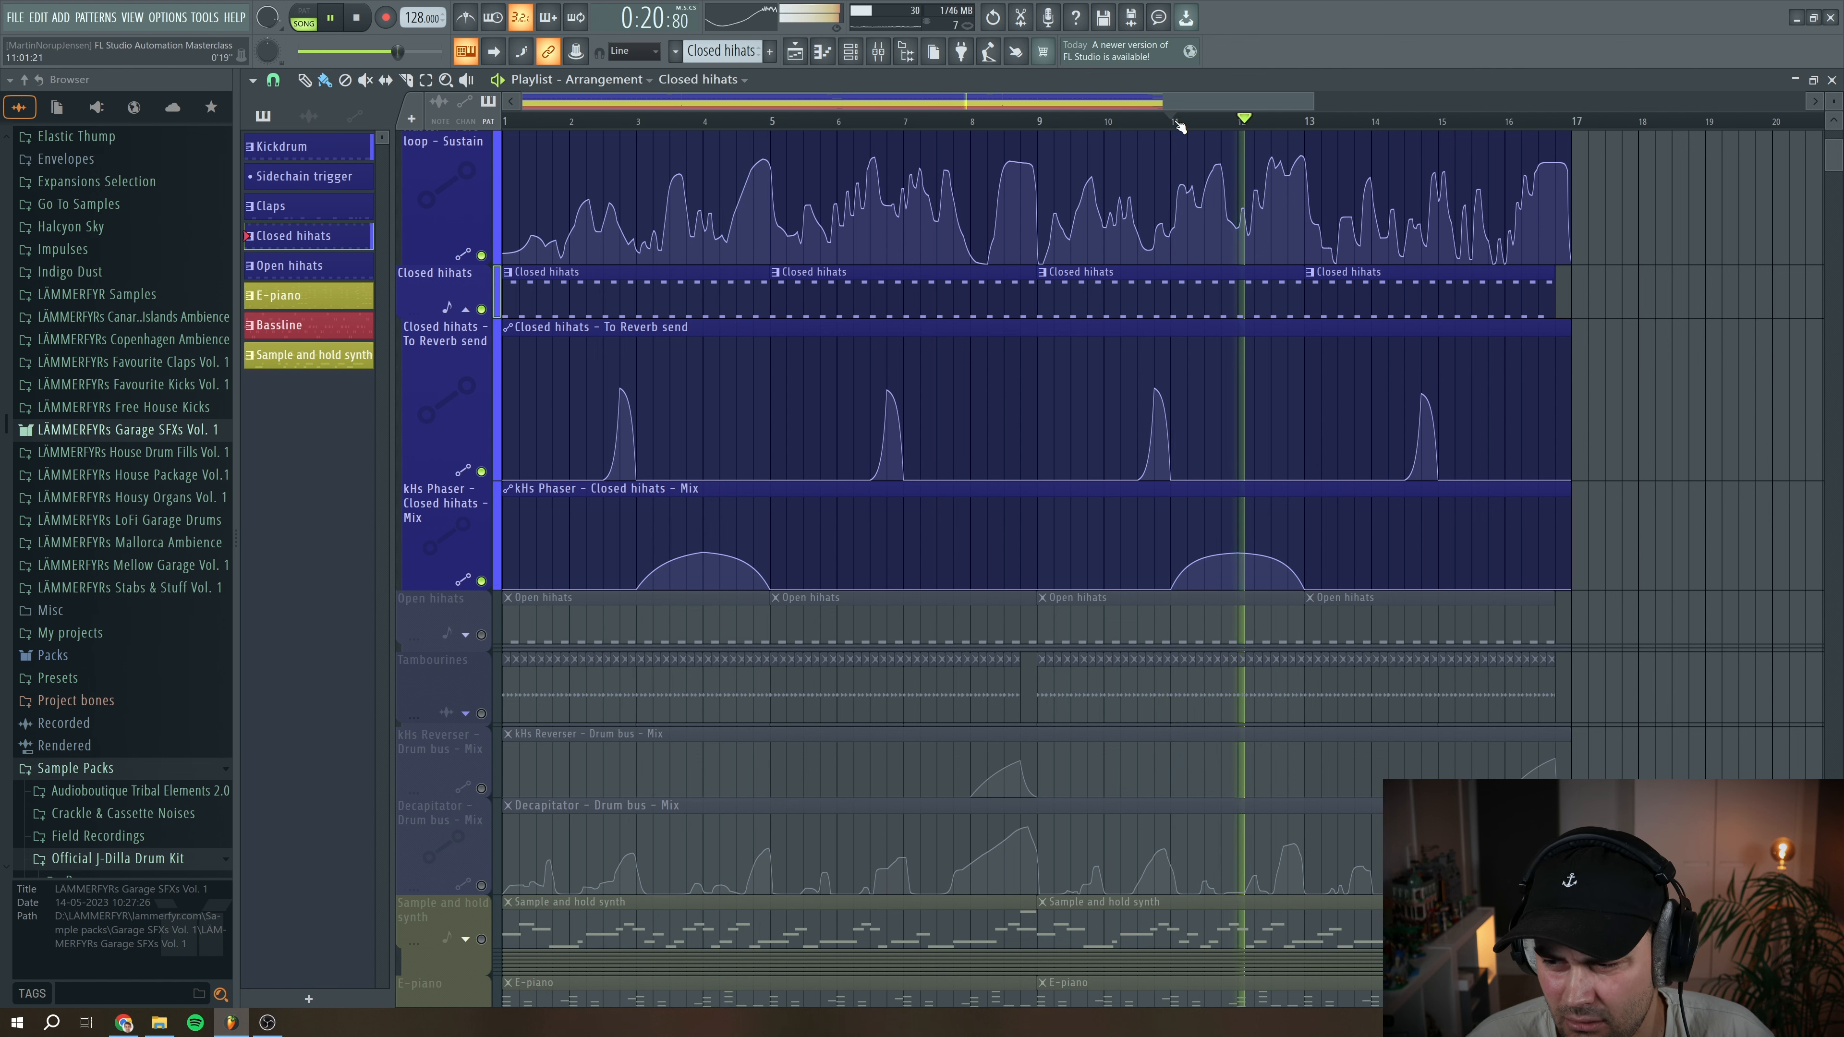
key(space)
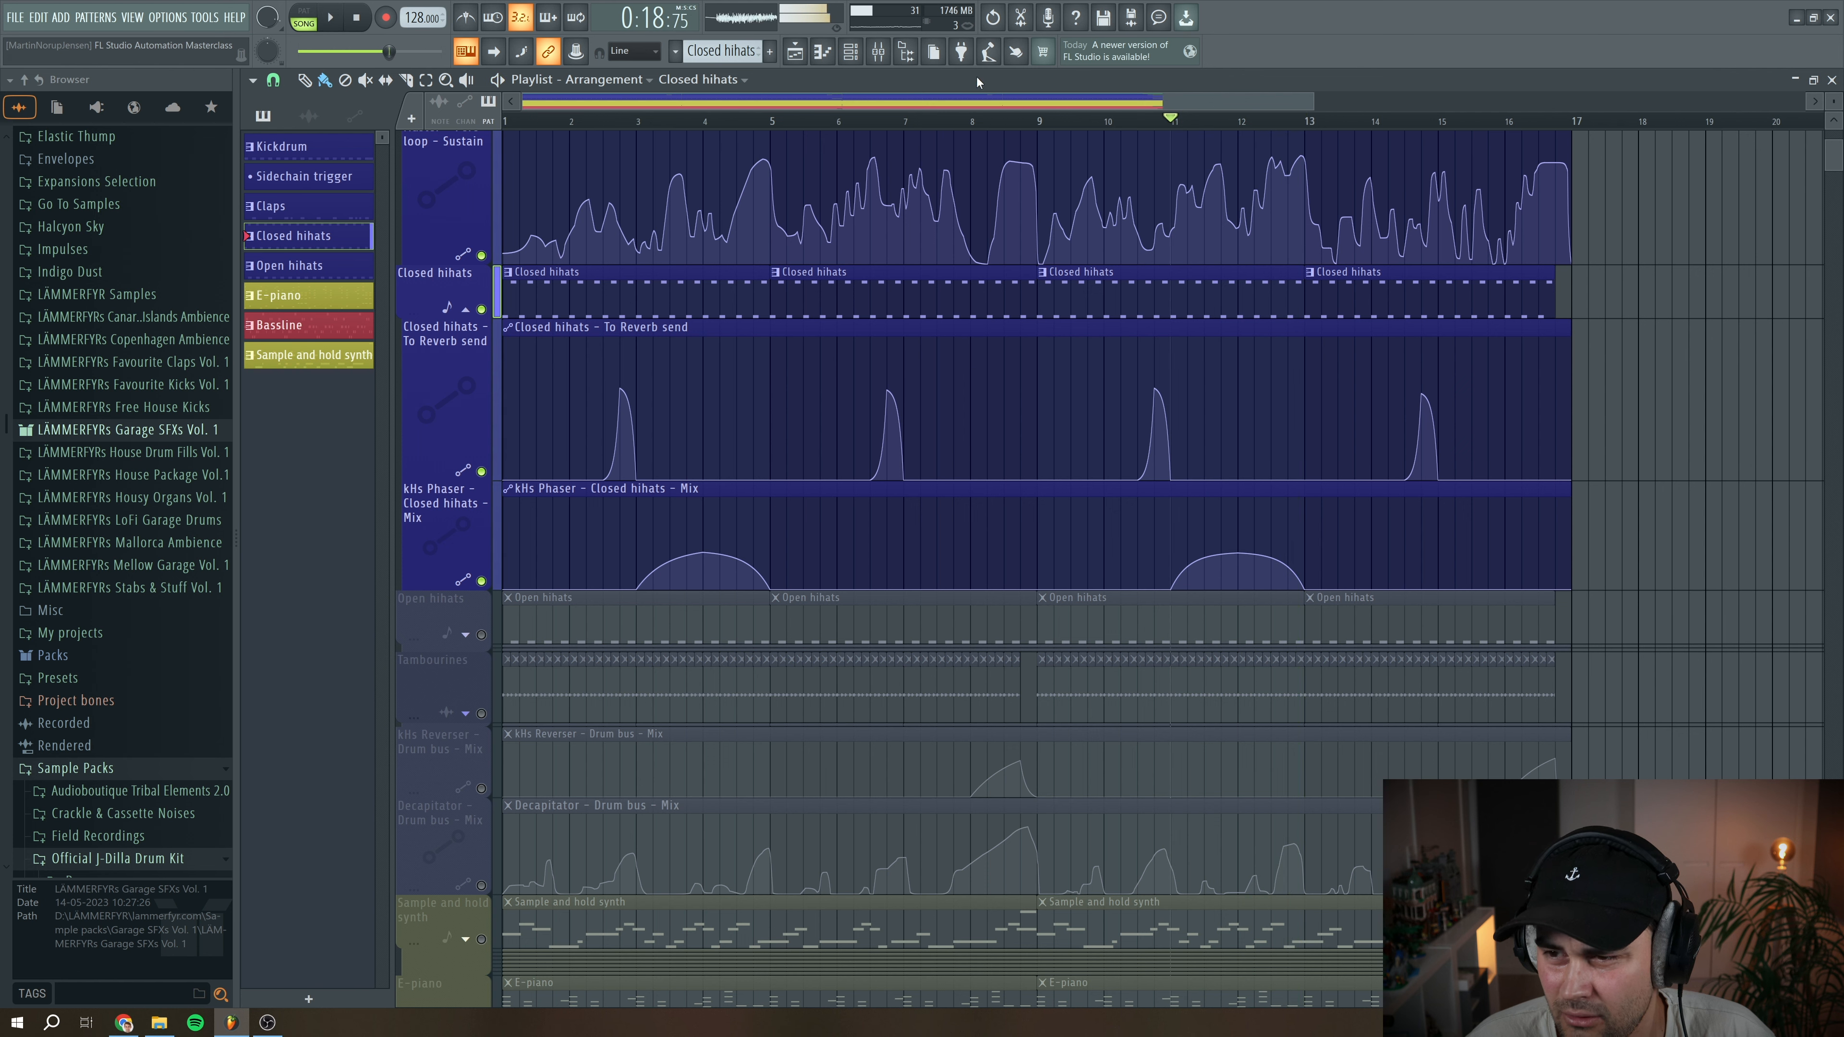
Examine the kHs Phaser plugin on the Closed hihats mixer channel, and return to the playlist
click(879, 53)
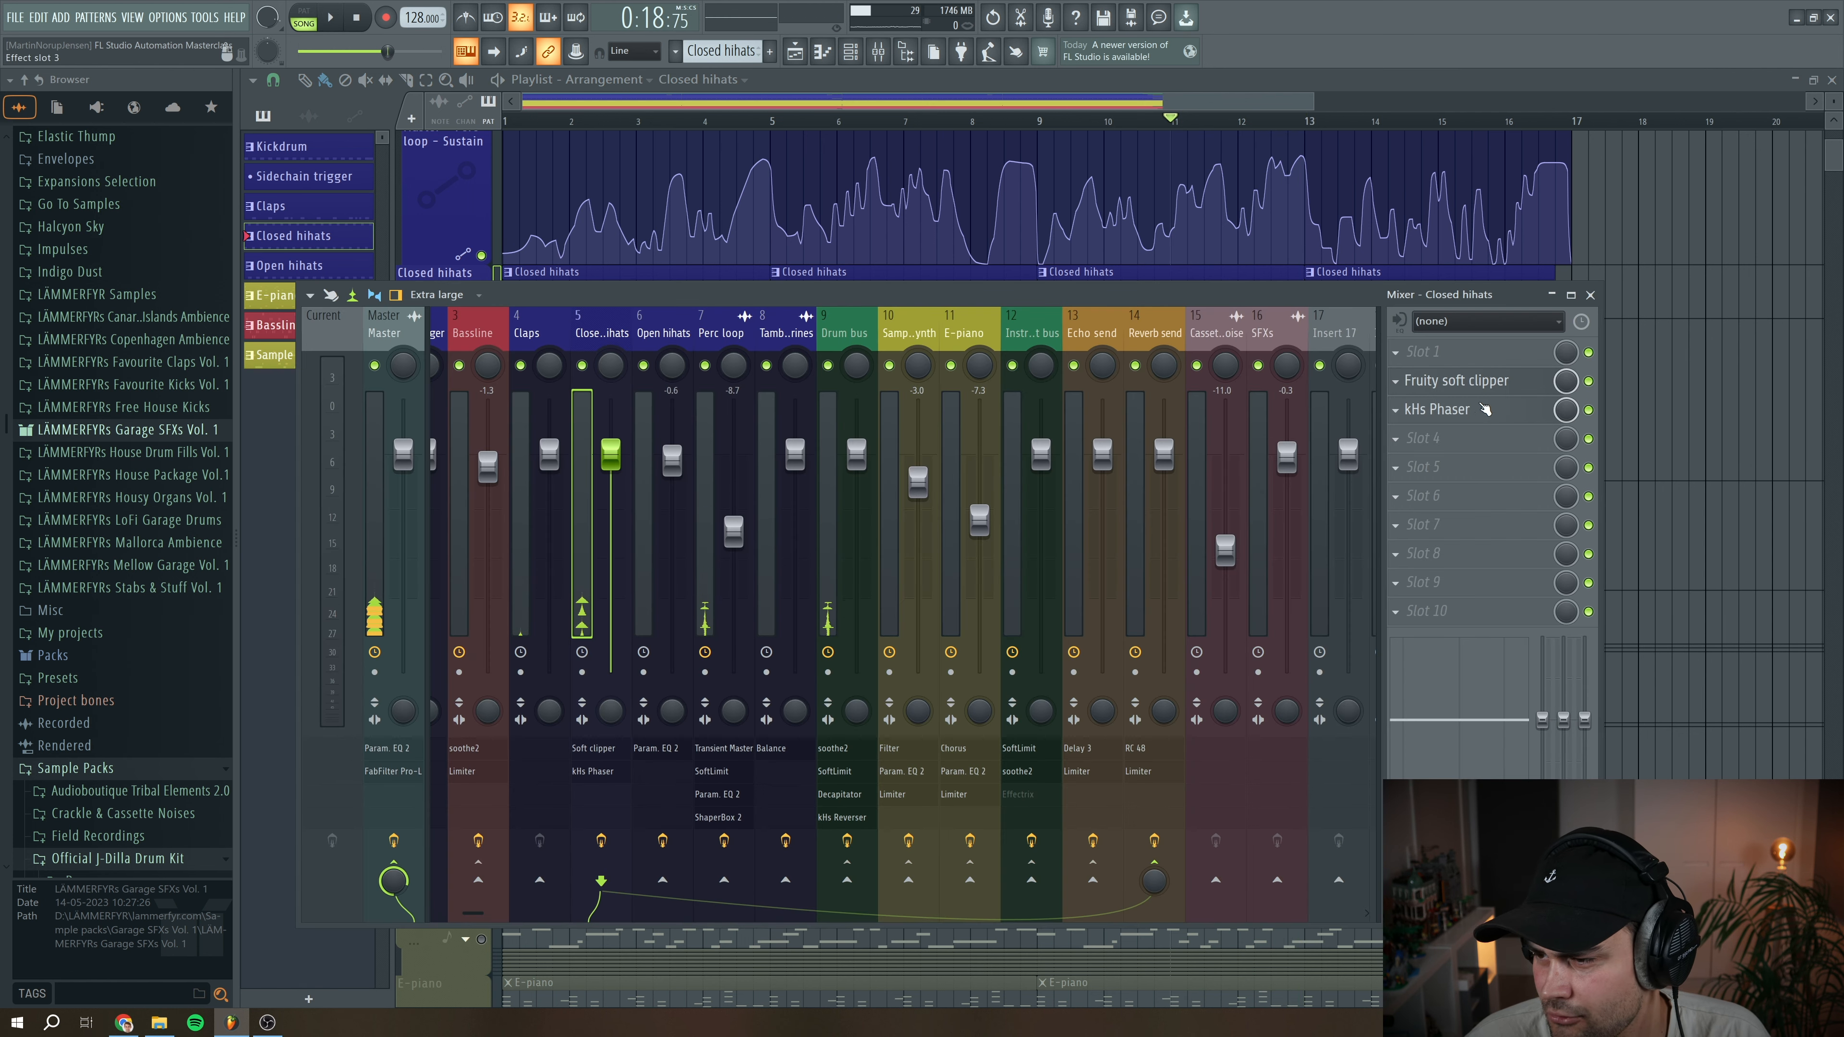
click(1437, 409)
drag(665, 299, 864, 298)
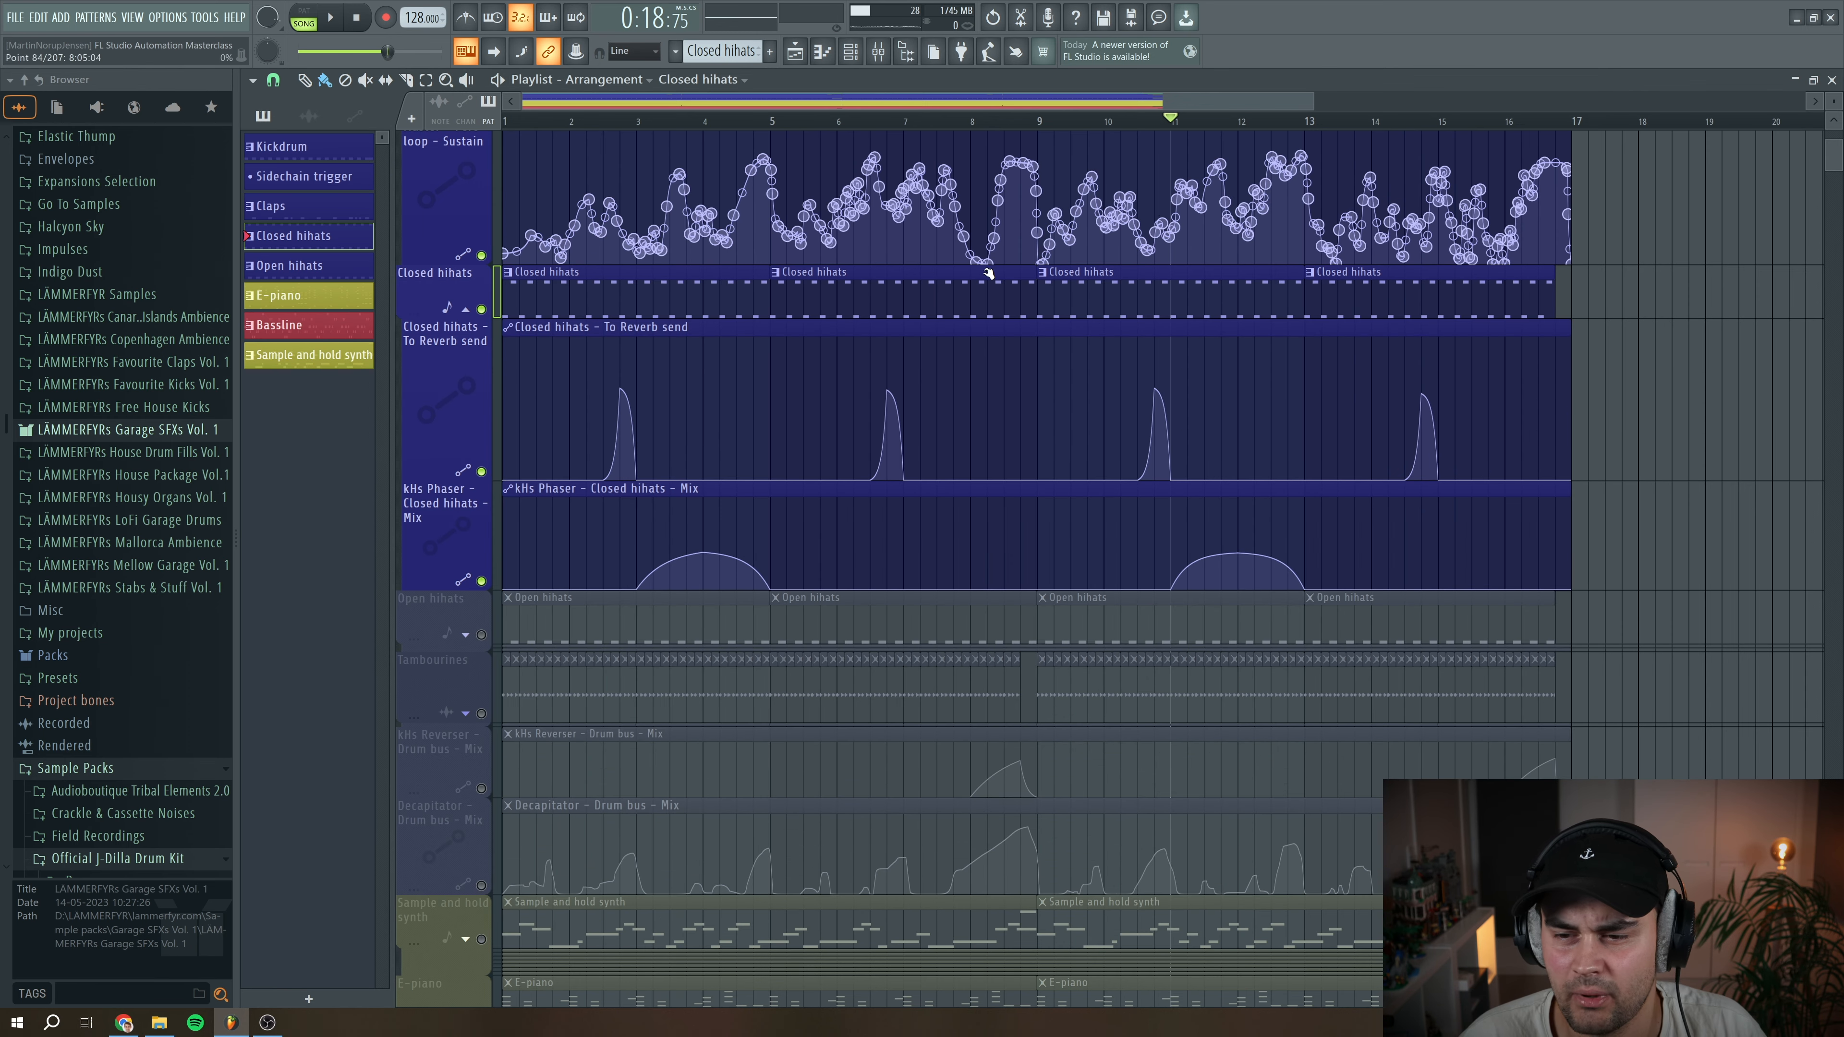
Expand the Open hihats group, unmute the Open hihats track and play it briefly from the first bar
scroll(501, 472, down, 1)
click(467, 580)
scroll(485, 514, down, 2)
key(space)
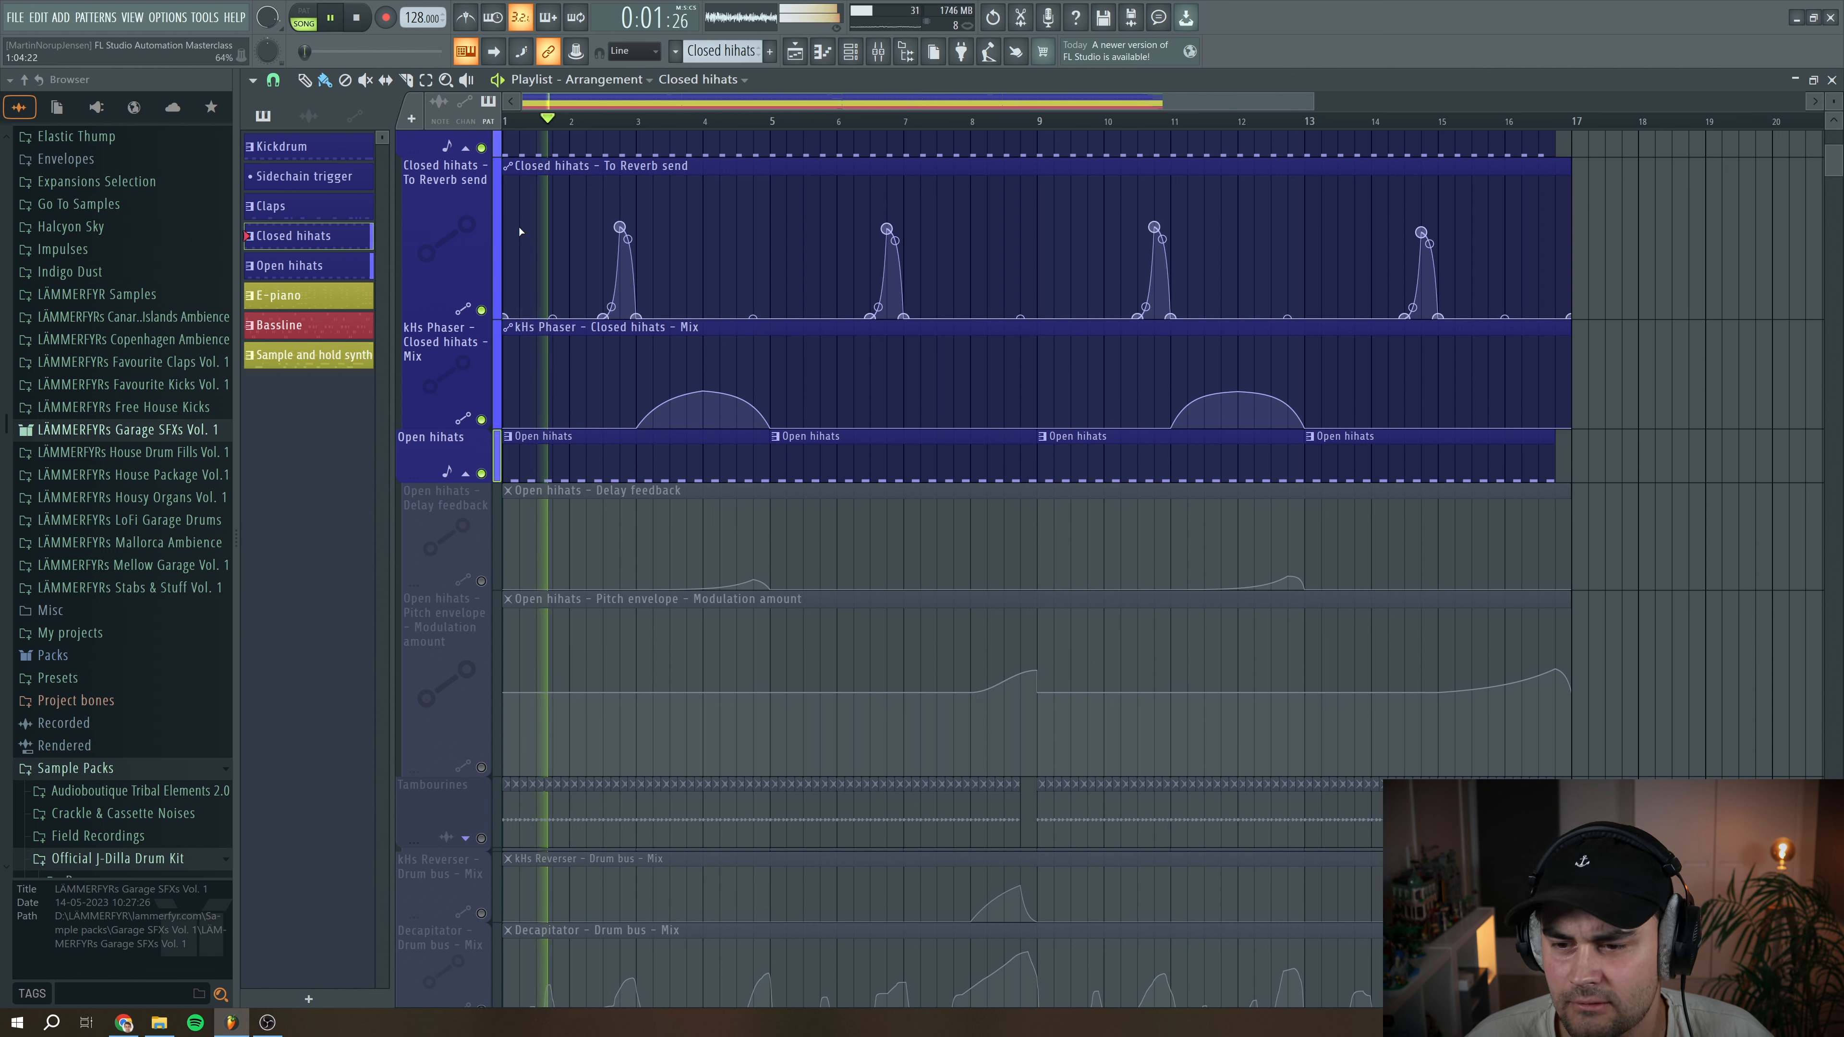
key(space)
Unmute the Open hihats - Delay feedback automation and audition its first rise from bar 4
click(481, 581)
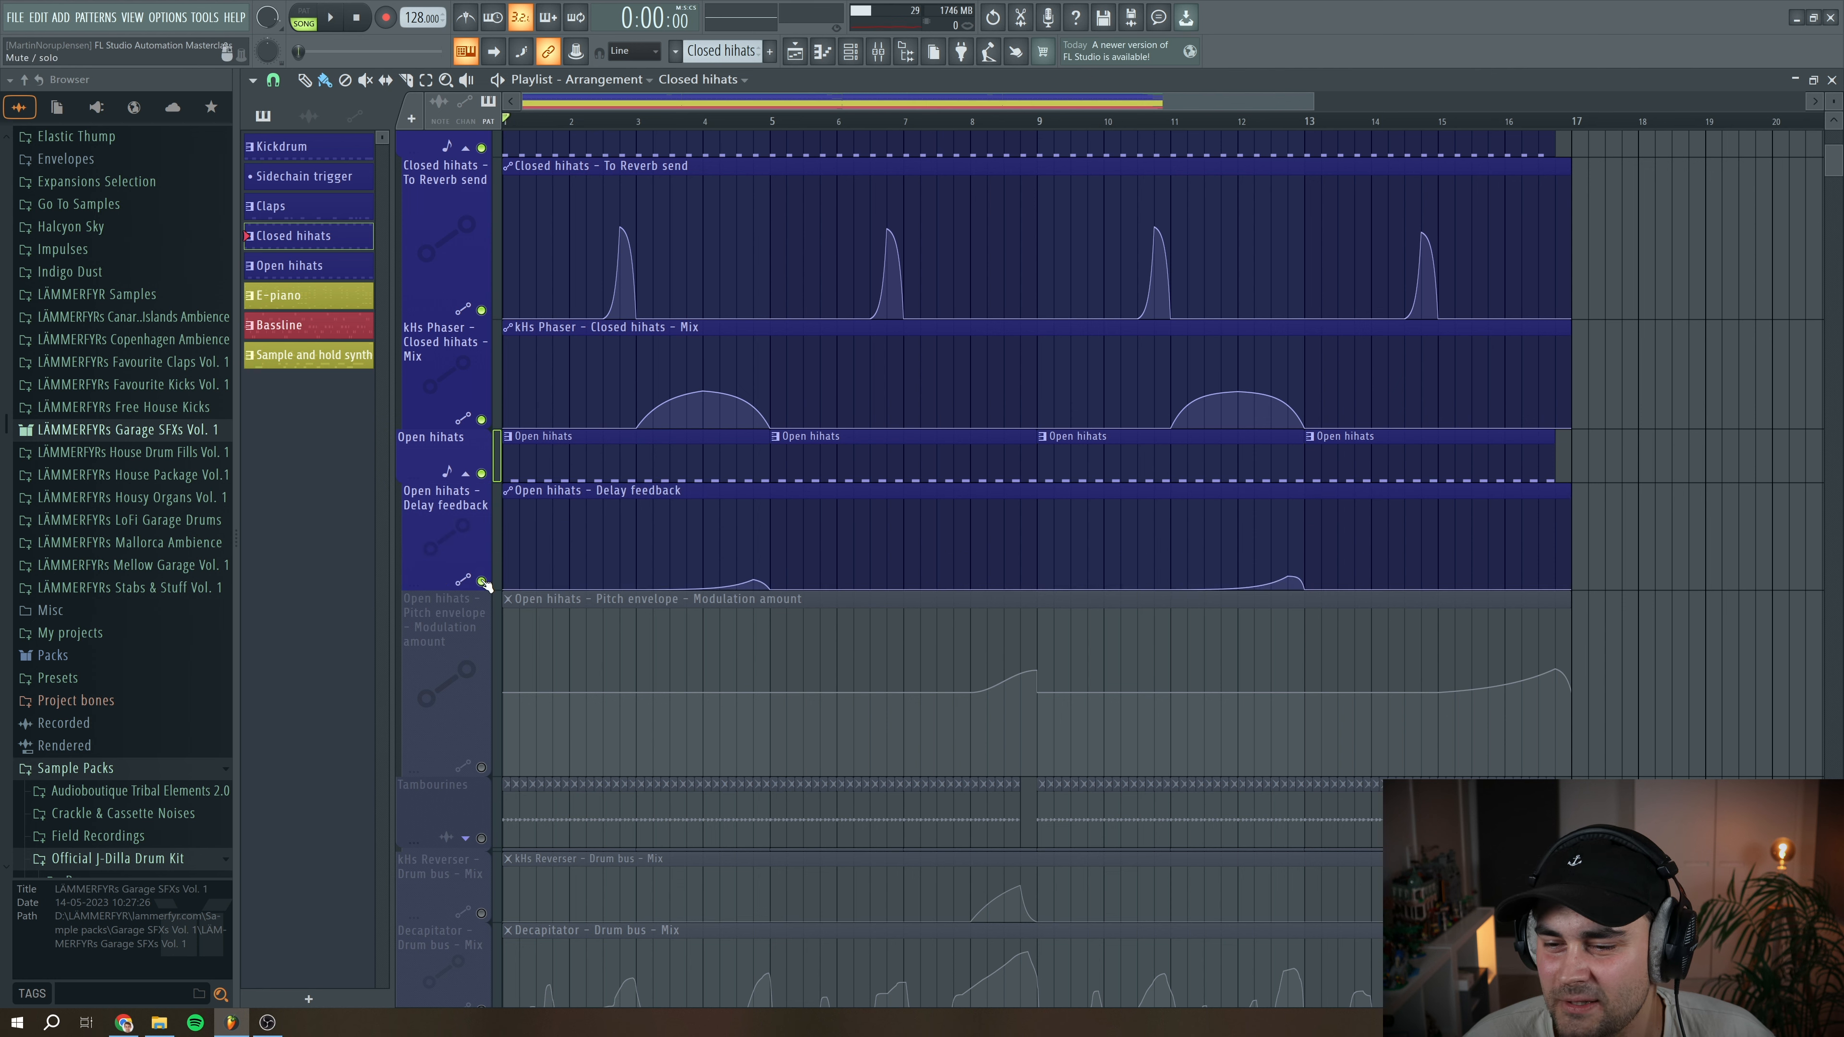
drag(687, 121, 705, 119)
key(space)
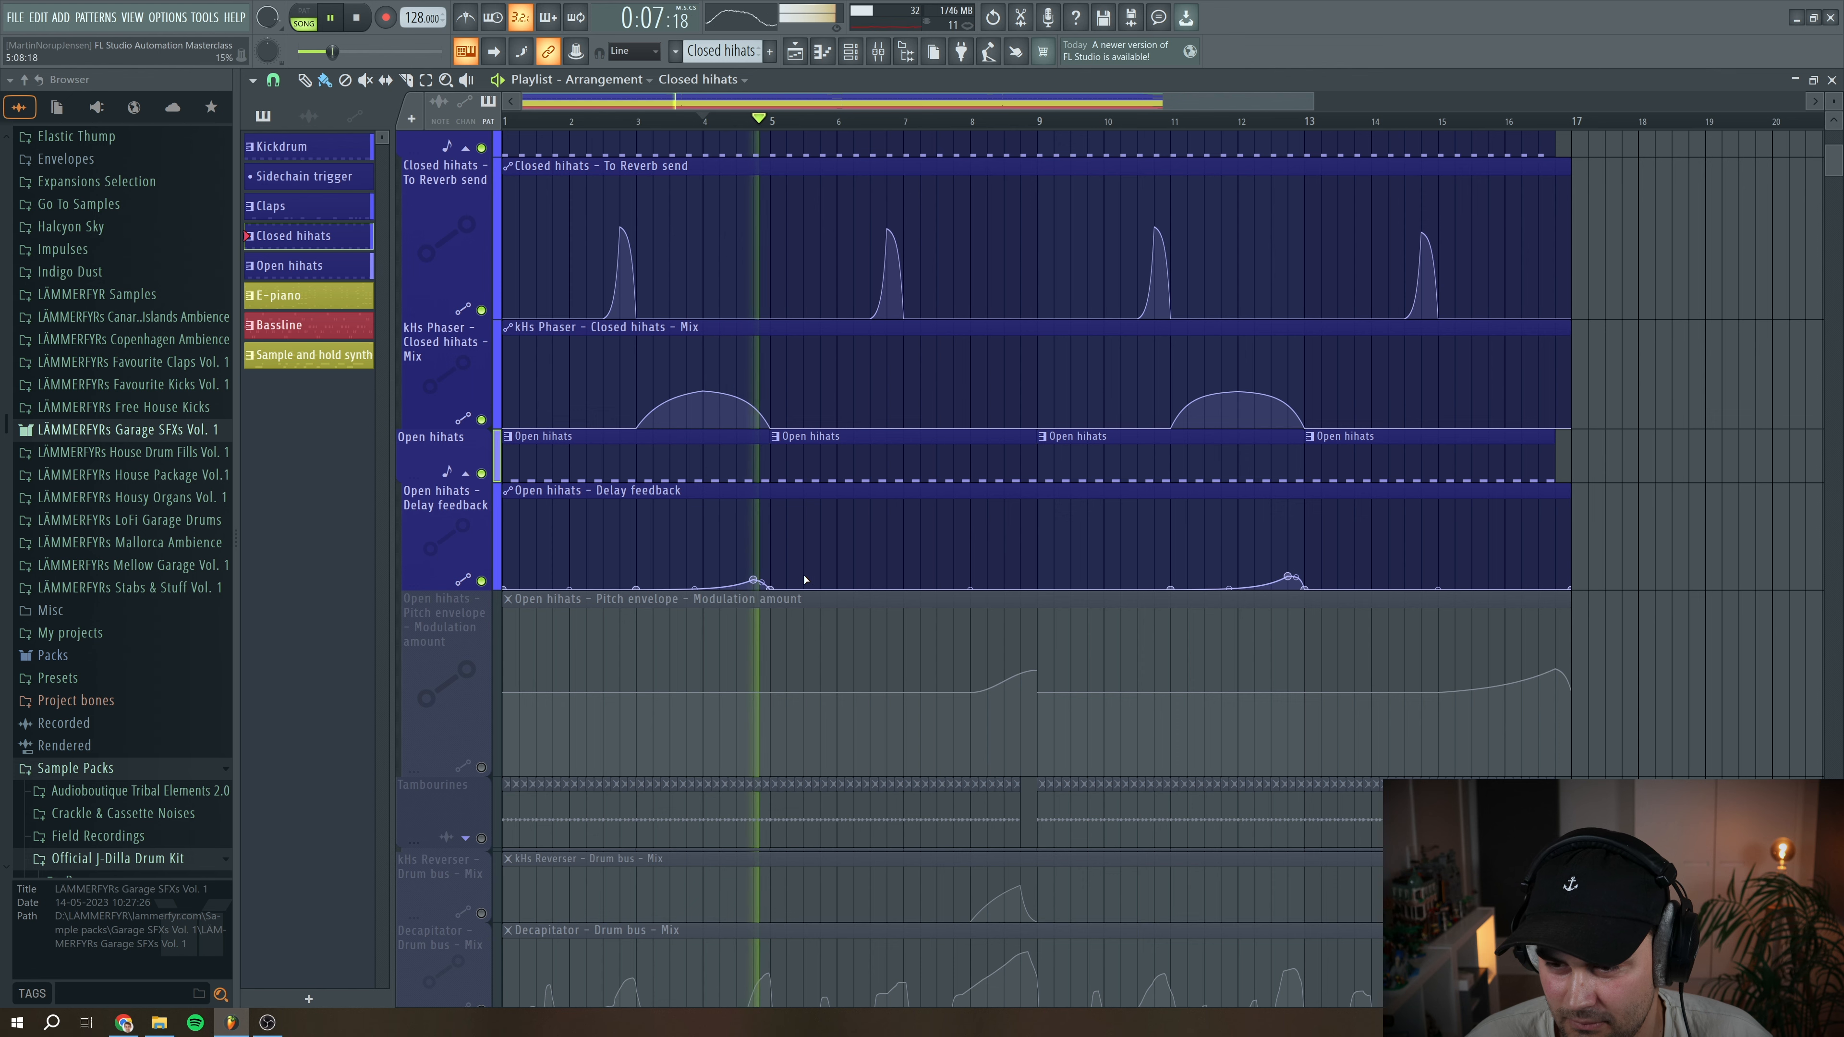
key(space)
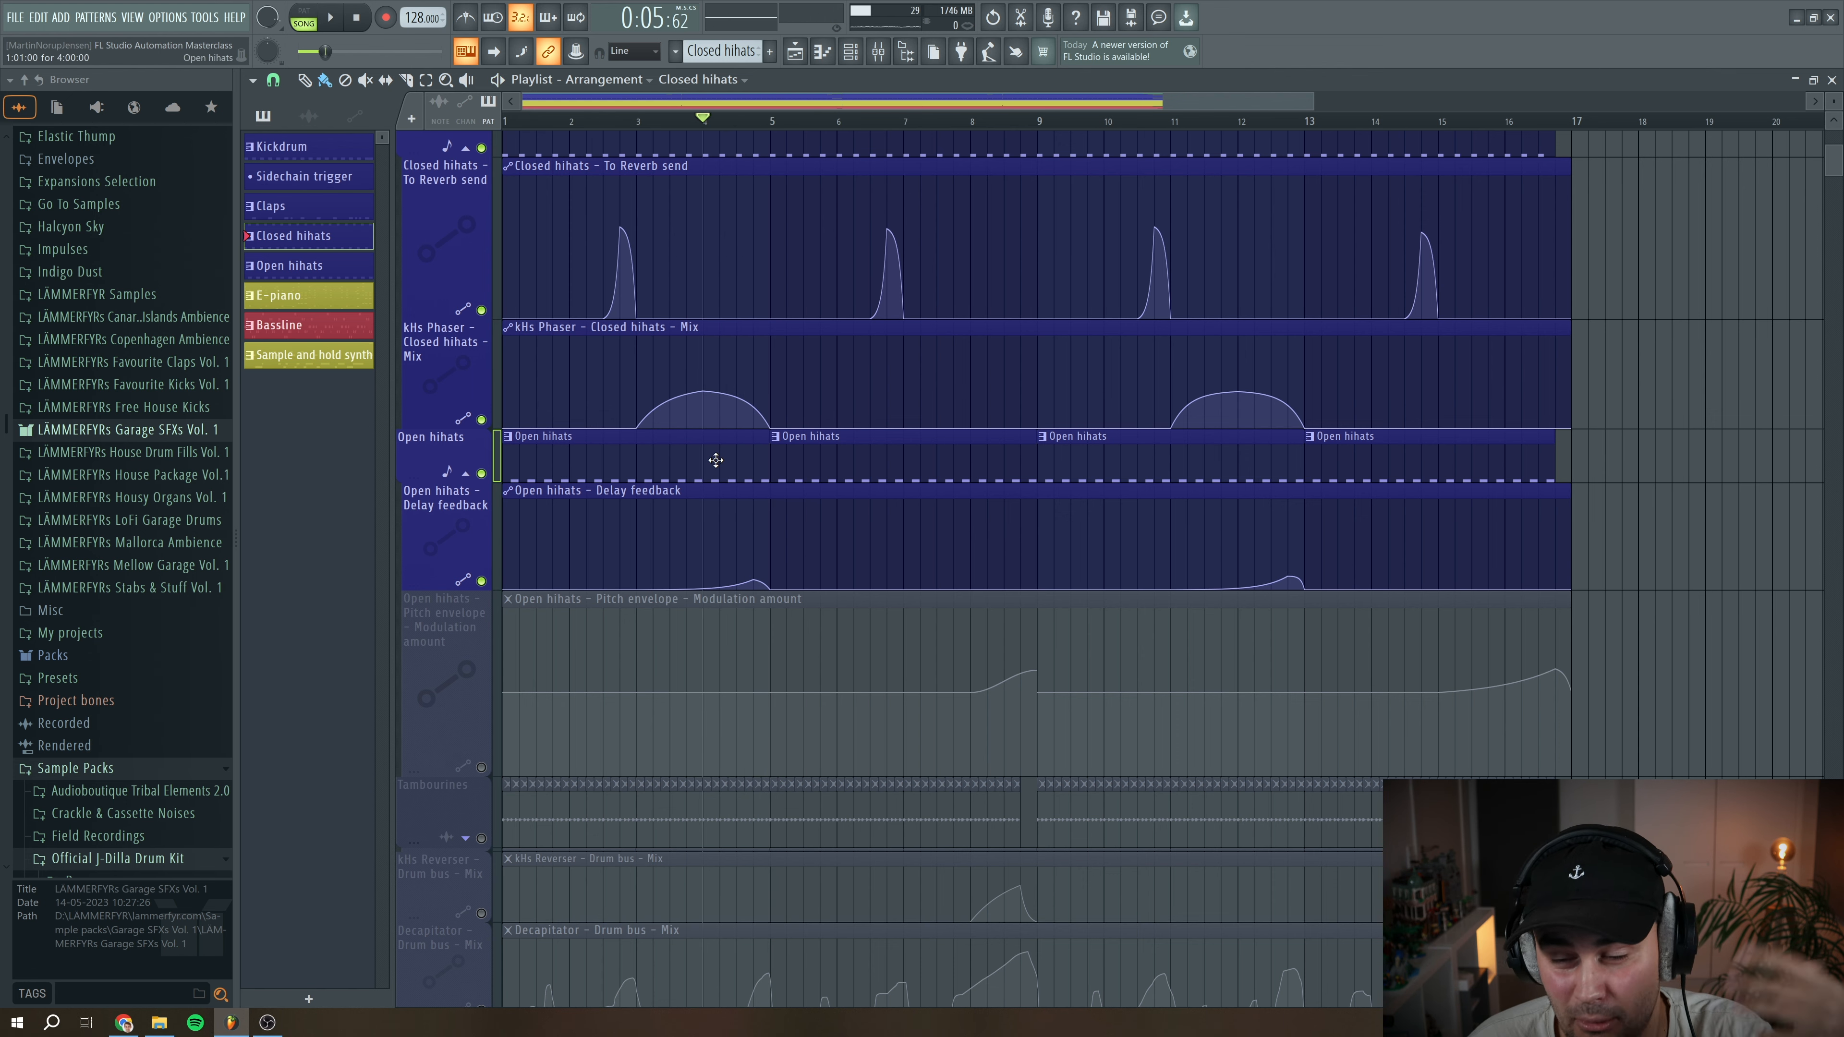
Inspect the Open hihats pattern's notes in the piano roll, and open the channel's echo delay settings
double_click(716, 460)
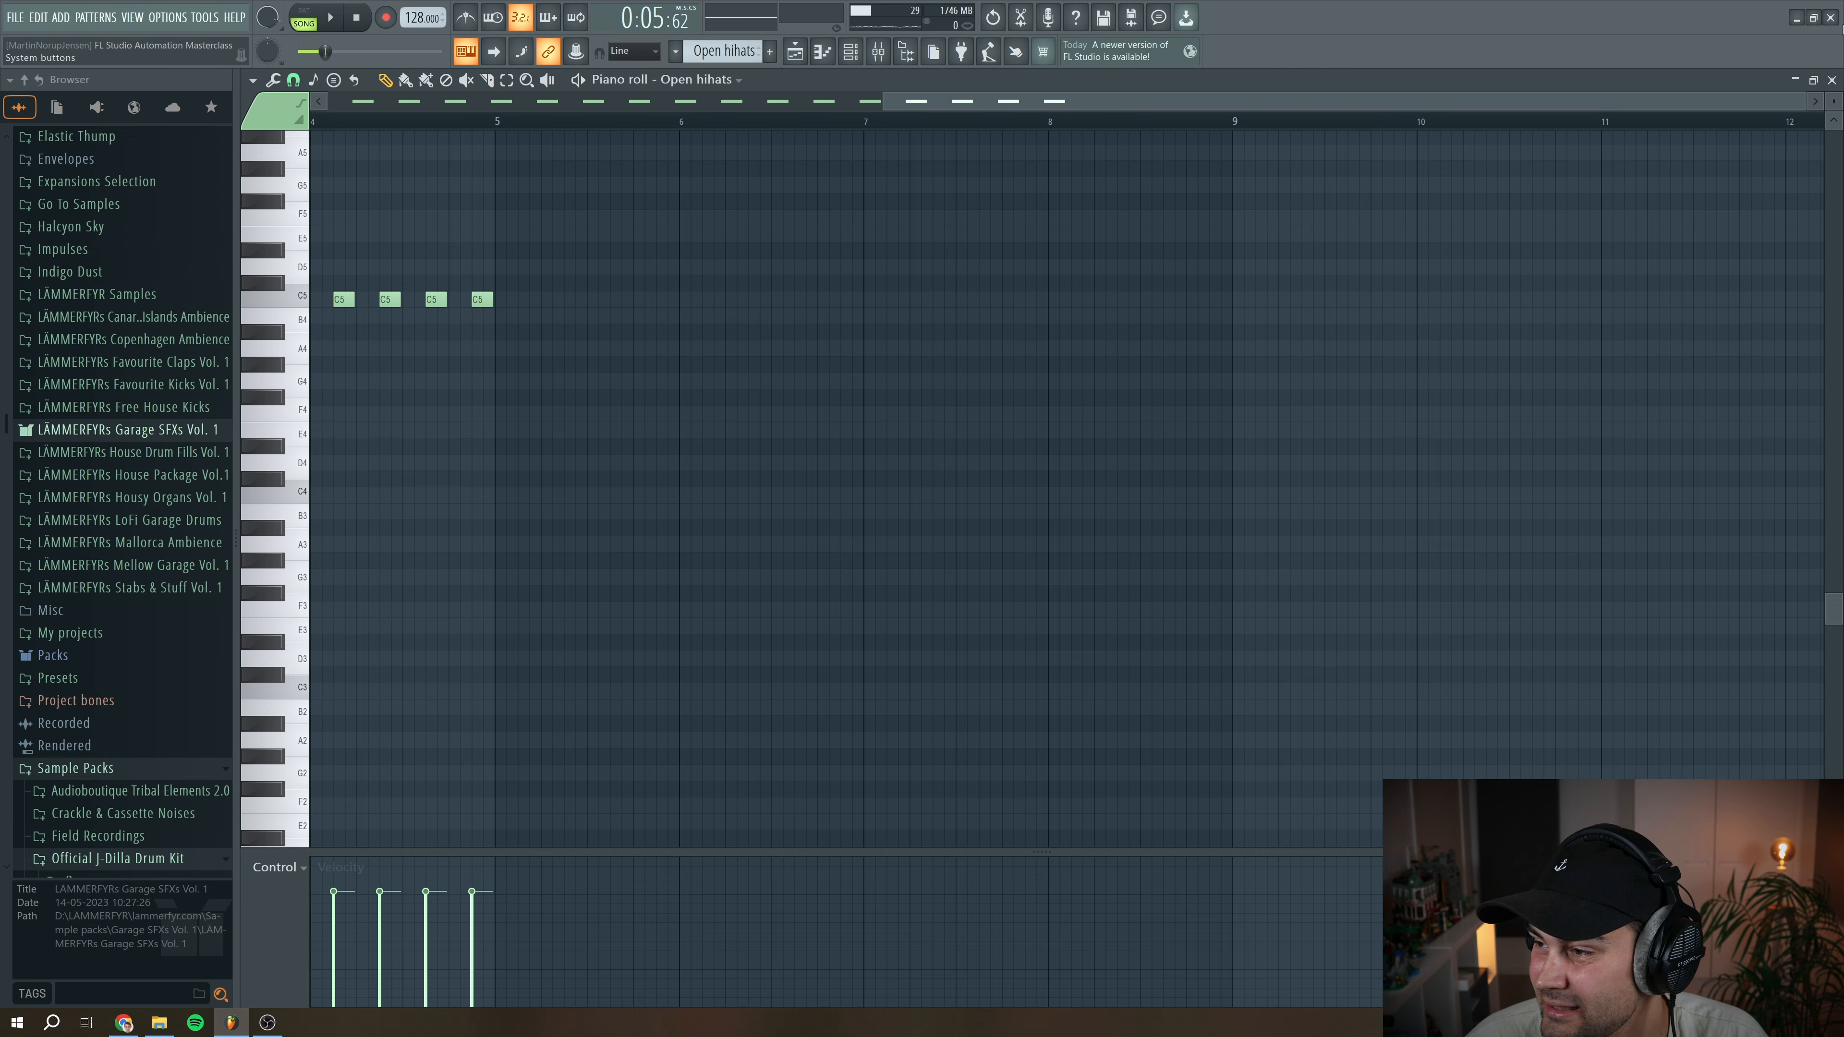
click(1831, 79)
click(851, 58)
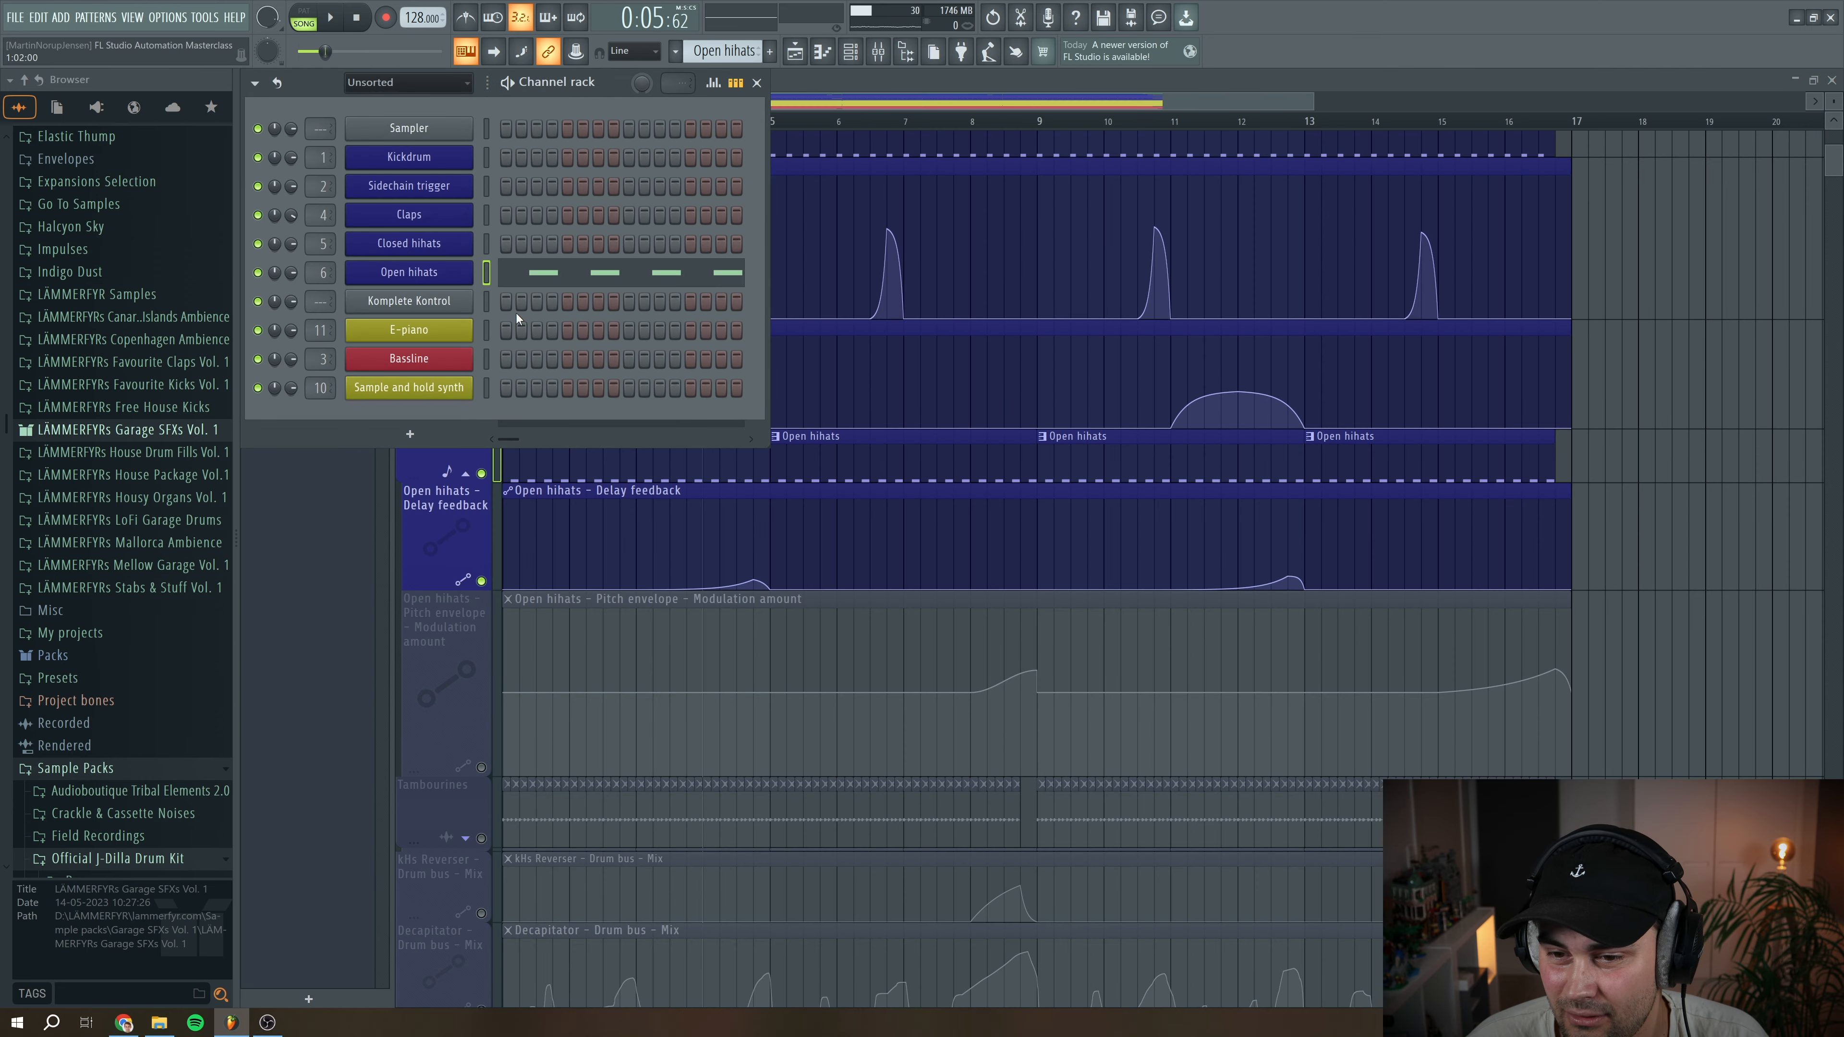
click(421, 278)
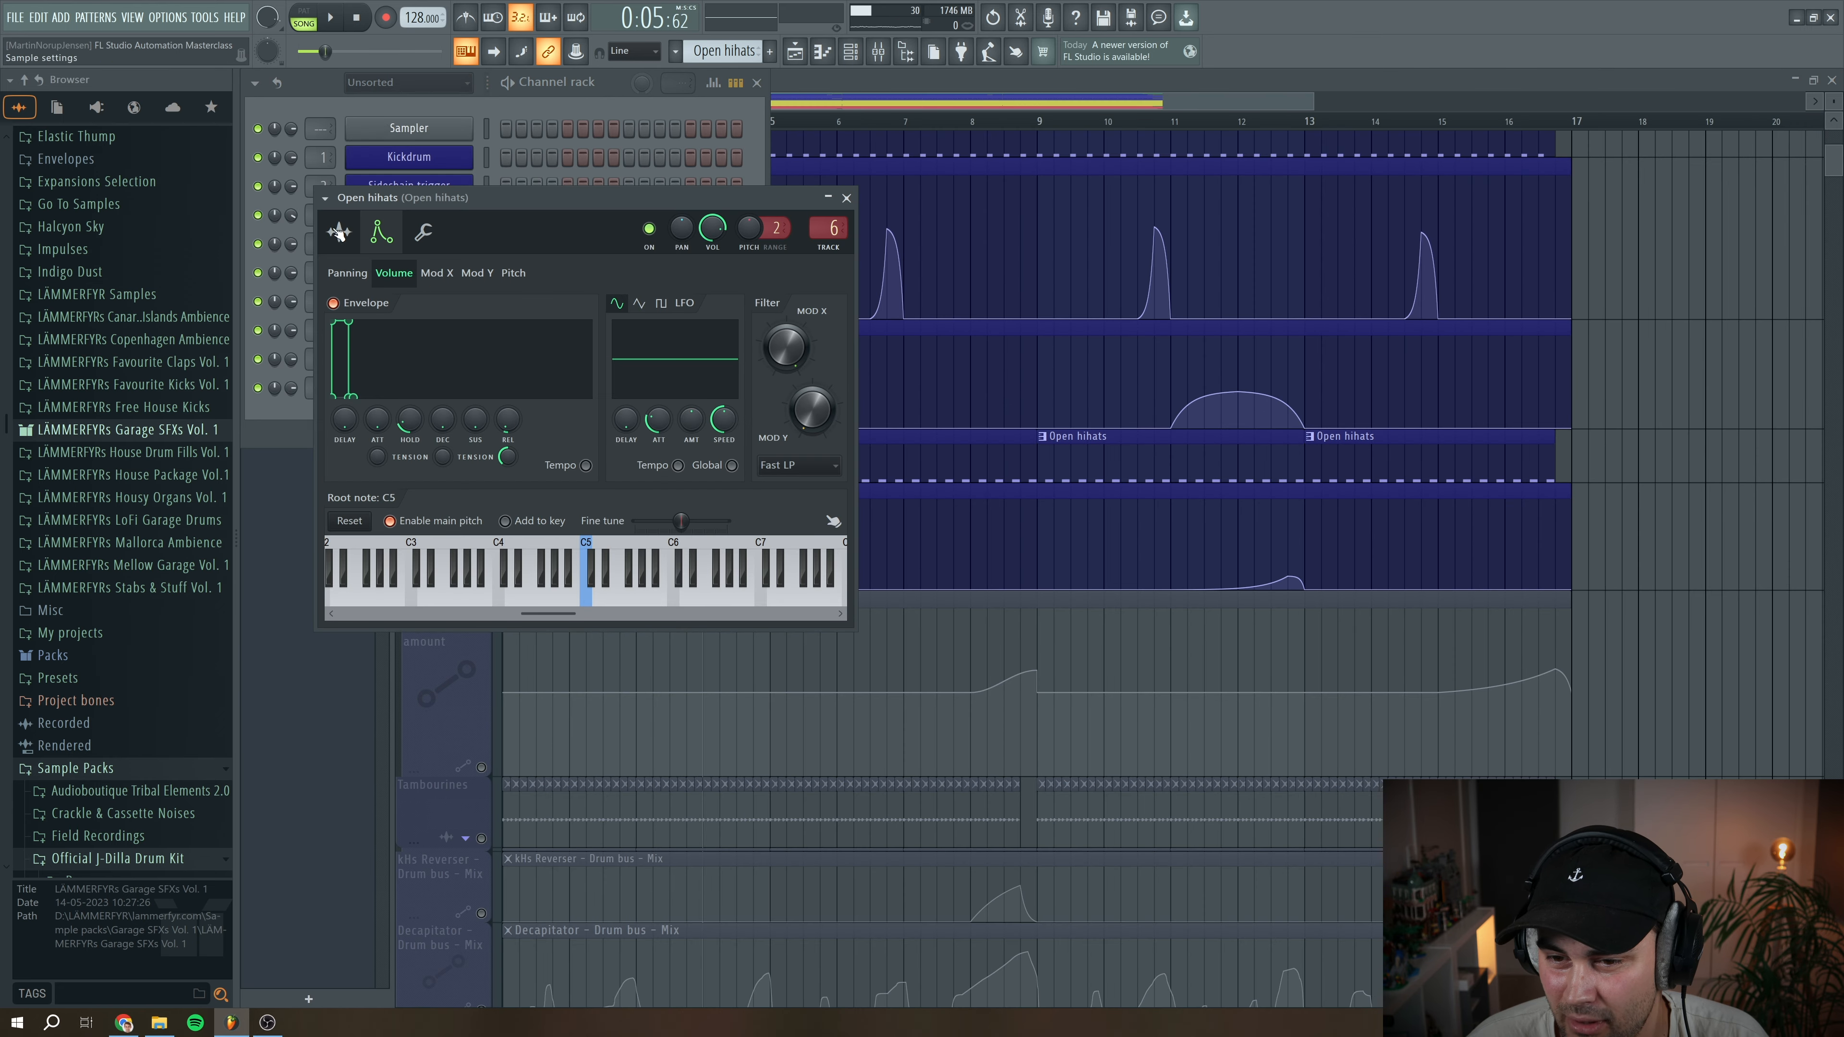
click(426, 232)
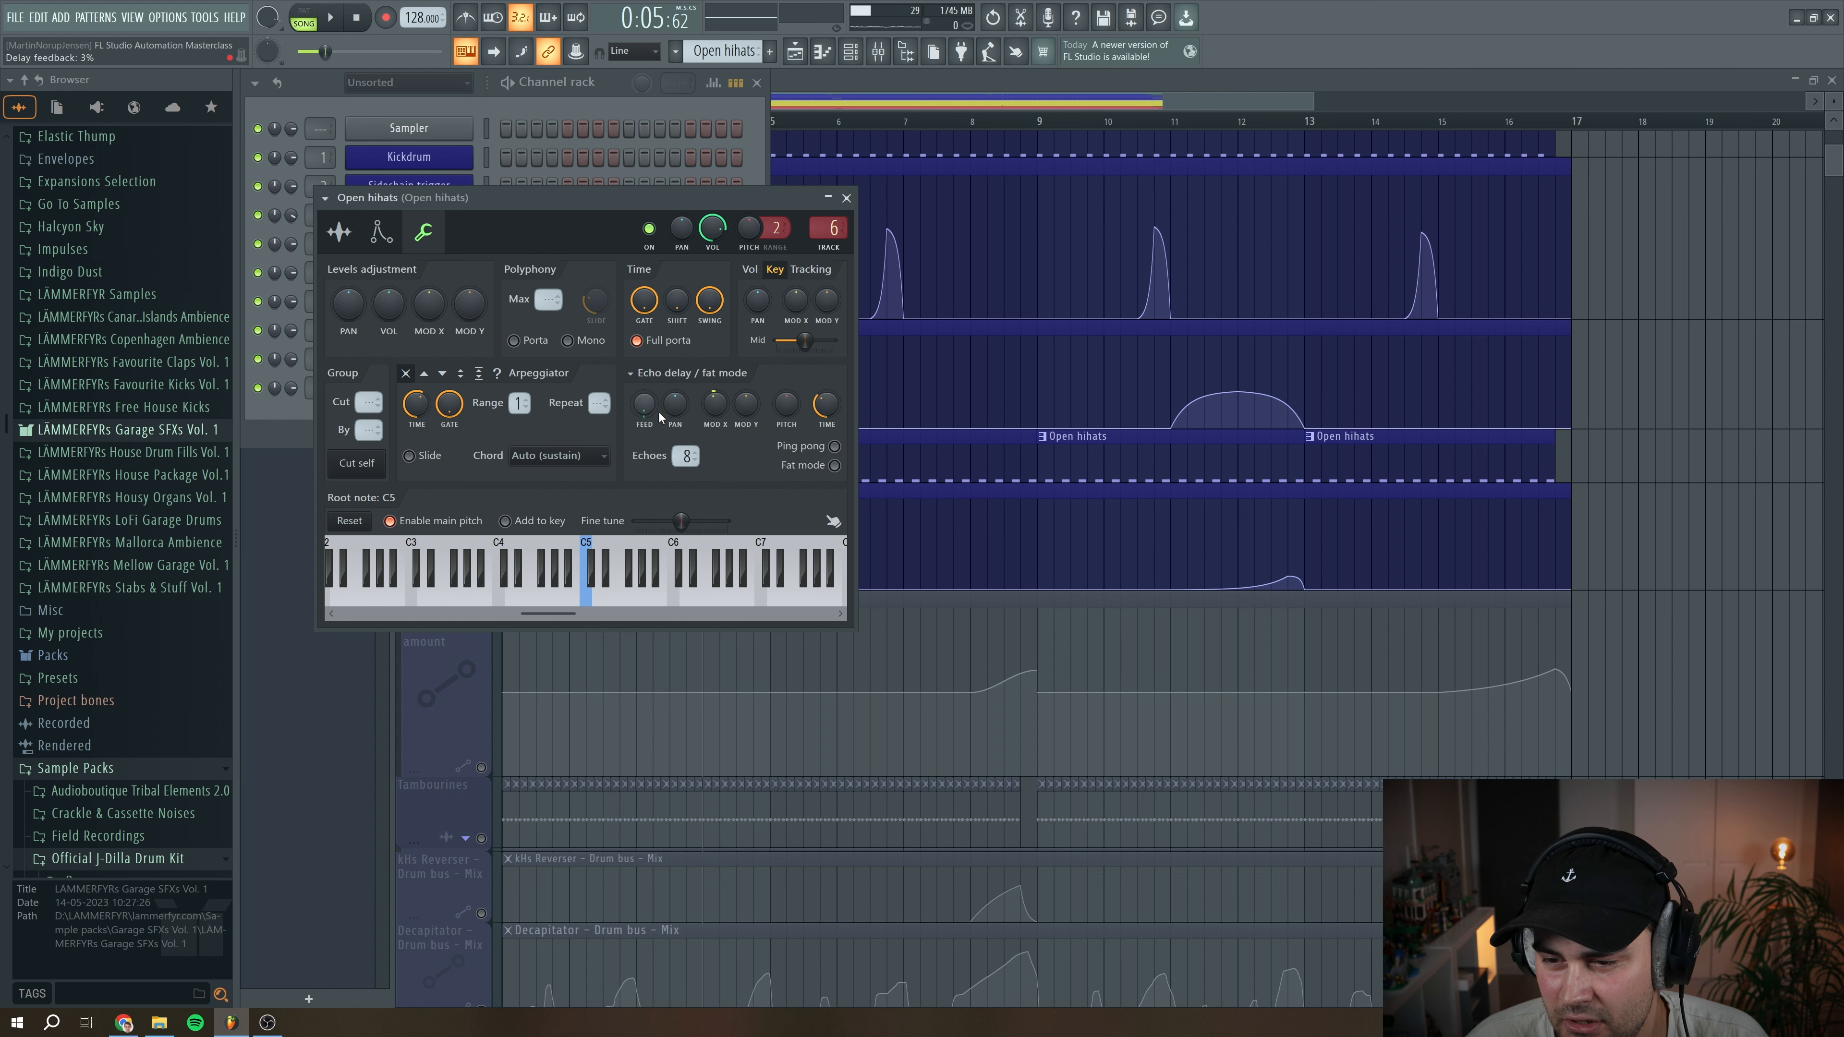
Play from bar 4 while watching the Open hihats echo delay feedback knob, and close the channel settings
drag(638, 426, 648, 419)
key(space)
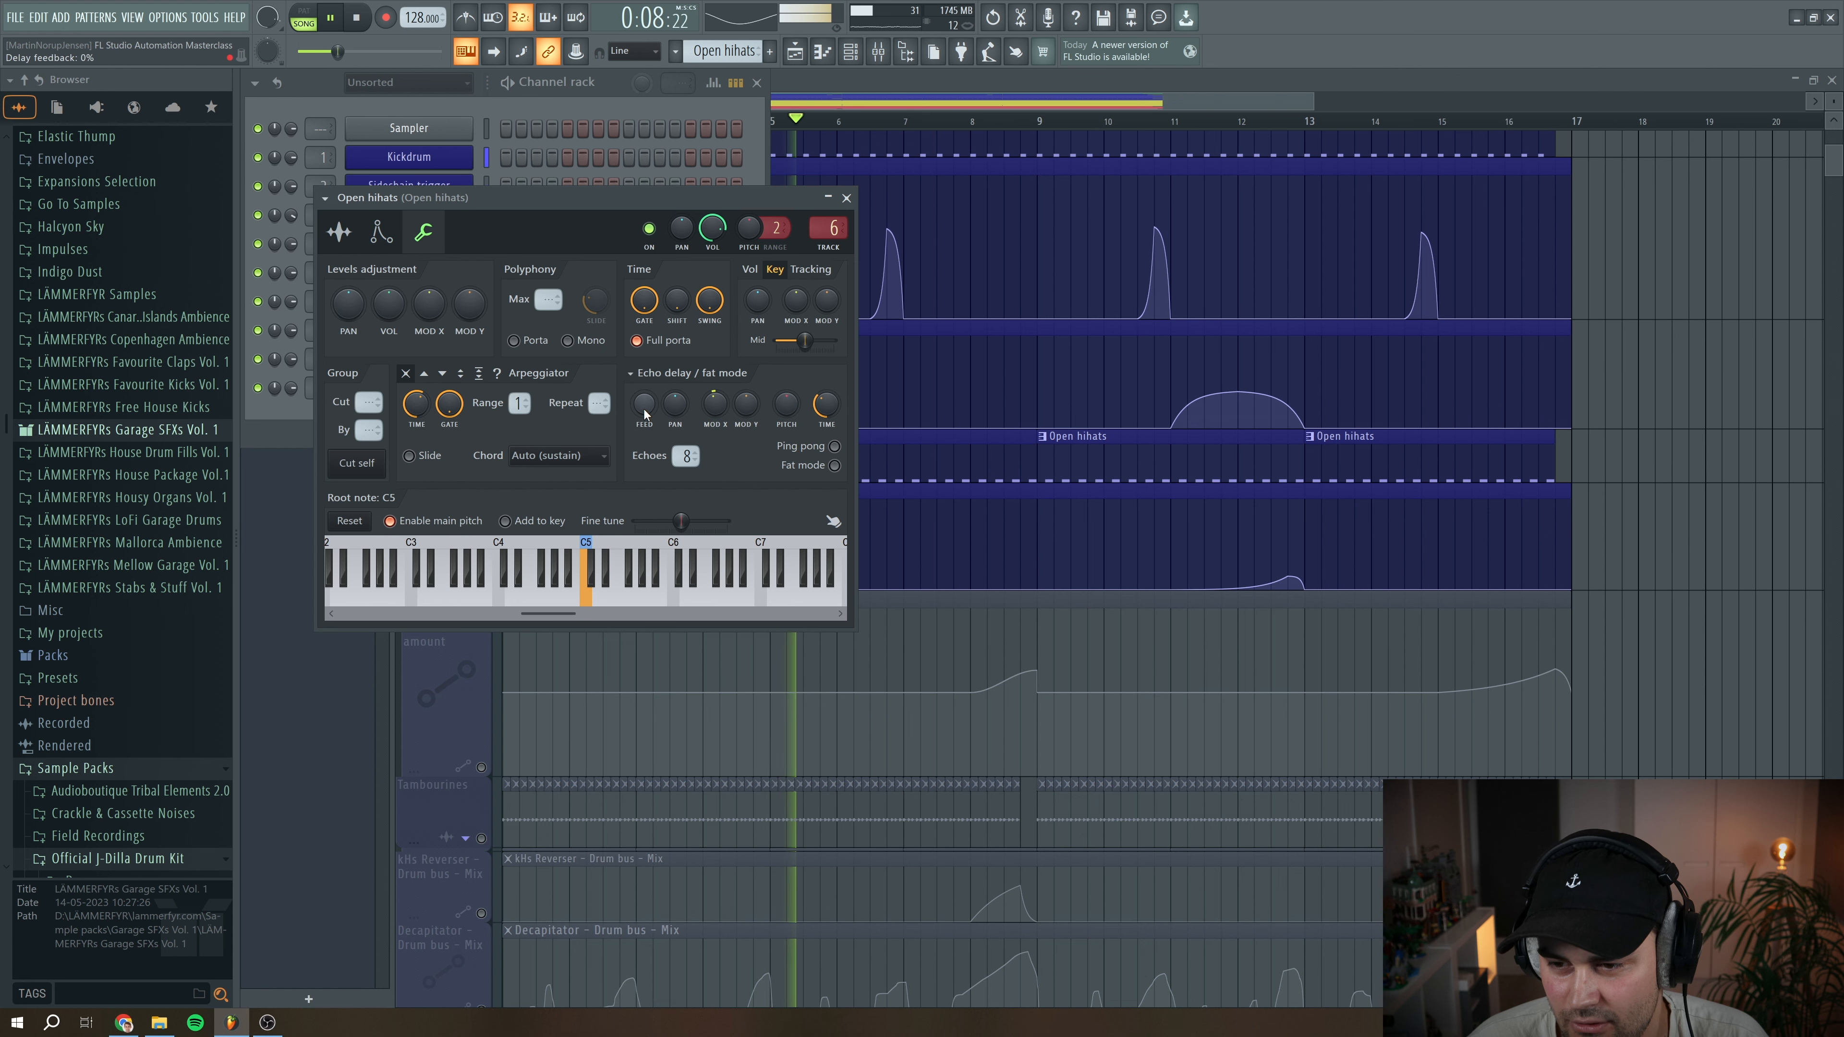
click(356, 18)
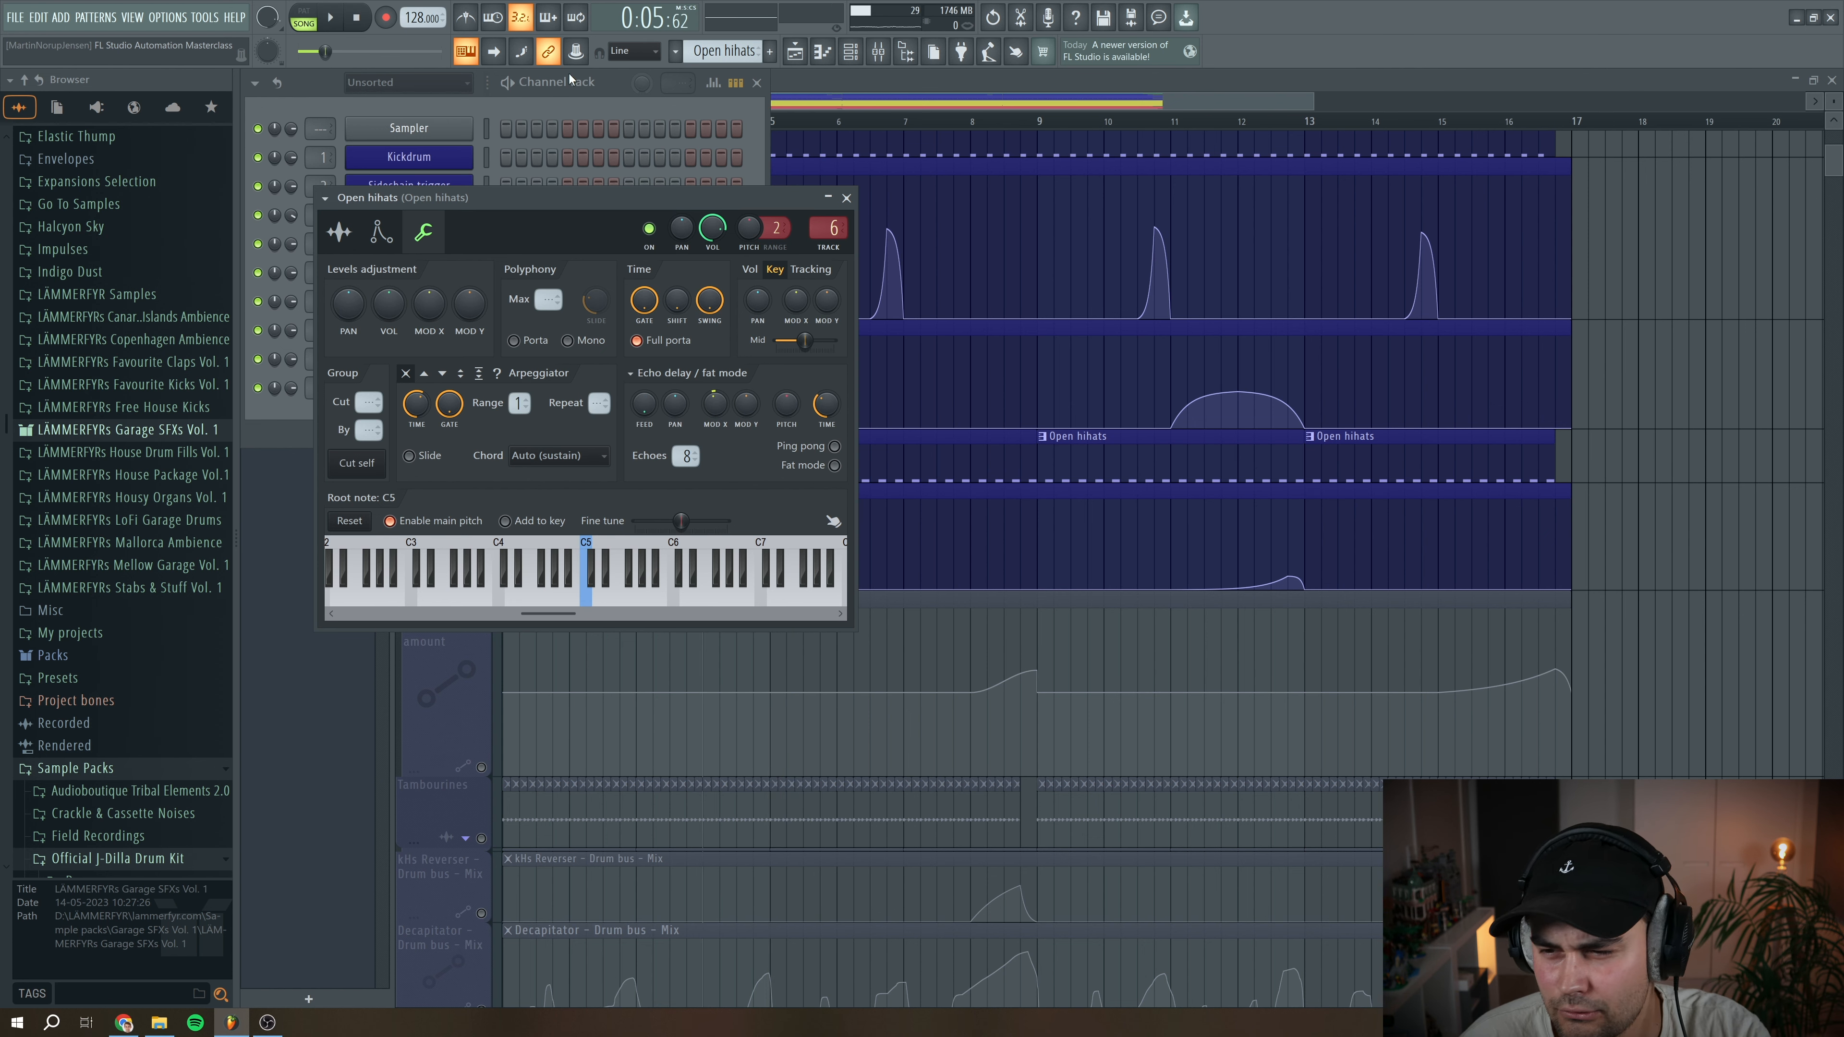
click(875, 106)
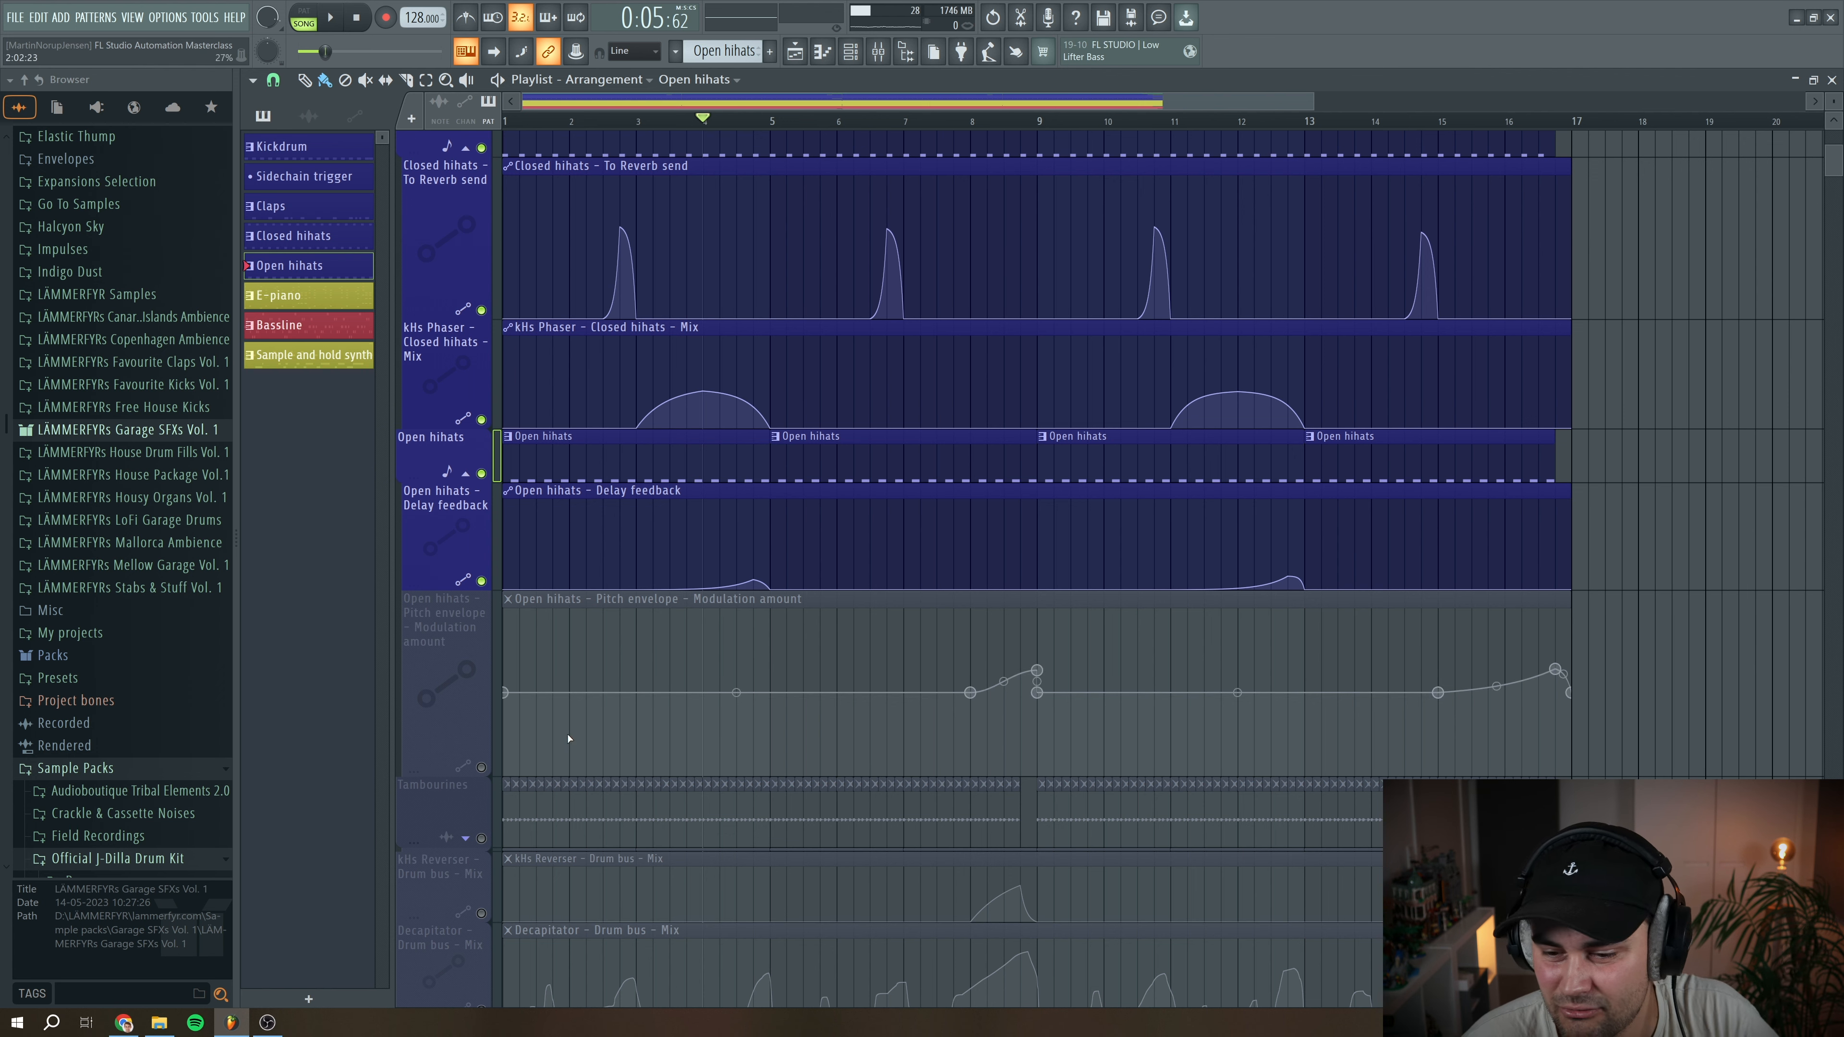
Unmute the Open hihats - Pitch envelope - Modulation amount automation and audition its first rise from bar 8
click(481, 767)
drag(958, 102, 974, 102)
click(950, 123)
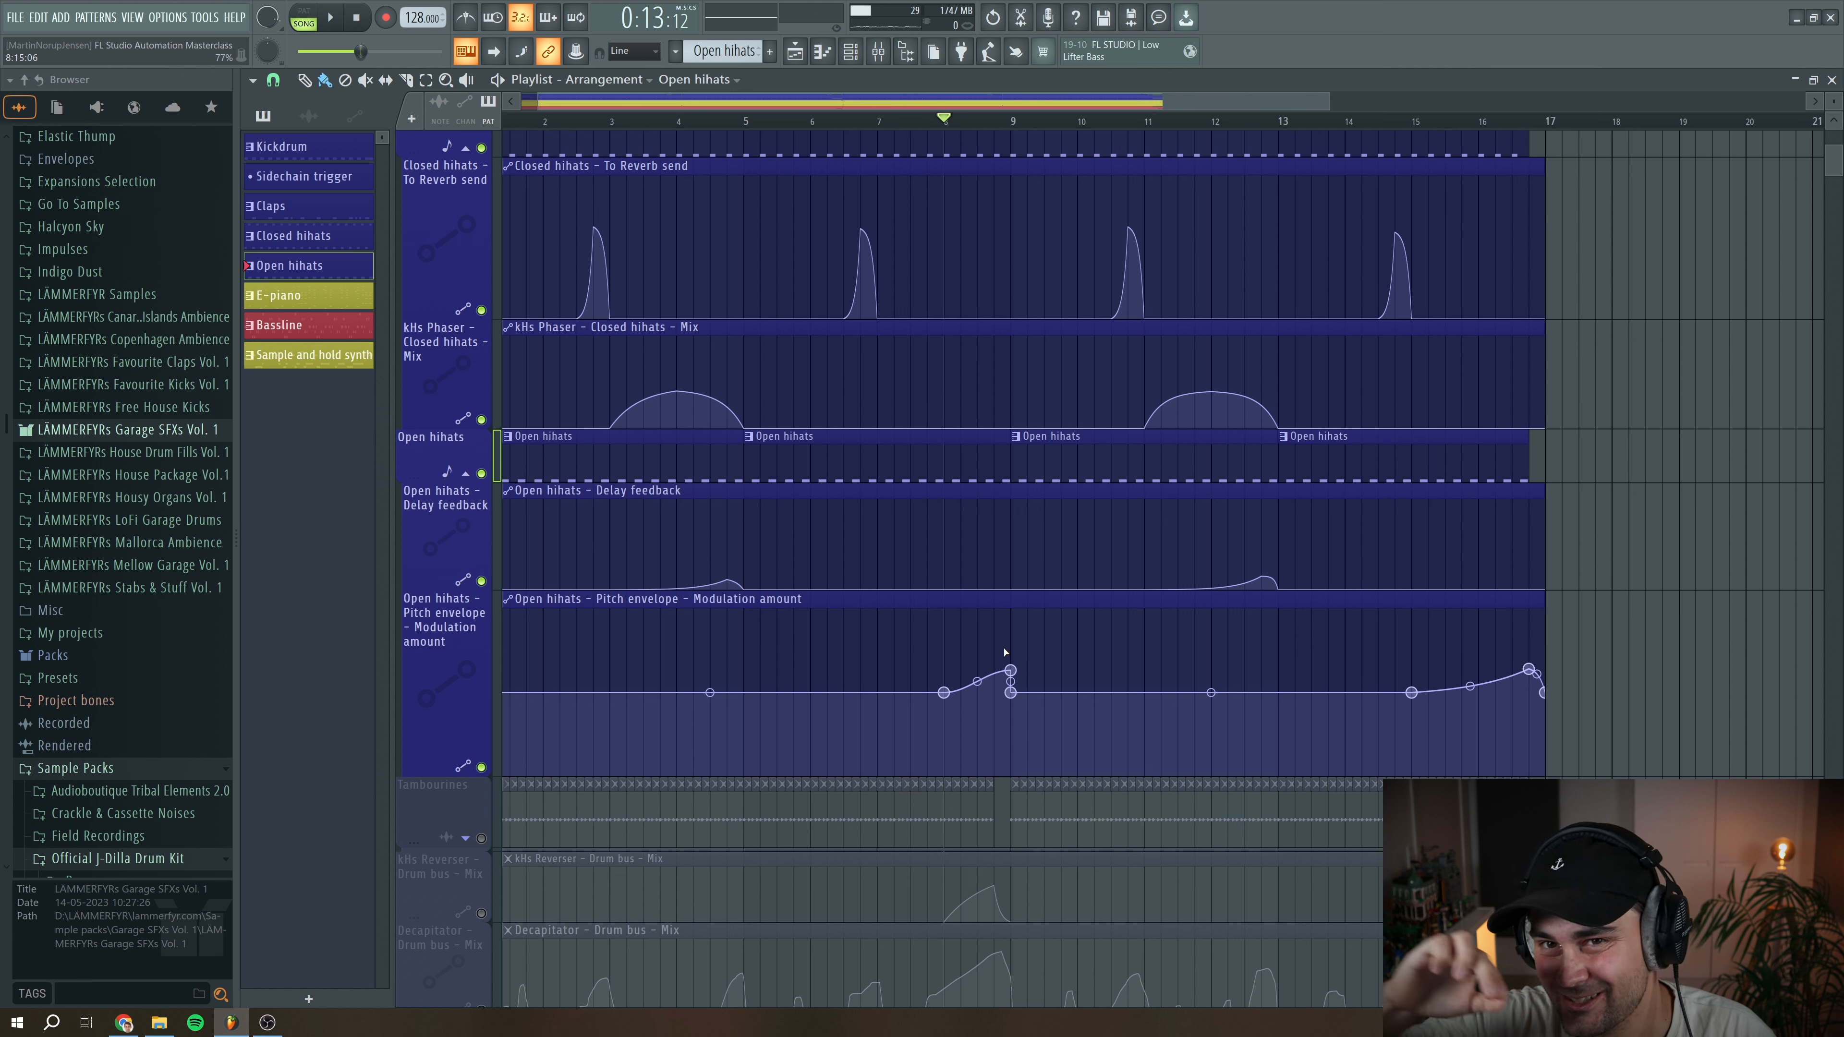
key(space)
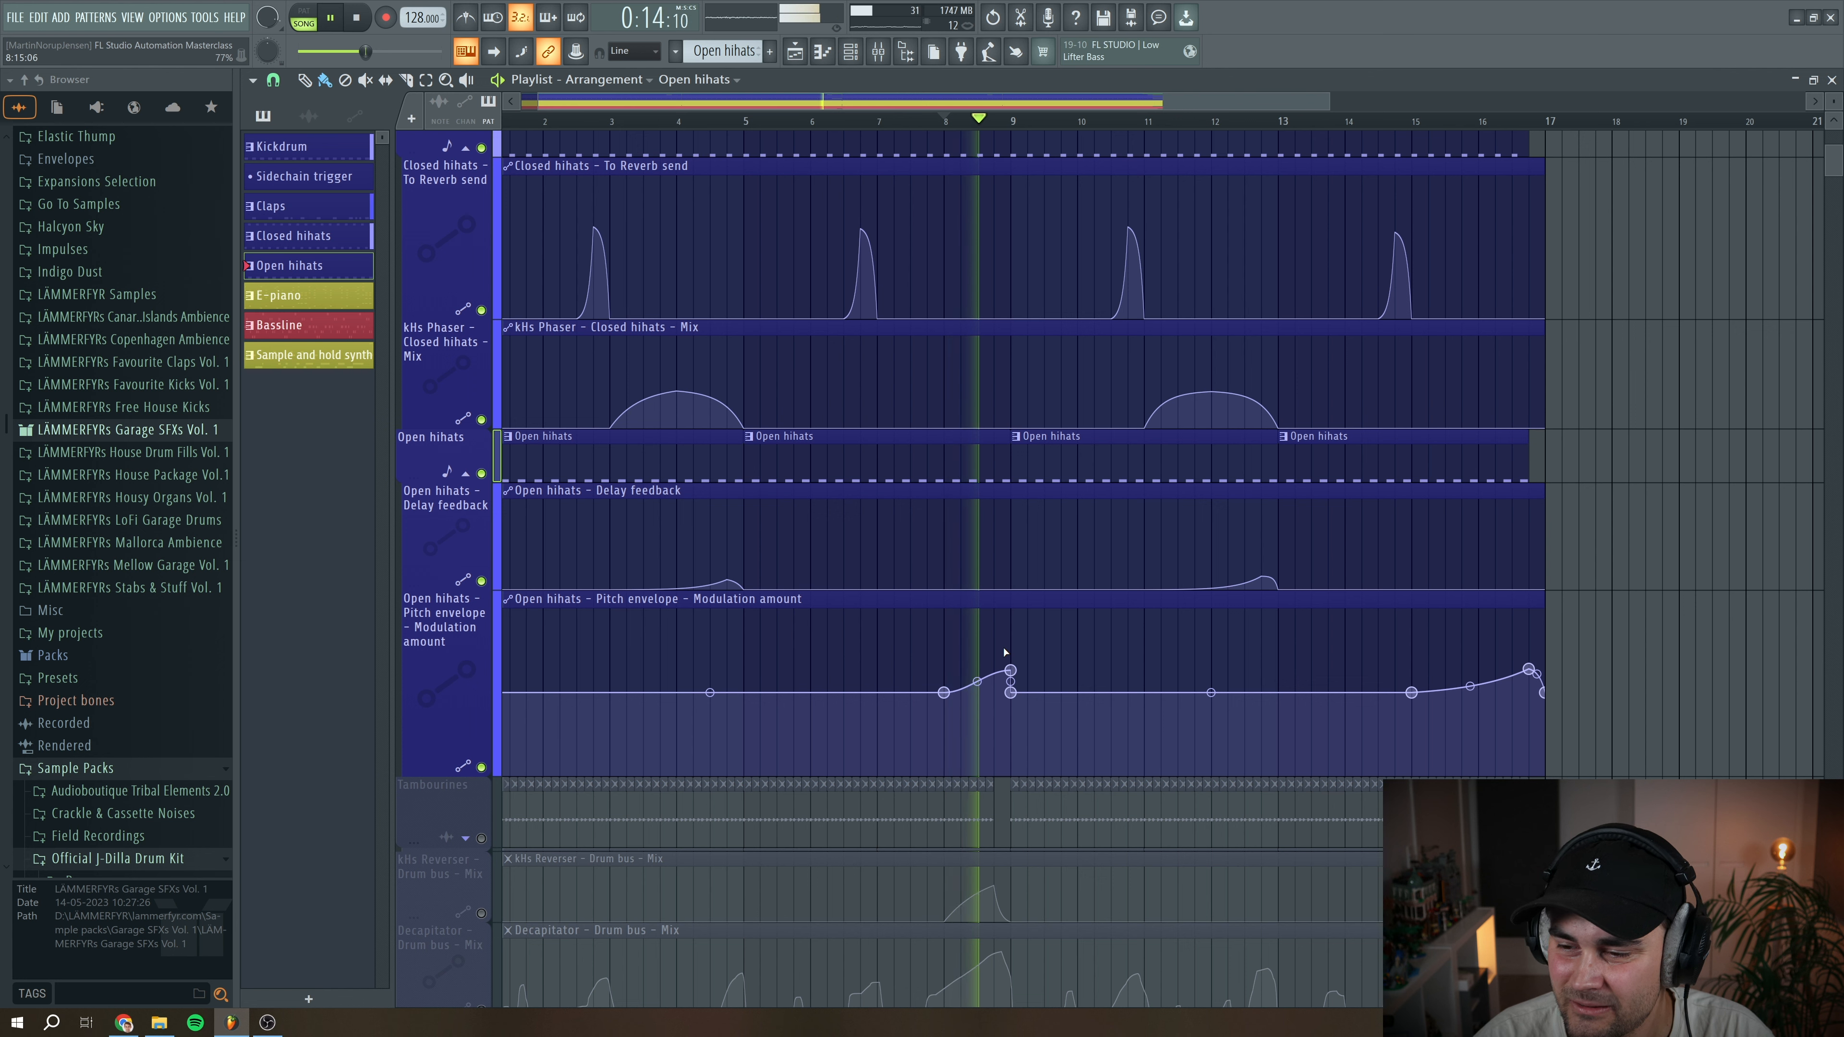
key(space)
key(space)
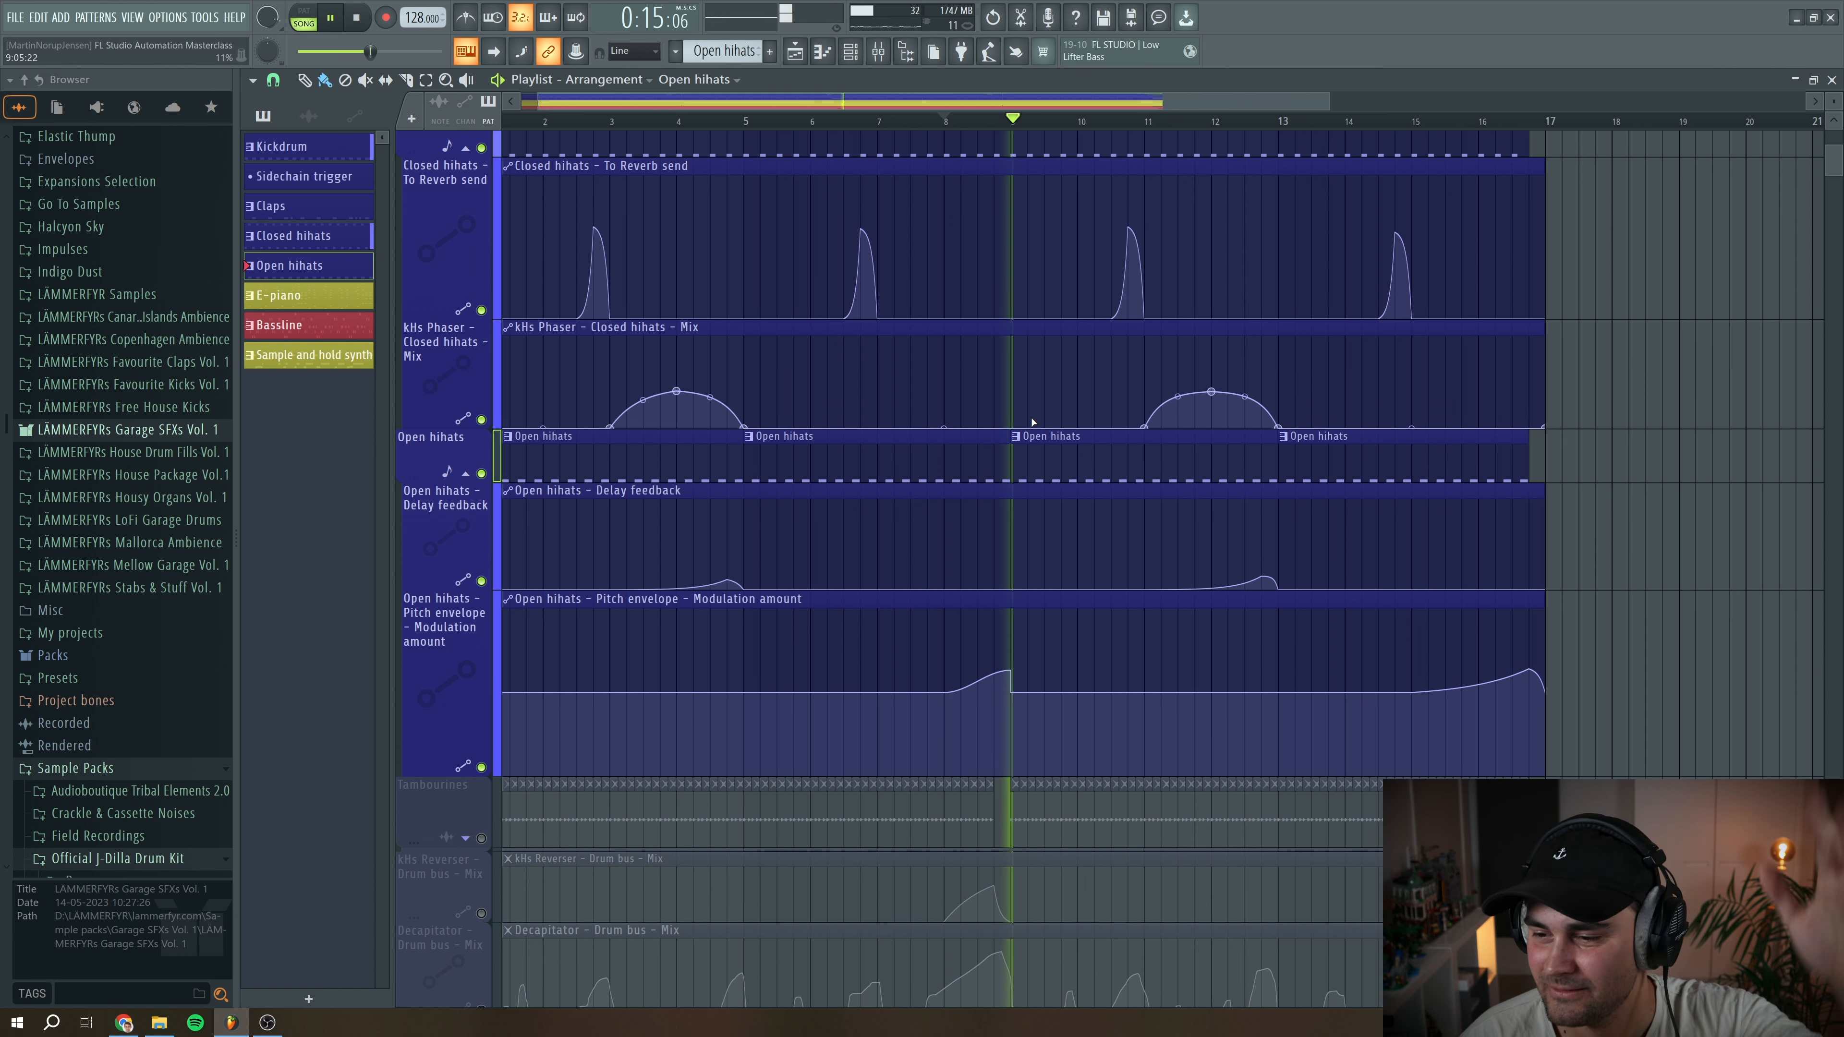
key(space)
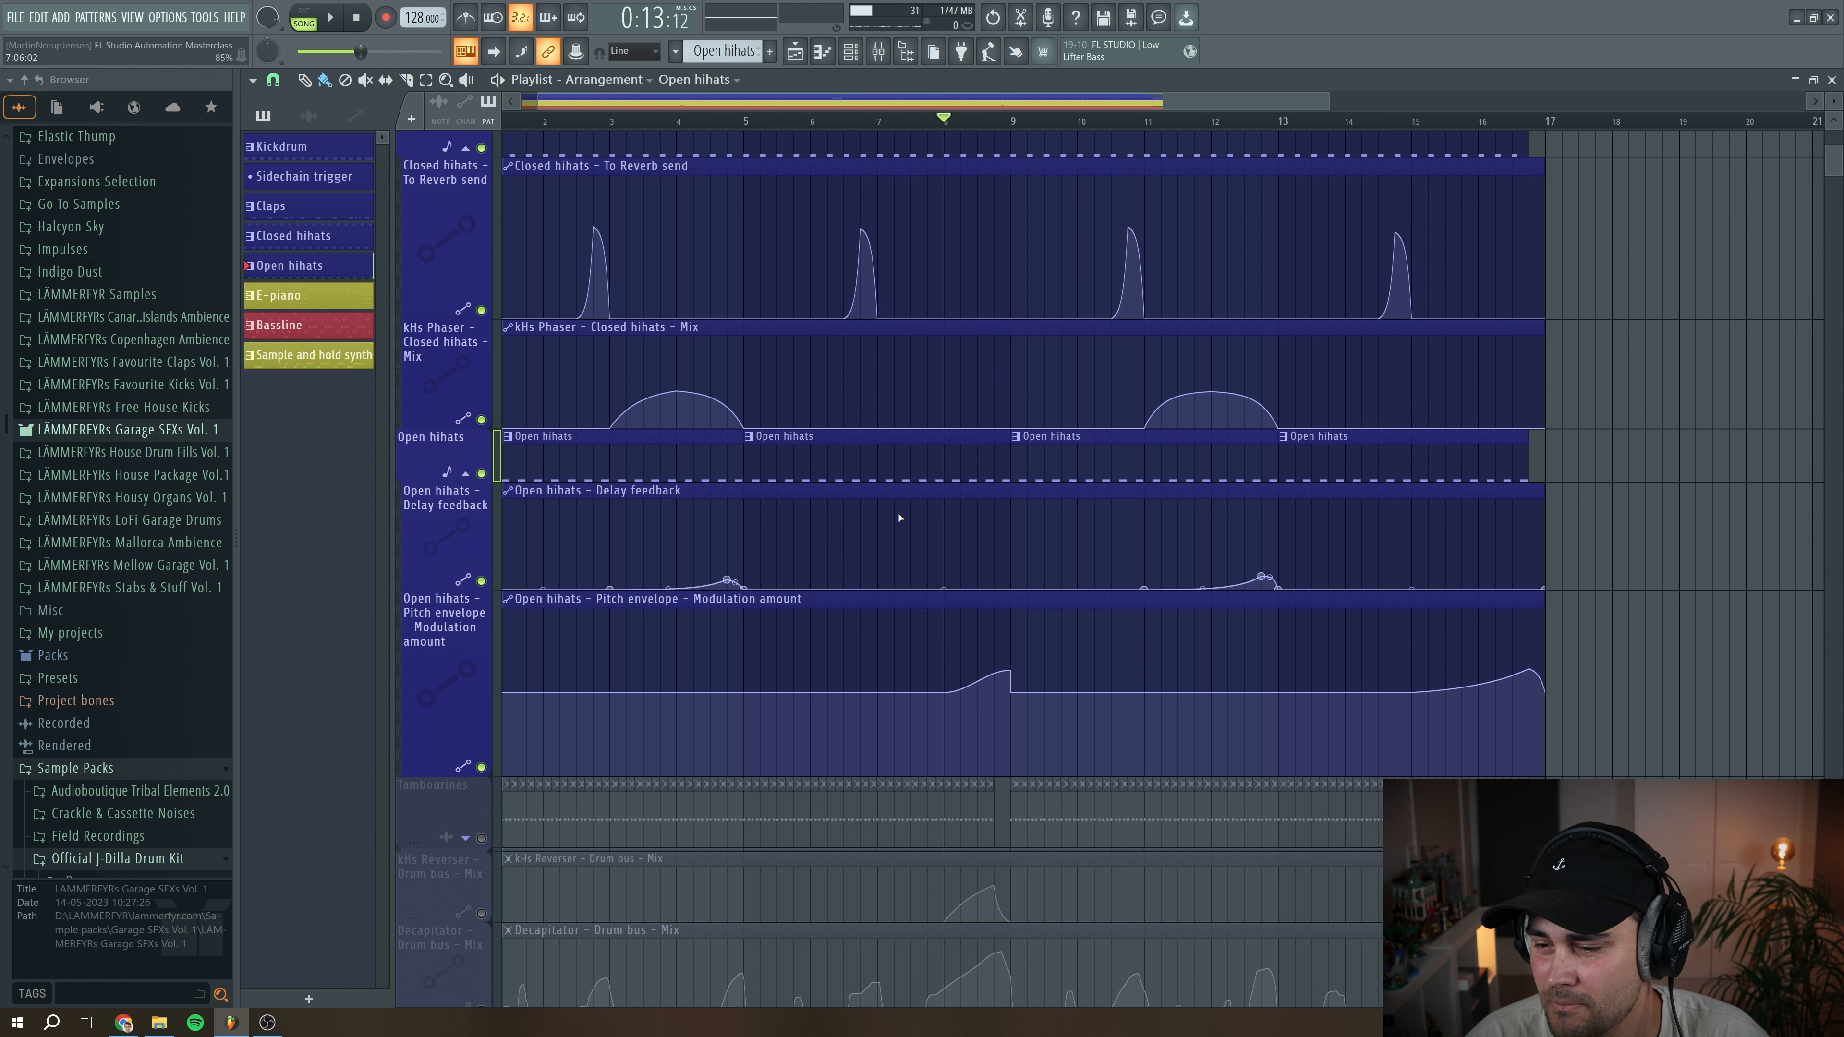
Examine the Open hihats pitch envelope's modulation amount during playback from bar 8, and close the channel settings
click(851, 52)
click(436, 273)
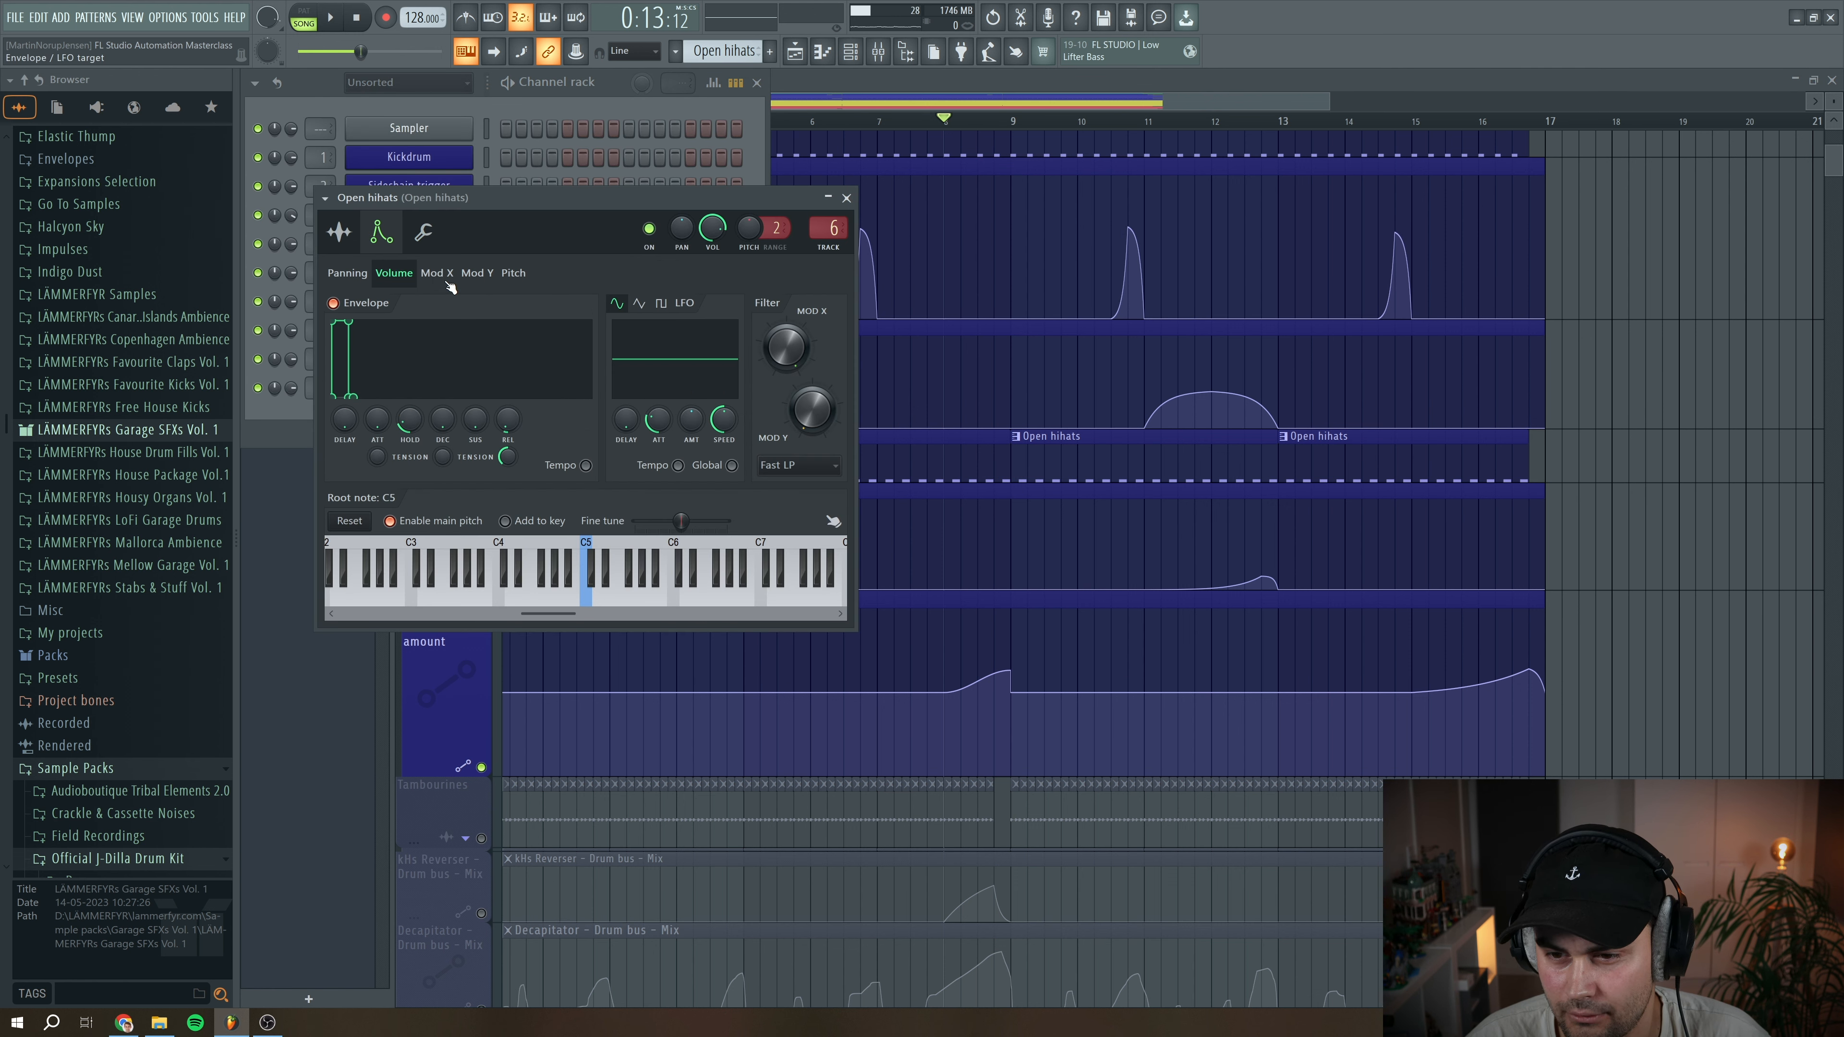
click(513, 274)
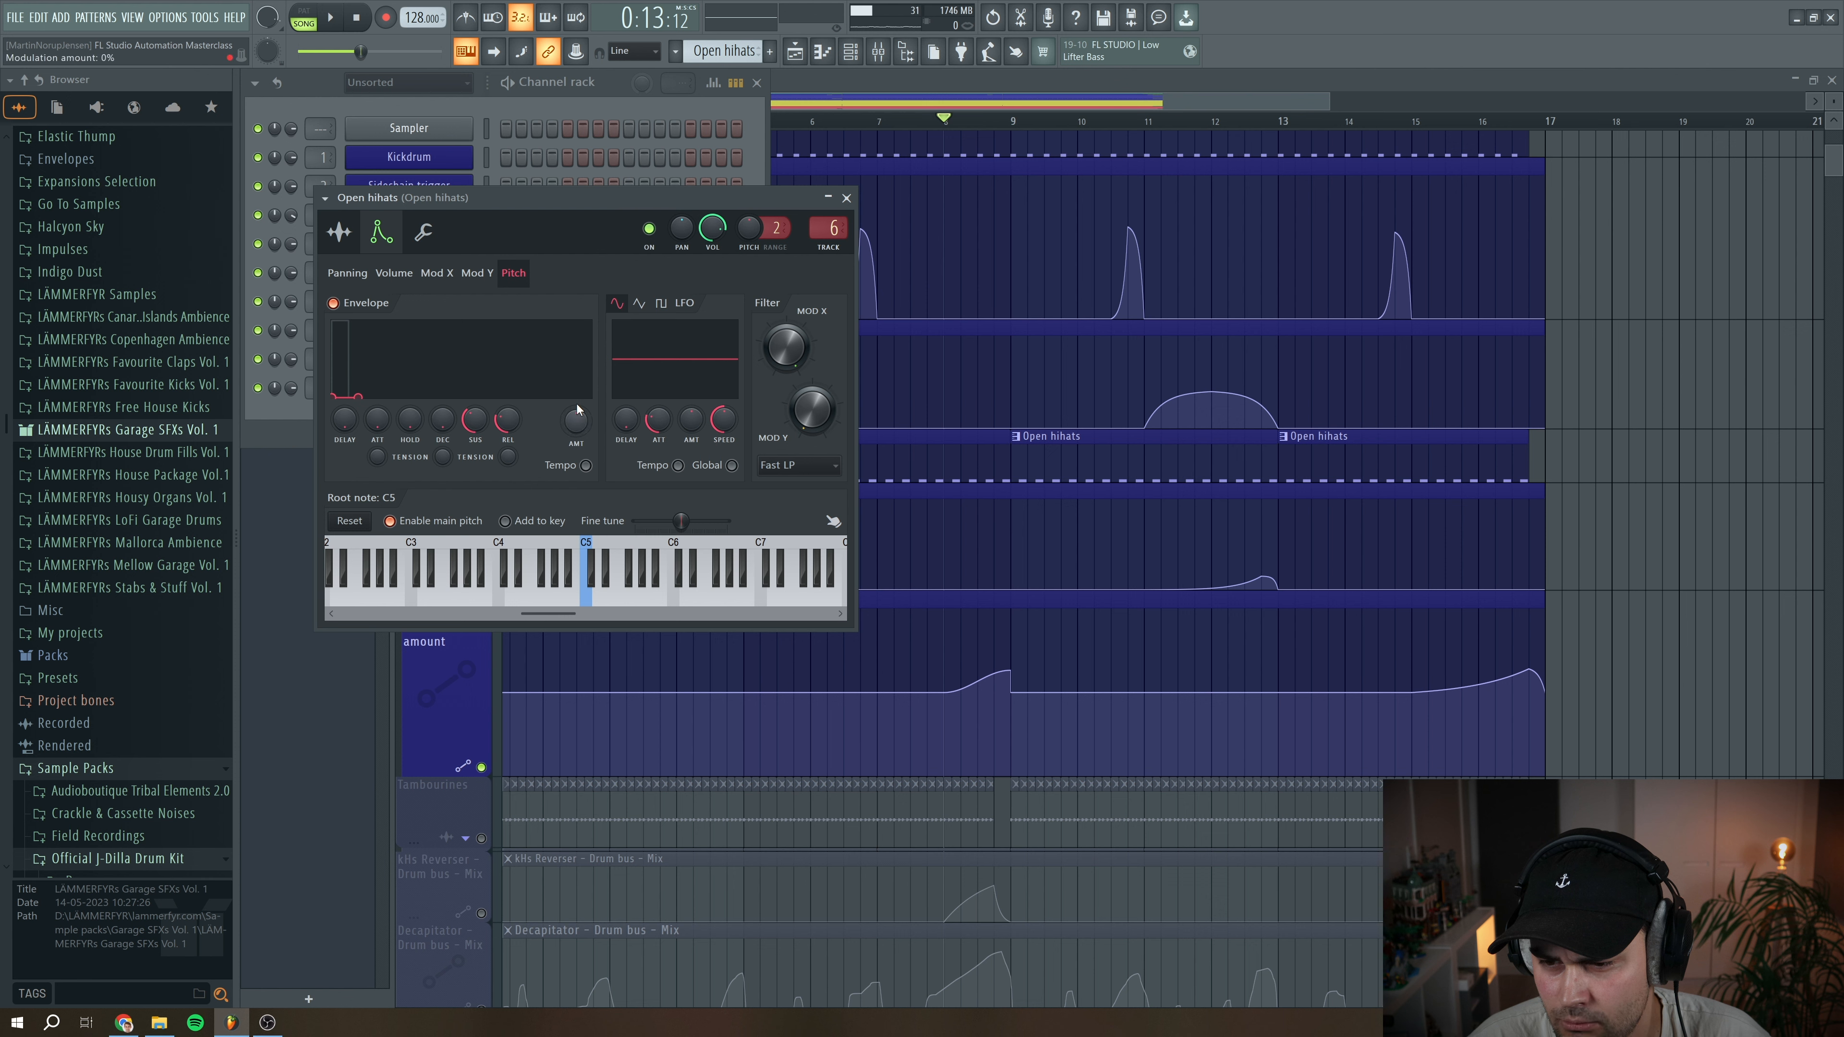
drag(577, 421, 577, 406)
key(space)
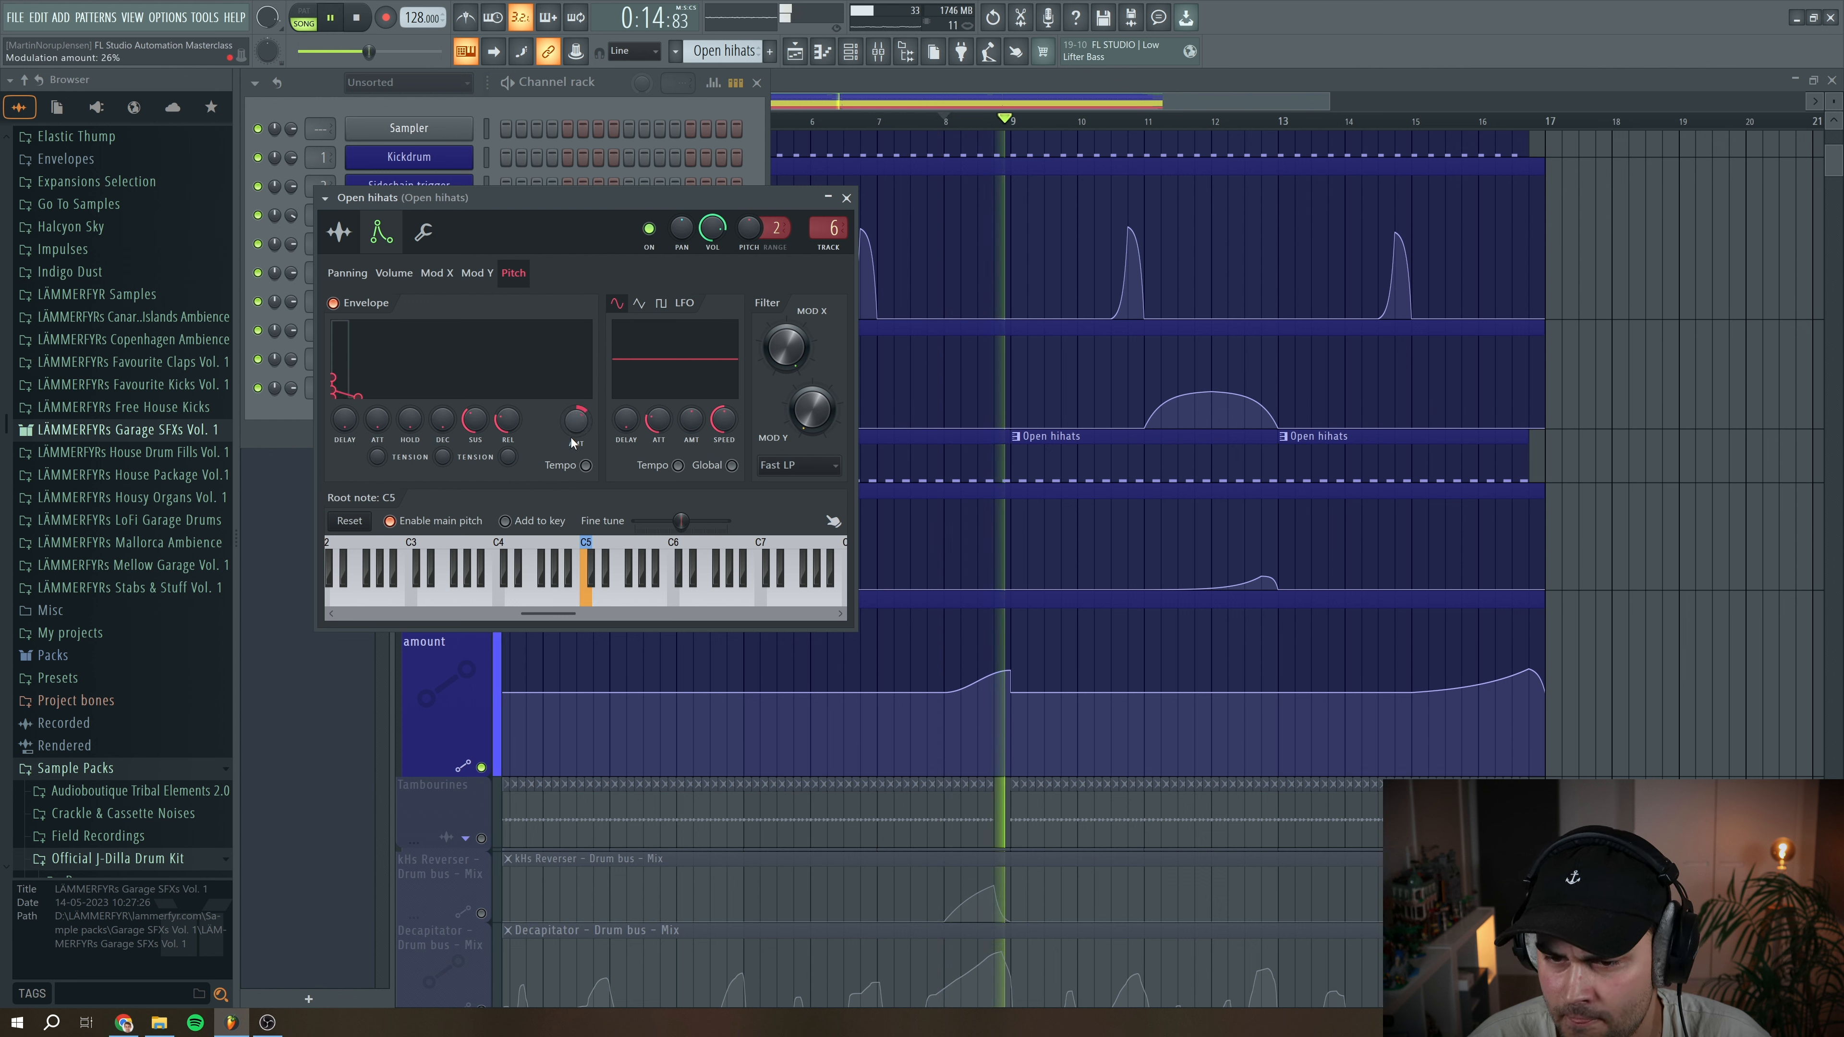
key(space)
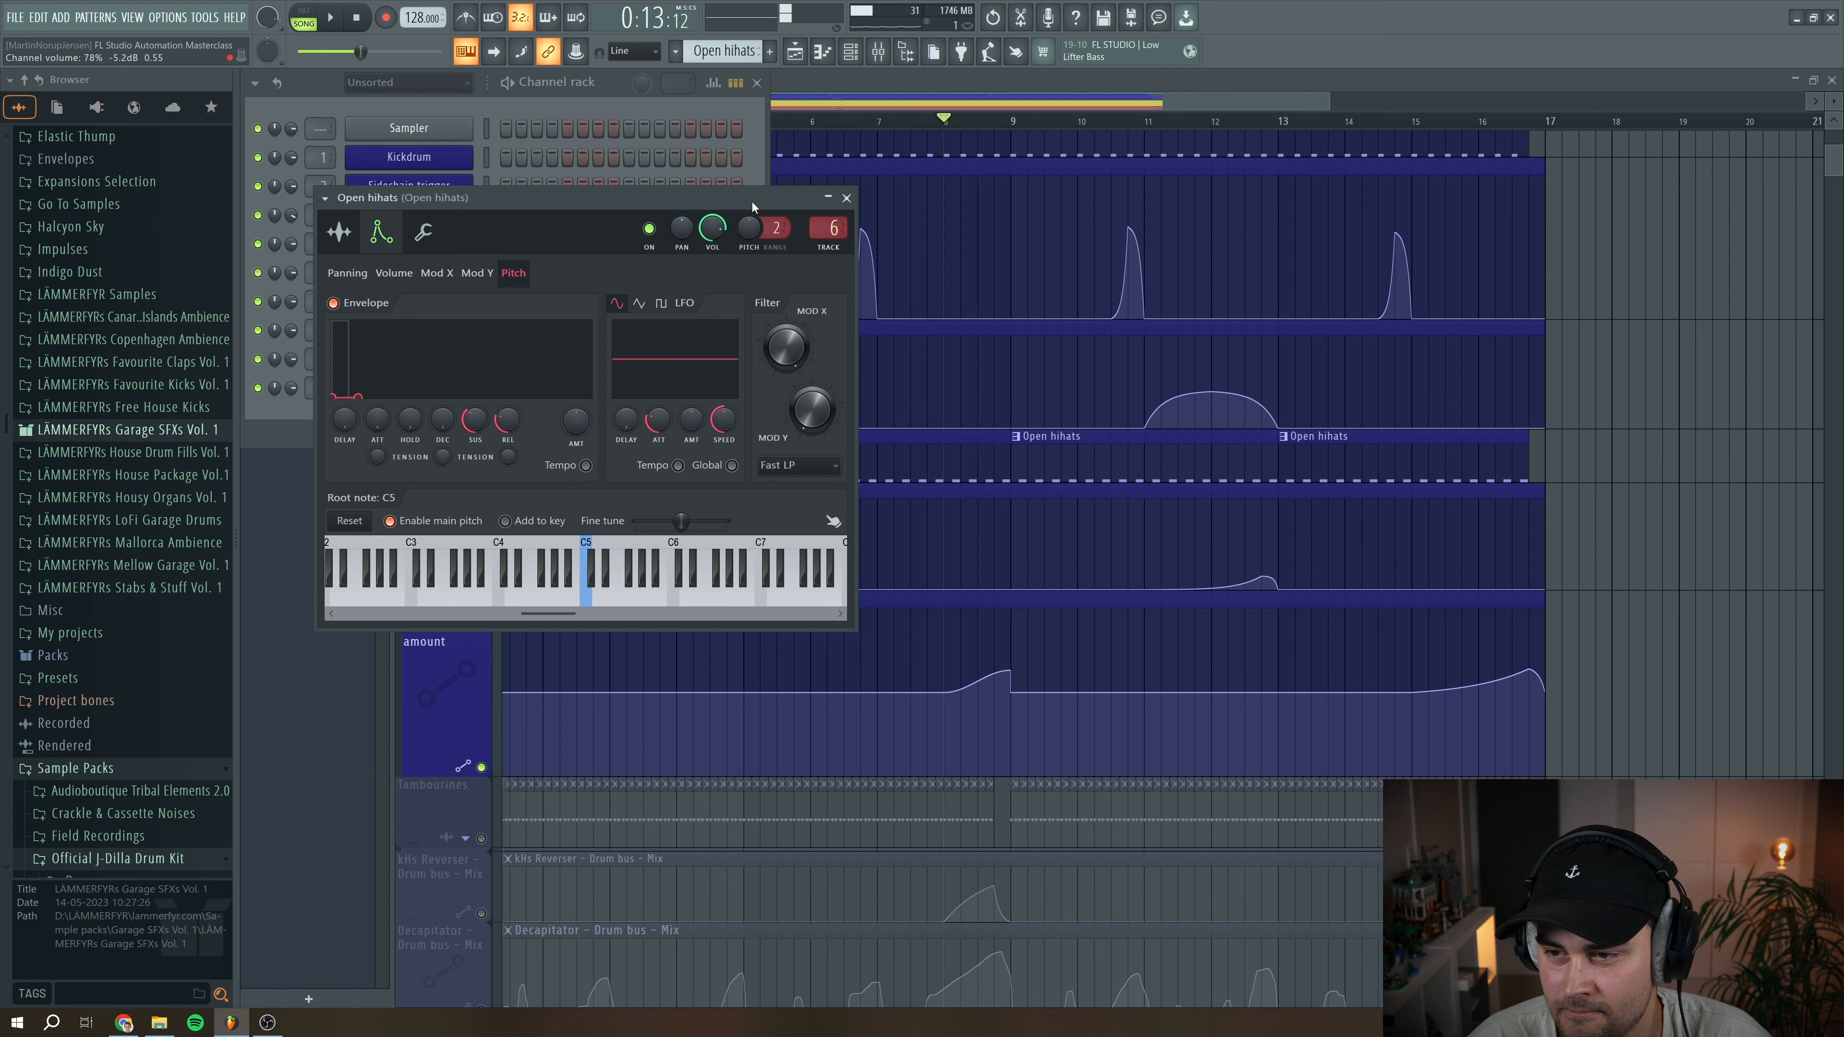
click(847, 198)
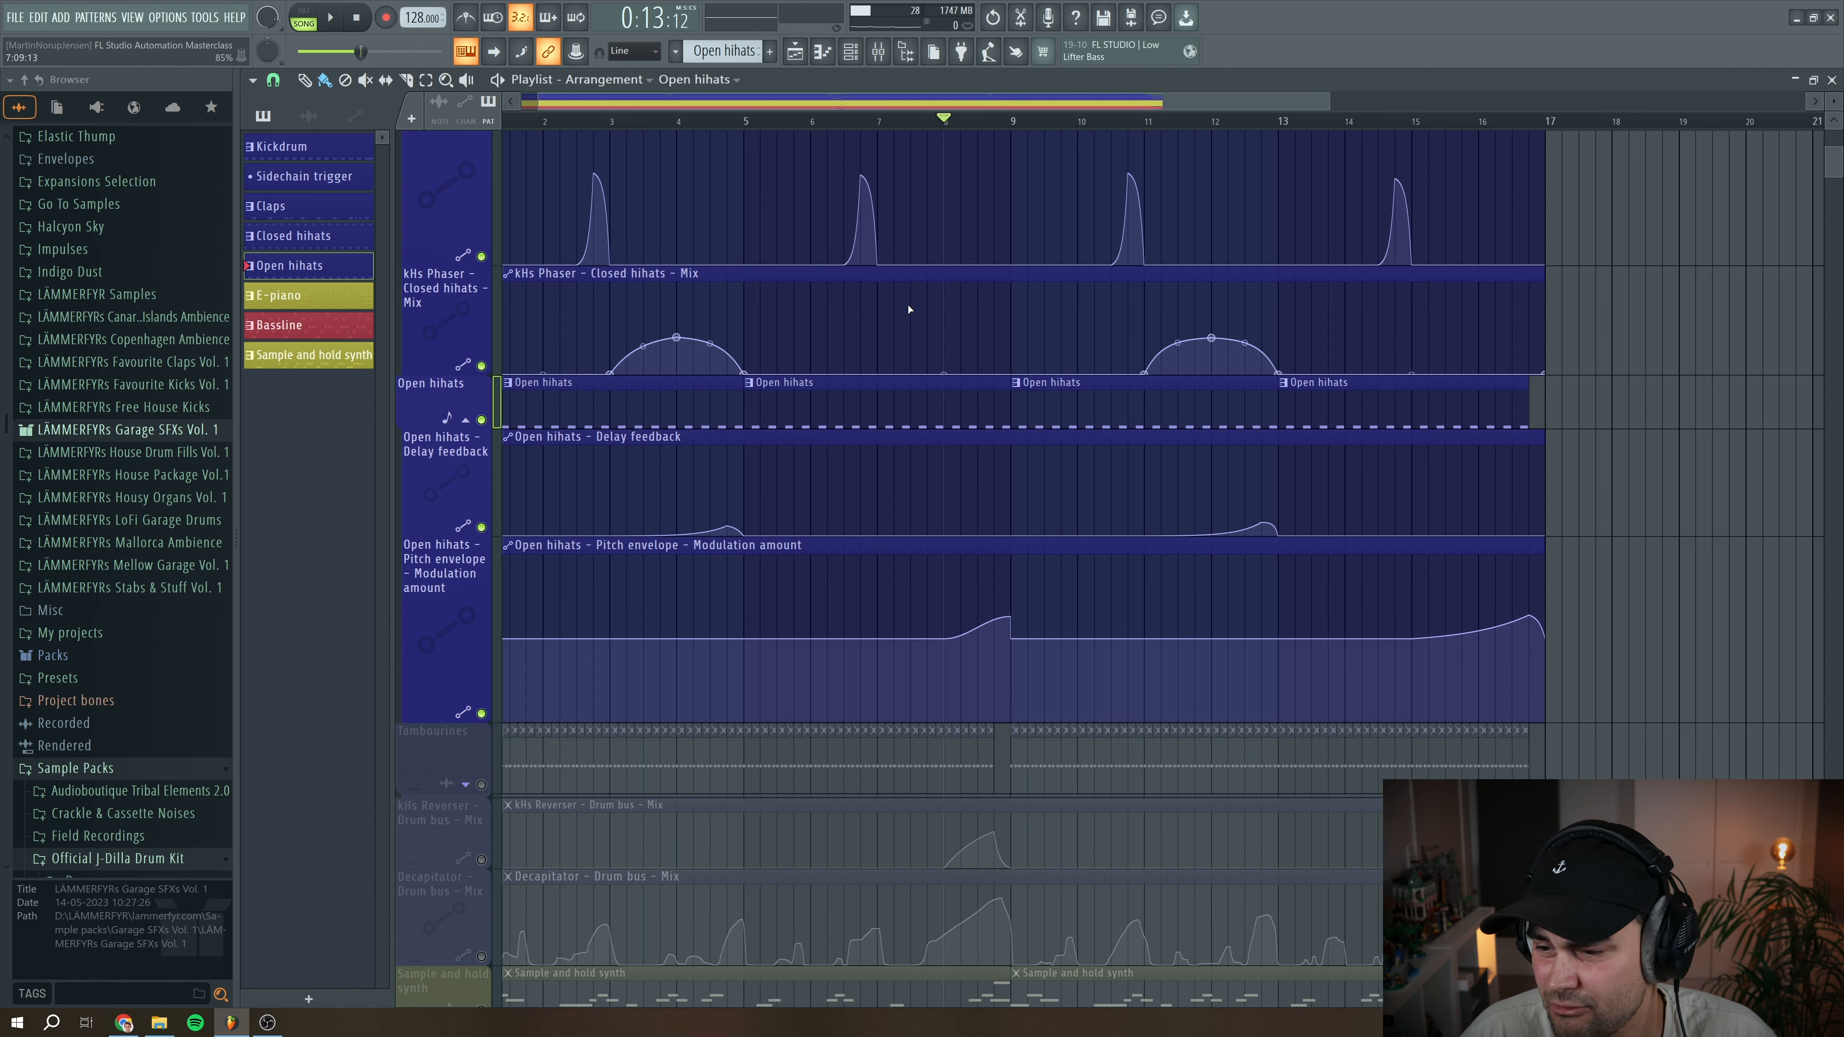
Unmute the Tambourines track and play it from the first bar, and unmute its Balance - Tambourines - Balance automation
scroll(883, 327, down, 3)
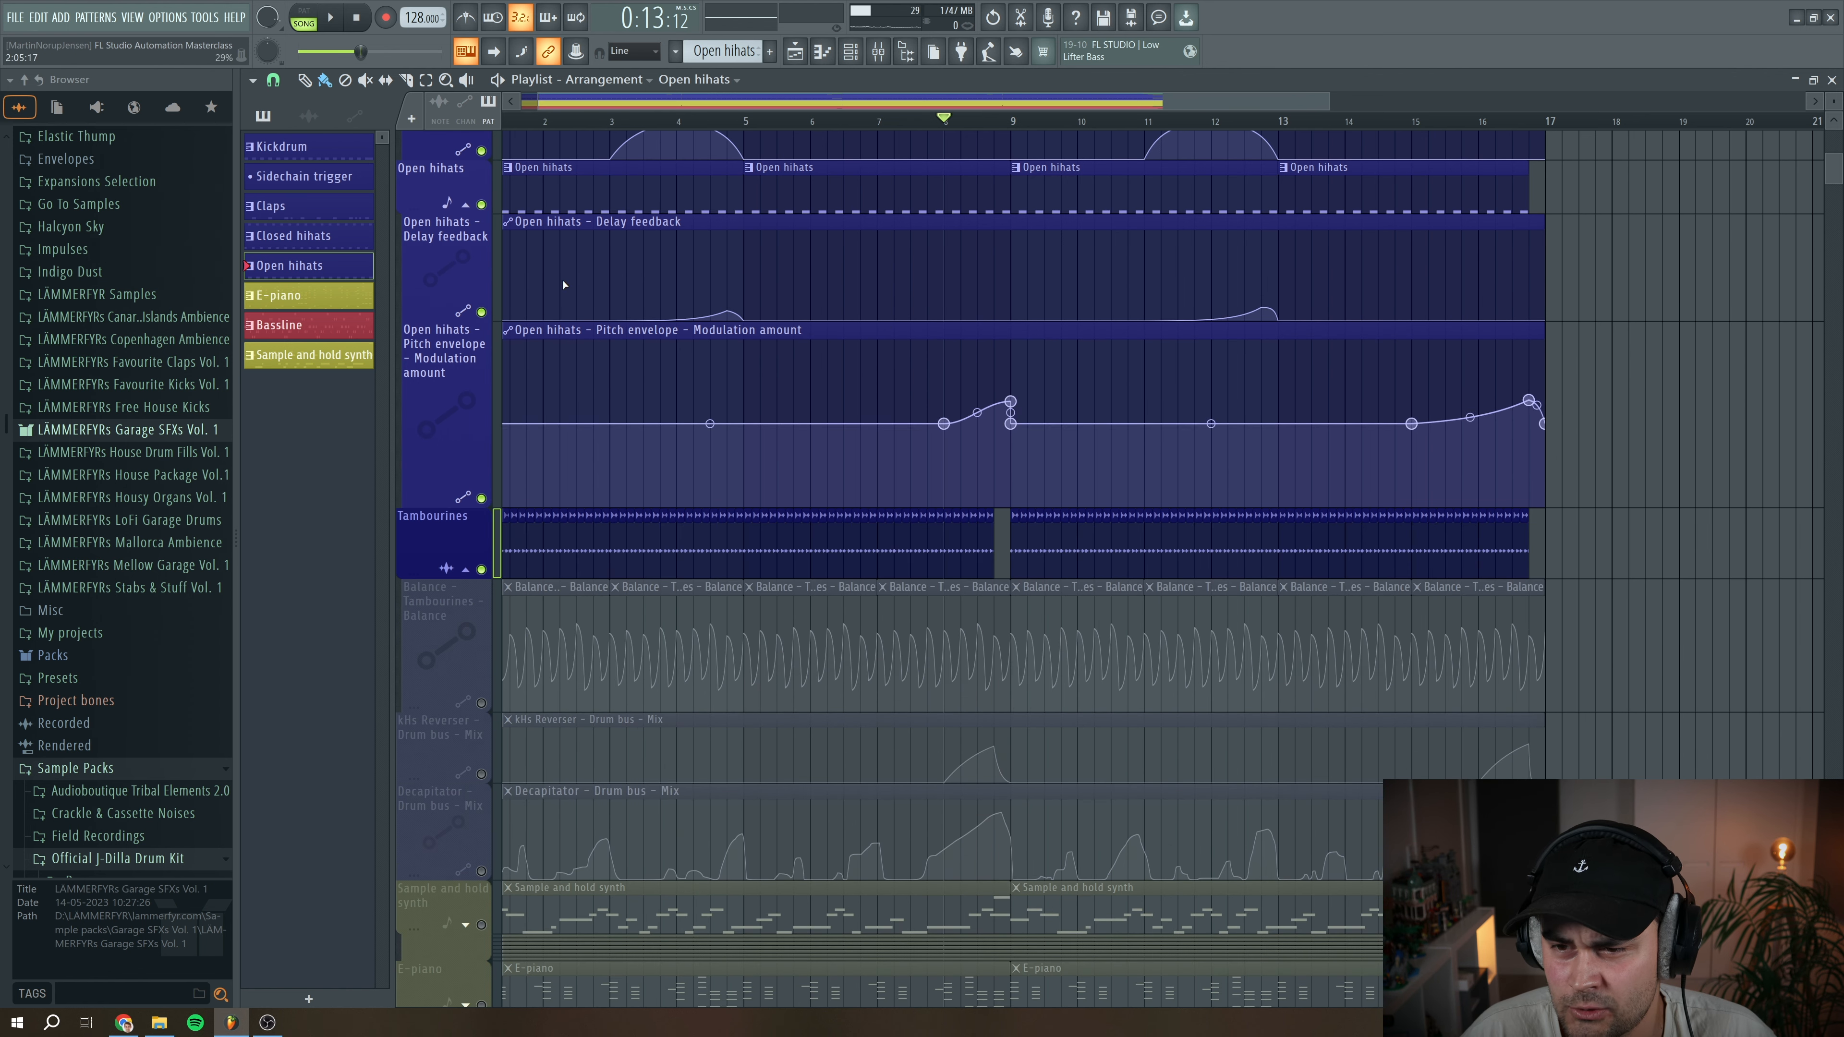
key(space)
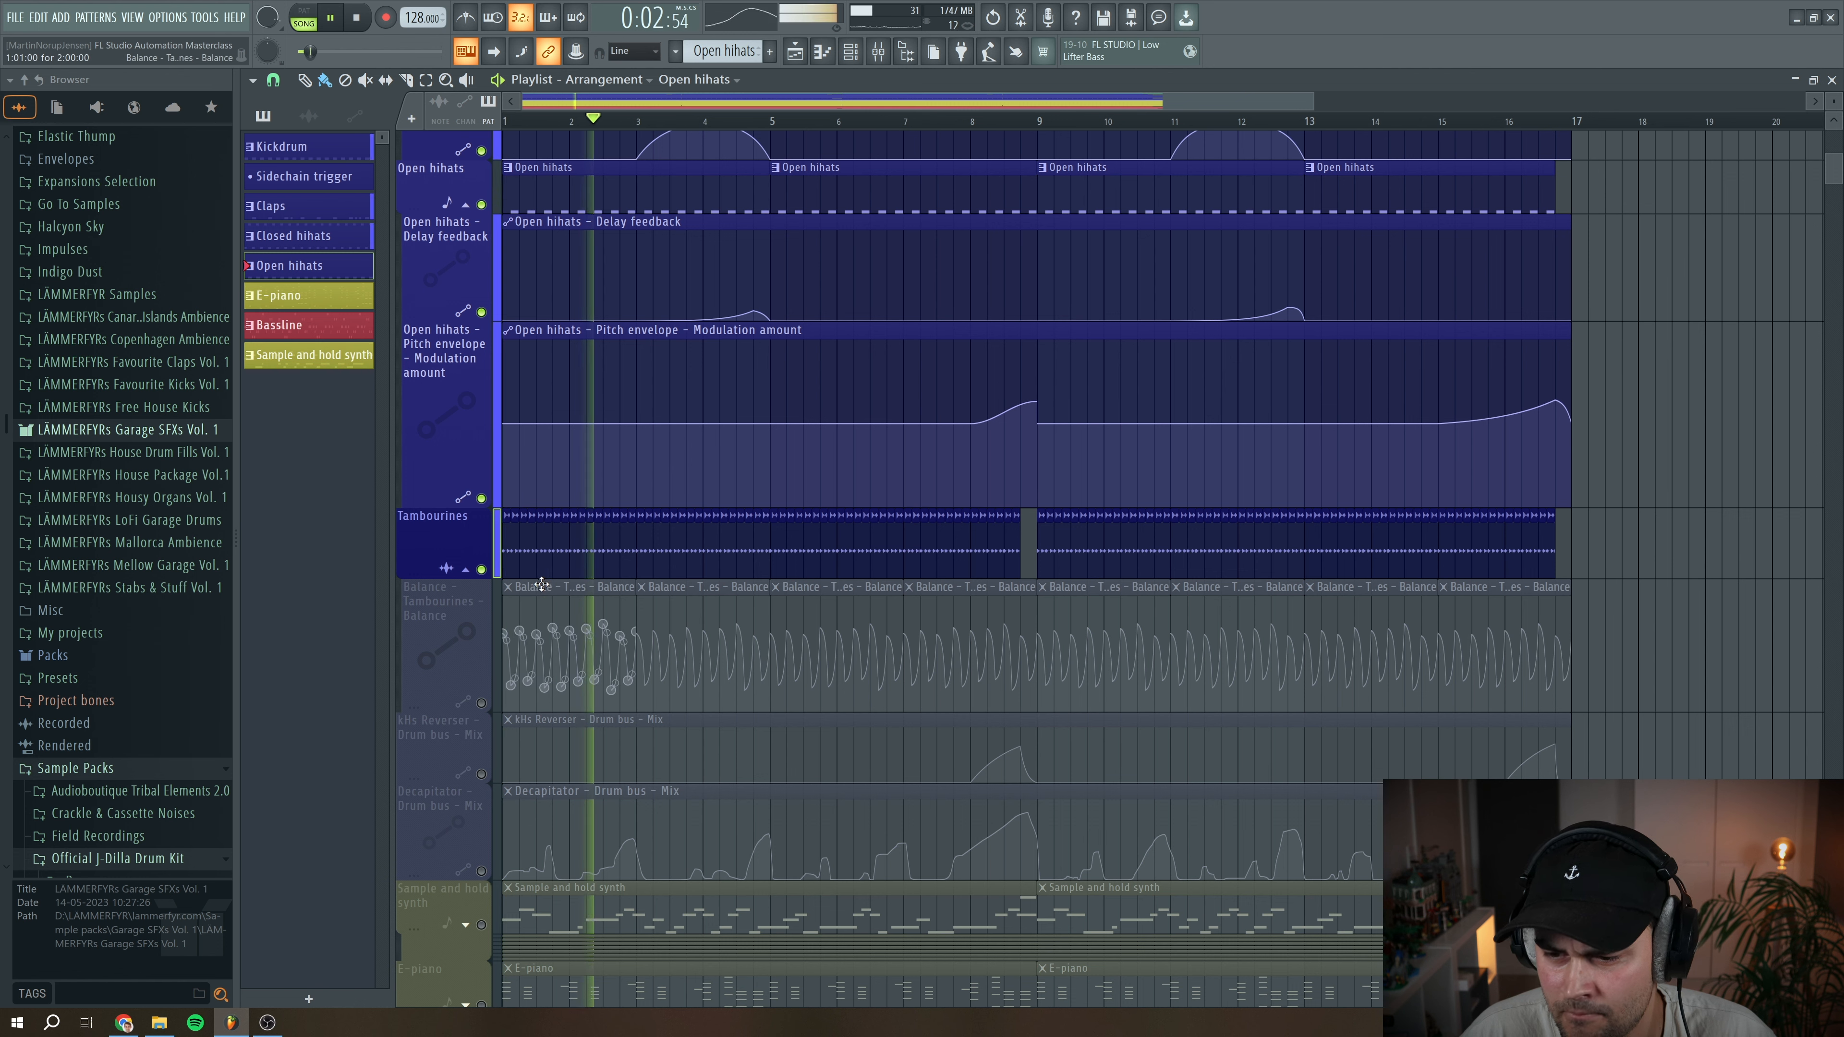
key(space)
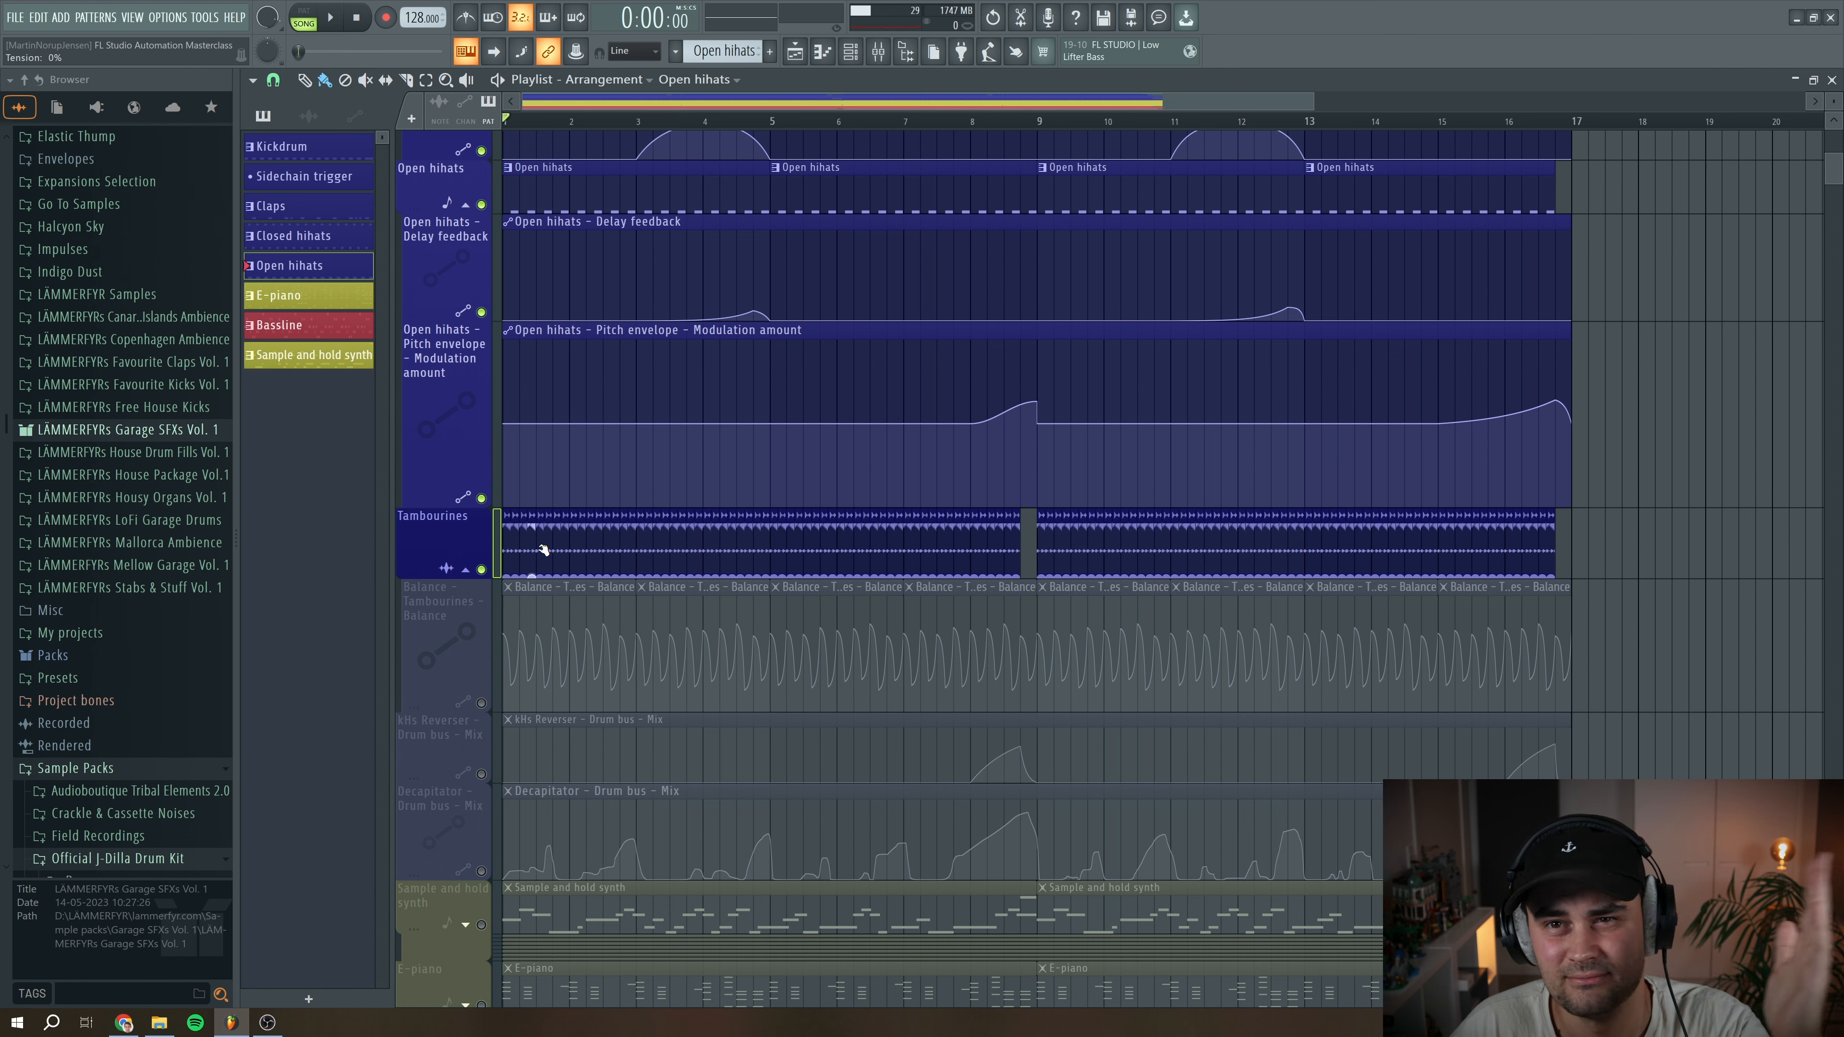
click(481, 703)
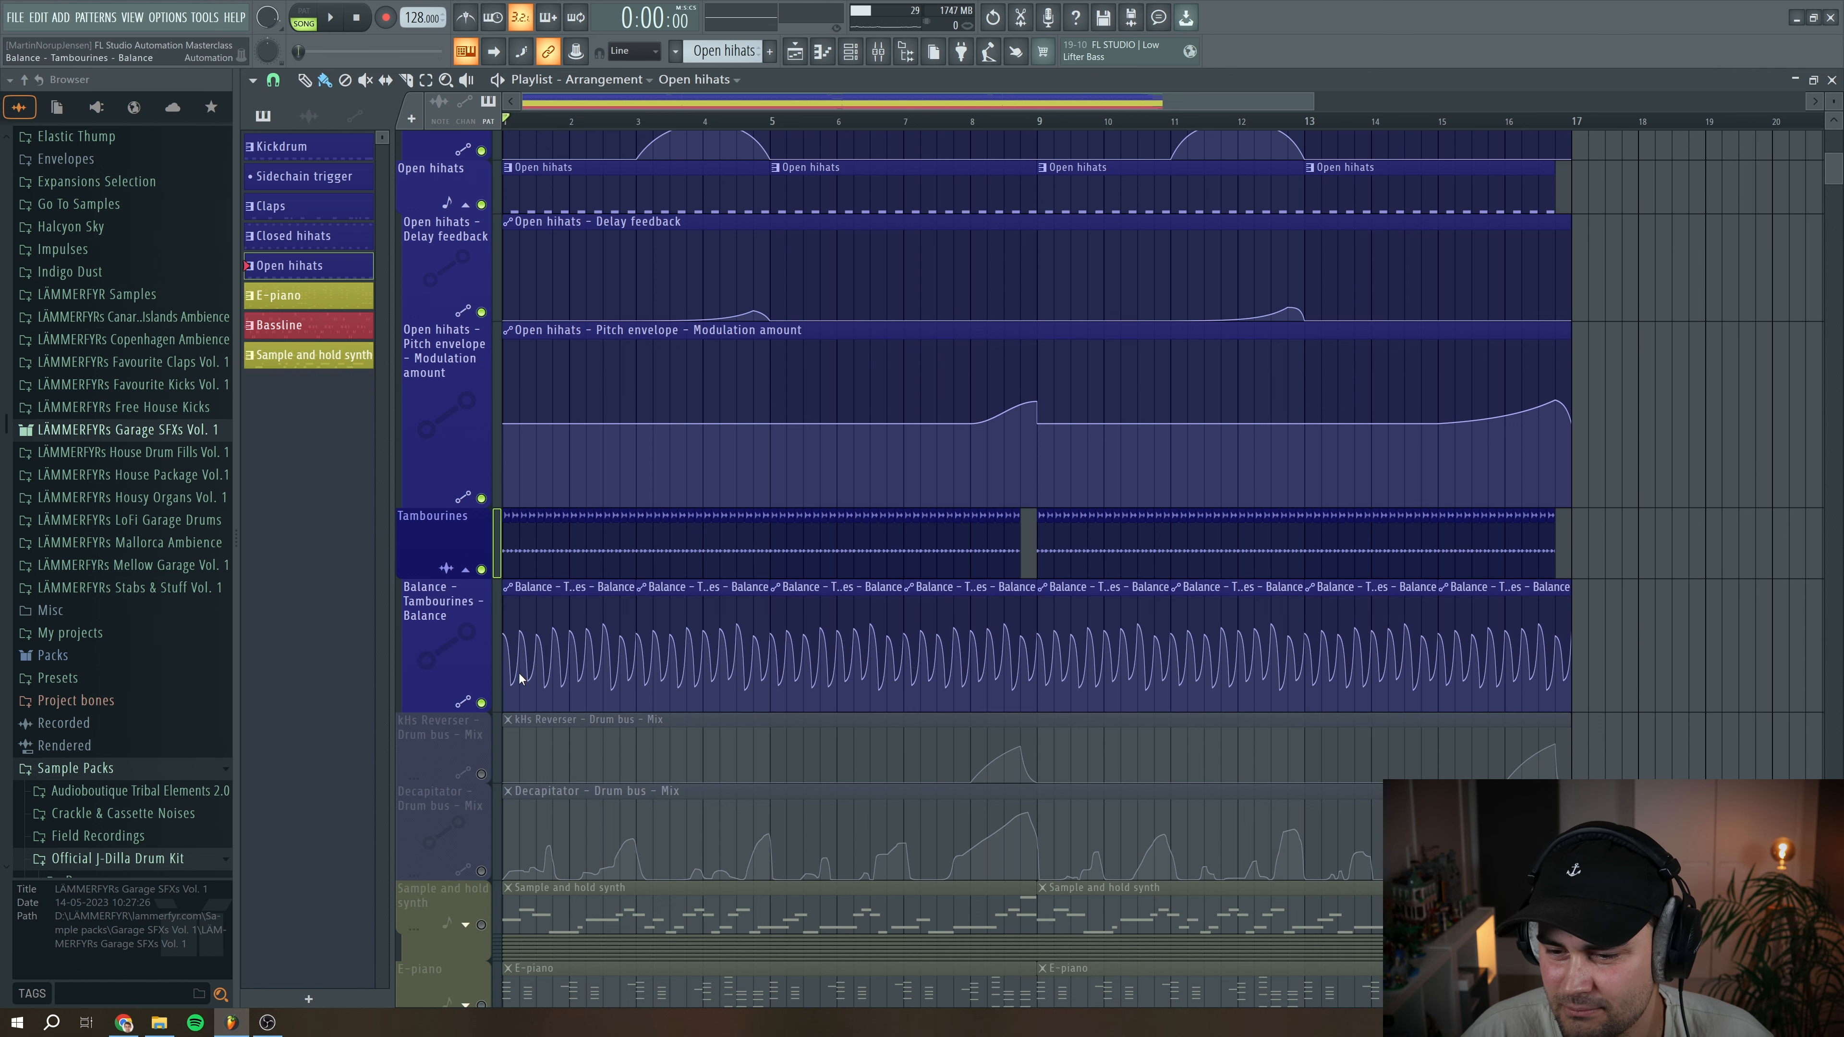
Examine the Fruity Balance effect on the Tambourines mixer track, and close the effect
click(876, 63)
click(774, 339)
click(1484, 417)
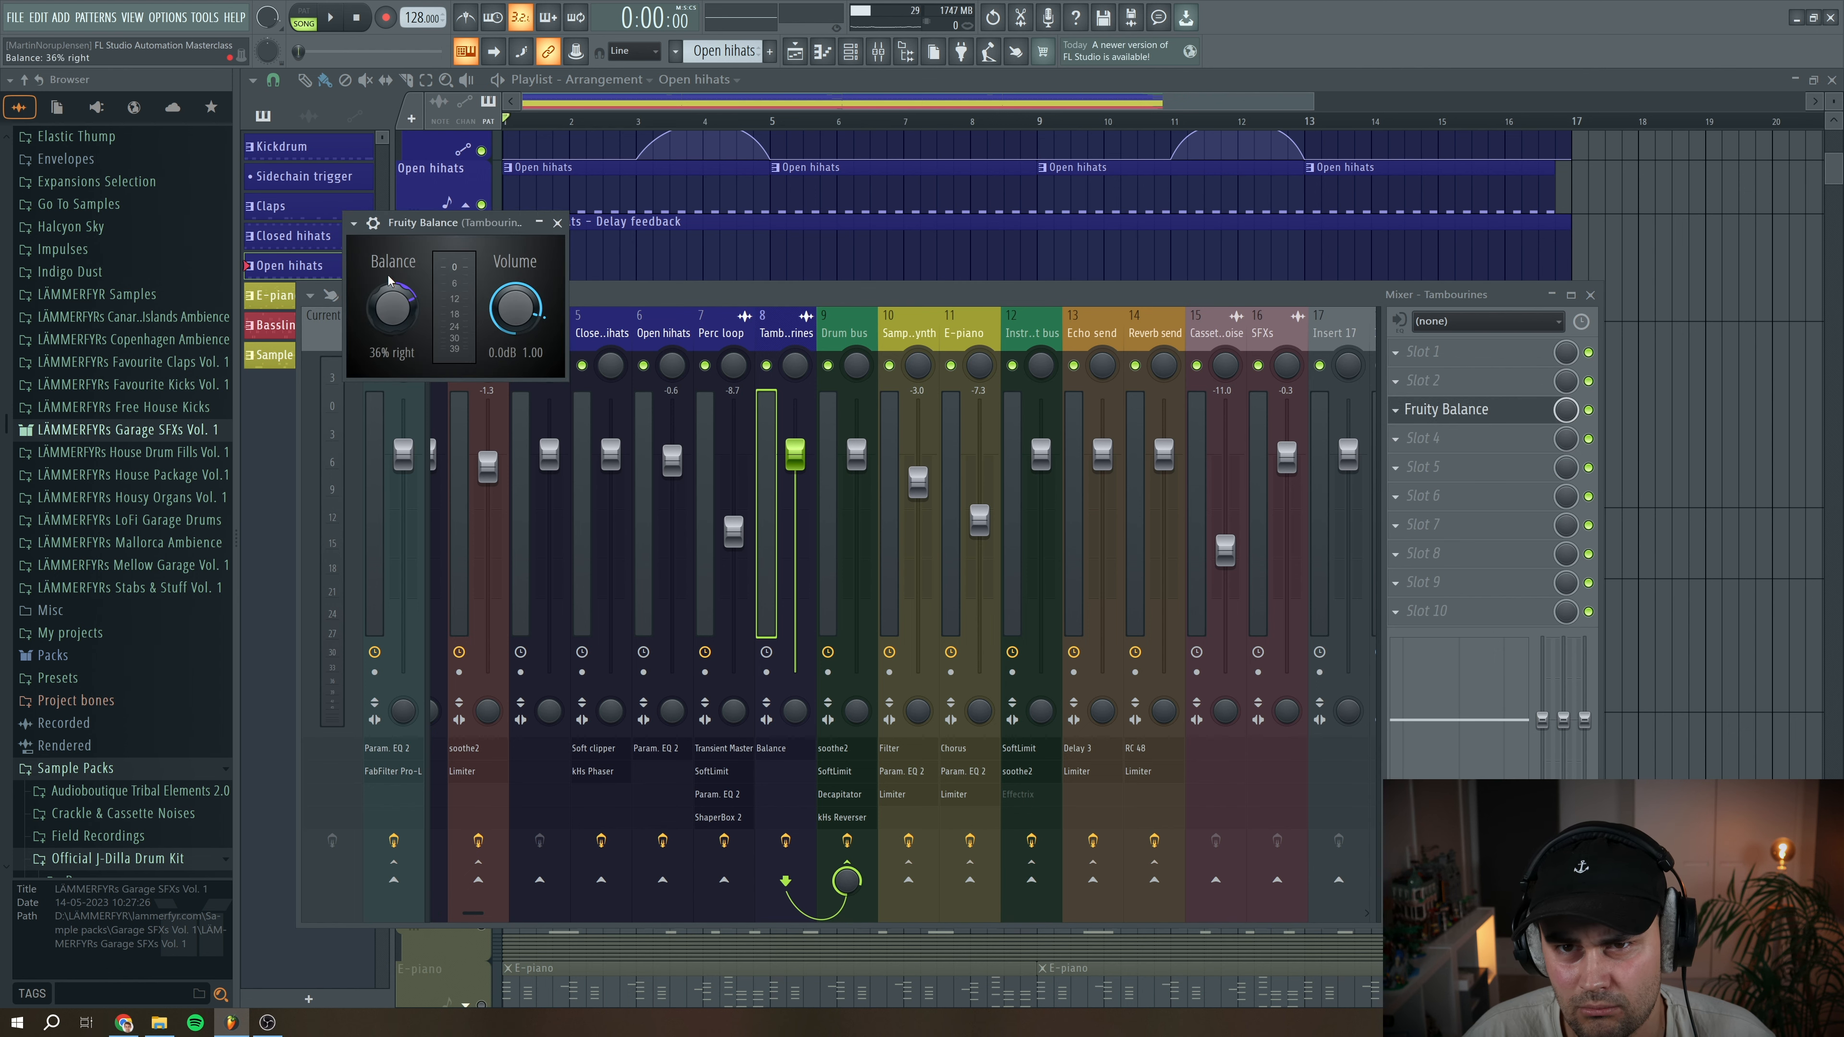
click(563, 222)
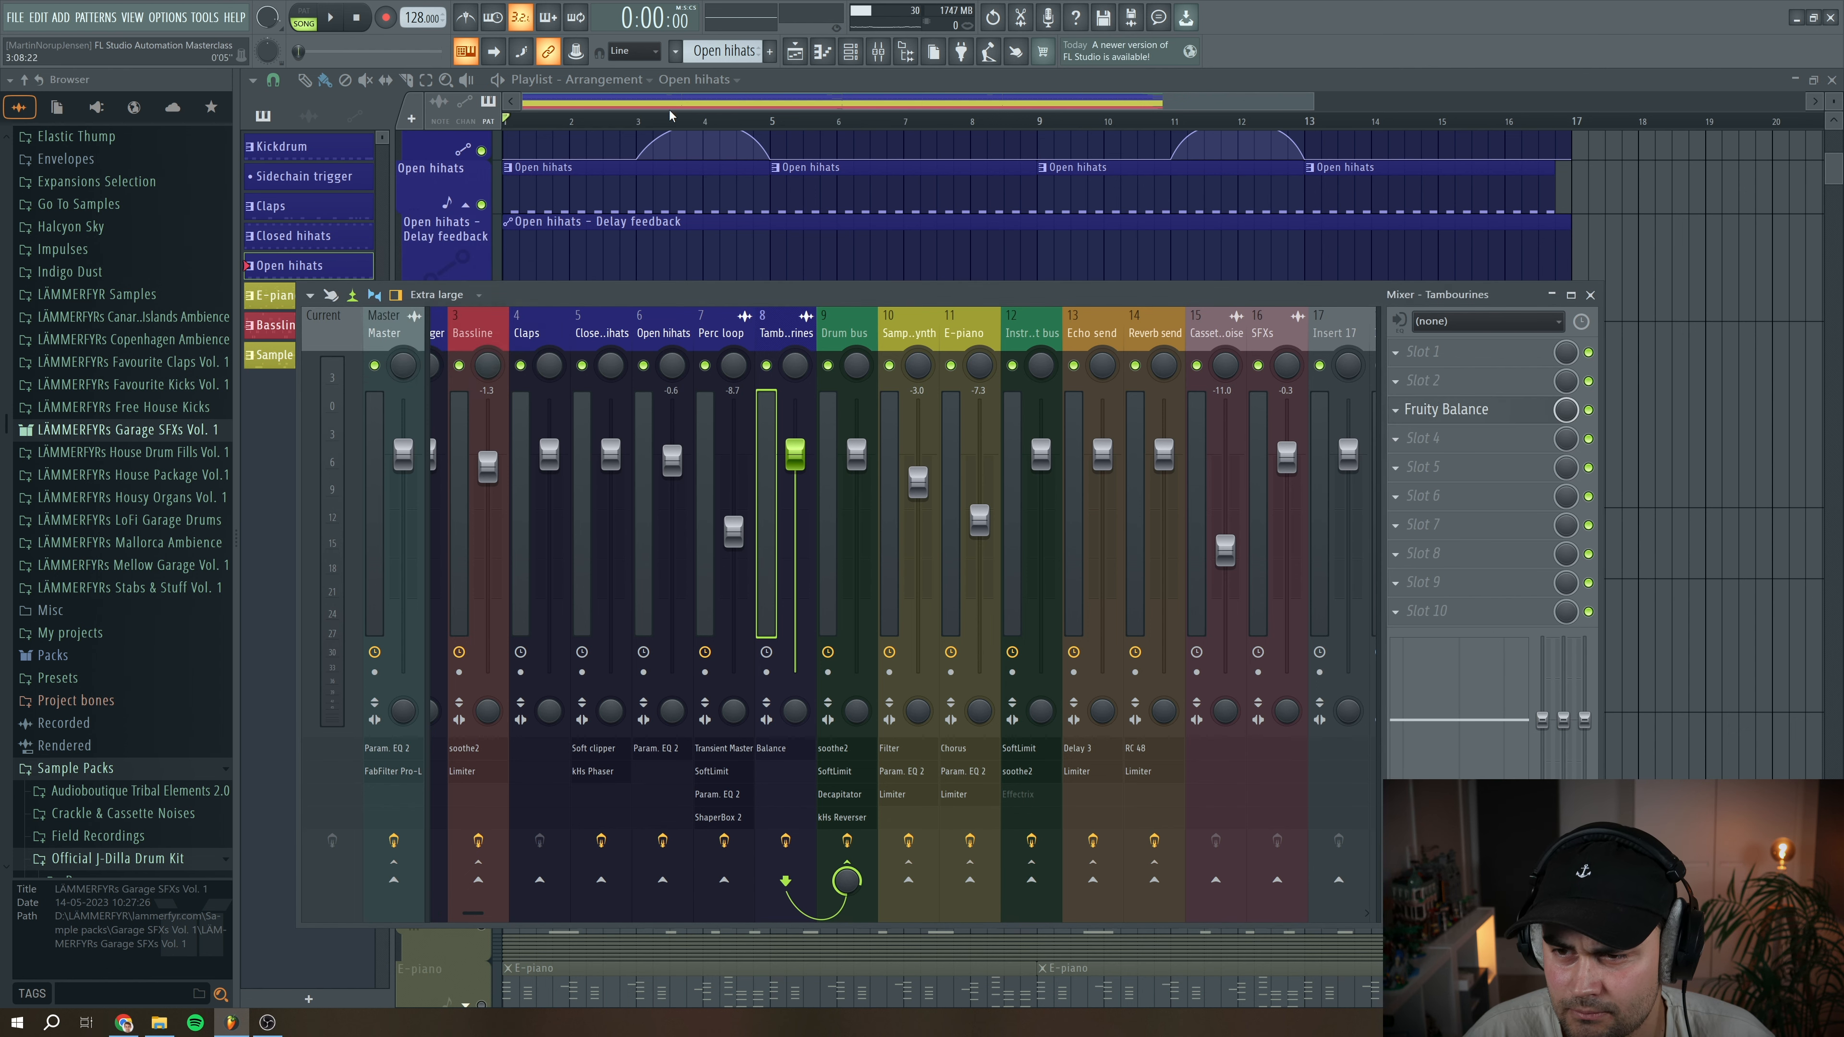
Play from the first bar while watching the Tambourines balance knob in Fruity Balance, and close the effect
key(F9)
key(space)
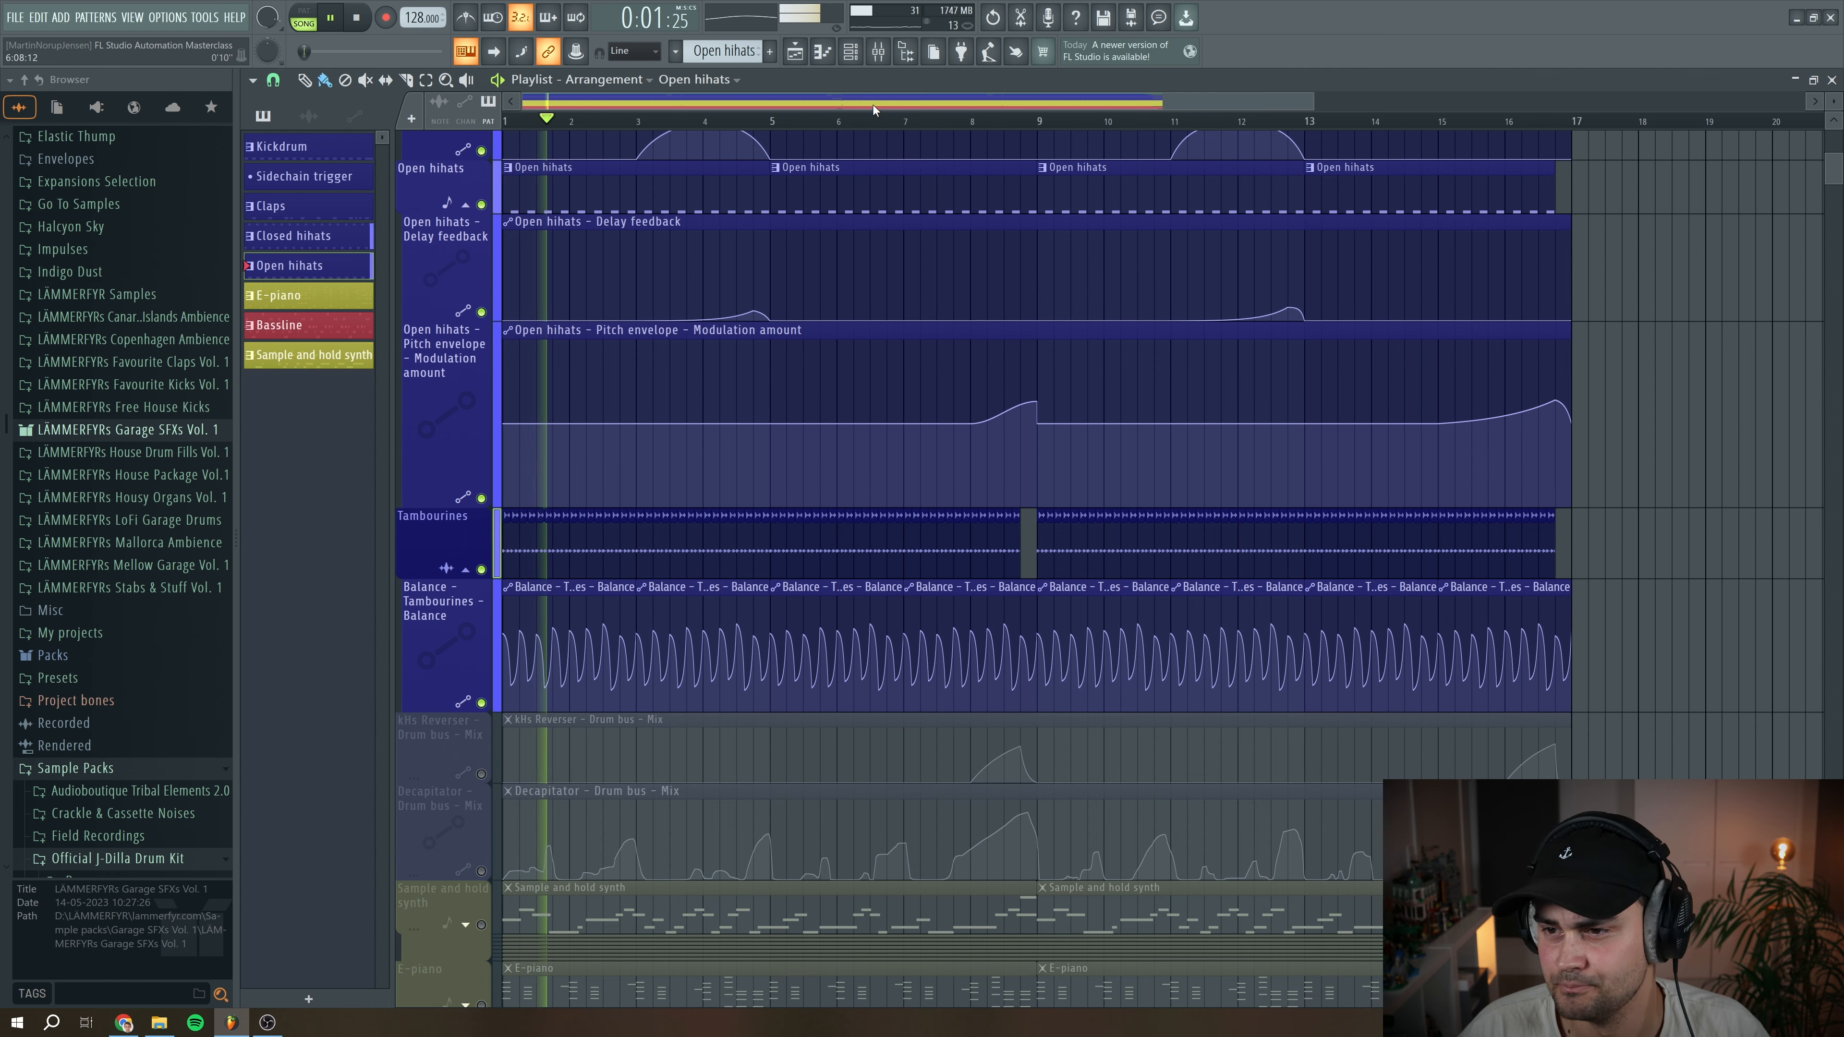
click(878, 56)
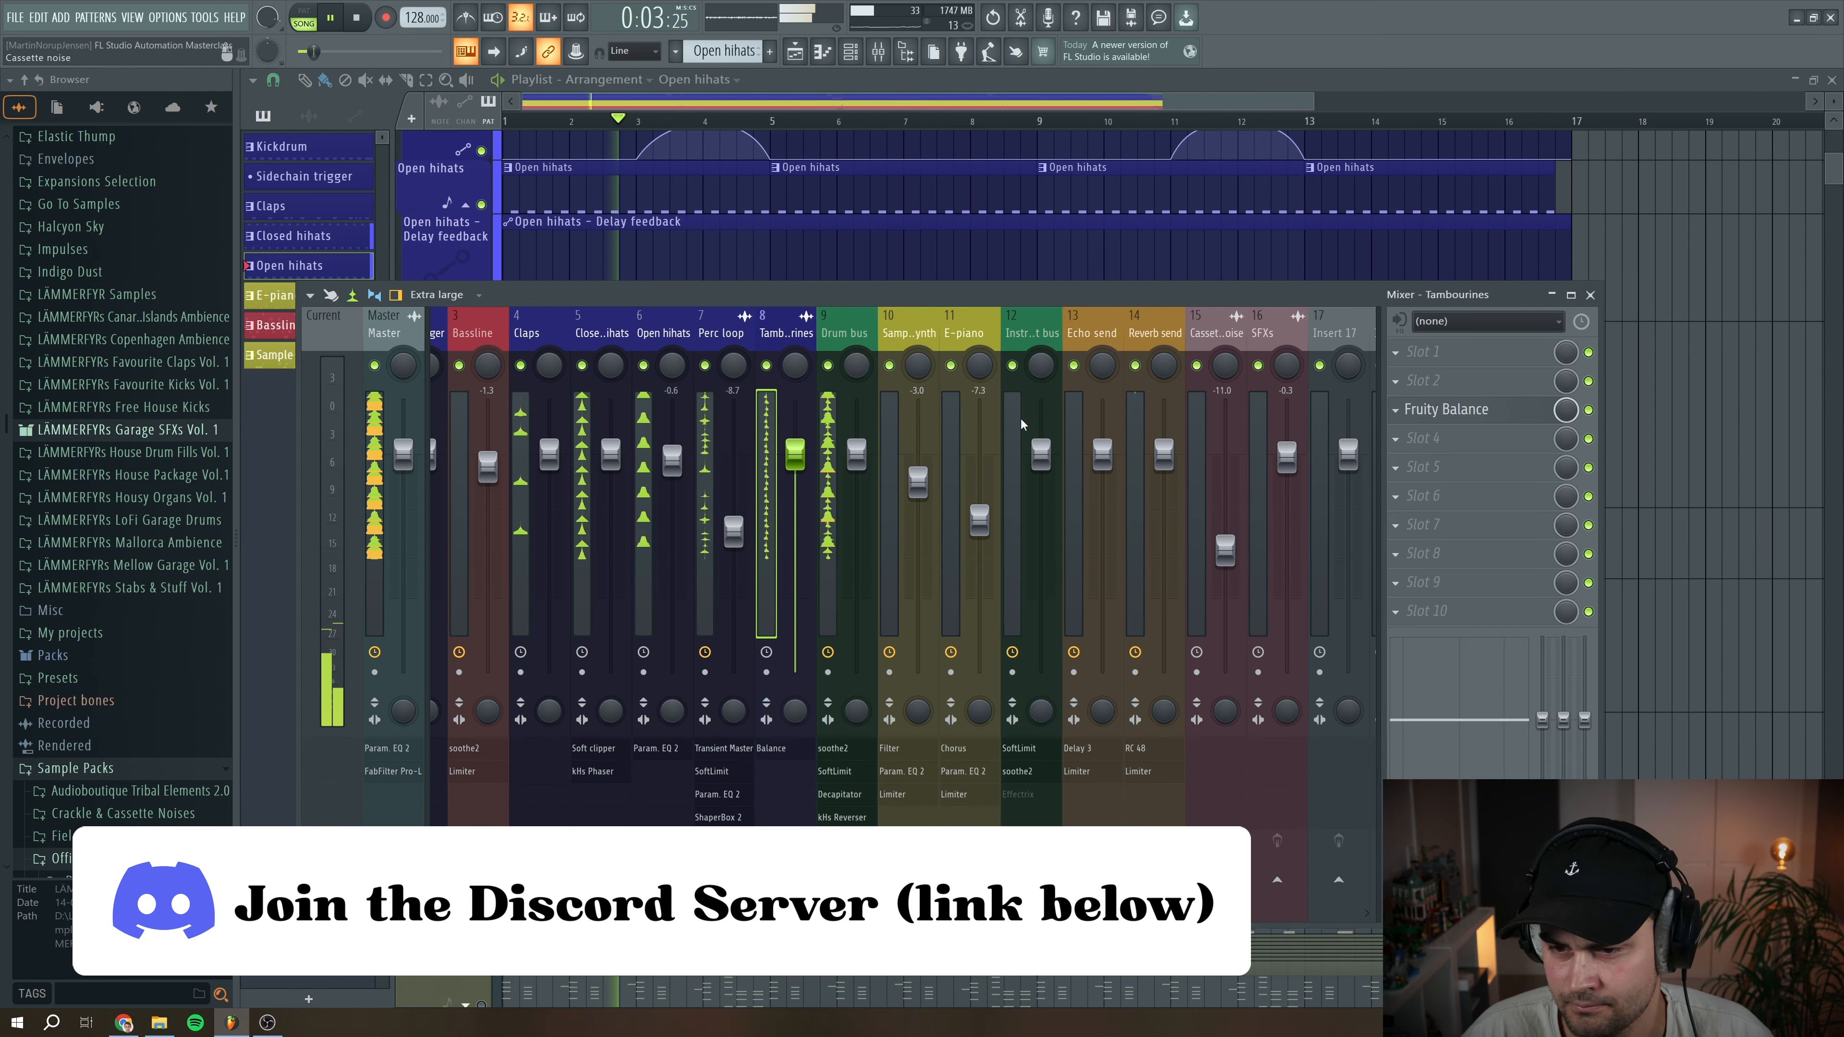
click(1445, 409)
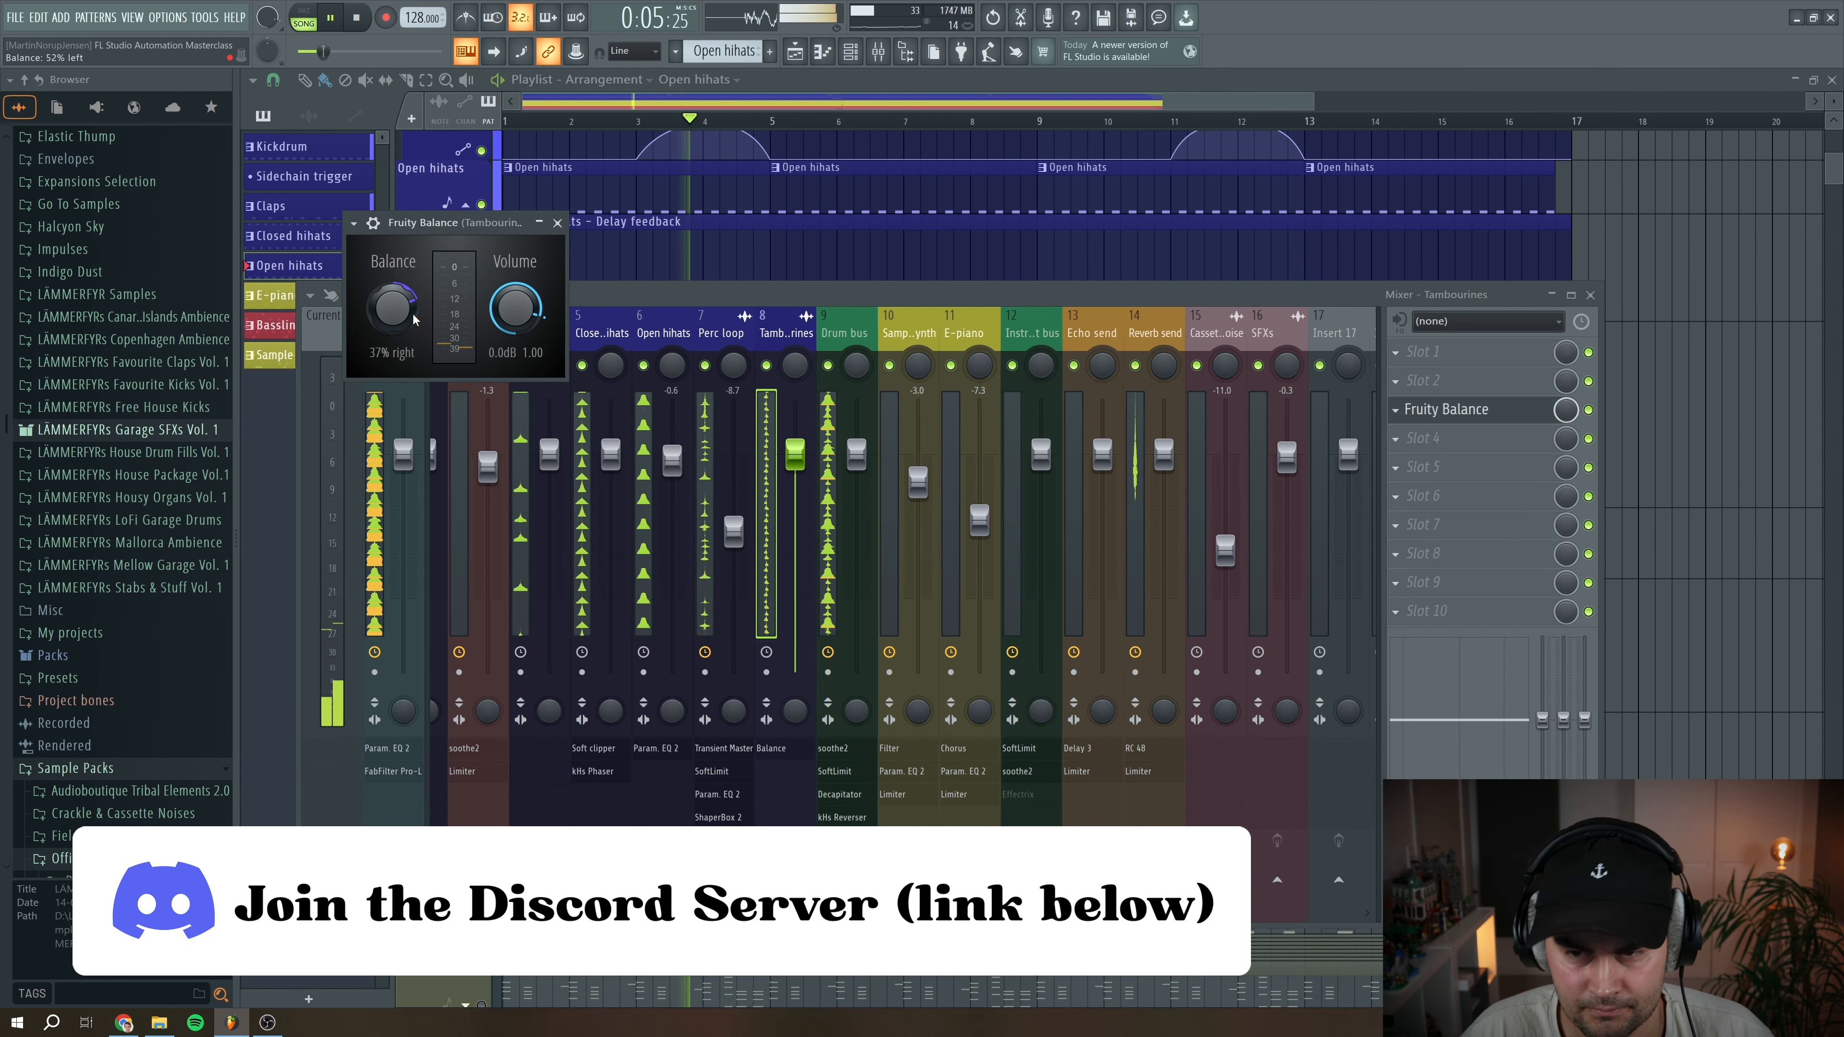
click(557, 223)
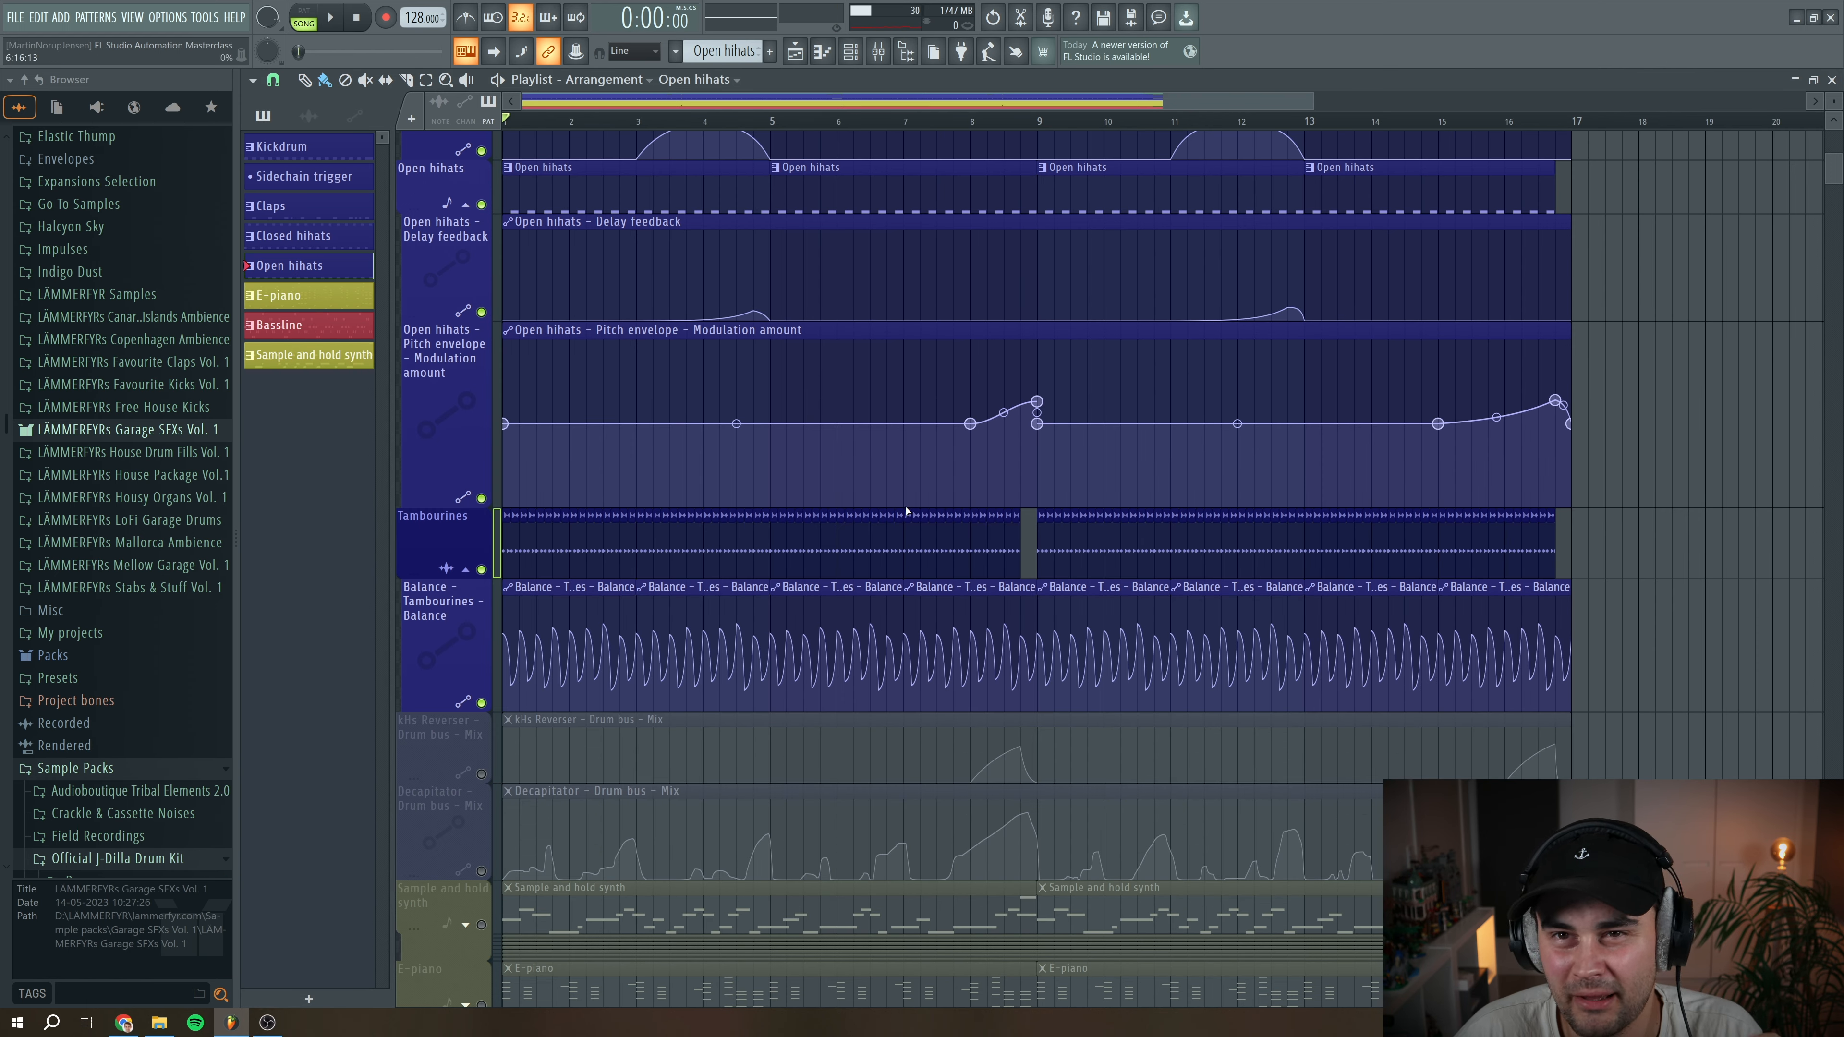
Unmute the kHs Reverser - Drum bus - Mix automation in the playlist
scroll(783, 362, up, 2)
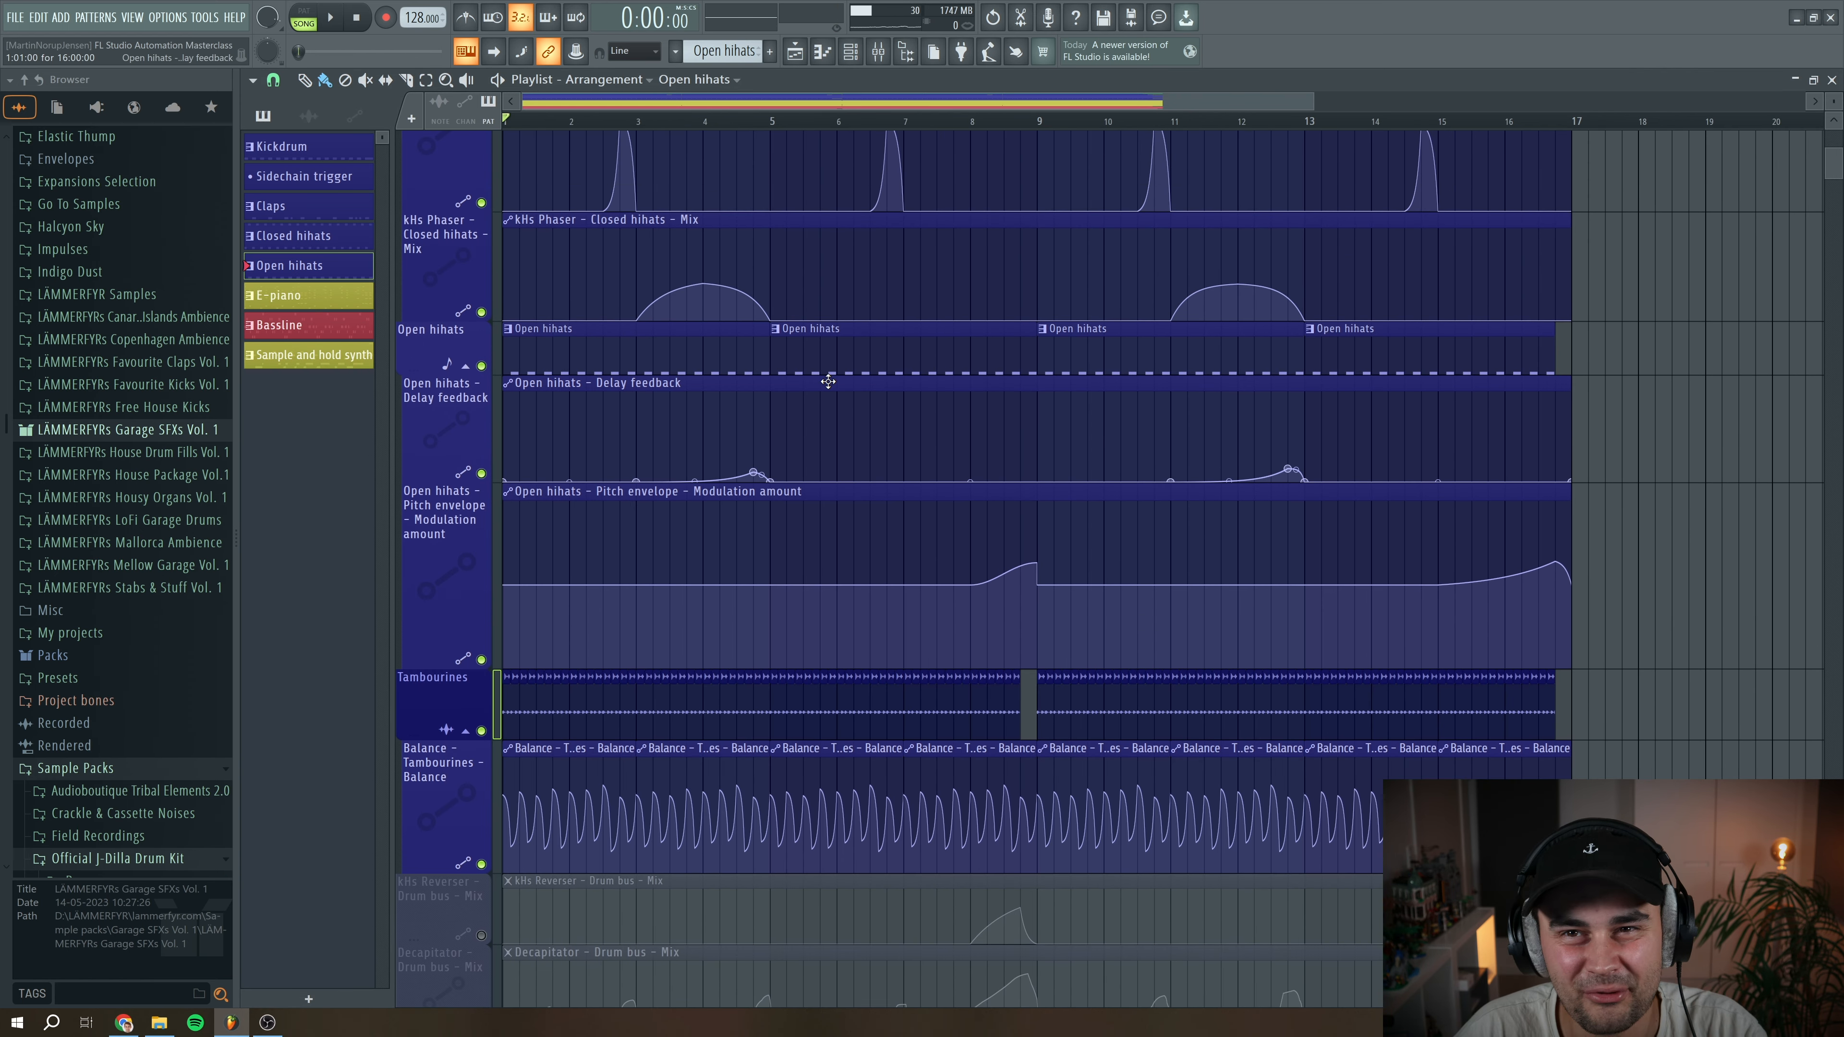
scroll(814, 354, up, 4)
scroll(818, 355, up, 1)
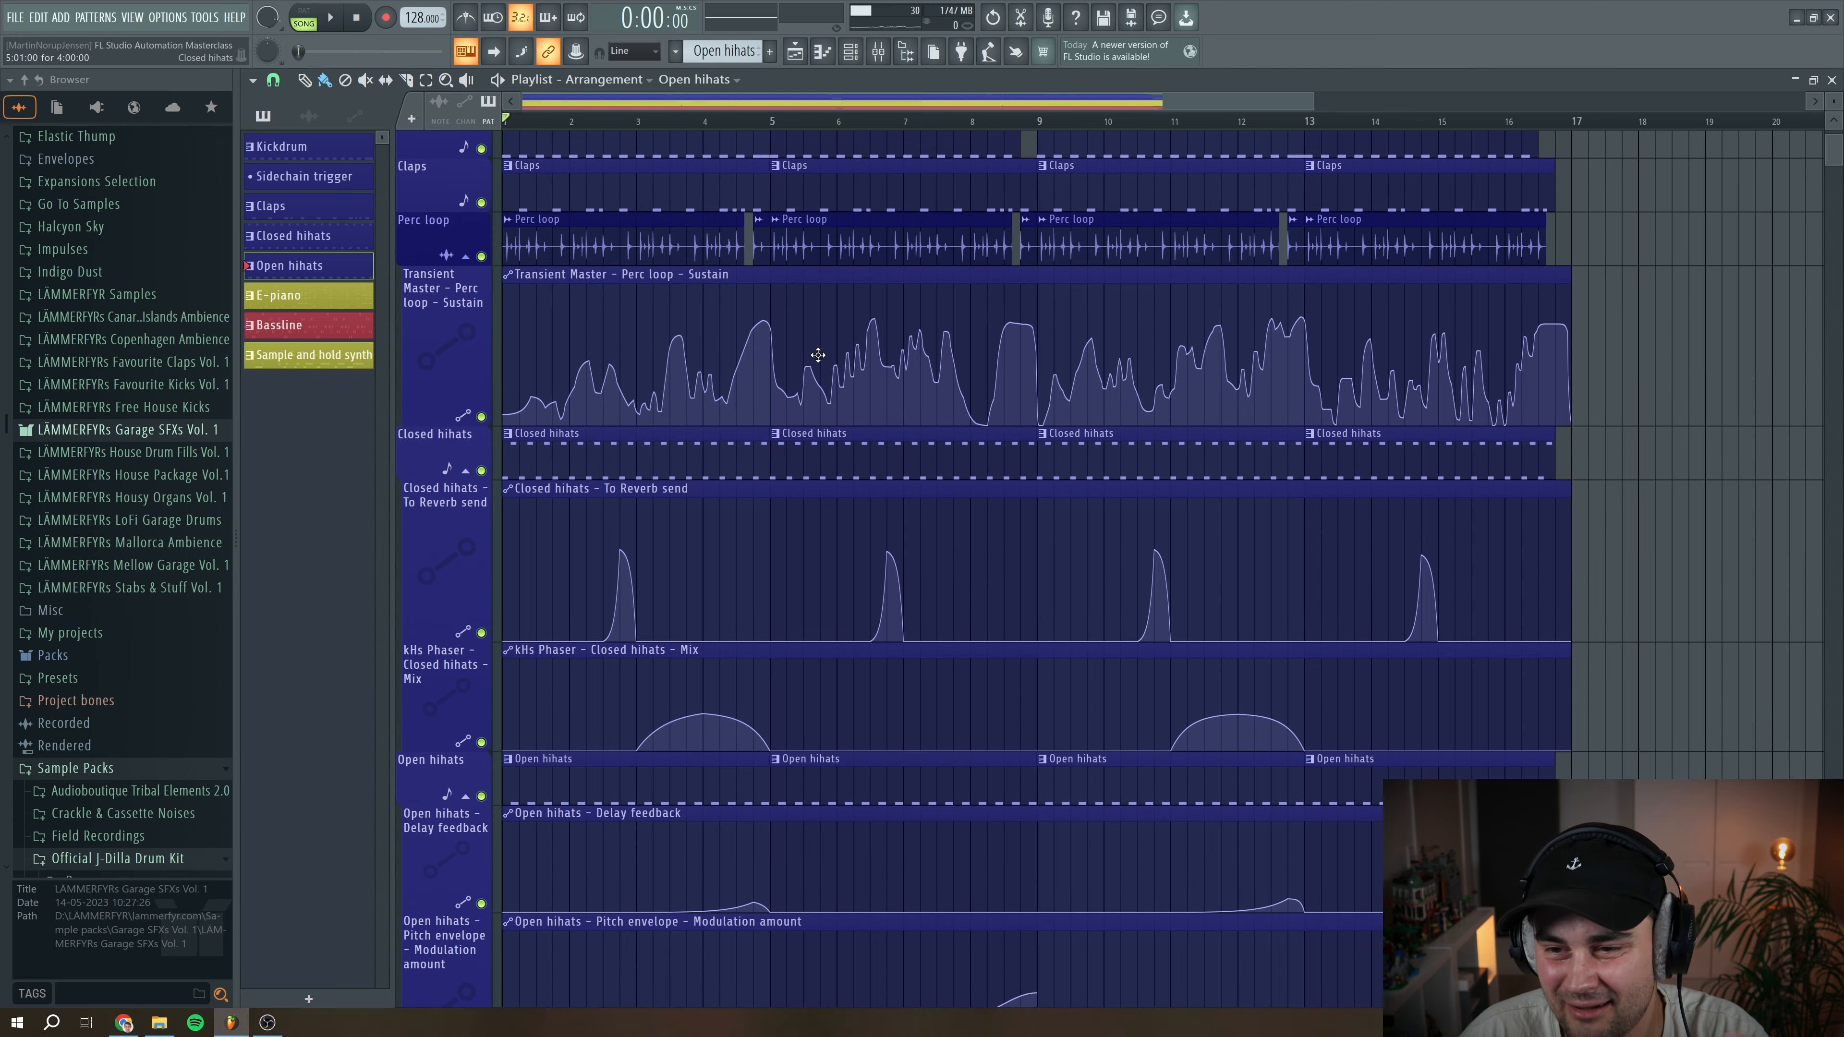
scroll(835, 334, down, 4)
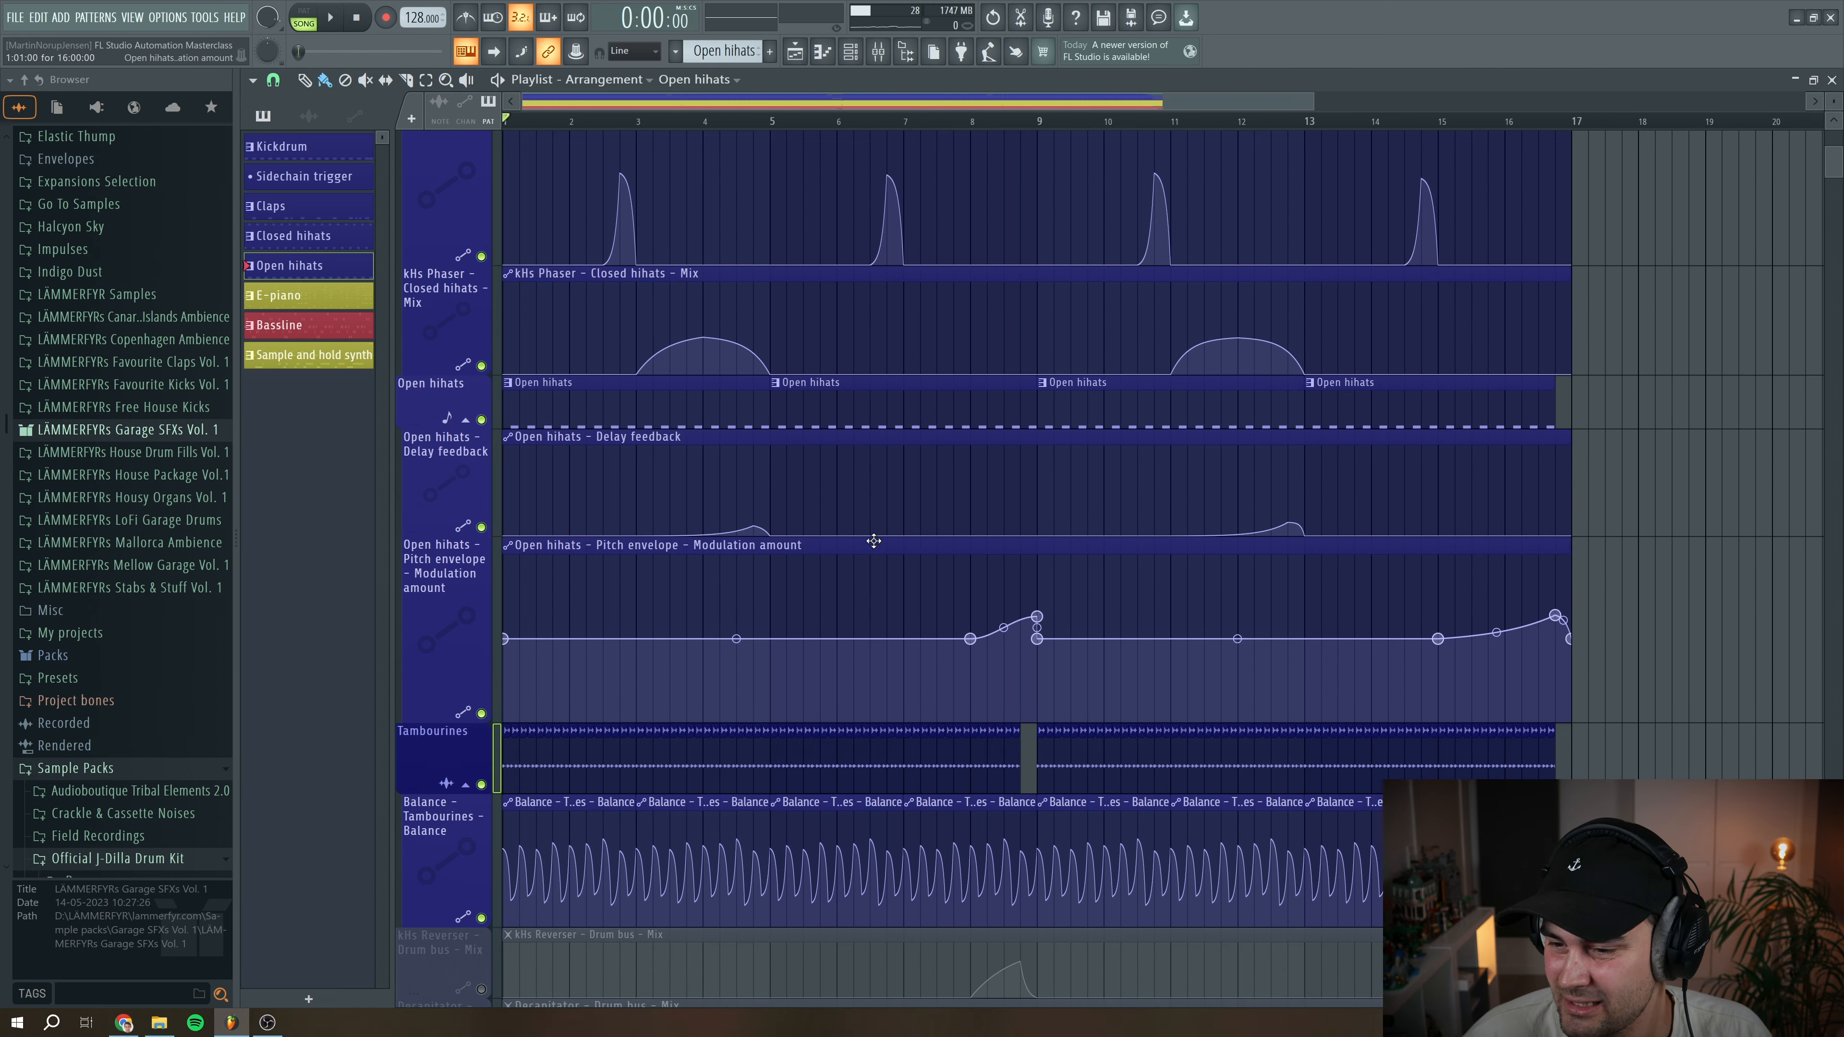
scroll(808, 562, down, 3)
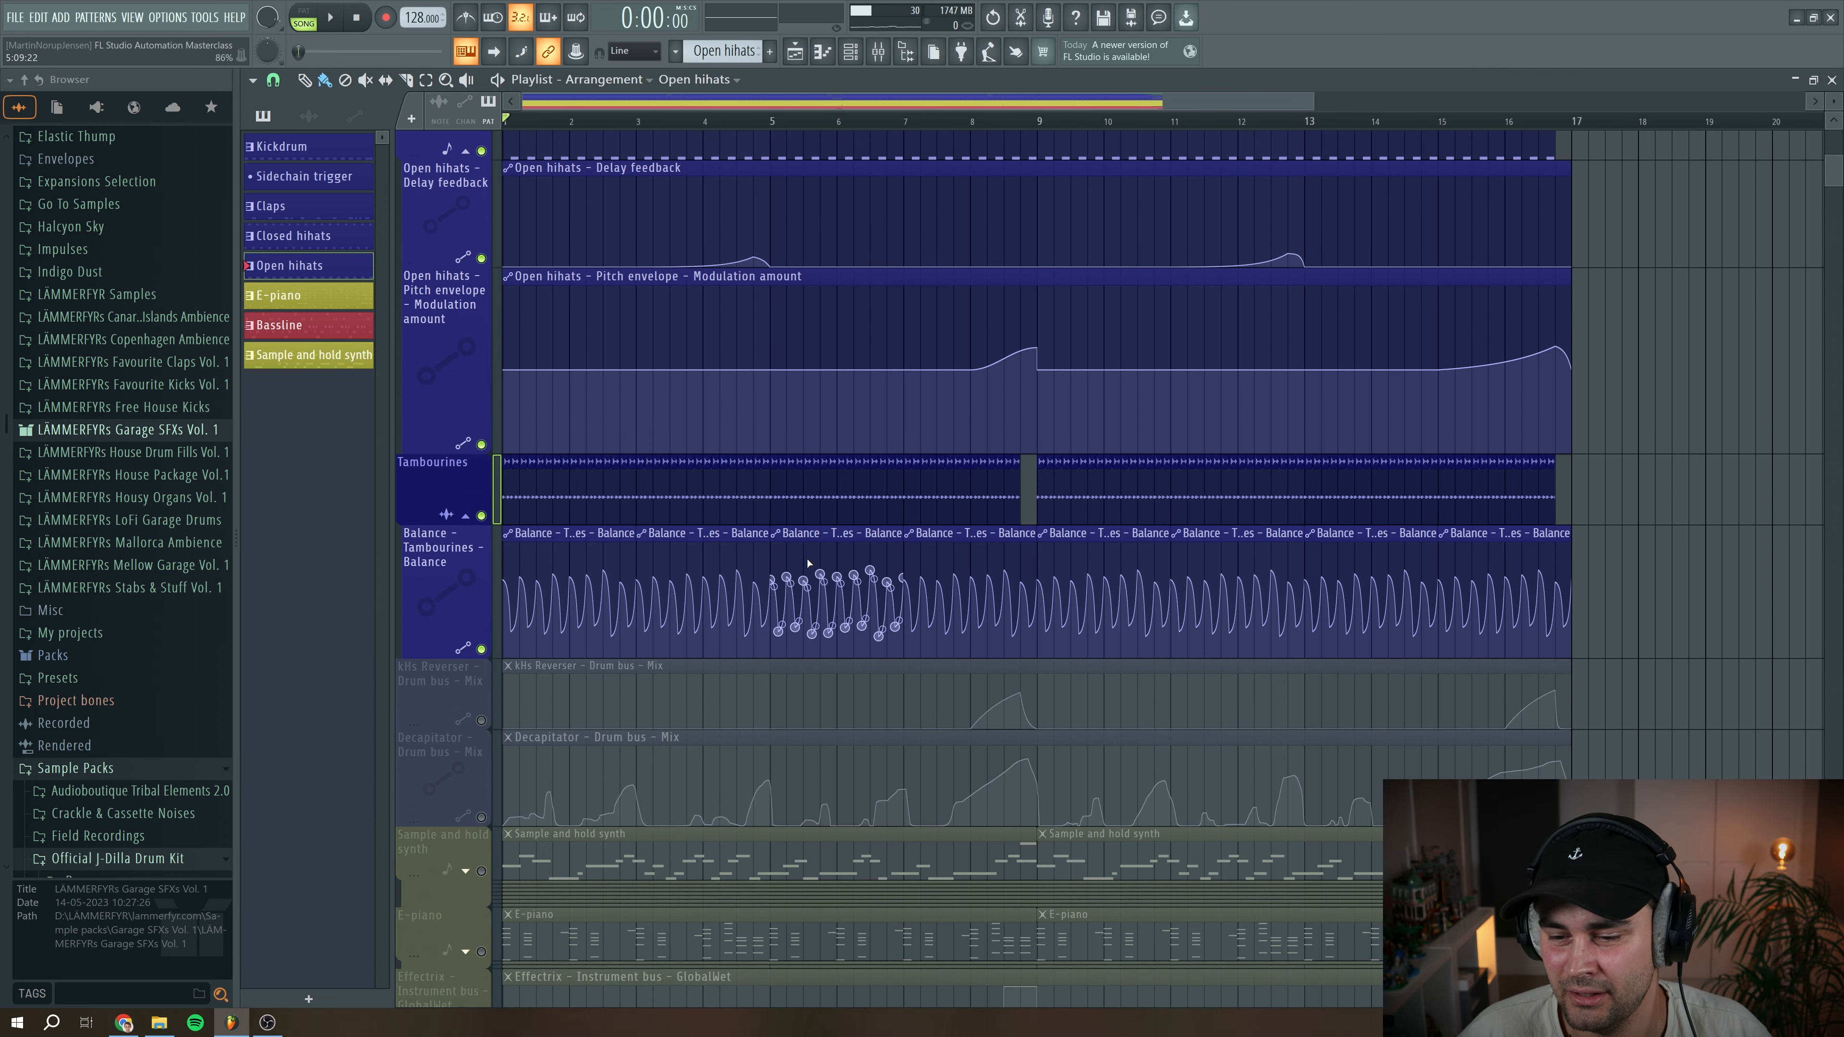
click(491, 718)
scroll(614, 737, down, 3)
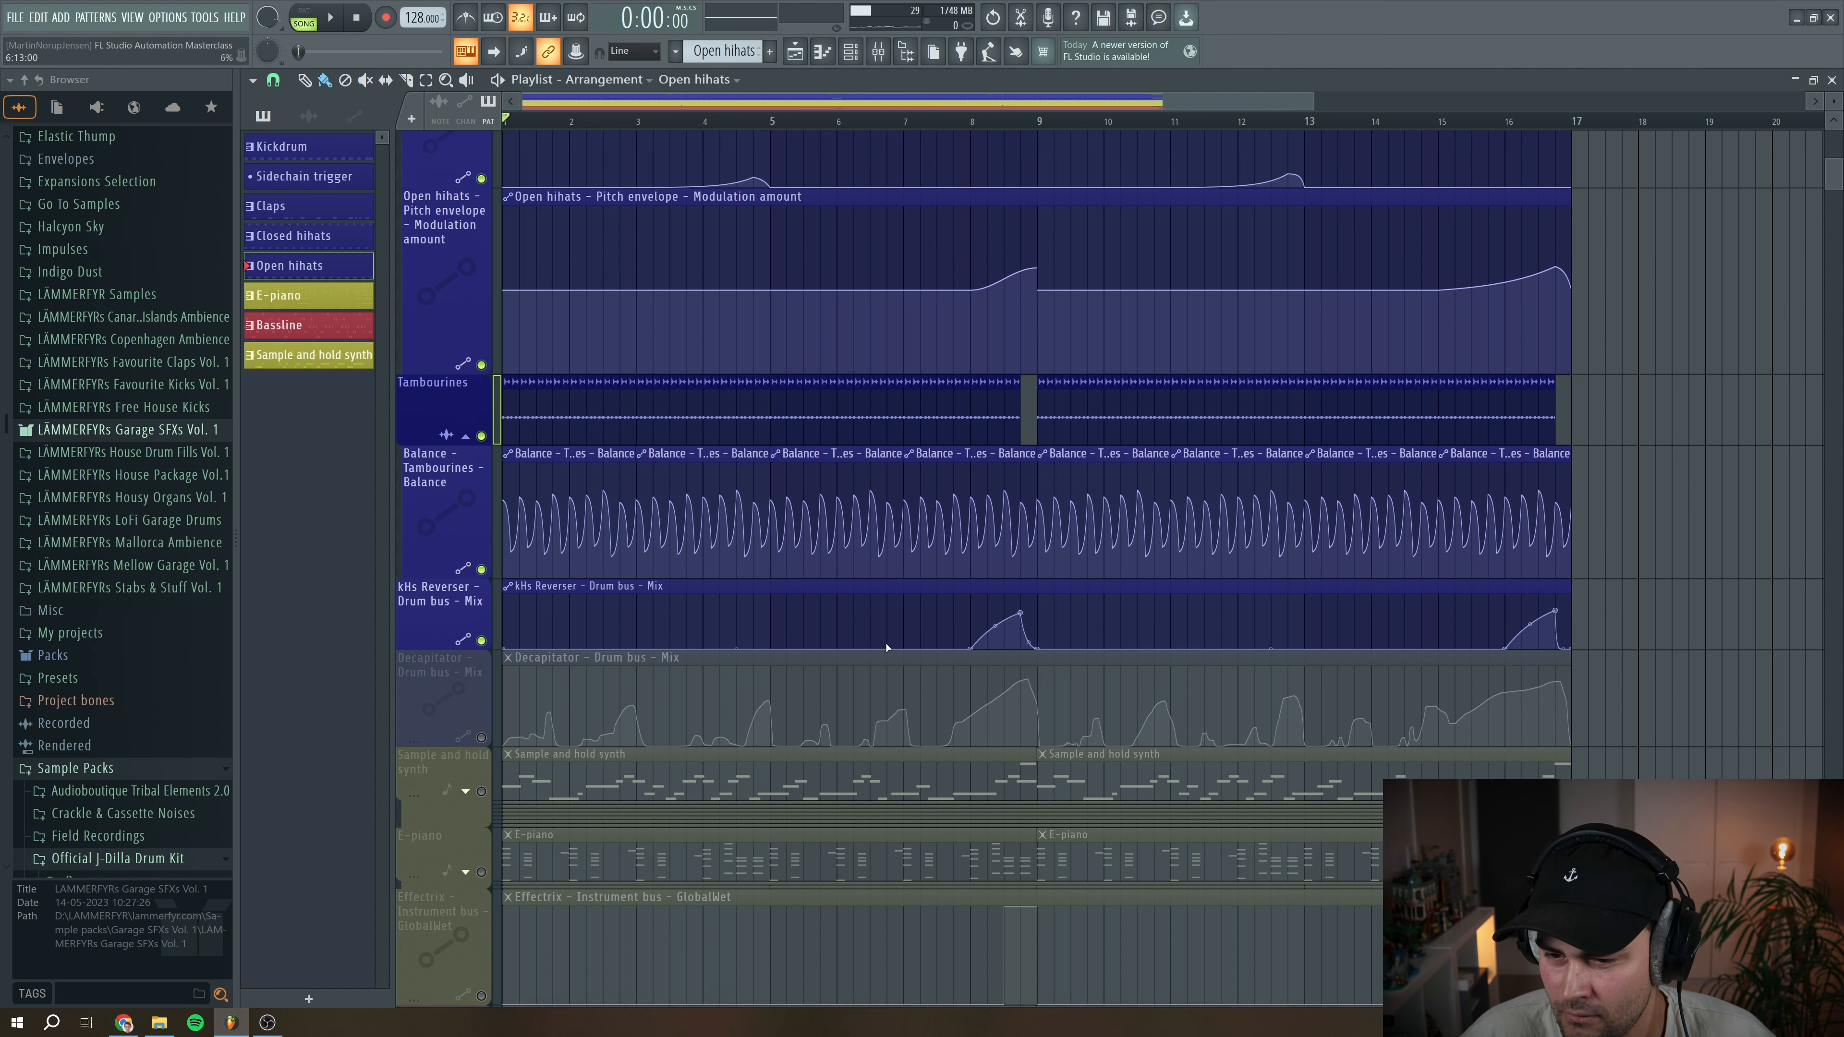
Audition the first rise of the kHs Reverser mix automation by playing from bar 8
click(976, 122)
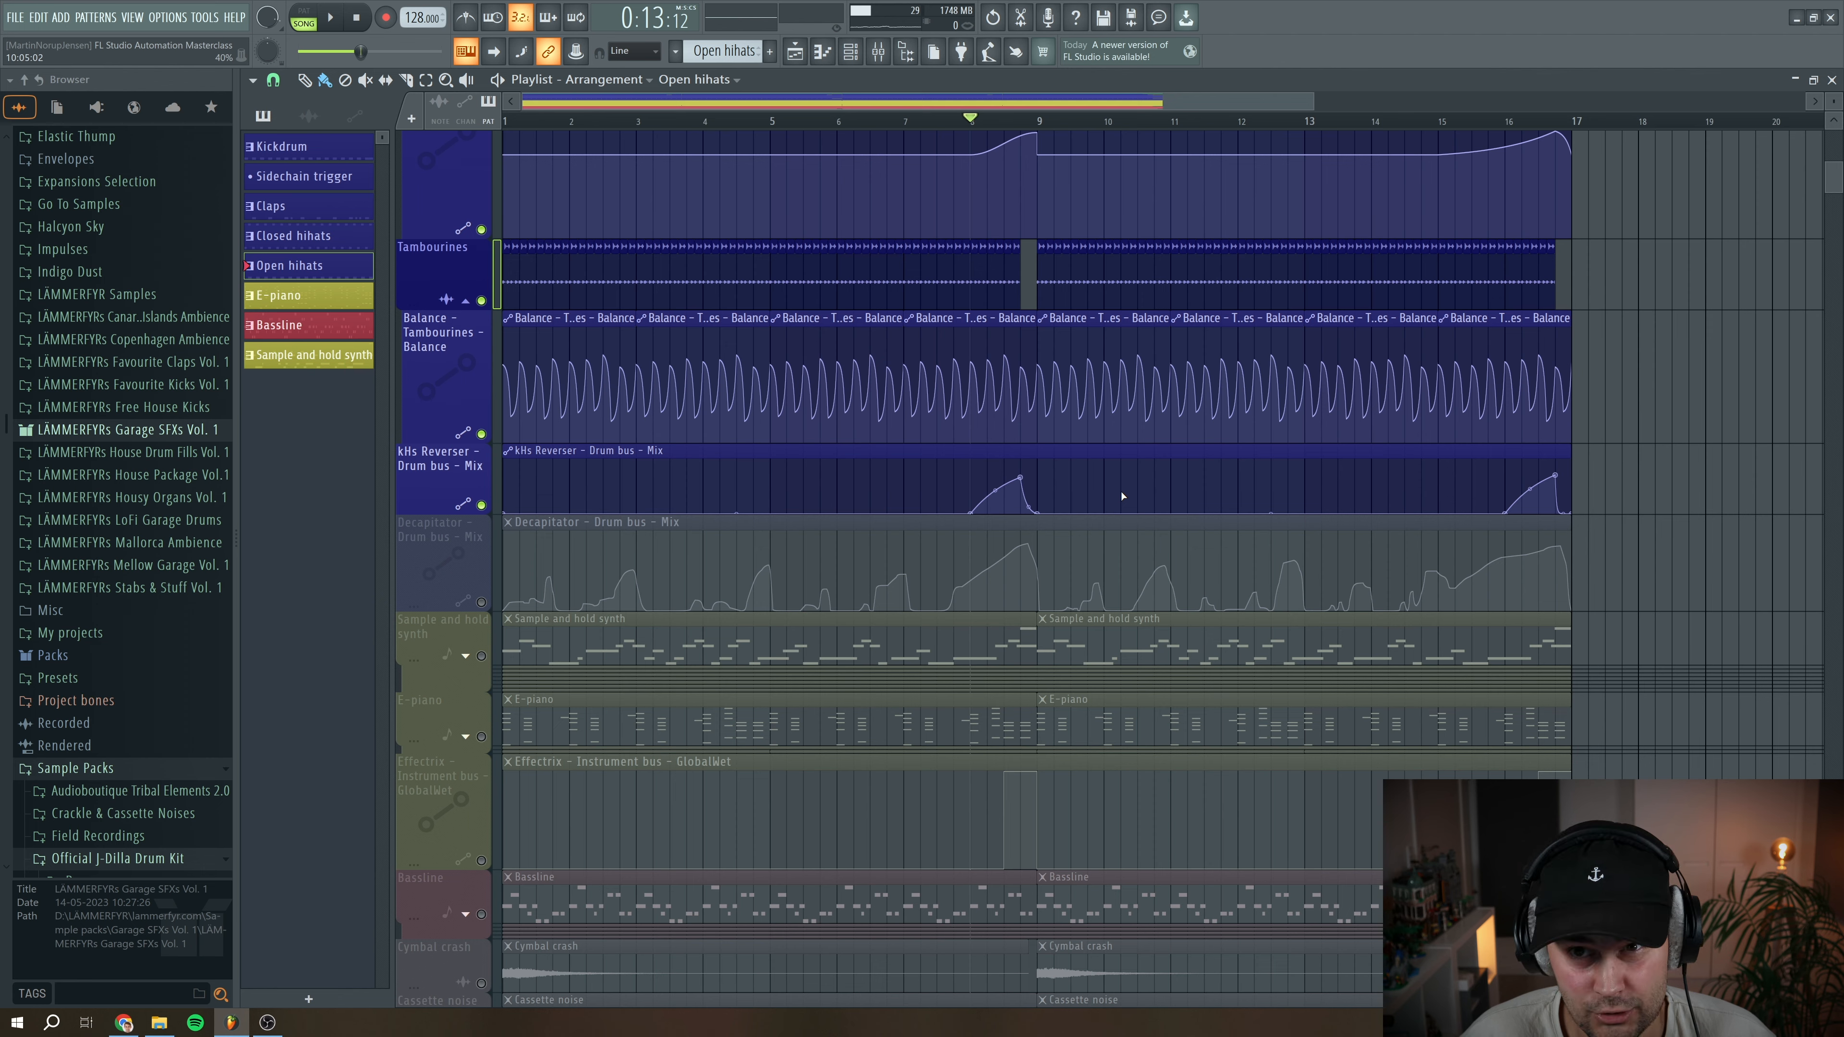
scroll(799, 502, up, 15)
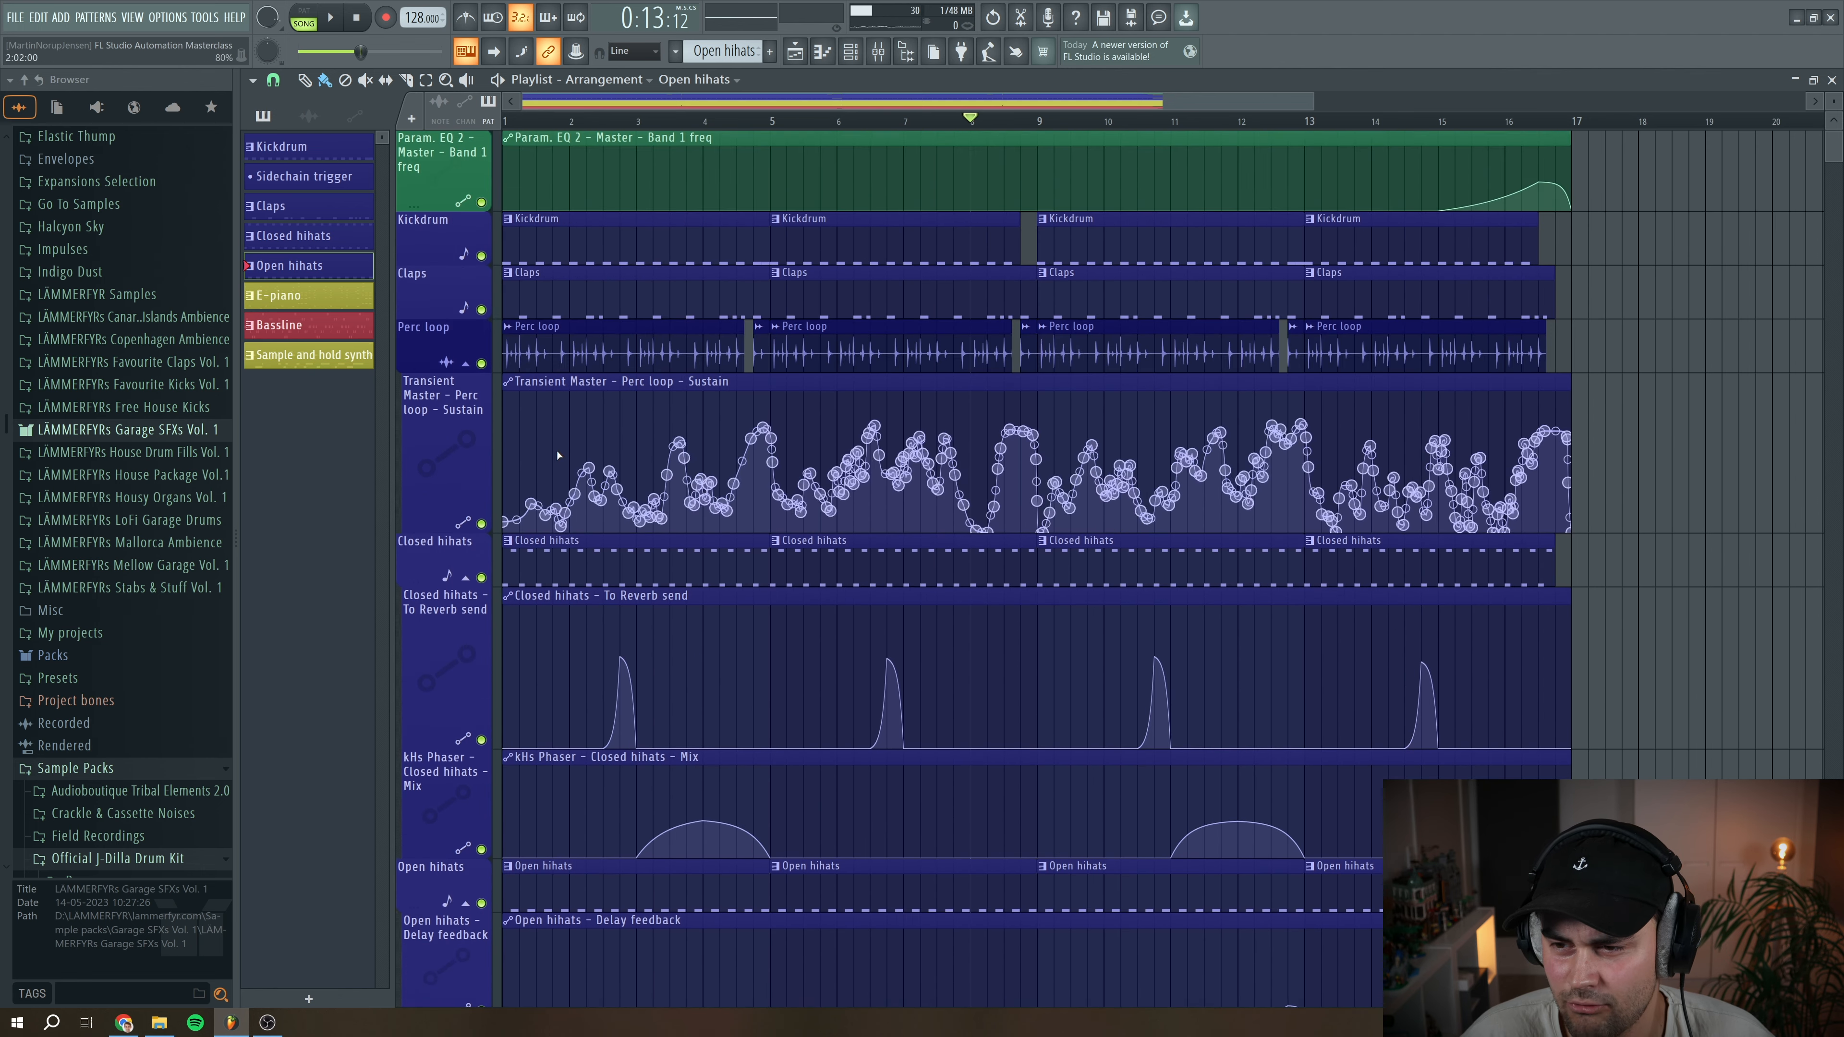
scroll(990, 217, down, 15)
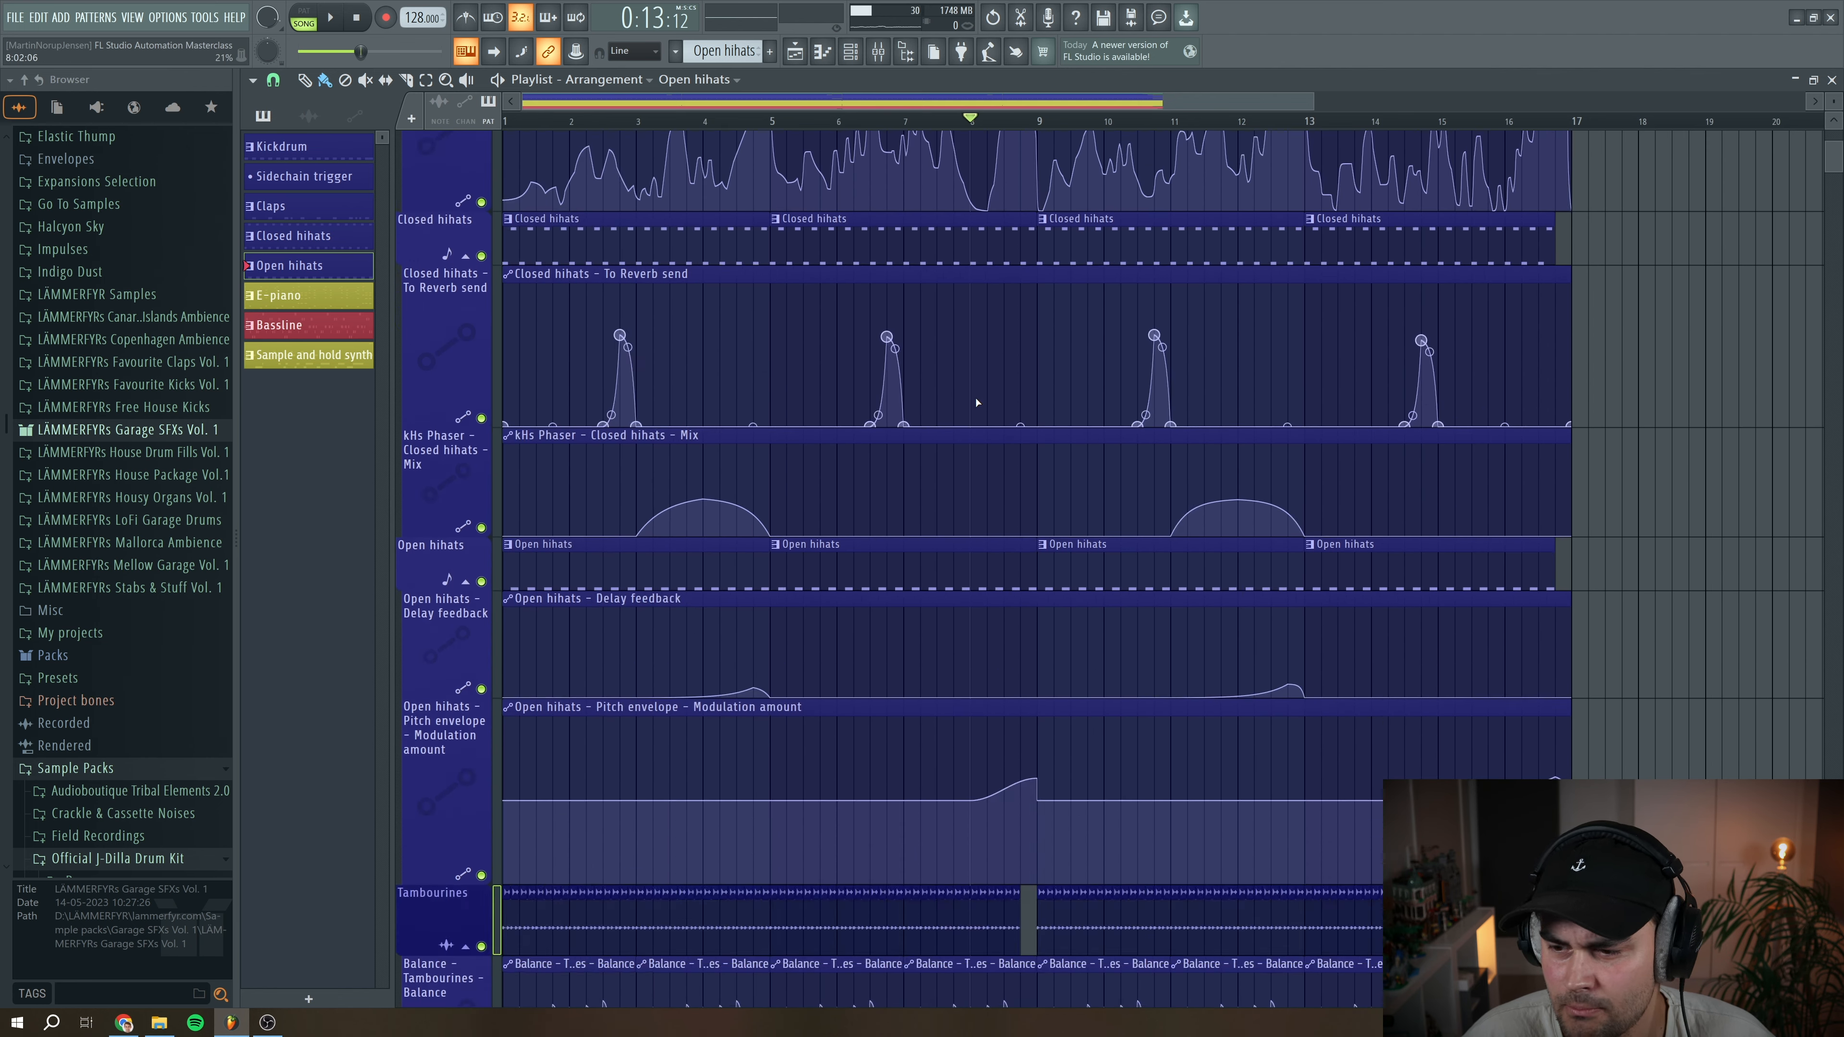
key(space)
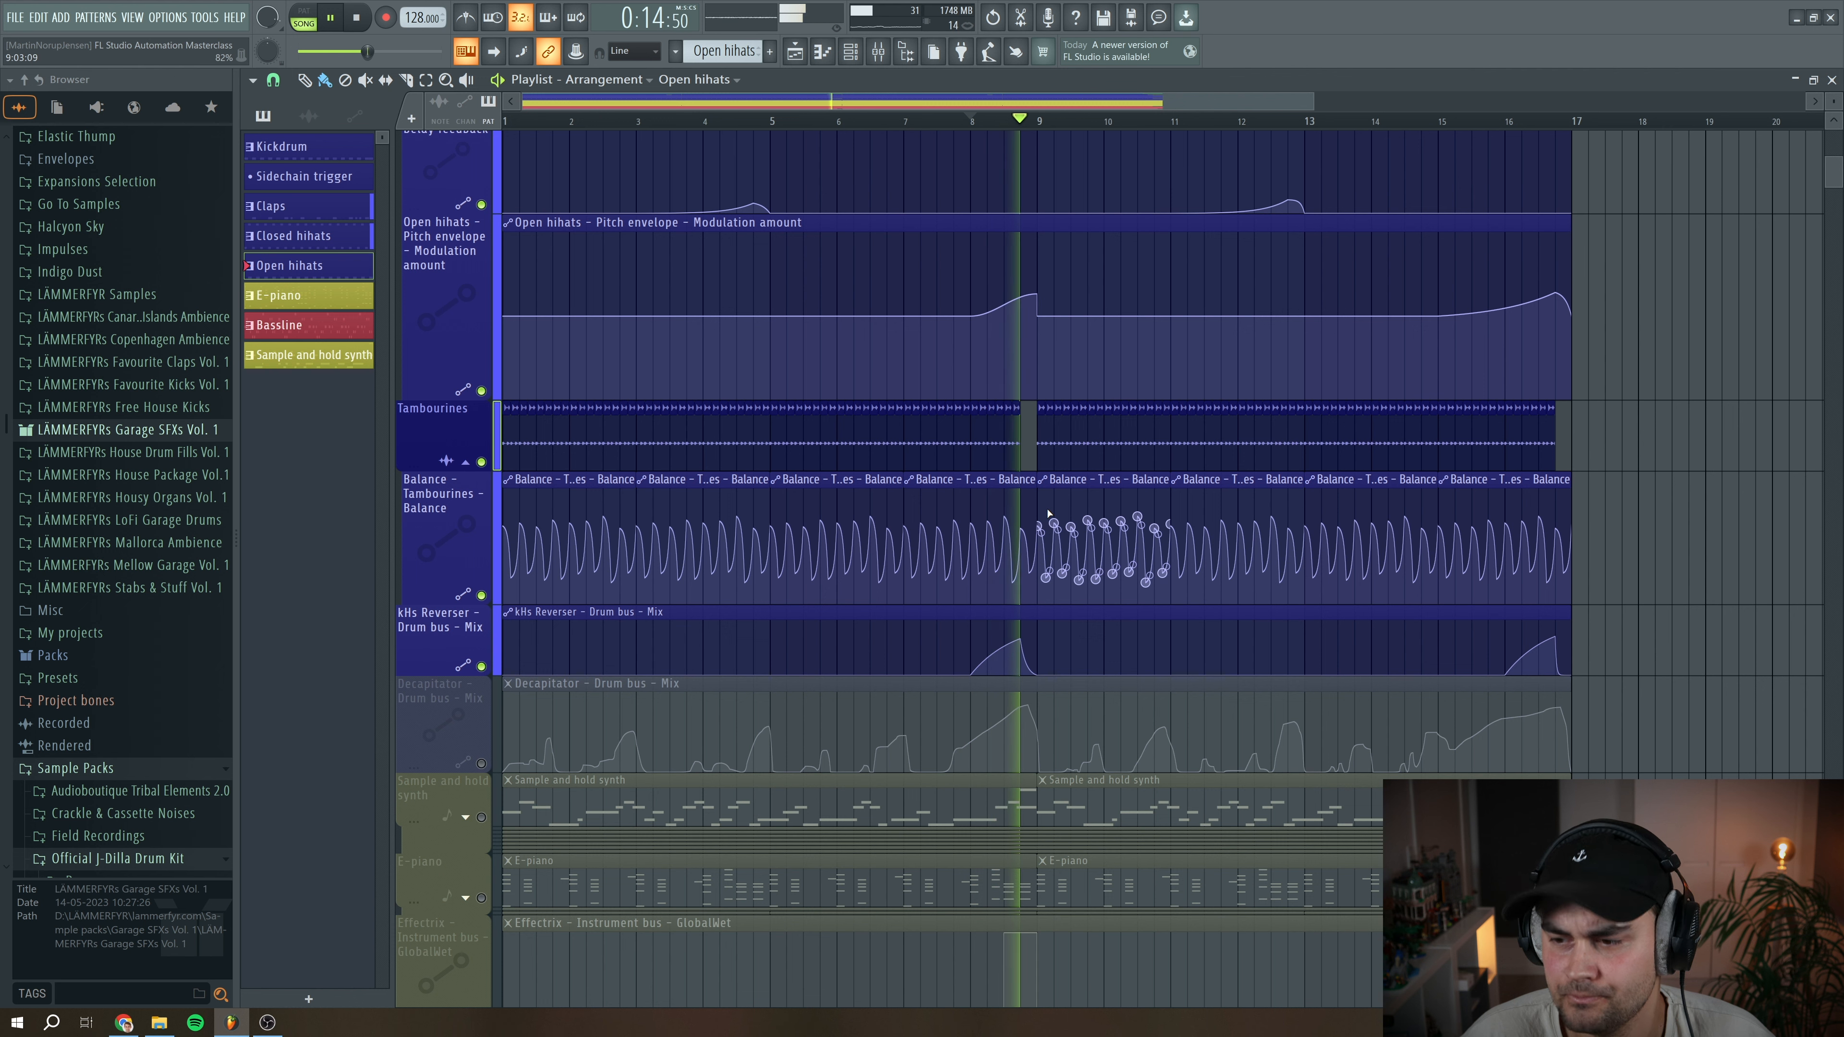
key(space)
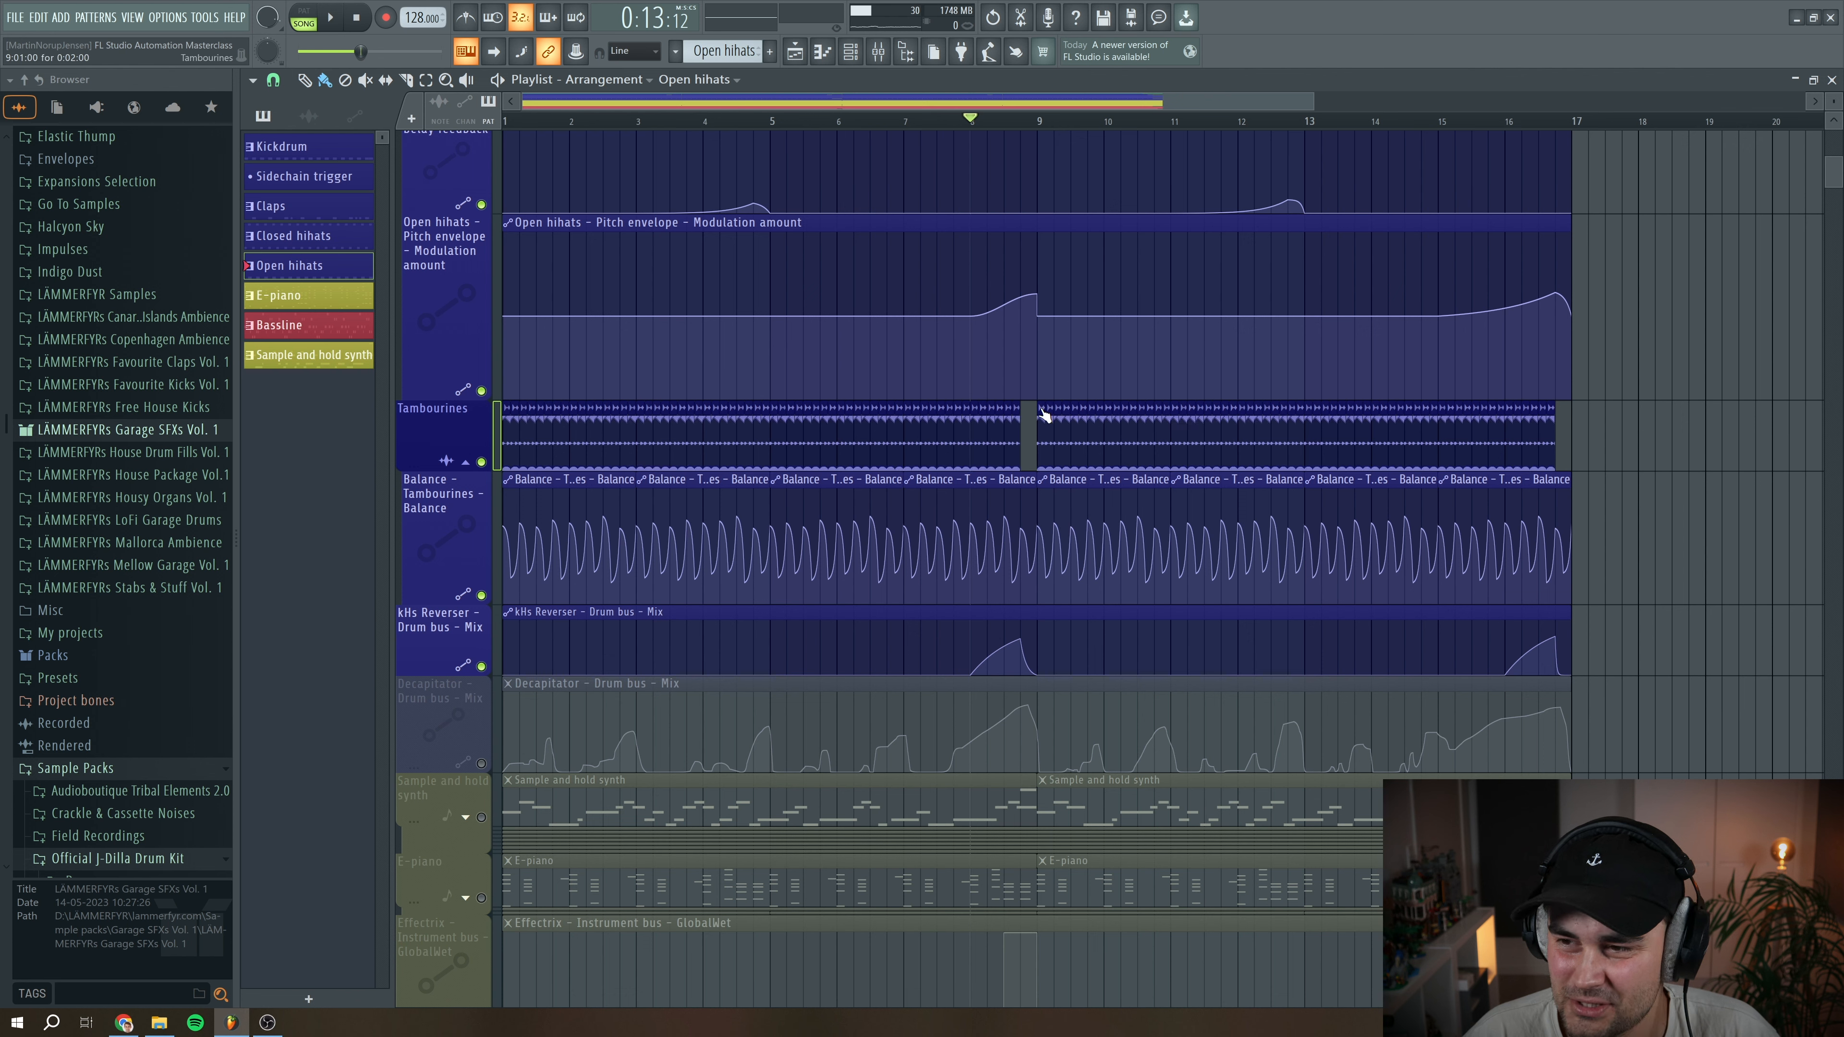
Examine the kHs Reverser's Mix knob on the Drum bus during playback from bar 8, and close the effect and mixer
click(878, 51)
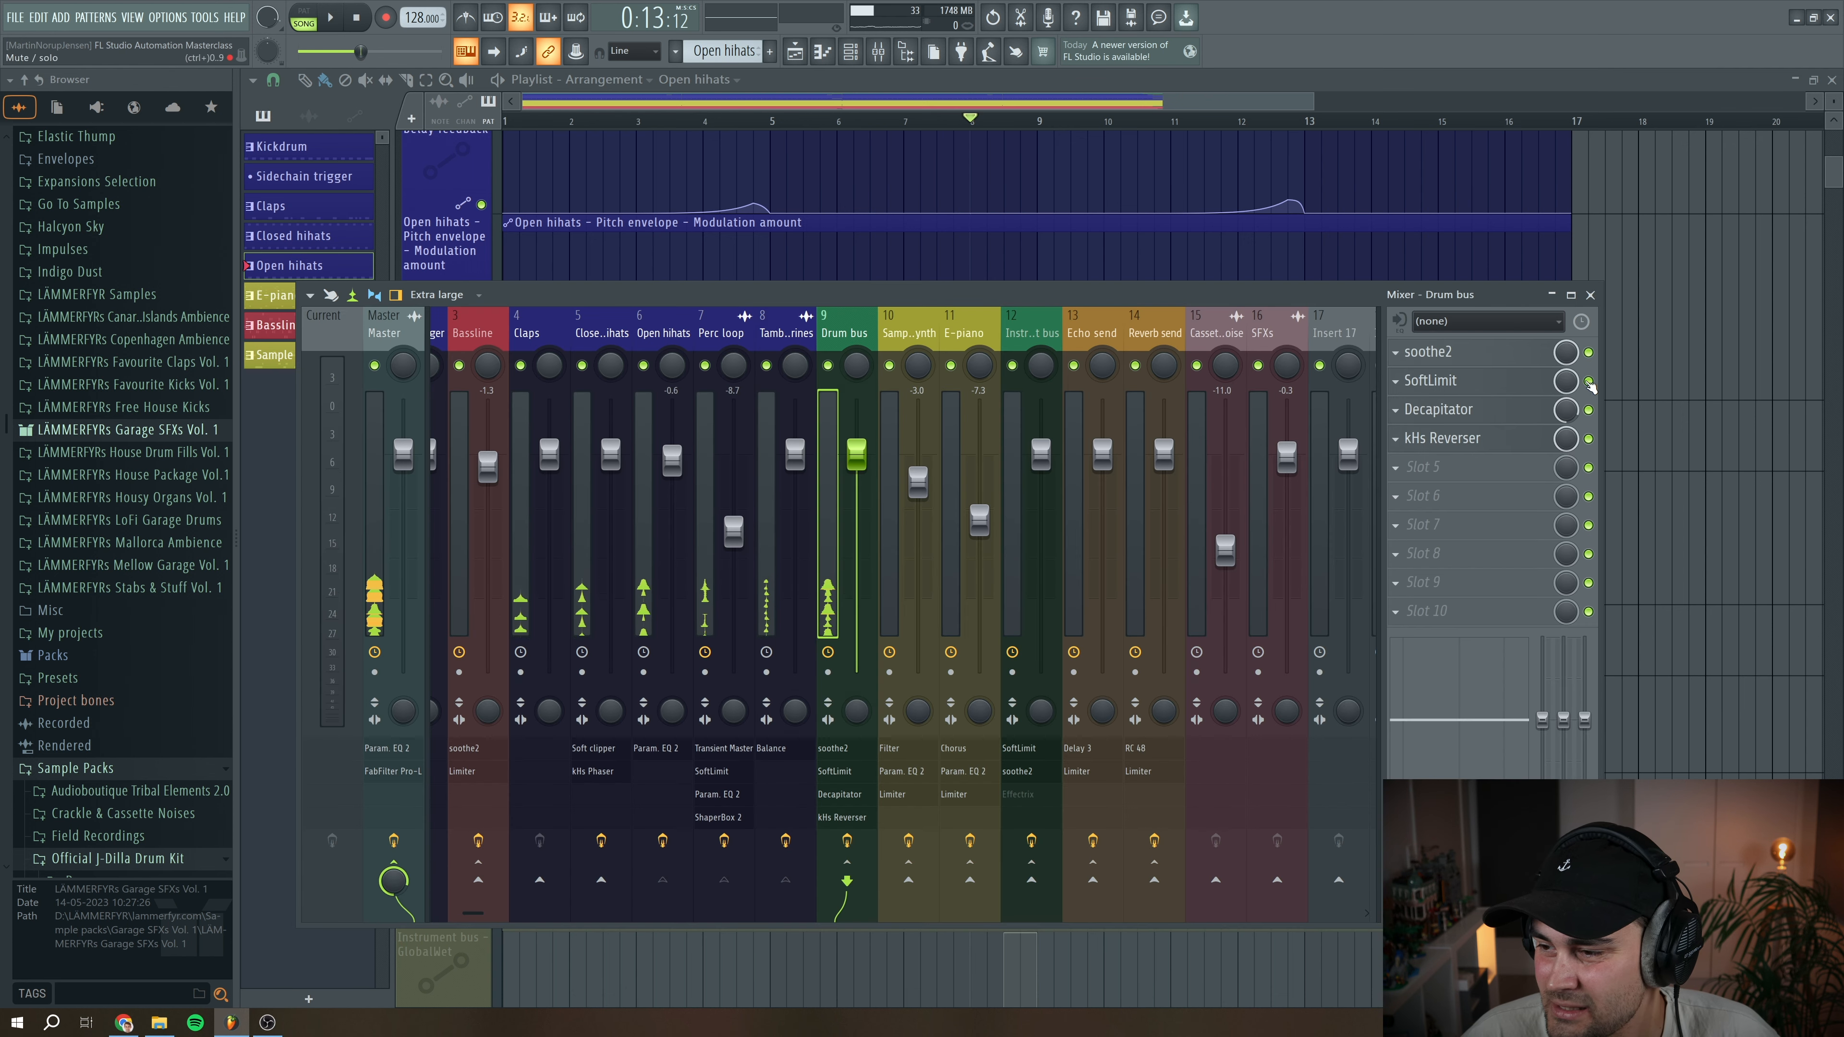
click(1503, 443)
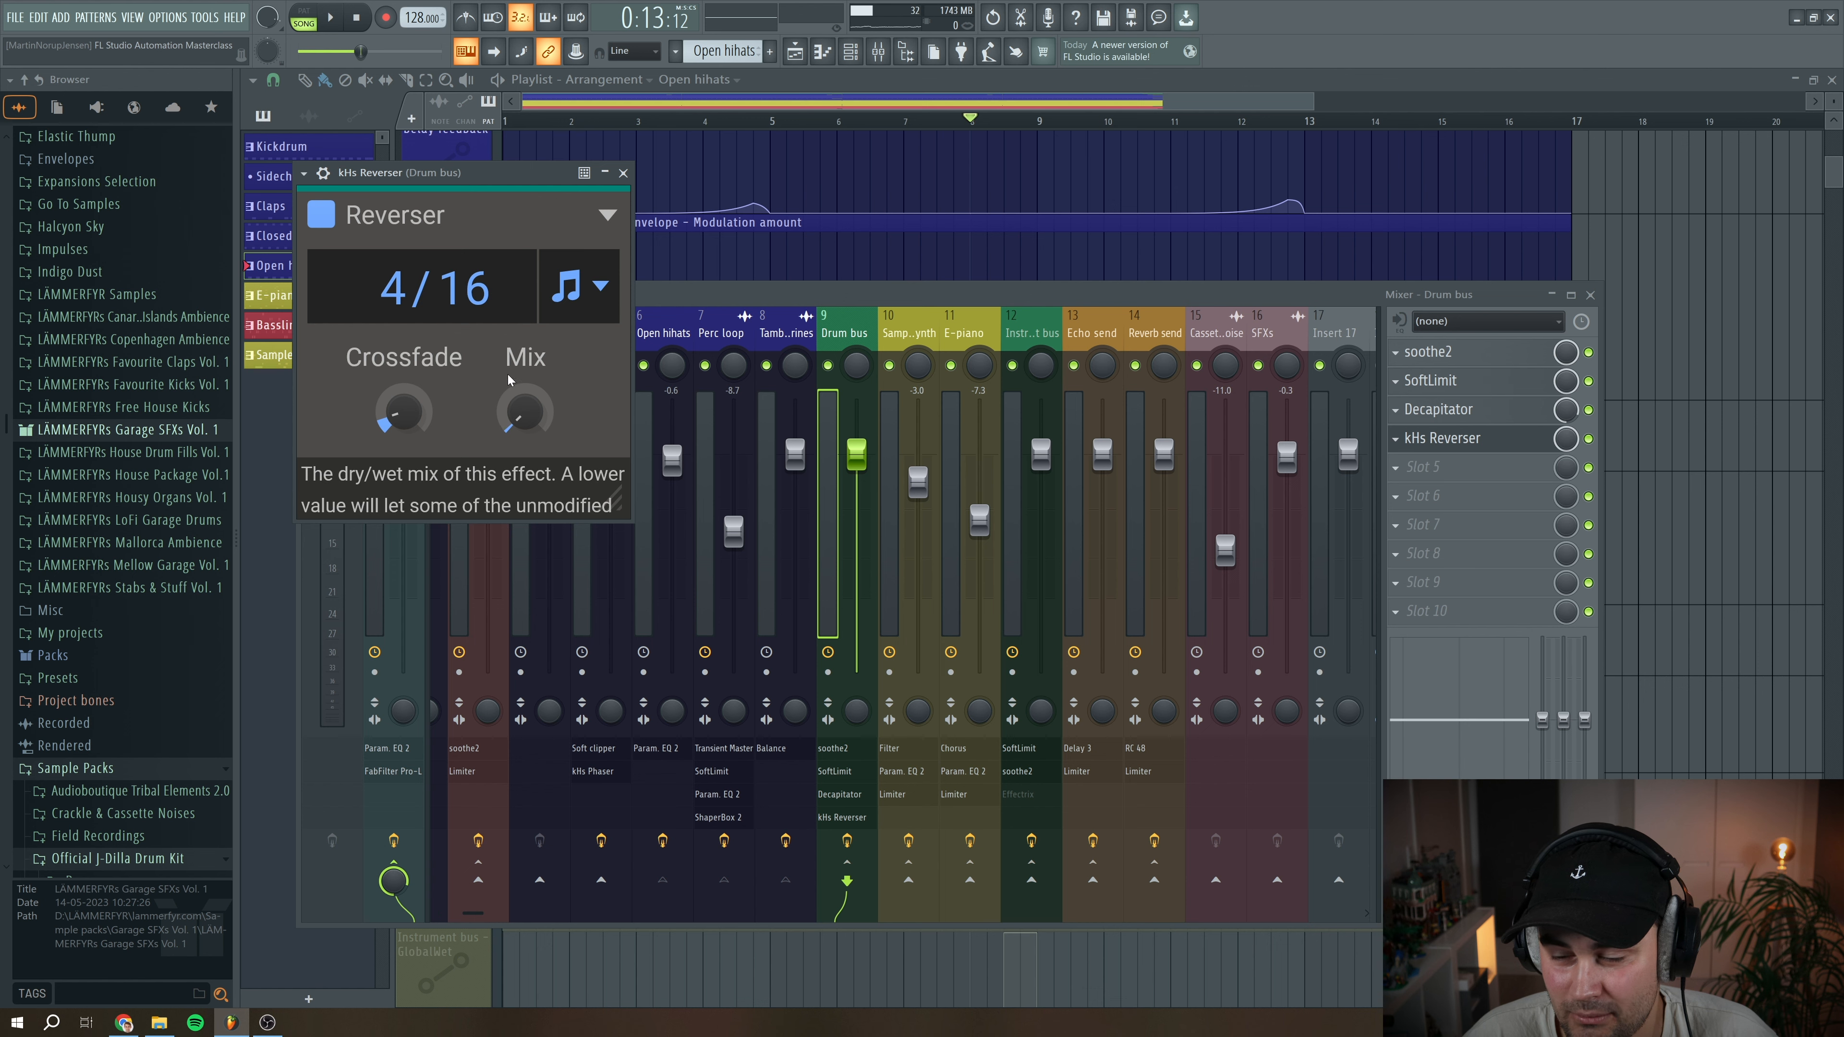
click(331, 18)
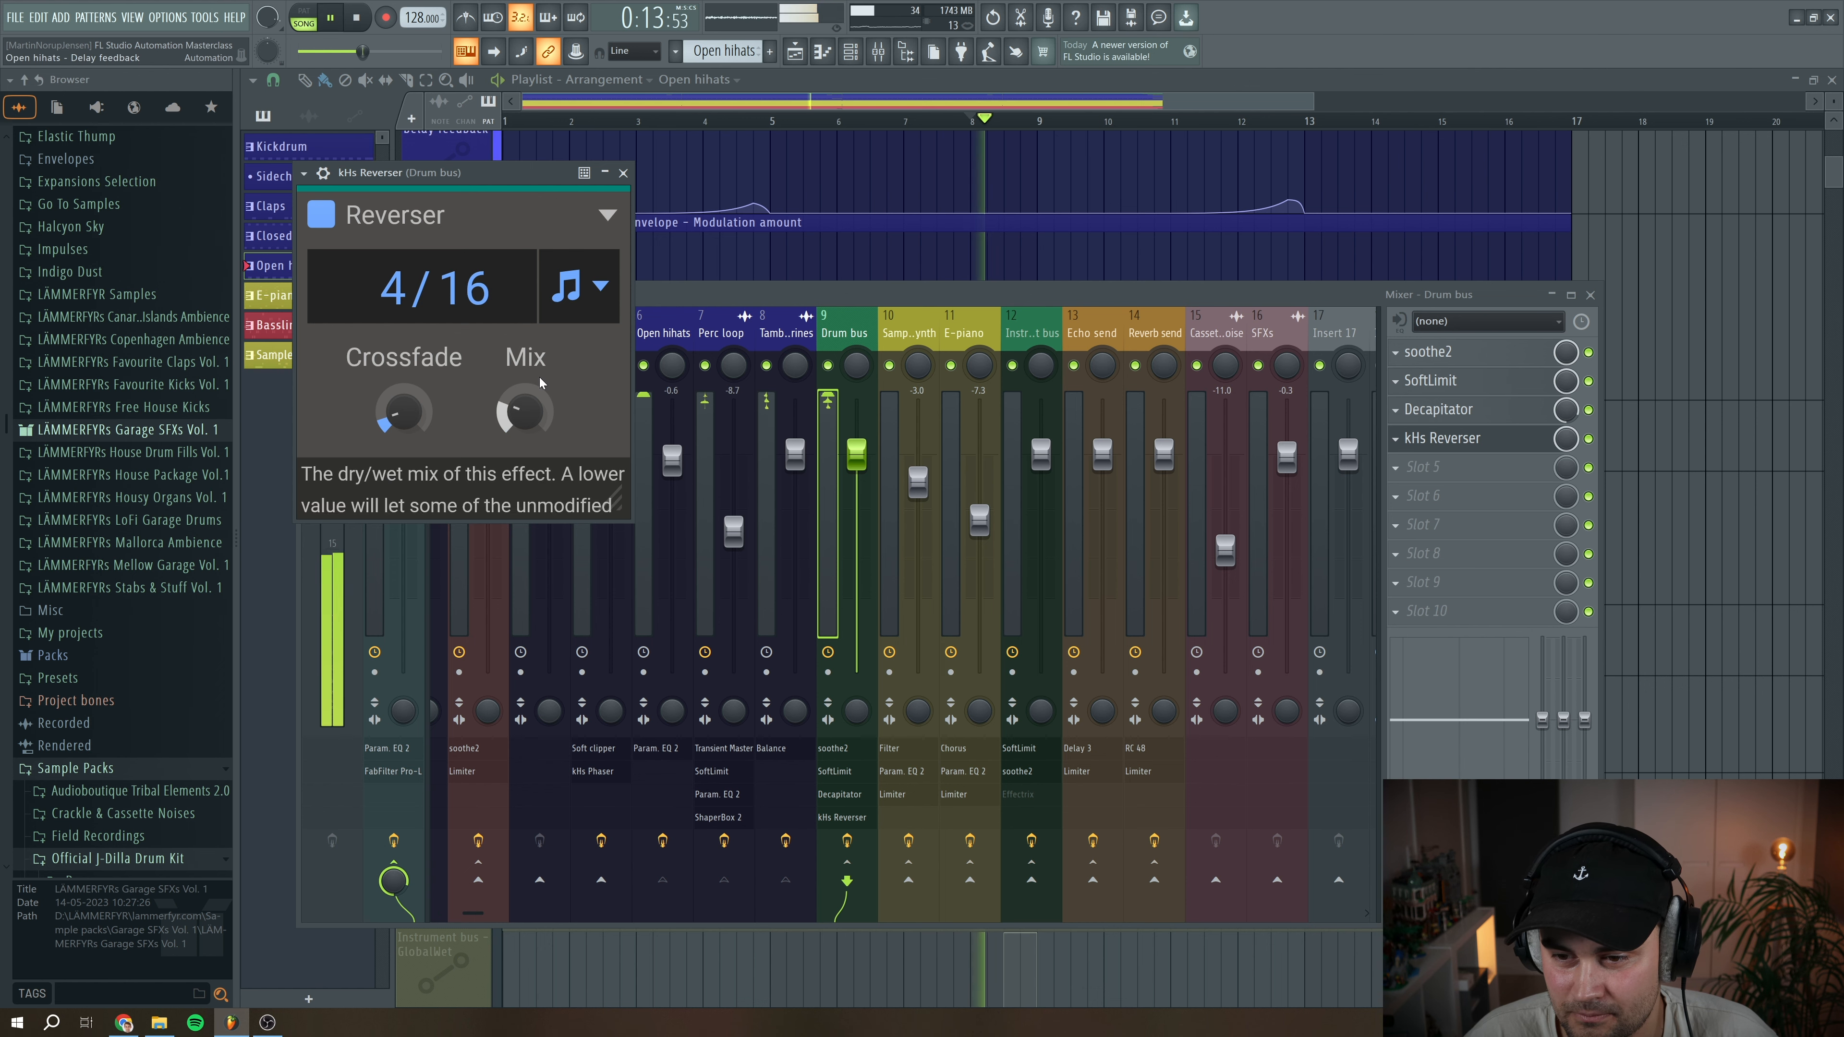
key(space)
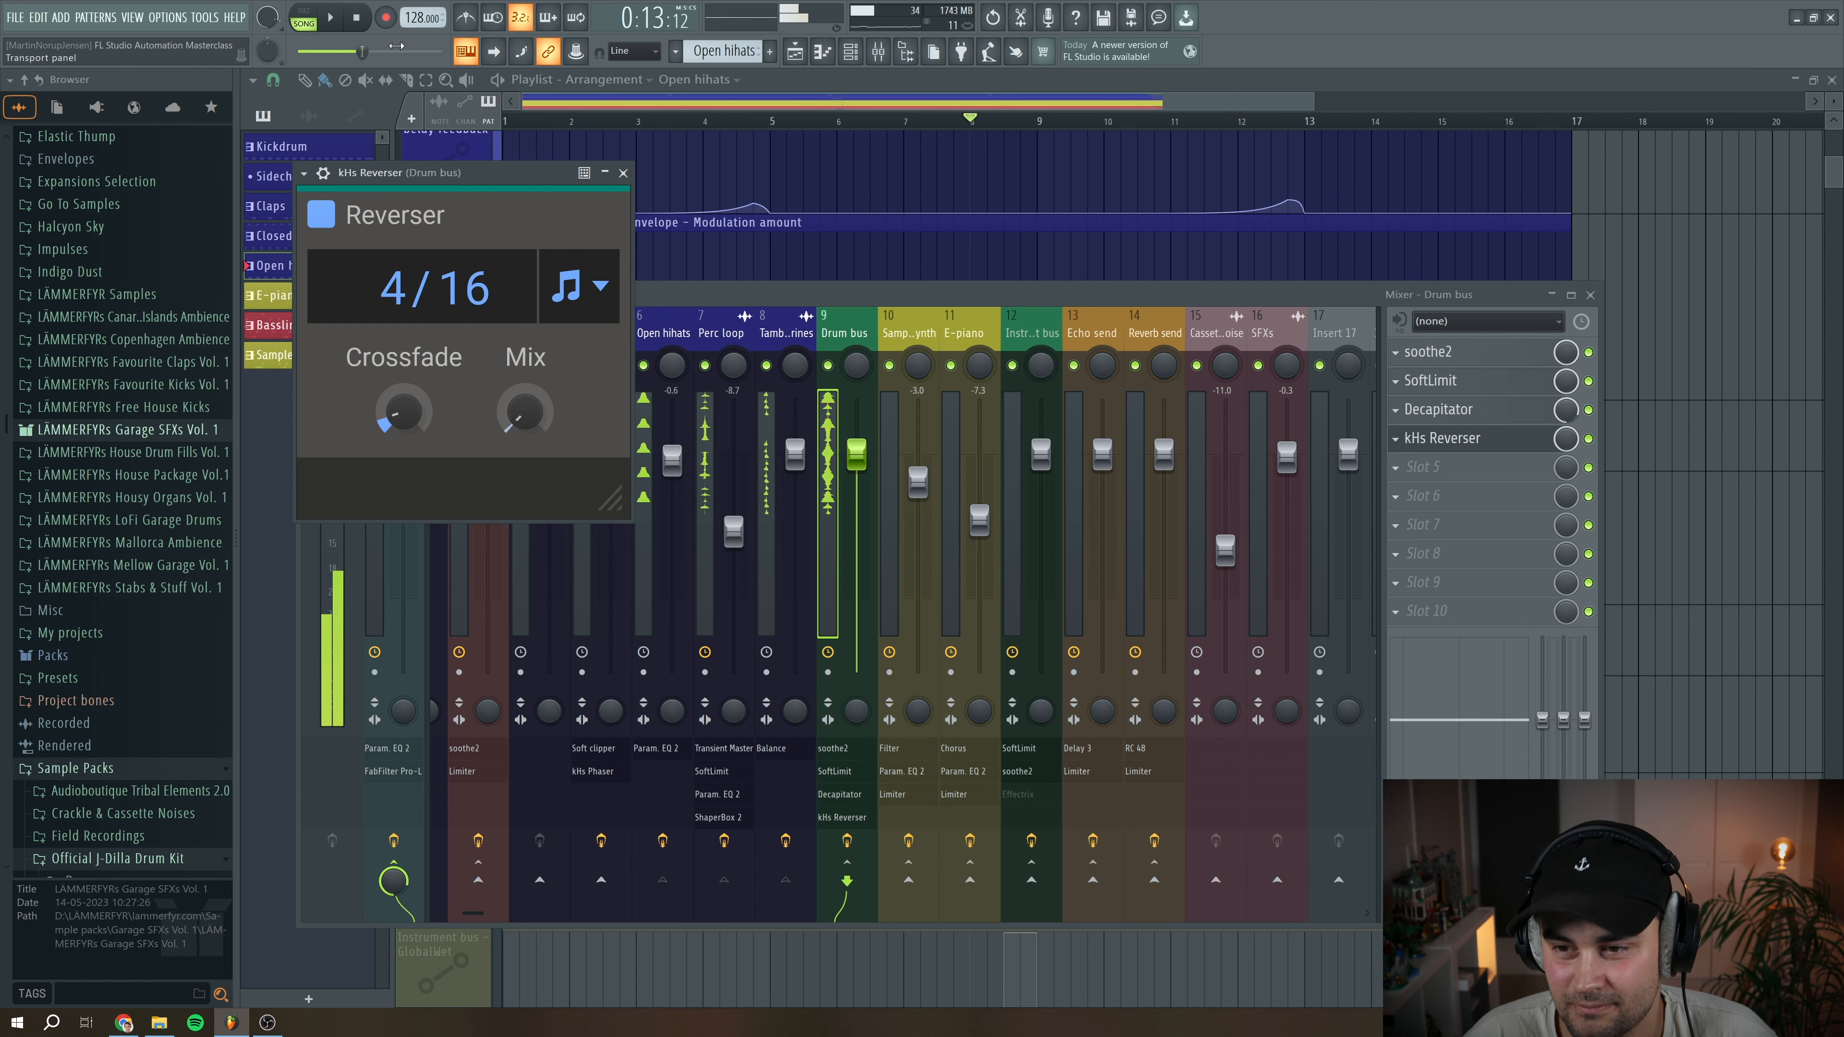
click(624, 174)
key(F9)
Unmute the Decapitator - Drum bus - Mix automation and examine the Decapitator effect on the Drum bus
scroll(494, 581, down, 2)
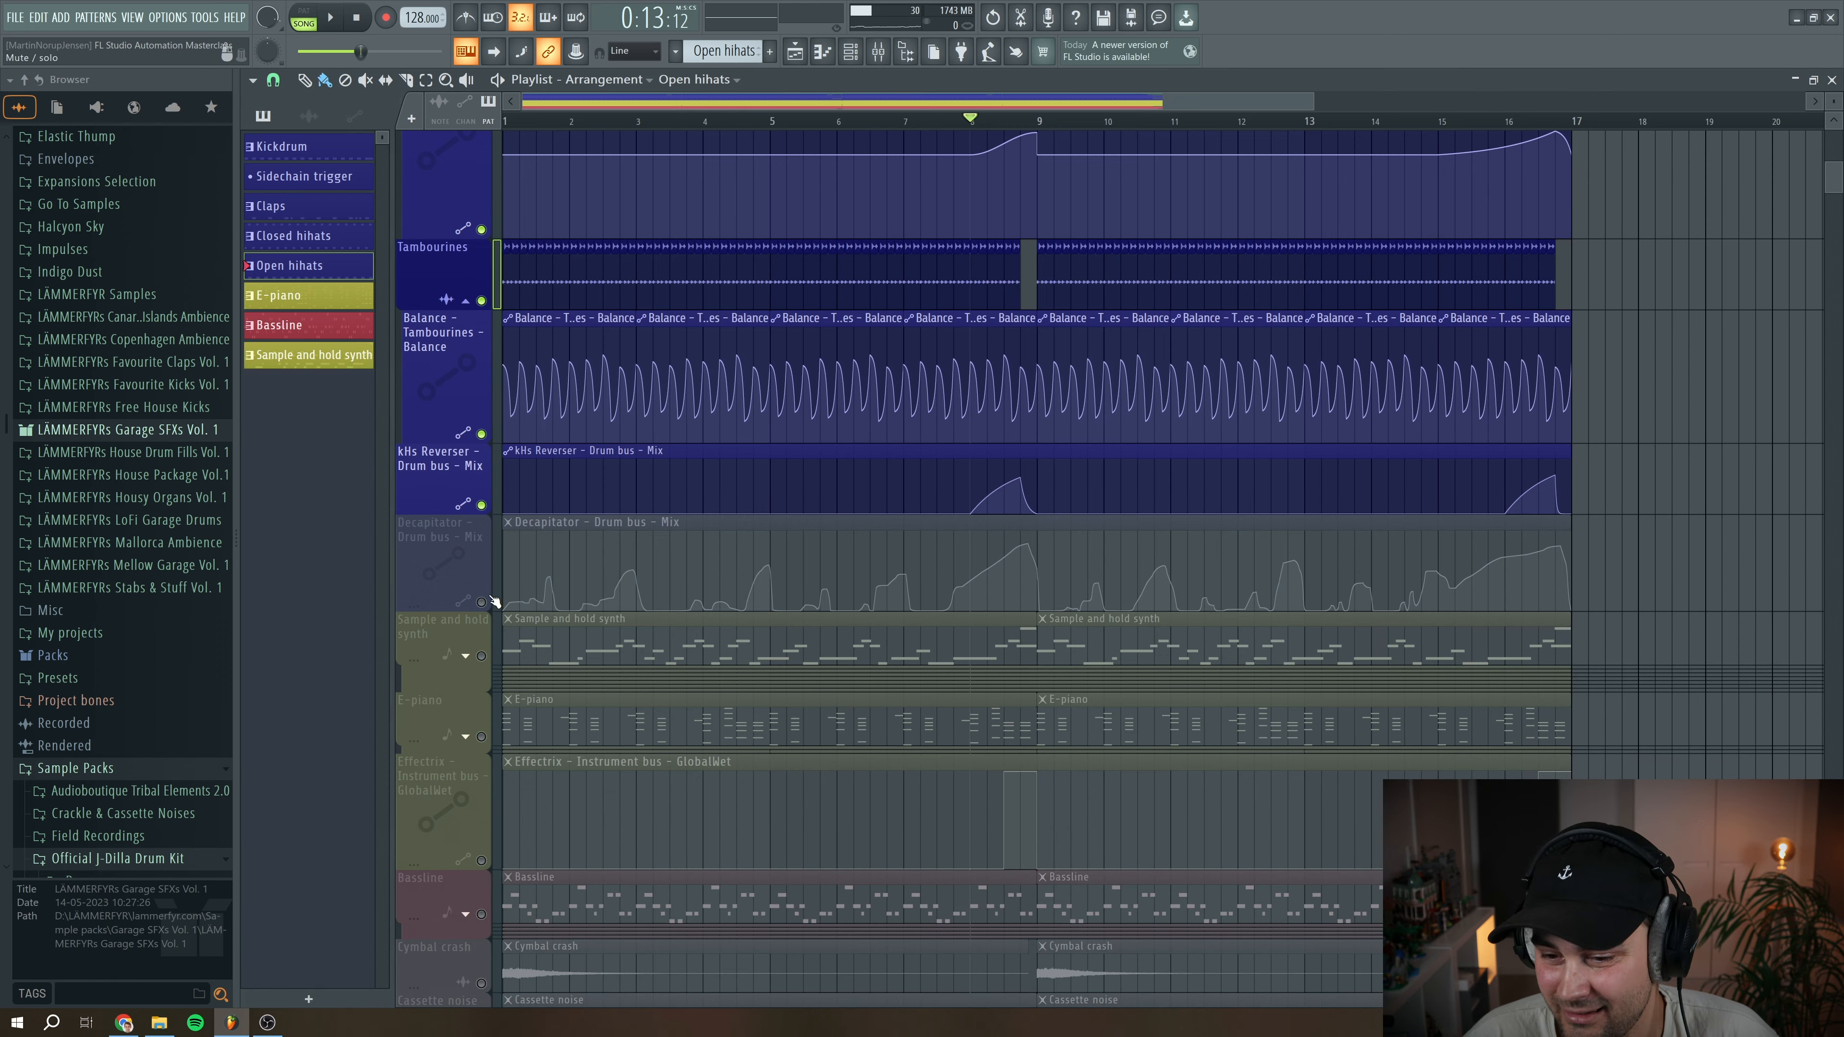
click(482, 601)
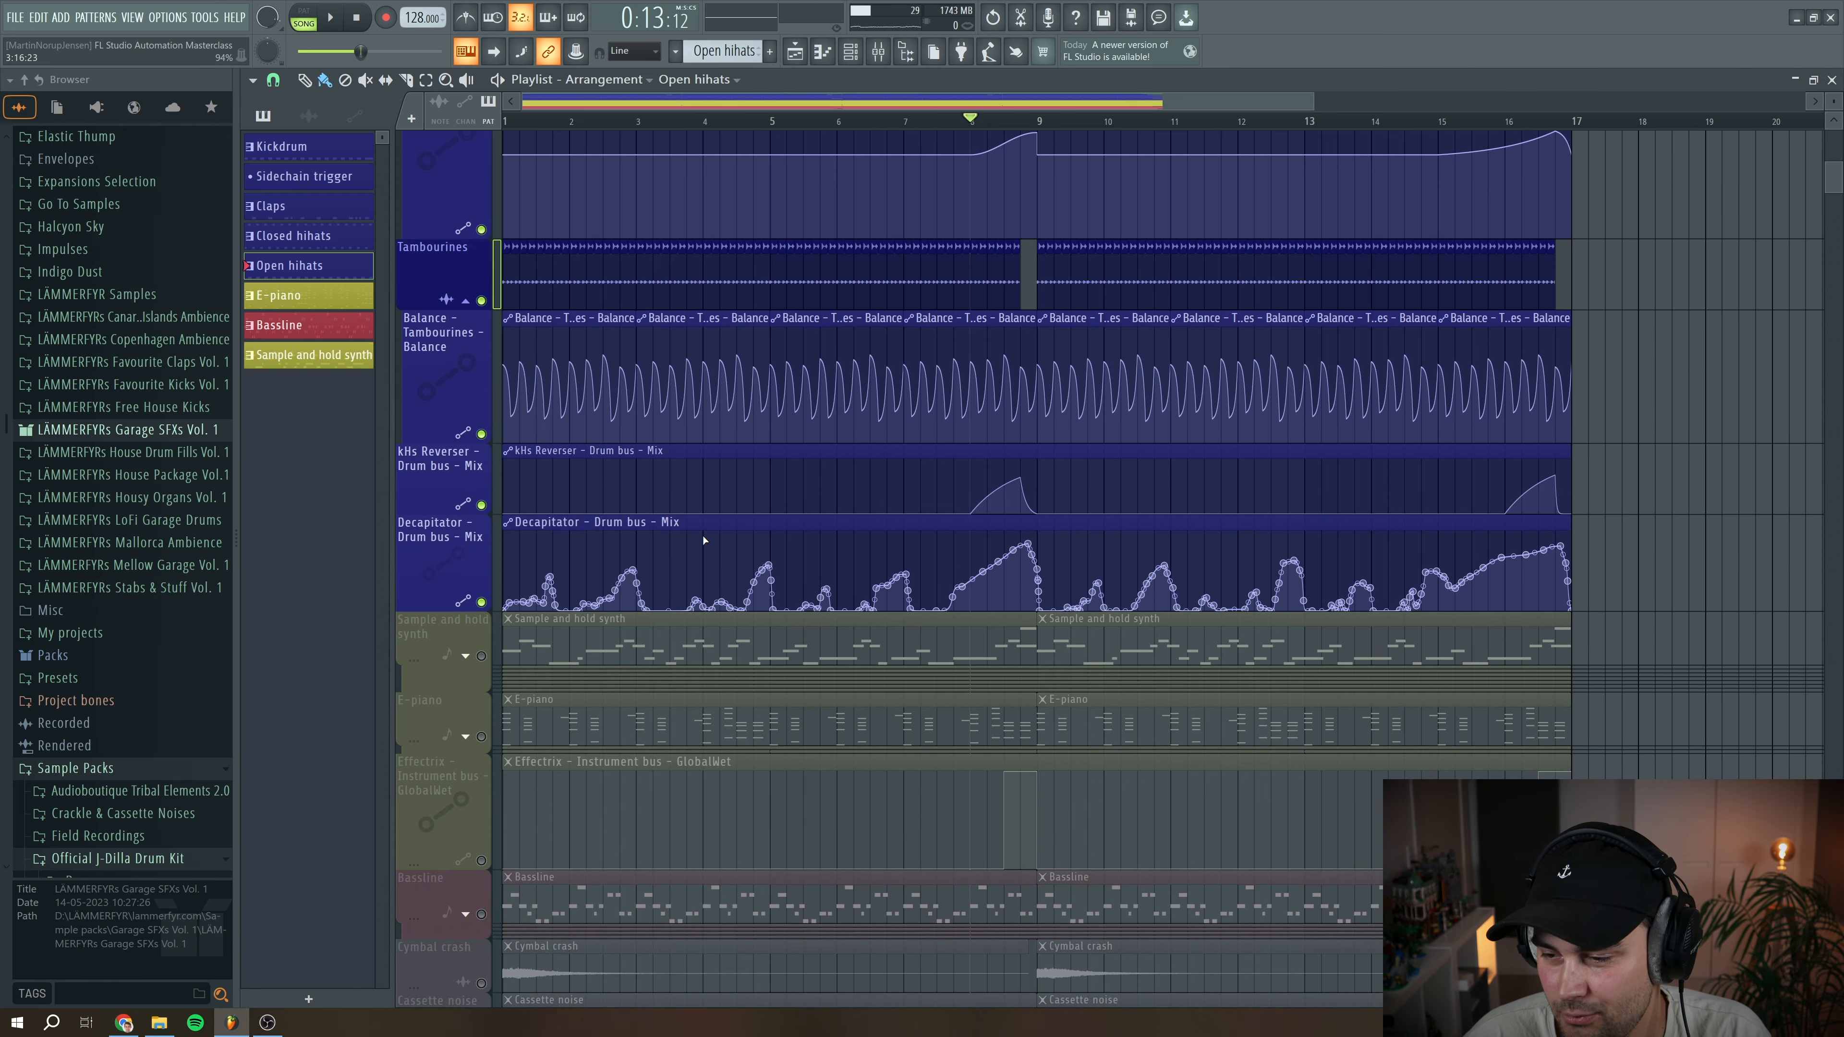
click(878, 53)
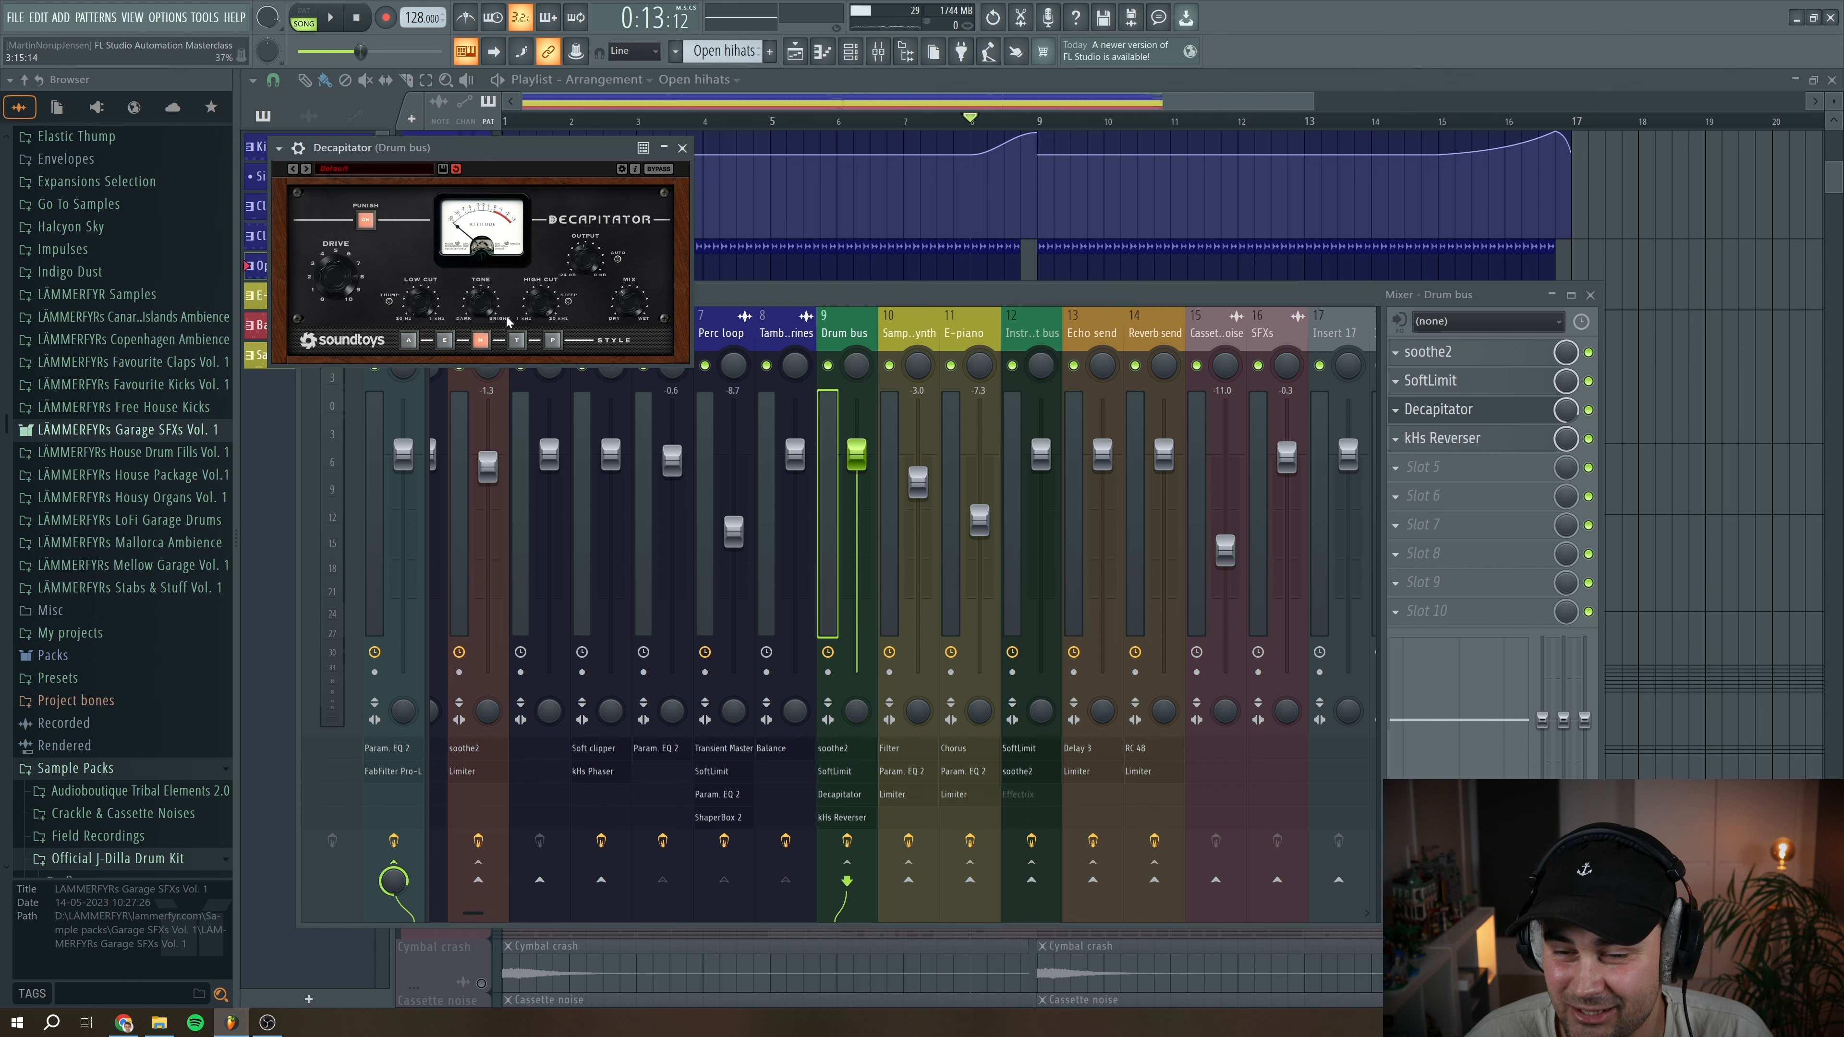
click(682, 148)
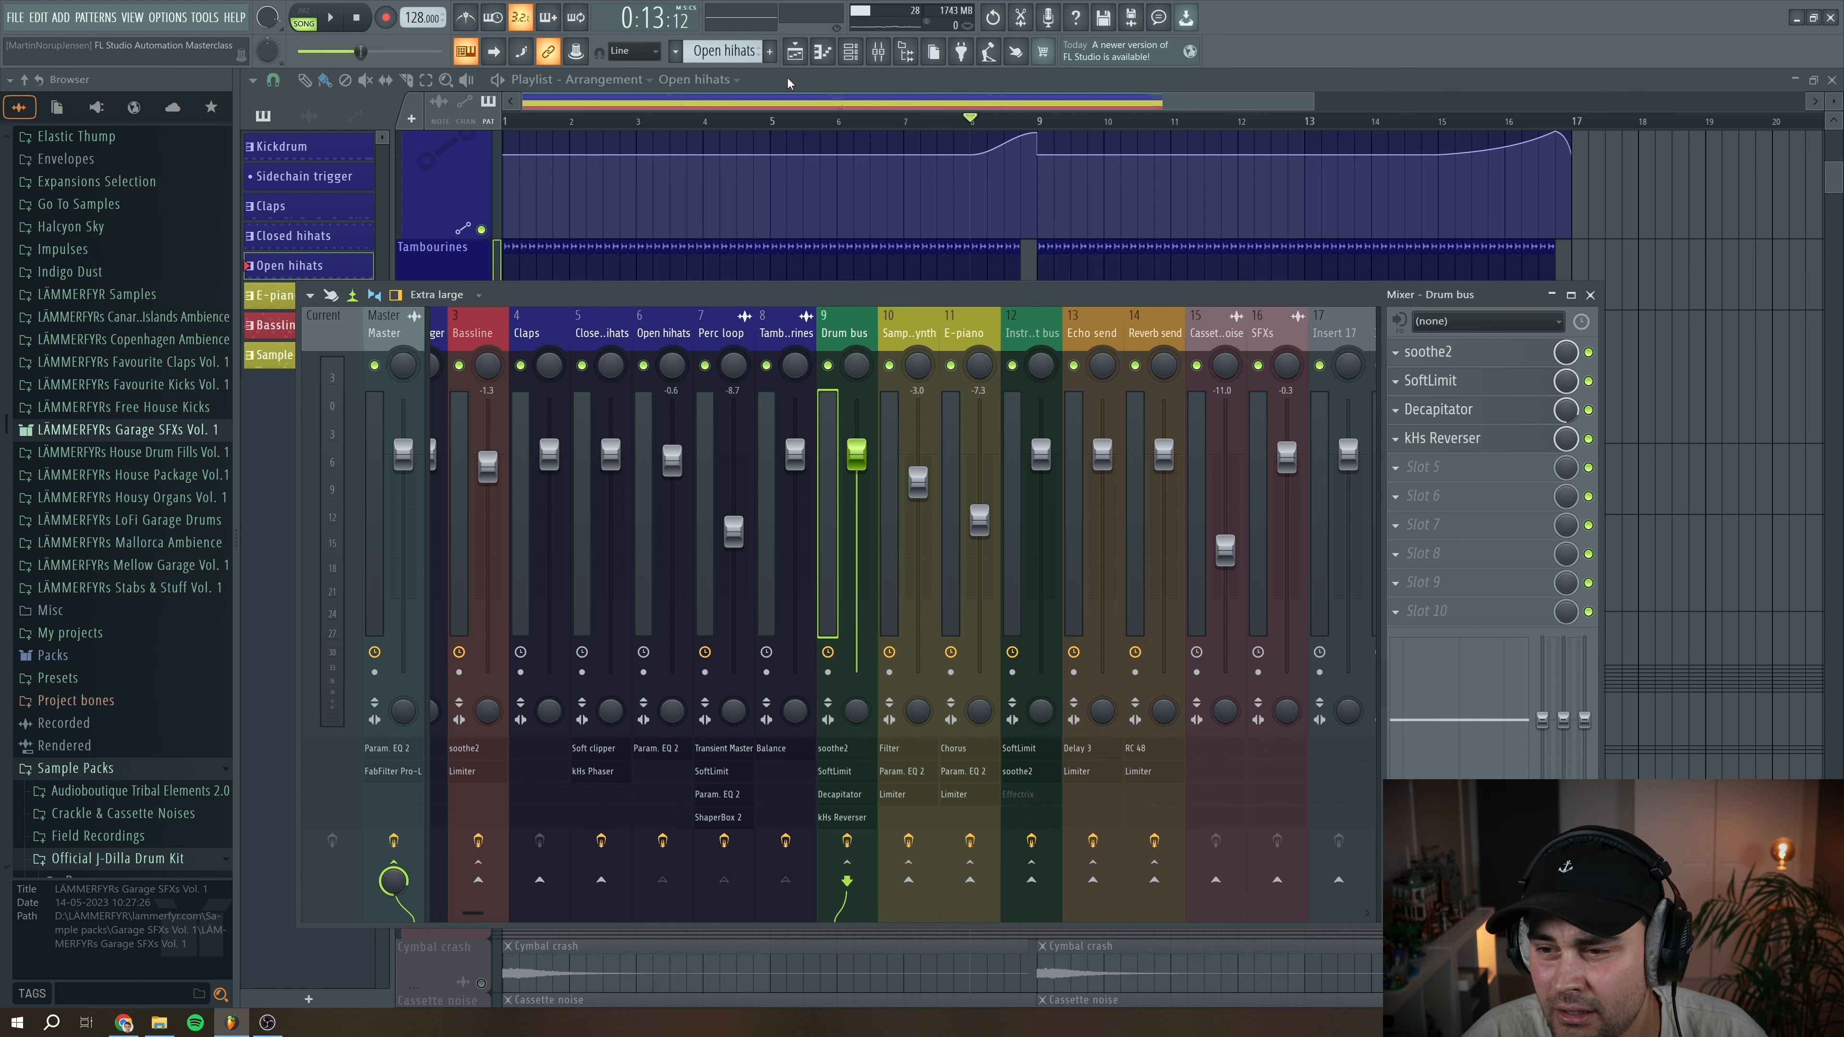
key(F9)
Audition the Decapitator mix automation to the end of the arrangement and again from just after bar 4
key(space)
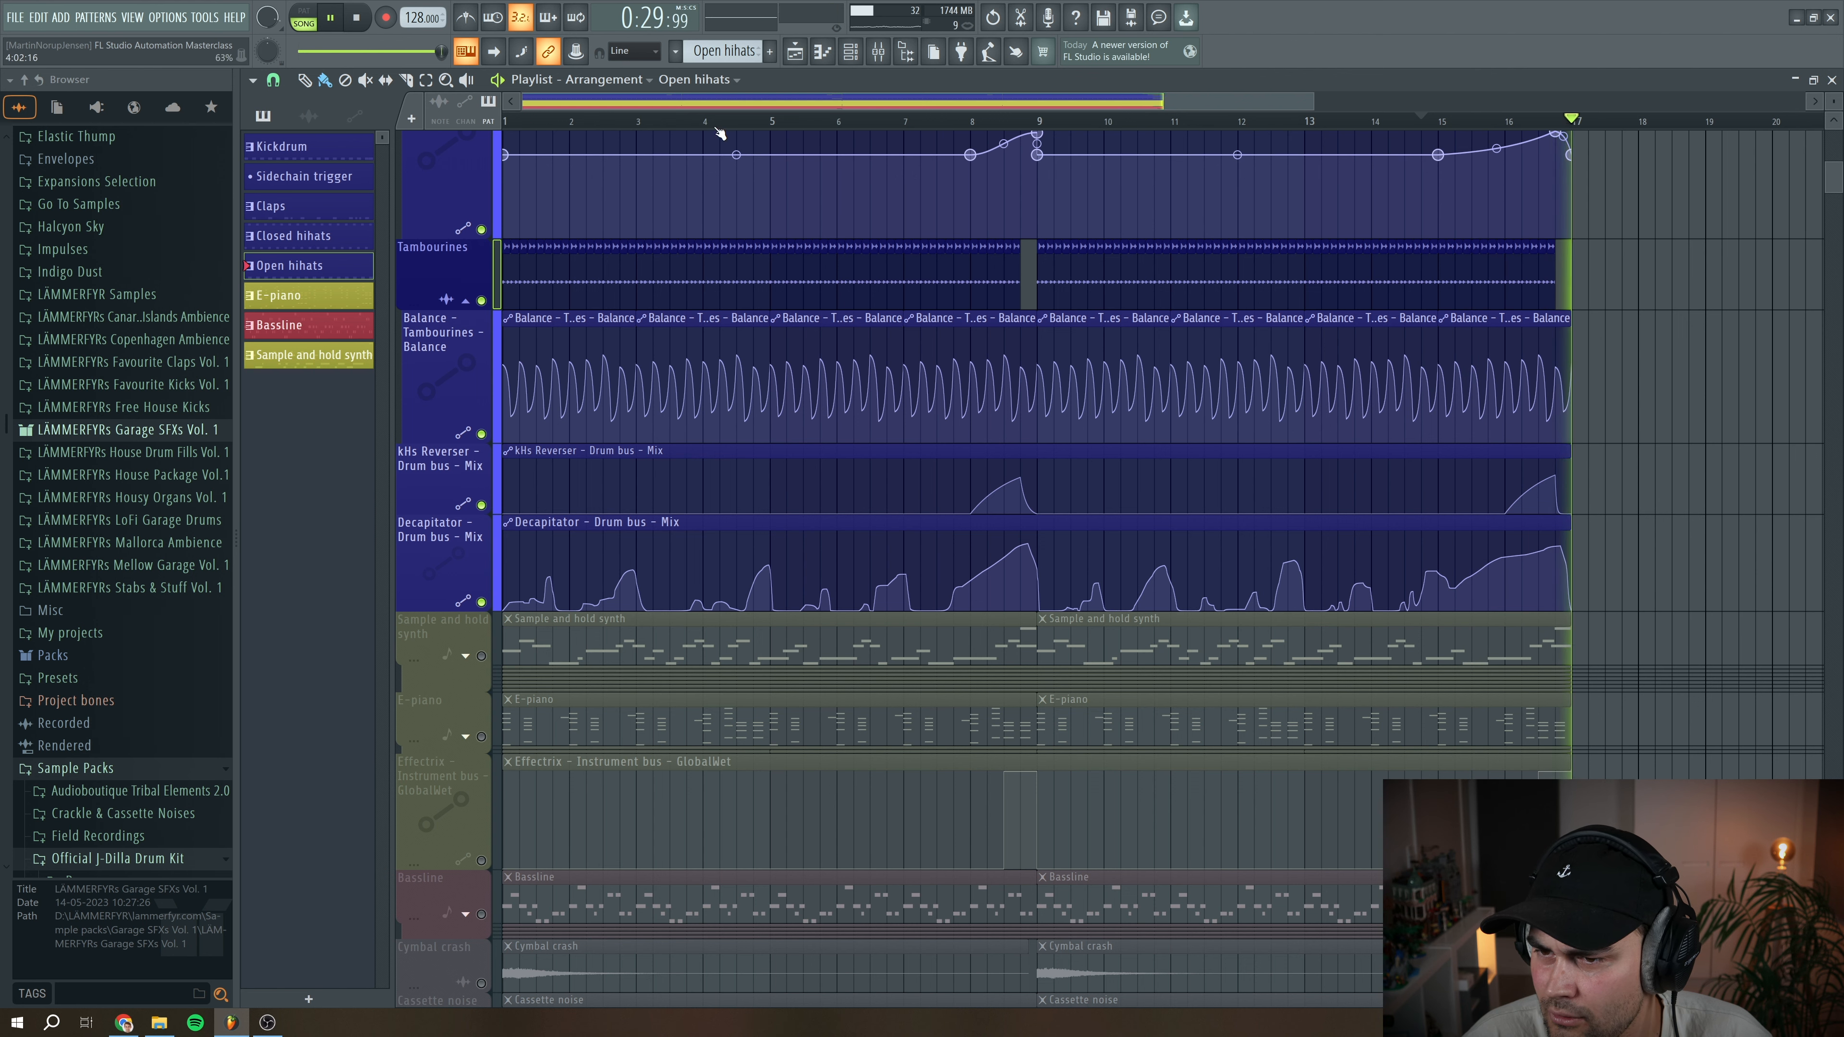
click(732, 120)
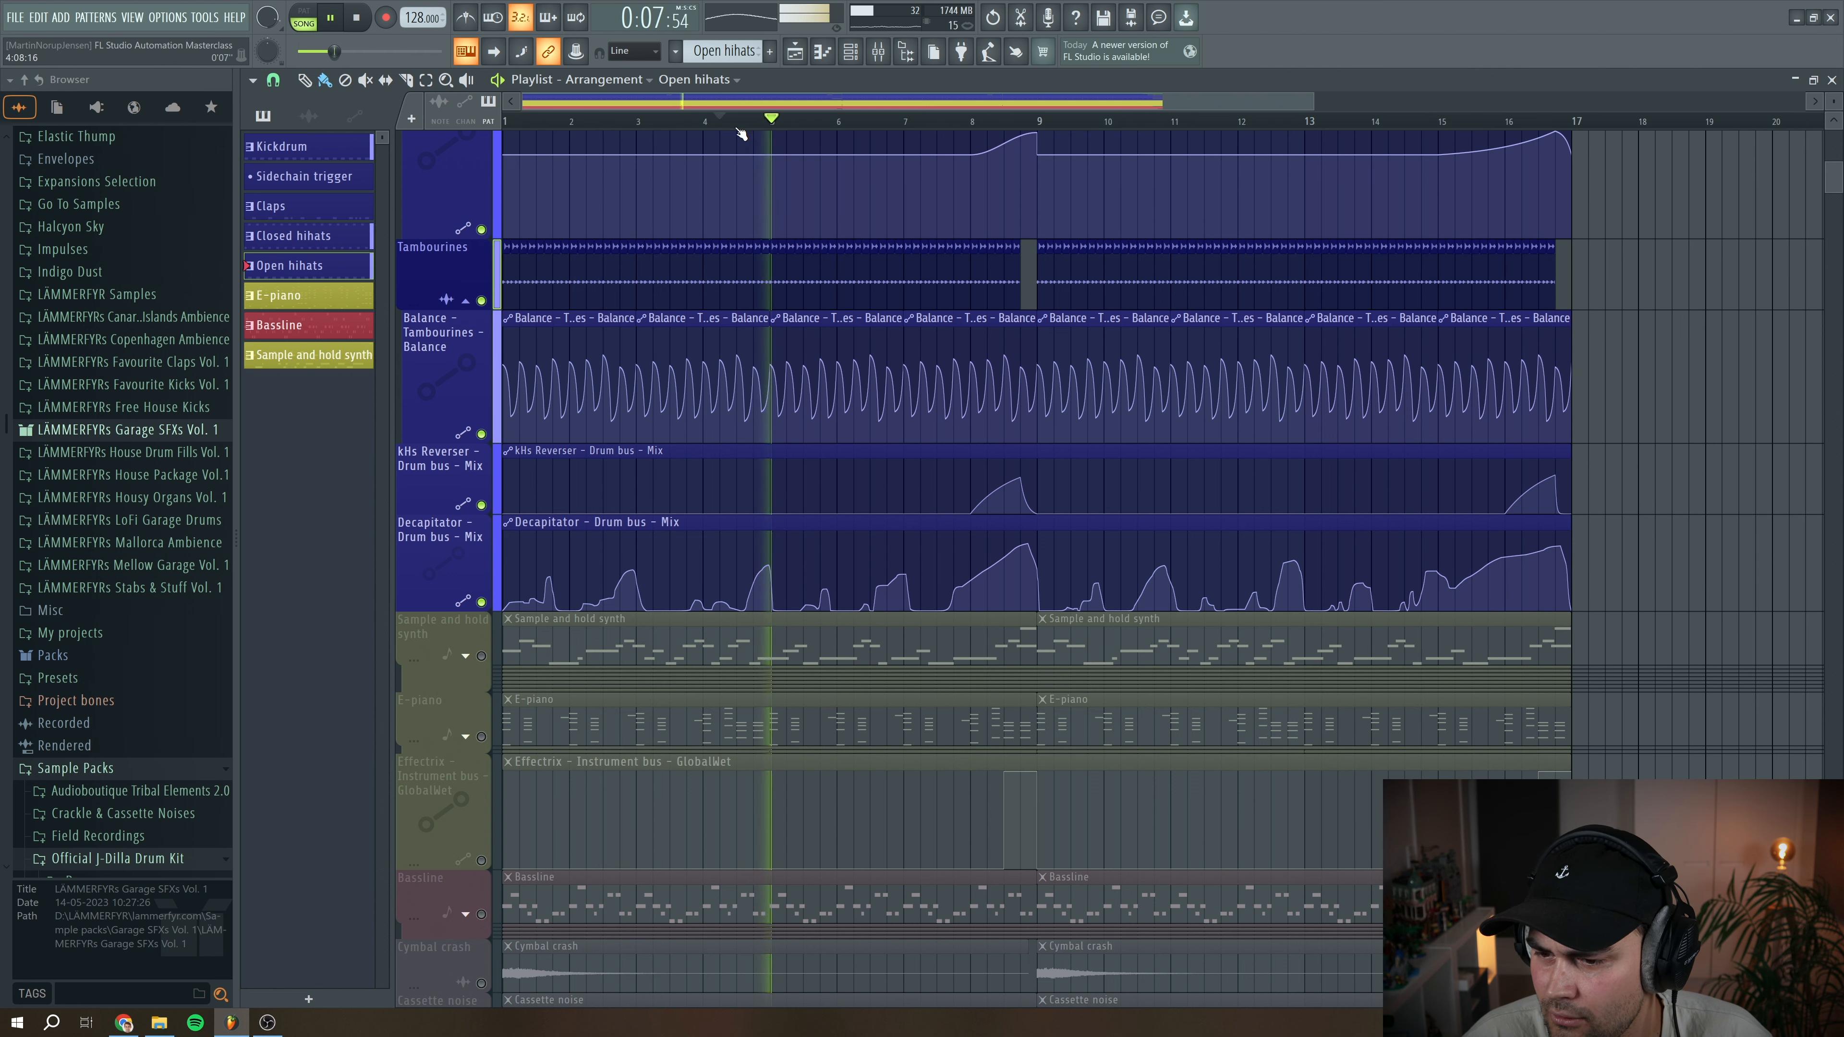
key(space)
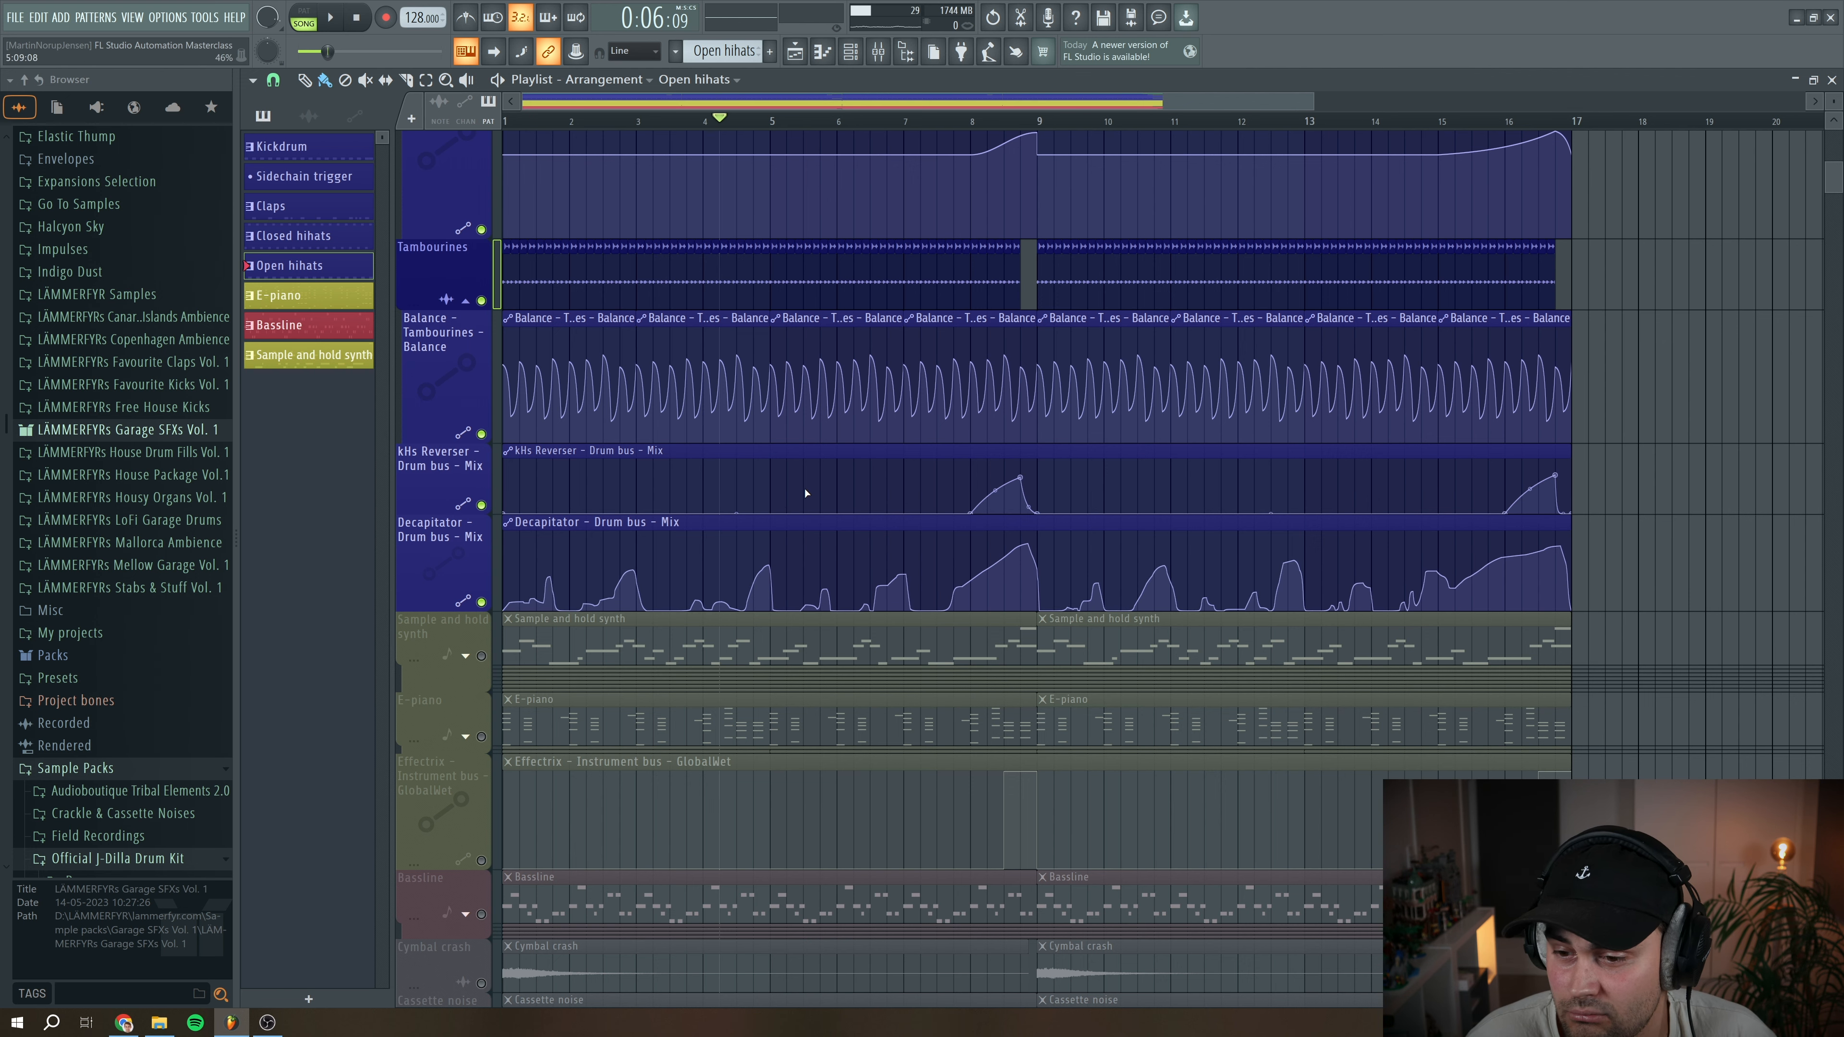
Expand the Sample and hold synth track group, unmute its note track and return playback to the first bar
scroll(816, 505, up, 3)
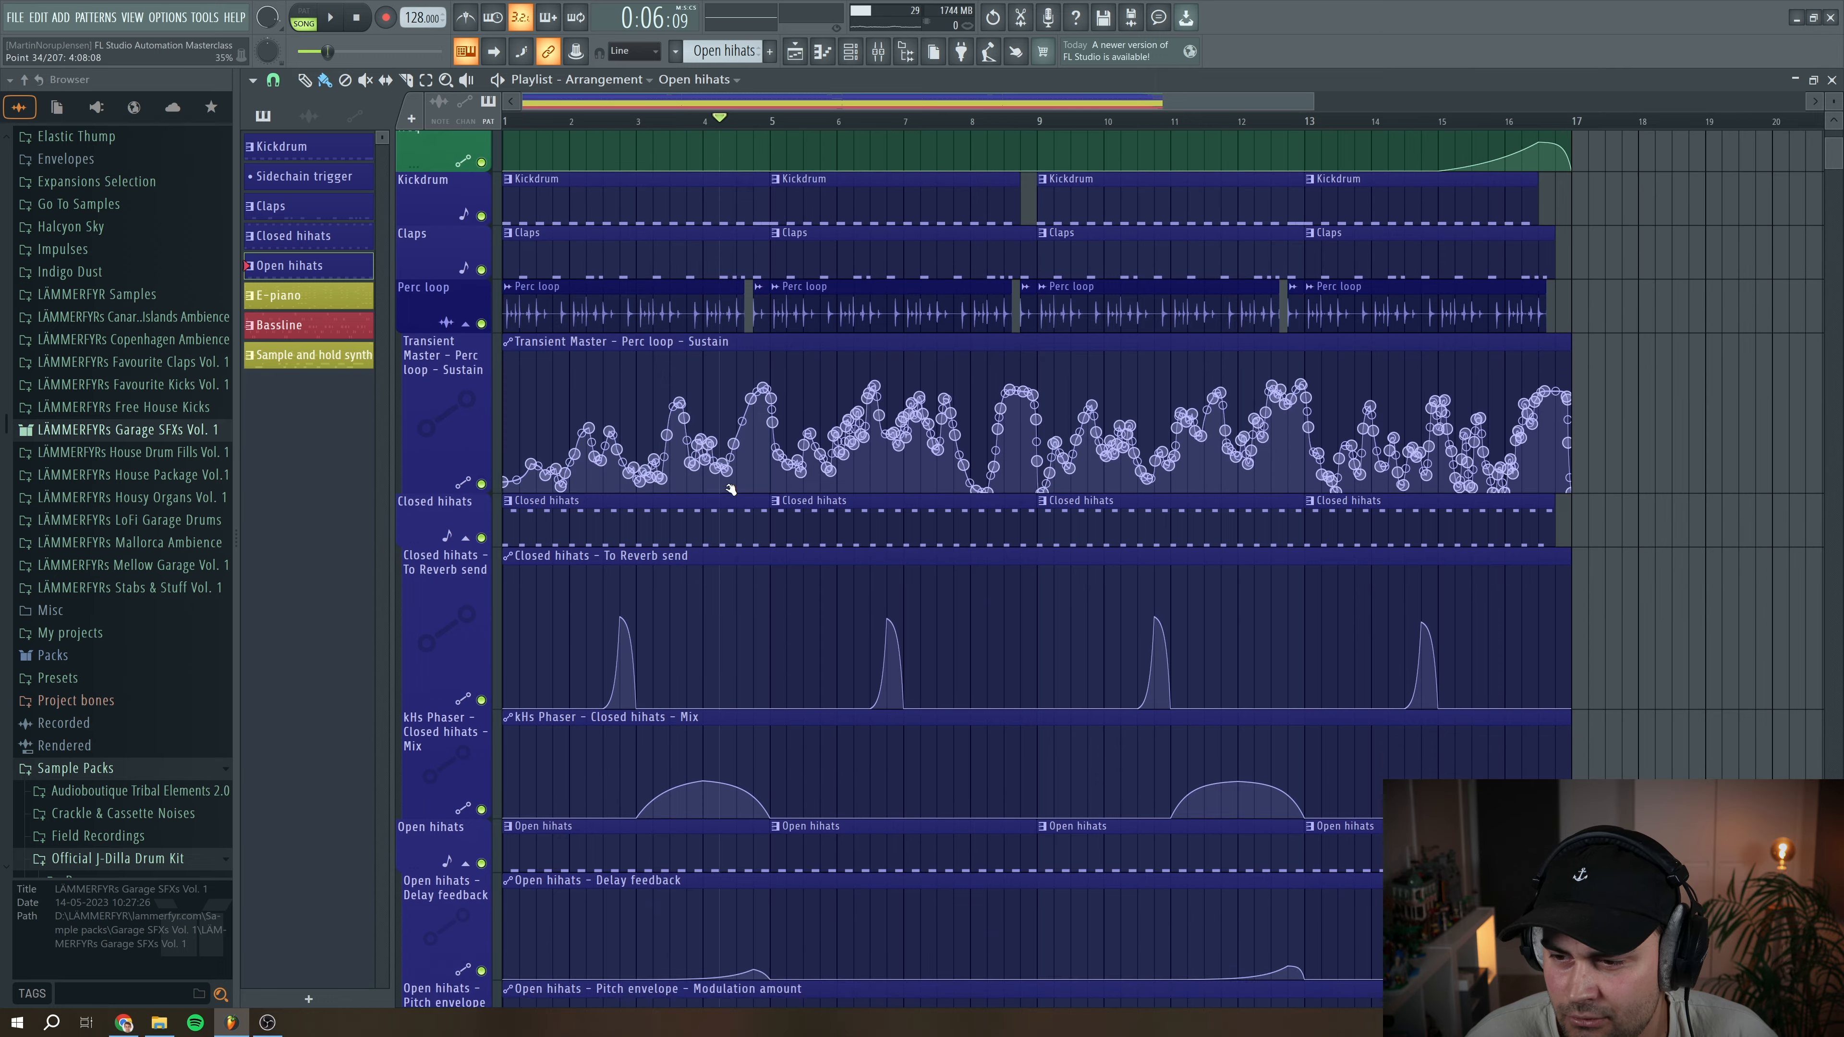
scroll(602, 548, down, 3)
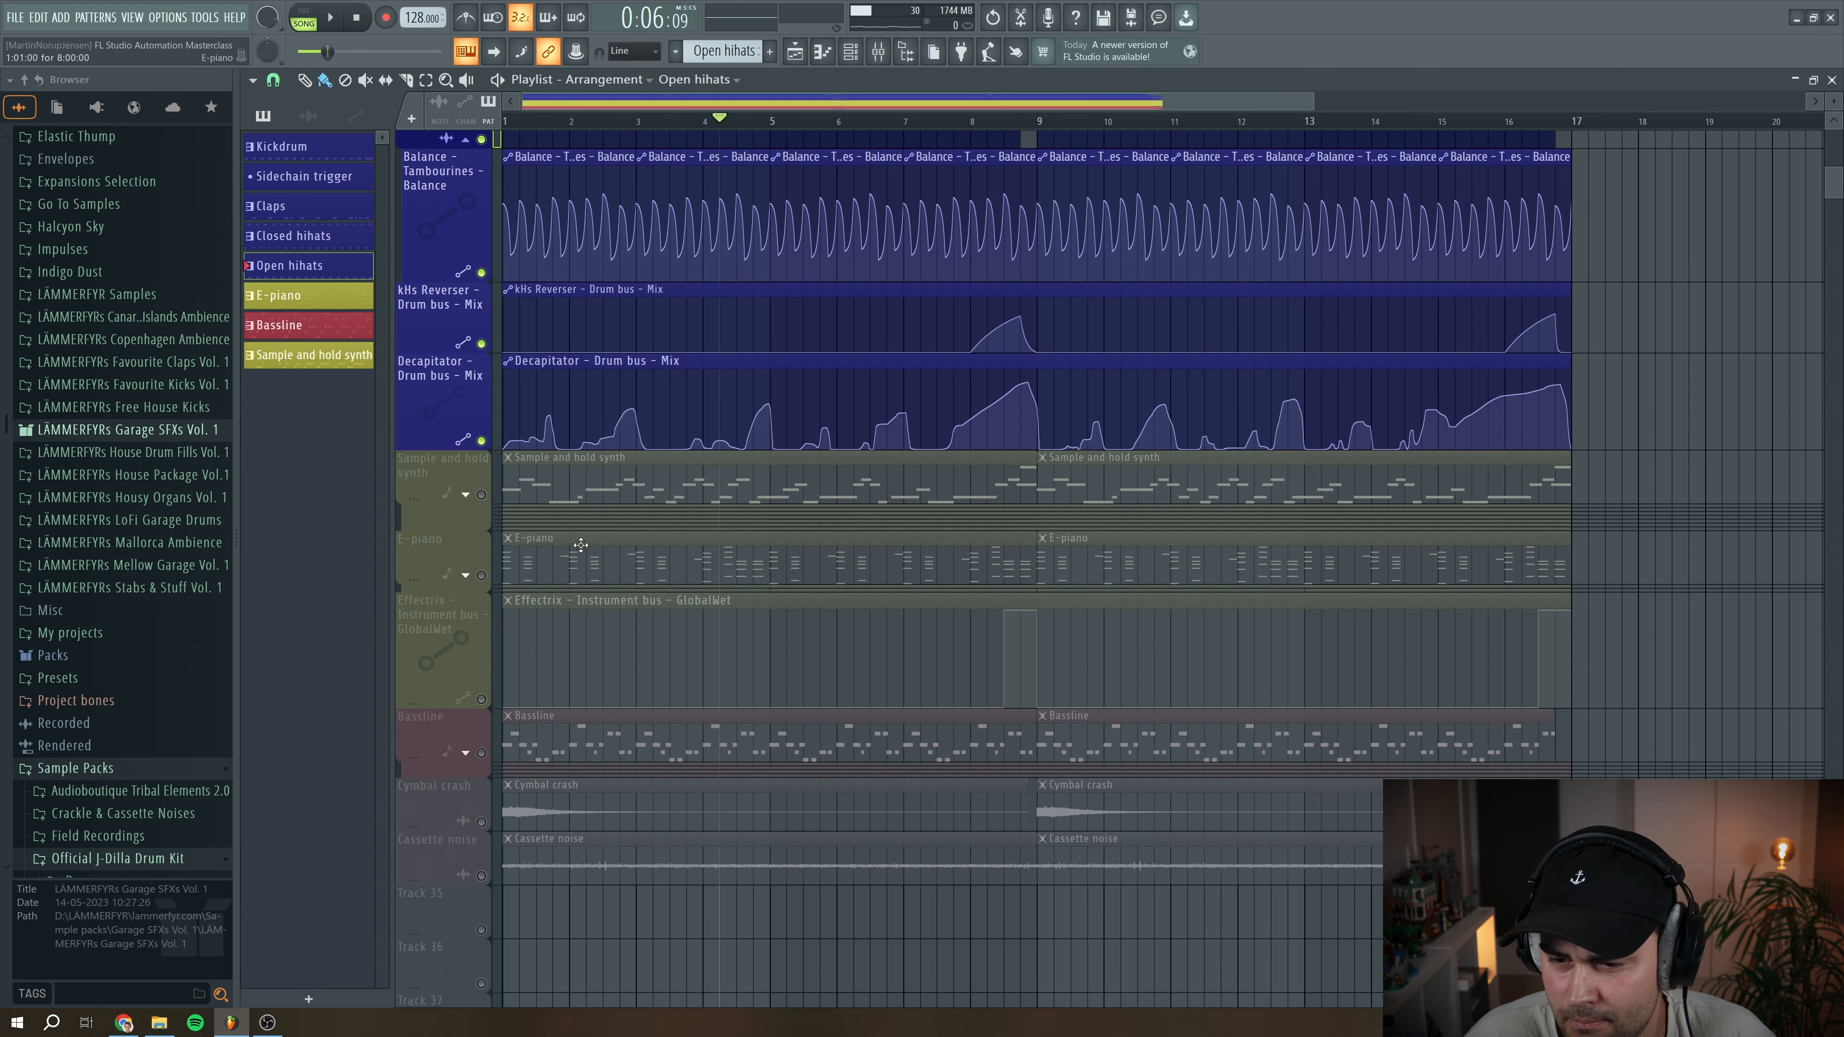
click(465, 495)
scroll(469, 465, down, 2)
click(481, 387)
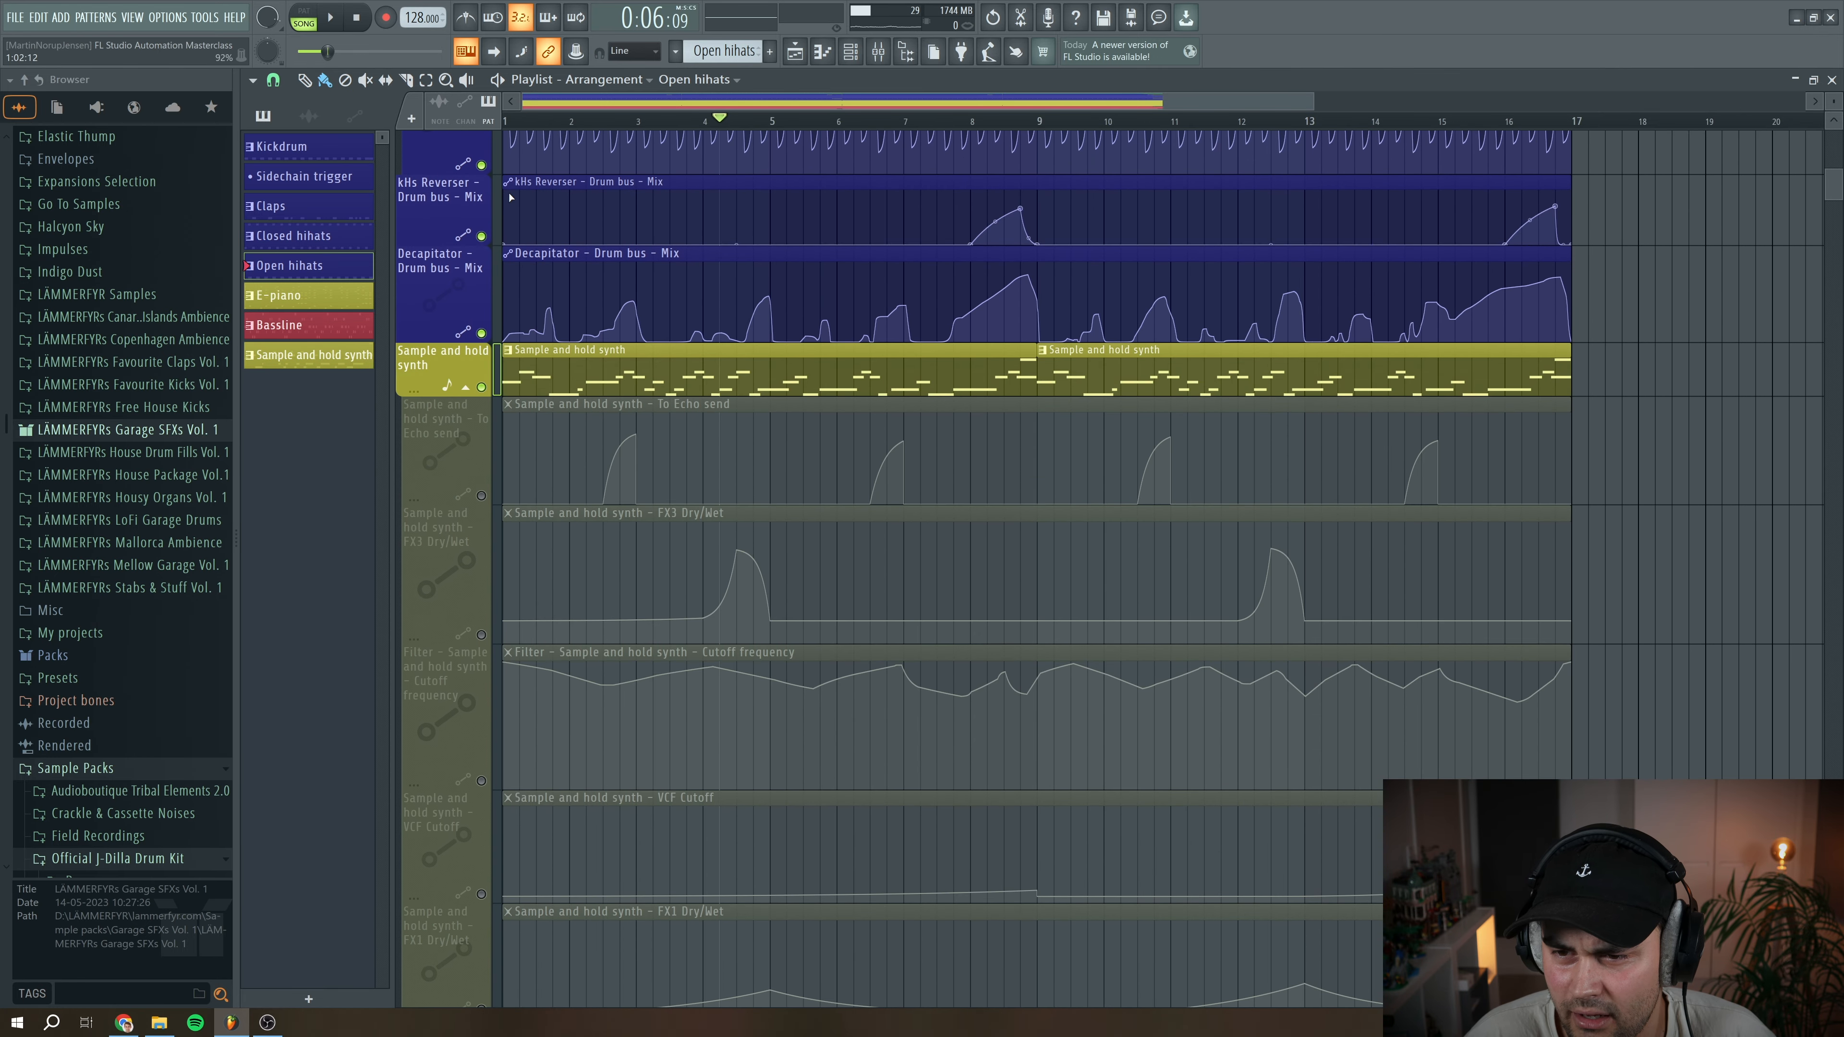
key(space)
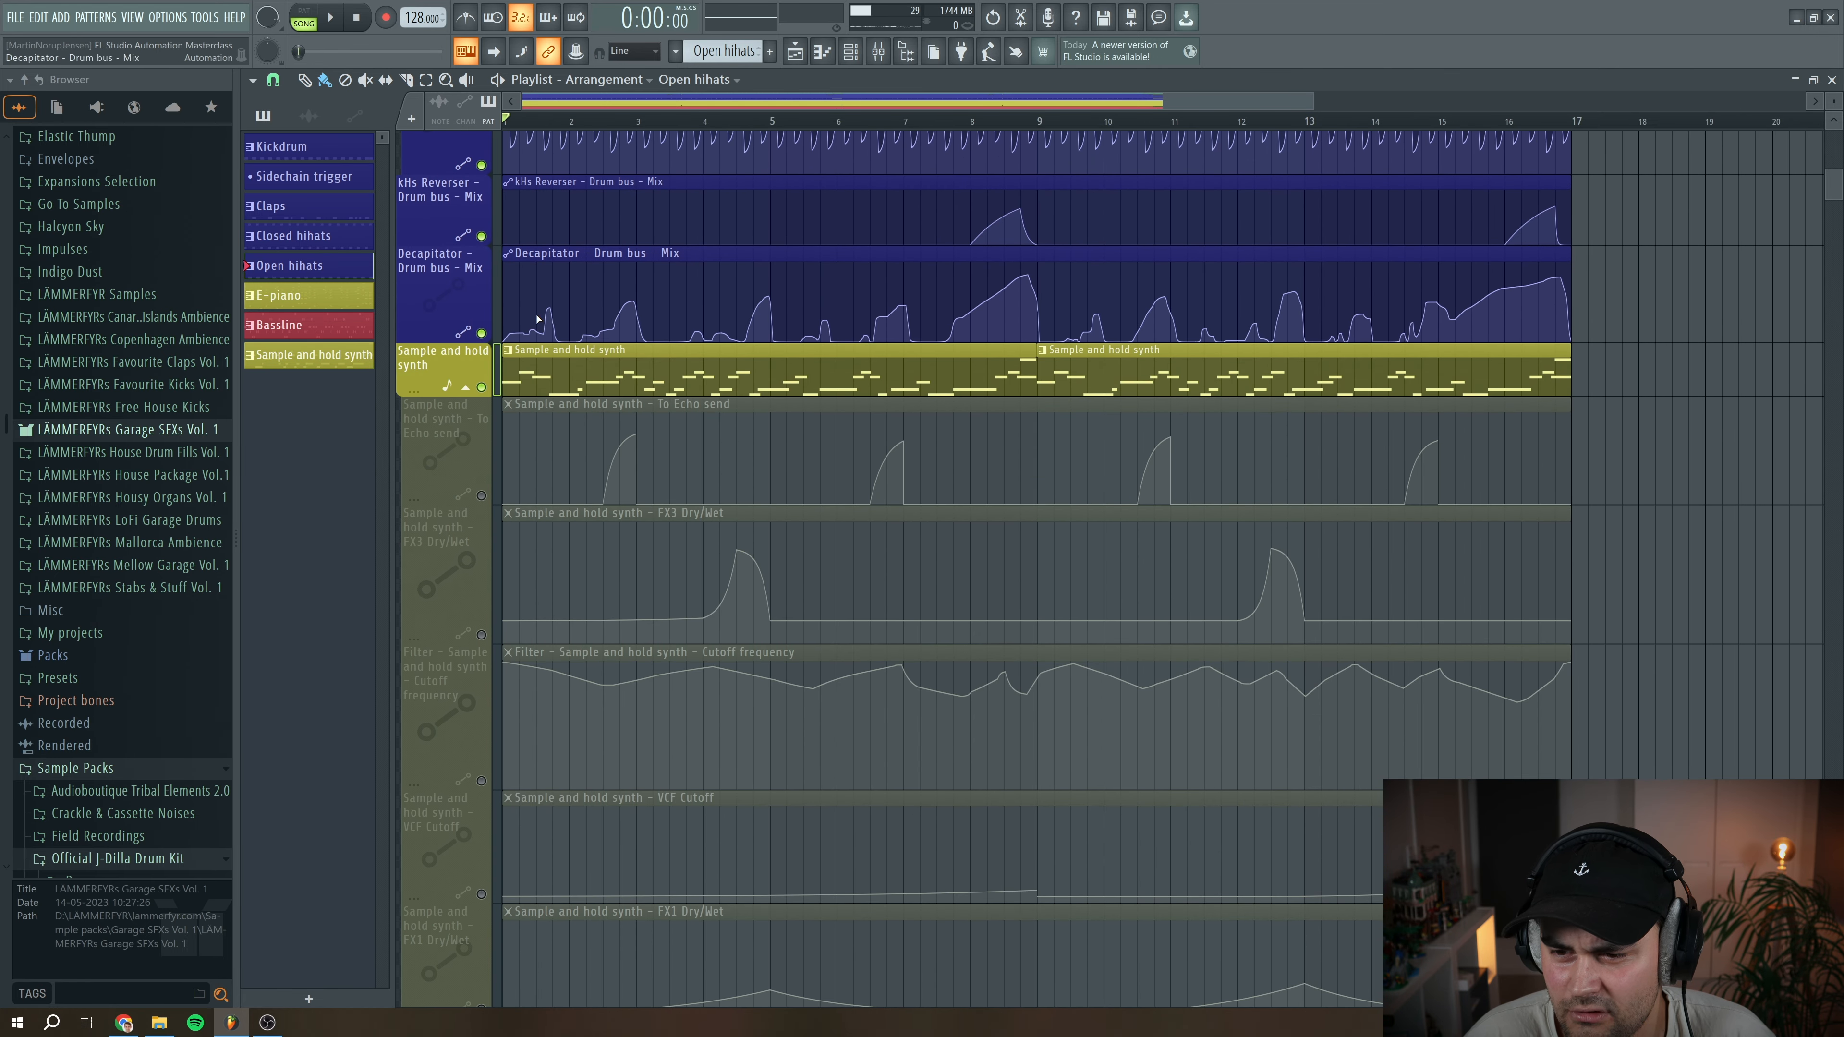
Examine the Sample and hold synth's JUP-8 V instrument during playback, and close it and the channel rack
click(861, 55)
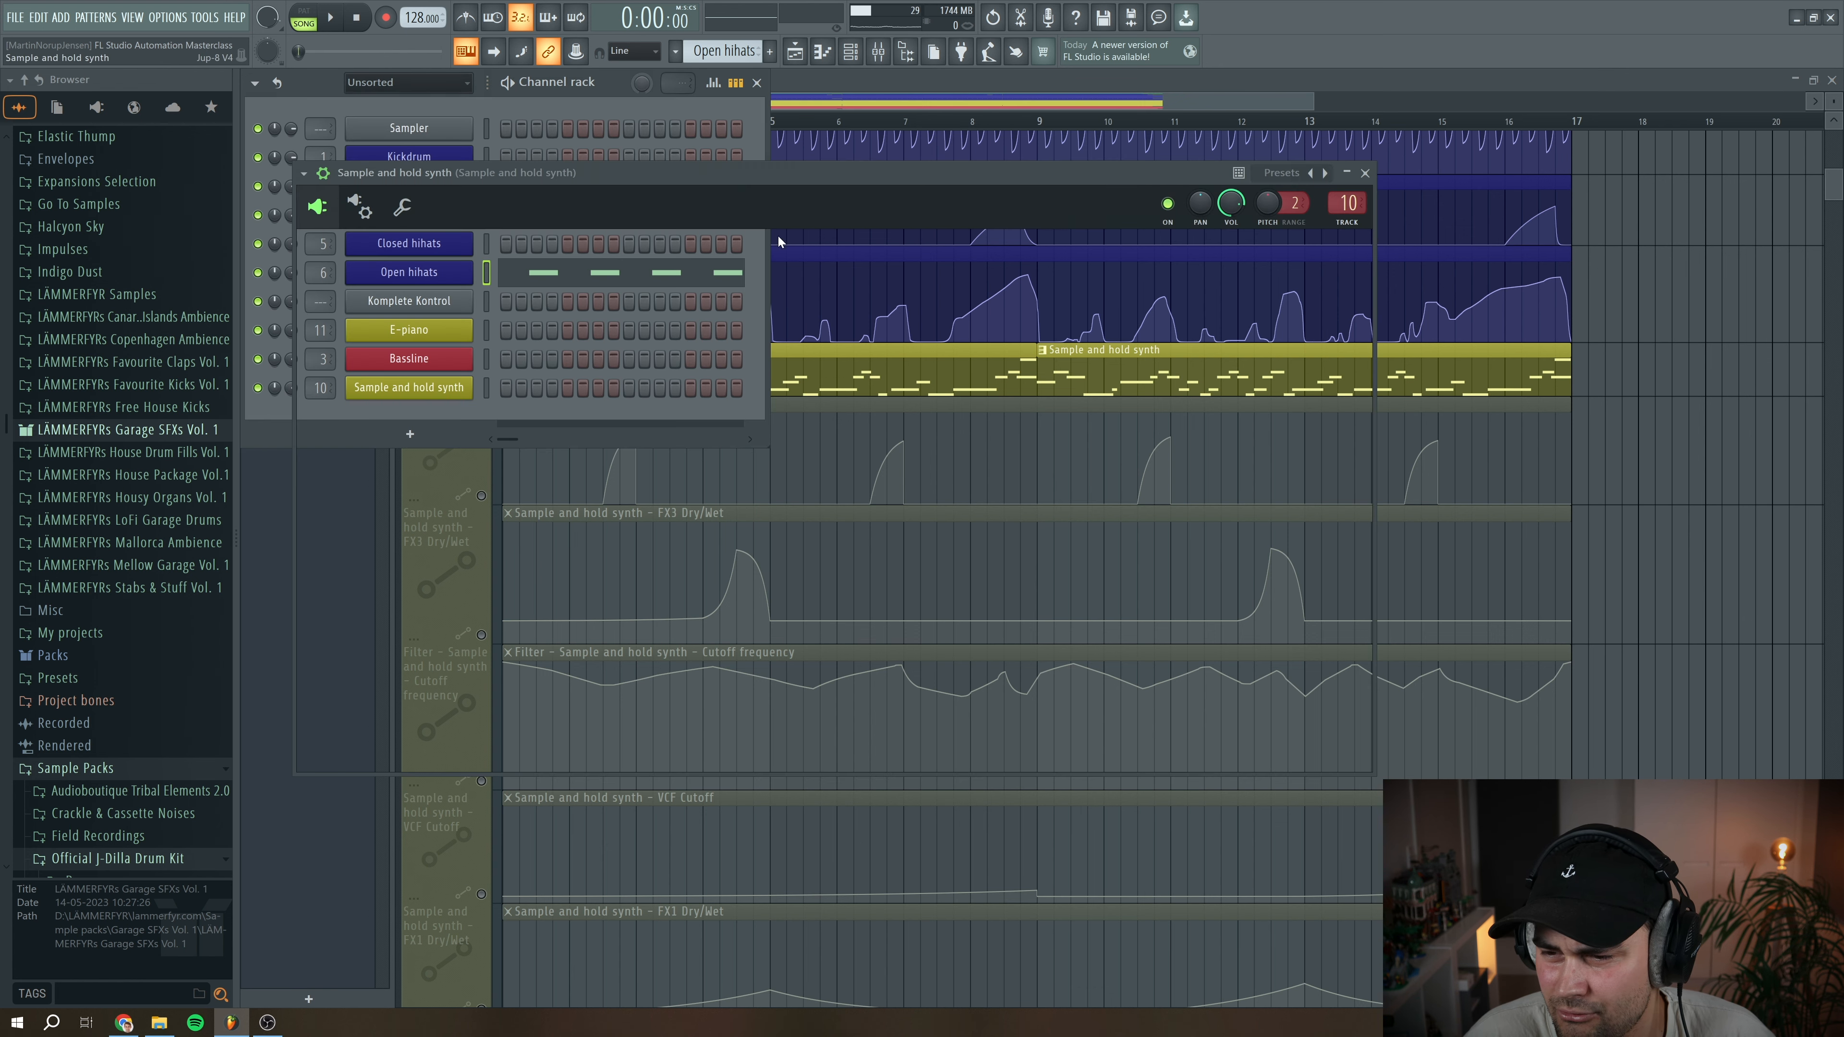
drag(735, 170, 796, 170)
key(space)
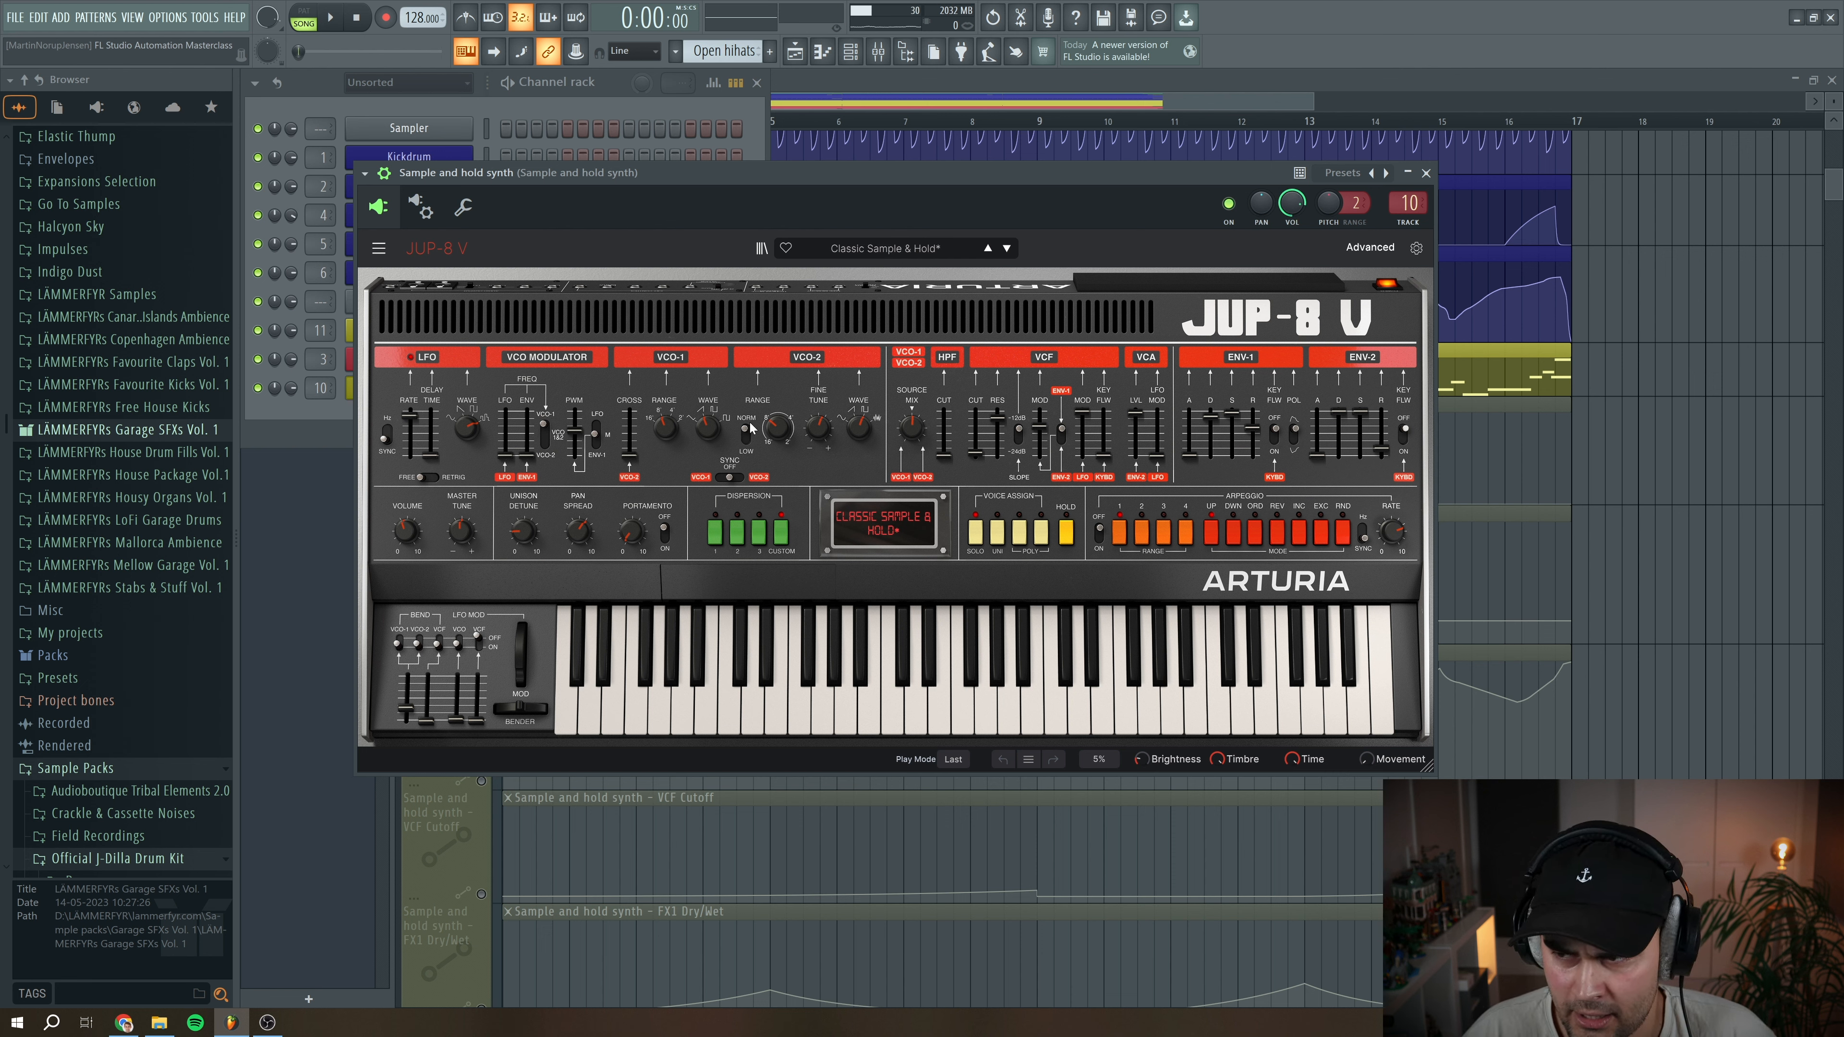
click(1426, 173)
key(F6)
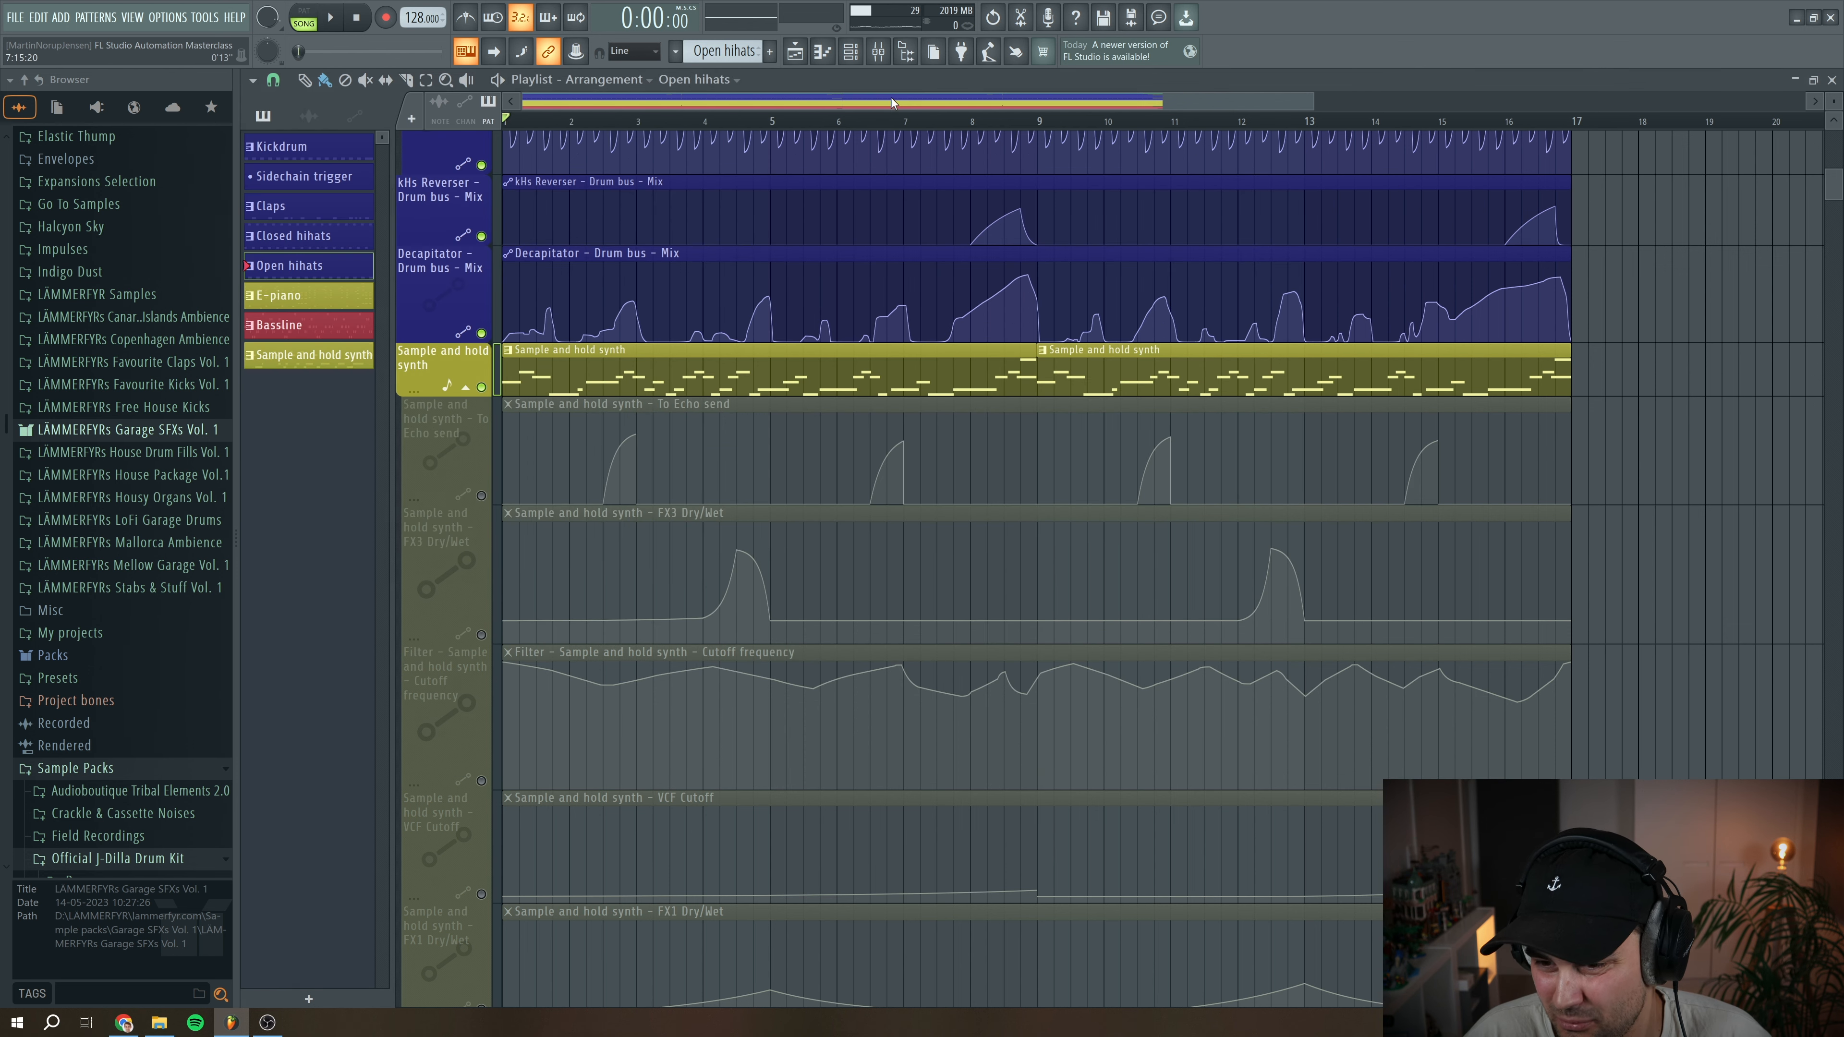
Unmute the Sample and hold synth - To Echo send automation and cue playback at its first rise, midway through bar 2
click(481, 496)
click(603, 120)
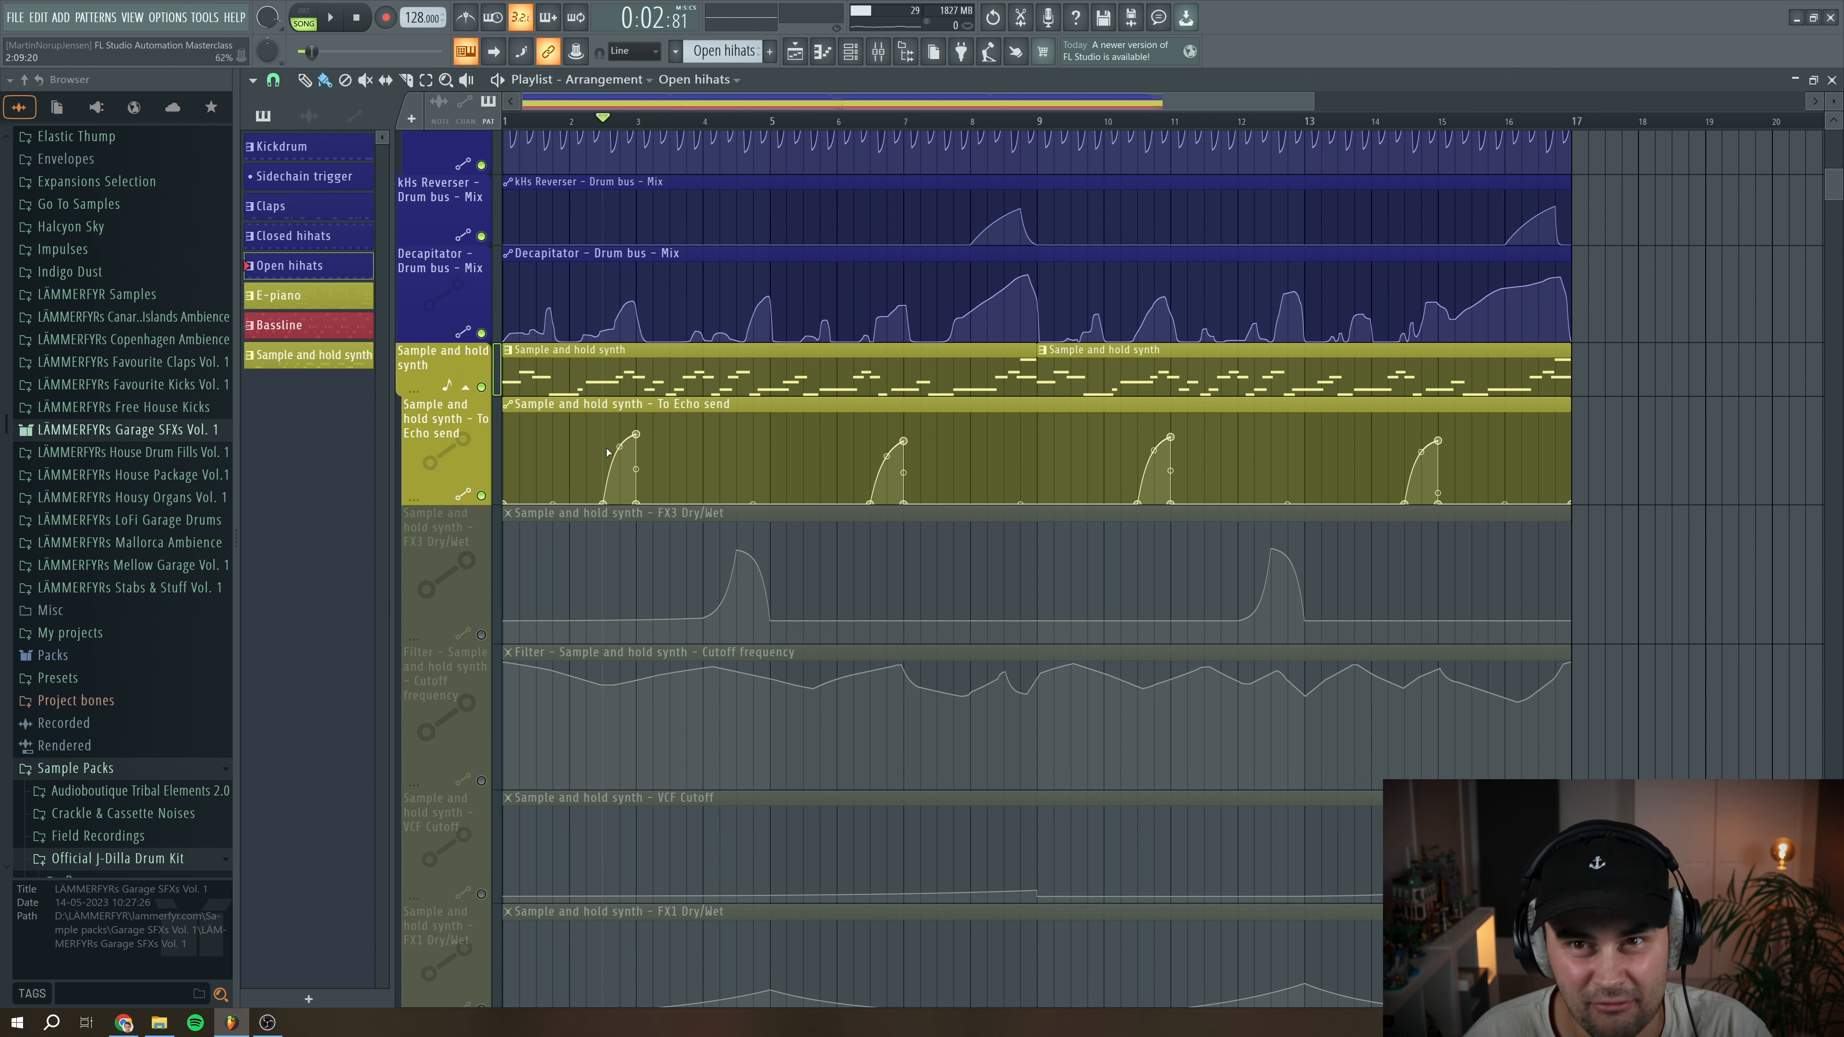
Examine Fruity Delay 3 on the Echo send mixer track and audition the Sample and hold synth's To Echo send automation from bar 2
scroll(608, 453, up, 9)
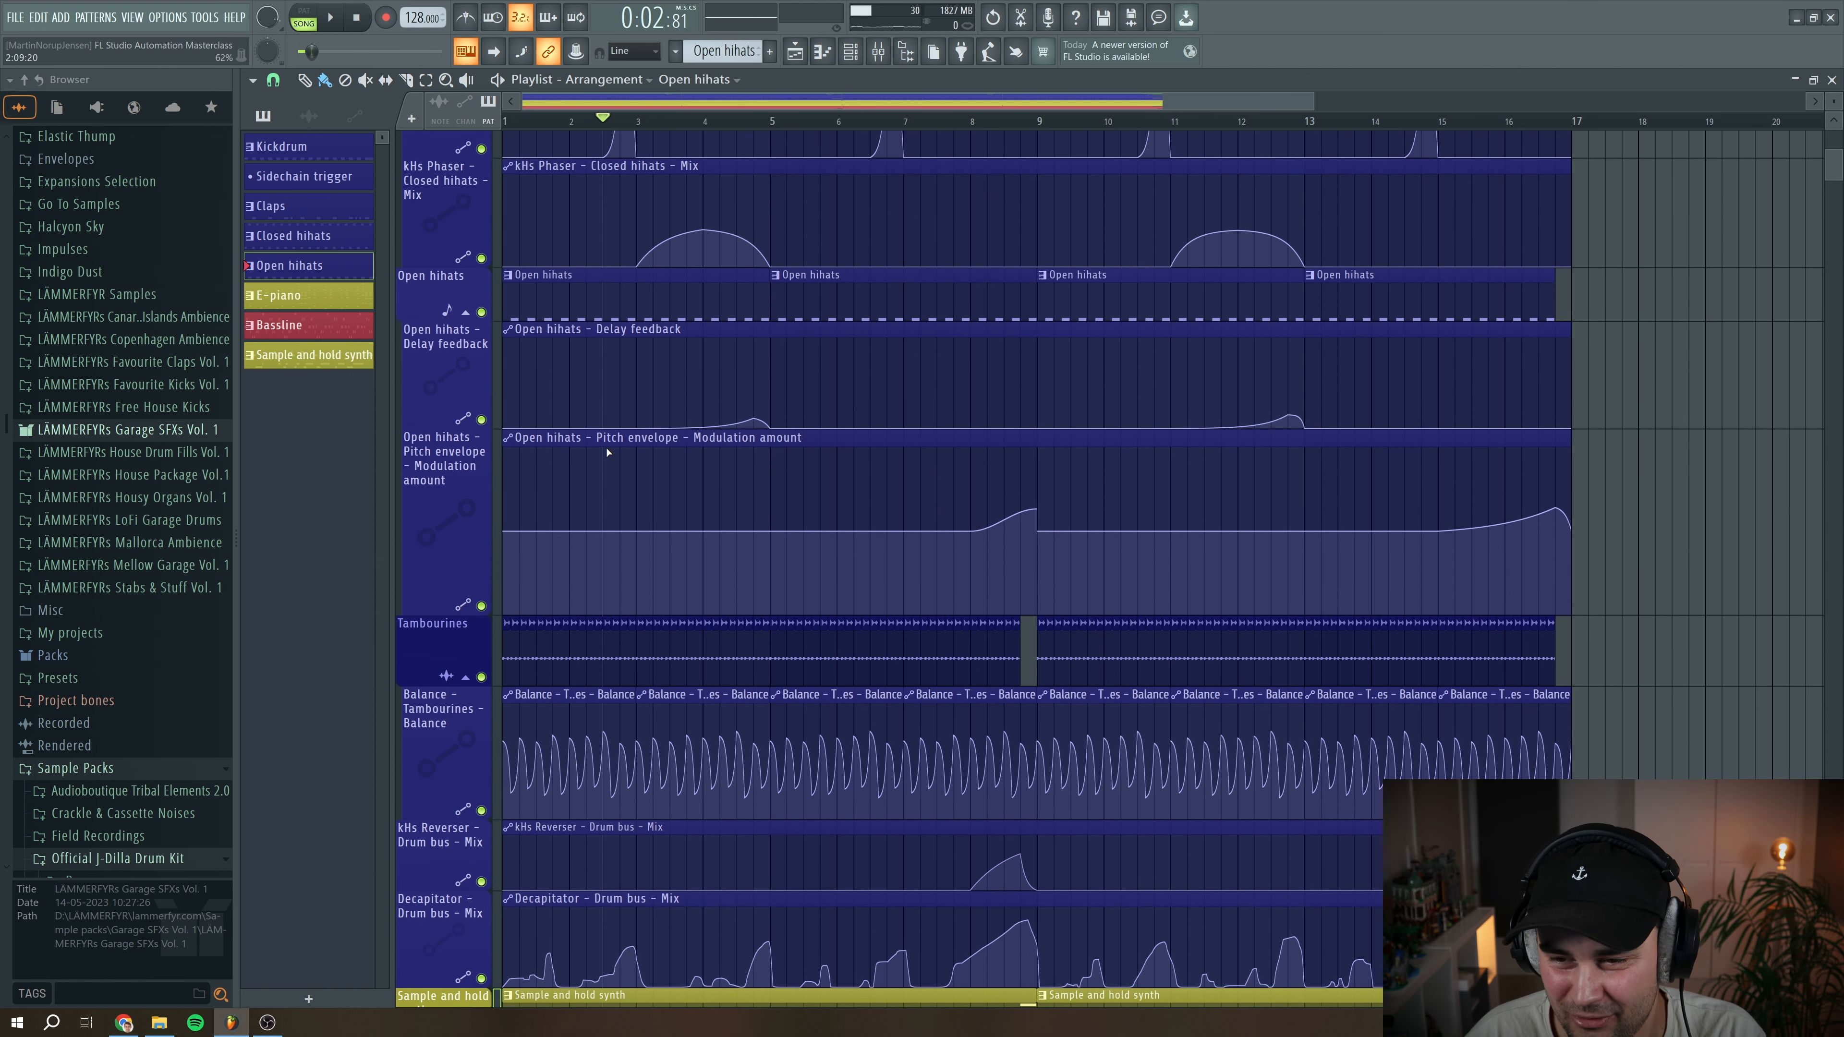
scroll(609, 452, up, 8)
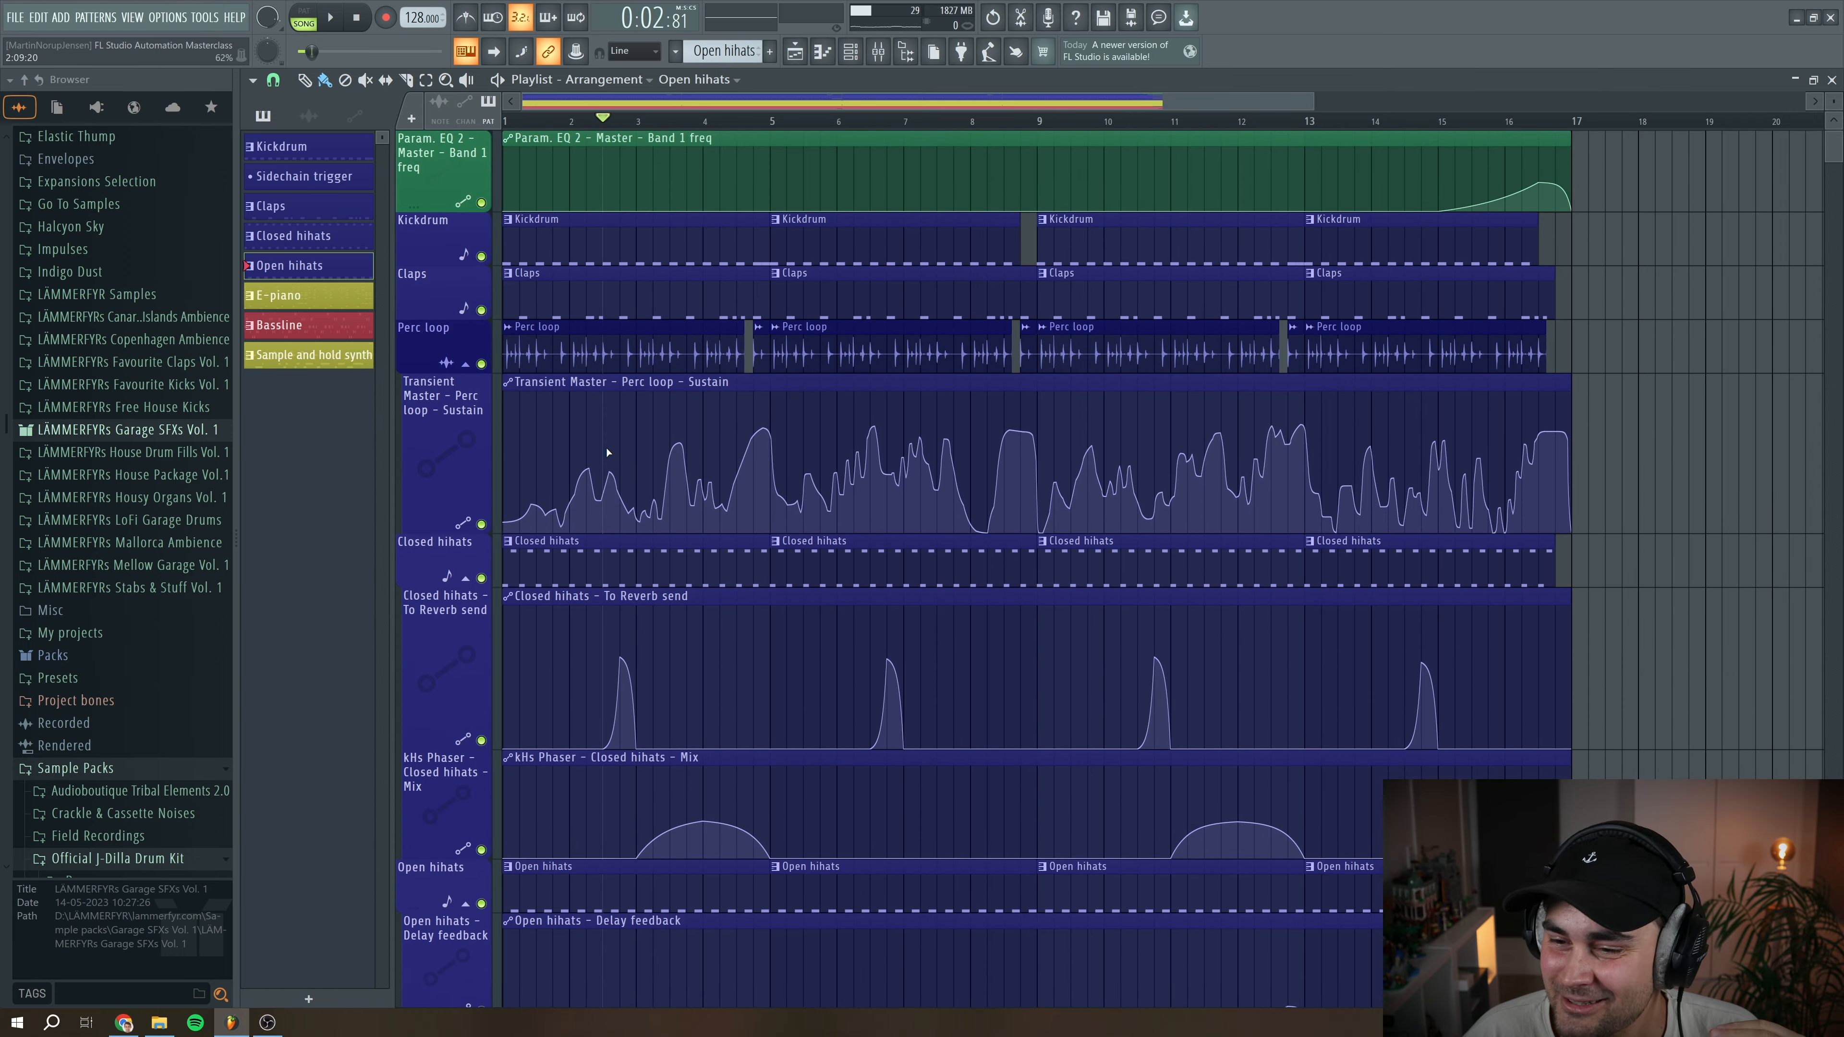
scroll(608, 452, down, 18)
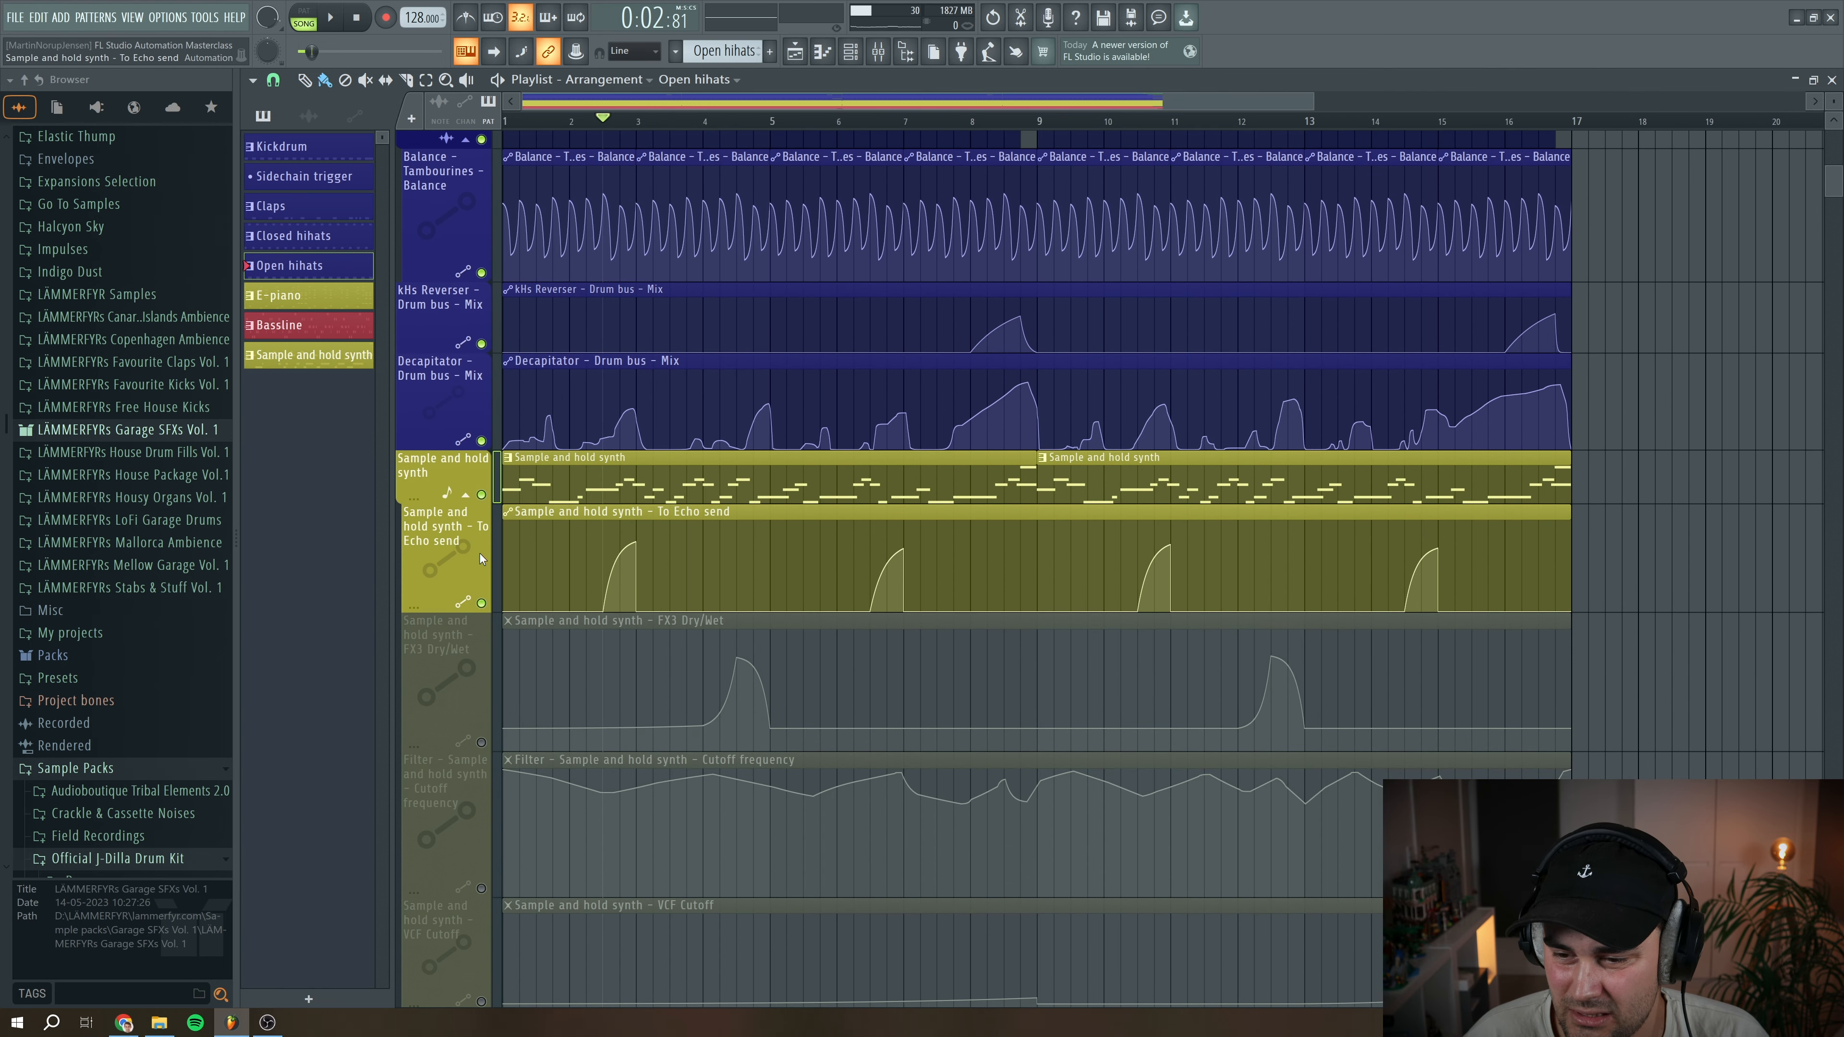
scroll(626, 496, down, 1)
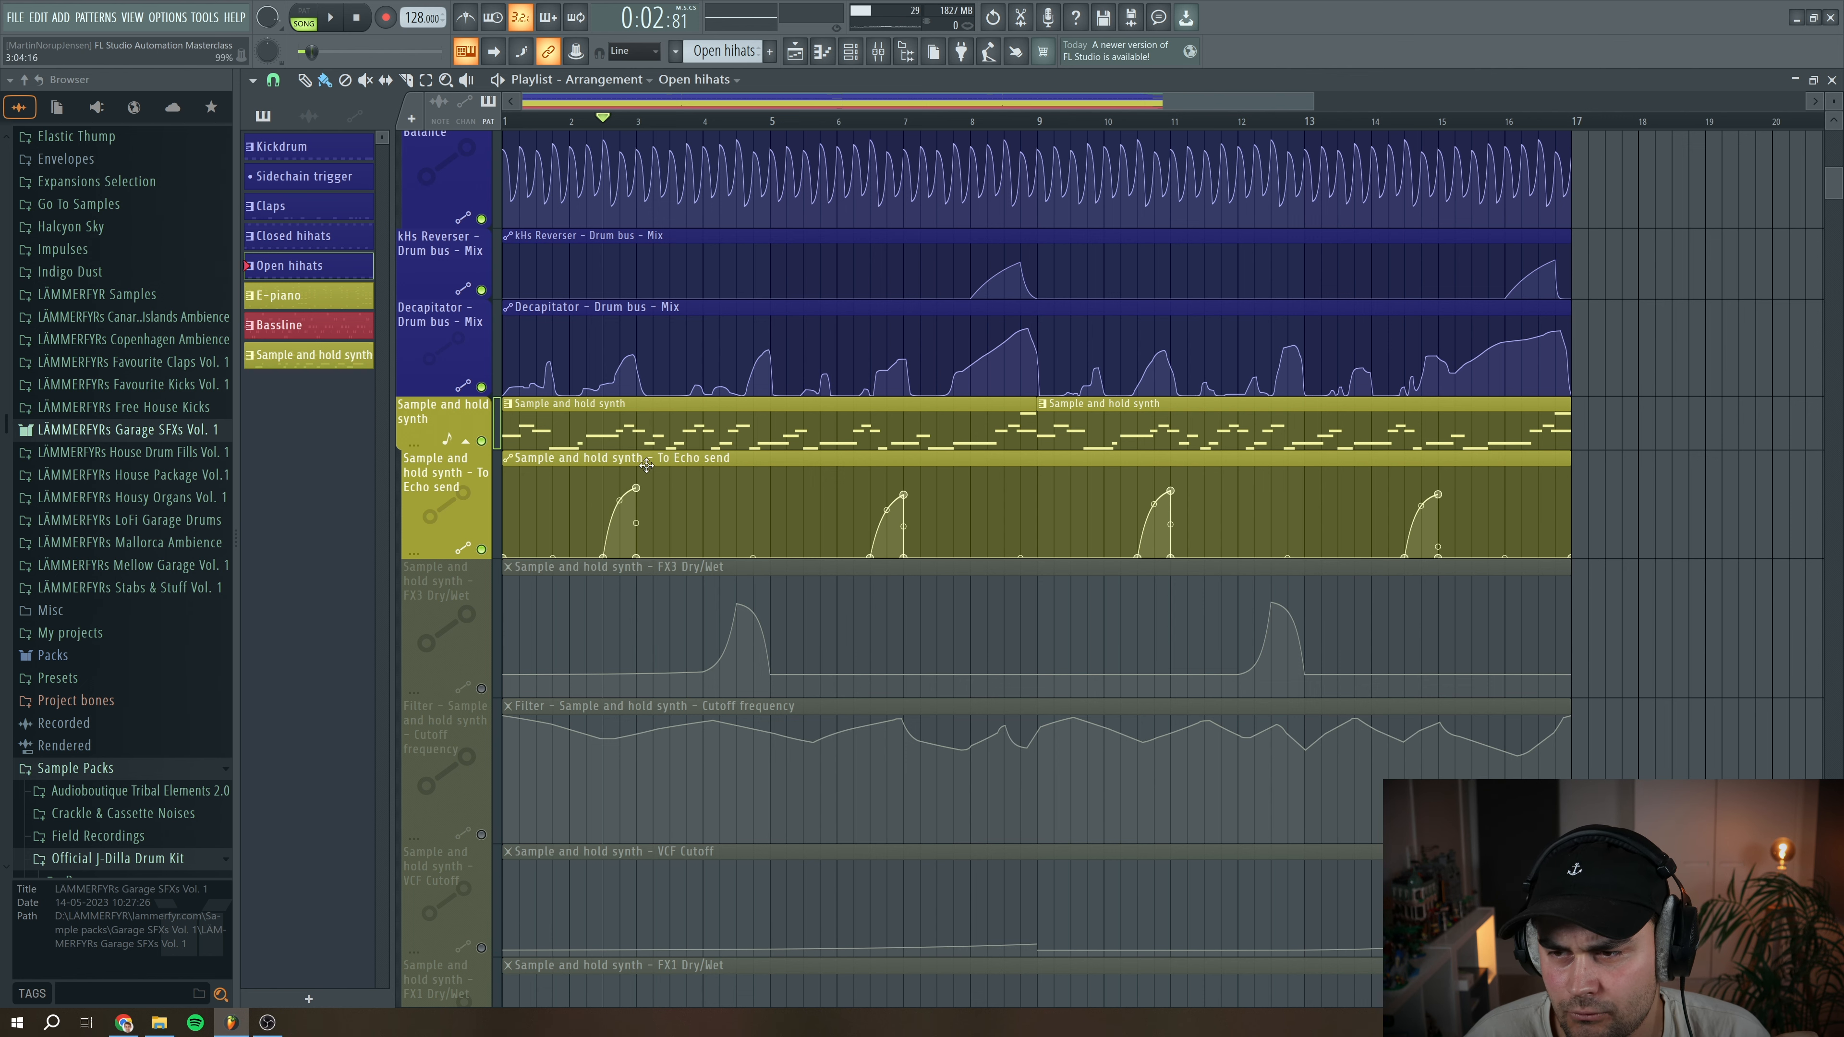
click(877, 52)
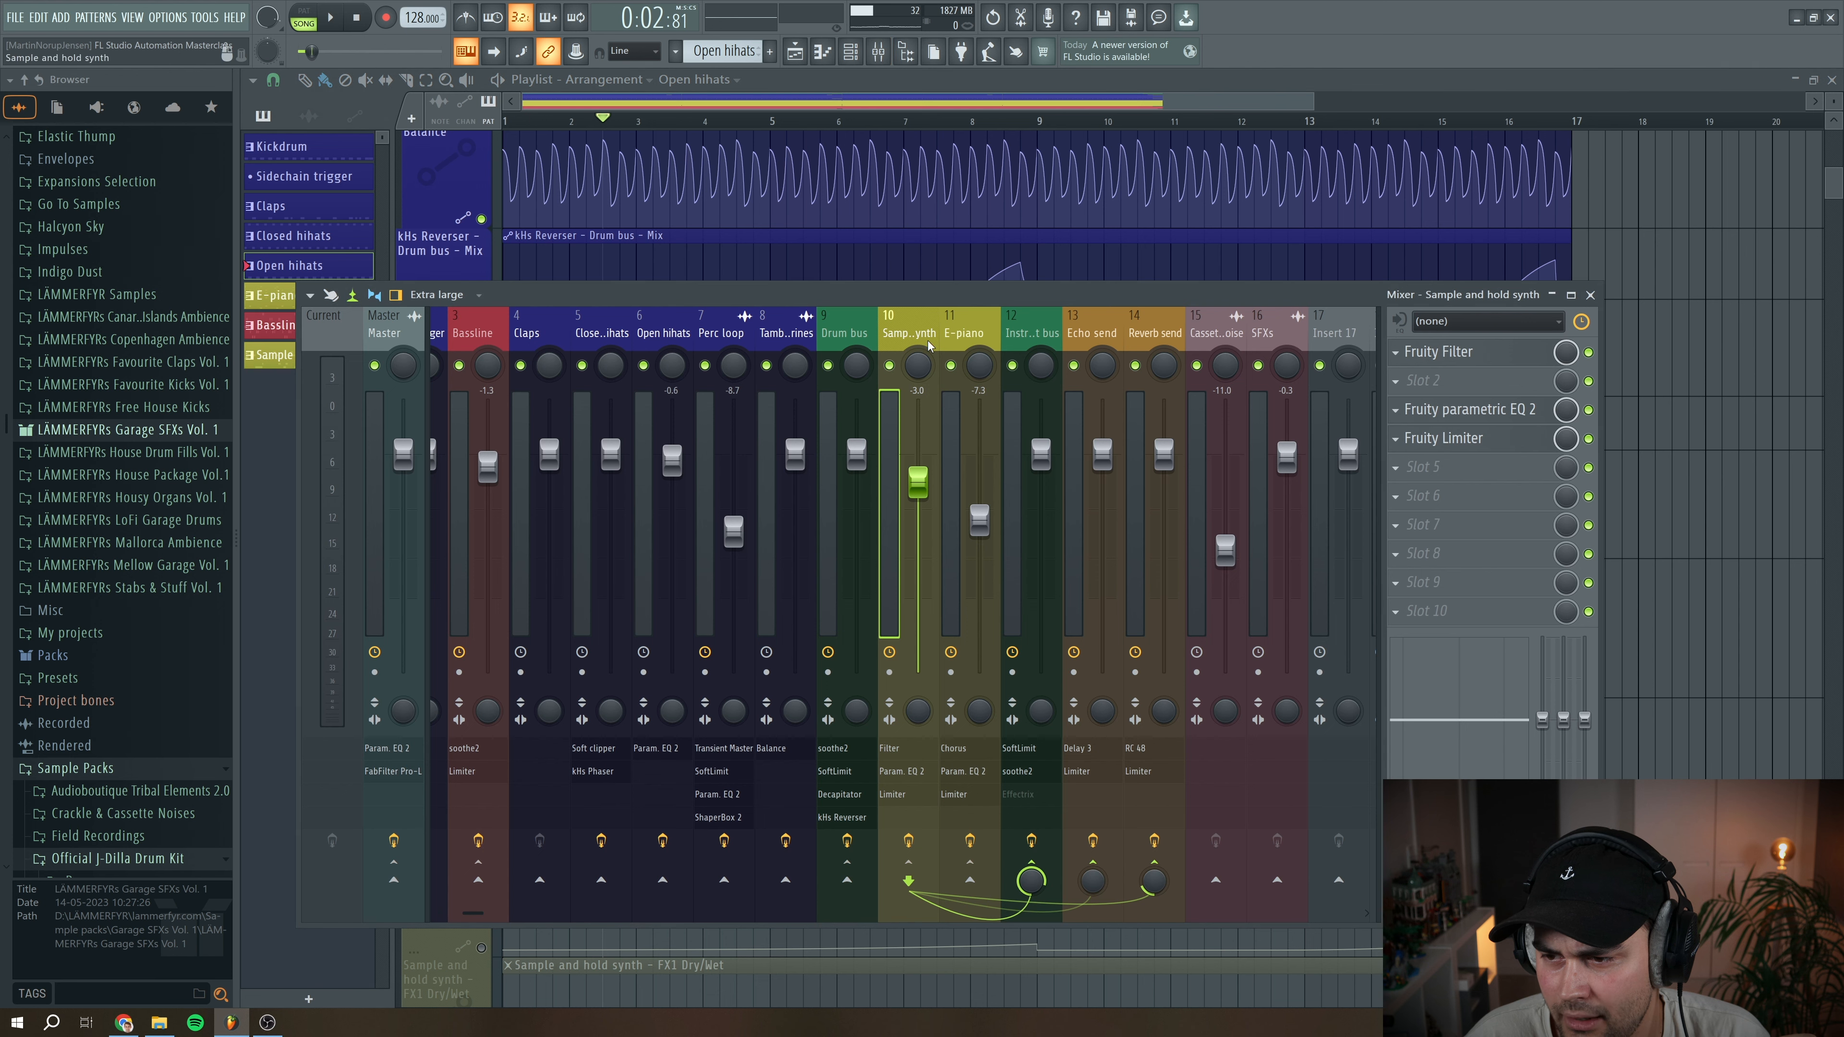
click(1089, 335)
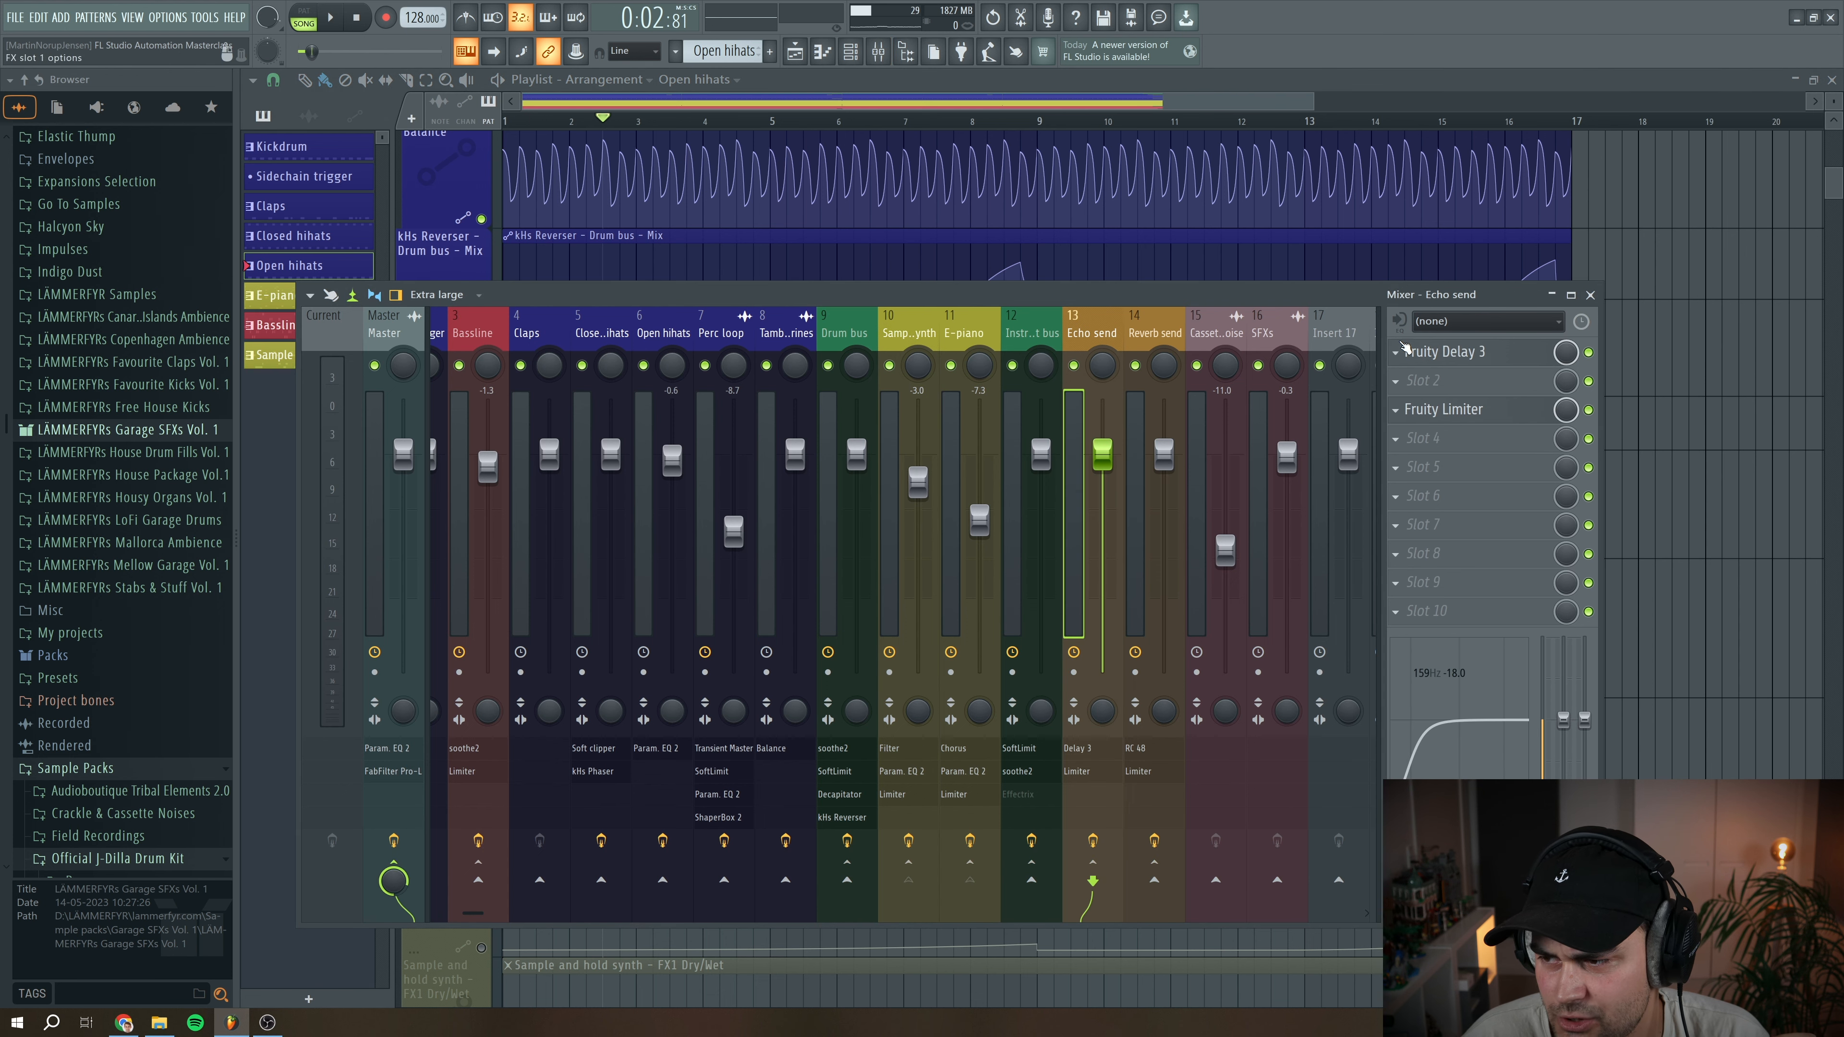
click(1459, 362)
click(1455, 363)
click(878, 53)
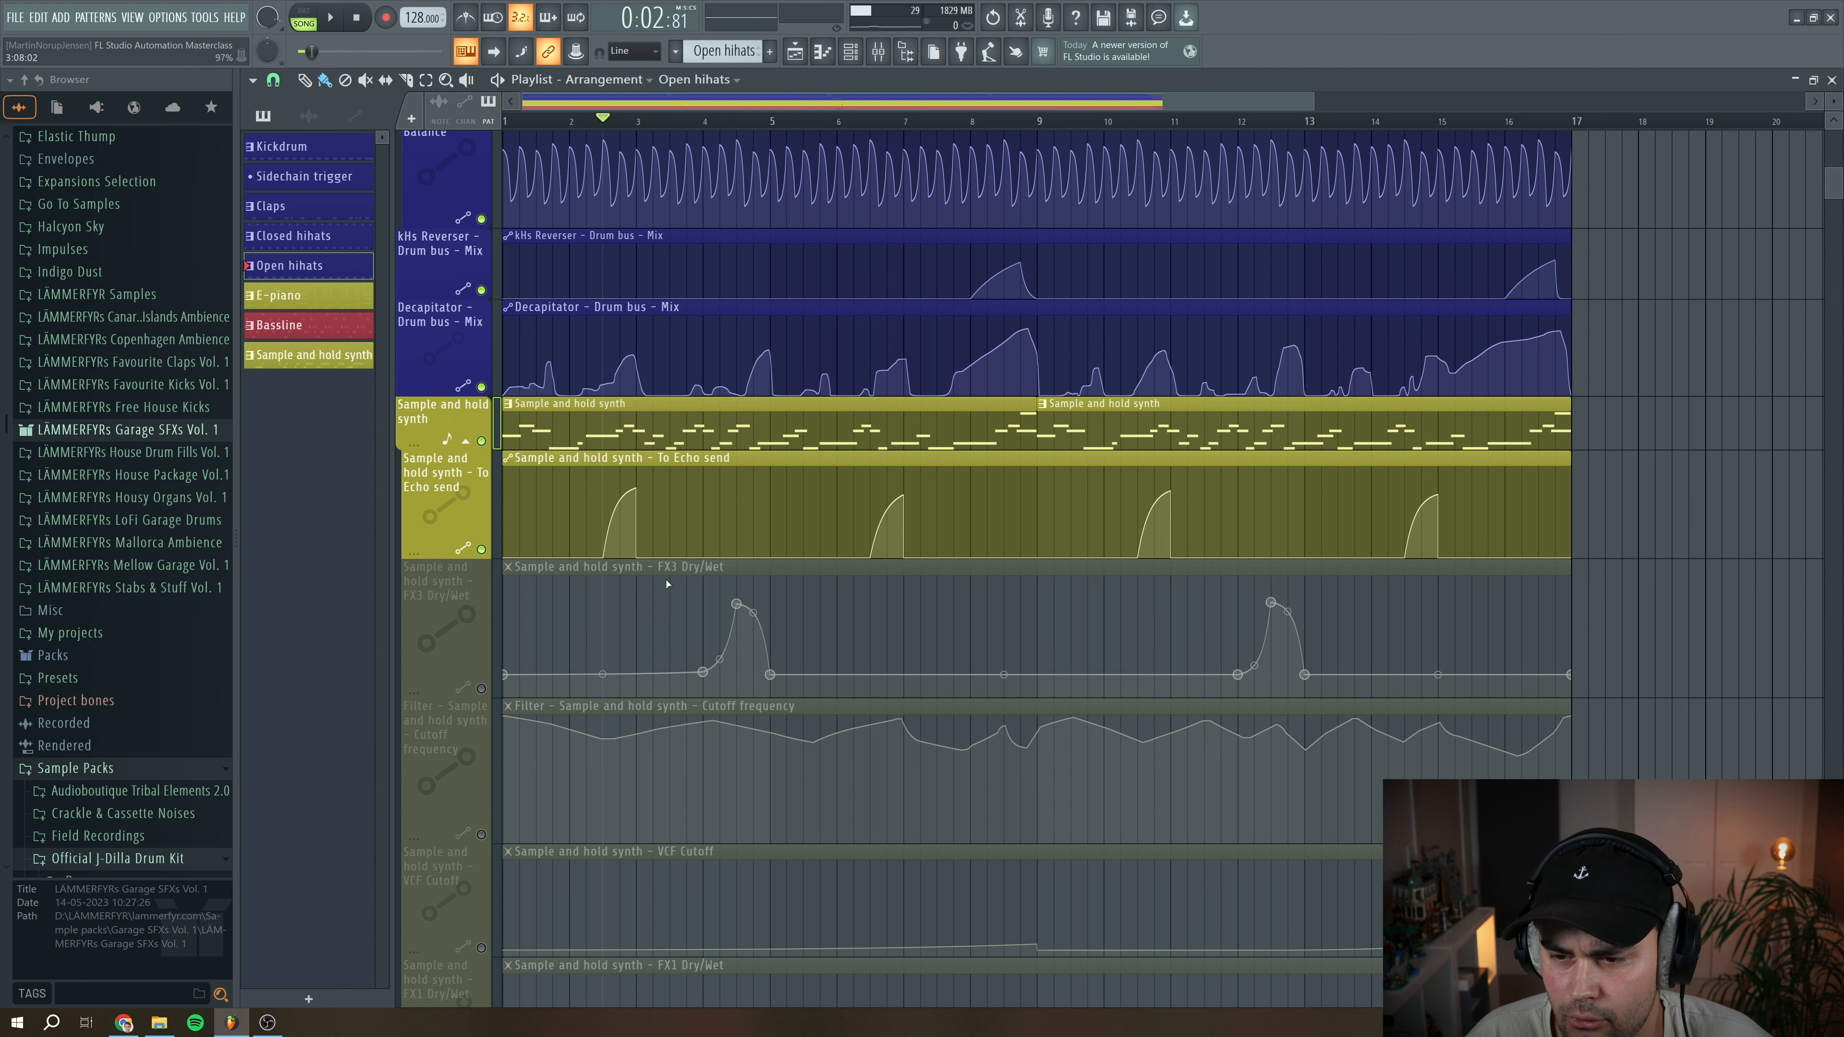
key(space)
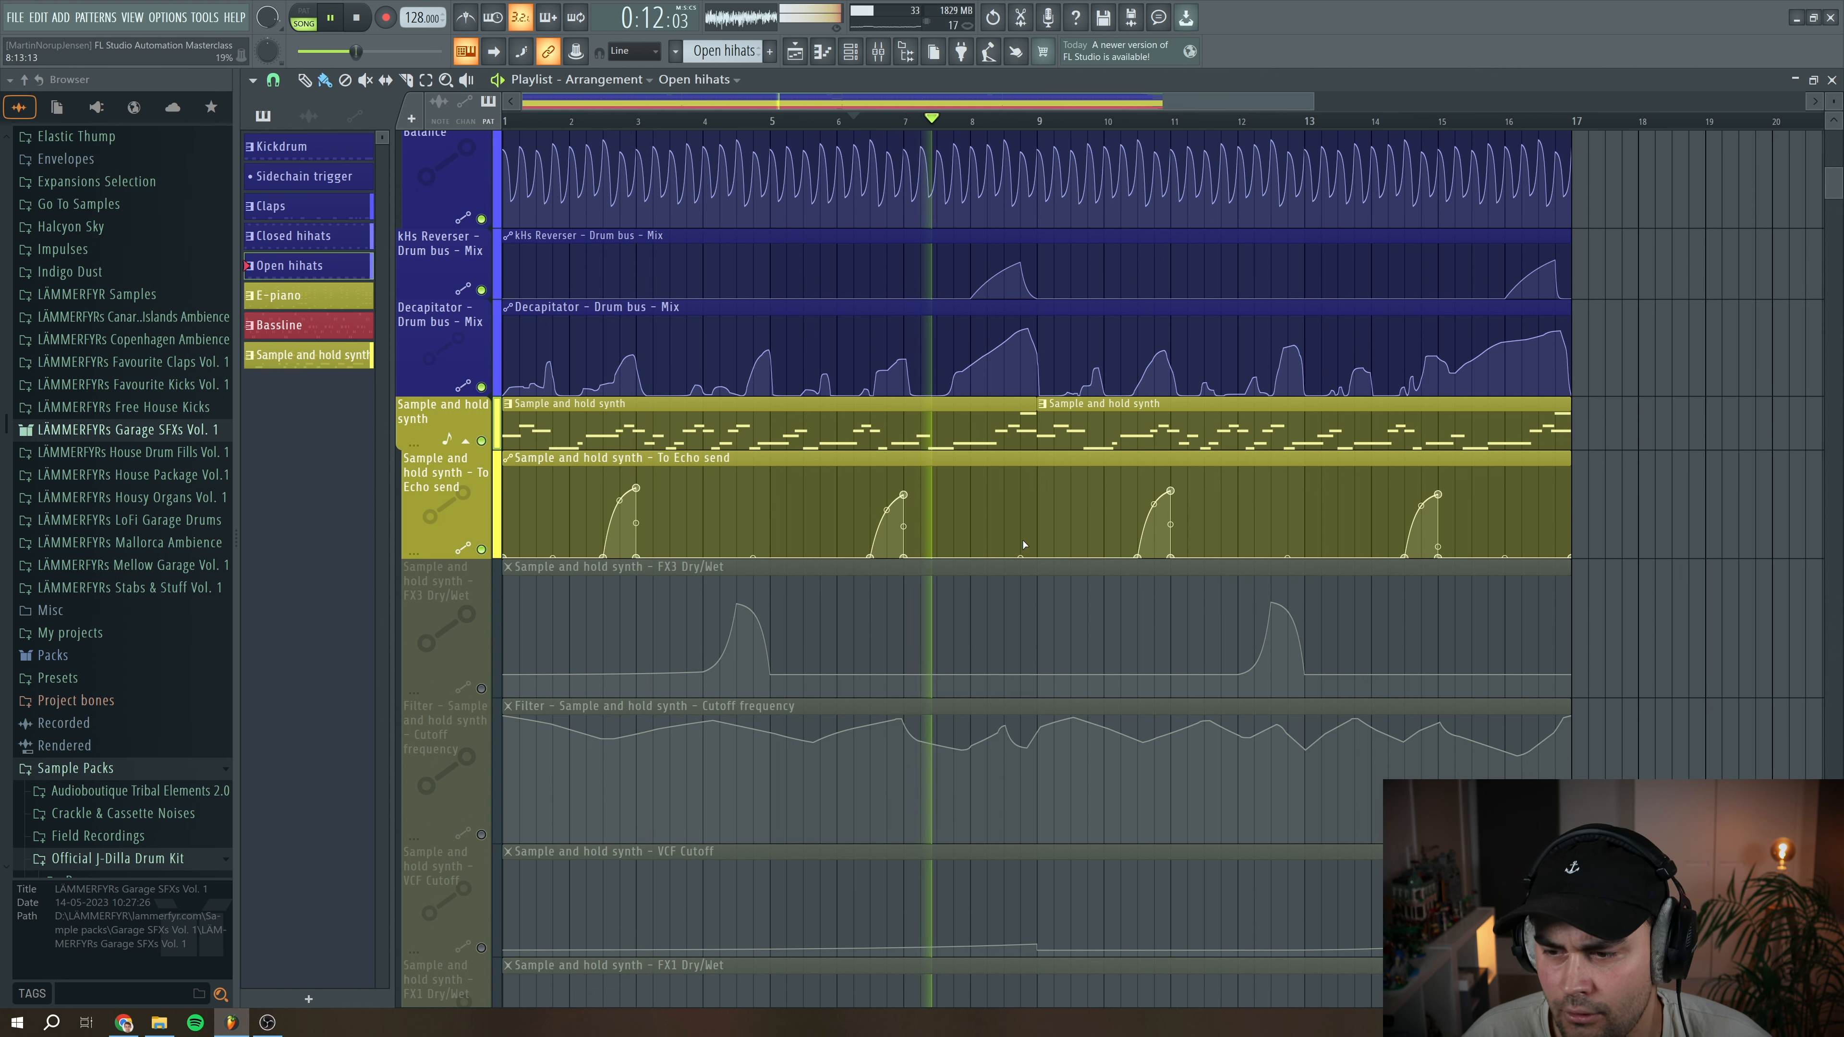
key(space)
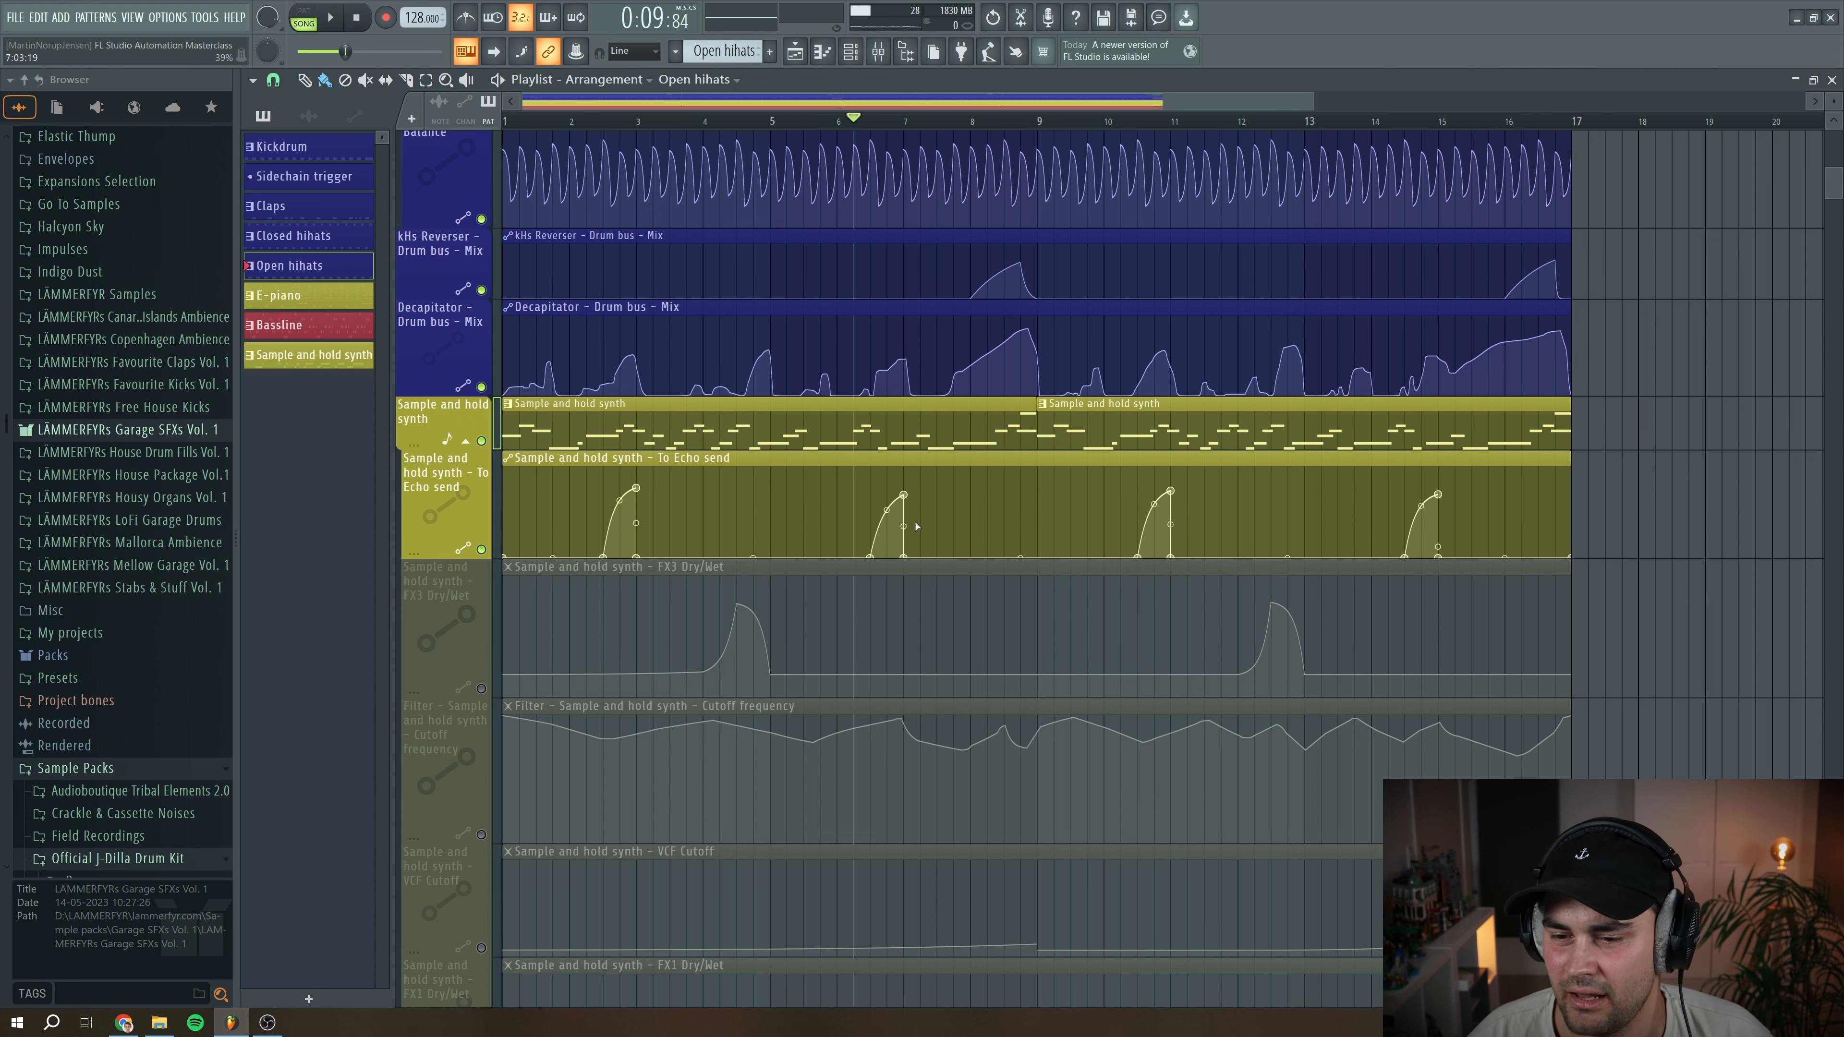
Cue playback late in bar 3, unmute the Sample and hold synth - FX3 Dry/Wet automation and inspect the Delay effect in its JUP-8 V
click(688, 122)
click(481, 689)
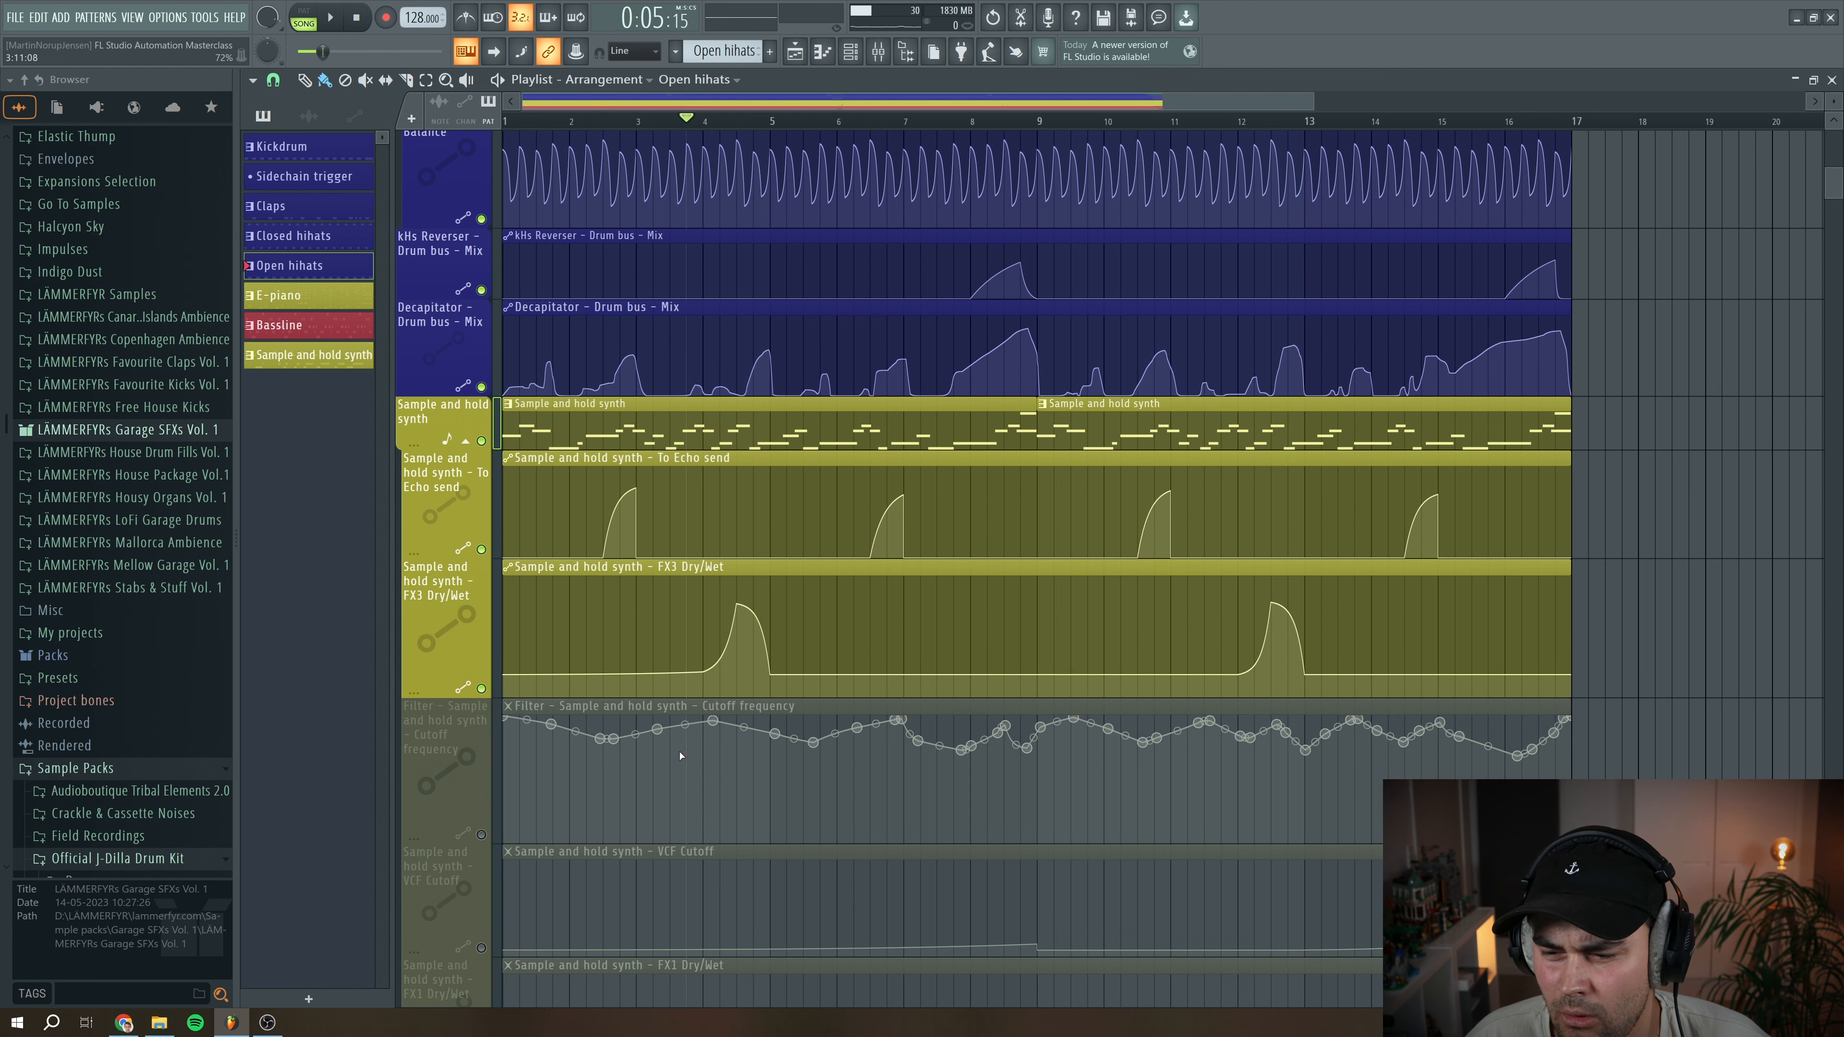
click(853, 50)
click(408, 387)
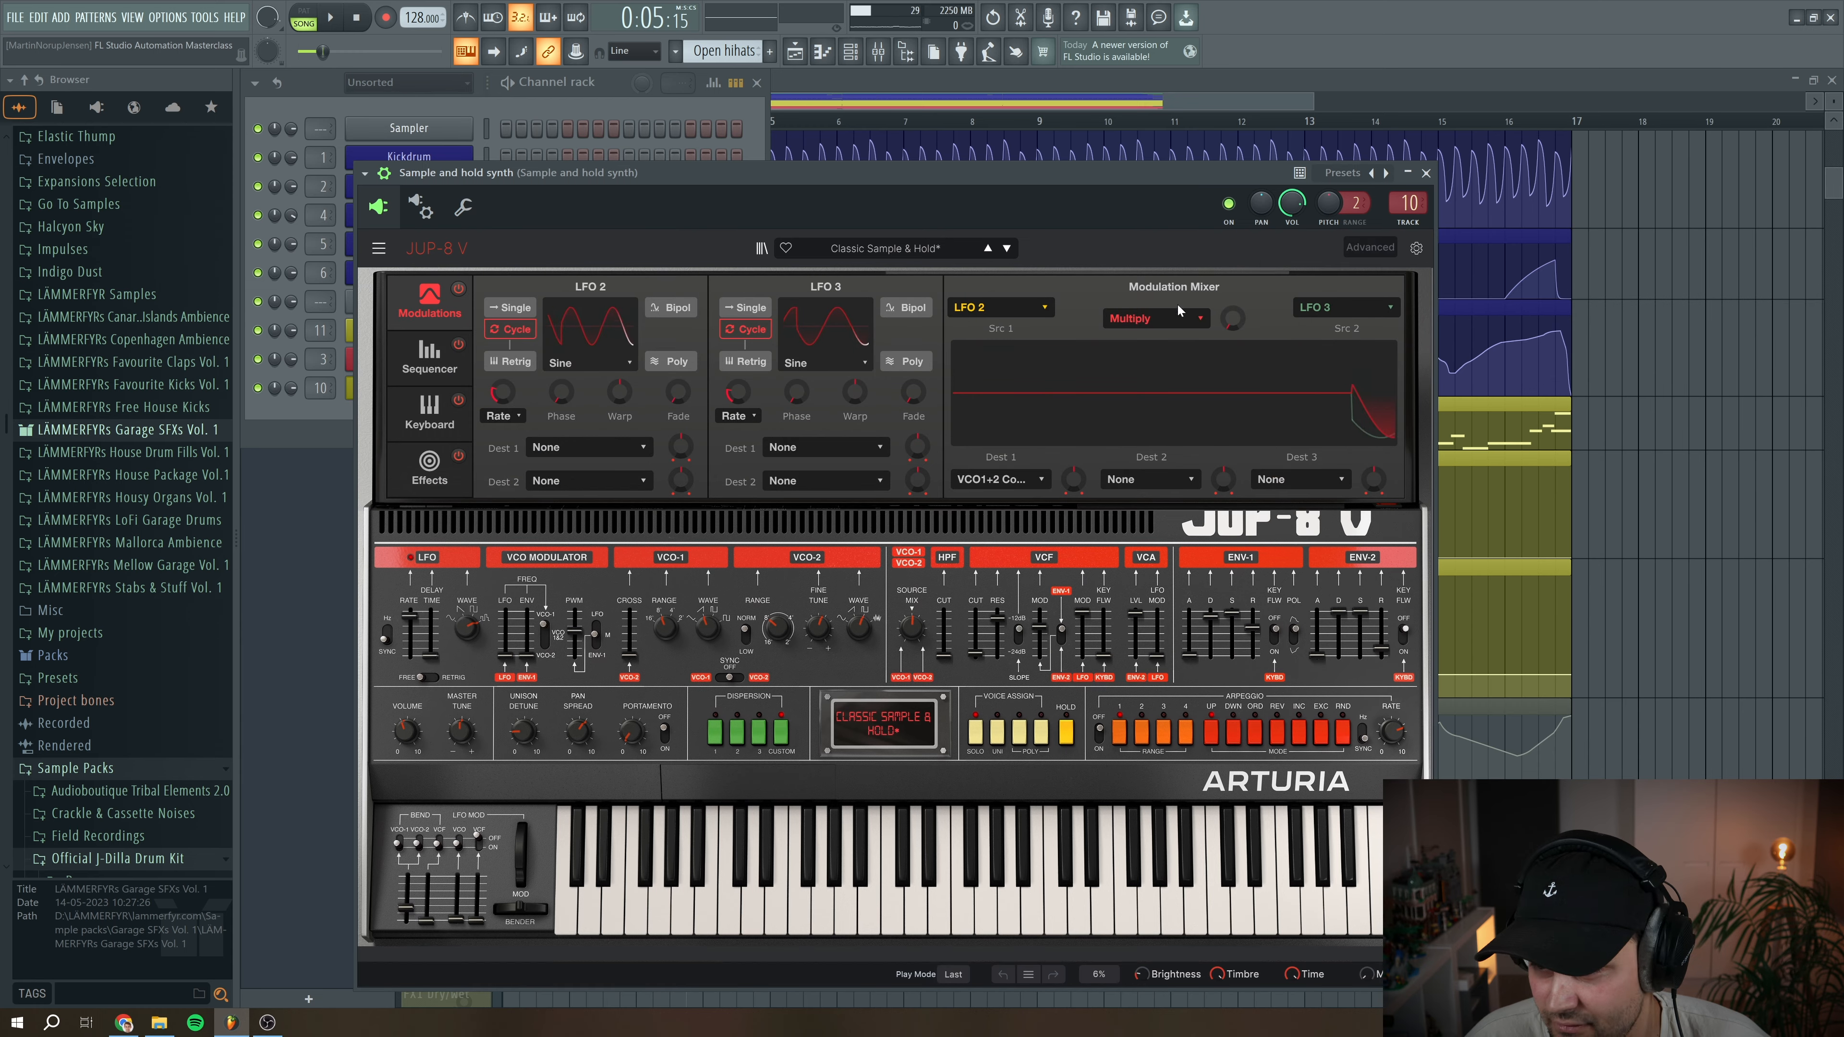
click(430, 468)
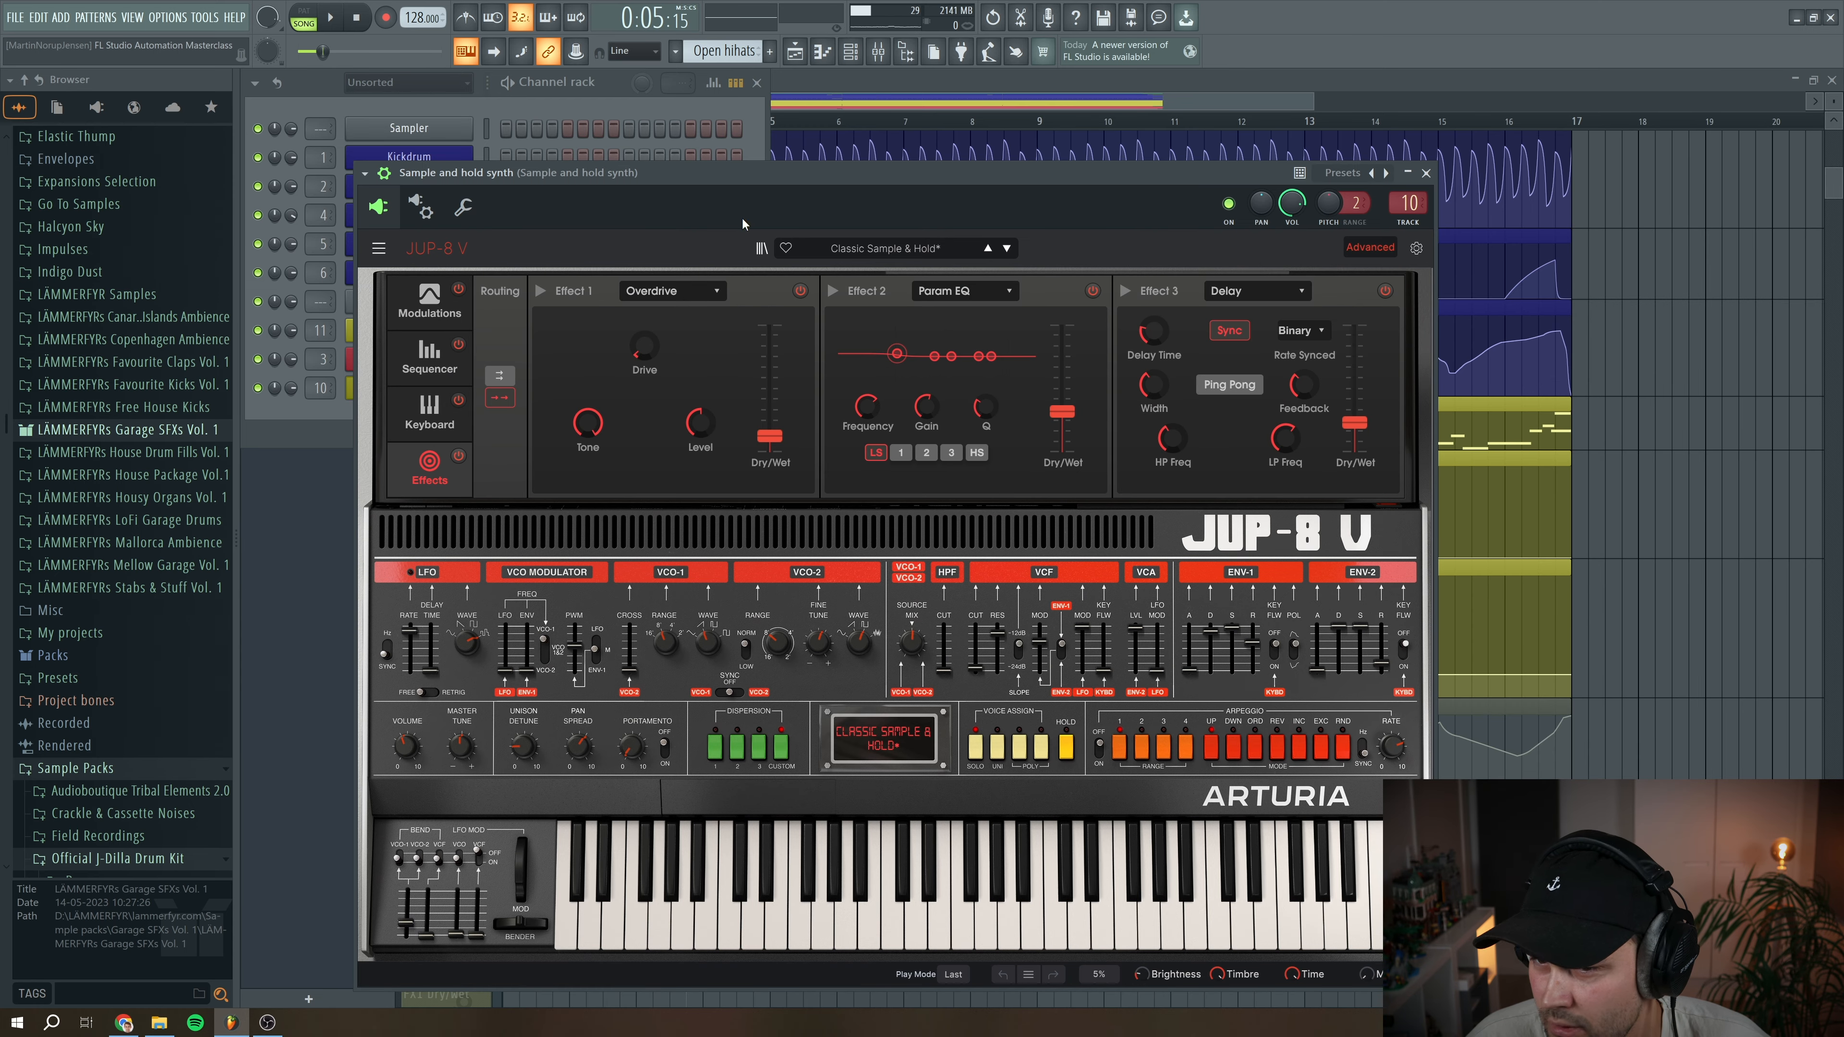
click(335, 15)
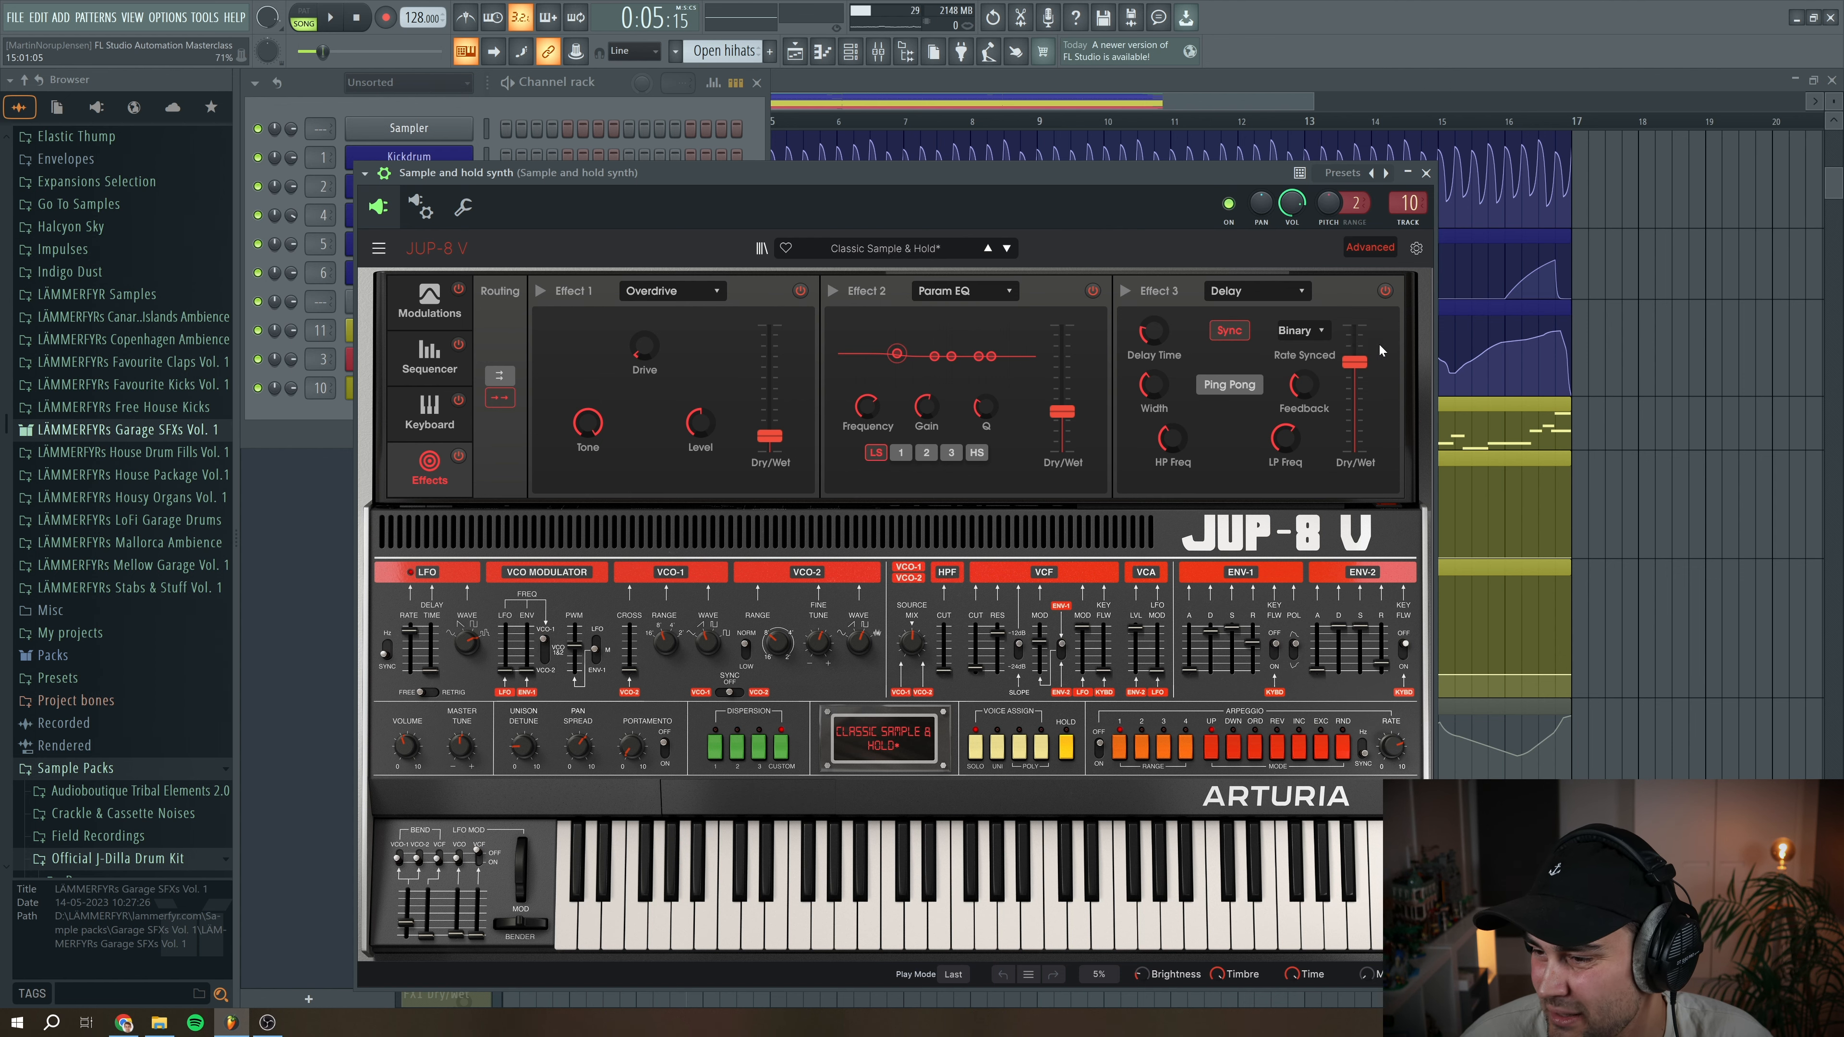
click(1448, 195)
Audition the FX3 Dry/Wet automation from late in bar 3
key(space)
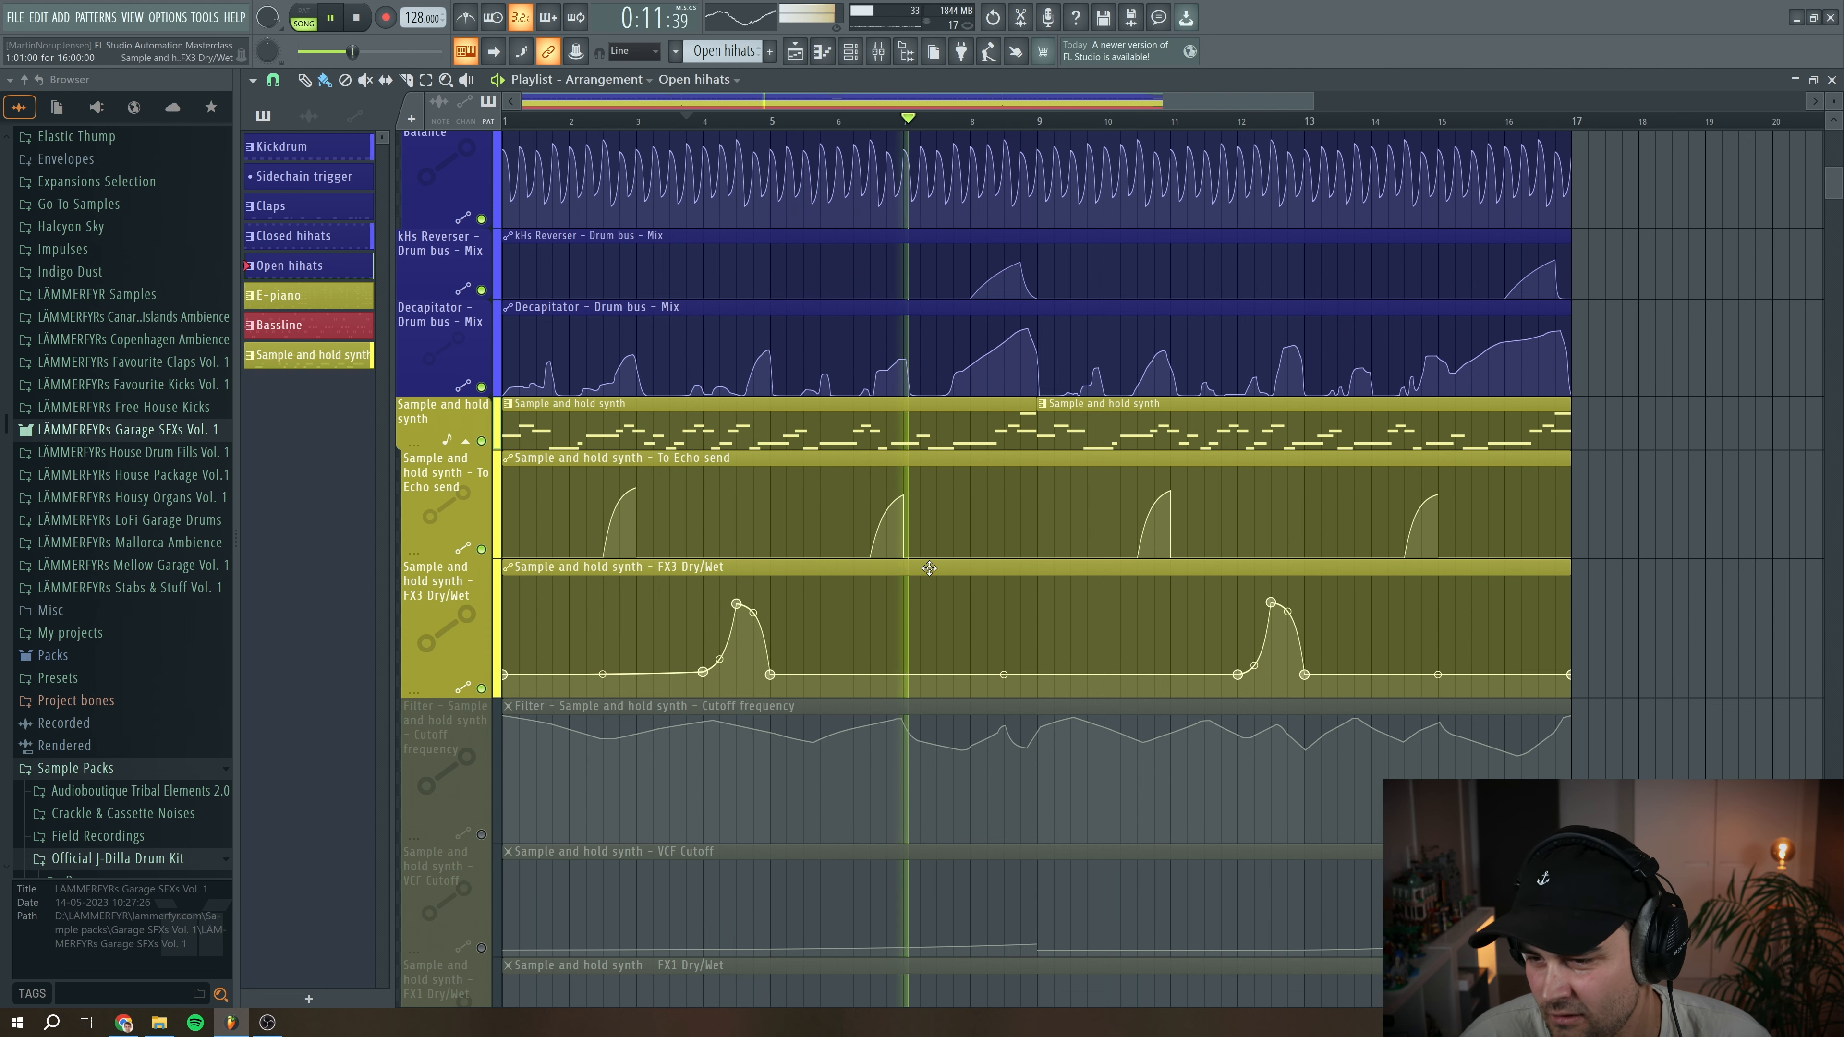
key(space)
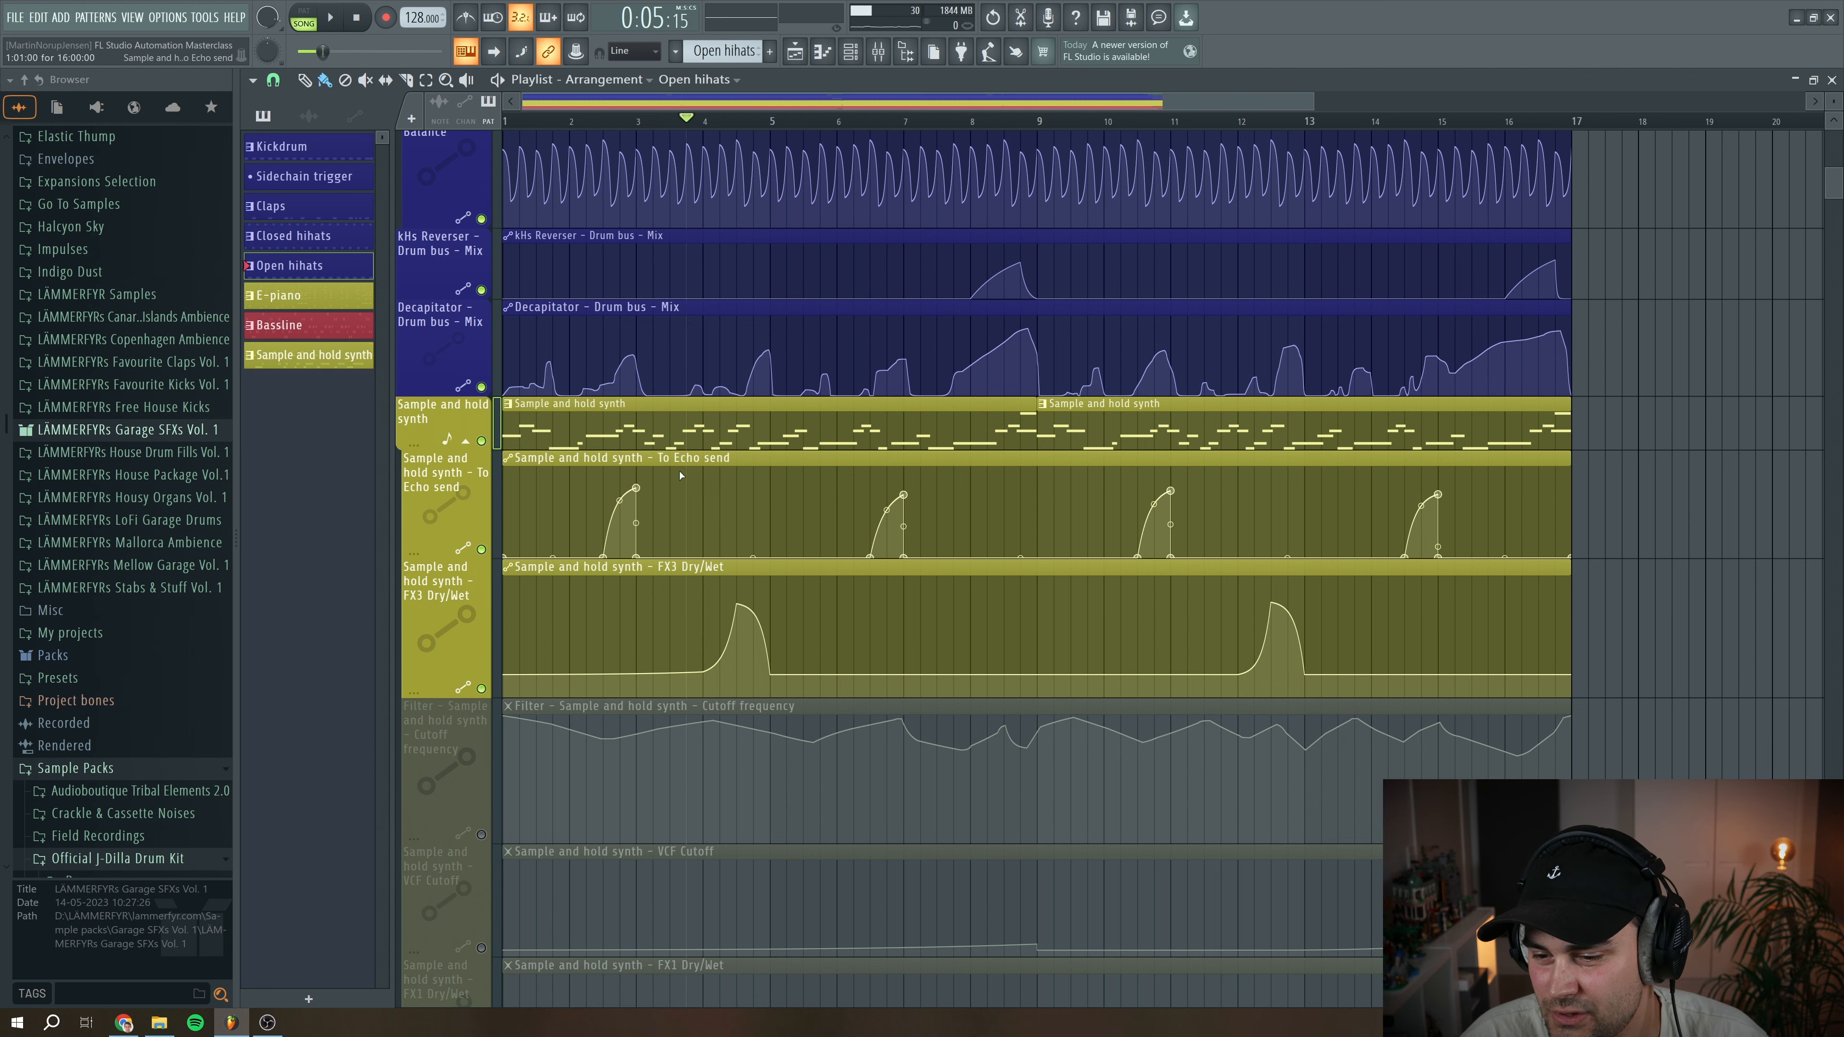
Unmute the Sample and hold synth filter's Cutoff frequency automation and return playback to the first bar
scroll(820, 553, down, 1)
click(480, 727)
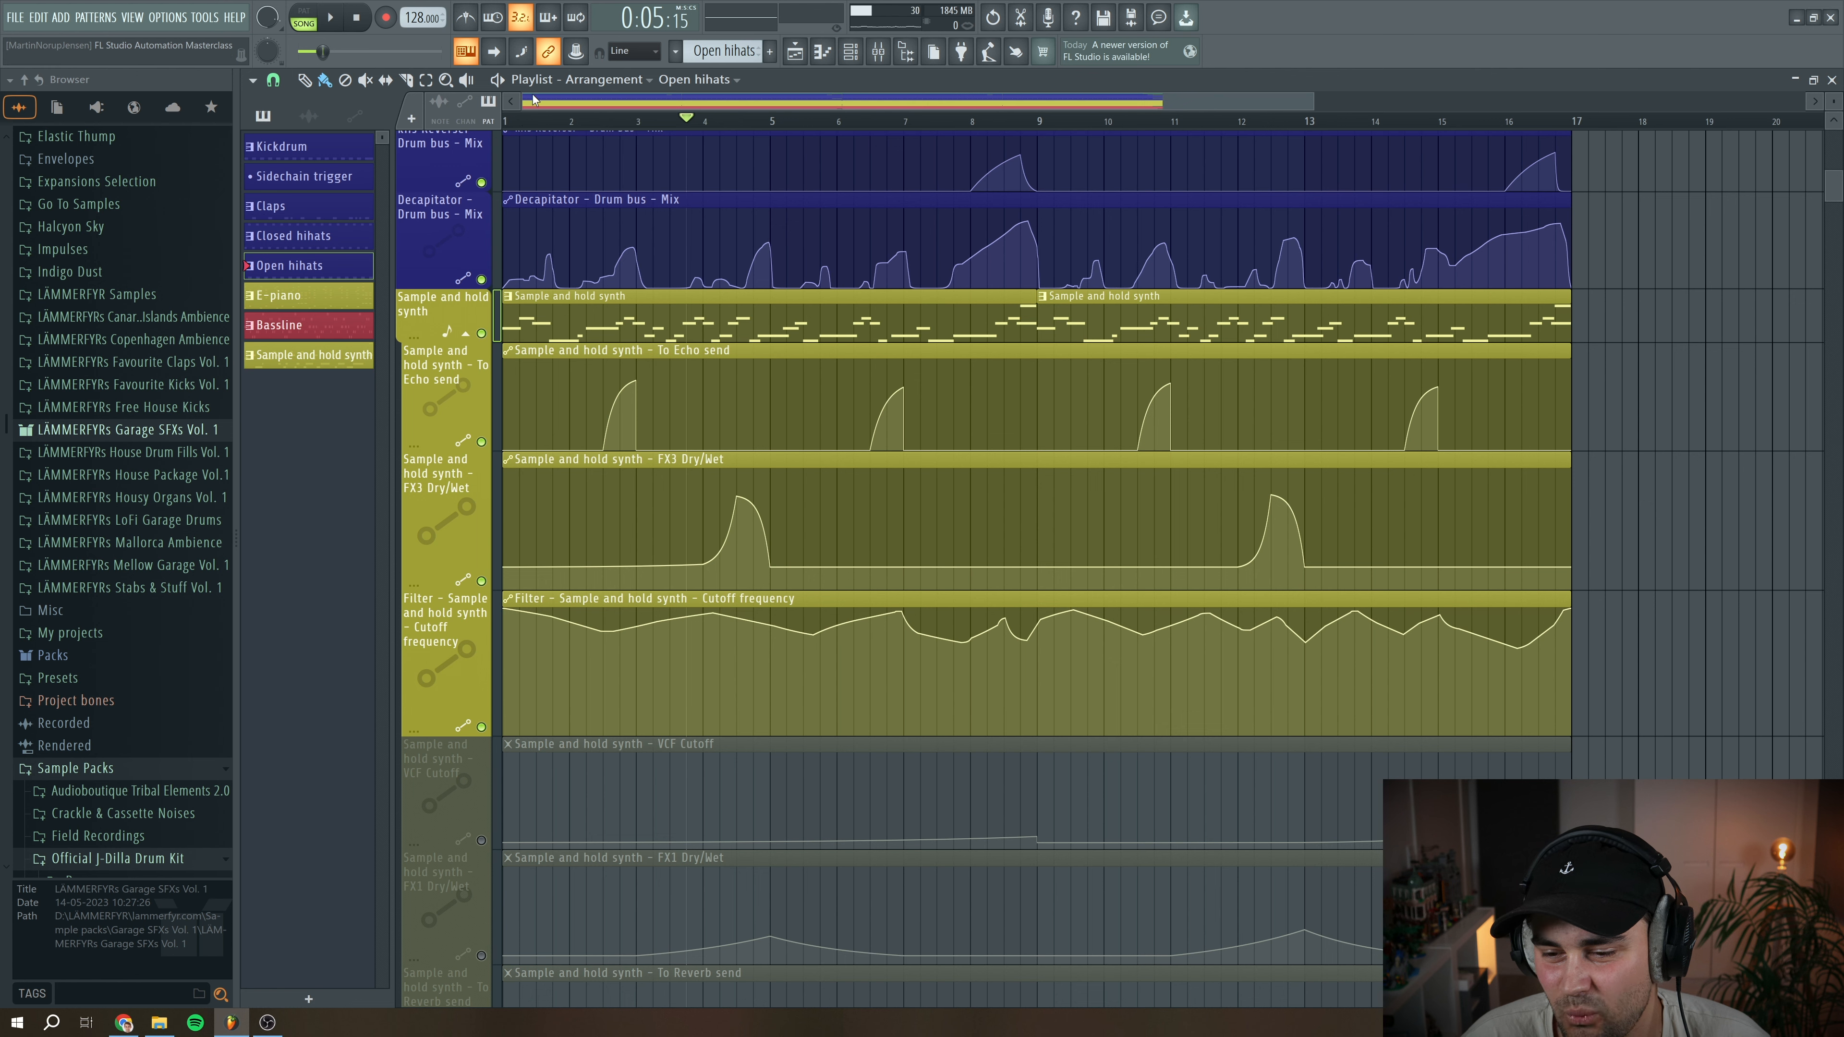
click(509, 121)
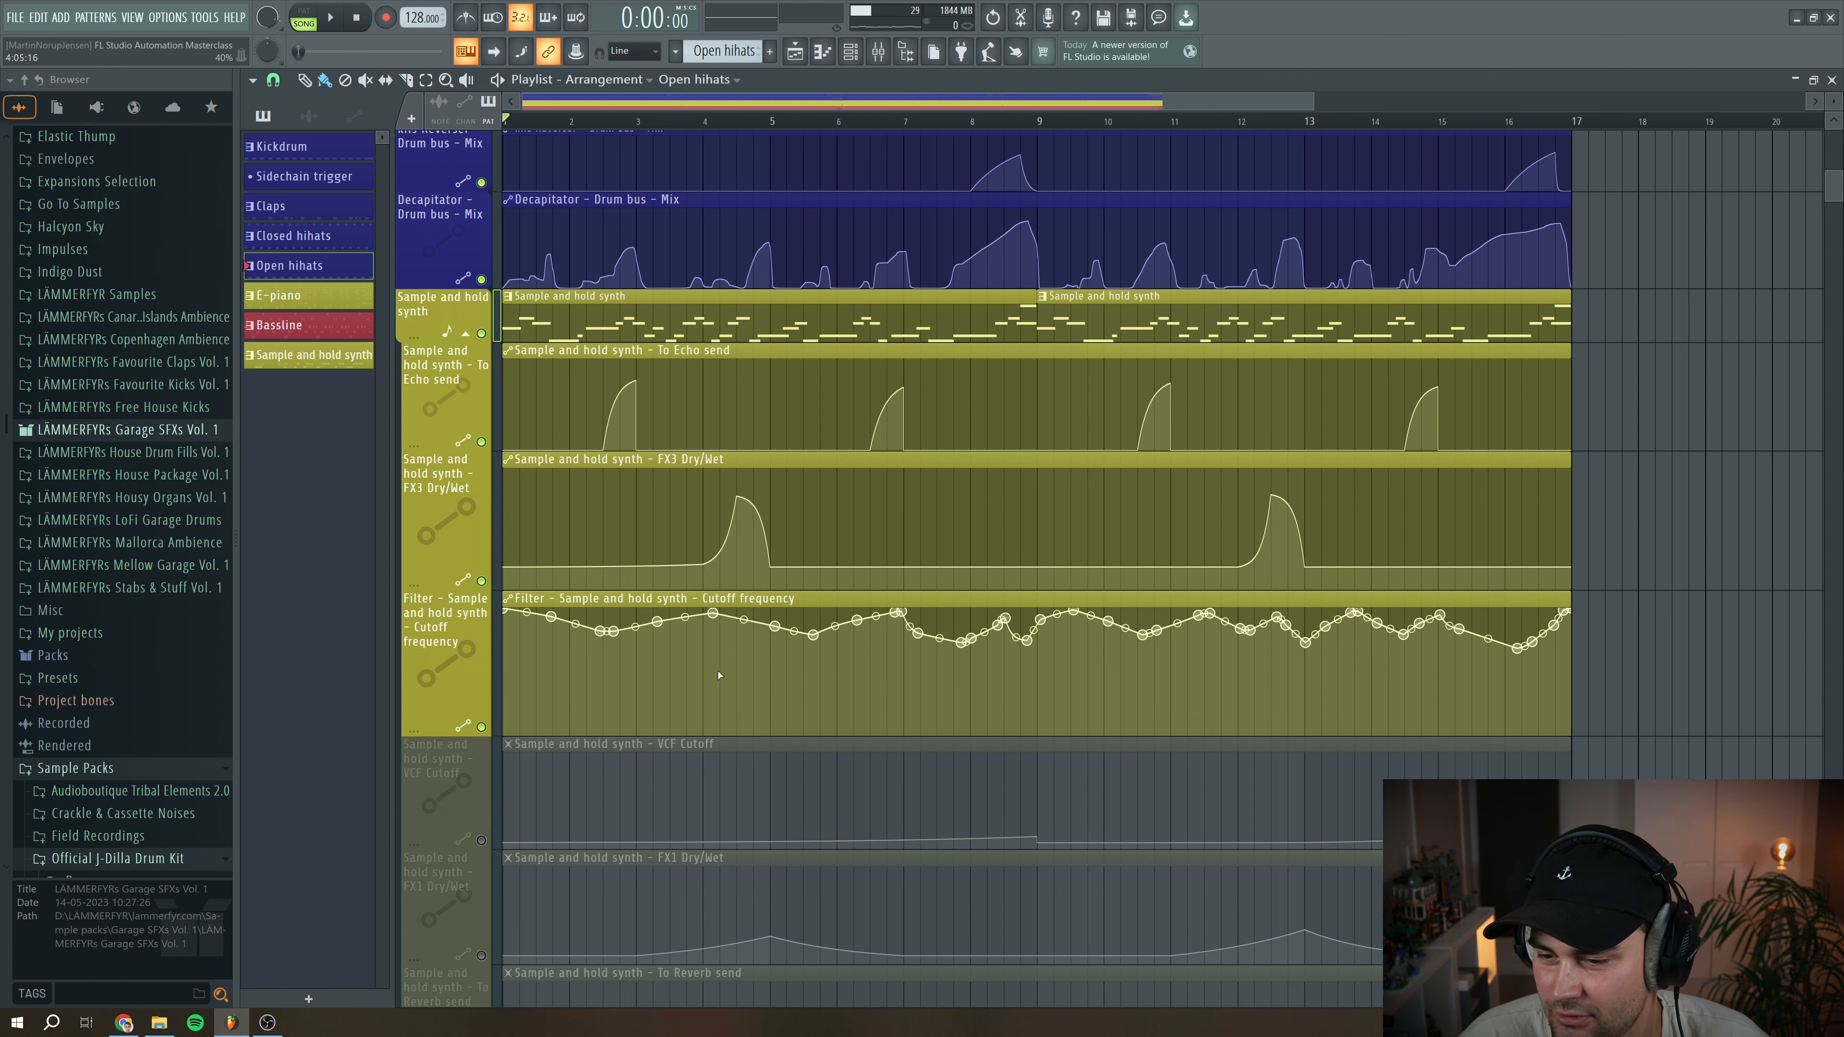
Examine the Fruity Filter on the Sample and hold synth's mixer track, including its cutoff movement during playback from the first bar
click(878, 52)
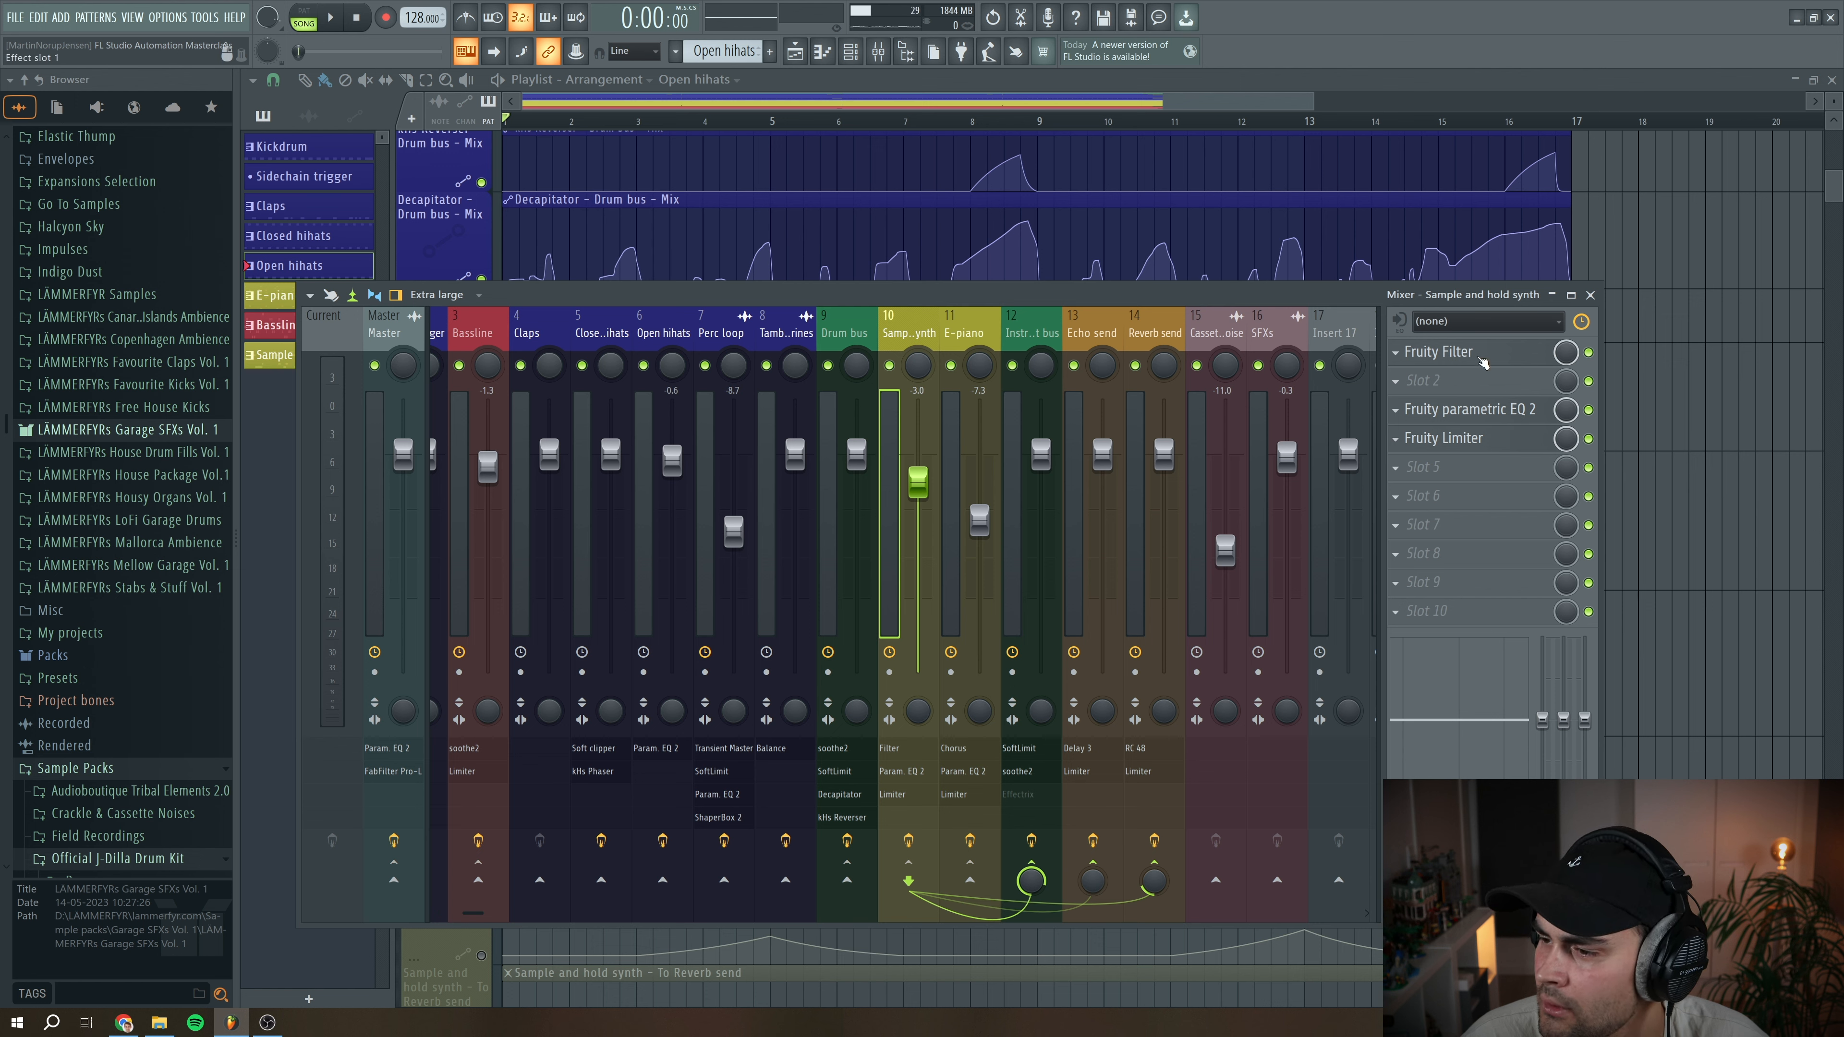
click(1481, 356)
drag(589, 171, 807, 317)
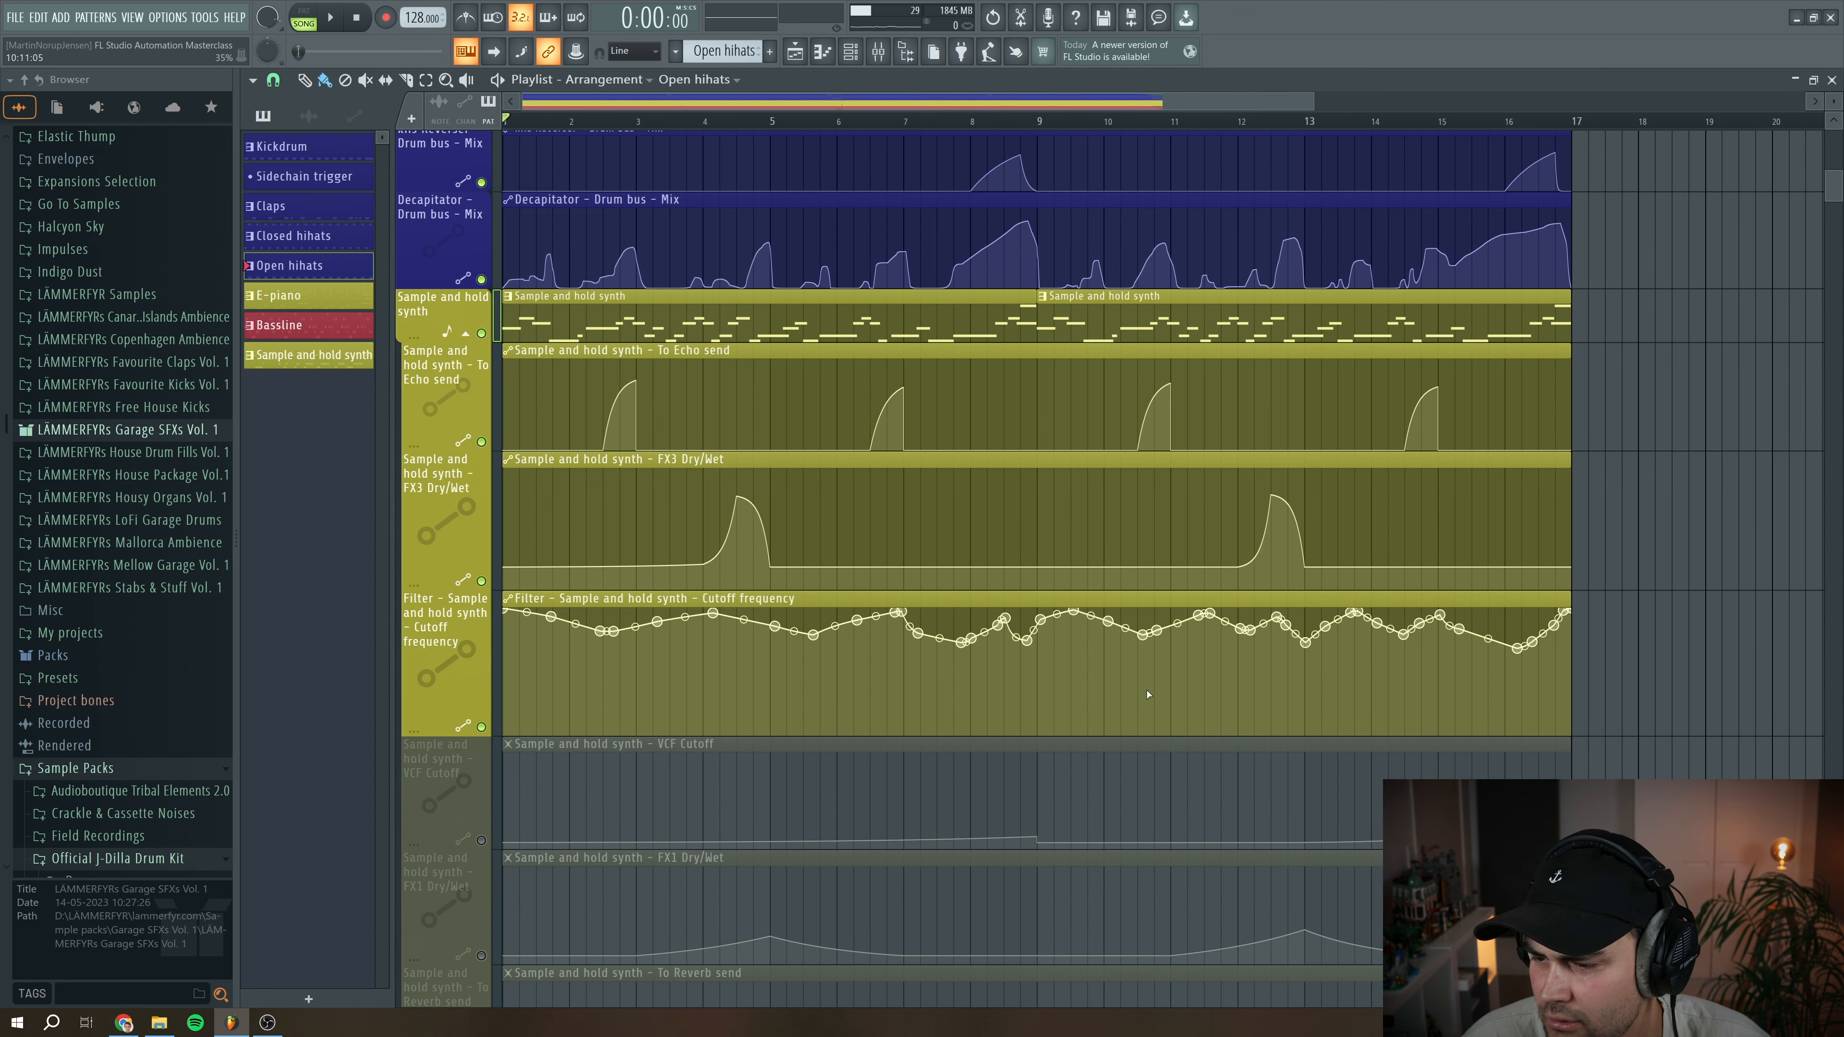
key(space)
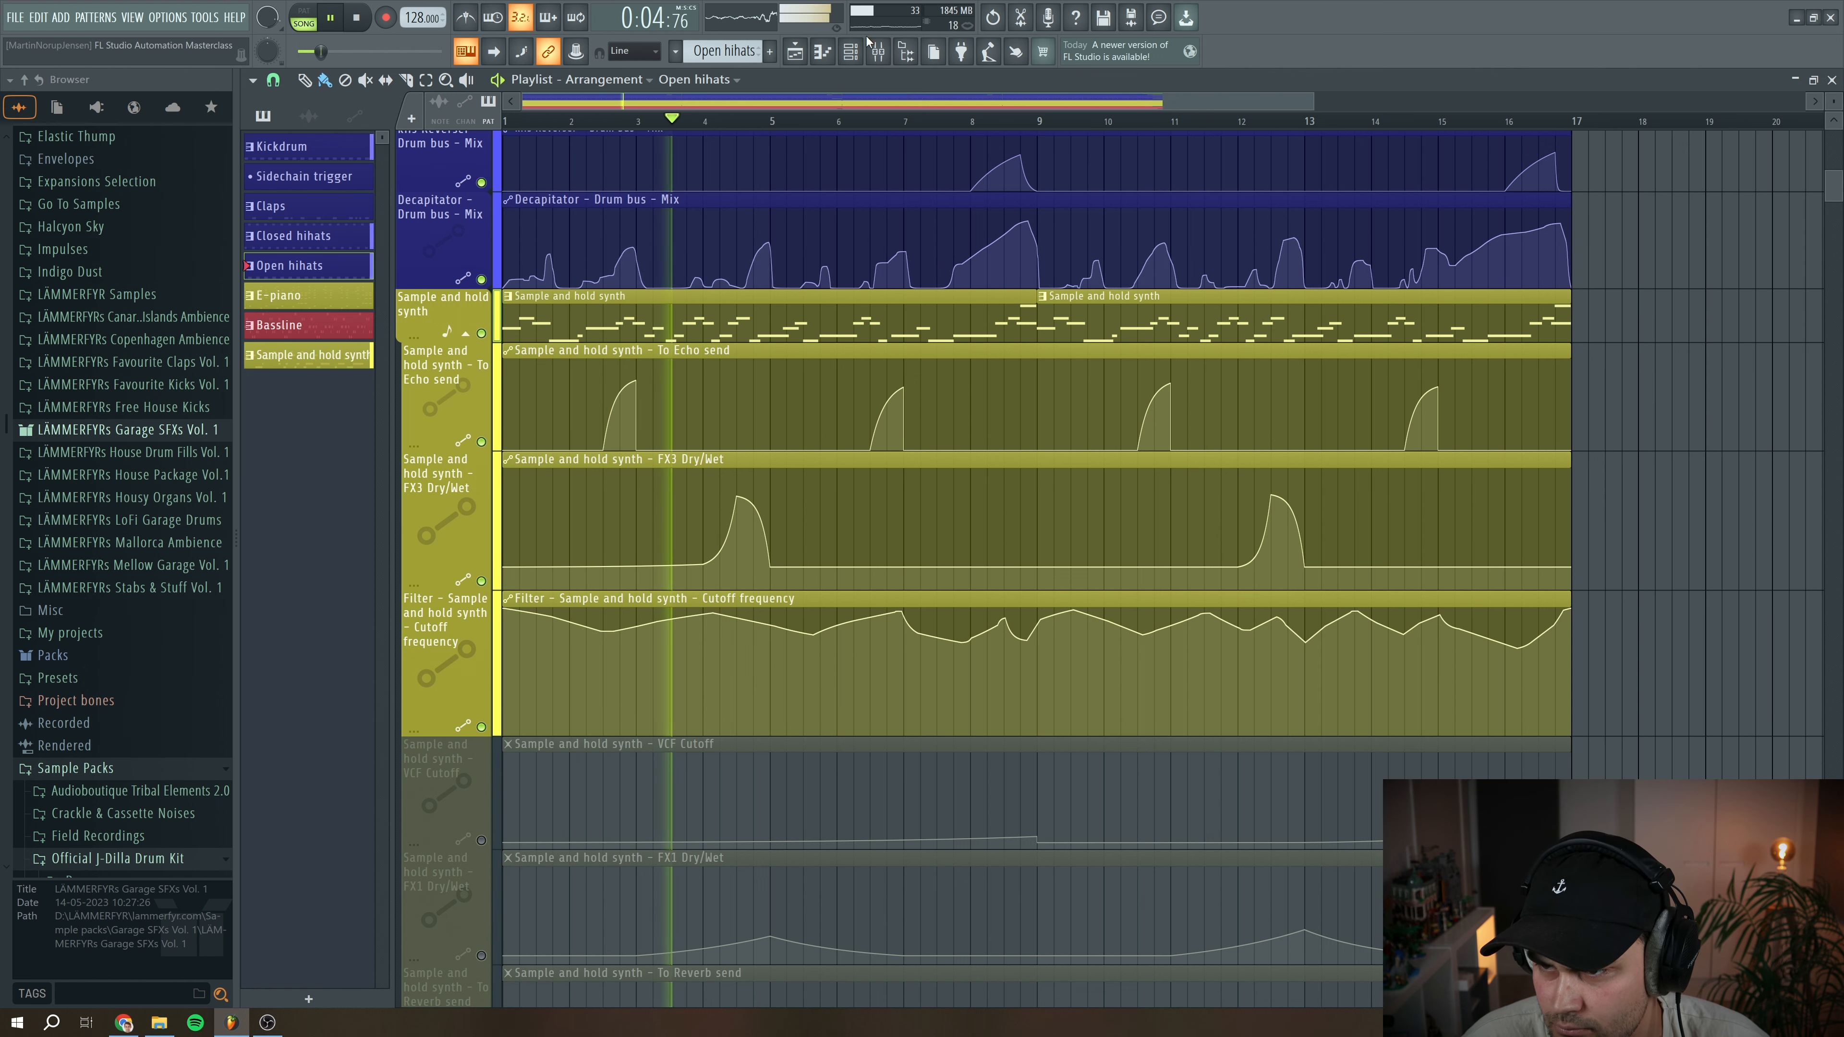
click(878, 53)
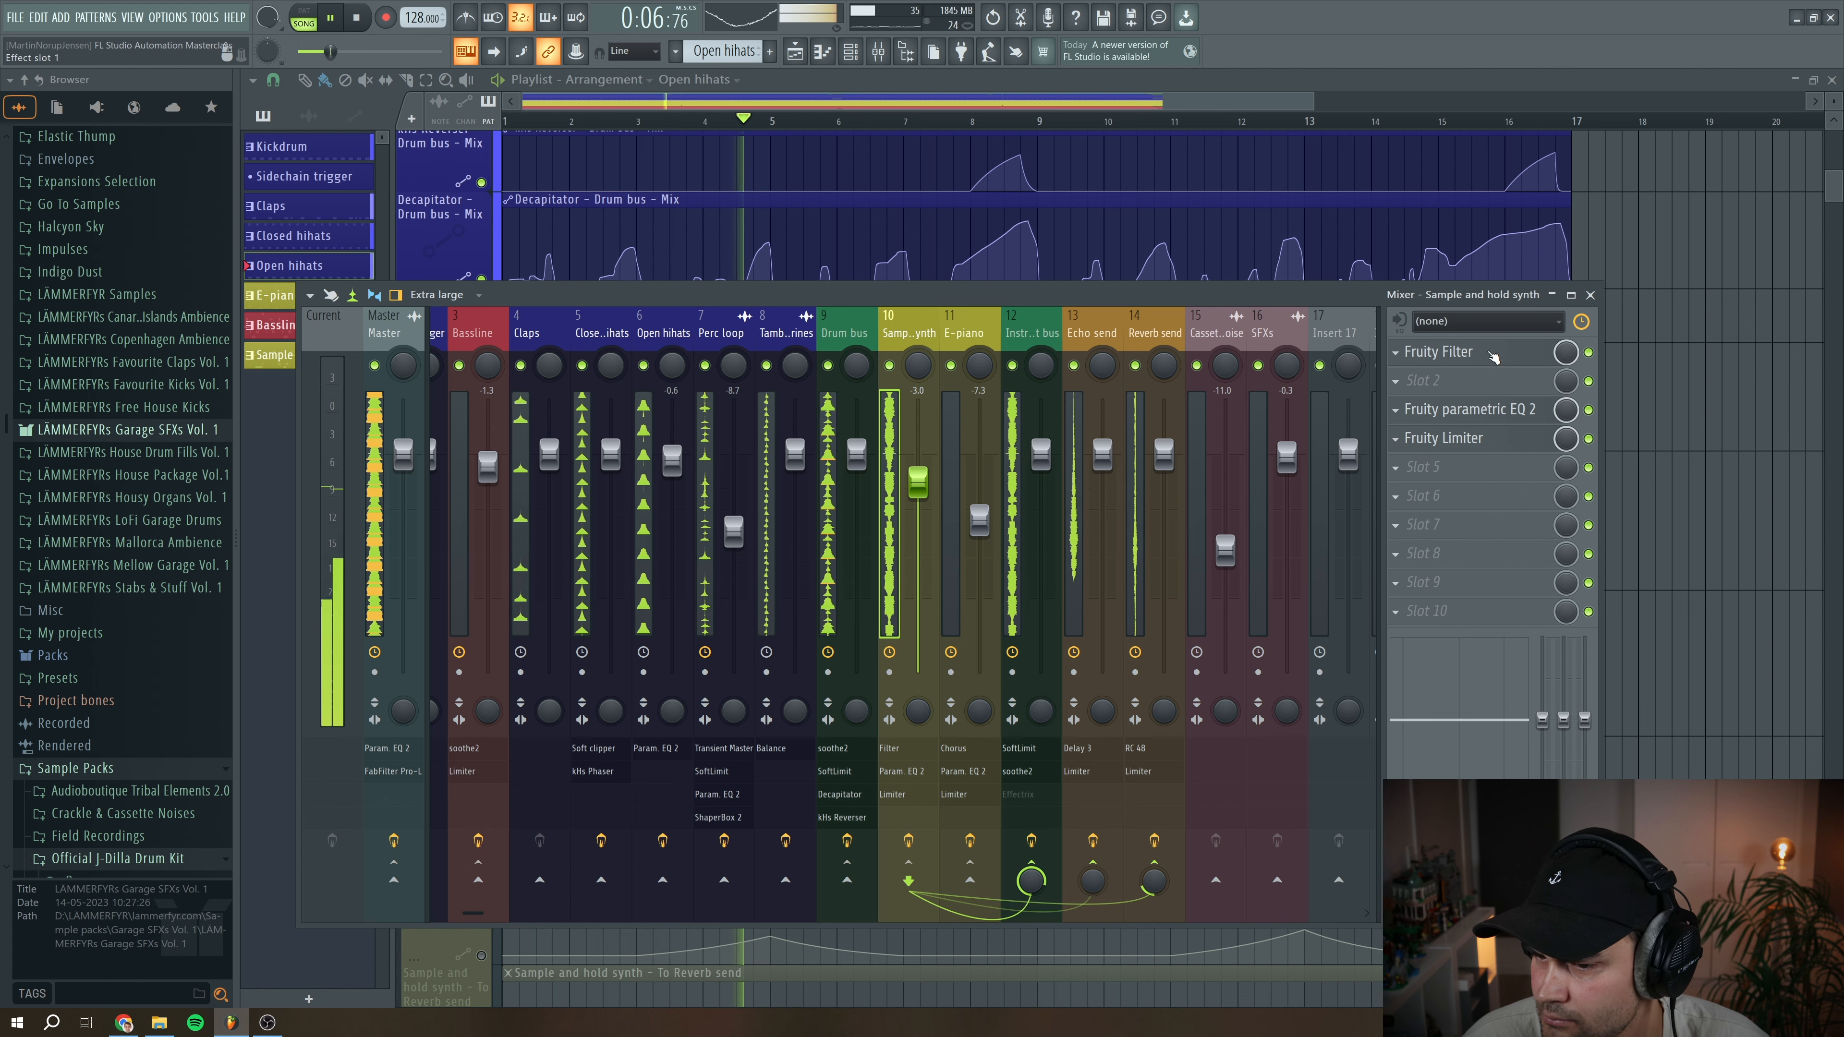
click(1517, 352)
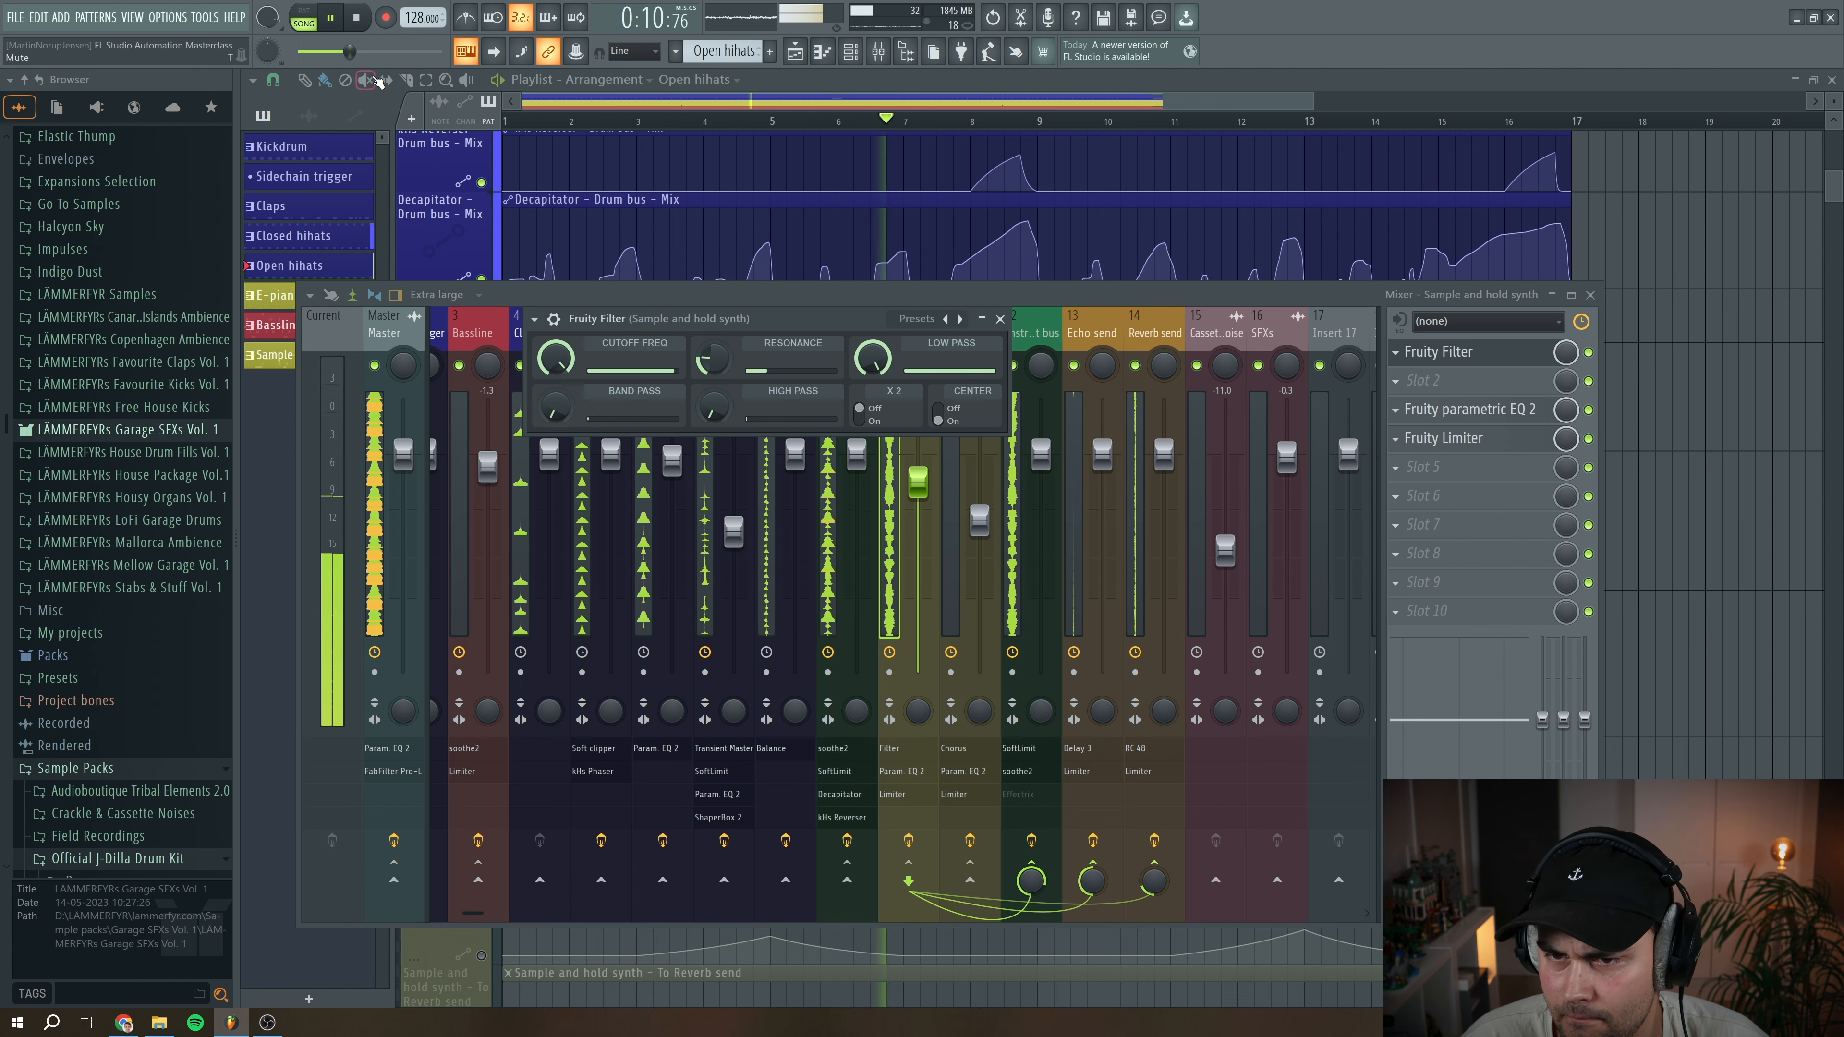
click(365, 25)
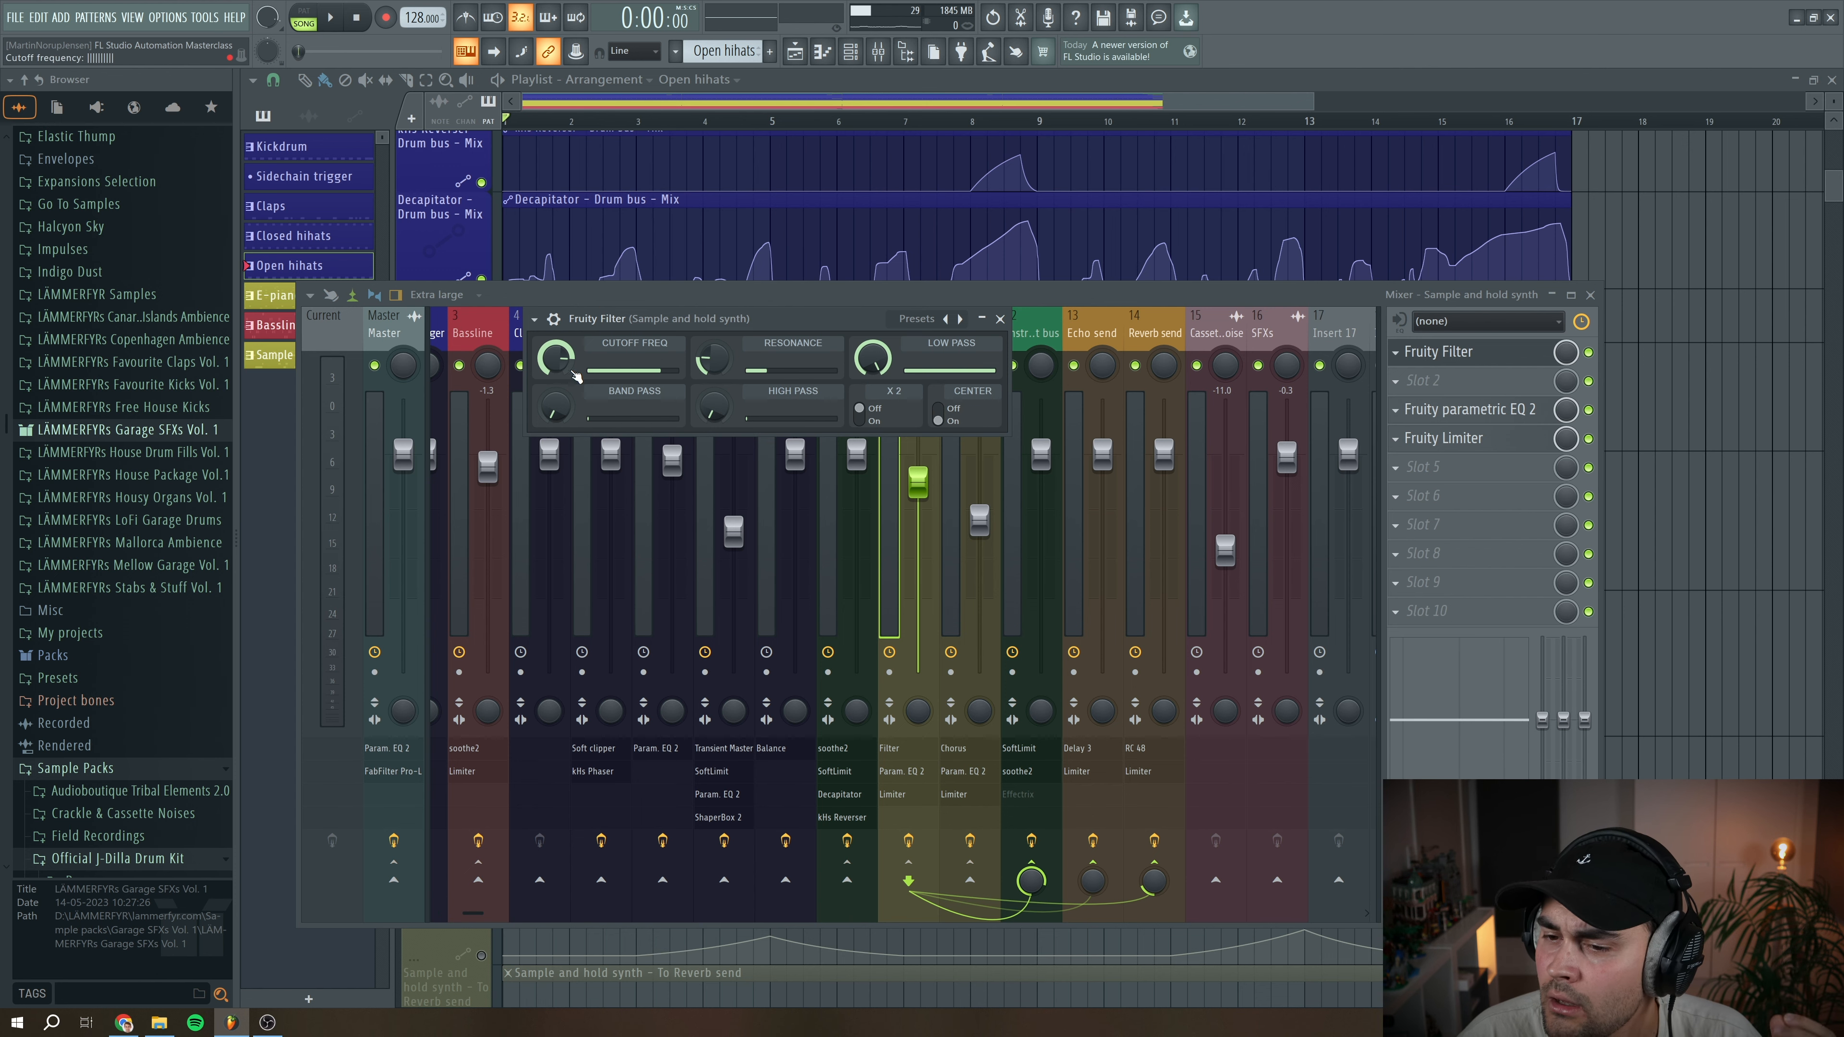
click(648, 132)
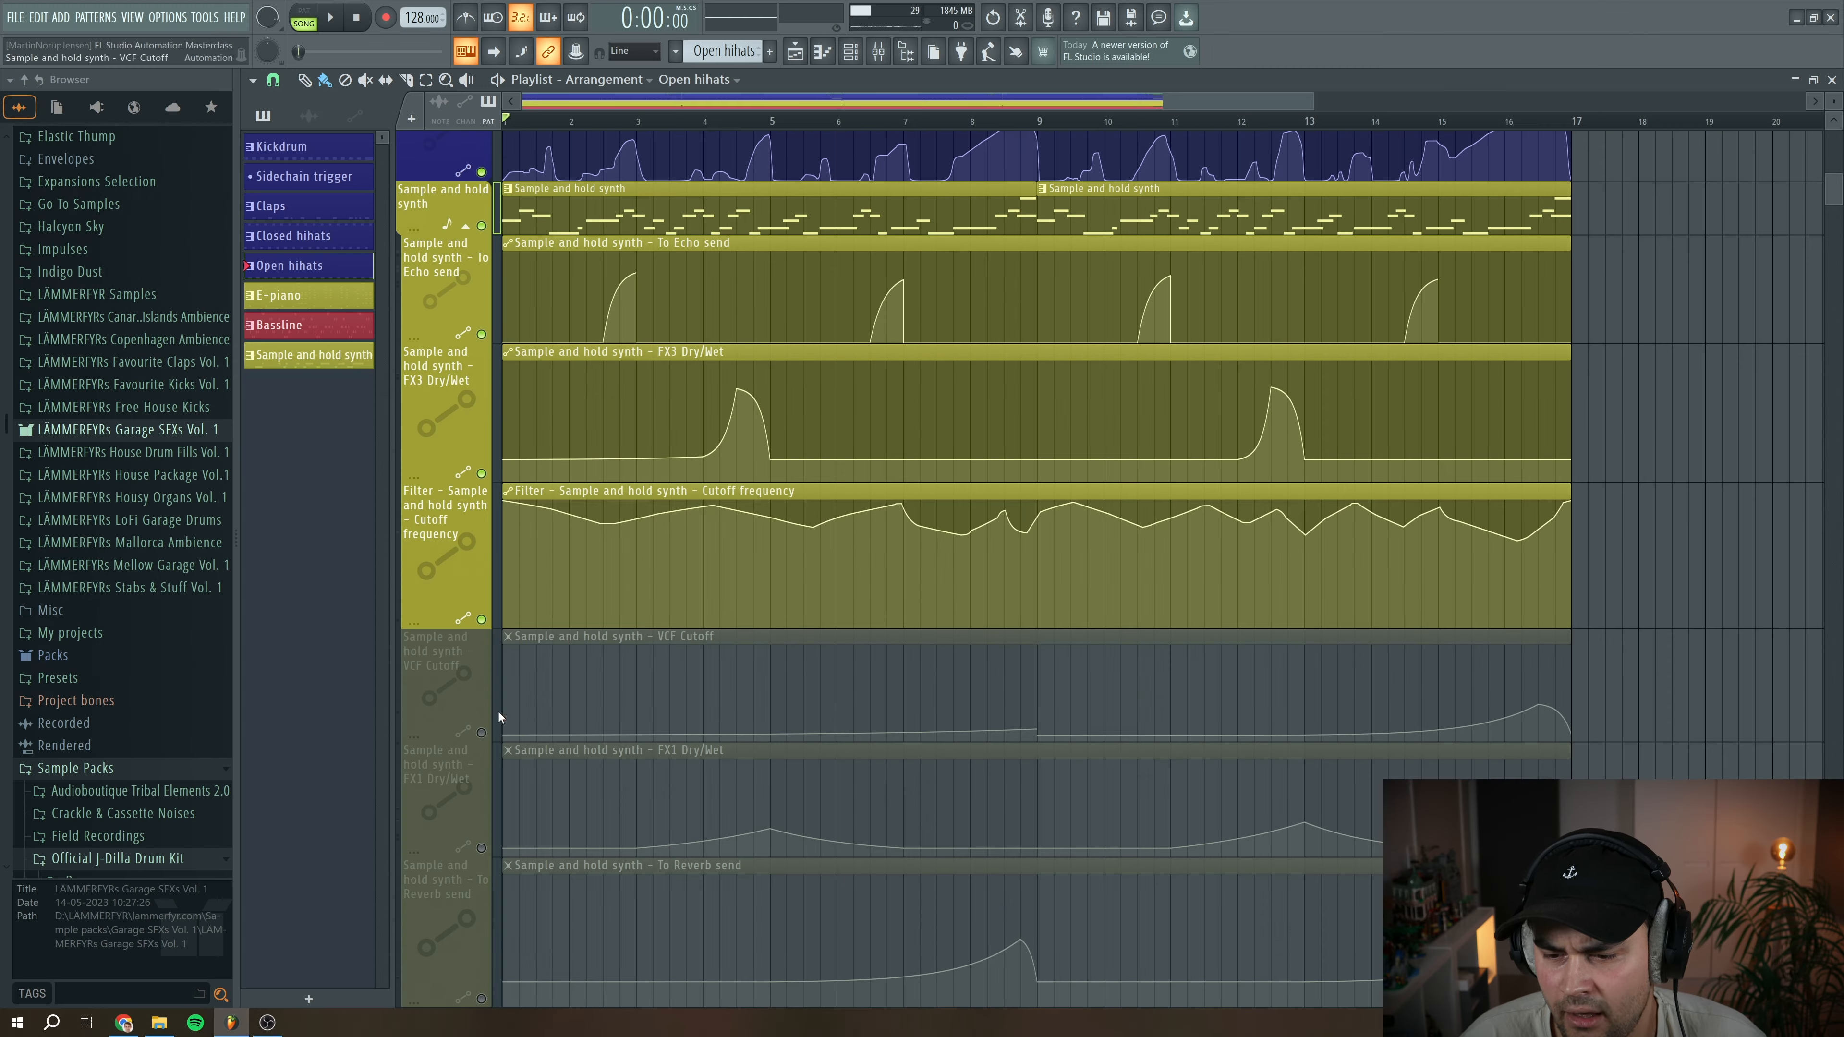
Unmute the Sample and hold synth - VCF Cutoff automation and audition its final rise from bar 15
click(482, 733)
scroll(627, 558, down, 1)
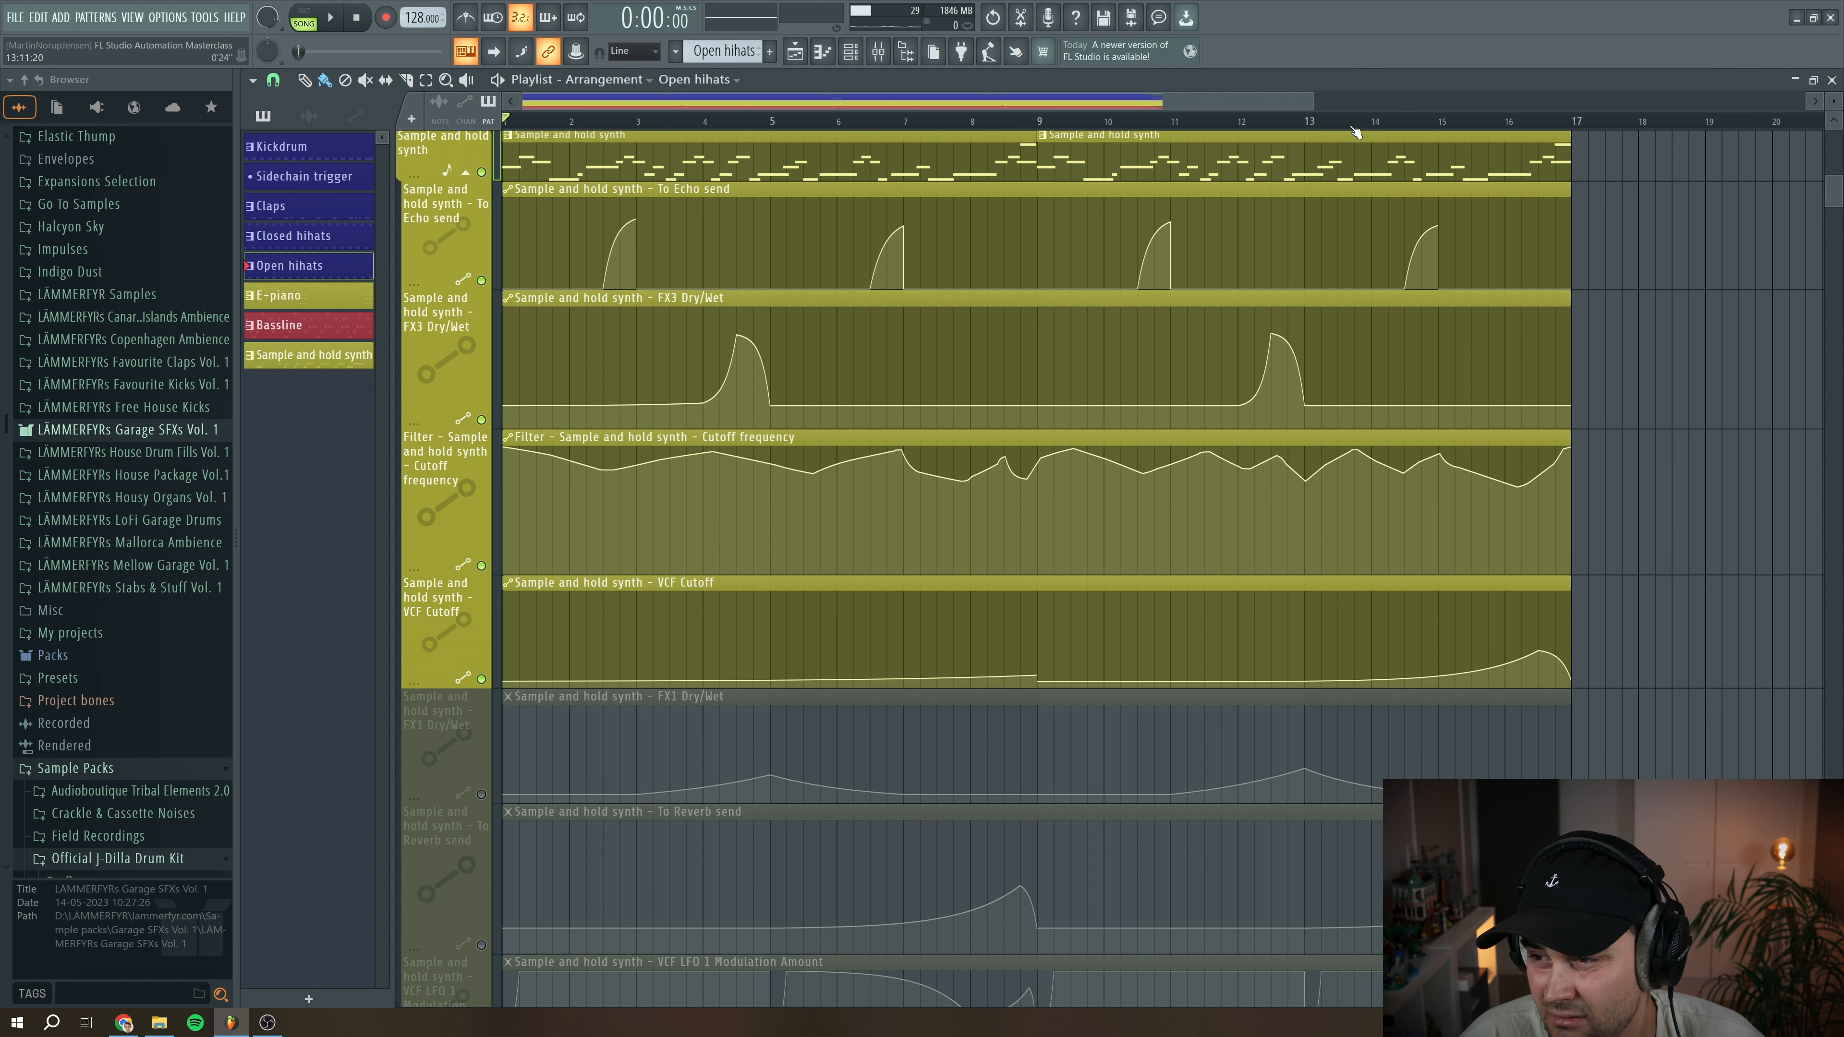
key(space)
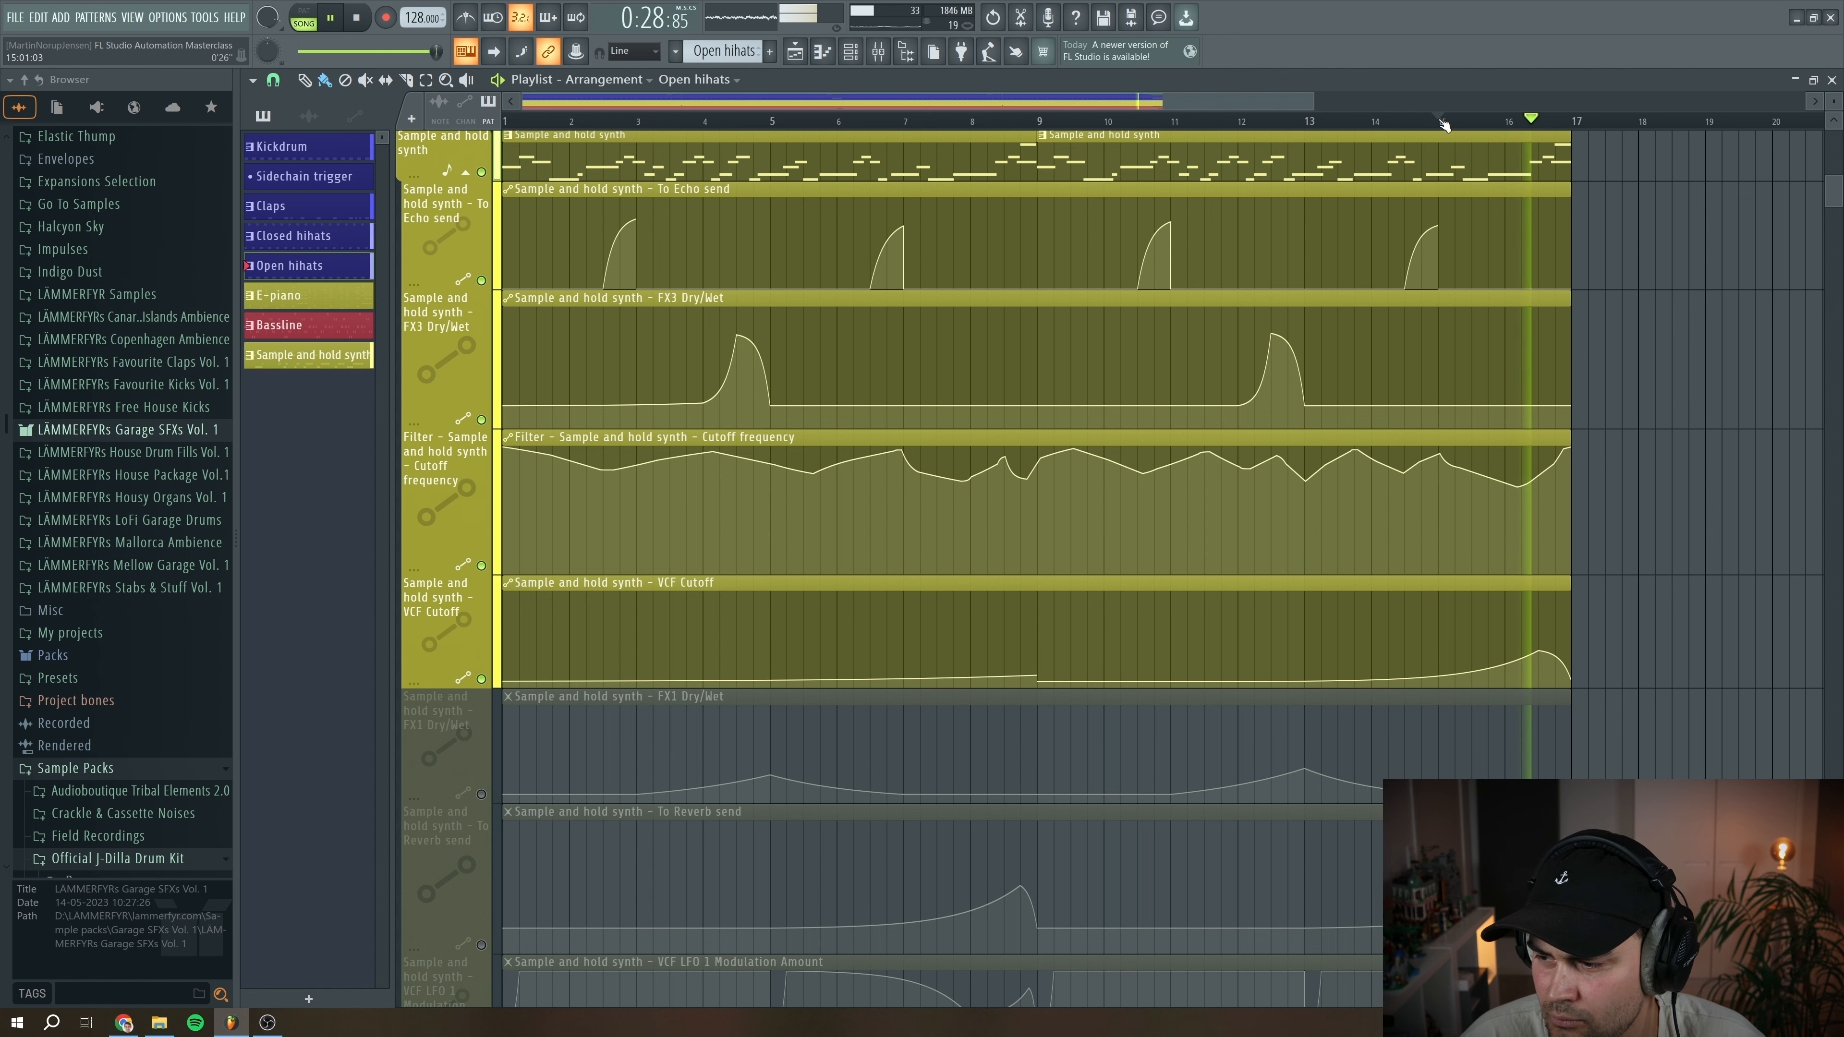
key(space)
Examine the VCF cutoff slider in the synth's JUP-8 V during playback from bar 15, and return to the playlist
key(F9)
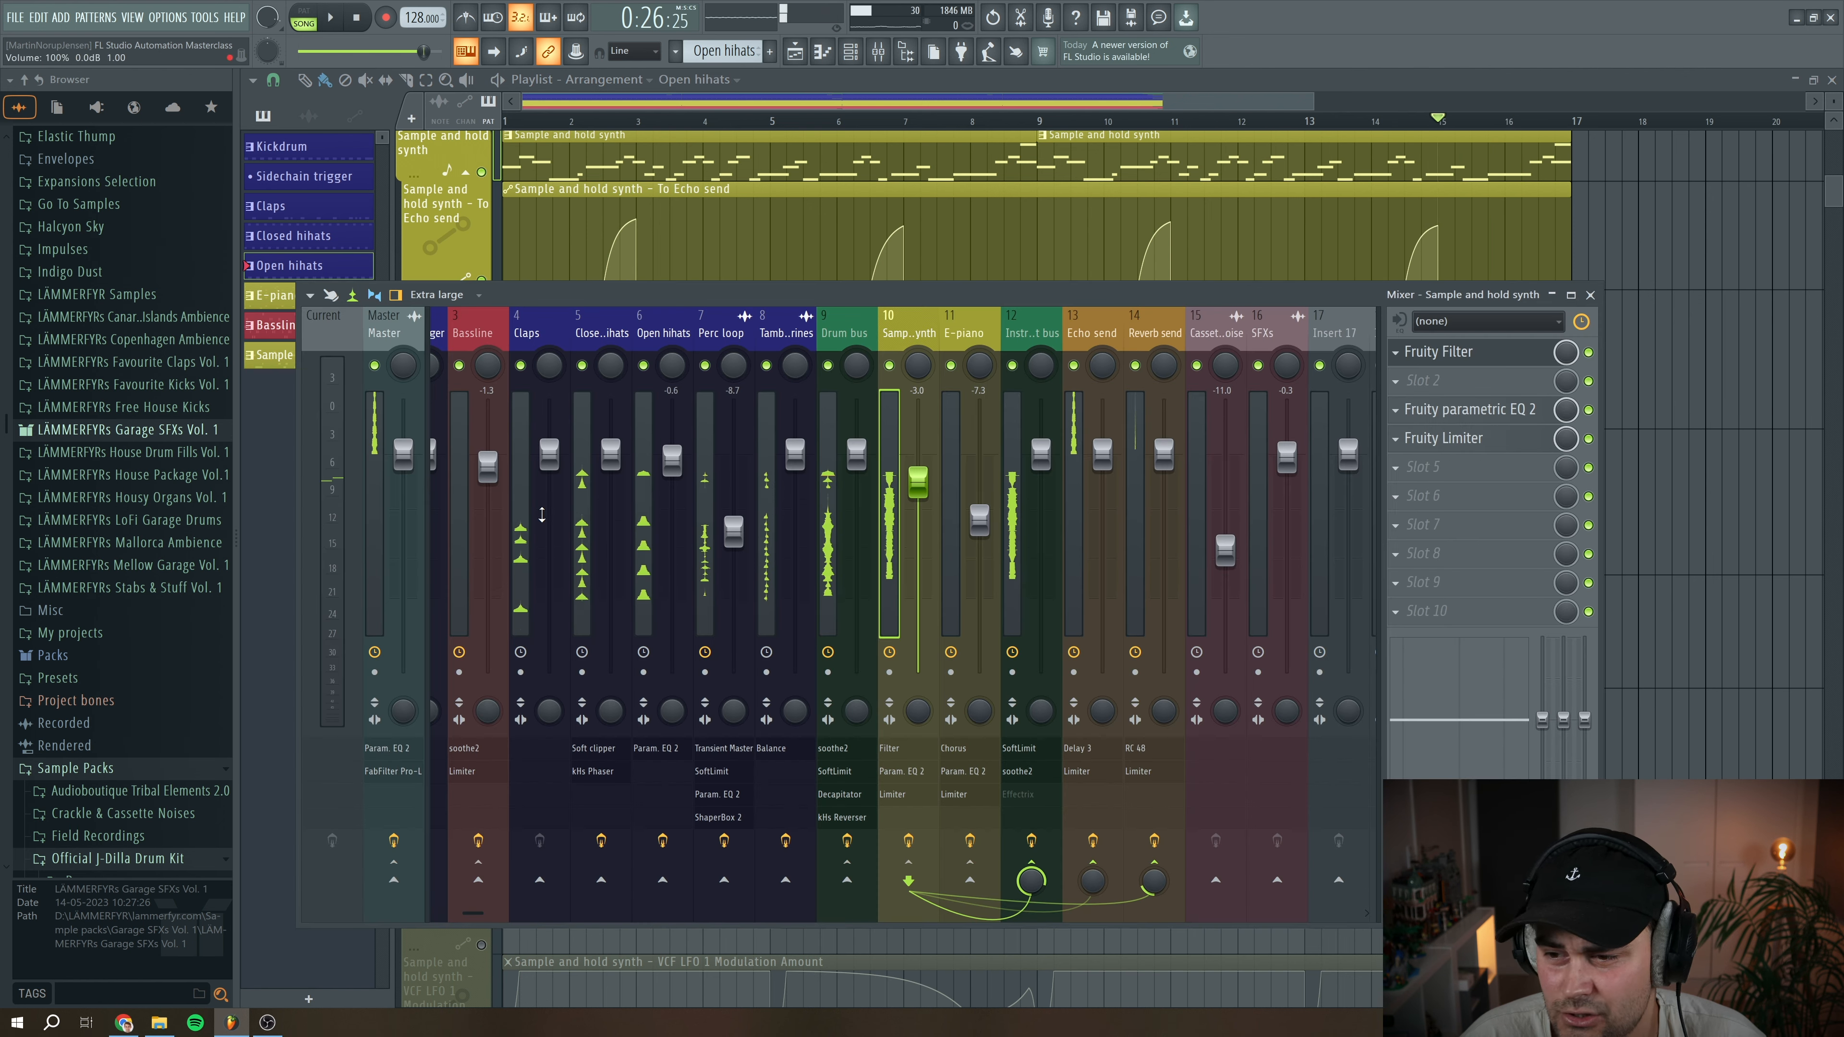
click(825, 54)
click(848, 54)
click(850, 54)
click(851, 54)
click(451, 389)
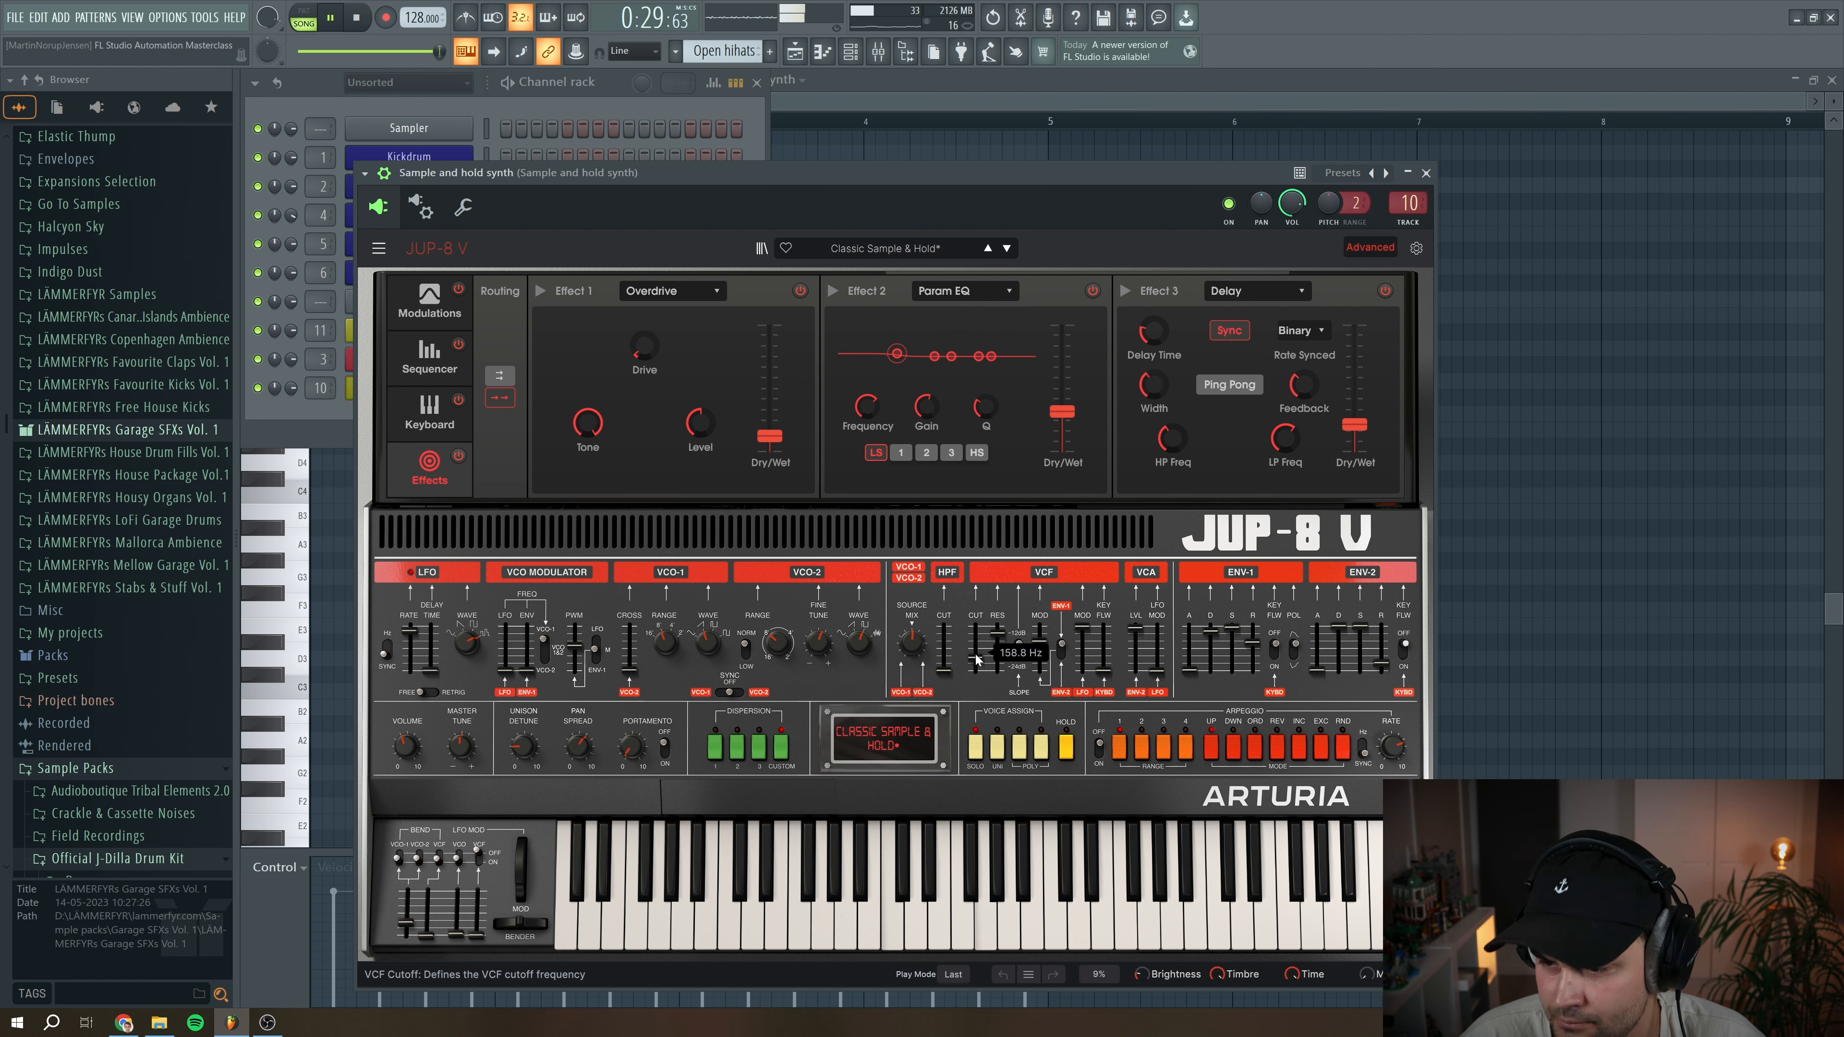
key(space)
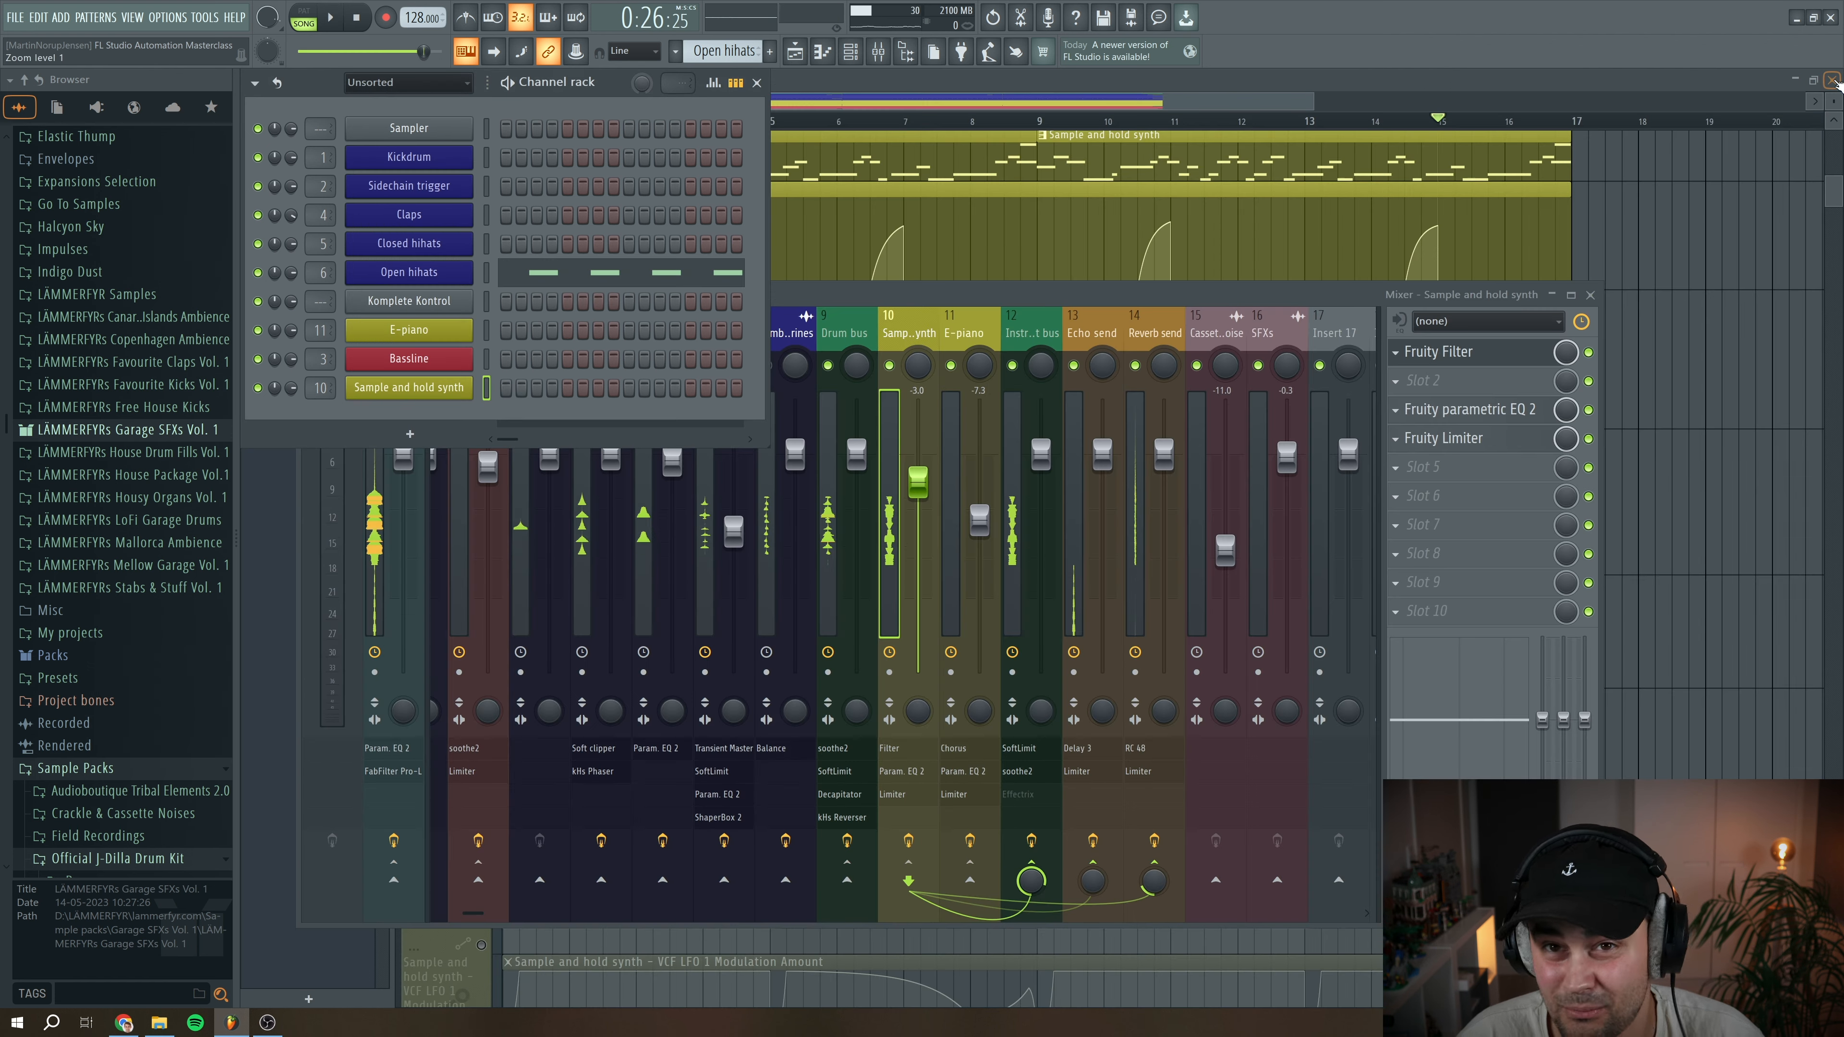
click(1046, 92)
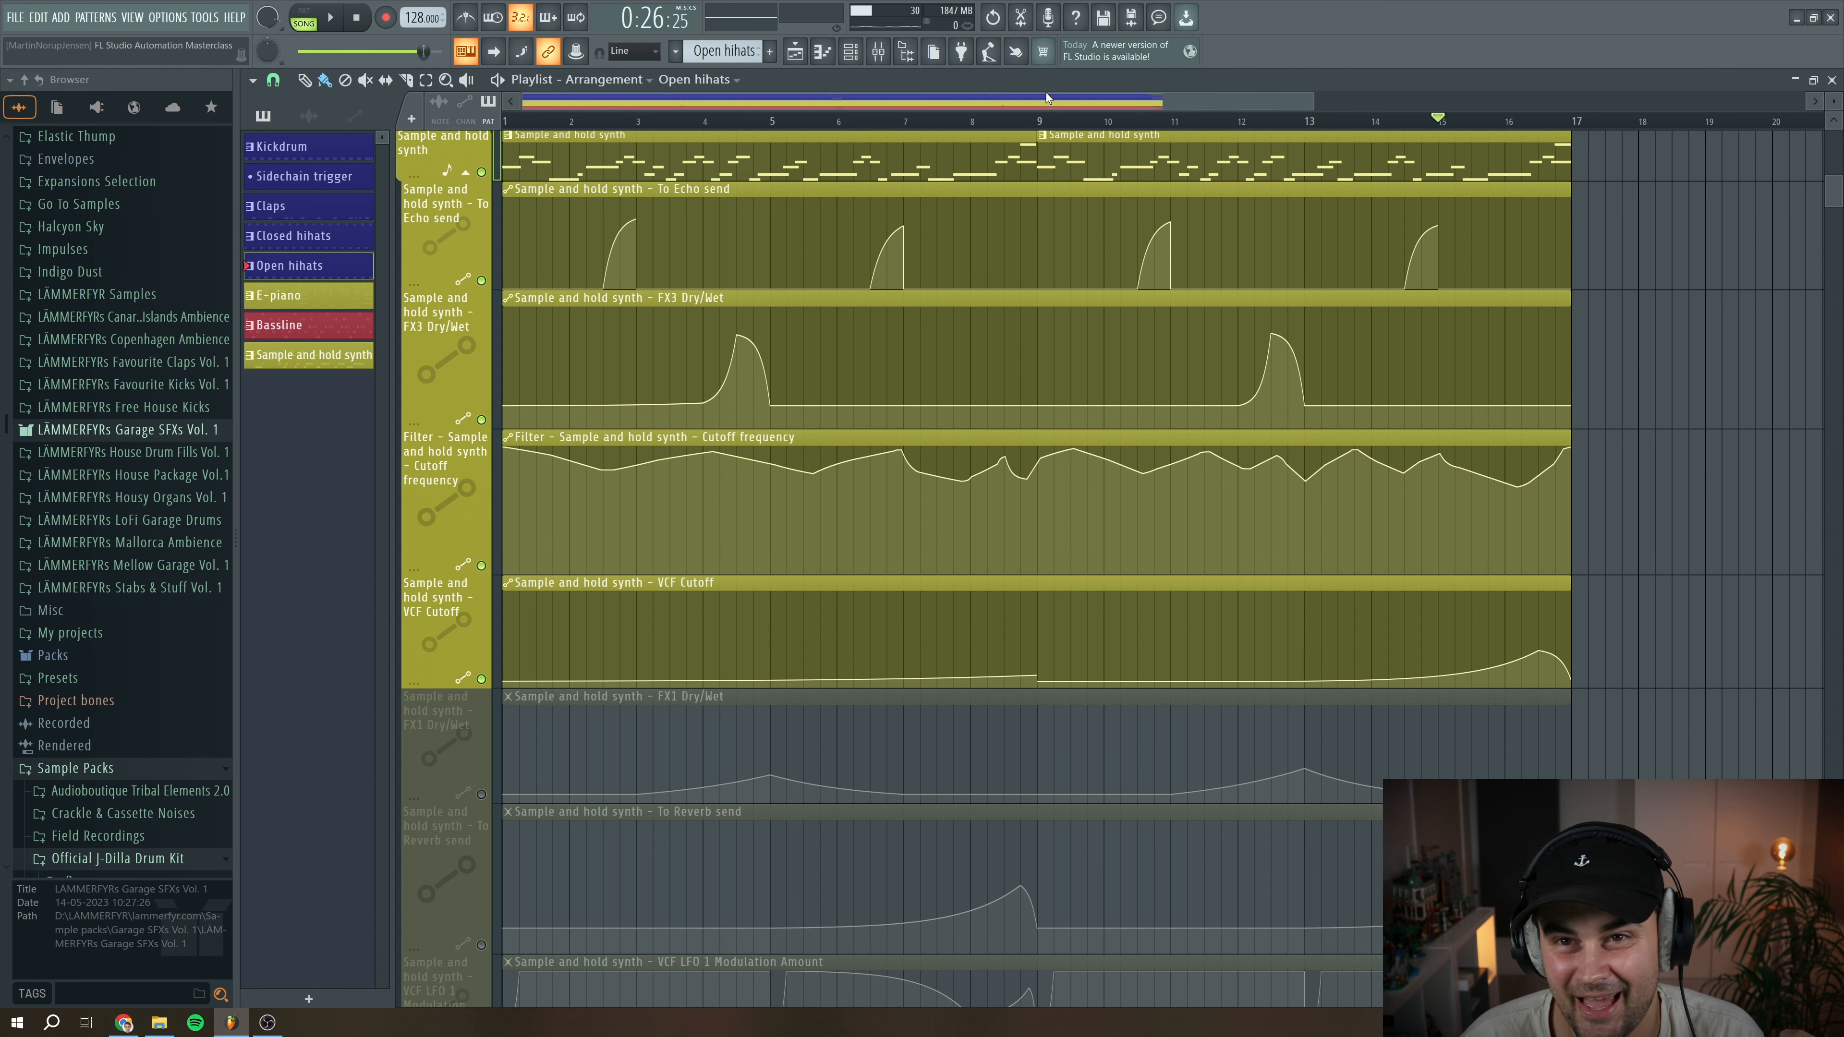
Audition the VCF Cutoff automation again from bar 15 to the end of the arrangement
click(1373, 172)
click(1411, 124)
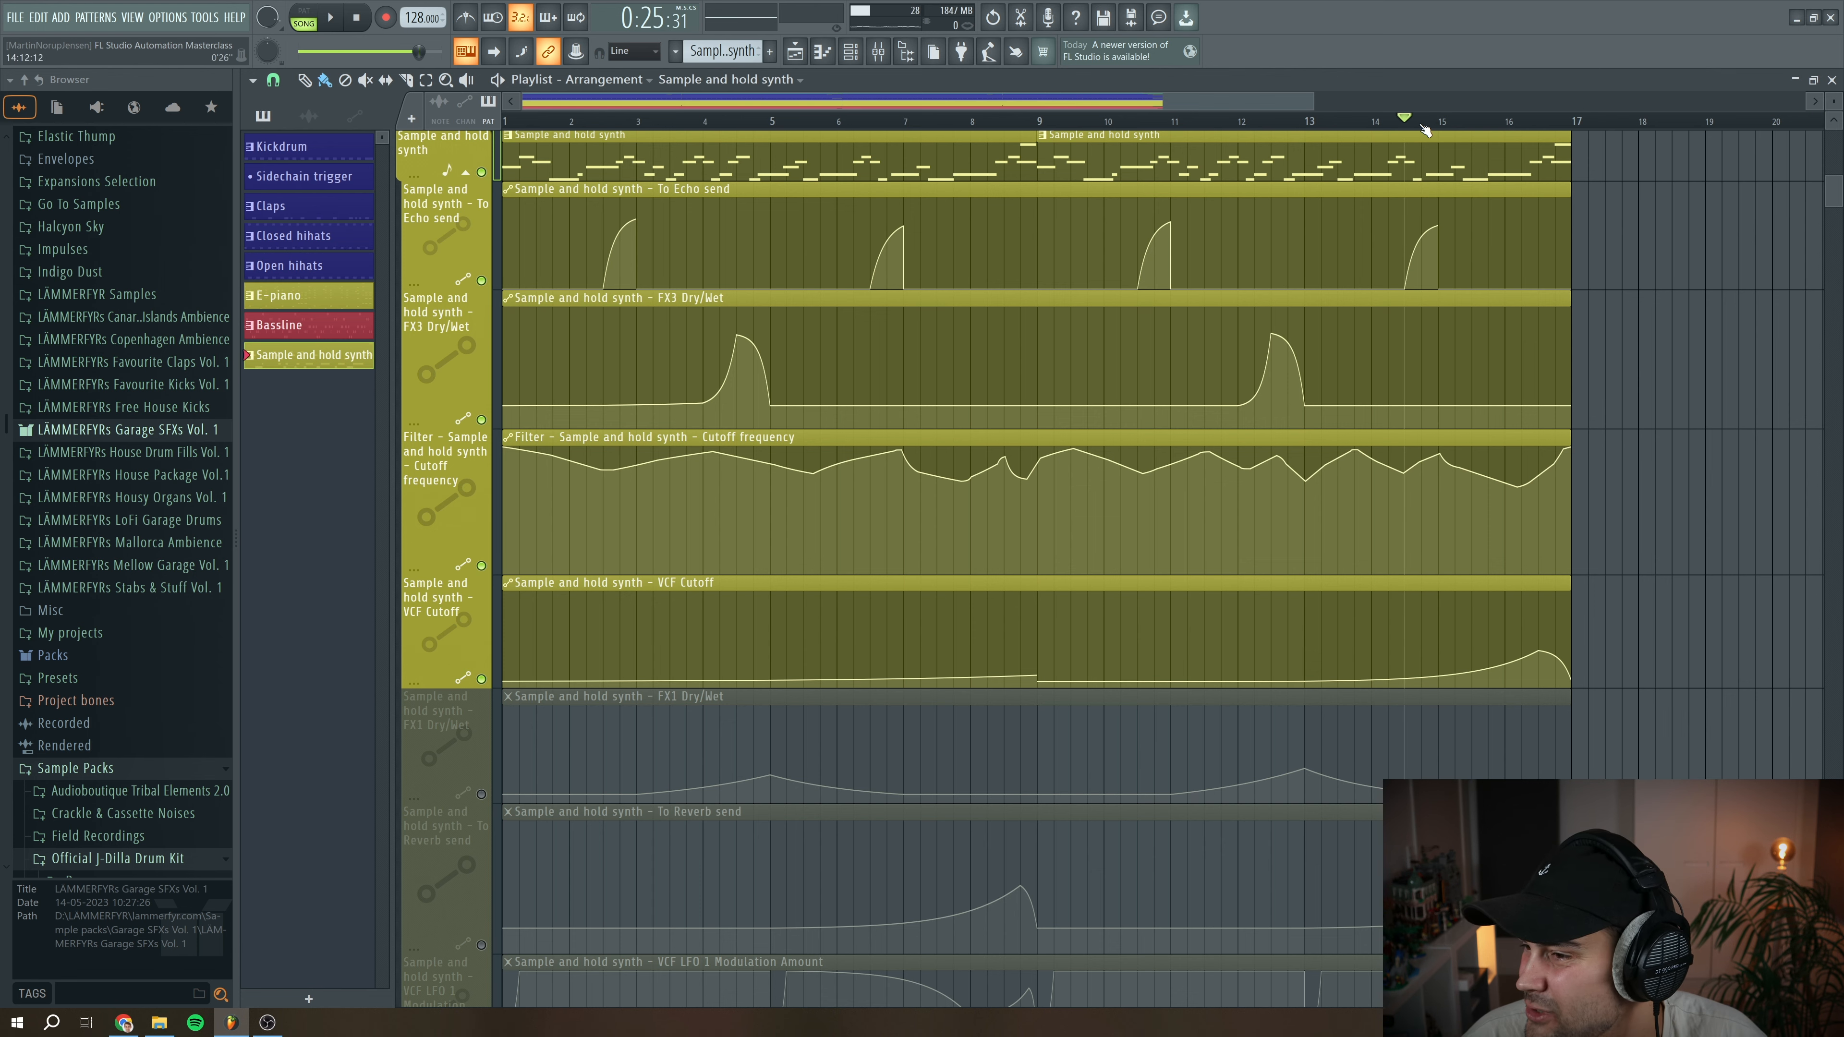
scroll(1243, 373, up, 15)
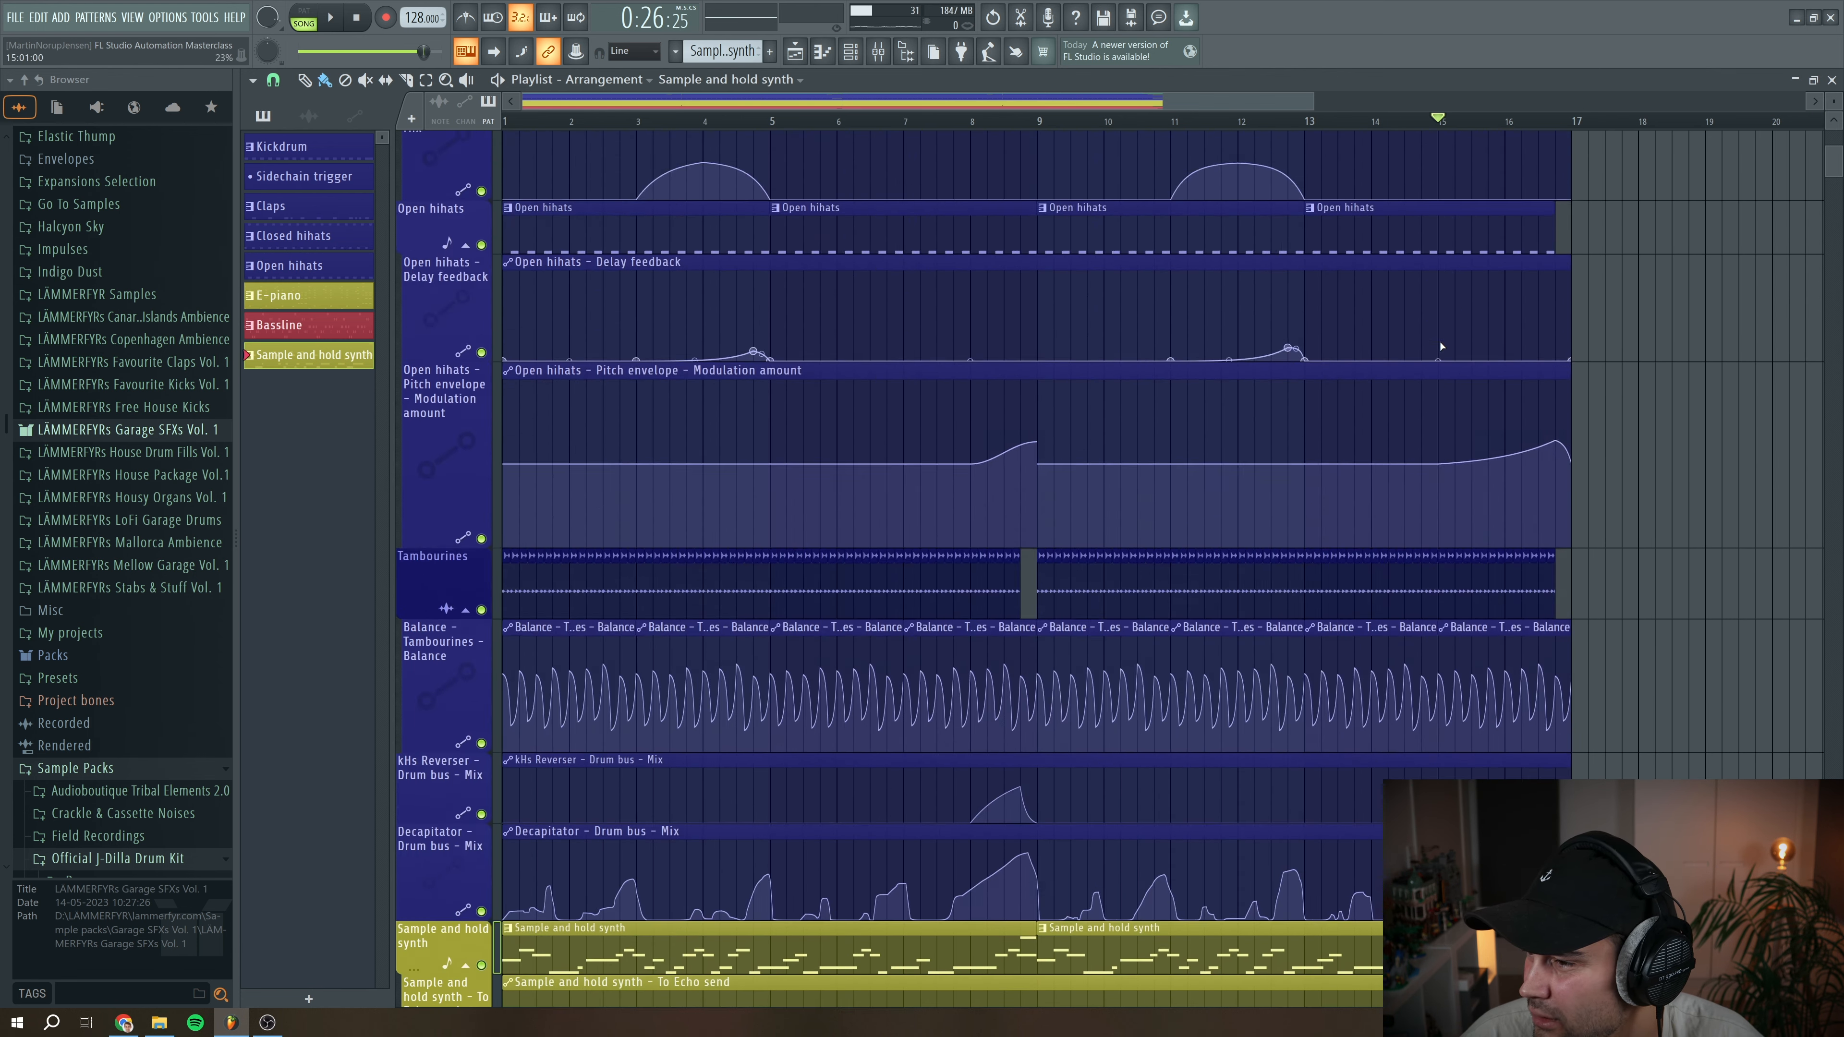
scroll(1572, 401, down, 10)
key(space)
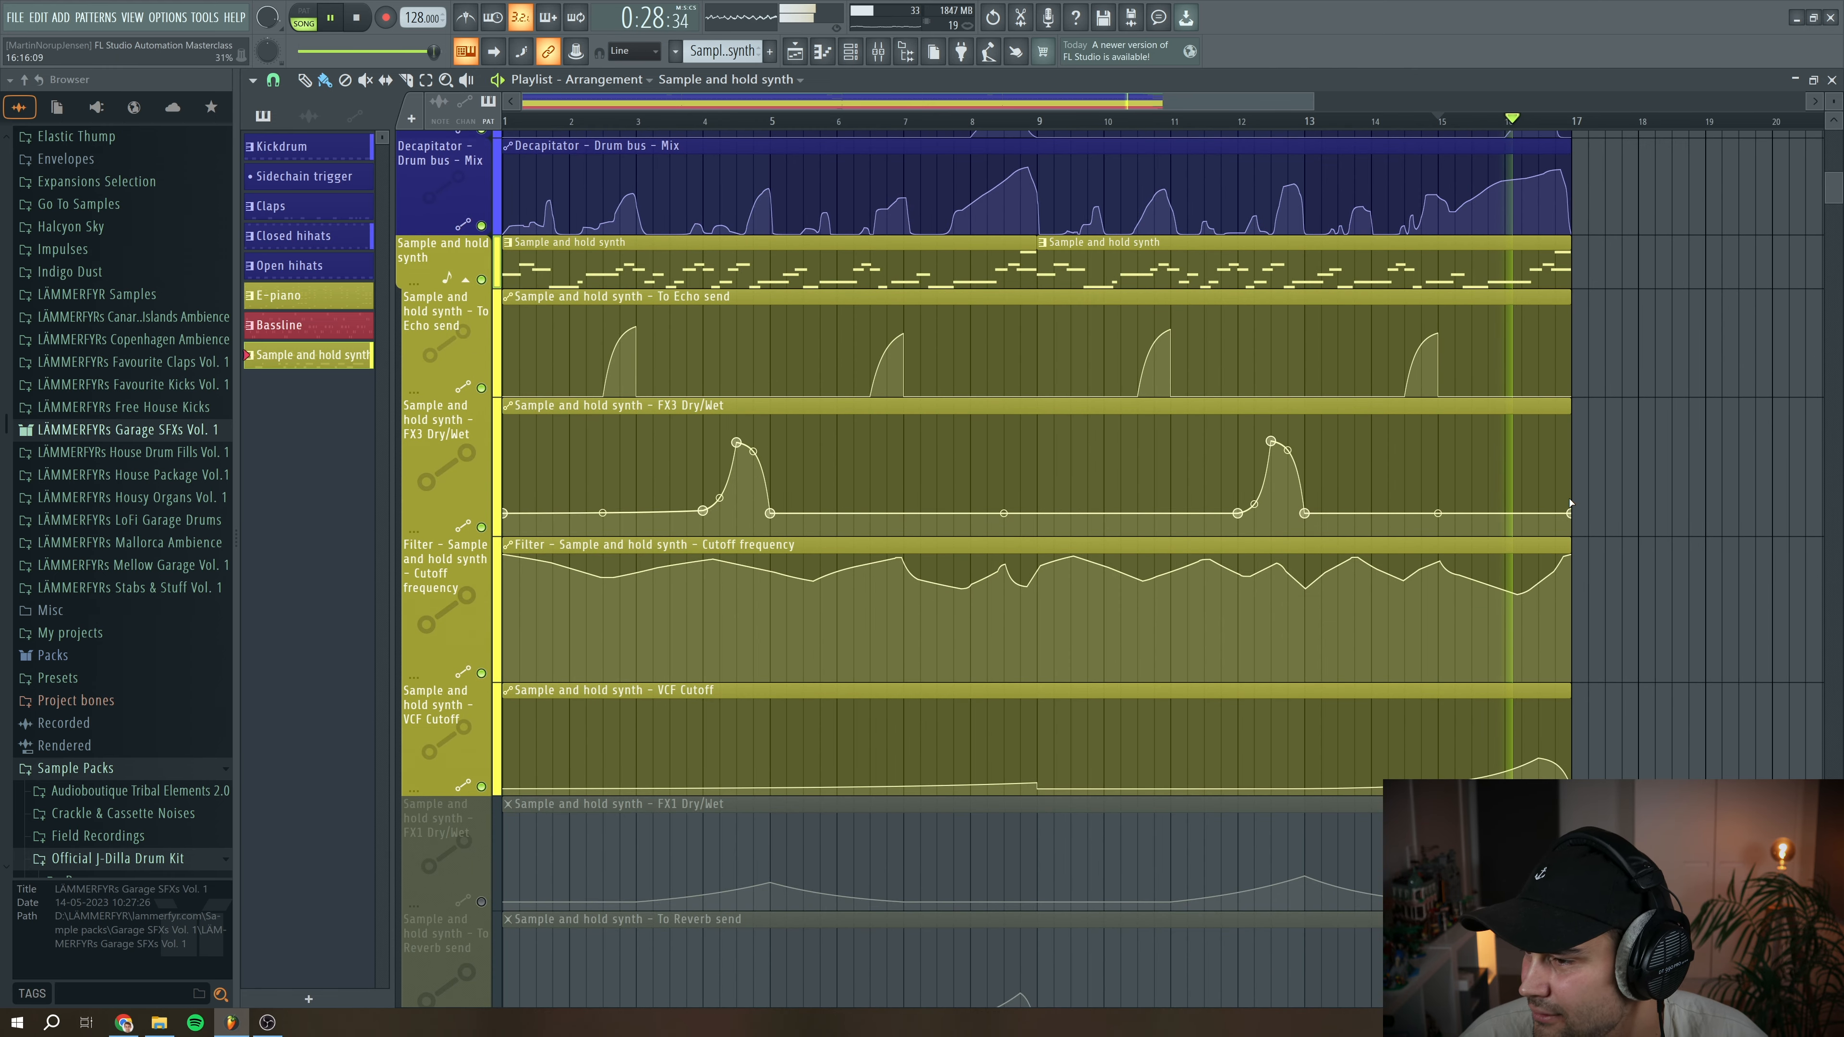
key(space)
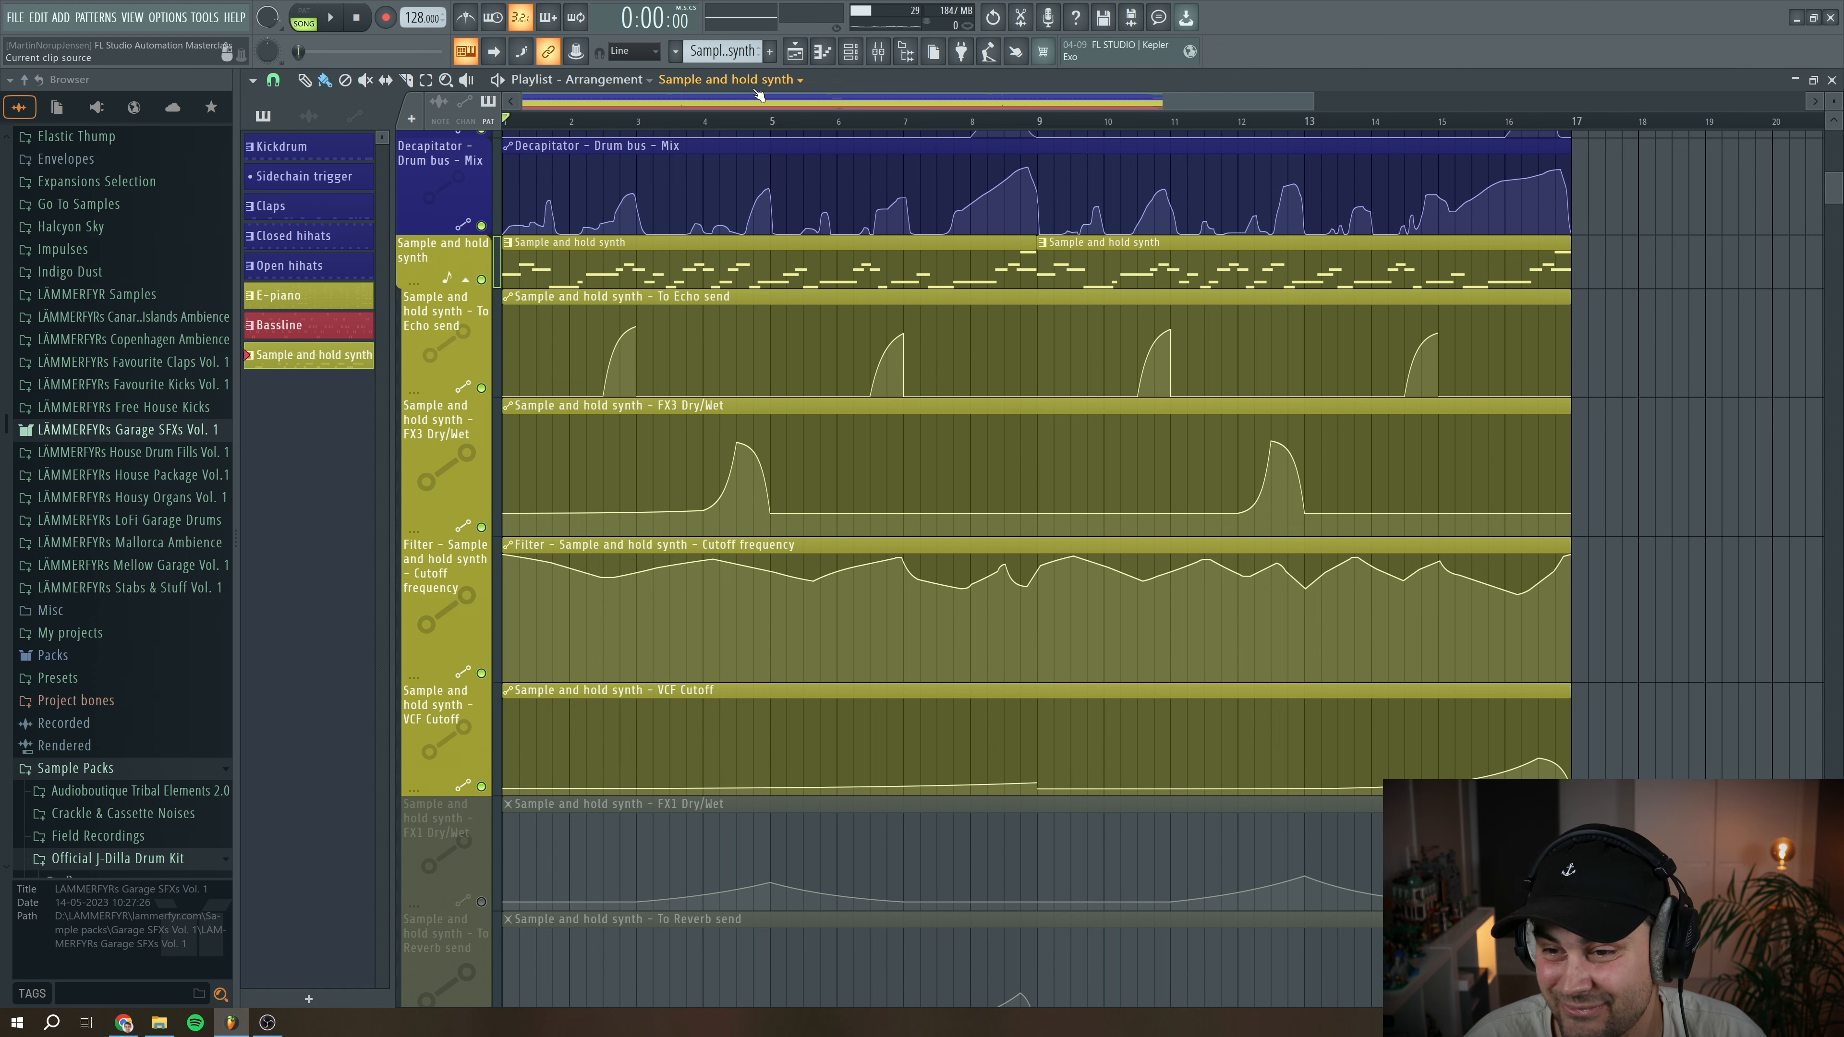
scroll(806, 468, down, 4)
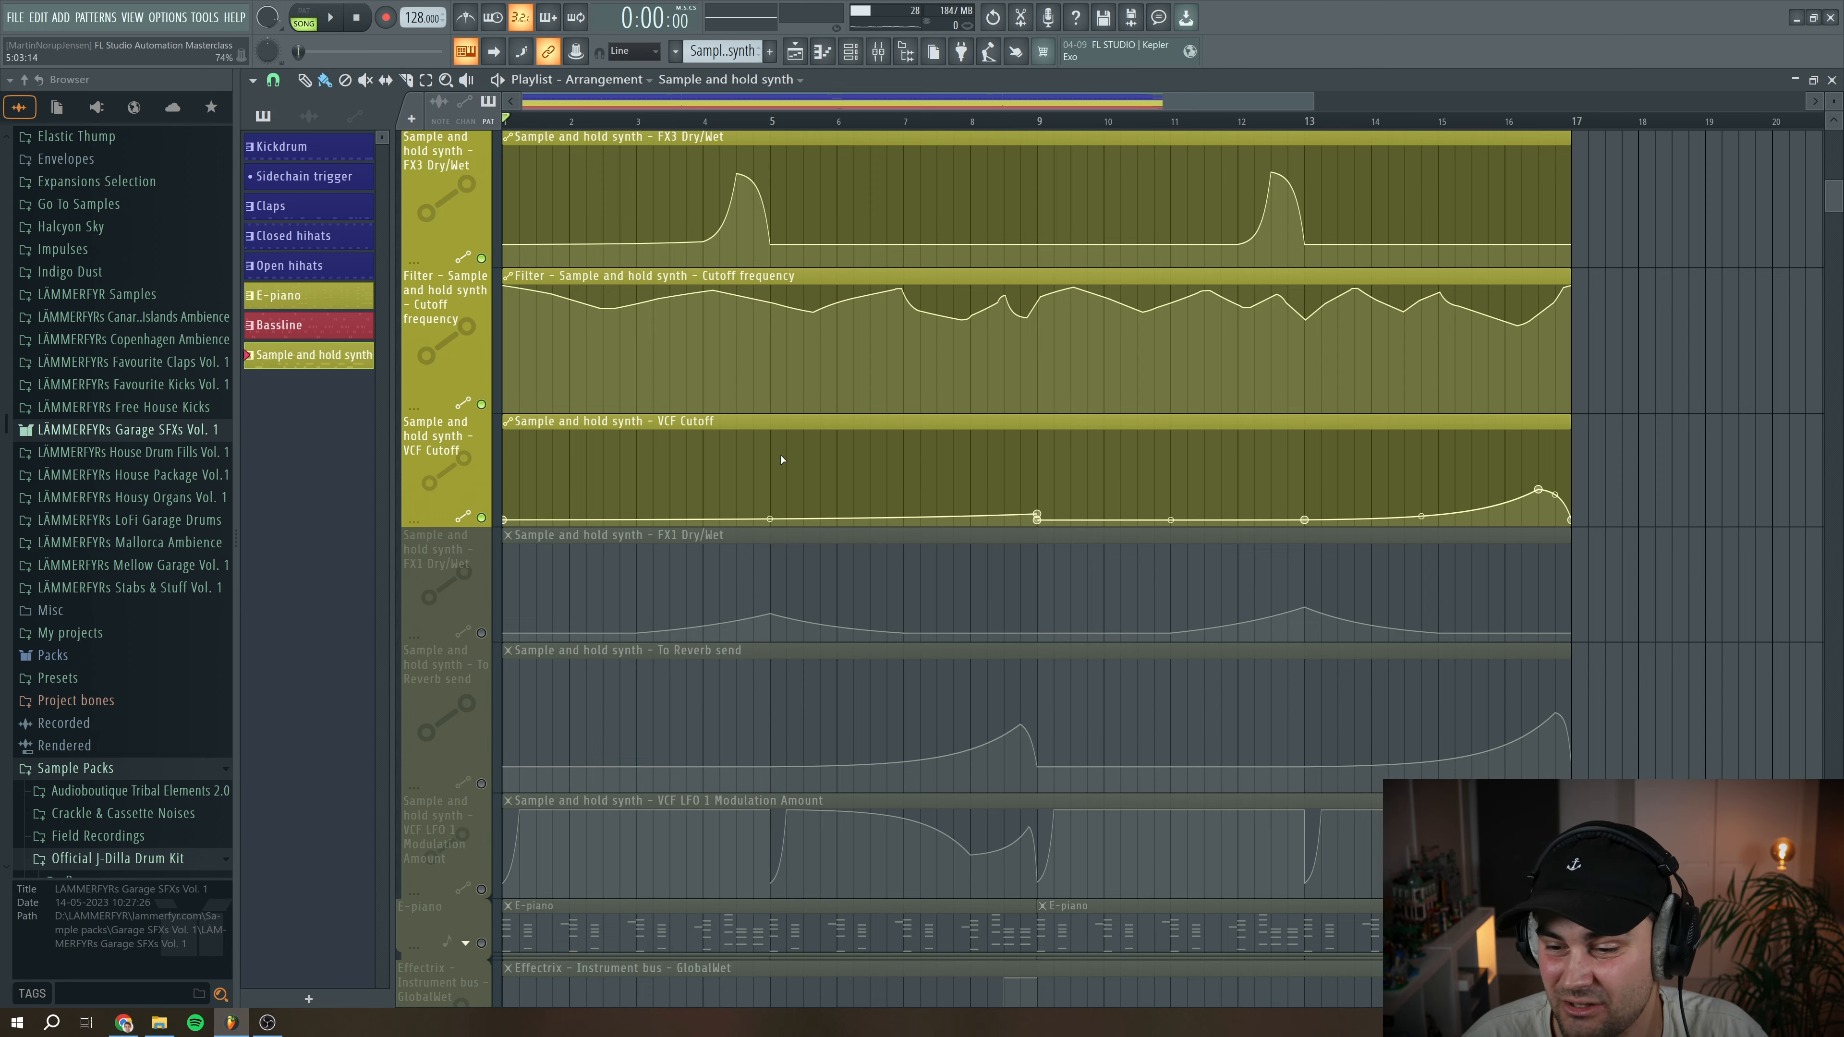
Unmute the Sample and hold synth - FX1 Dry/Wet automation track
scroll(804, 463, down, 3)
click(481, 418)
scroll(626, 128, up, 2)
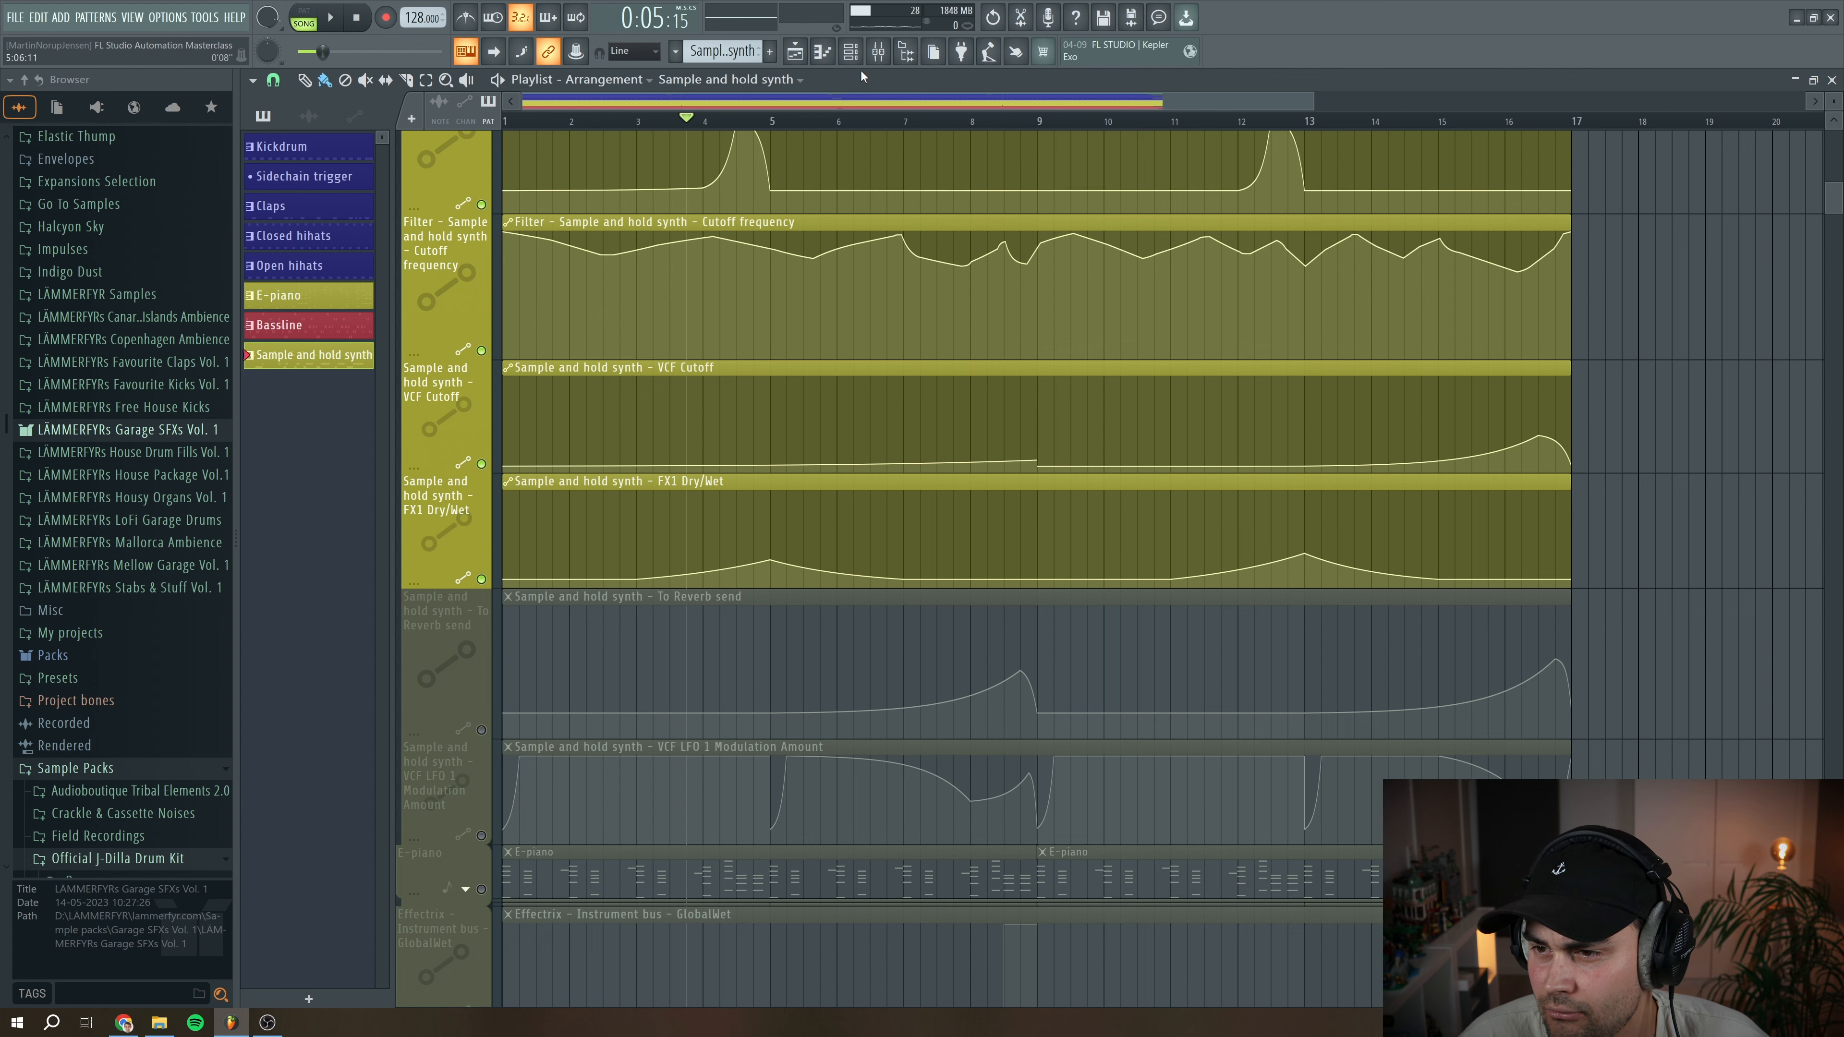
Examine the Effect 1 Overdrive Dry/Wet slider in the synth's JUP-8 V during playback, and return to the playlist
click(877, 52)
click(850, 51)
click(408, 388)
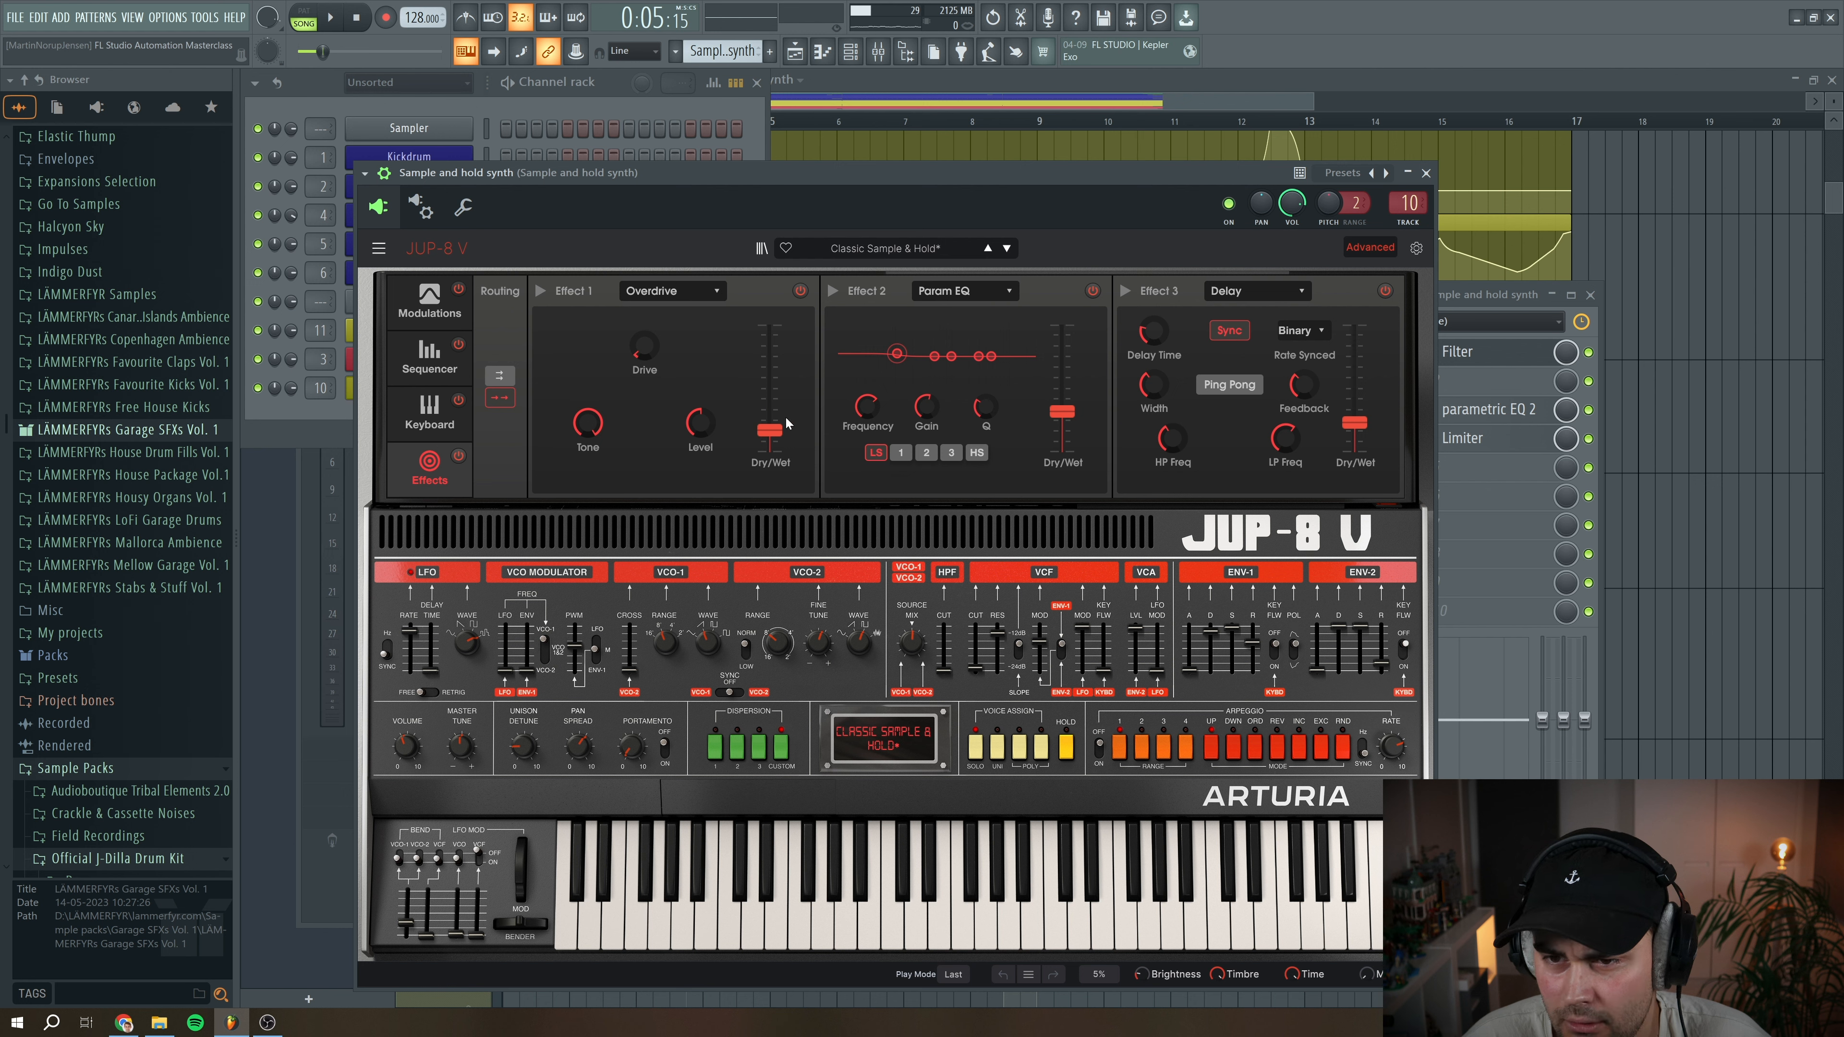
click(333, 17)
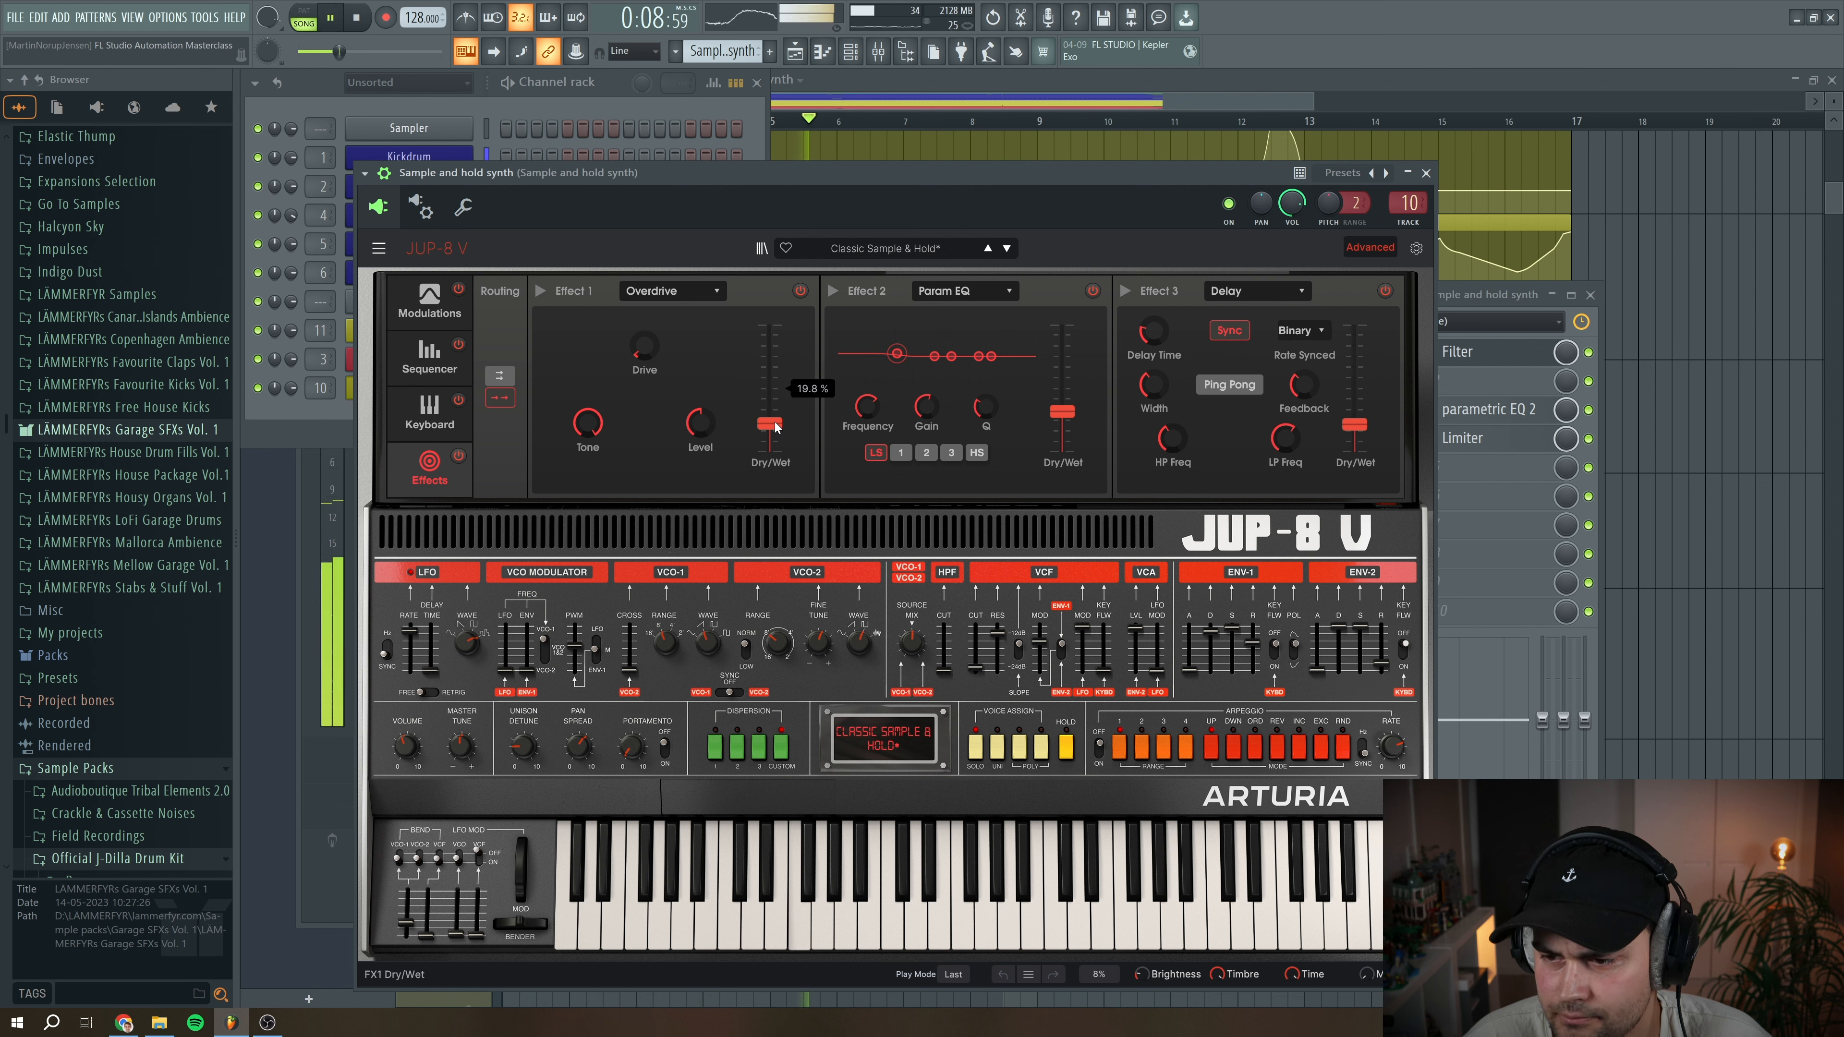
key(space)
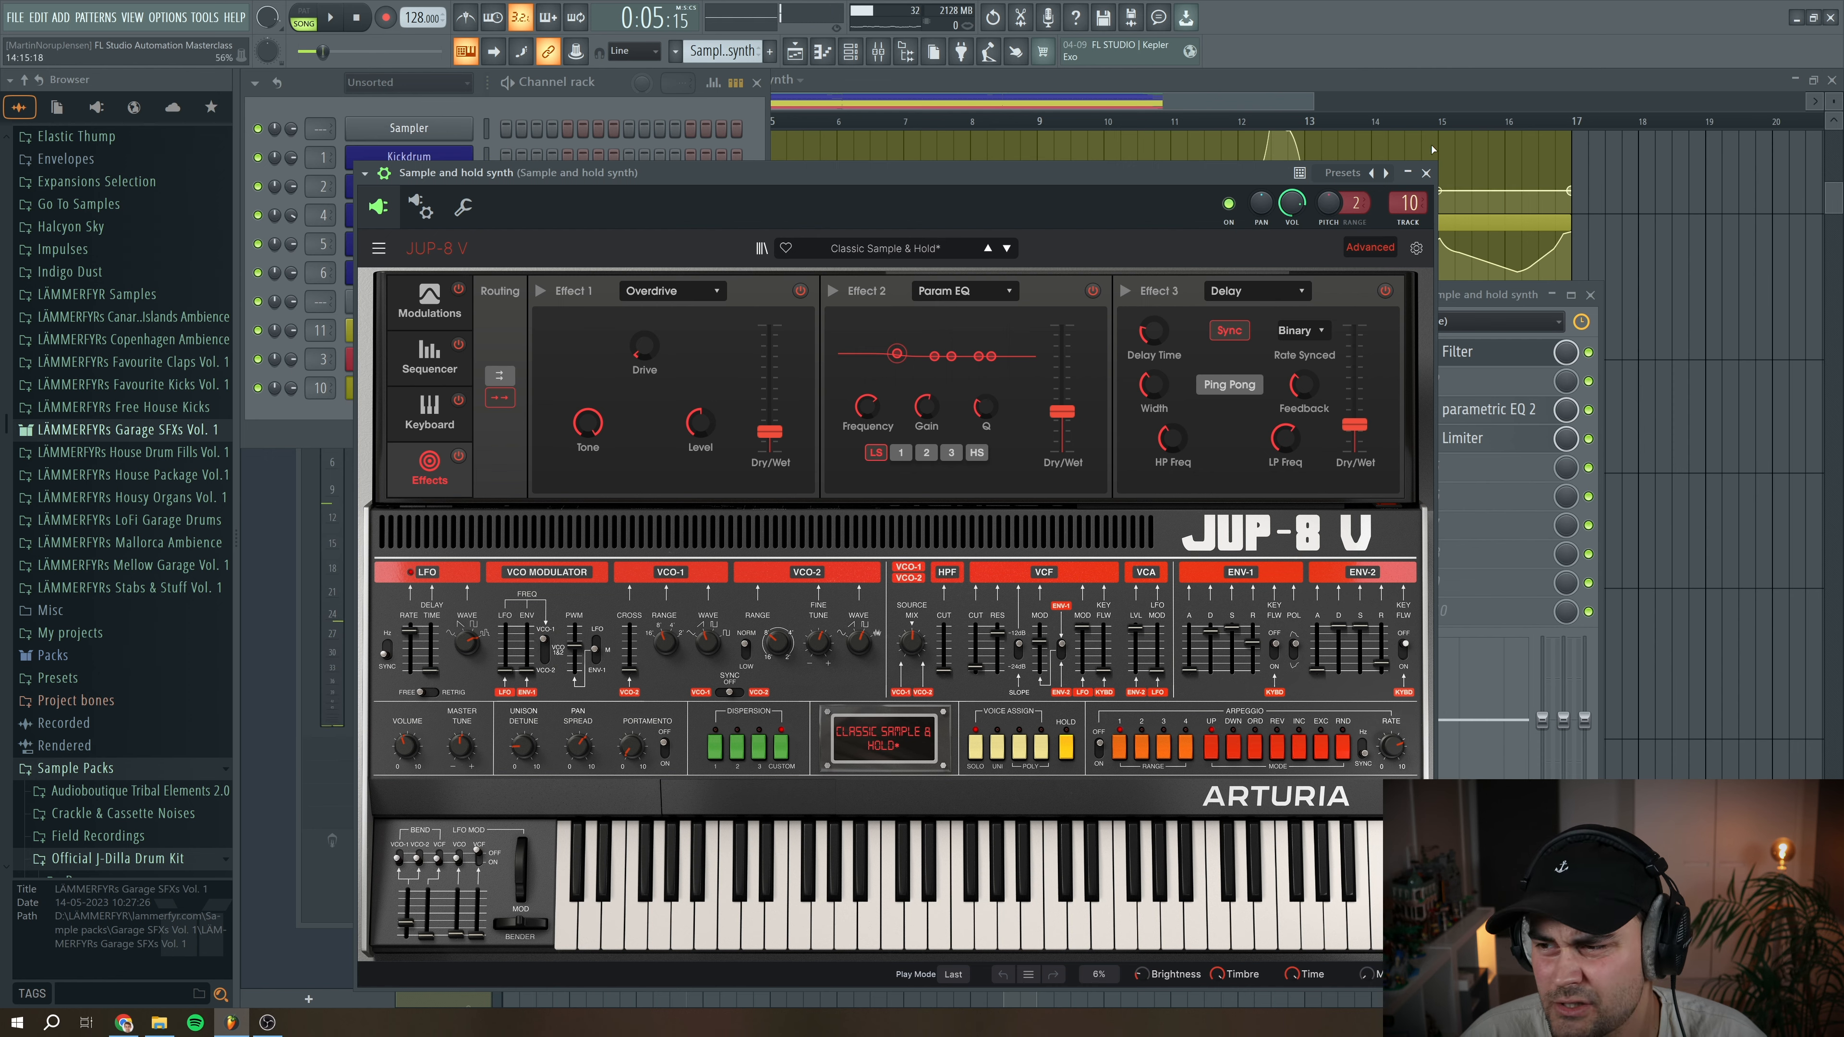
click(1427, 174)
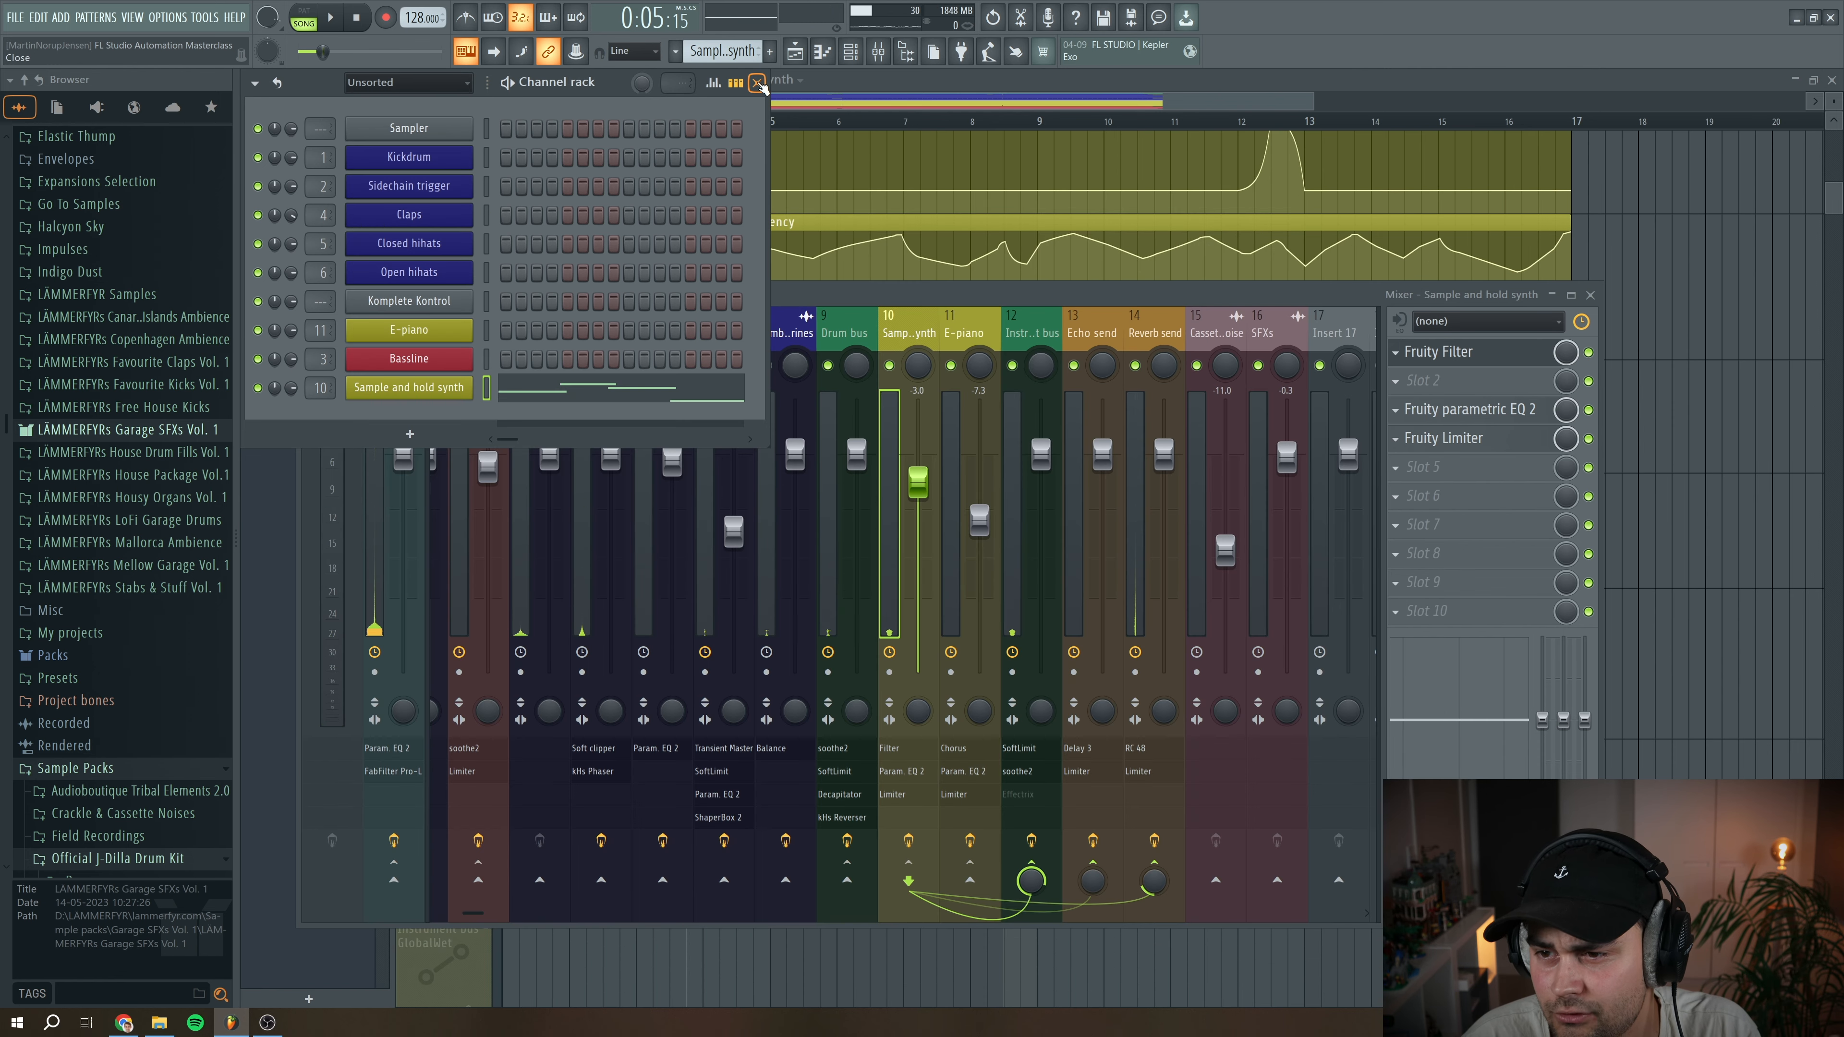
click(758, 83)
key(F9)
Unmute the Sample and hold synth - To Reverb send automation track
scroll(481, 462, down, 3)
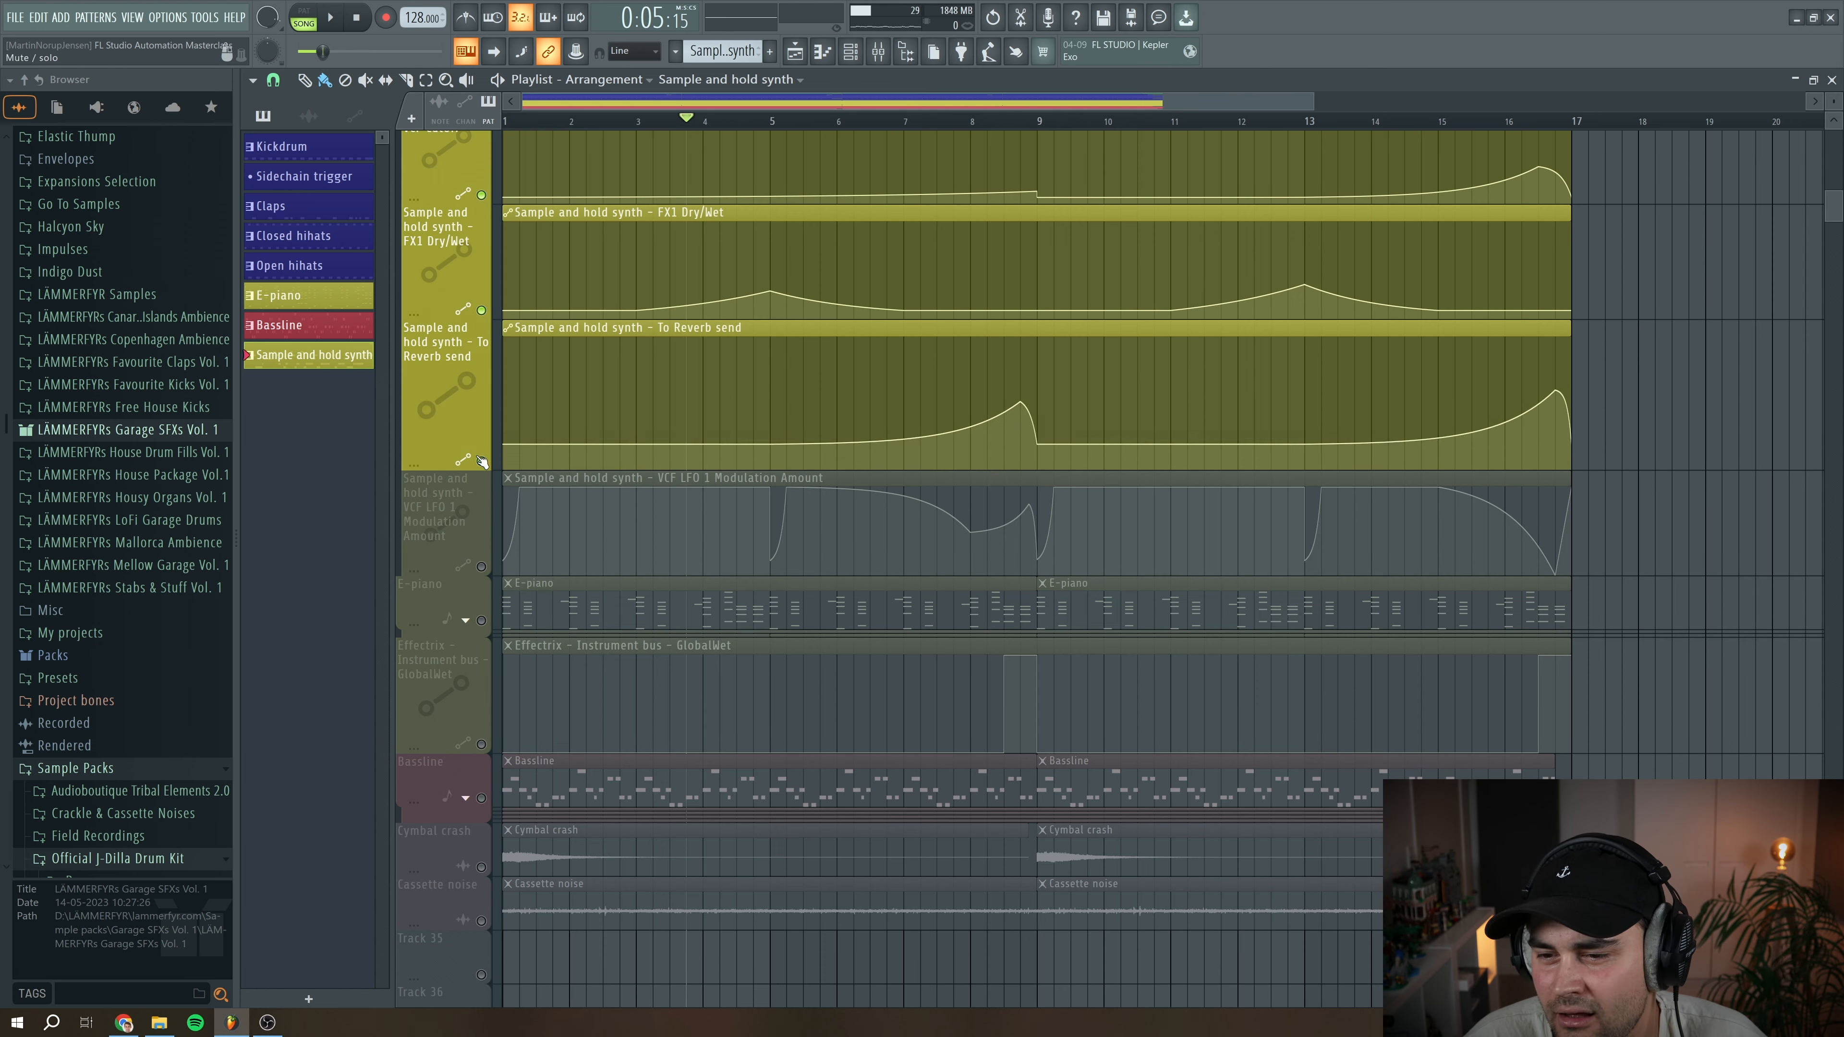
scroll(833, 368, up, 3)
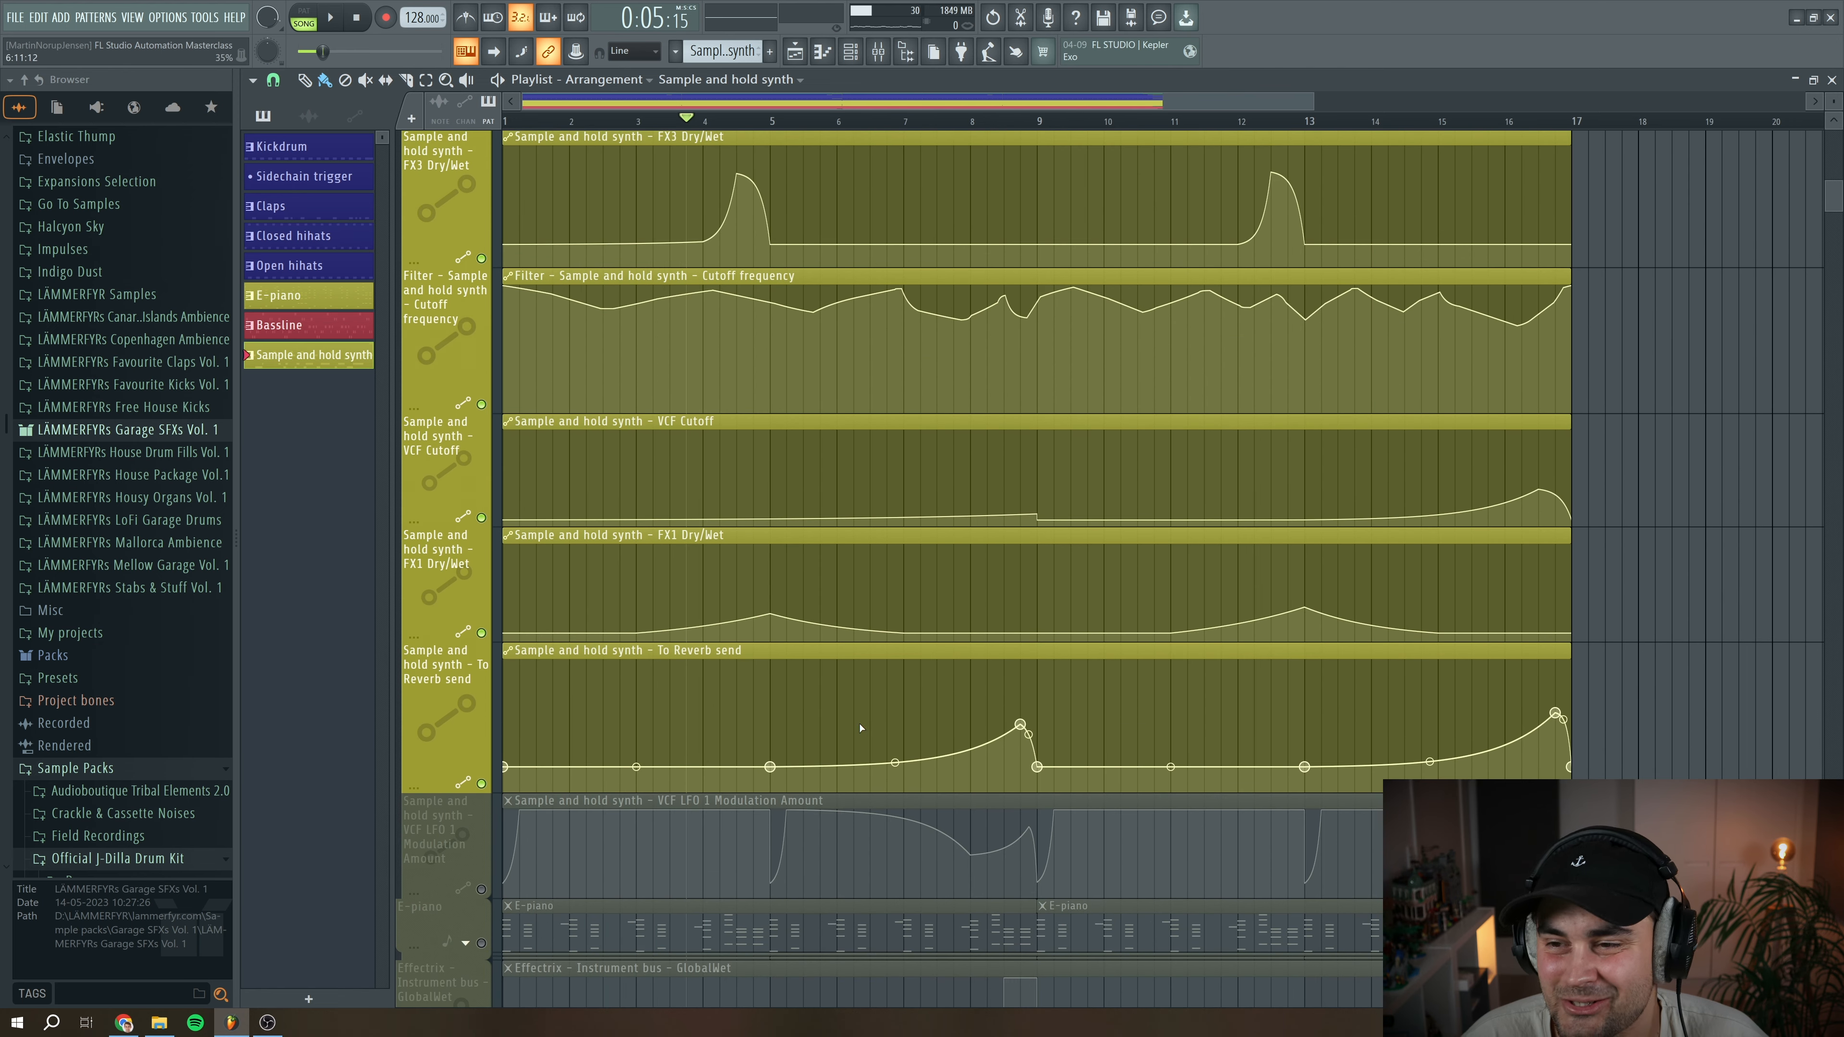
scroll(860, 728, down, 3)
Examine the Sample and hold synth's Reverb send knob in the mixer during playback, and return to the playlist
key(F9)
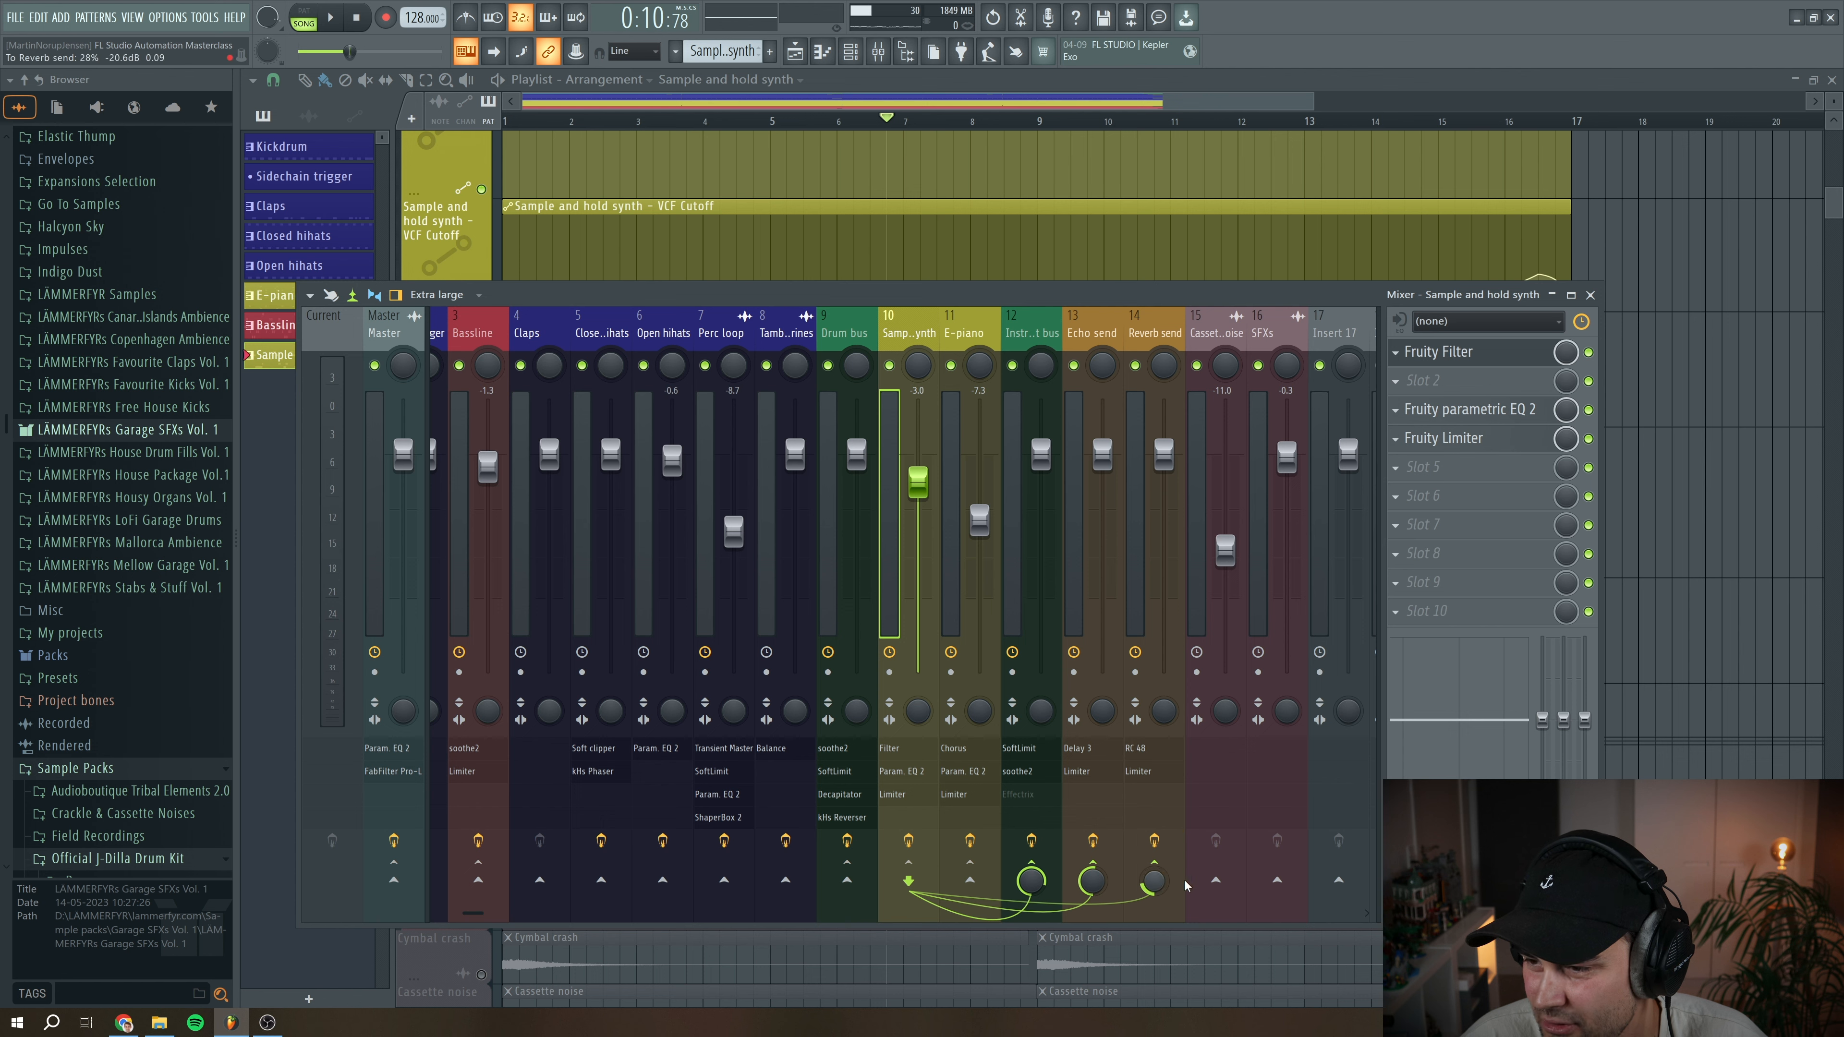
key(space)
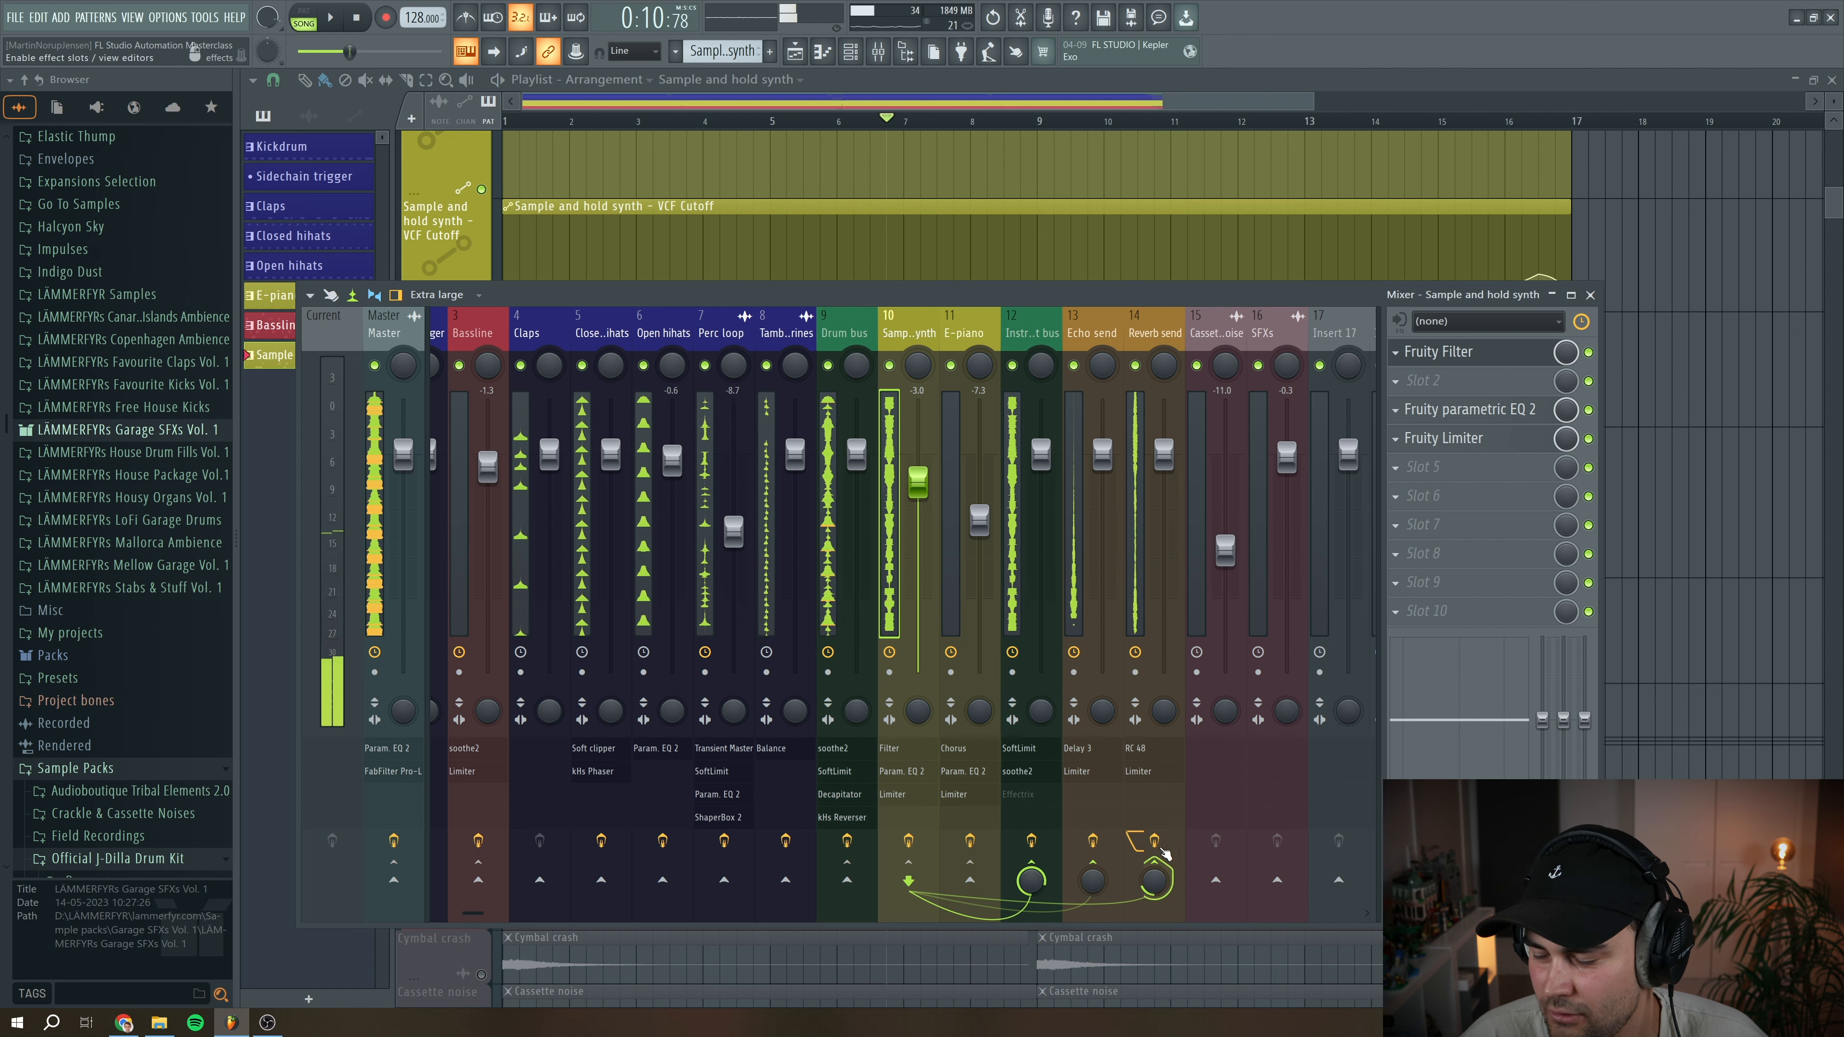
key(space)
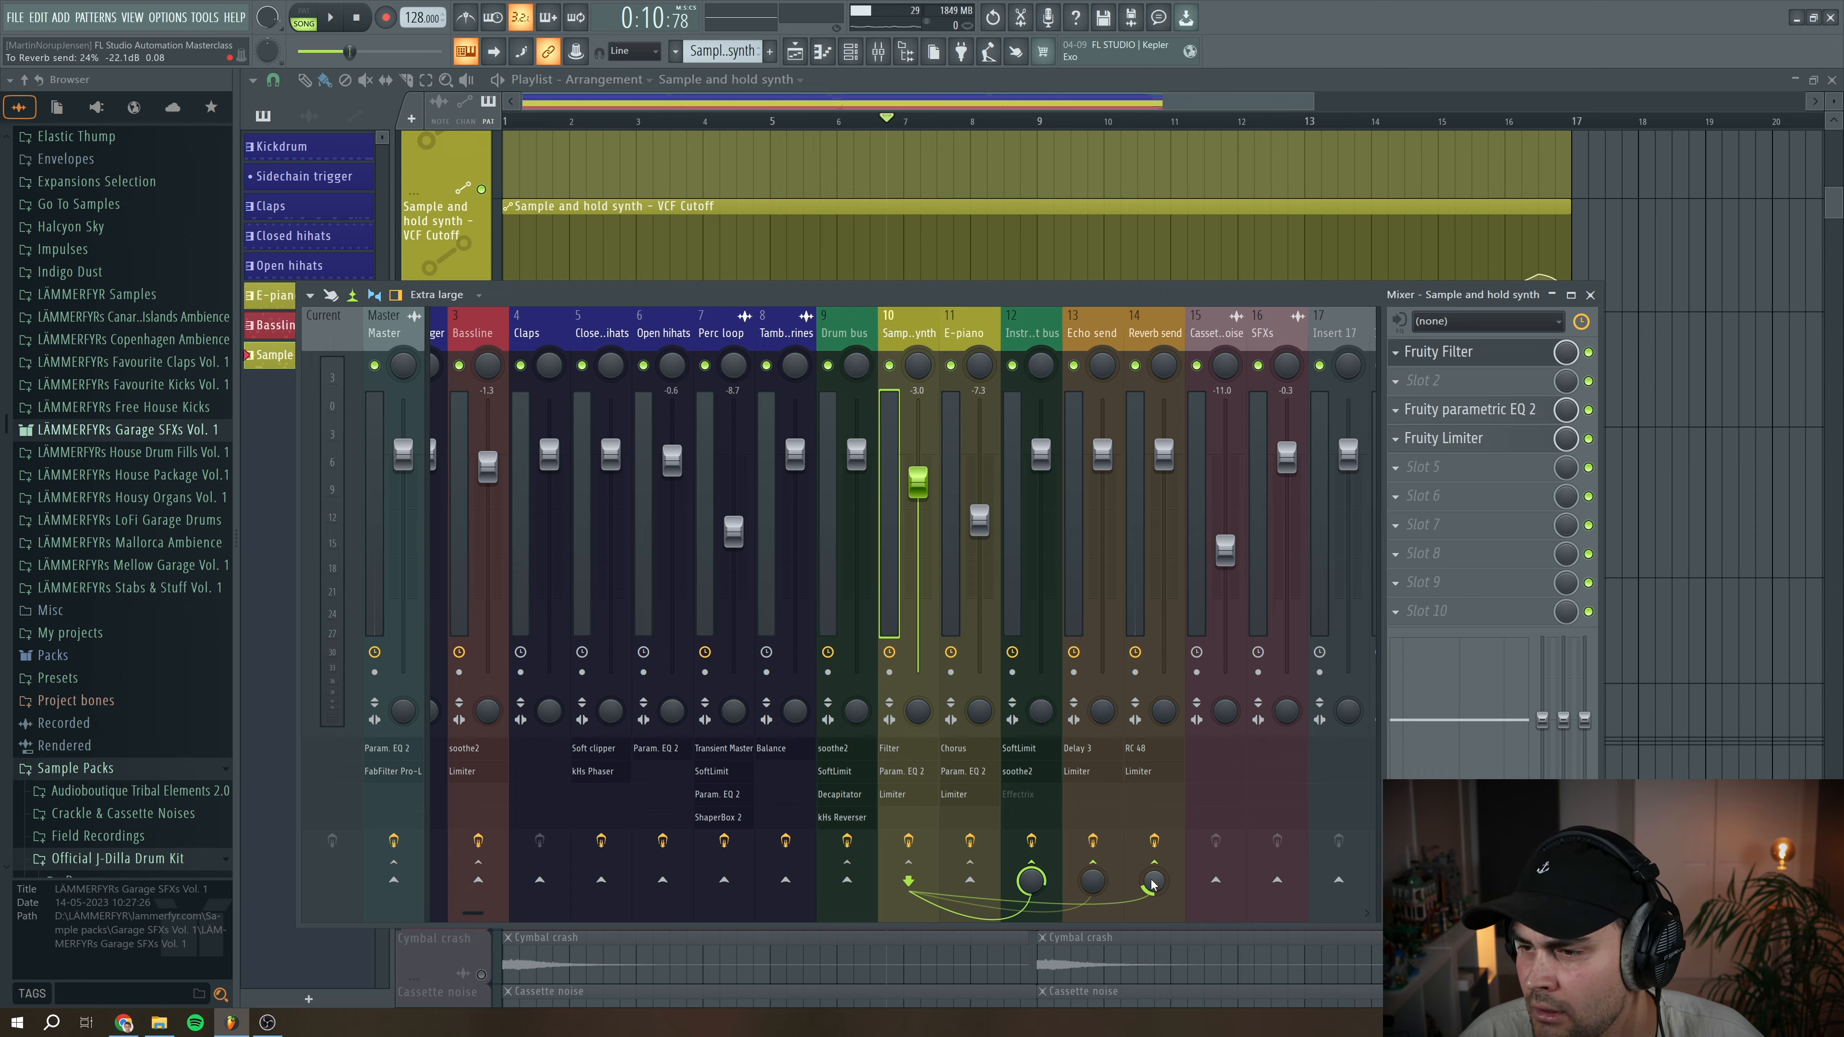
key(F9)
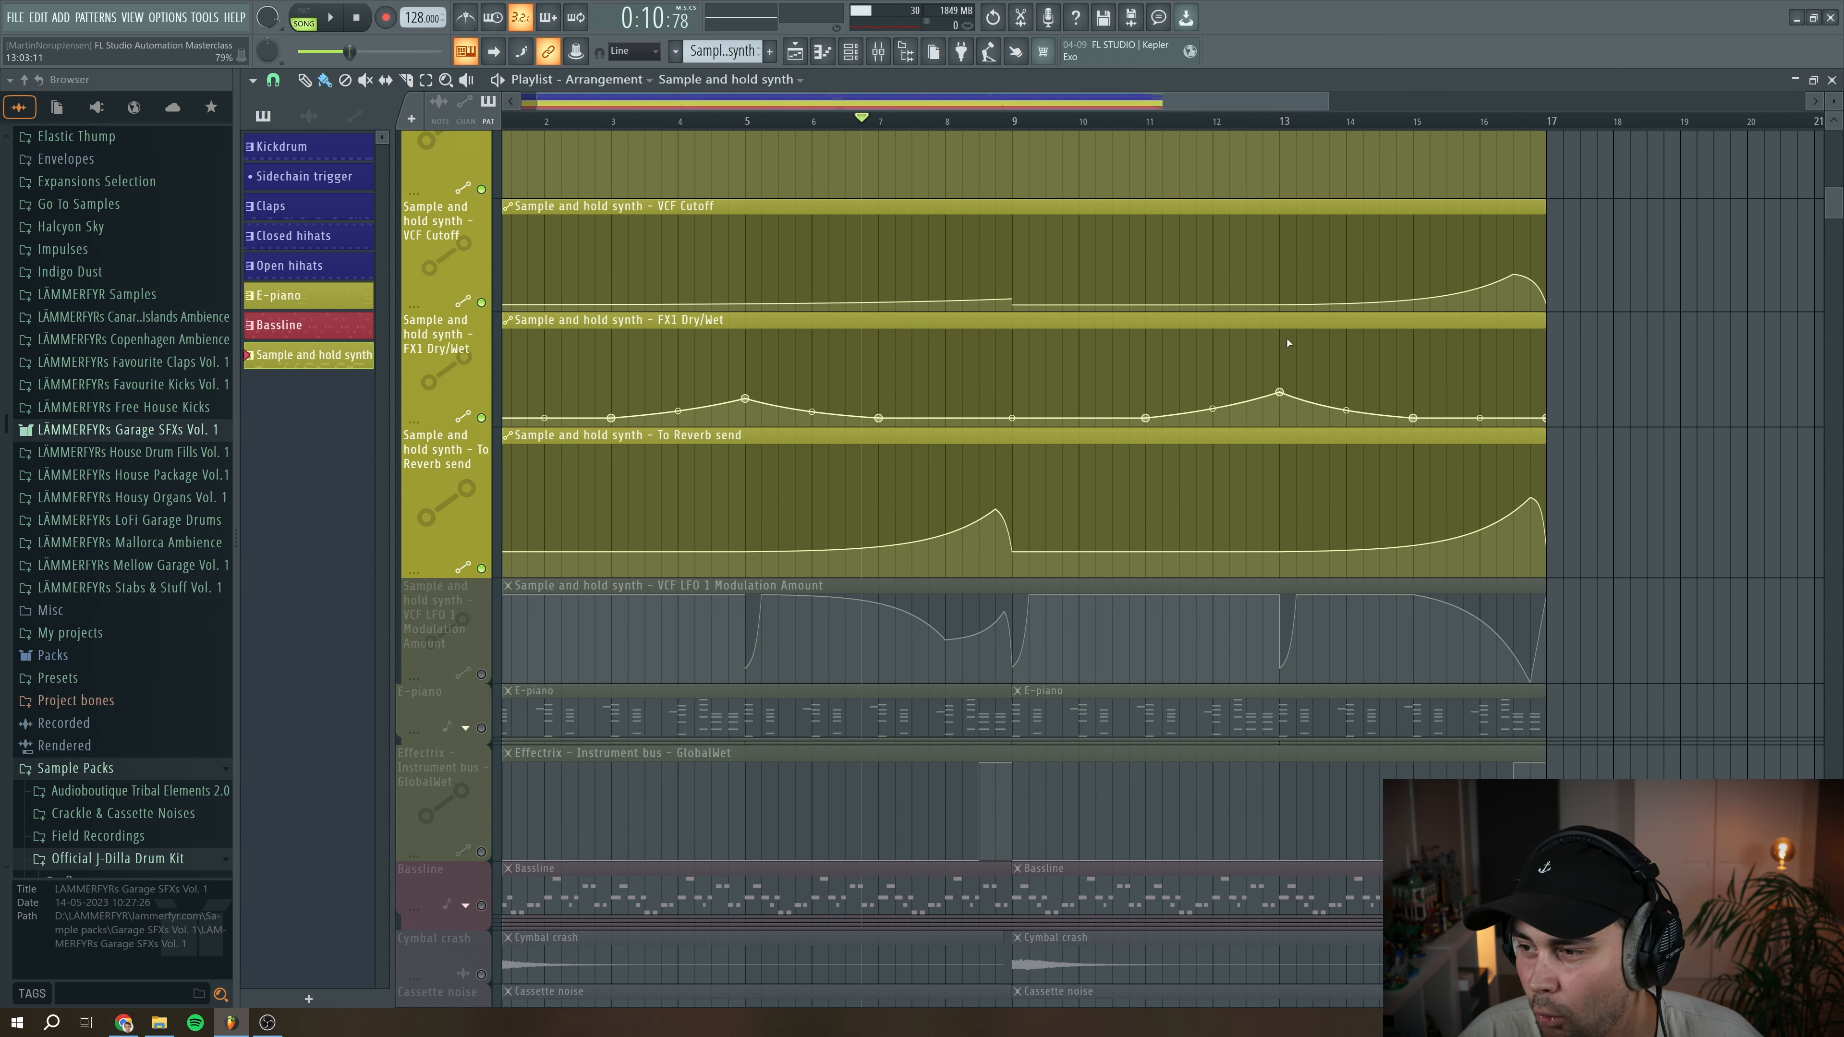
Audition the final rise of the To Reverb send automation from bar 15
click(1421, 127)
key(space)
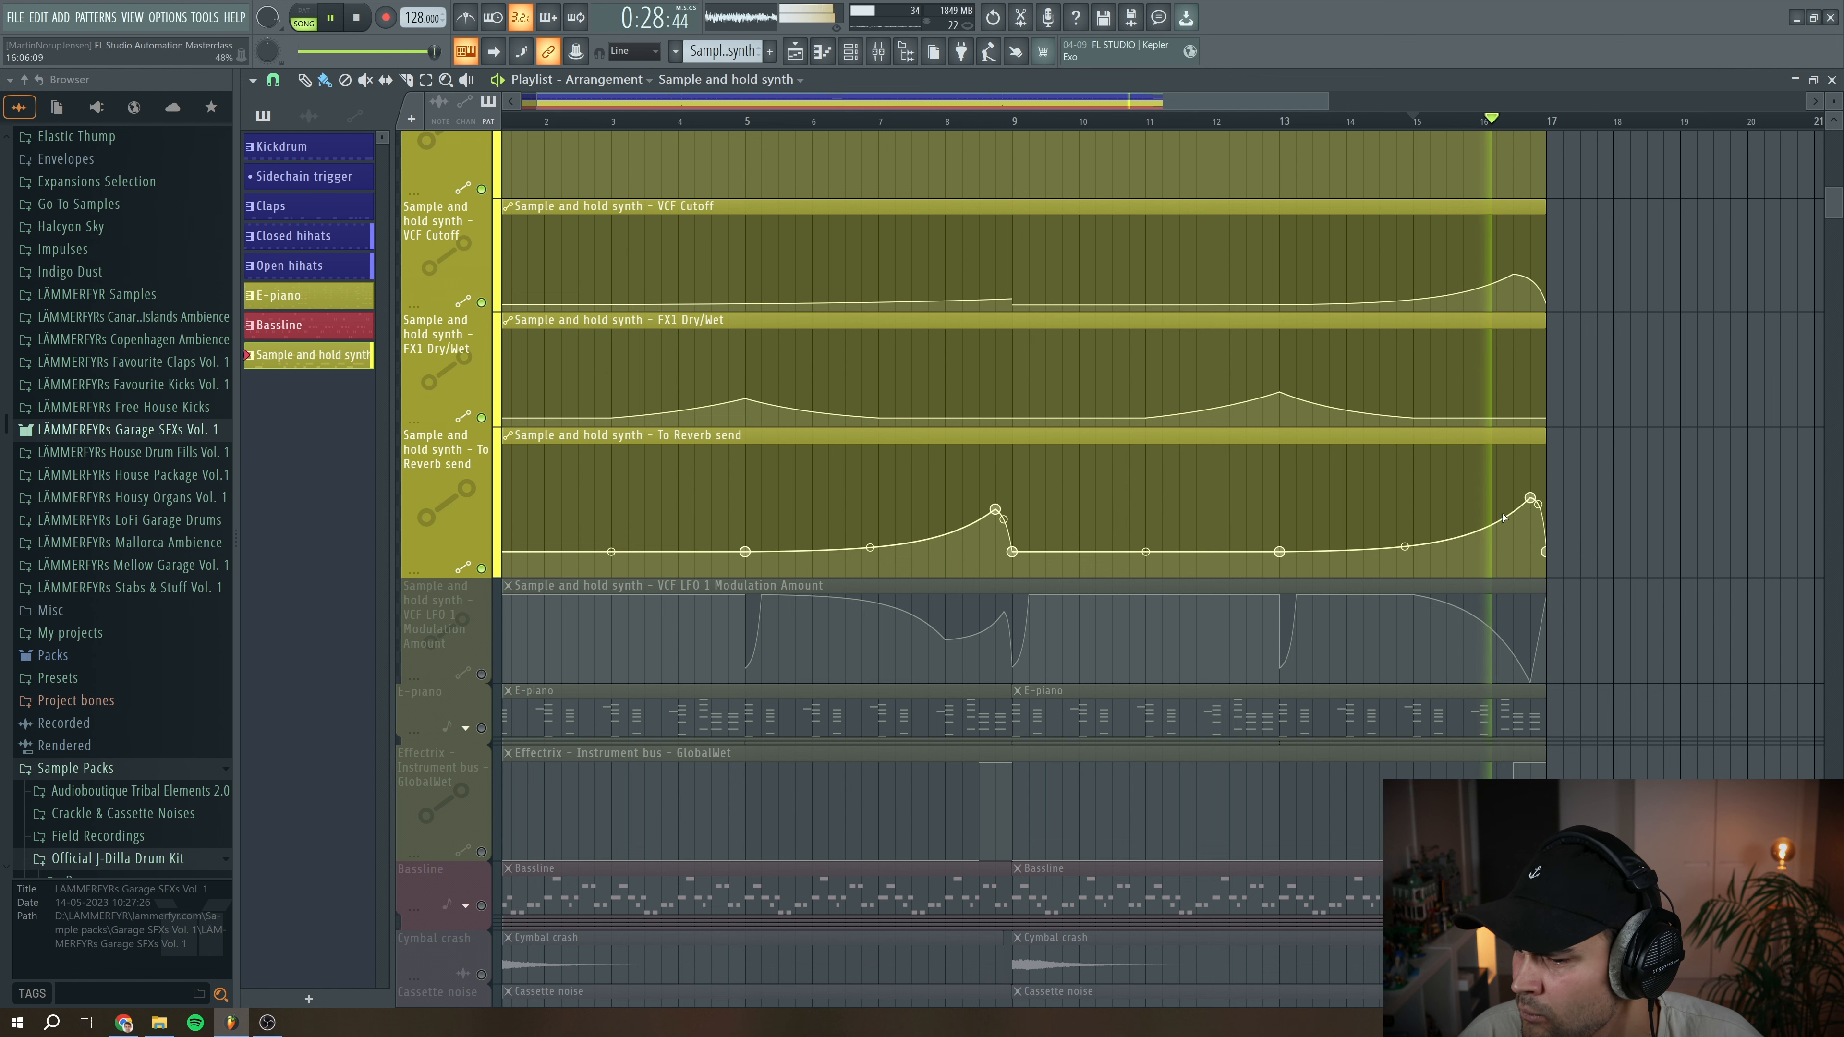
key(space)
drag(900, 108, 888, 93)
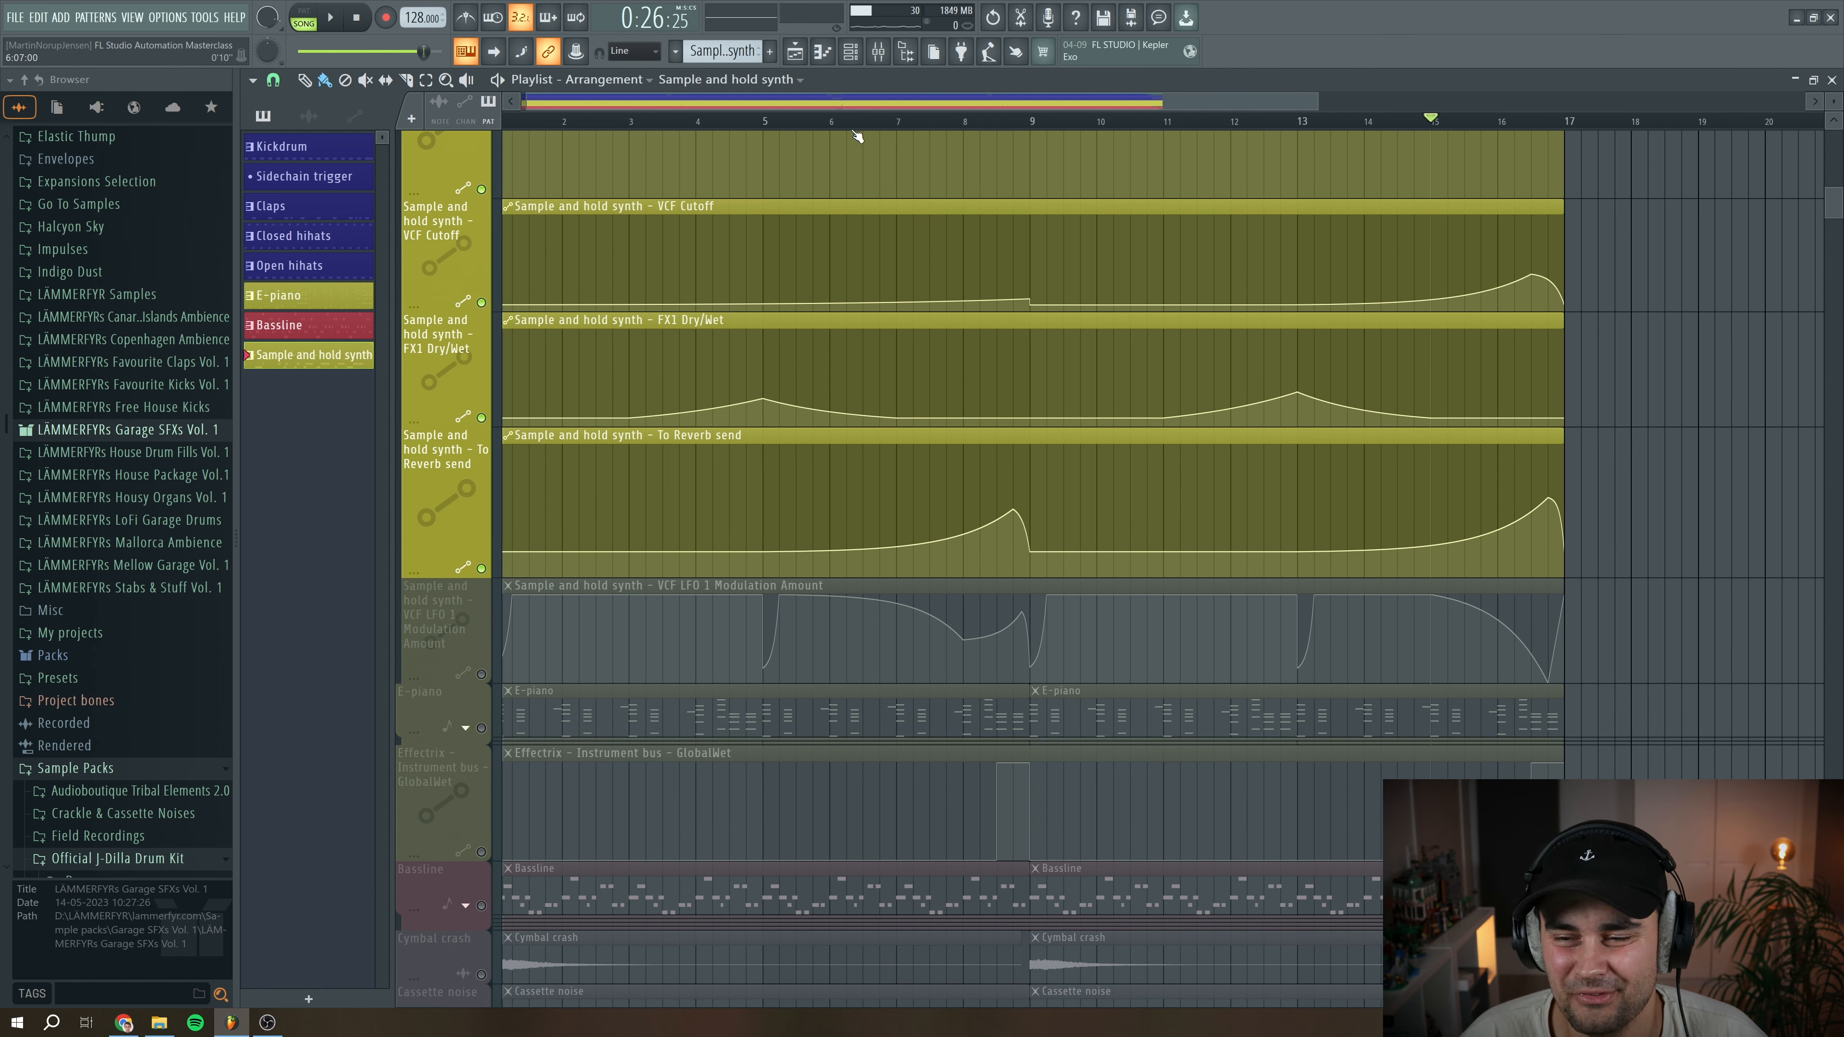
Unmute the Sample and hold synth - VCF LFO 1 Modulation Amount automation track
scroll(637, 409, up, 5)
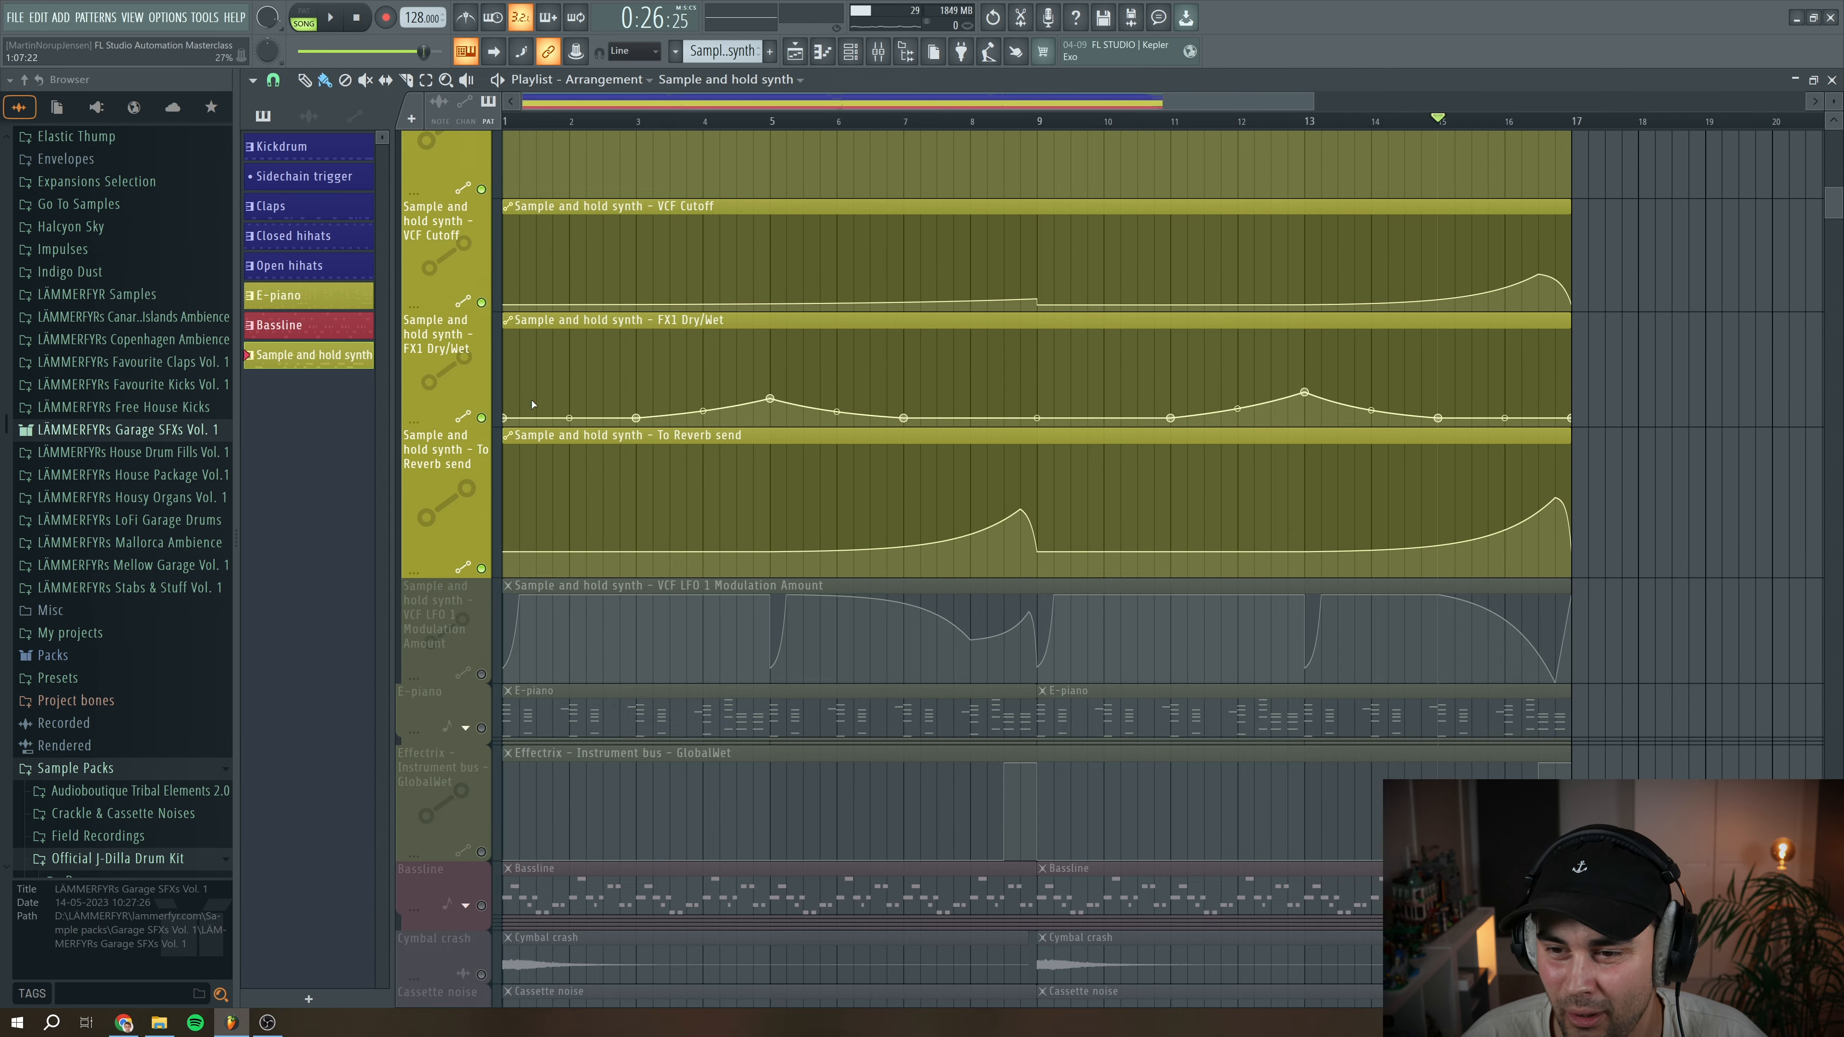
scroll(566, 421, down, 5)
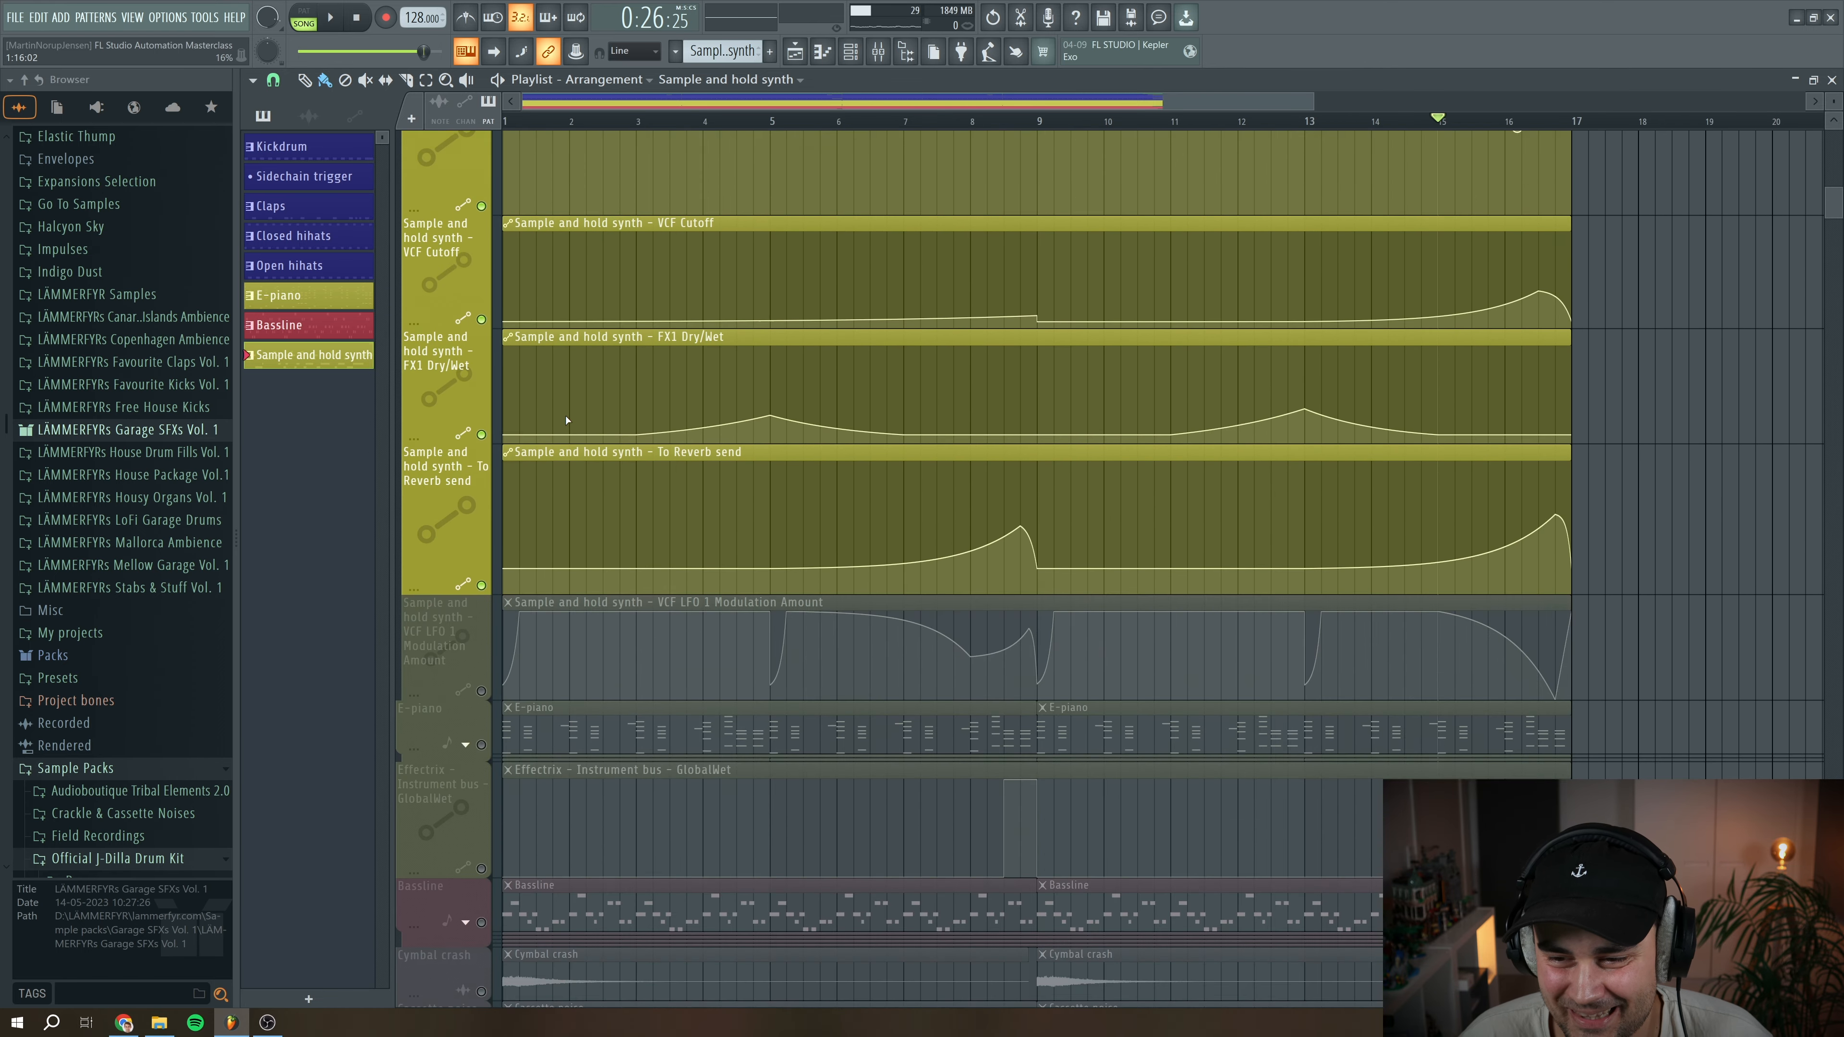
click(481, 567)
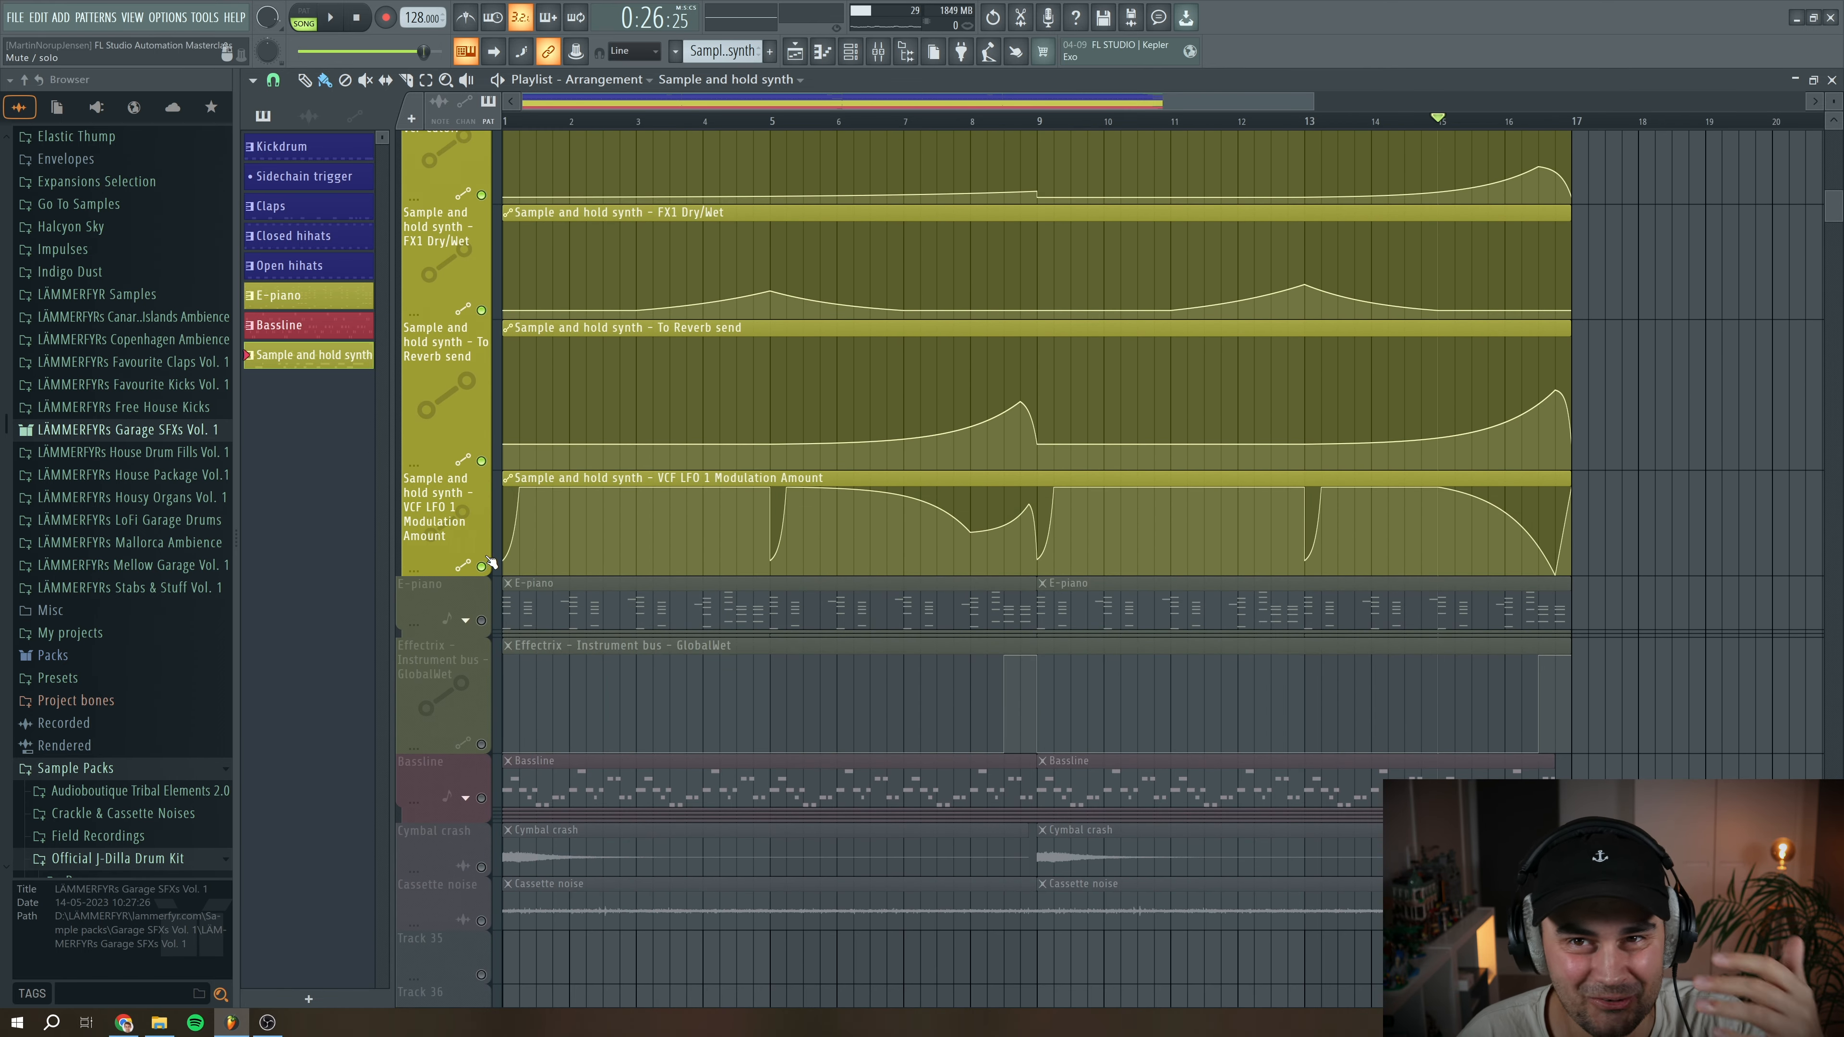
key(space)
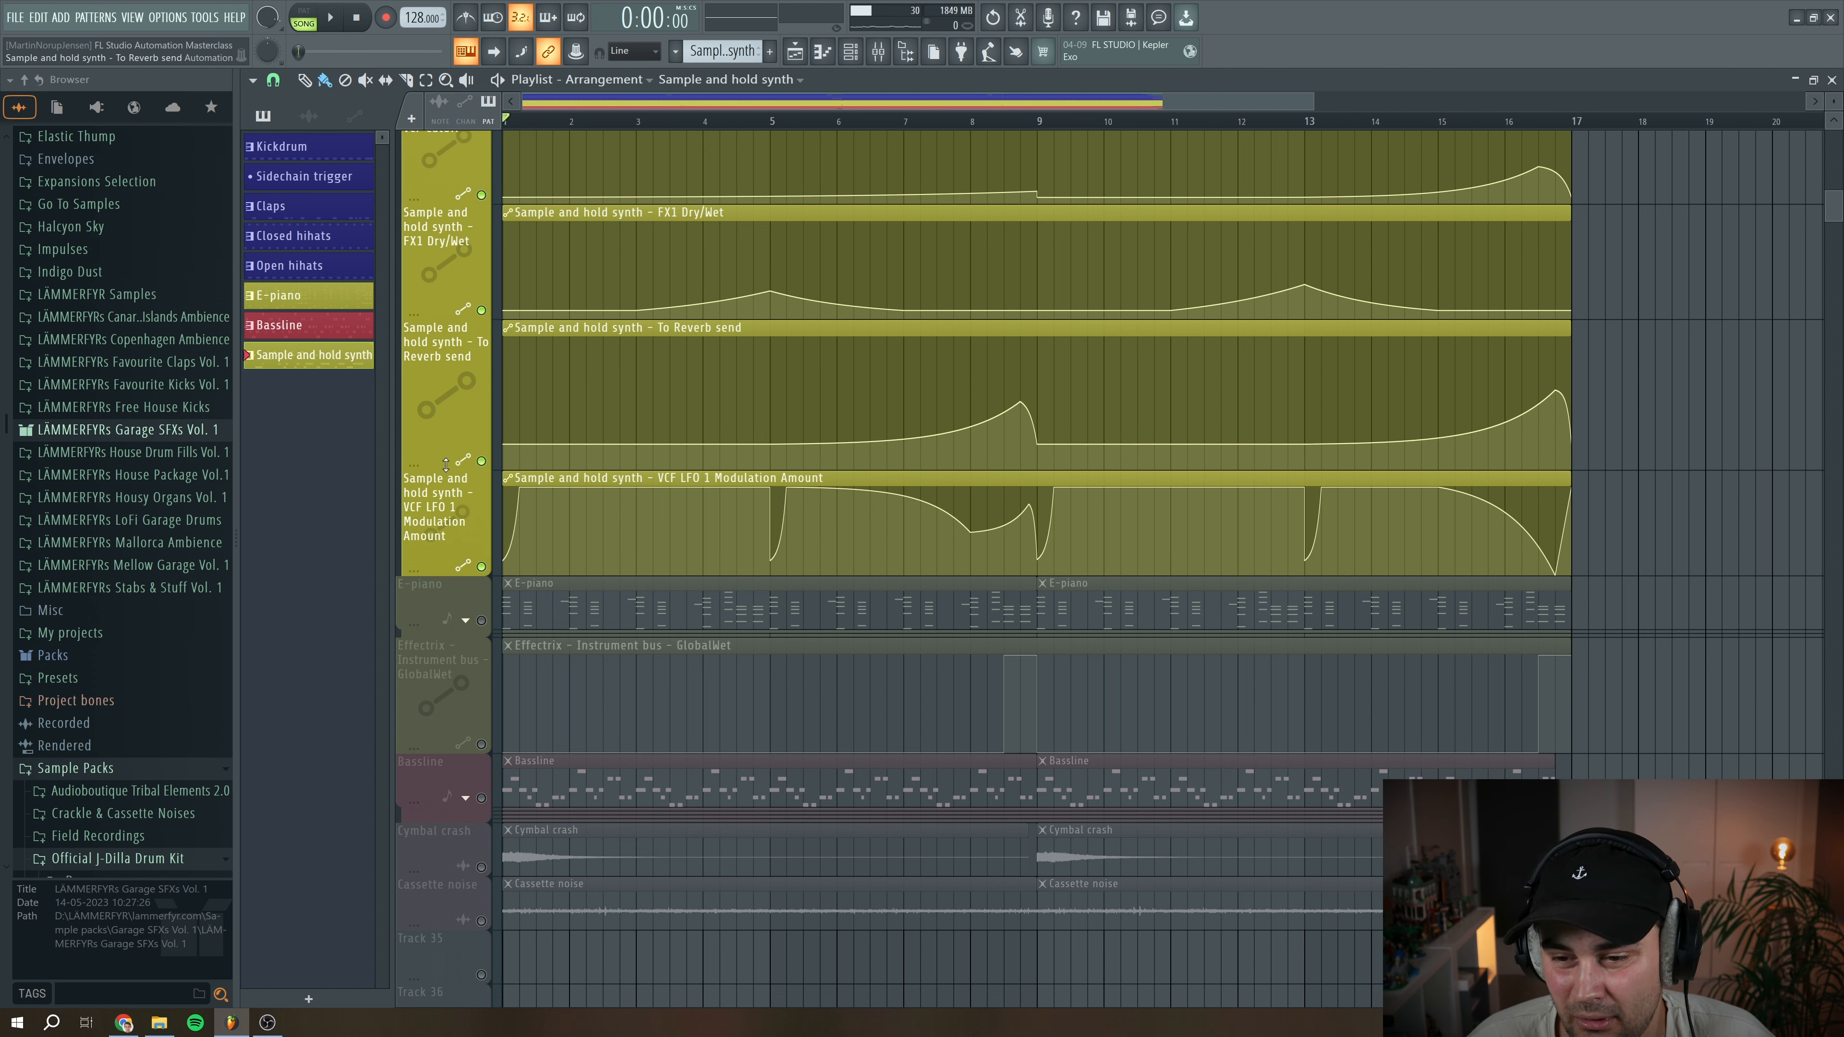
Examine the VCF LFO 1 Modulation Amount slider in the JUP-8 V during playback from the first bar, and return to the playlist
drag(1312, 103, 1011, 103)
click(844, 160)
click(852, 51)
click(407, 82)
click(386, 163)
click(433, 388)
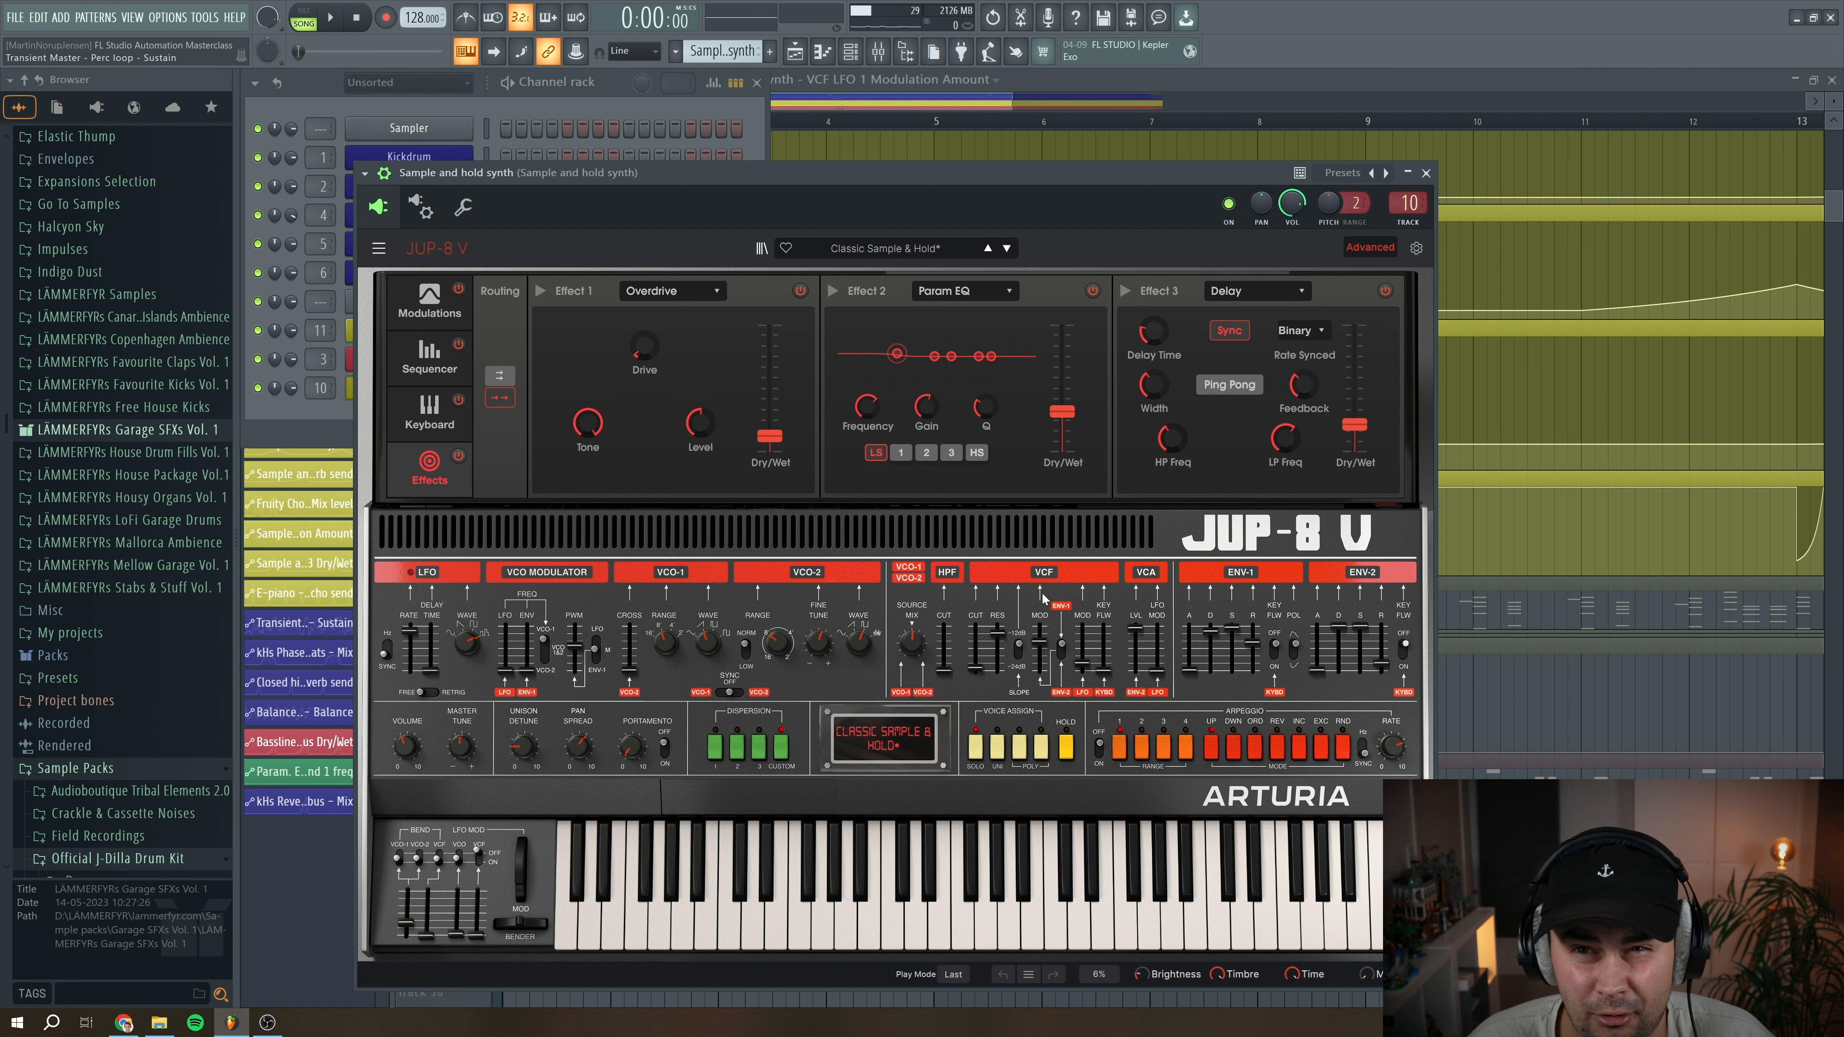
mouse_move(1084, 669)
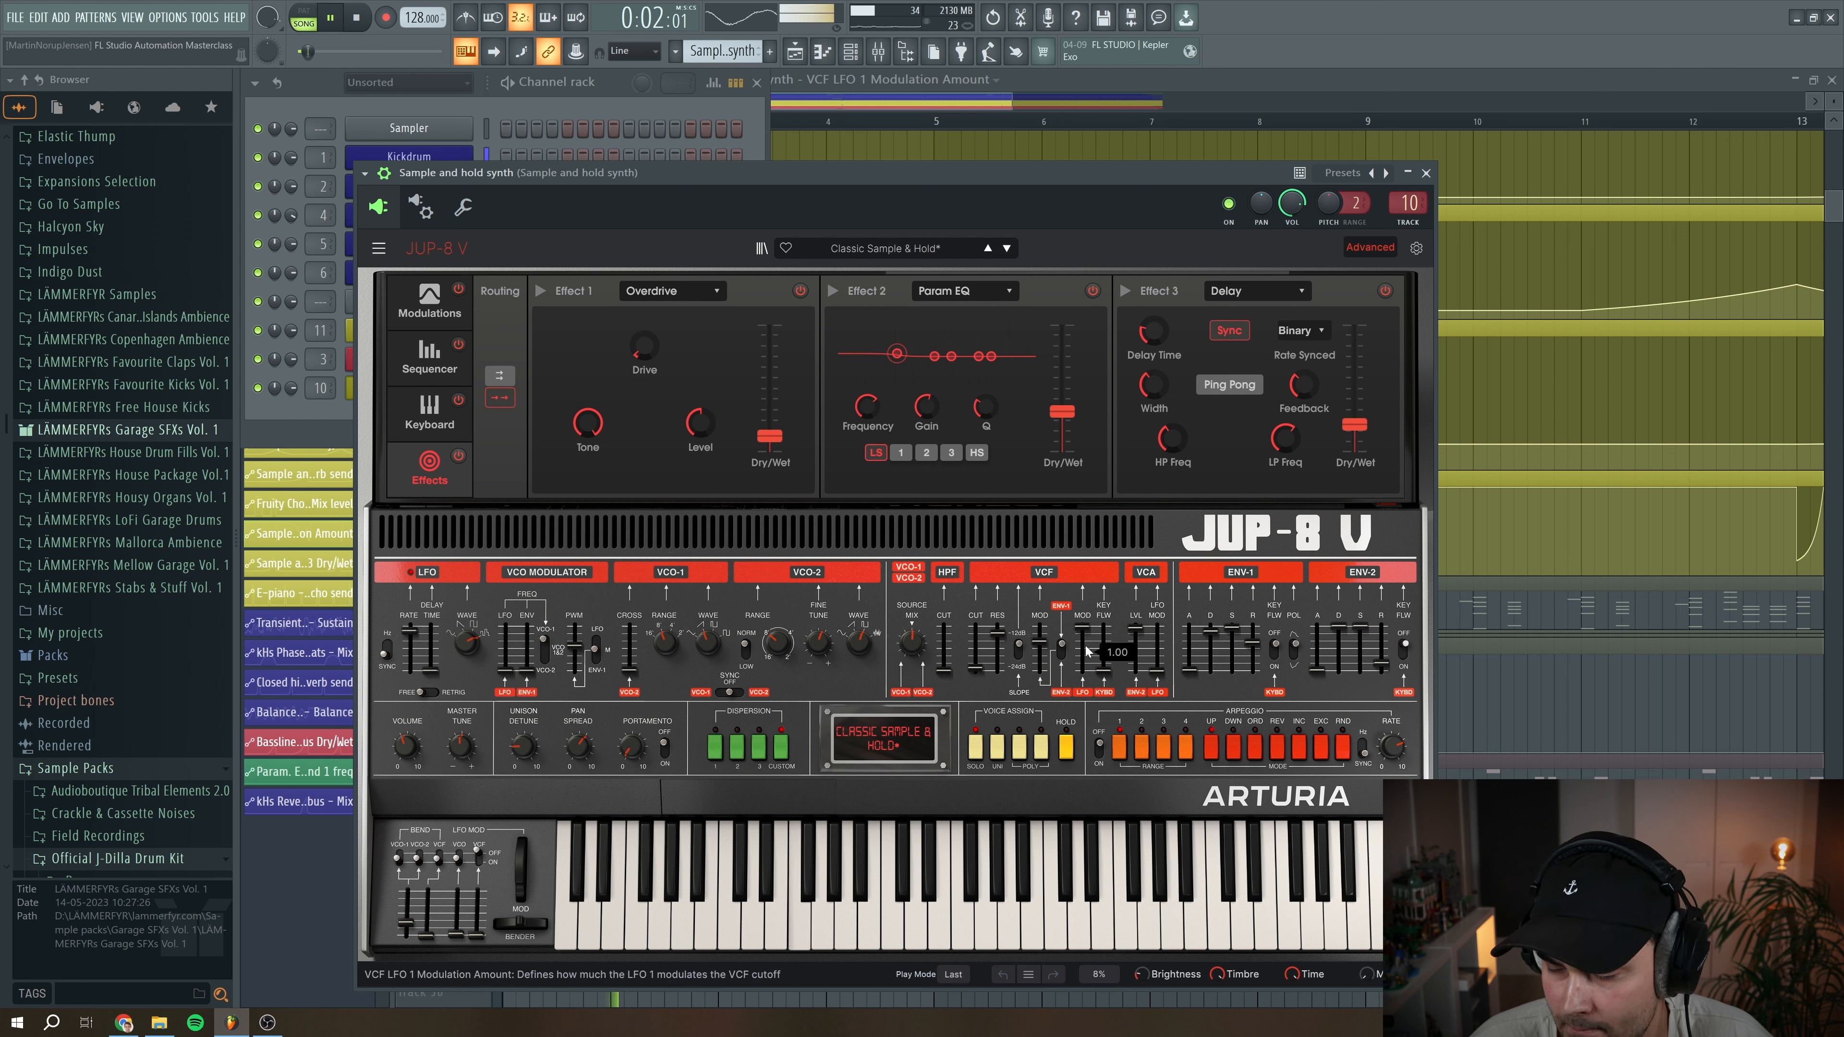
key(space)
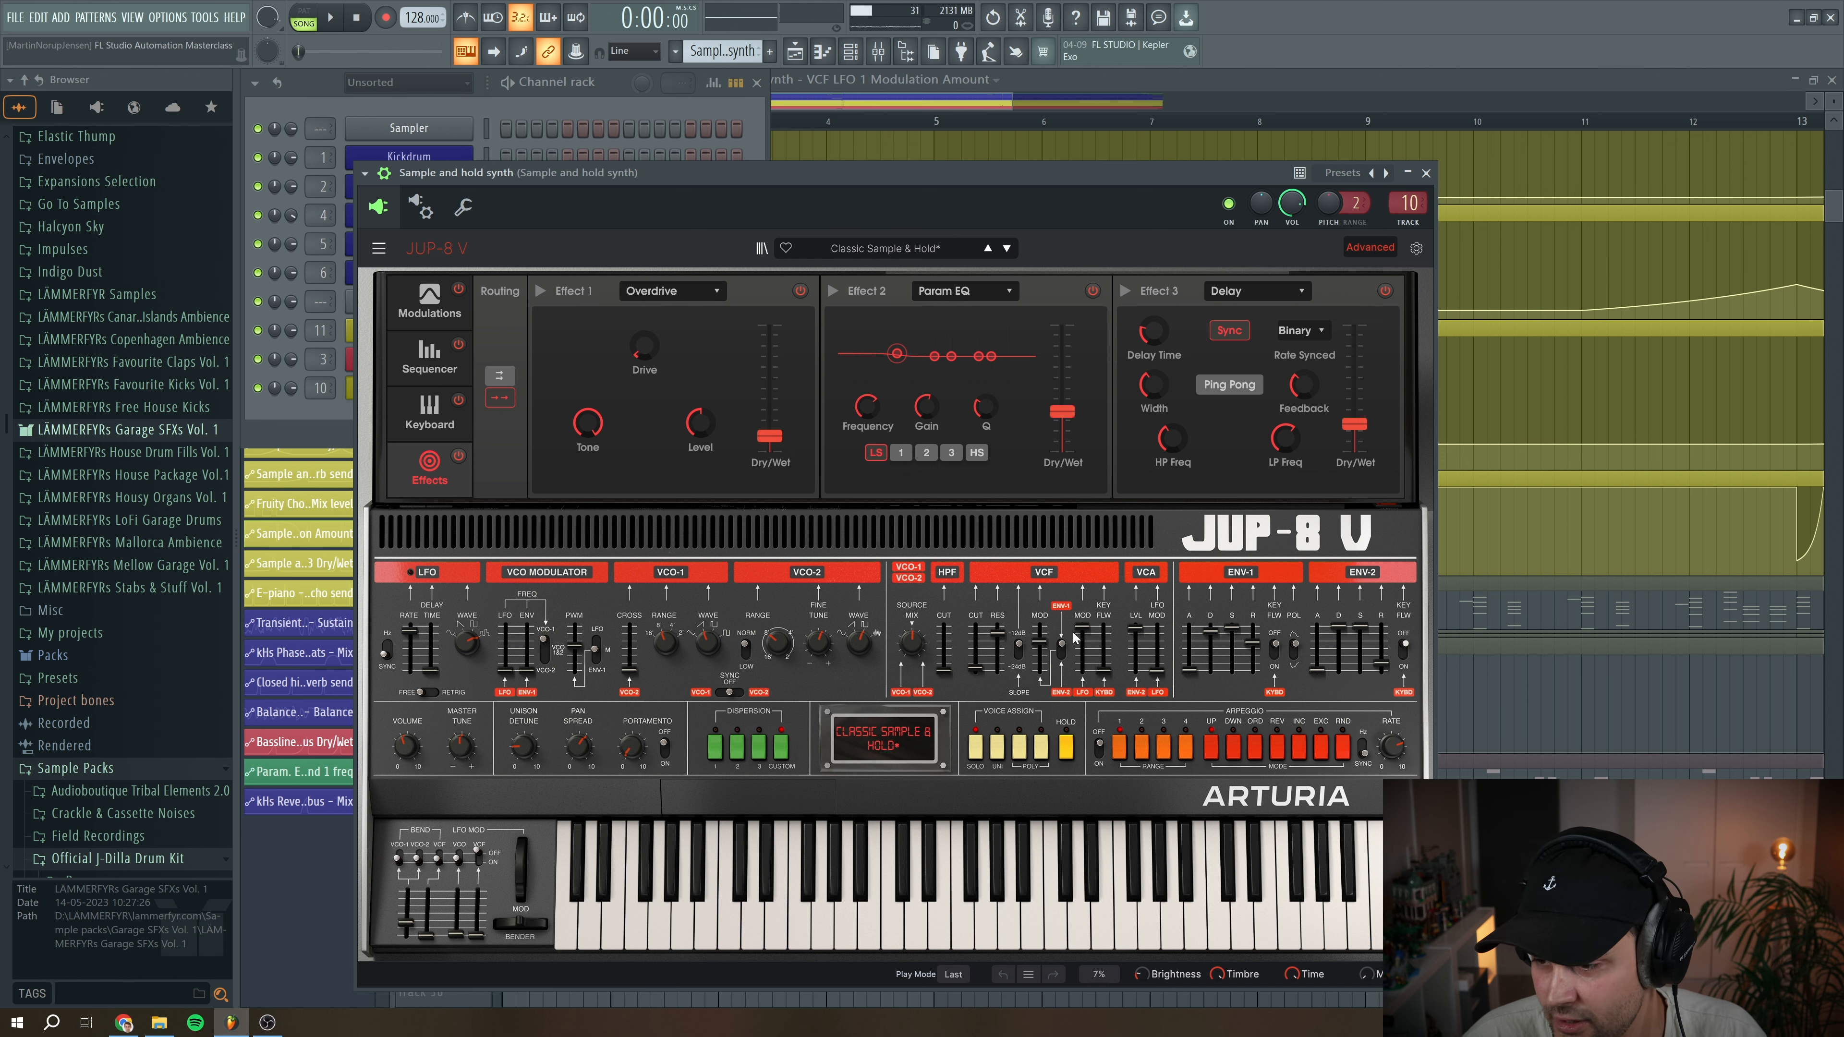
click(1469, 536)
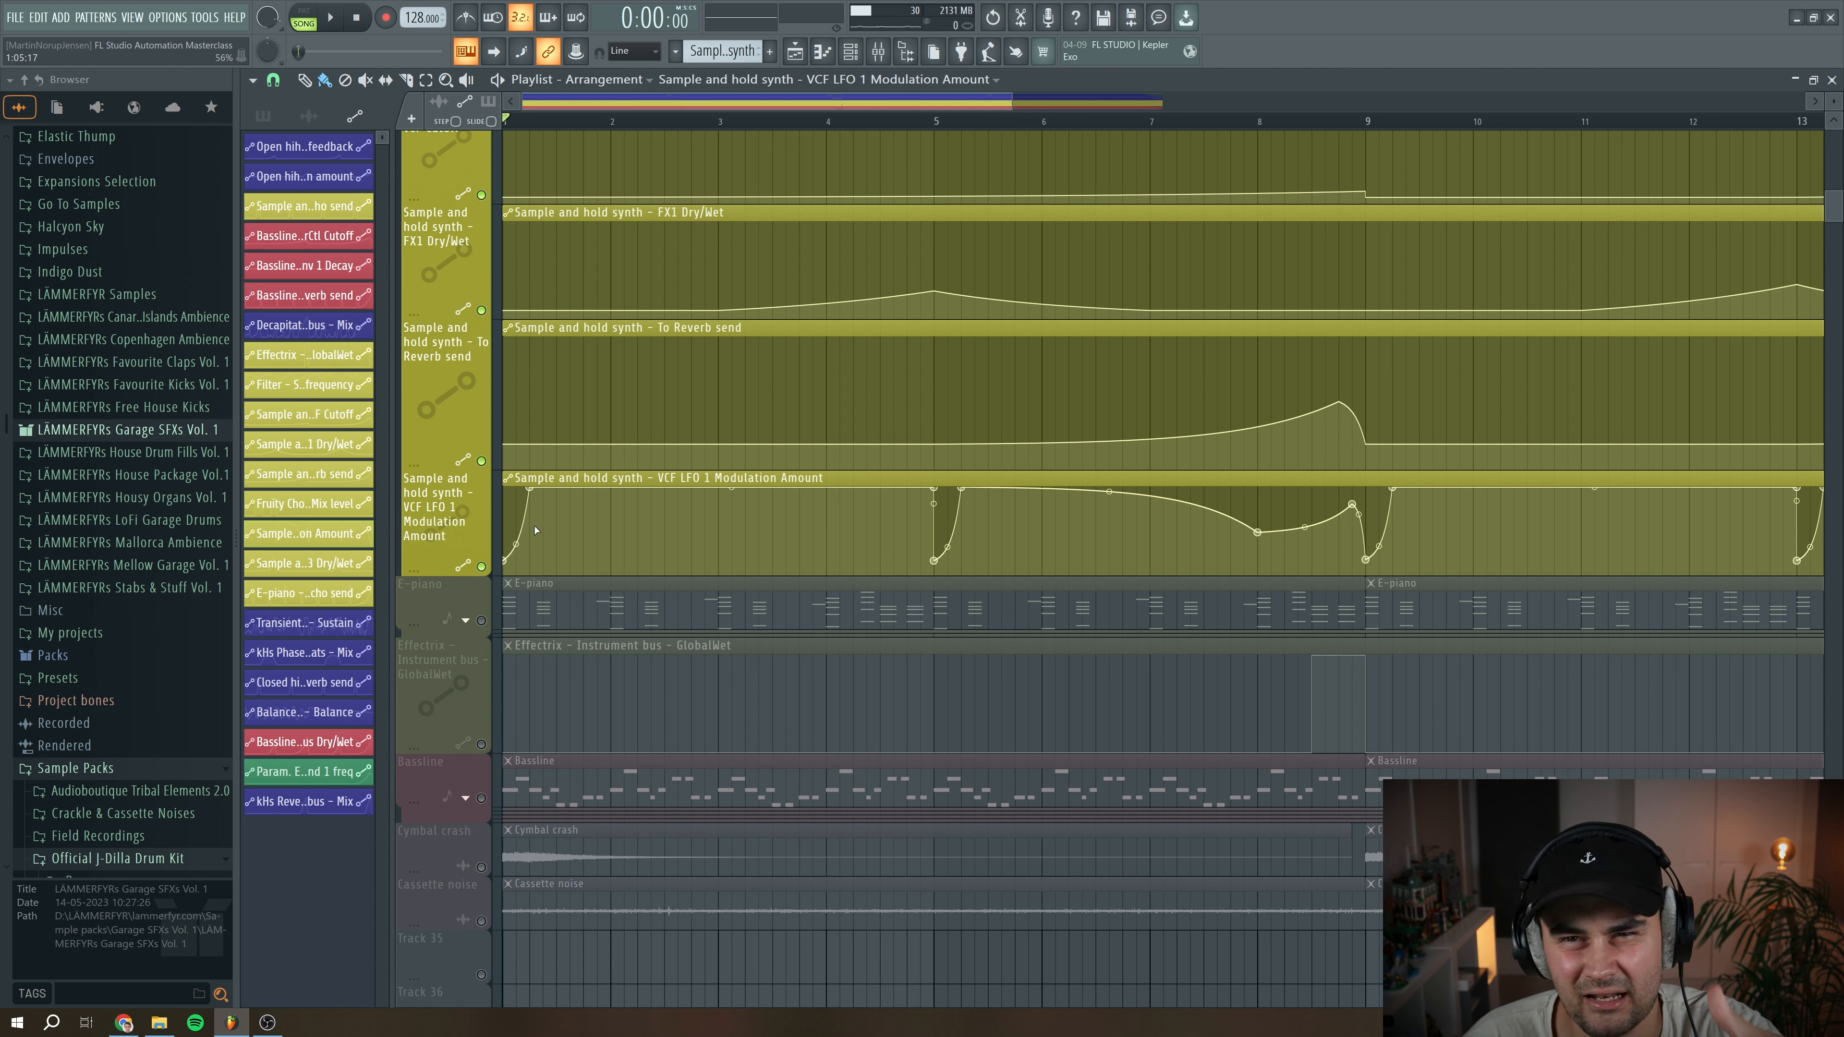
Audition the dip in the VCF LFO 1 Modulation Amount automation from just past bar 7
click(1176, 117)
key(space)
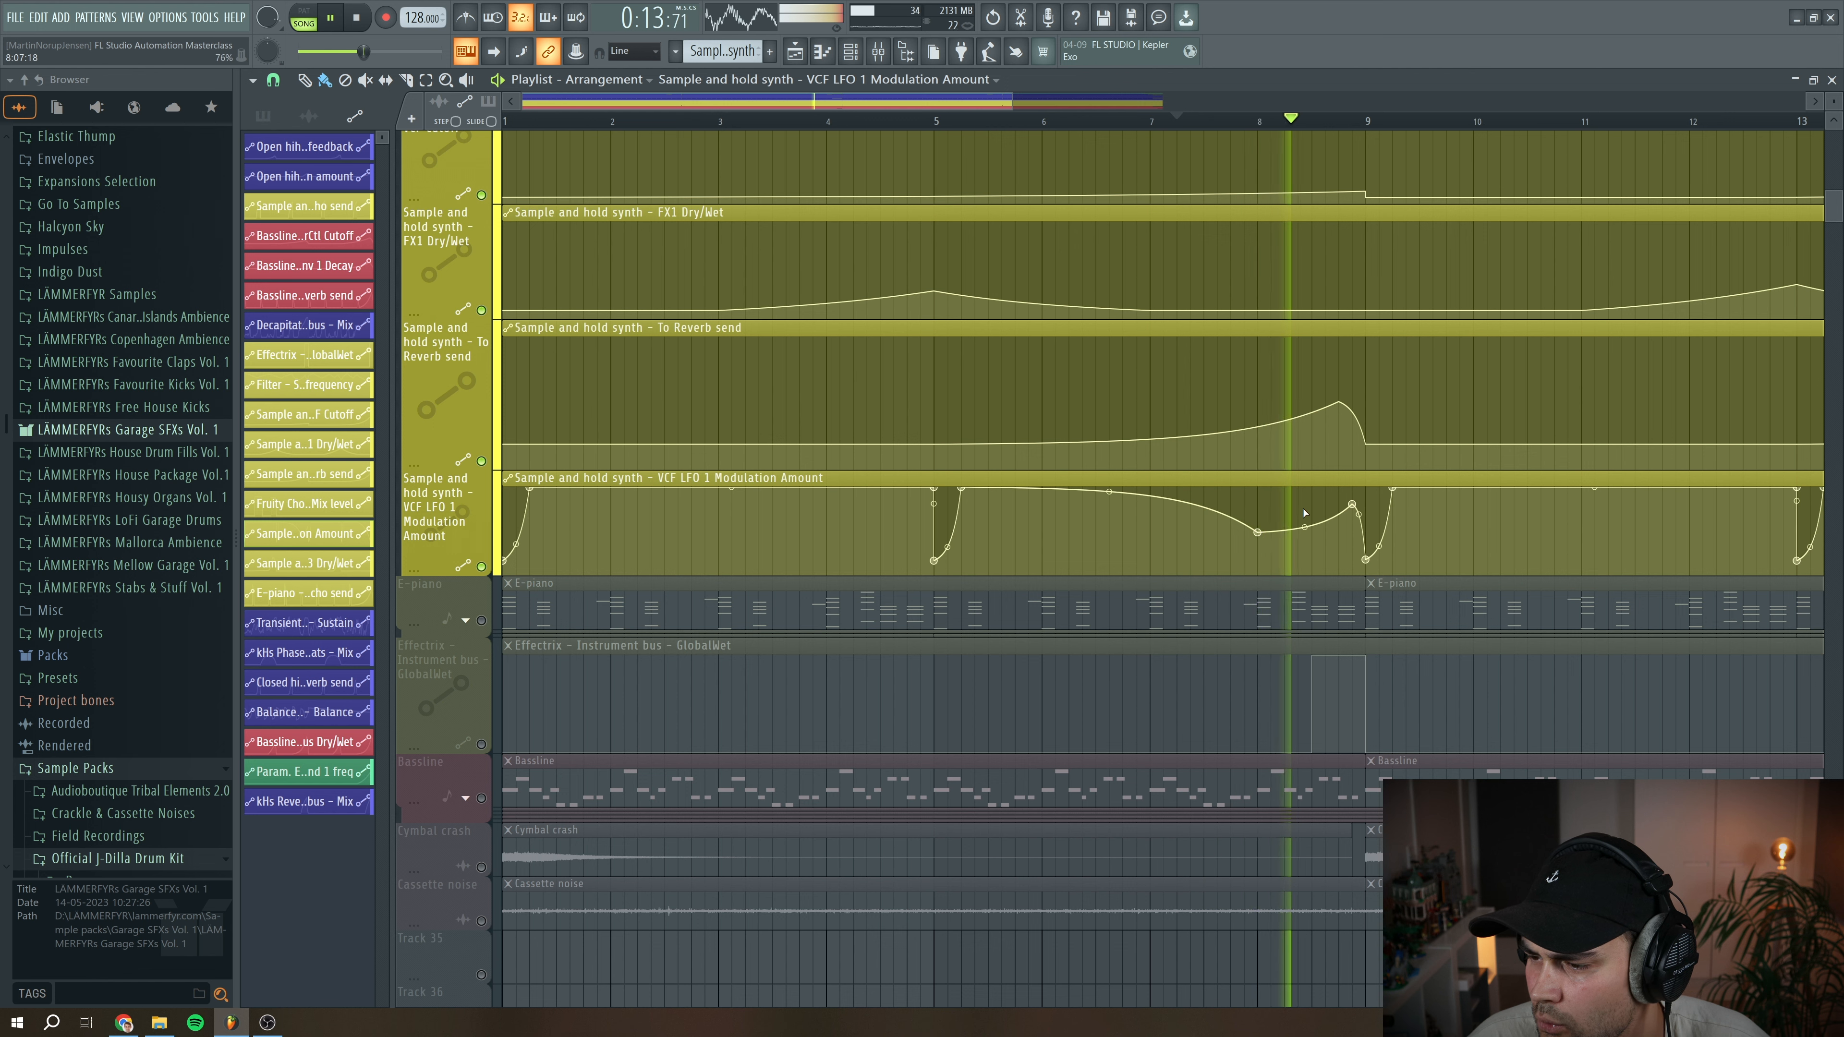
key(space)
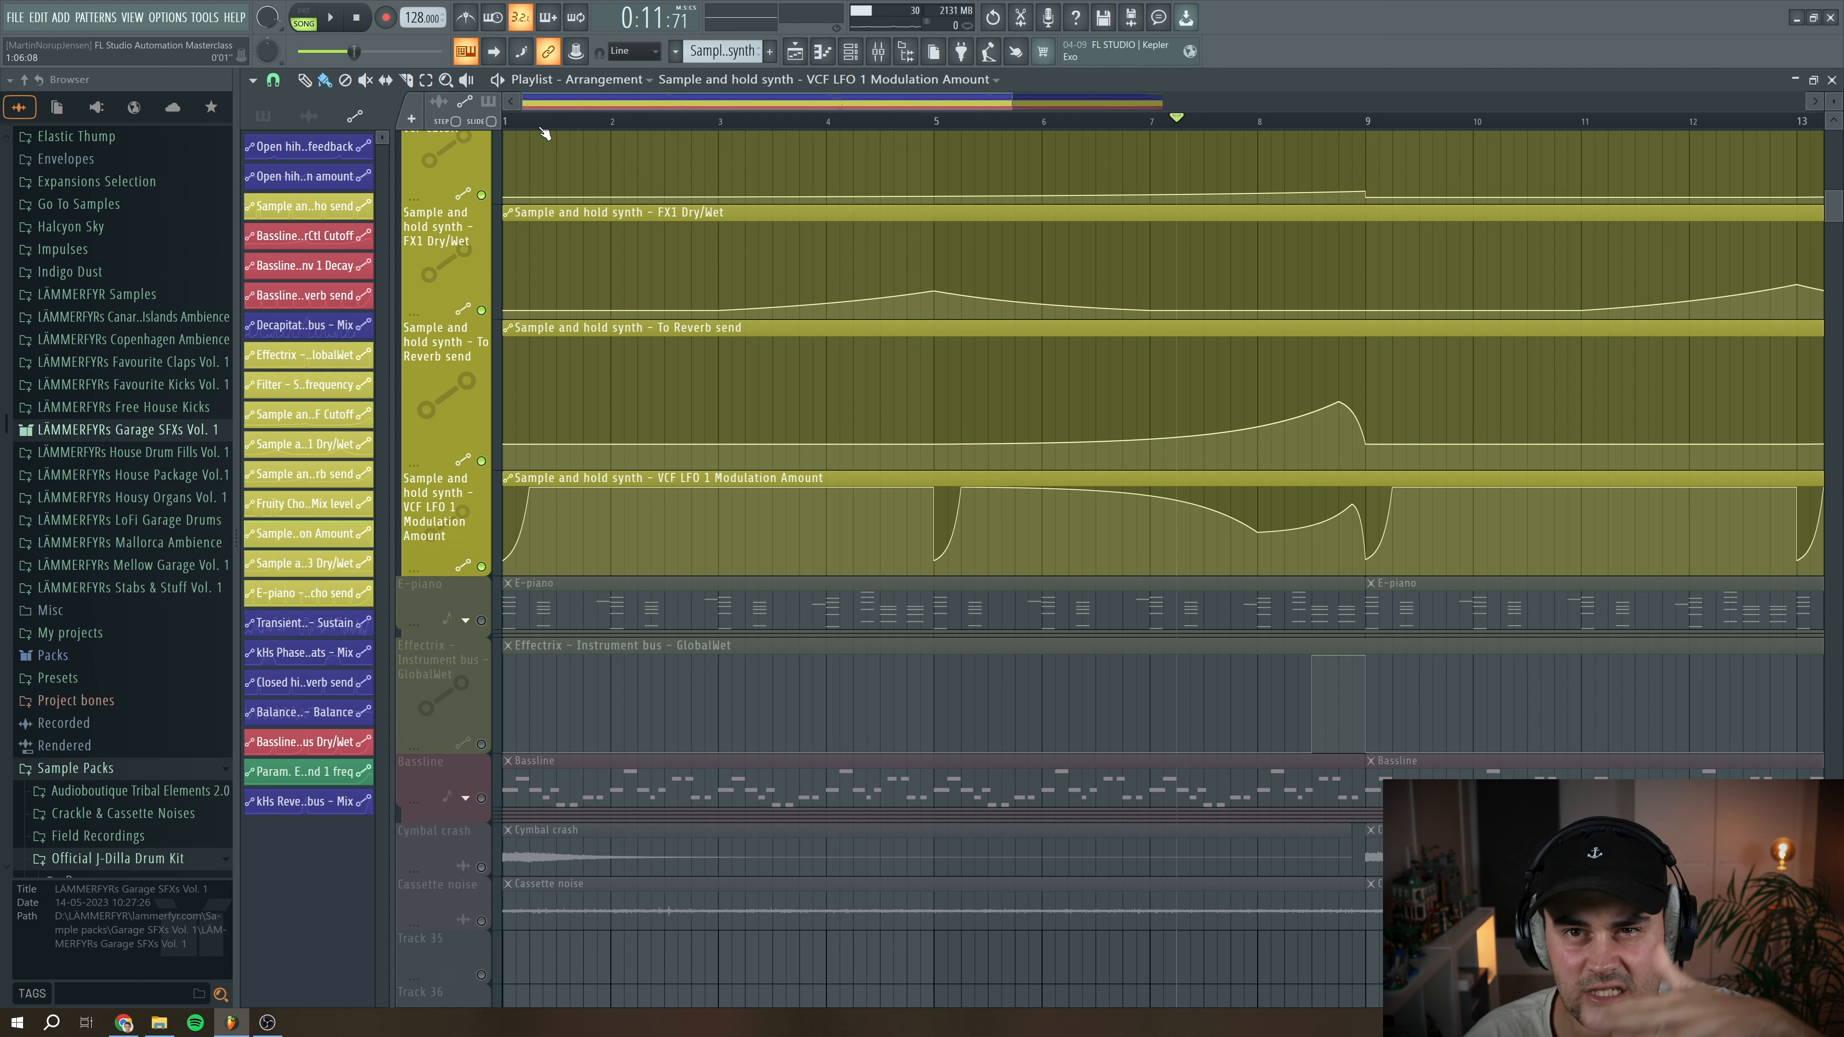
Audition the VCF LFO 1 Modulation Amount automation from the first bar and bring the whole arrangement into view
drag(535, 124, 473, 122)
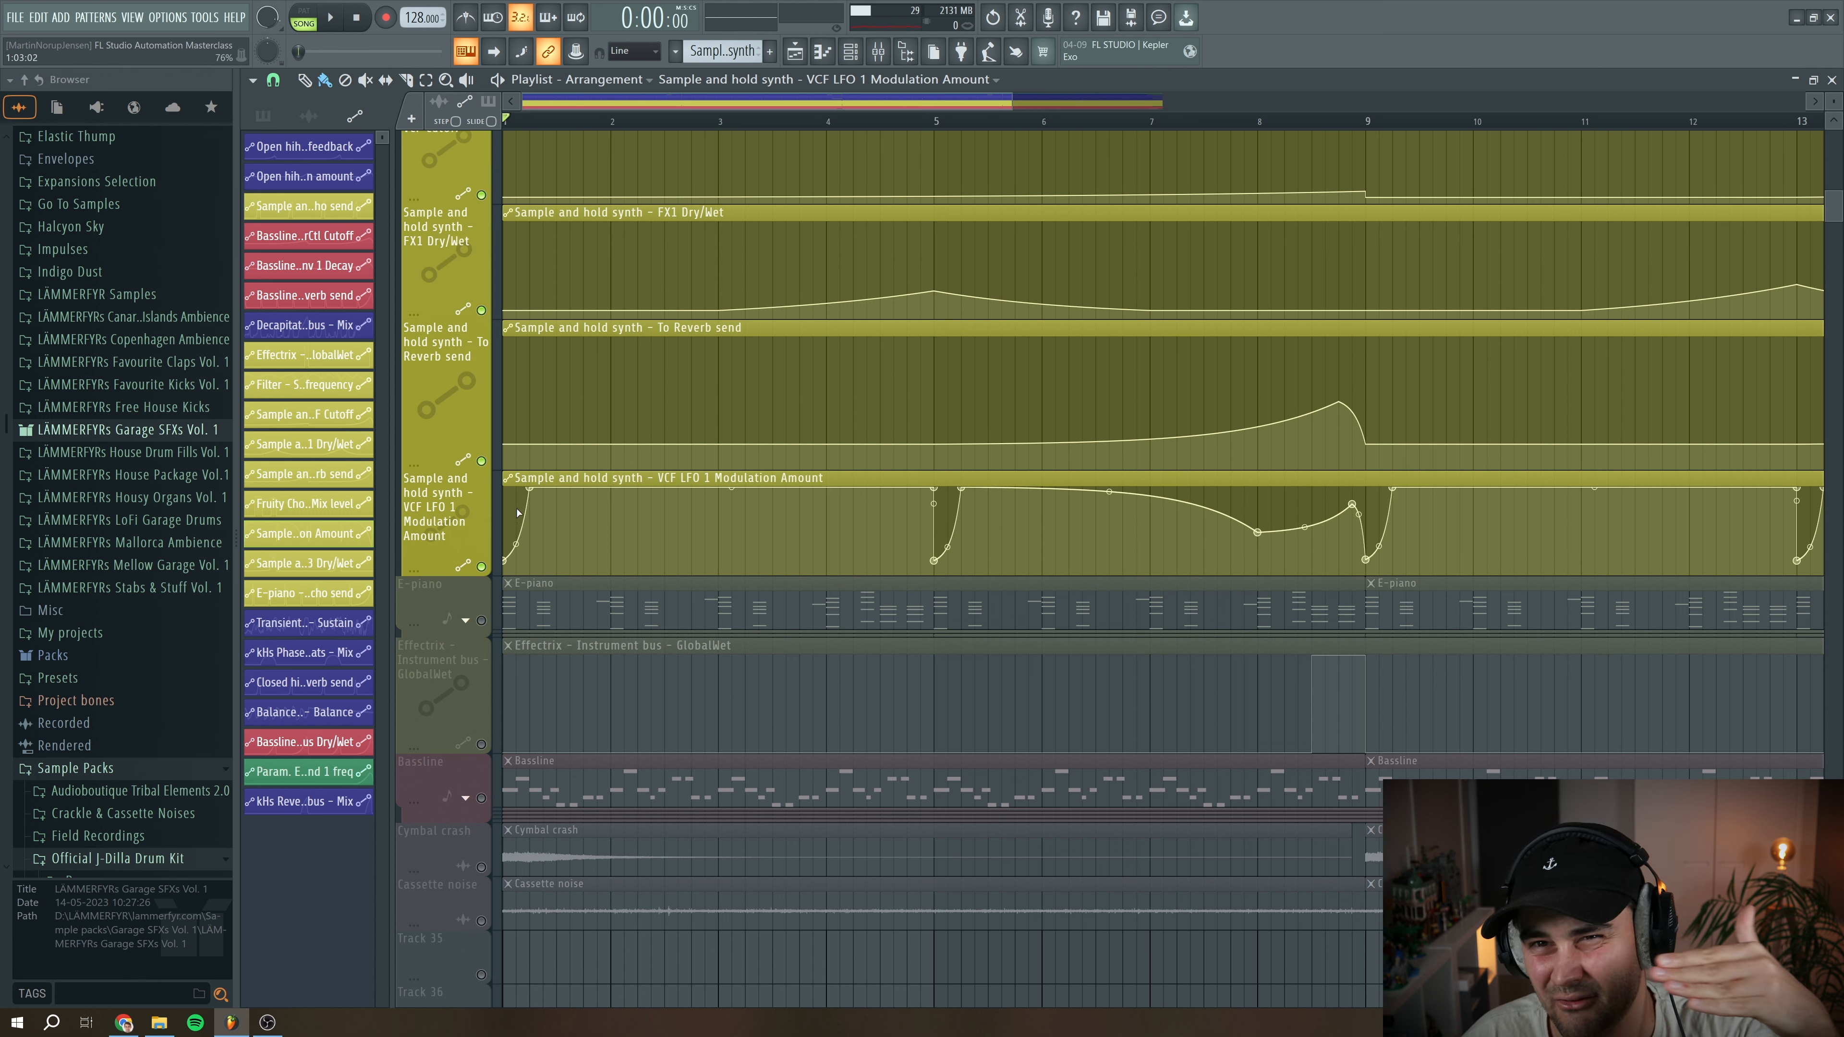
key(space)
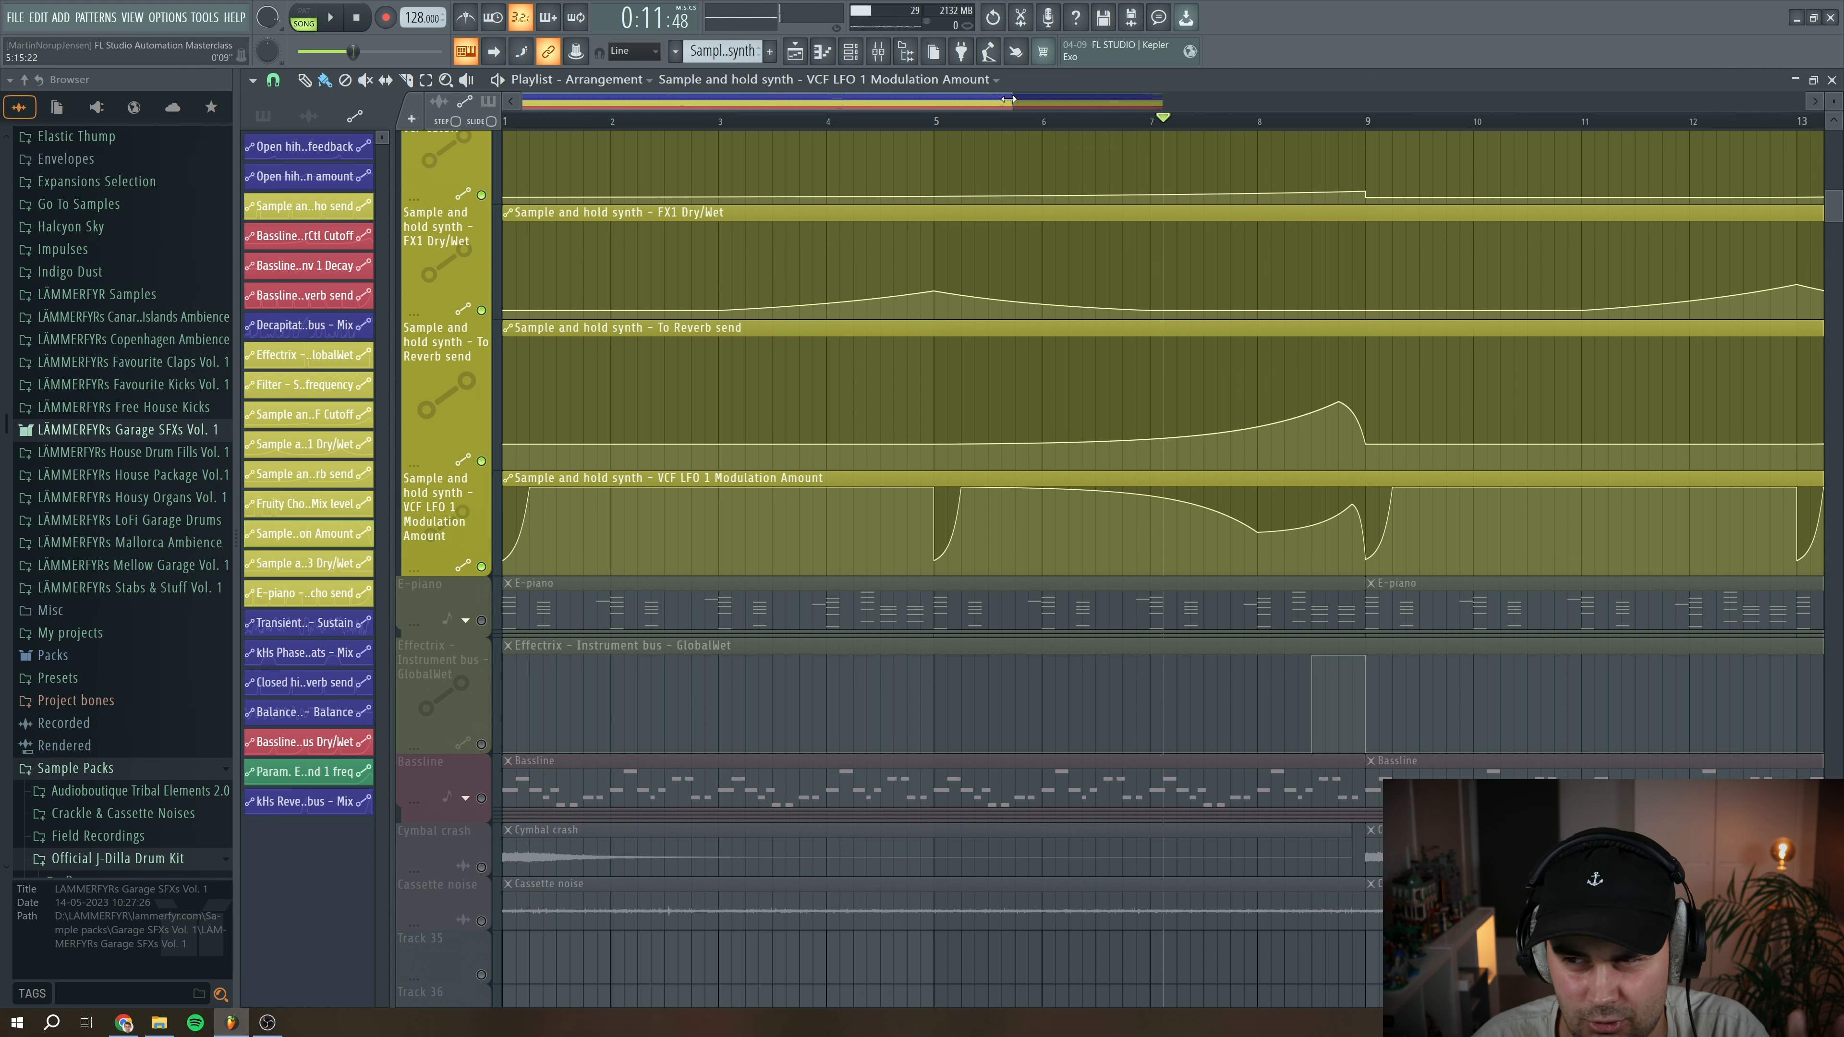
drag(1007, 99, 1518, 102)
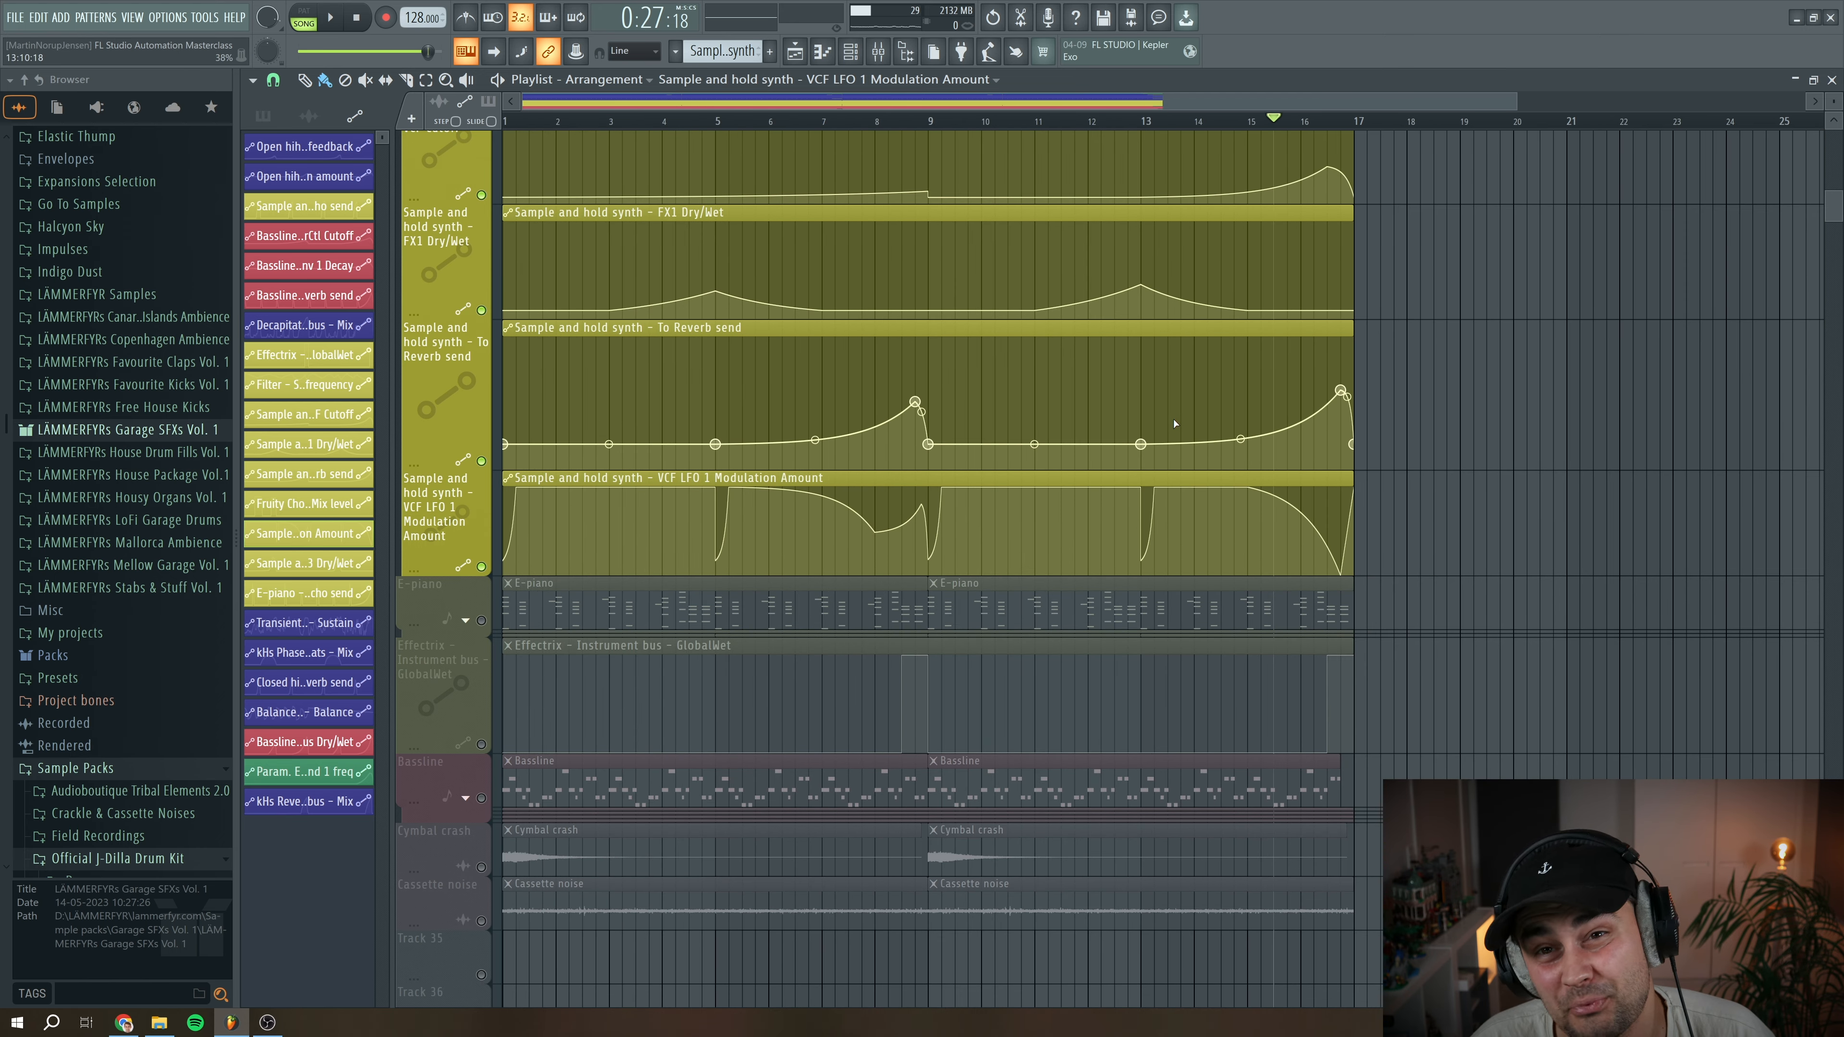
Reopen the synth's JUP-8 V to review its automatable controls, and return to the playlist
click(850, 51)
click(437, 392)
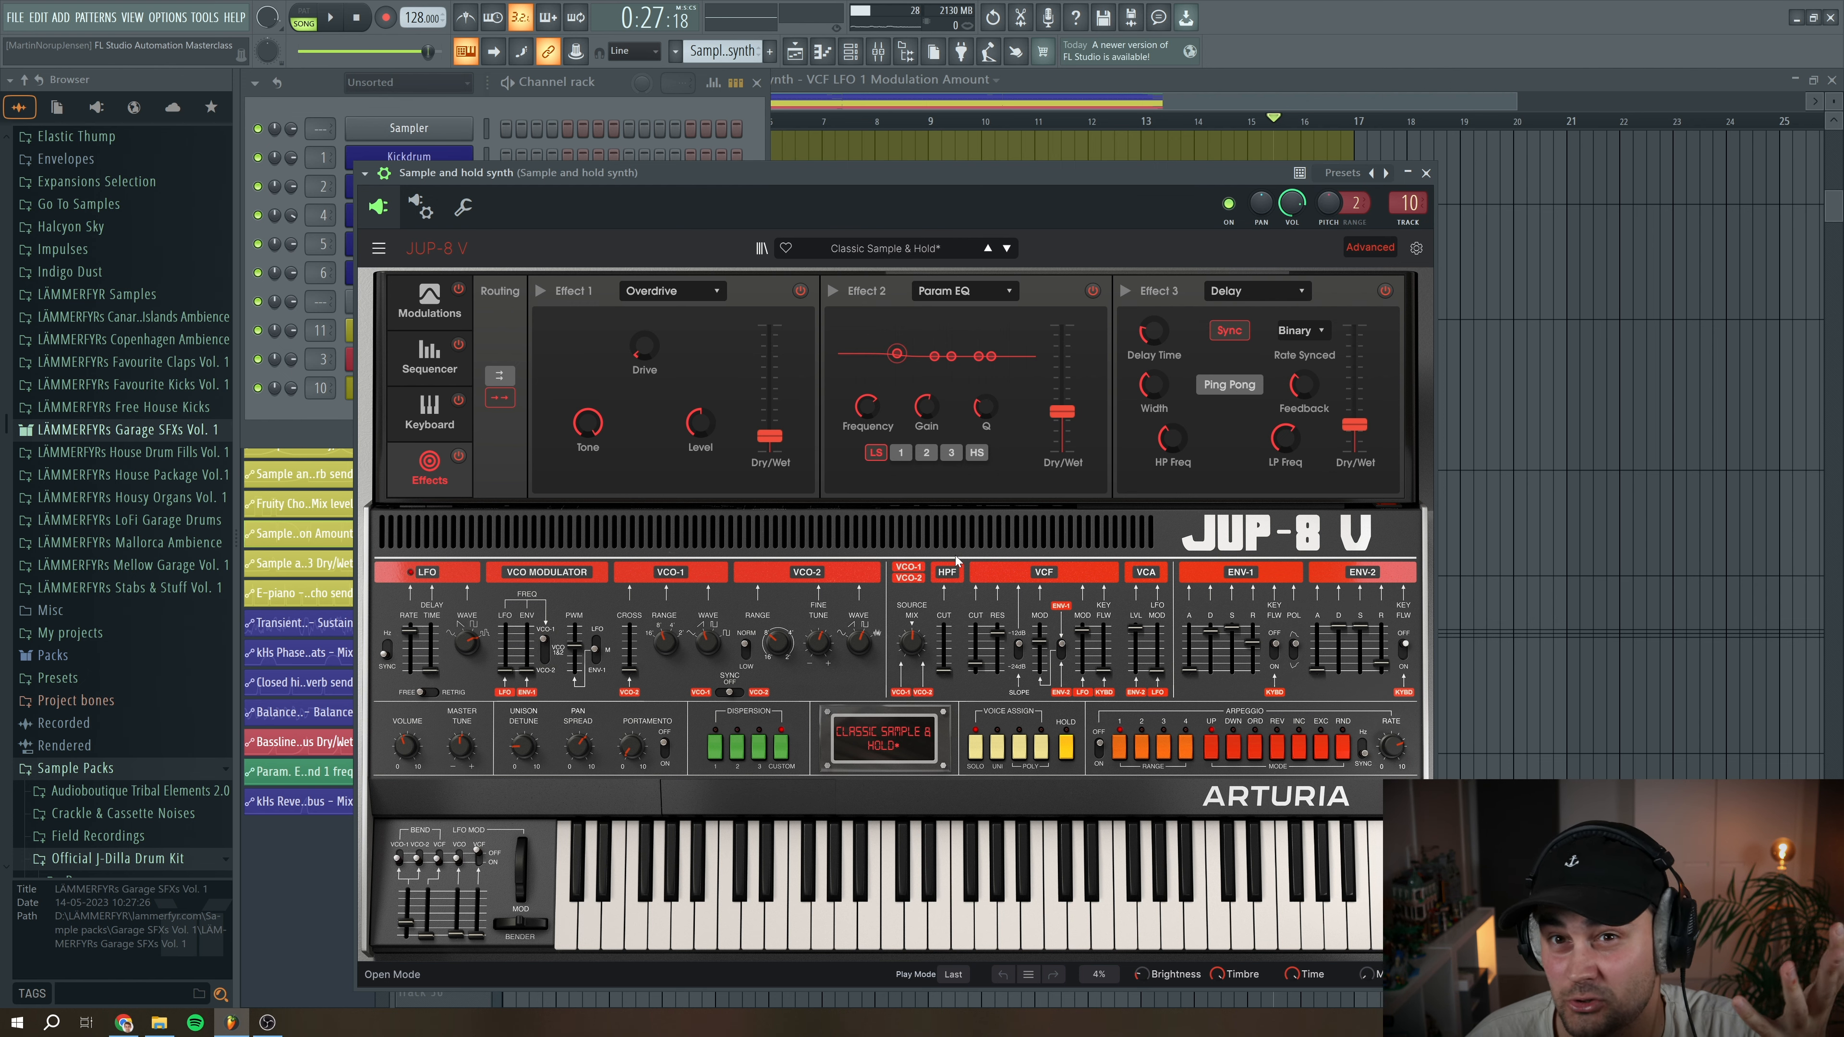
key(F5)
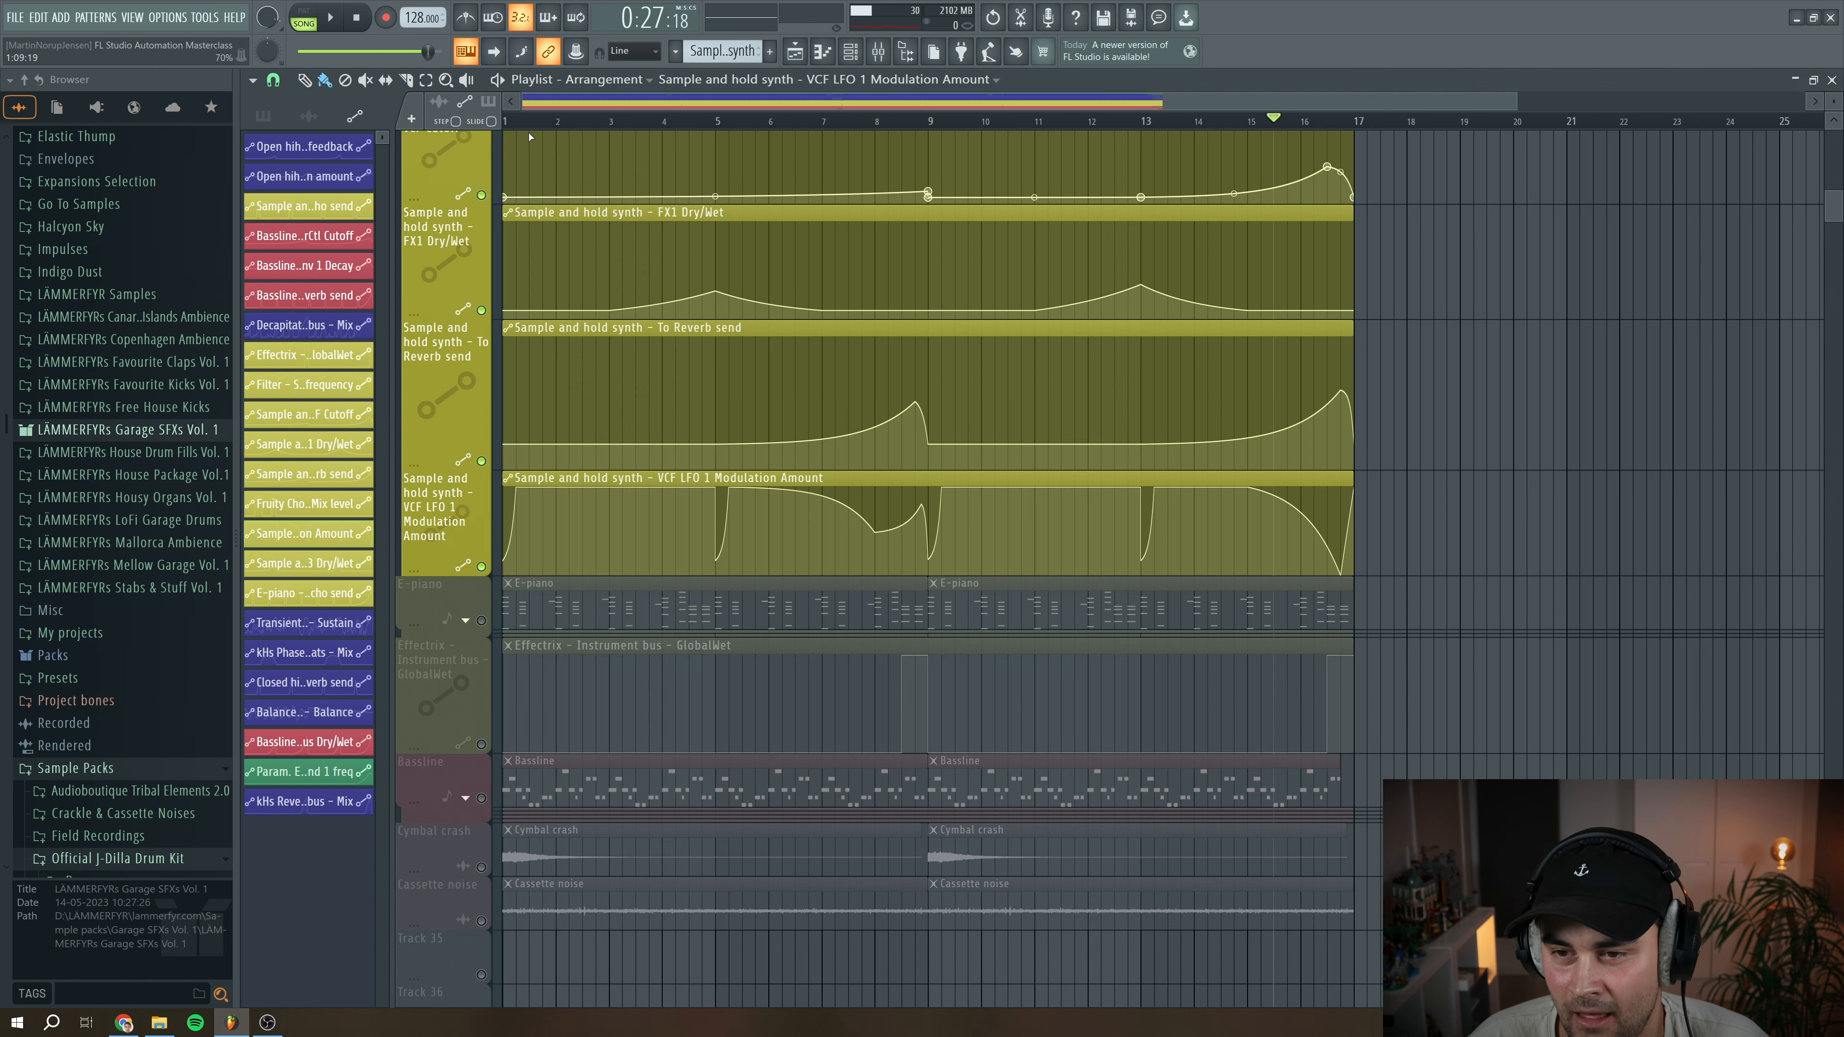
Unmute the E-piano track and expand its group of automation tracks
click(482, 619)
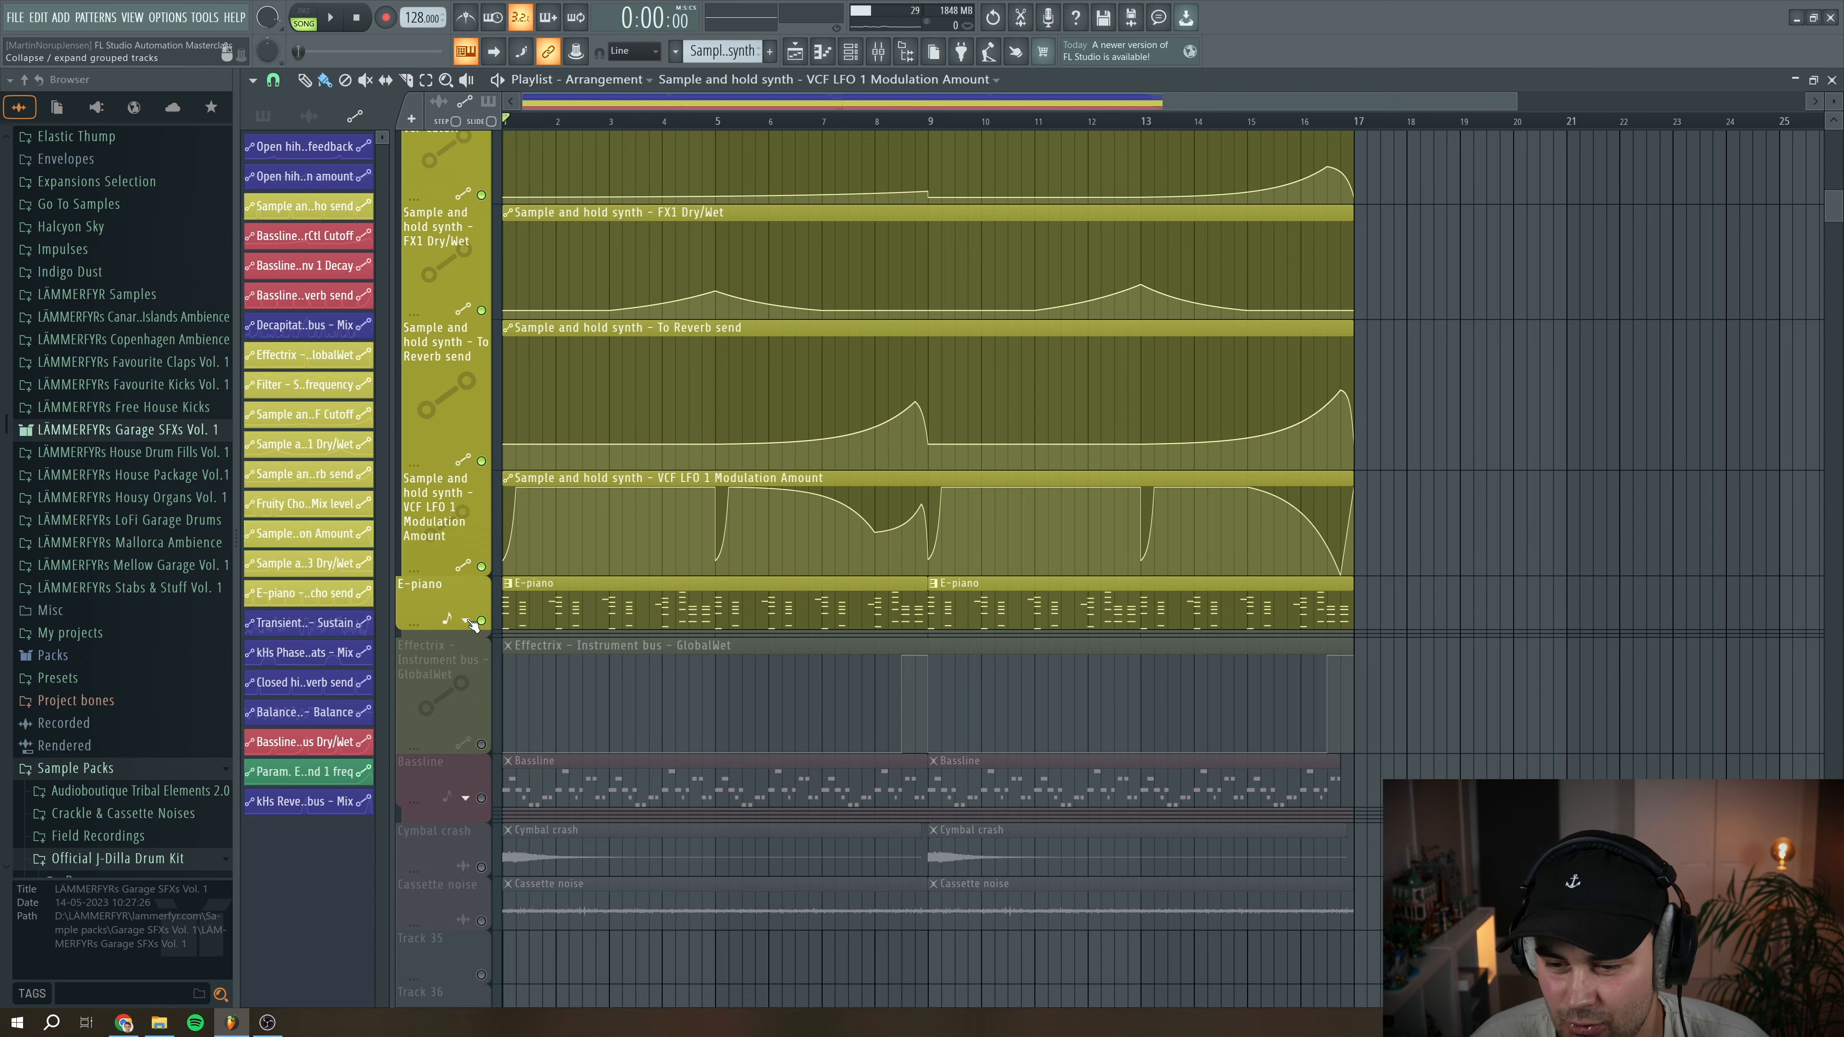
click(465, 619)
scroll(501, 553, down, 2)
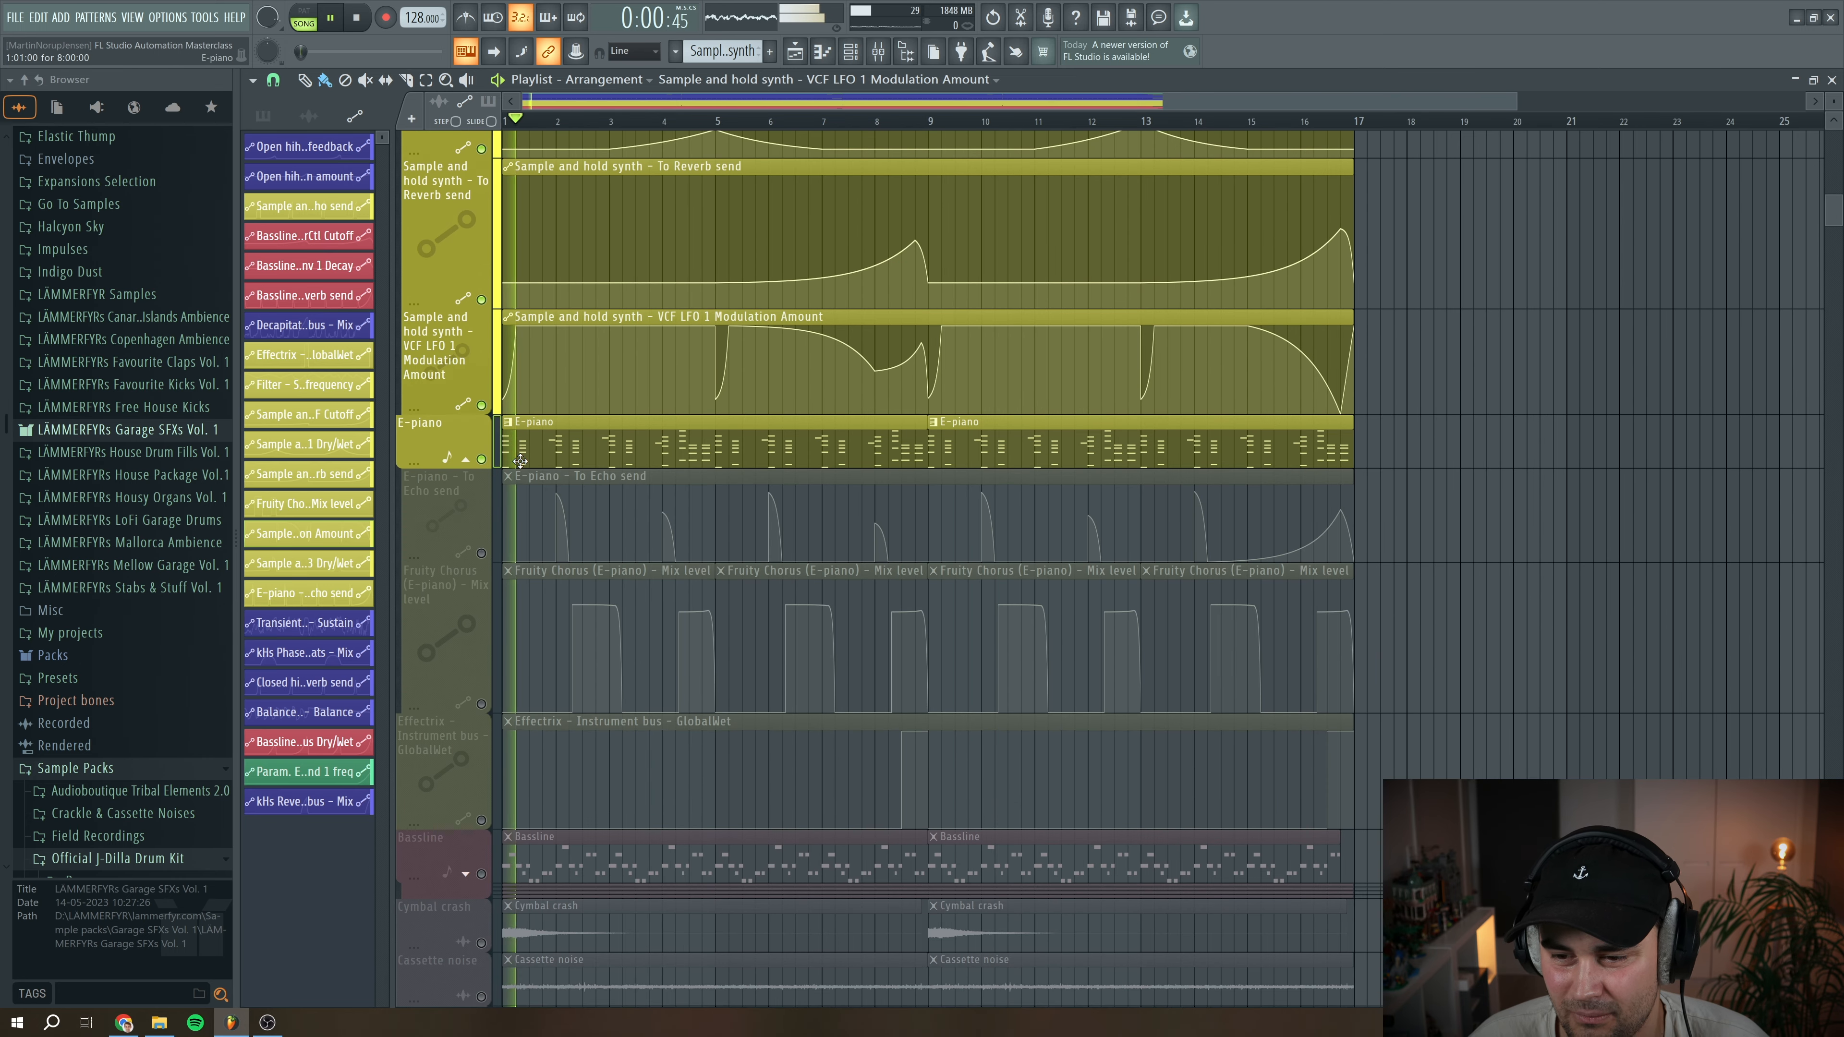
Select the E-piano pattern and play it on its own in pattern mode
click(723, 51)
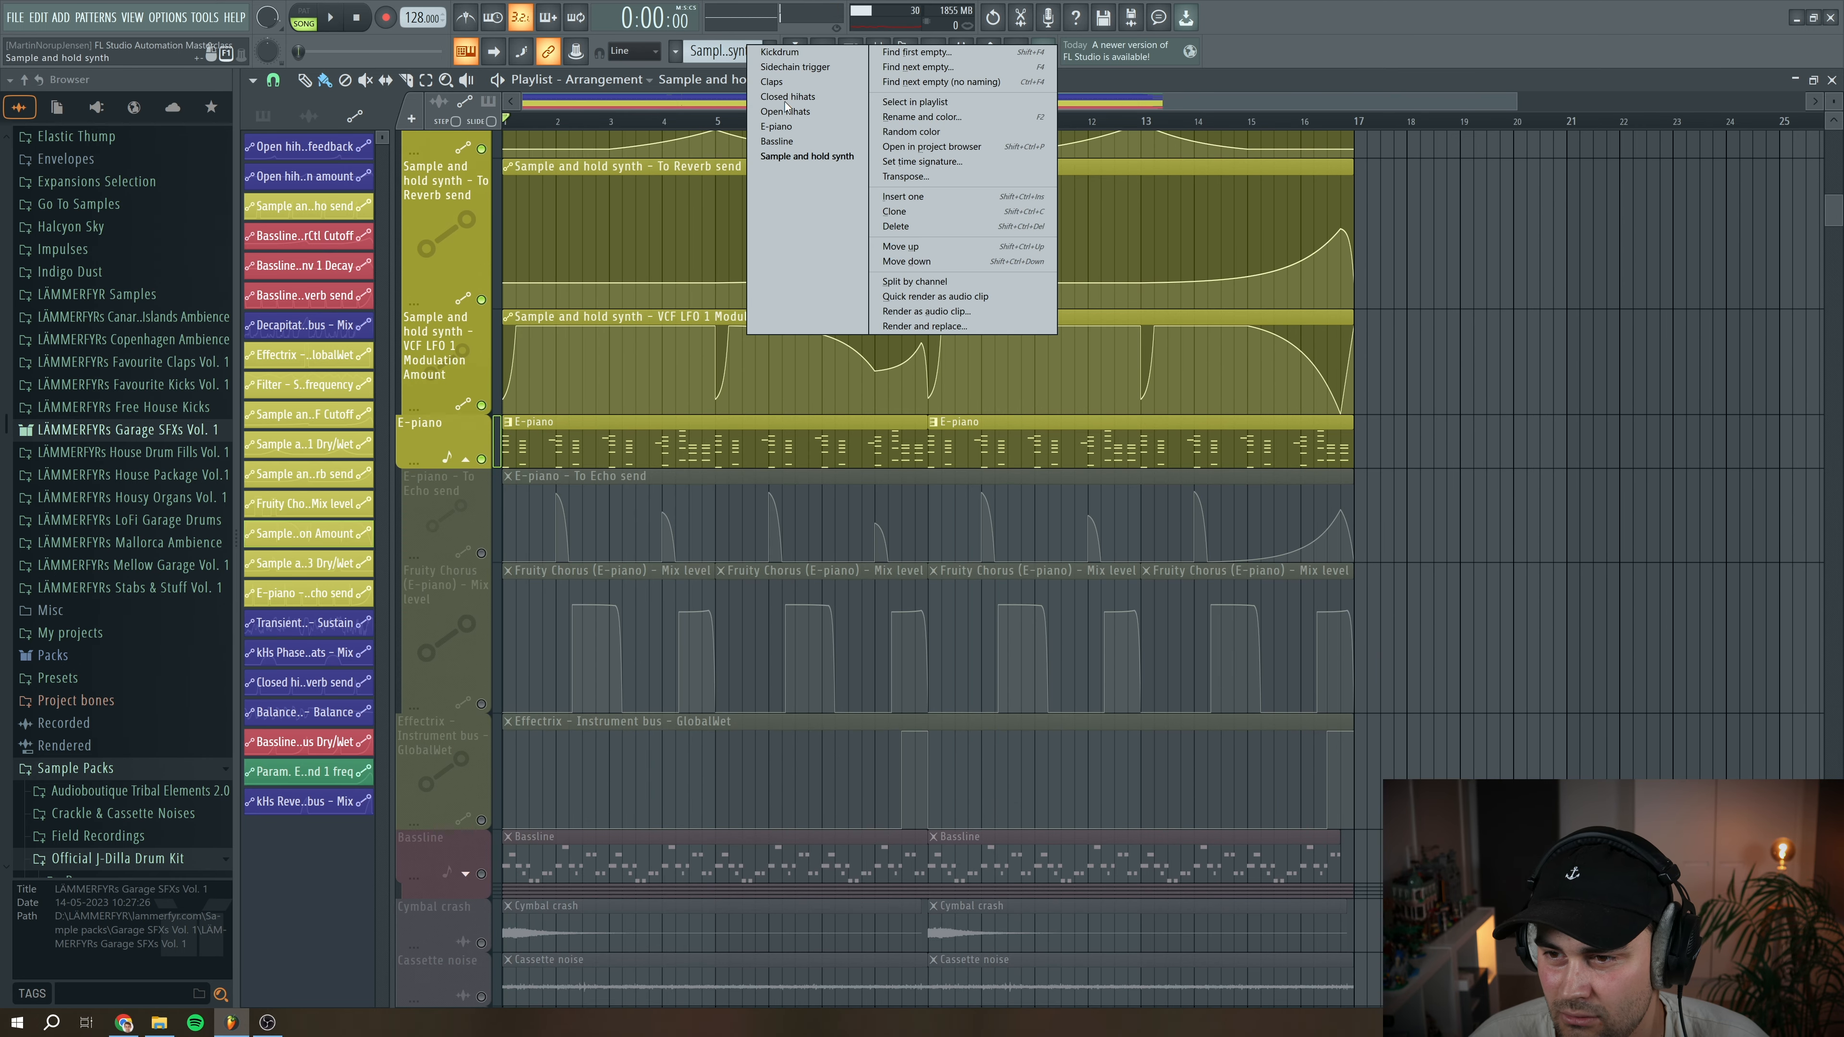
click(776, 127)
click(304, 19)
click(331, 19)
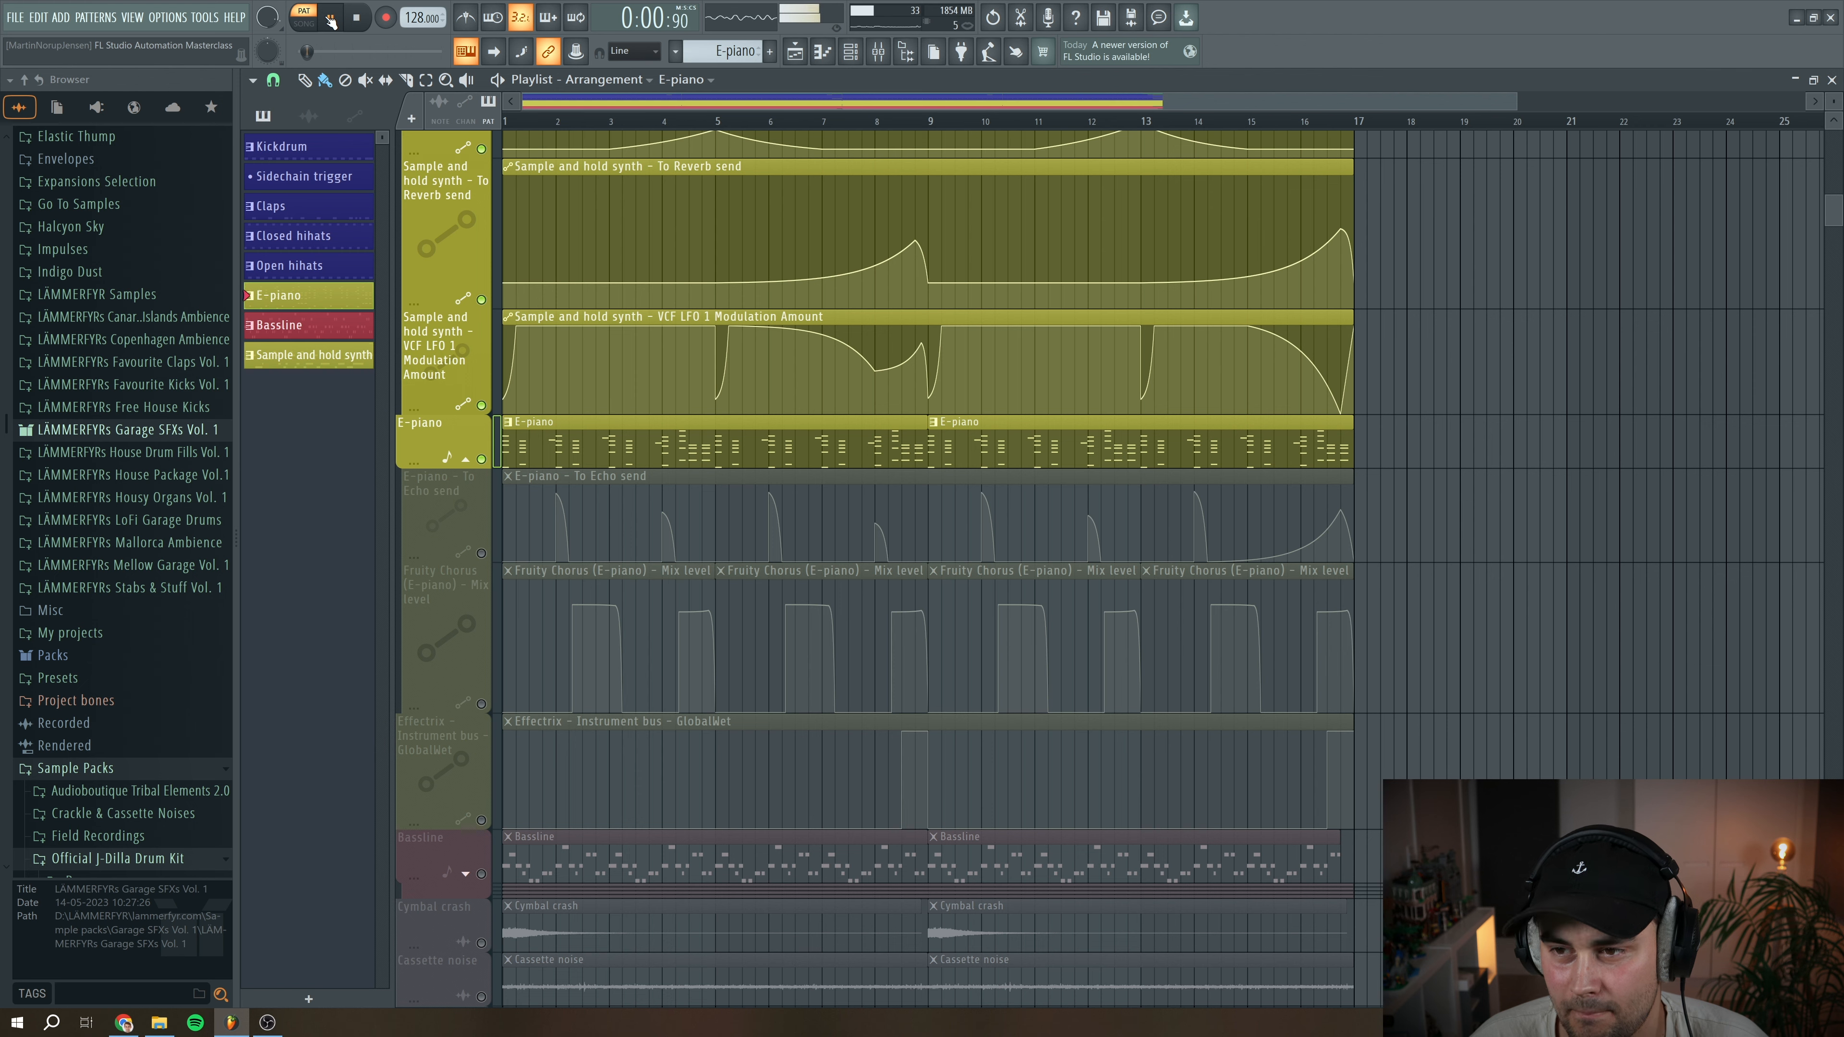
Examine the E-piano's notes in the piano roll during playback, and stop the playback
click(850, 51)
click(617, 329)
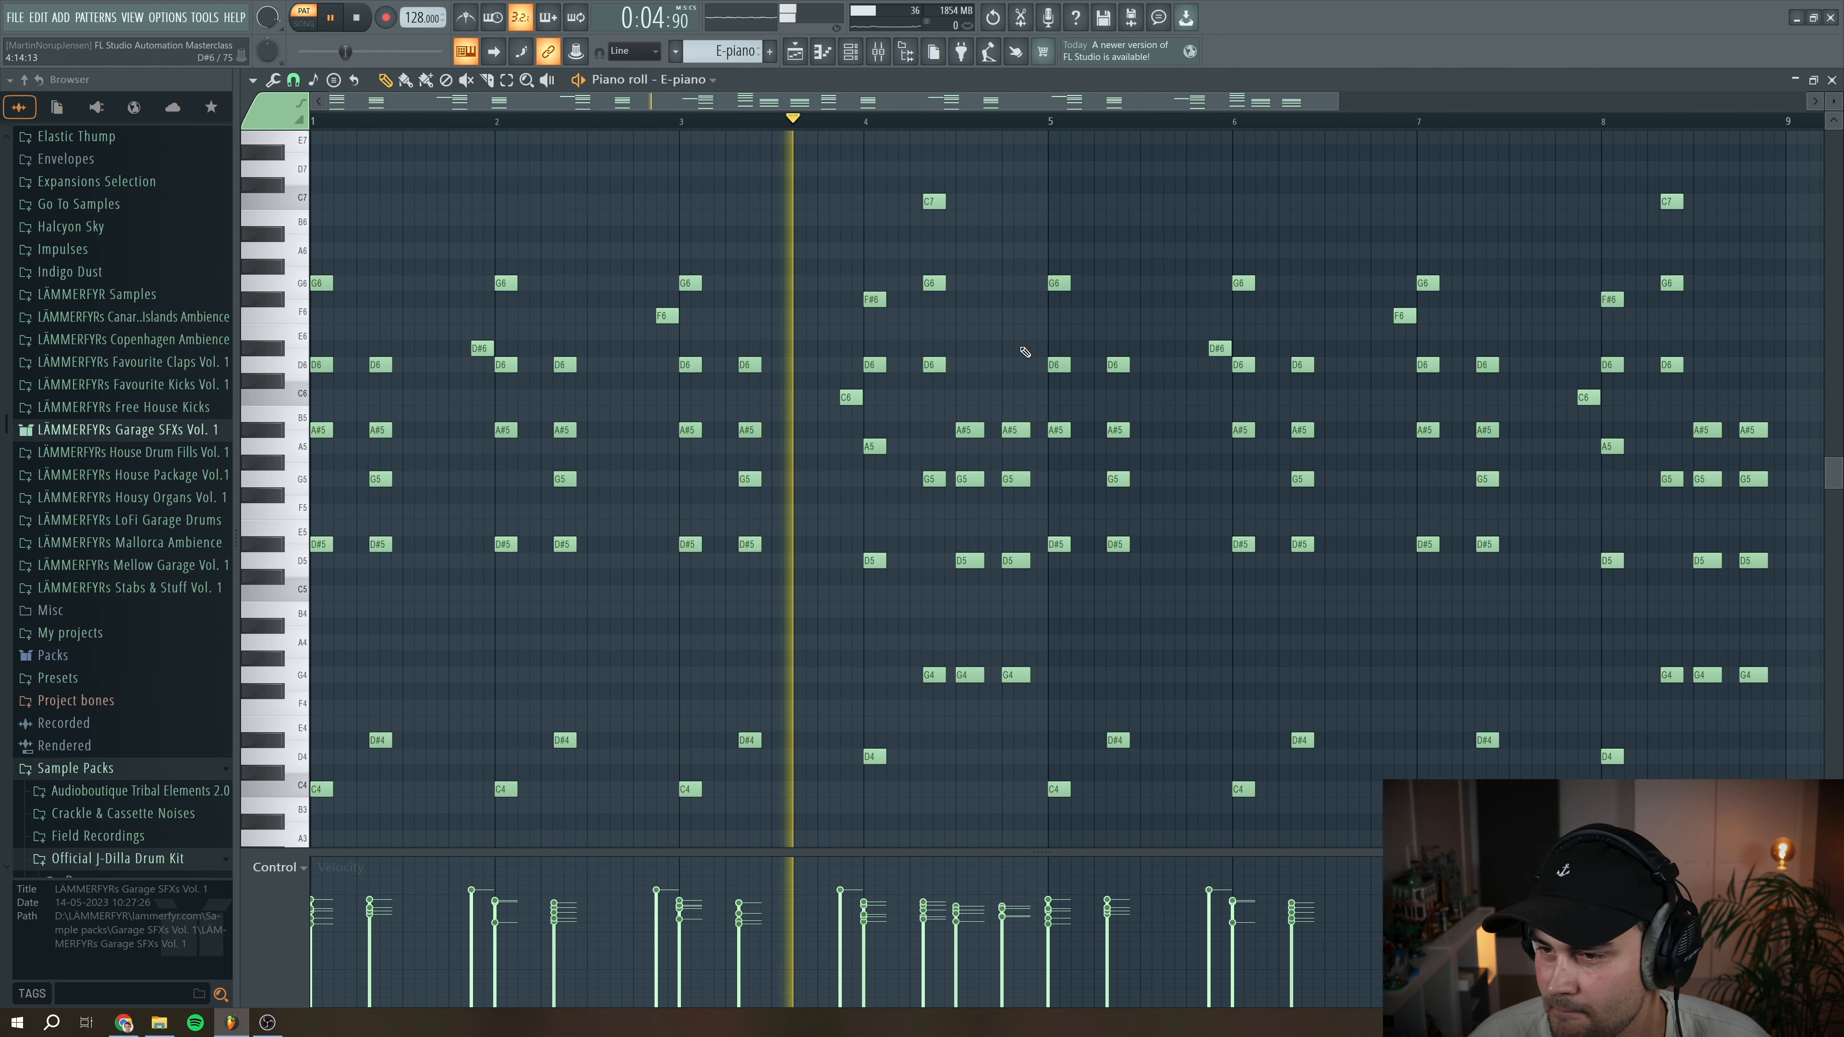
click(1833, 80)
key(space)
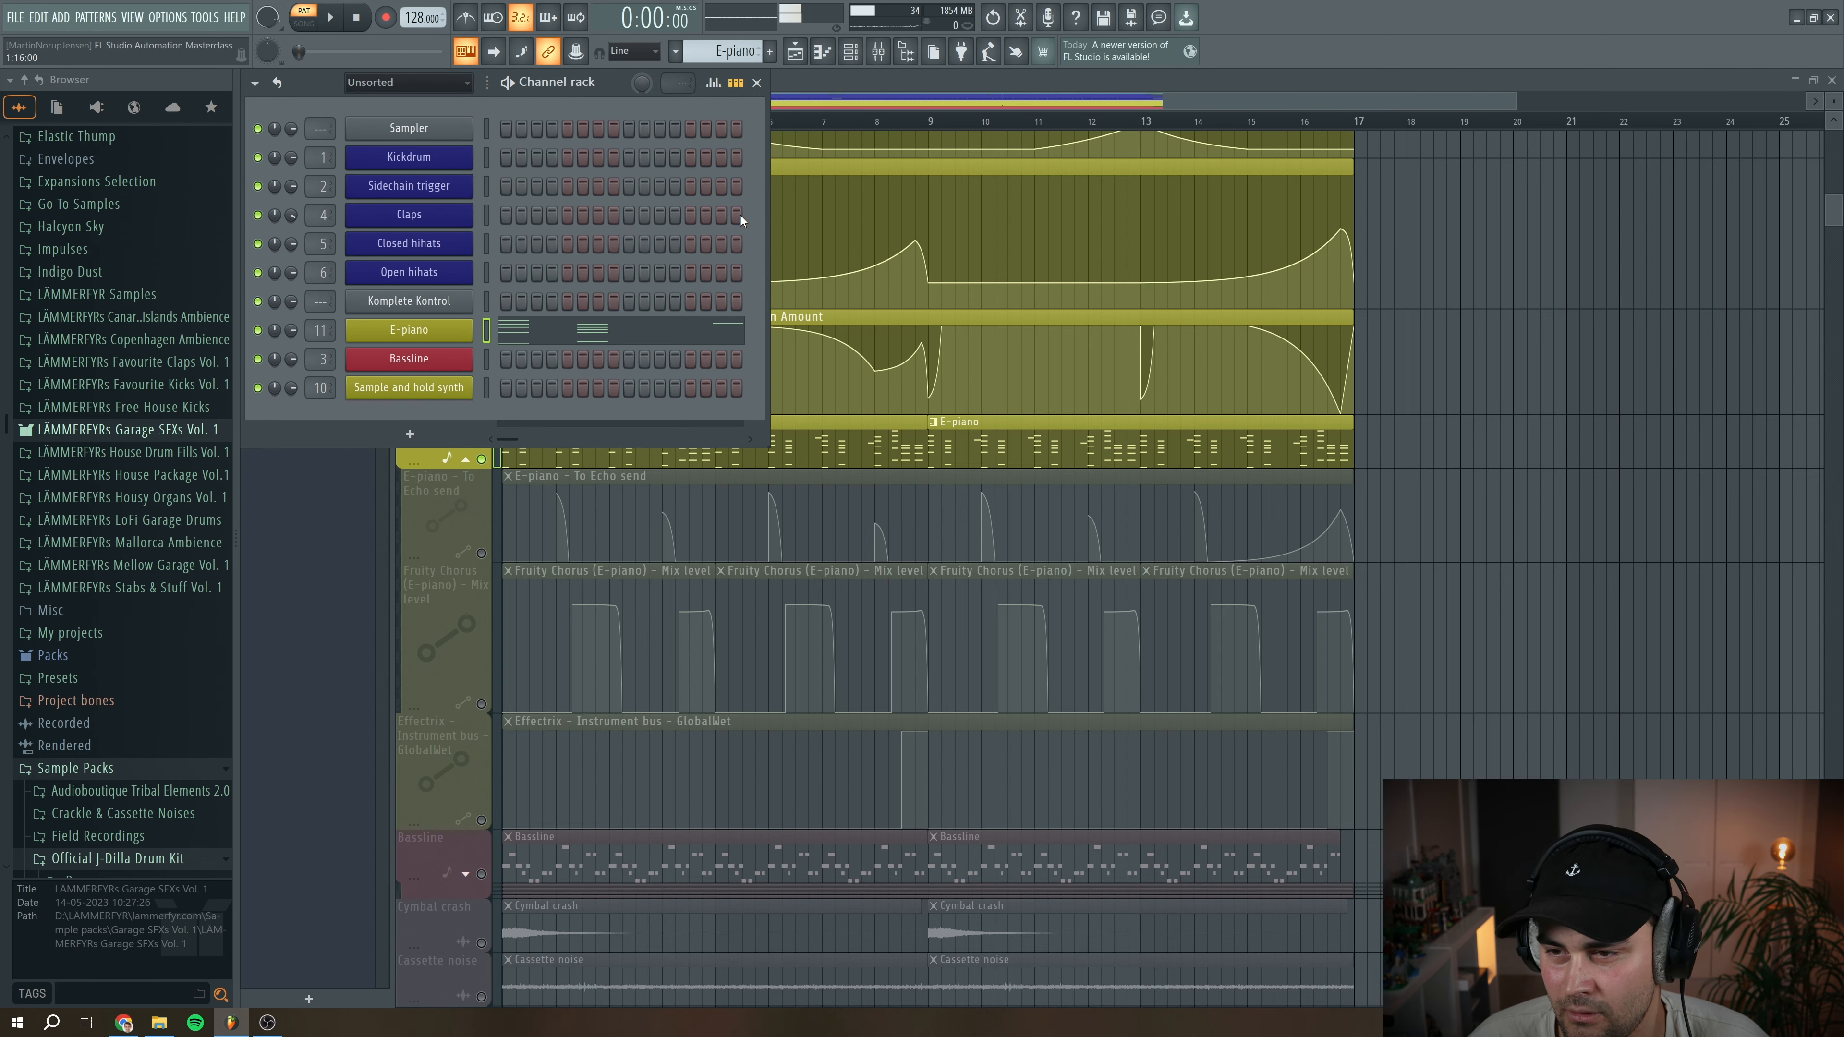
Open the E-piano's STAGE-73 V instrument to view it, and return to the playlist in song mode
click(377, 330)
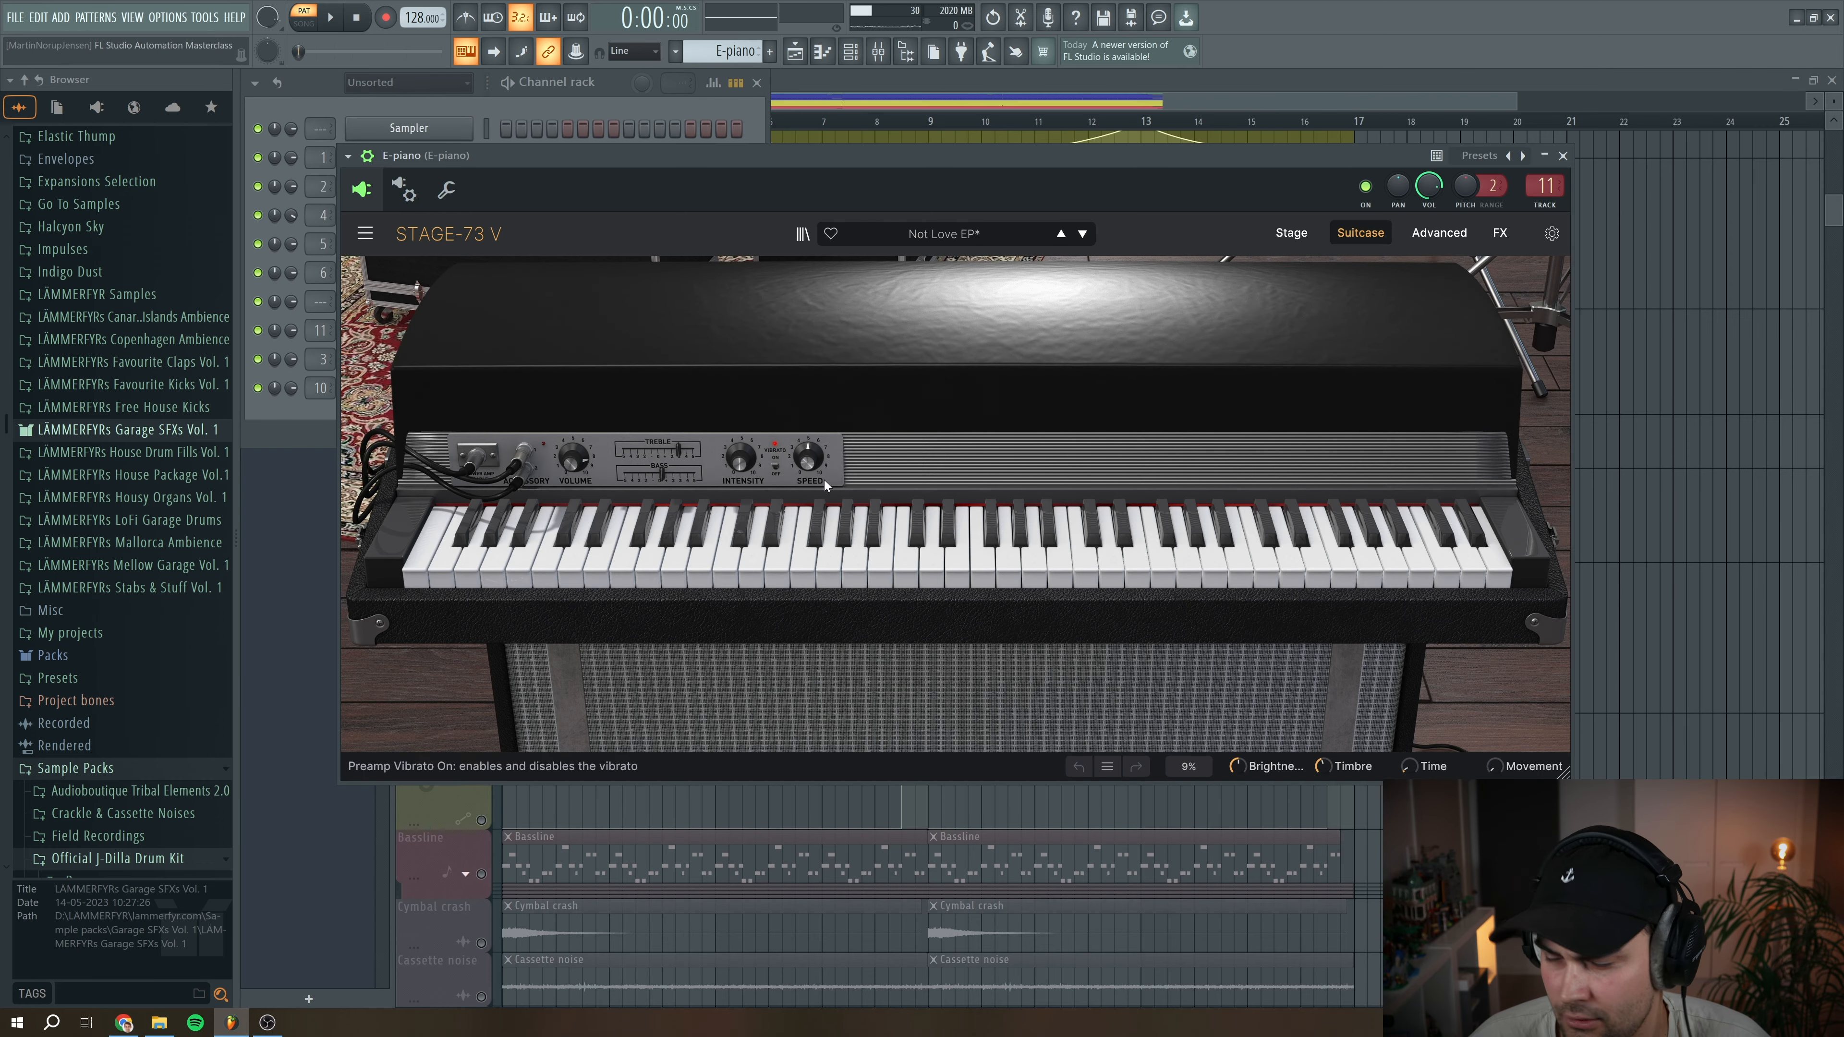
click(796, 87)
key(l)
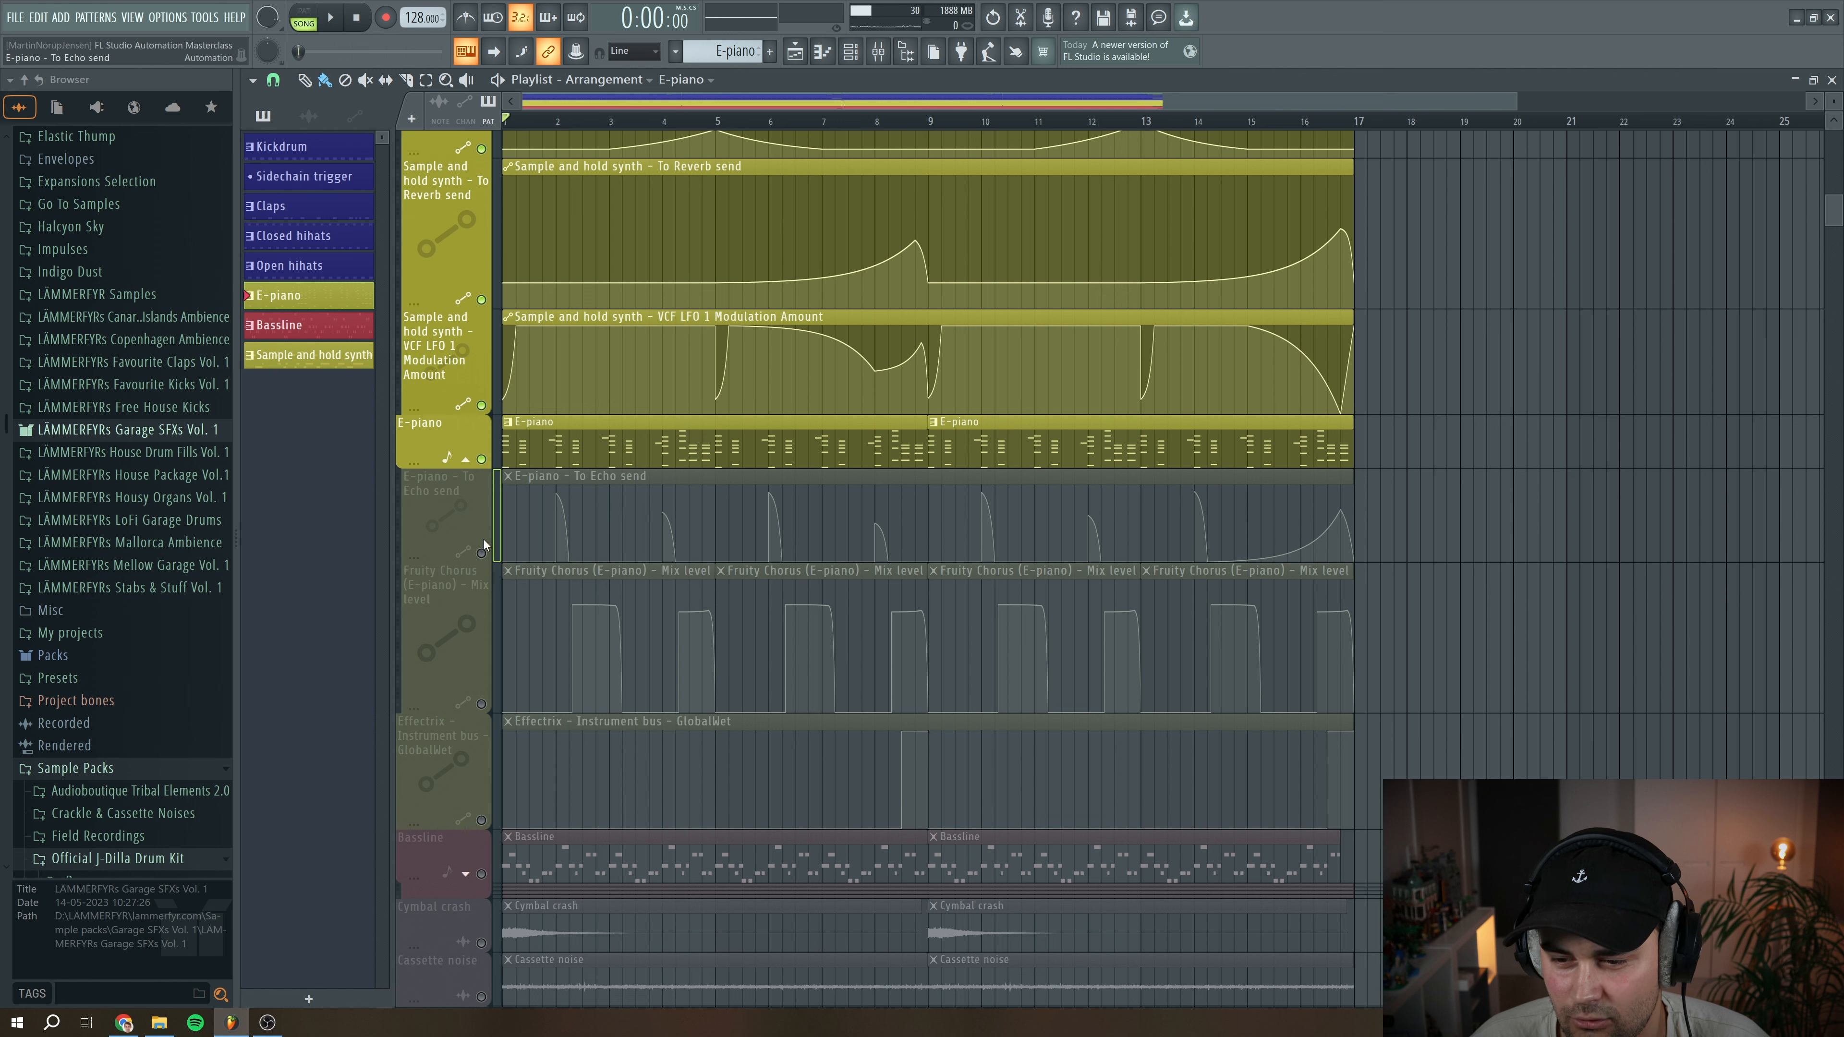
Unmute the E-piano's "To Echo send" automation track and play the arrangement to hear it, stopping playback at the end
click(481, 553)
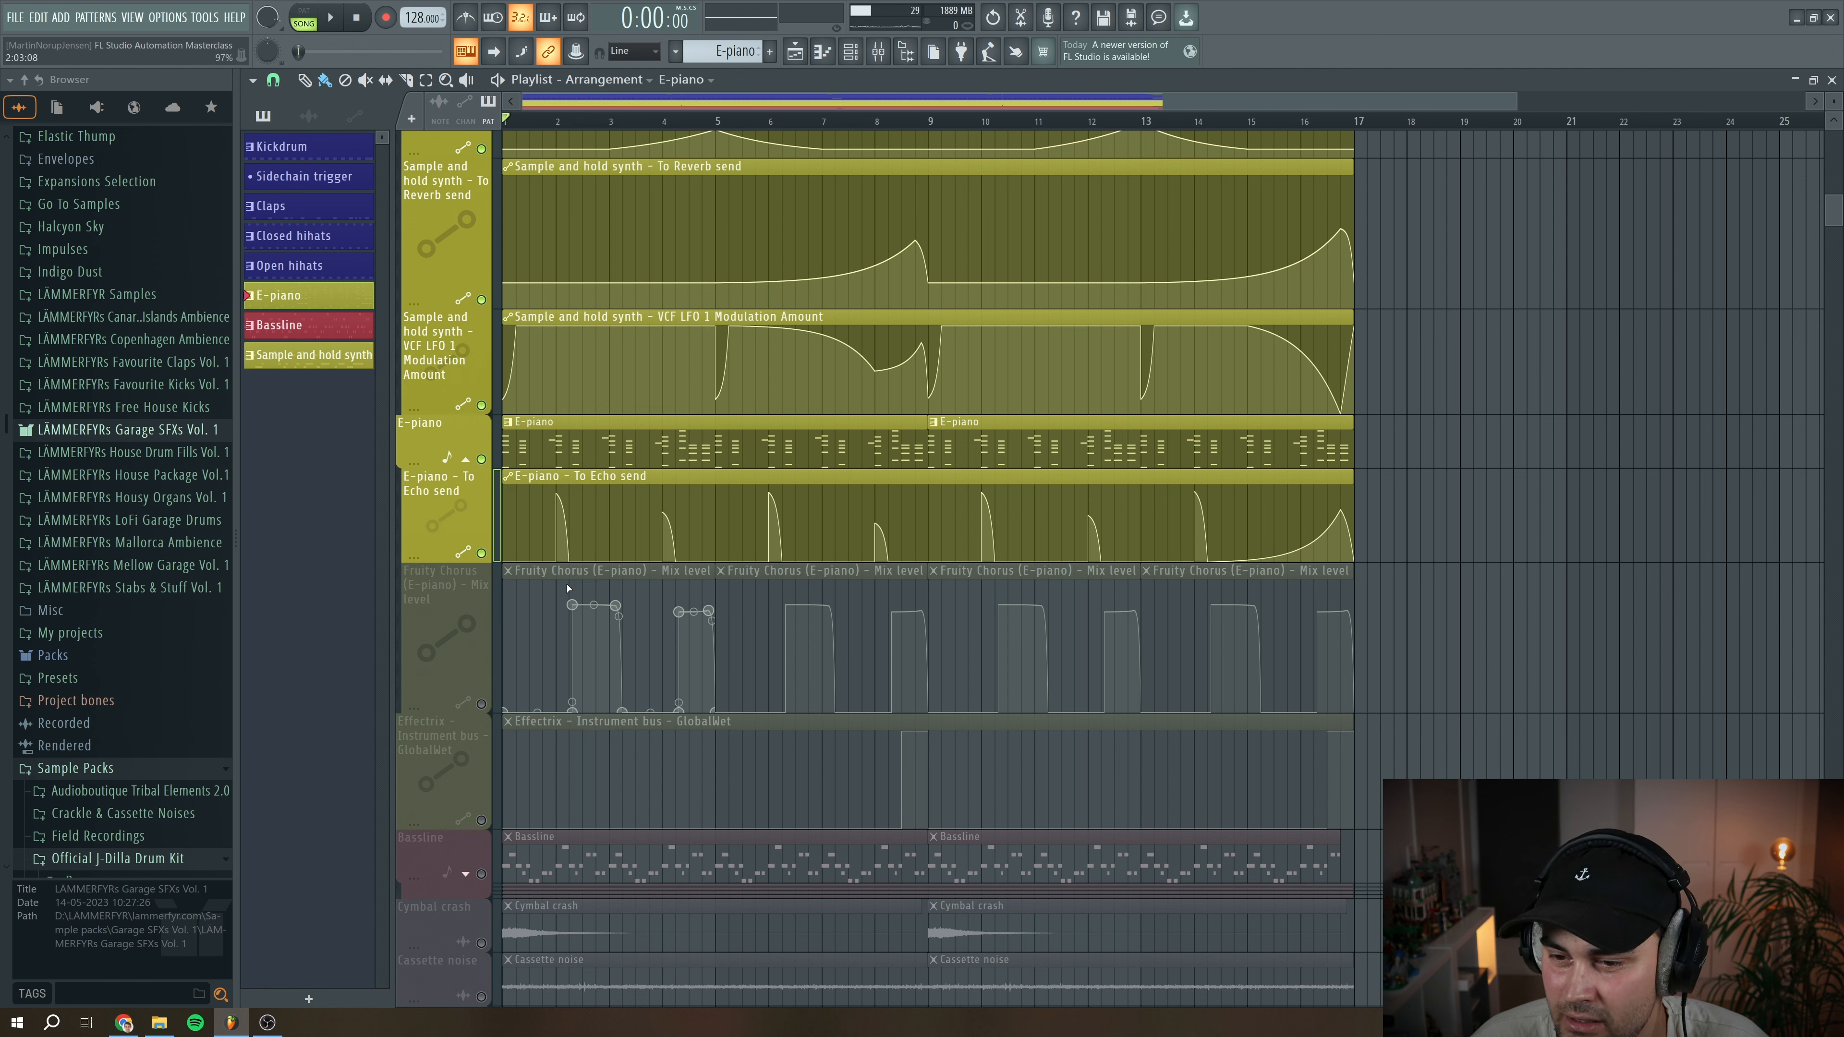
key(space)
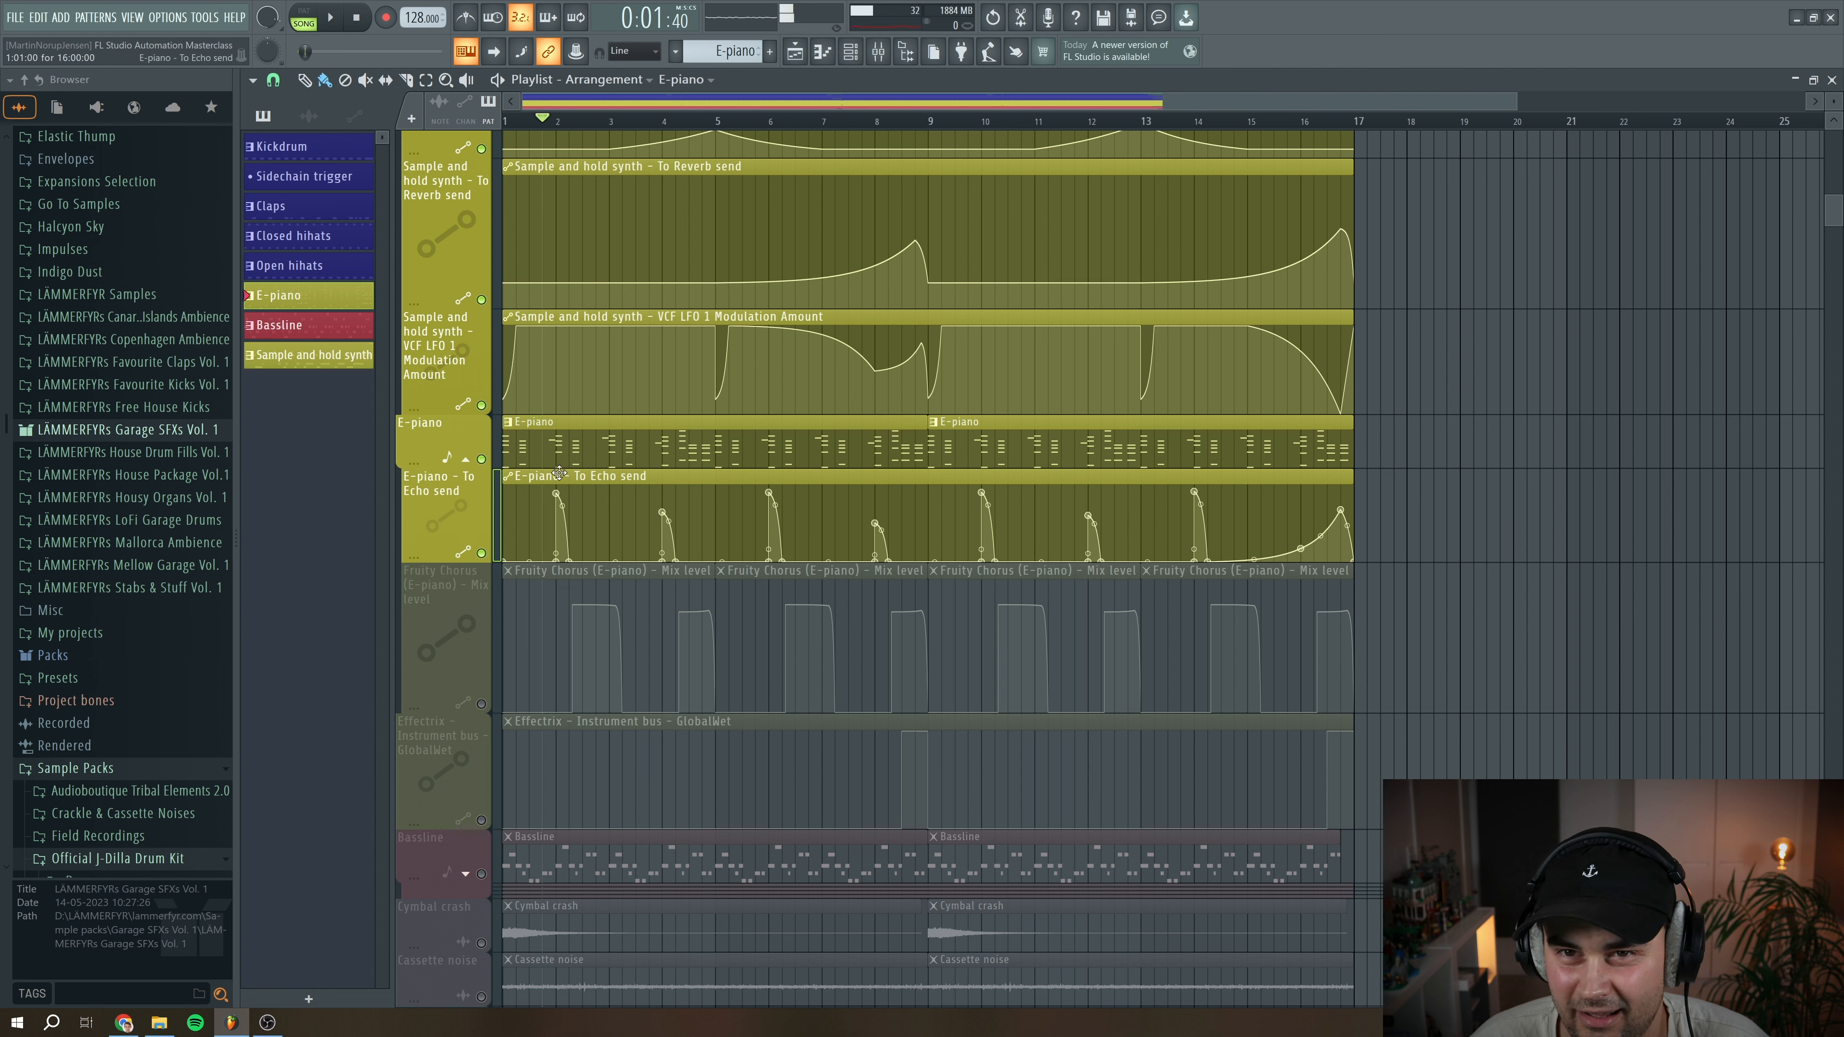
key(space)
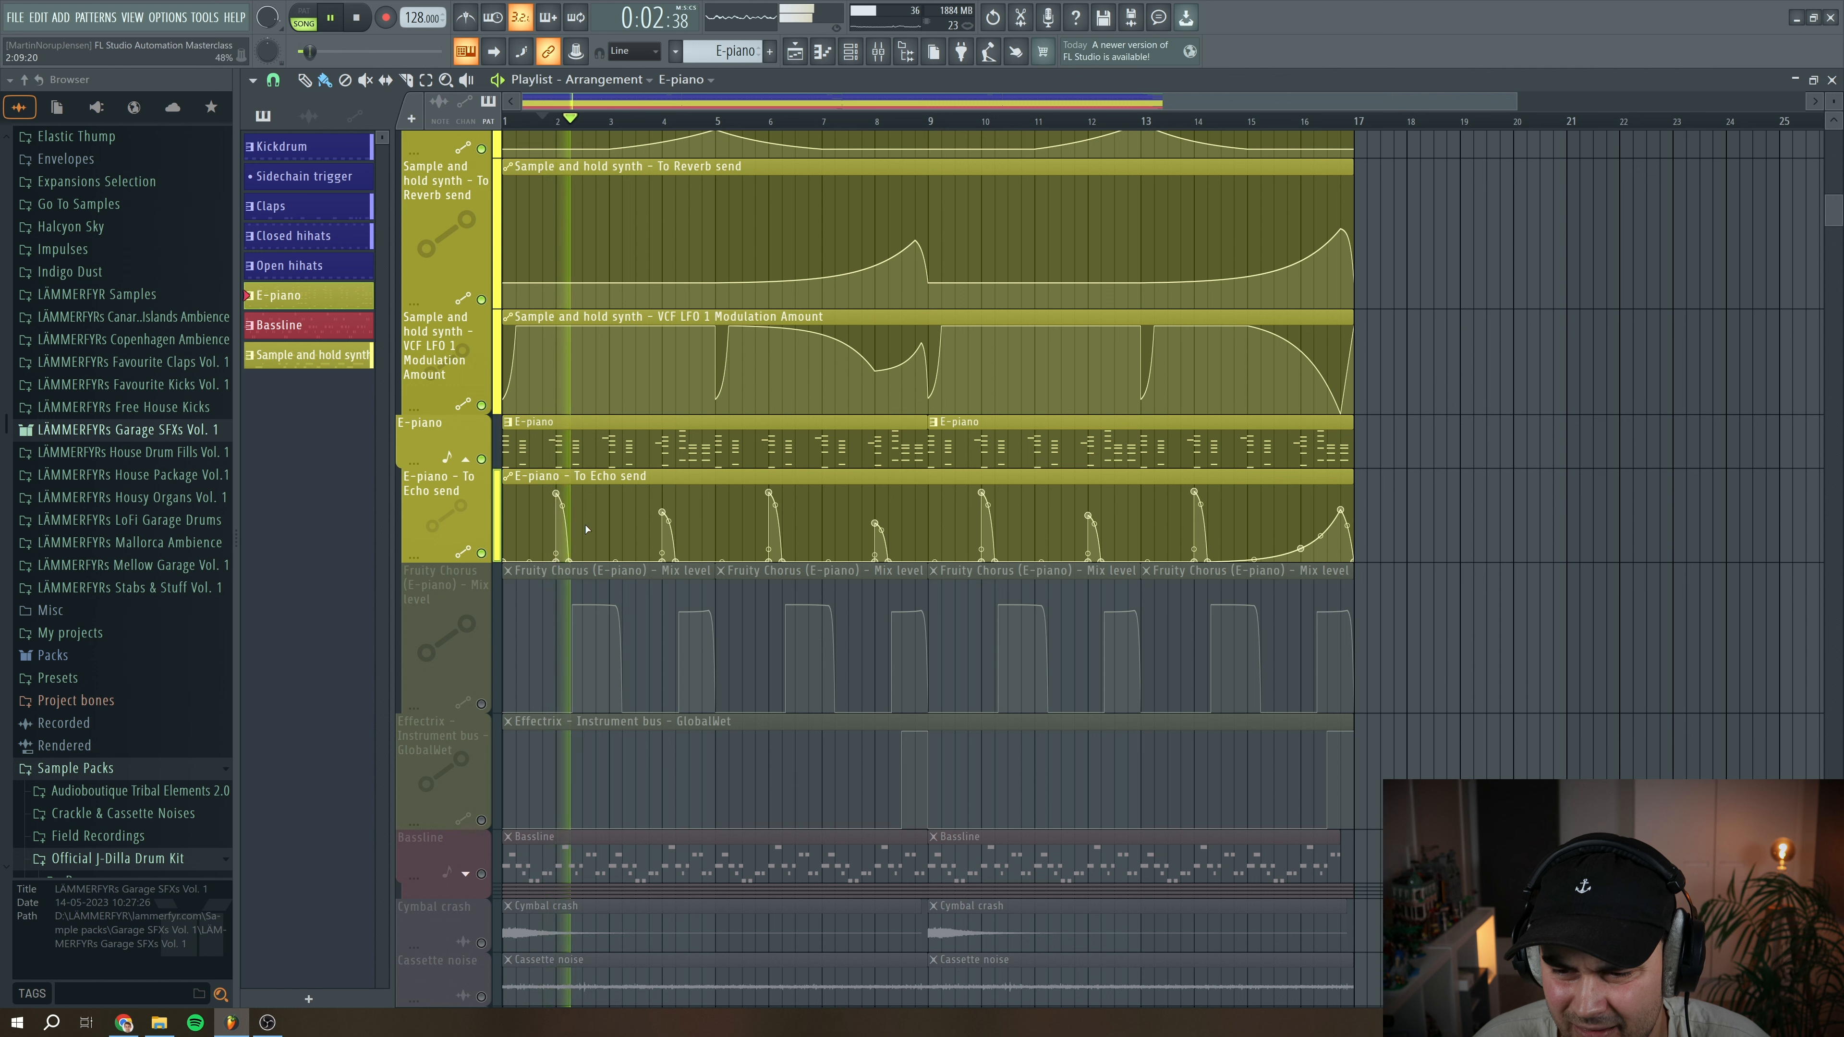
key(space)
key(space)
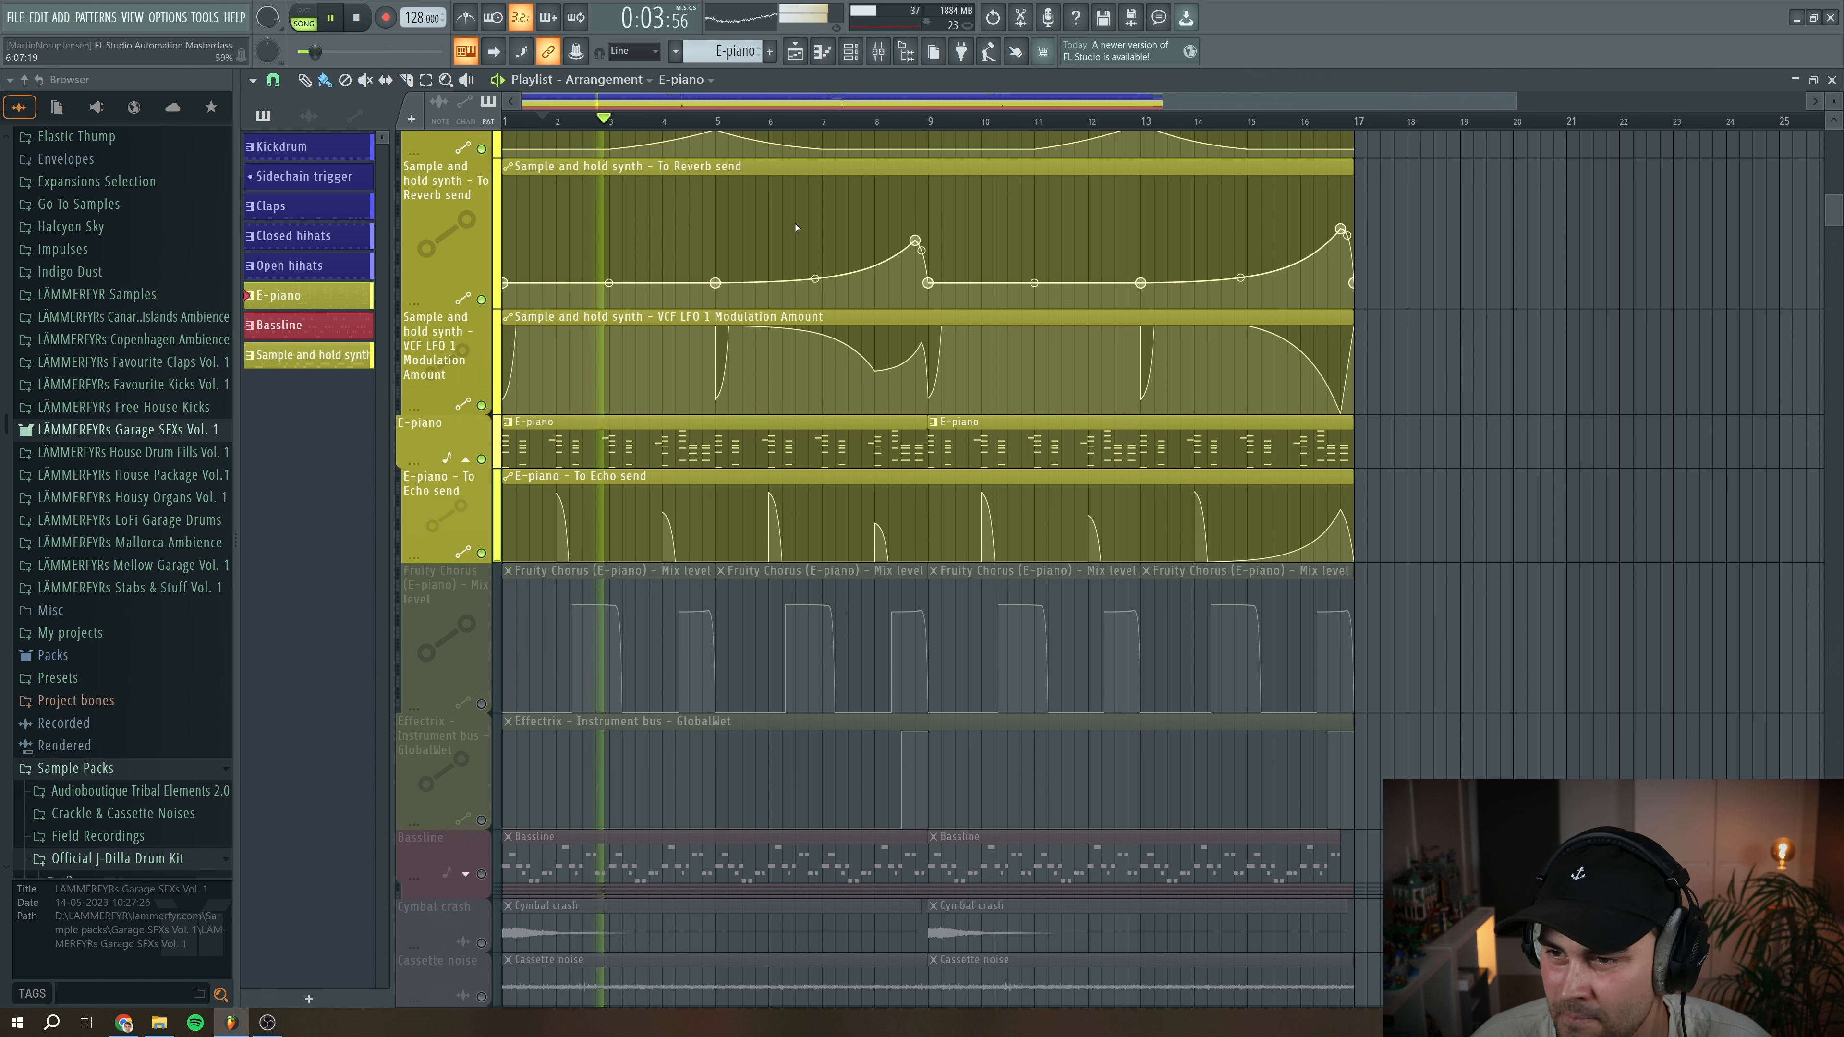
key(space)
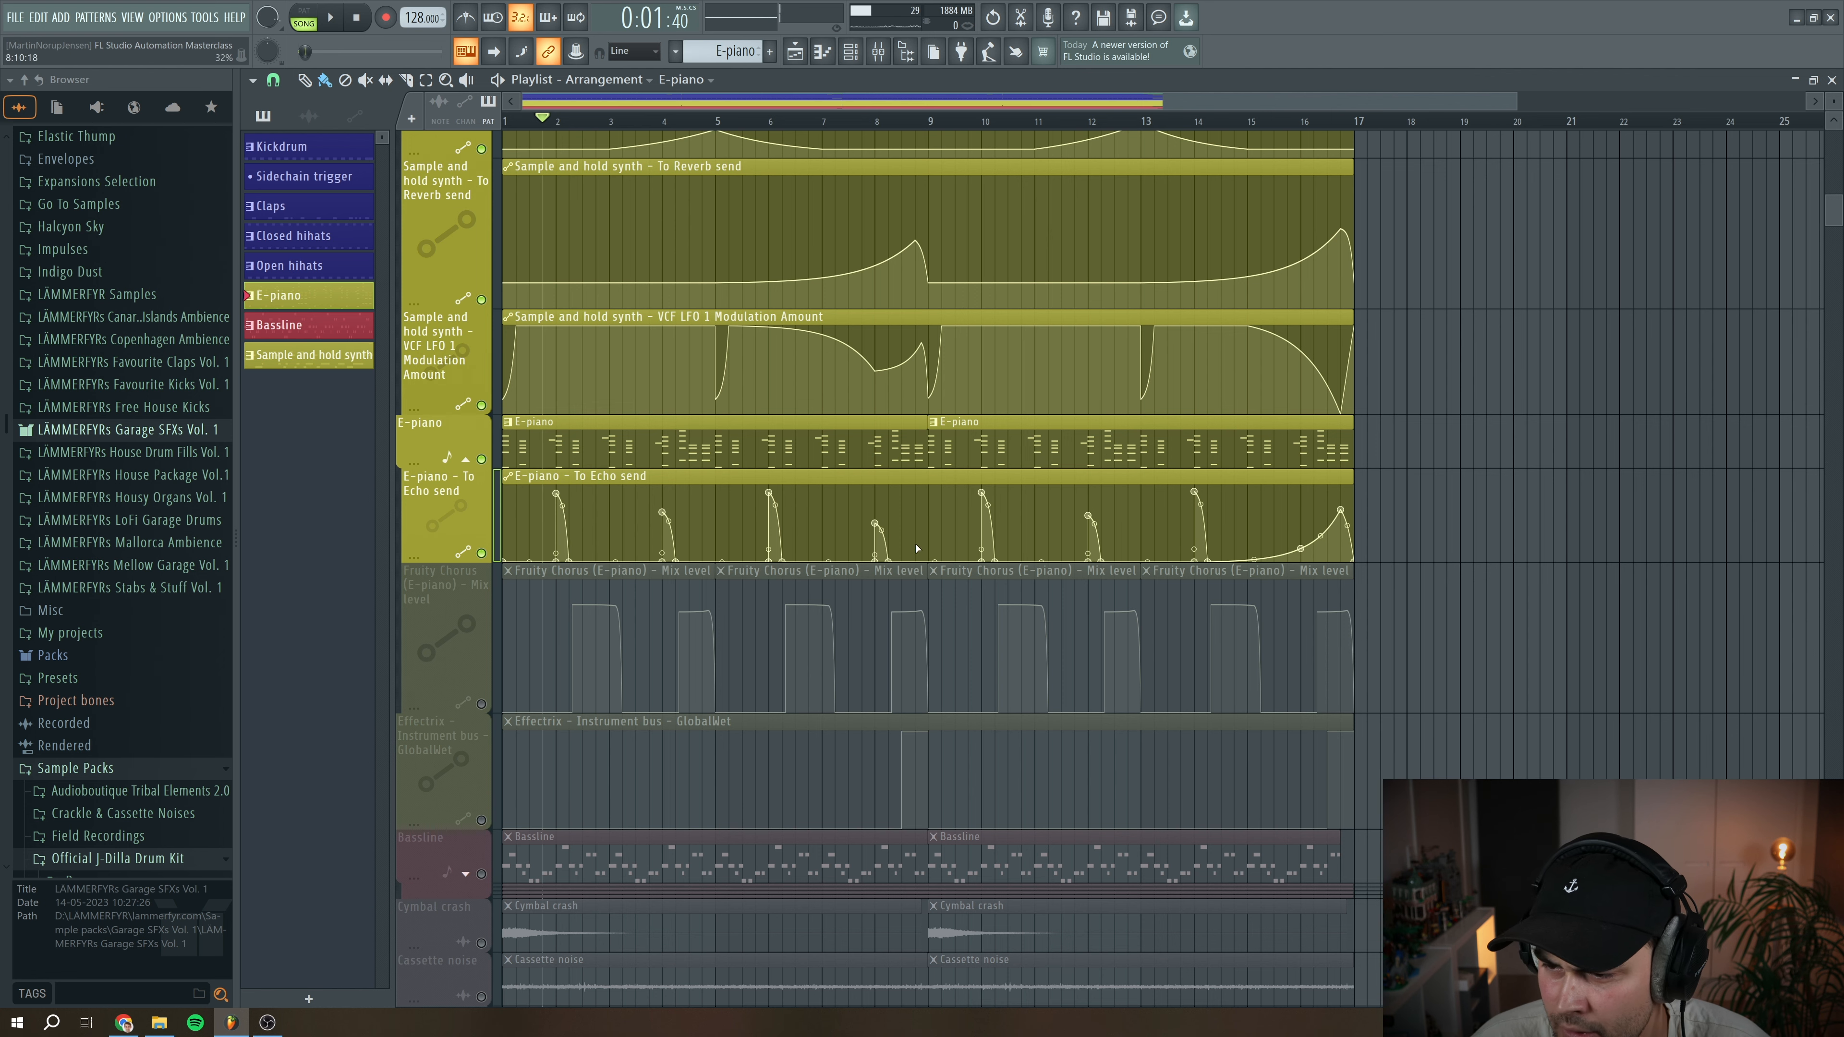
Review the drum and synth automation clips in the playlist, including the closed hihats' reverb send, and return to the E-piano tracks
scroll(701, 833, up, 3)
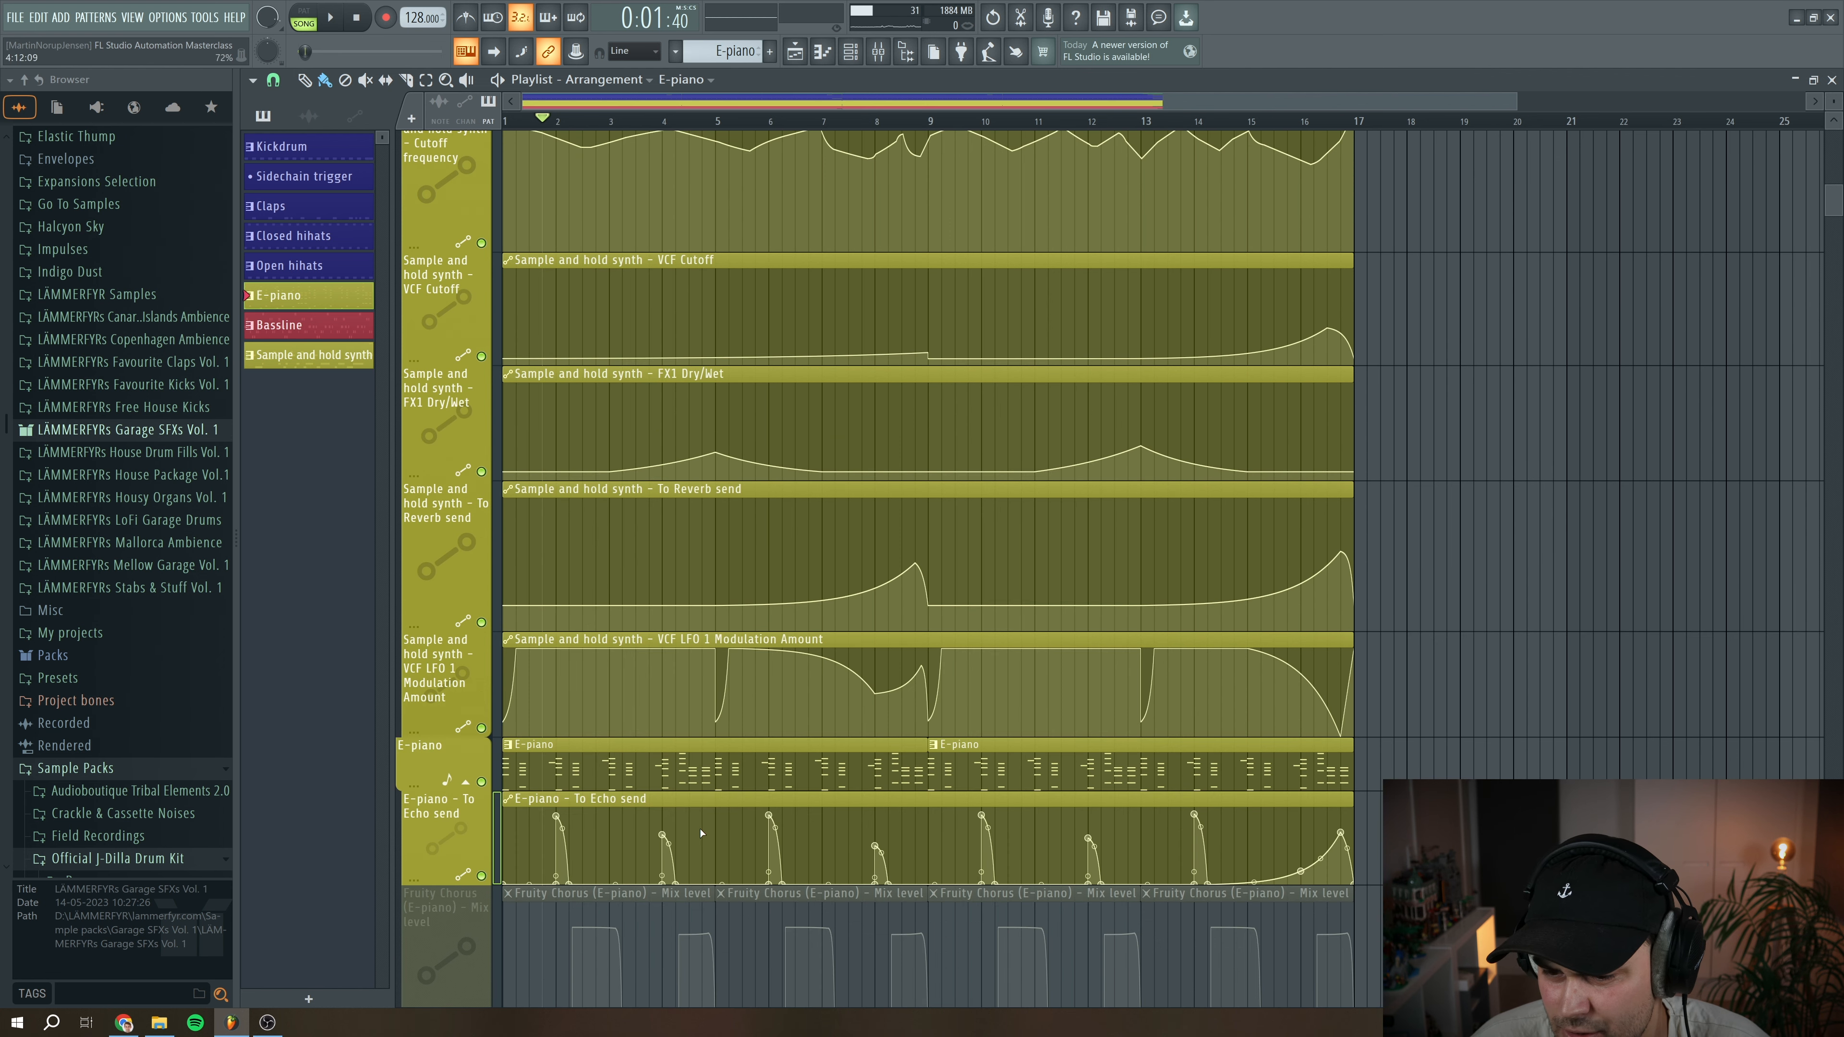
scroll(604, 877, up, 3)
scroll(595, 653, down, 5)
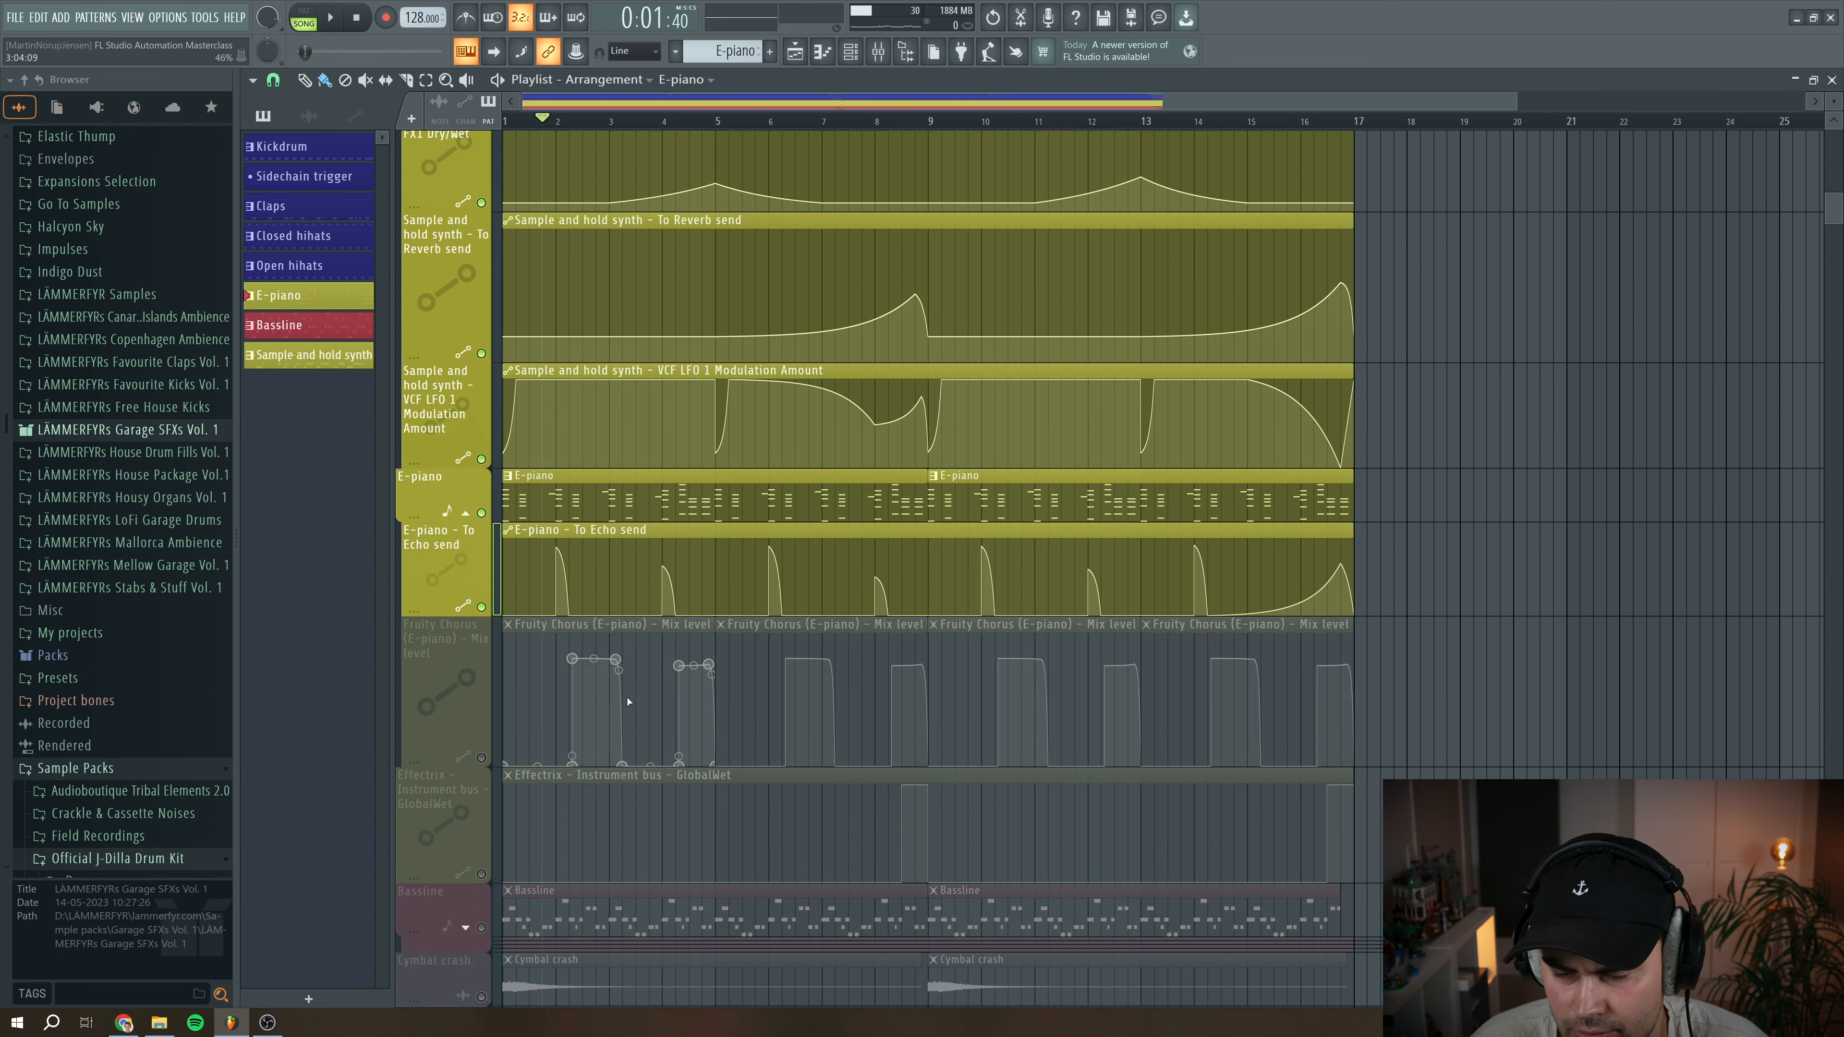
scroll(574, 639, up, 4)
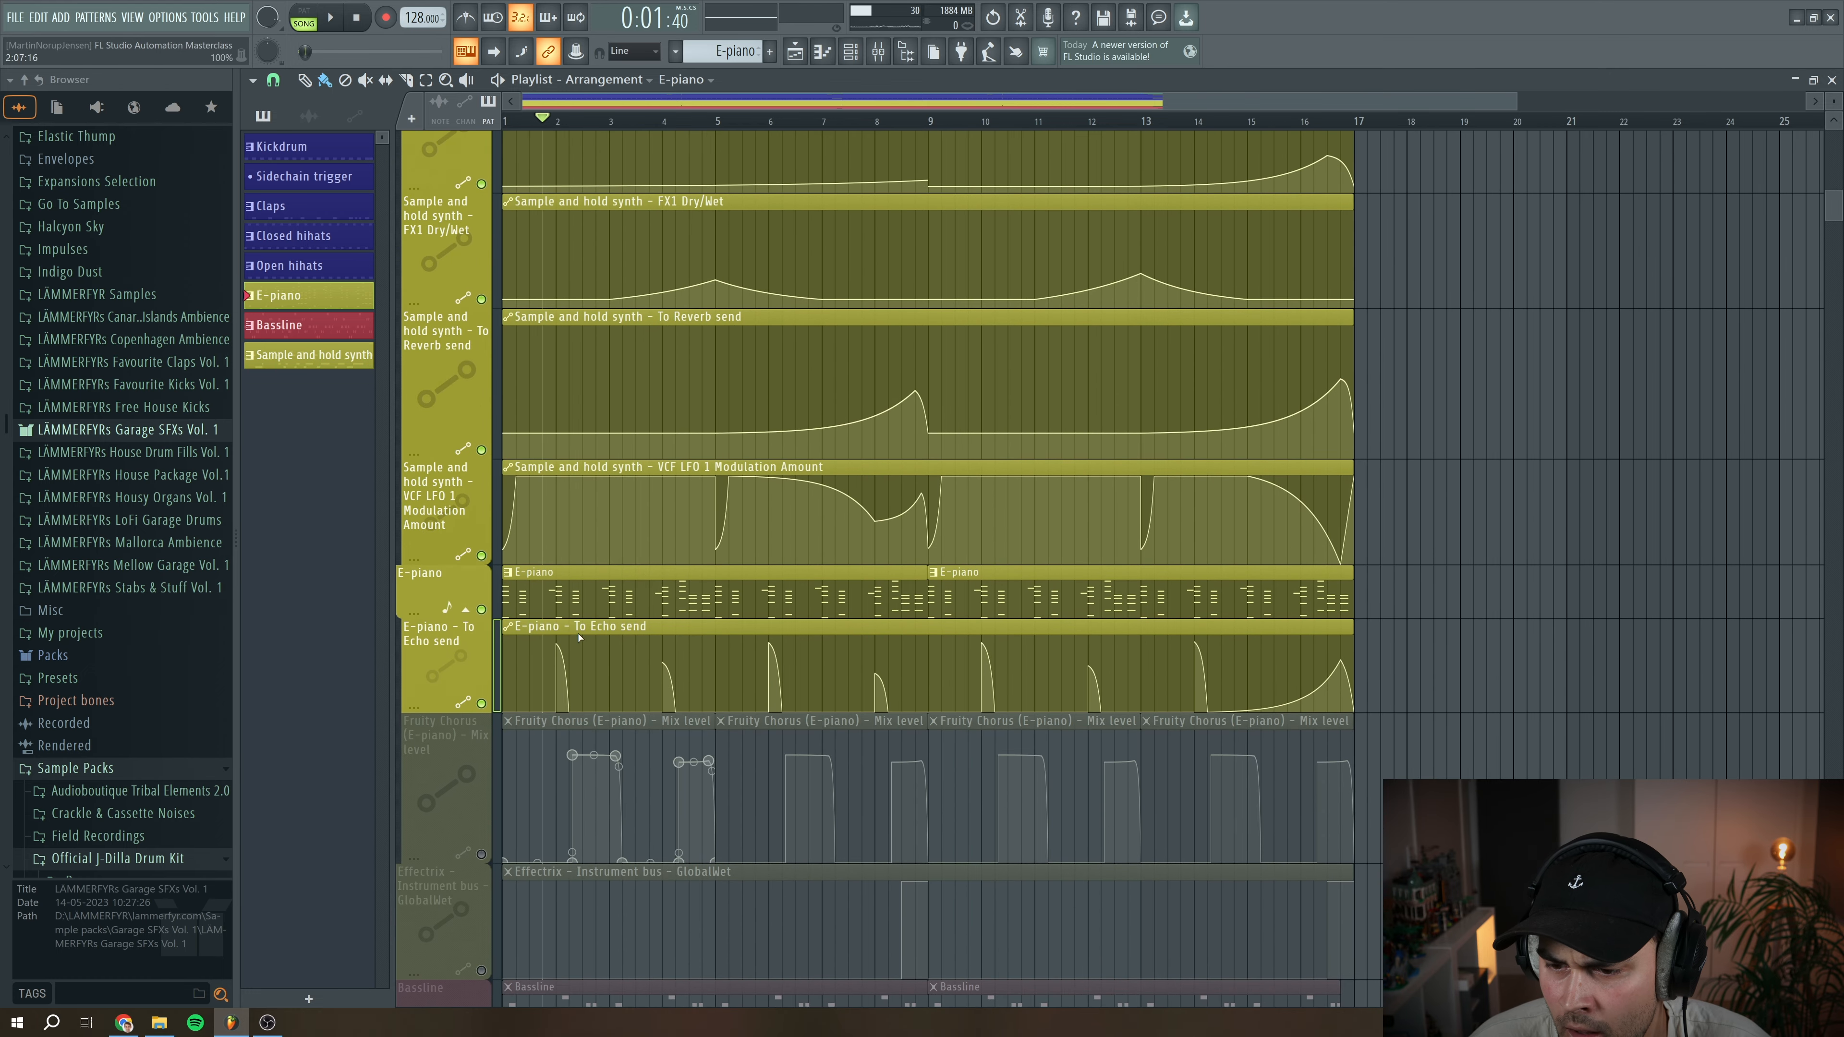
scroll(589, 688, up, 5)
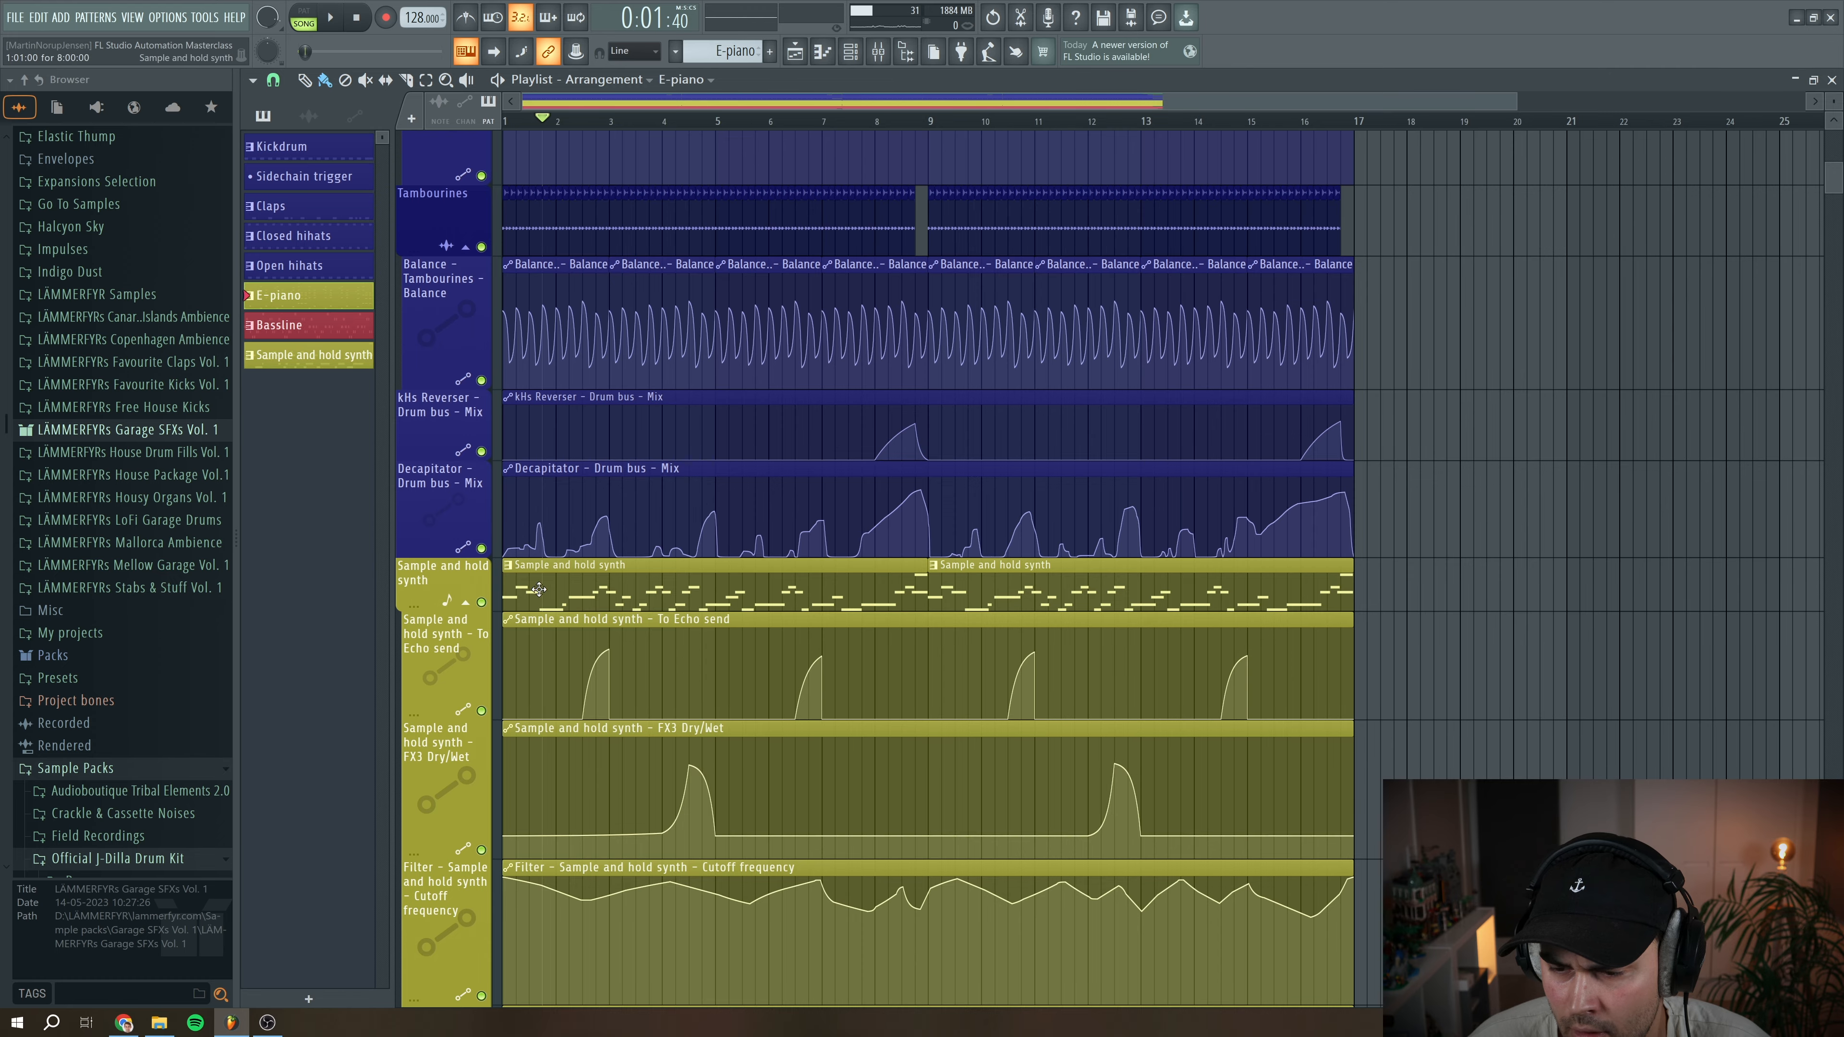
scroll(897, 505, up, 6)
scroll(896, 504, up, 3)
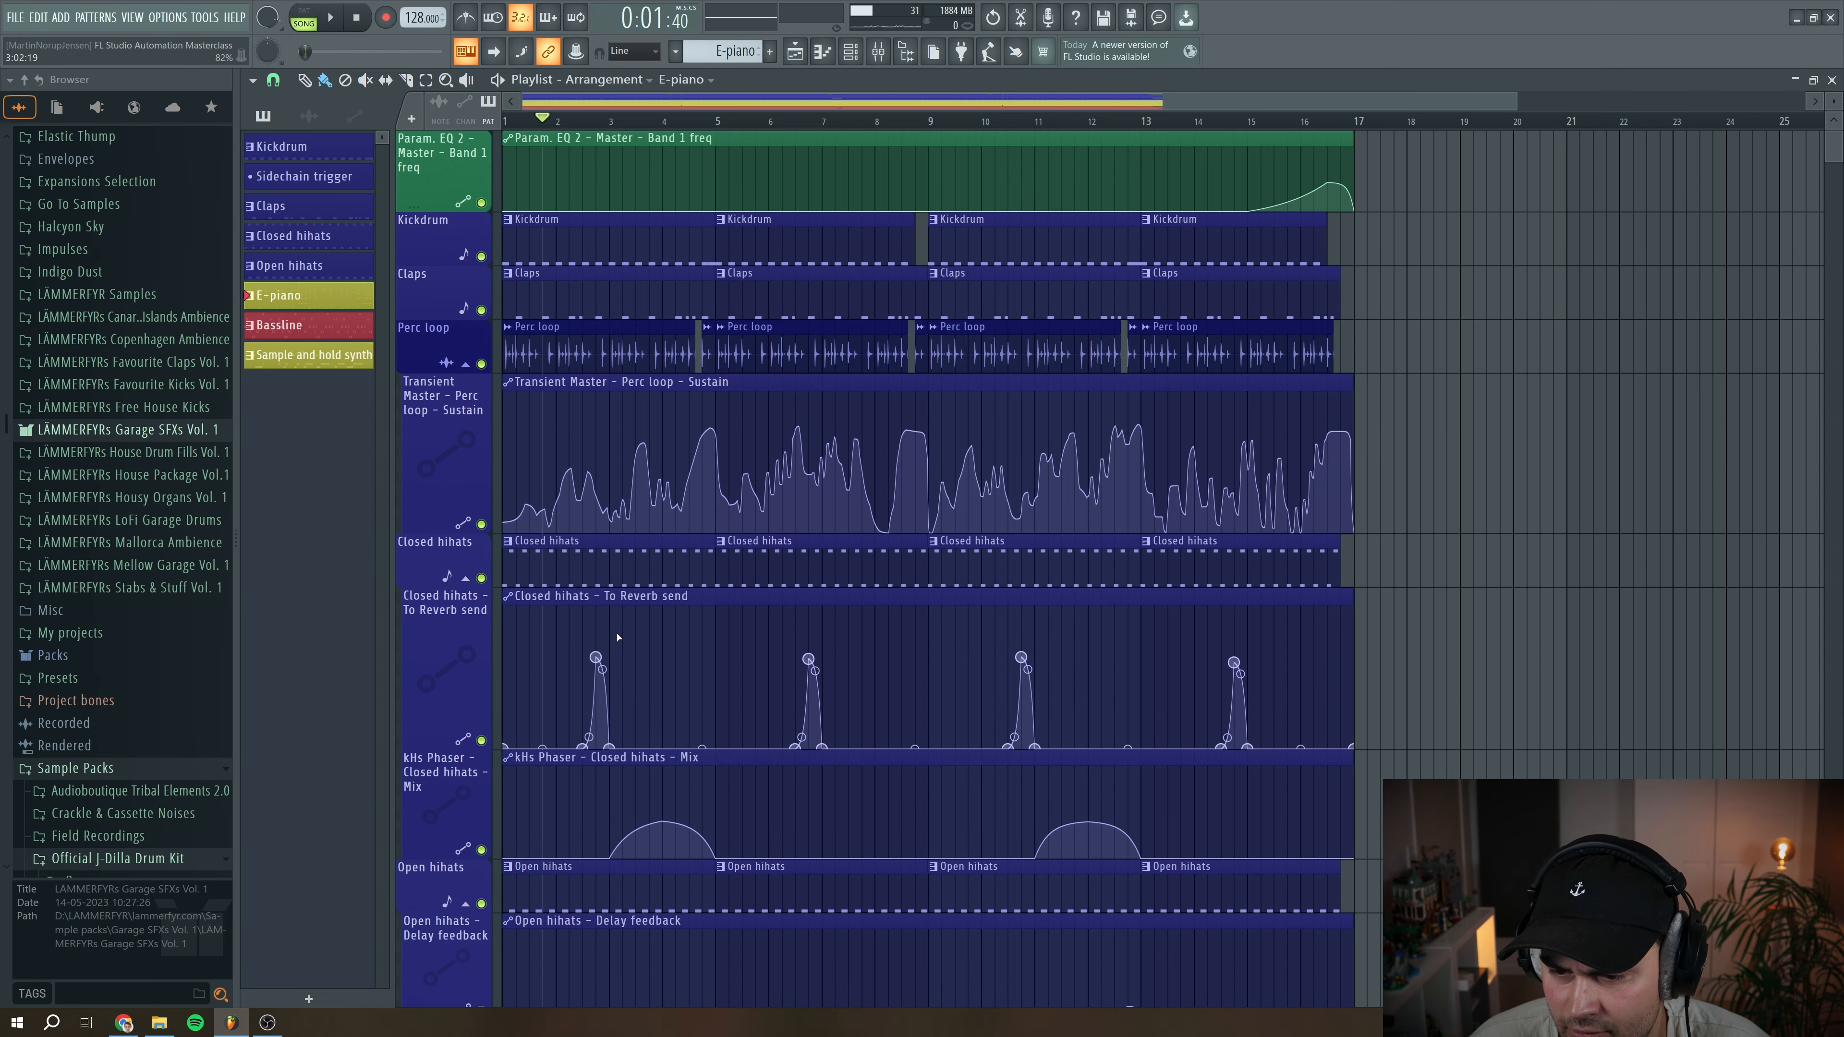
scroll(637, 631, down, 1)
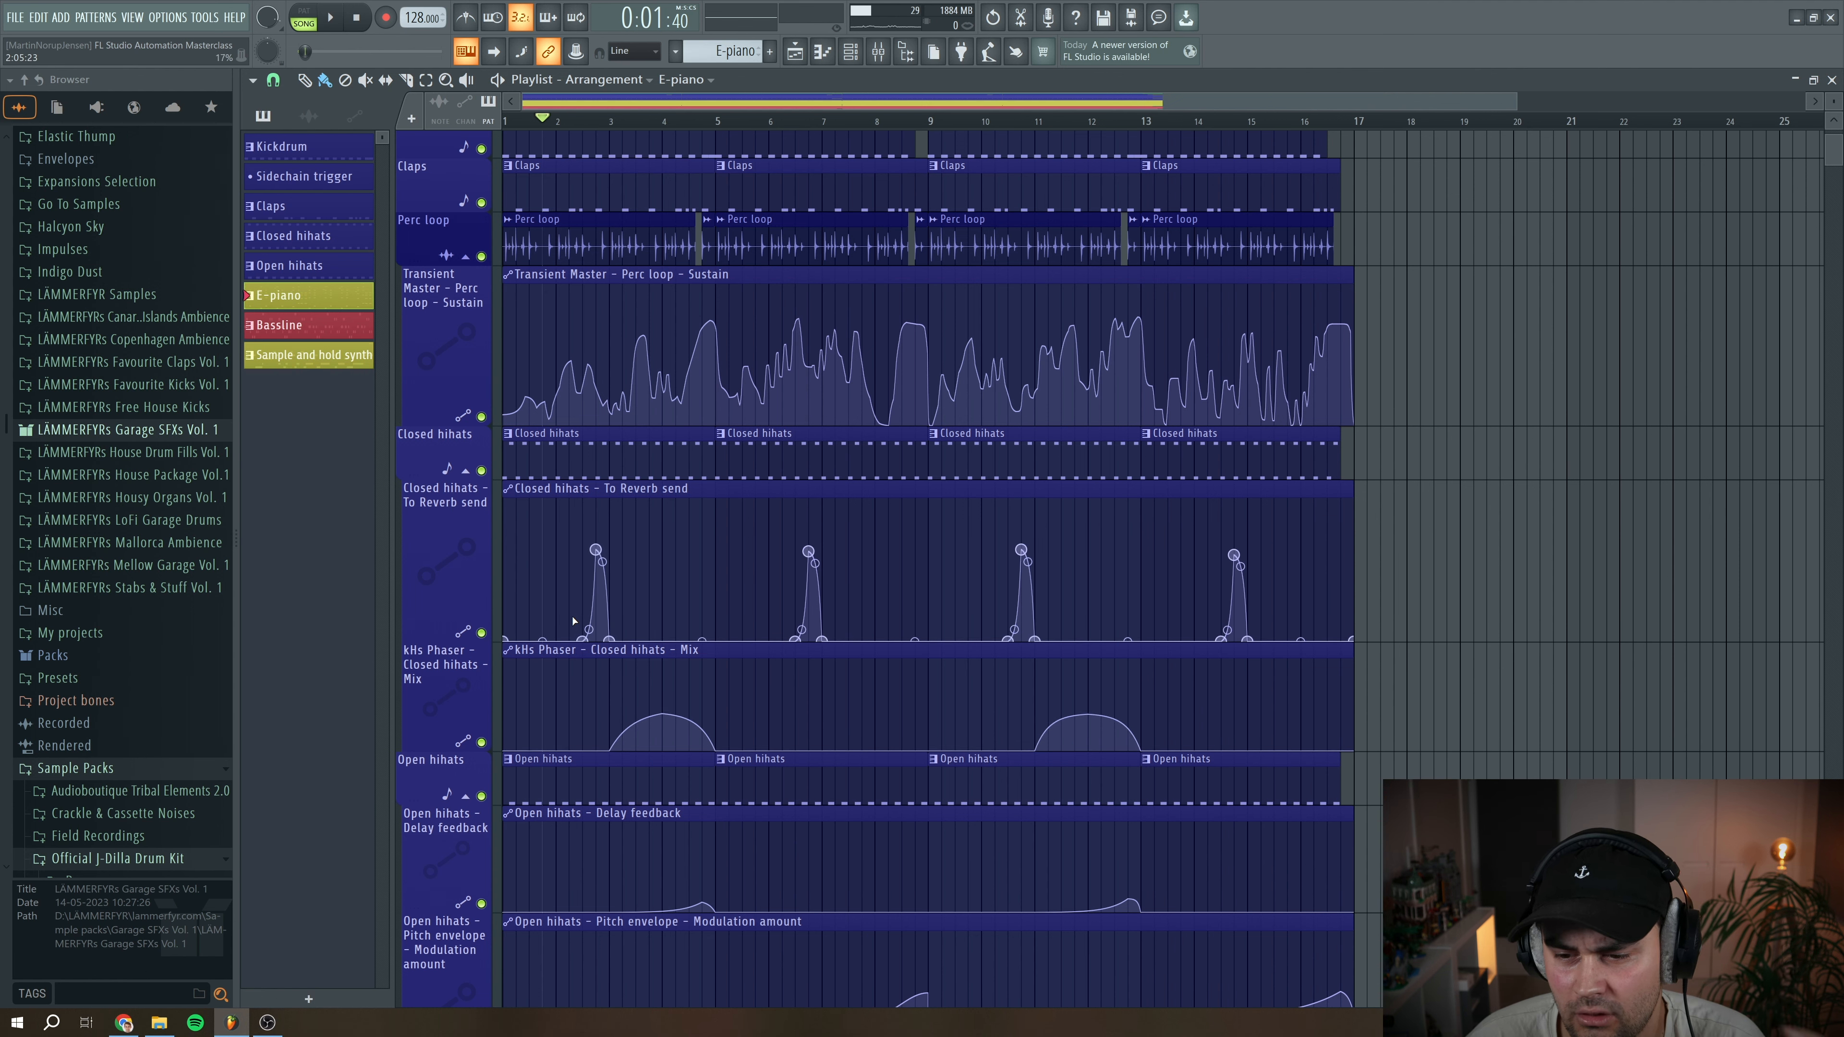
scroll(573, 608, down, 3)
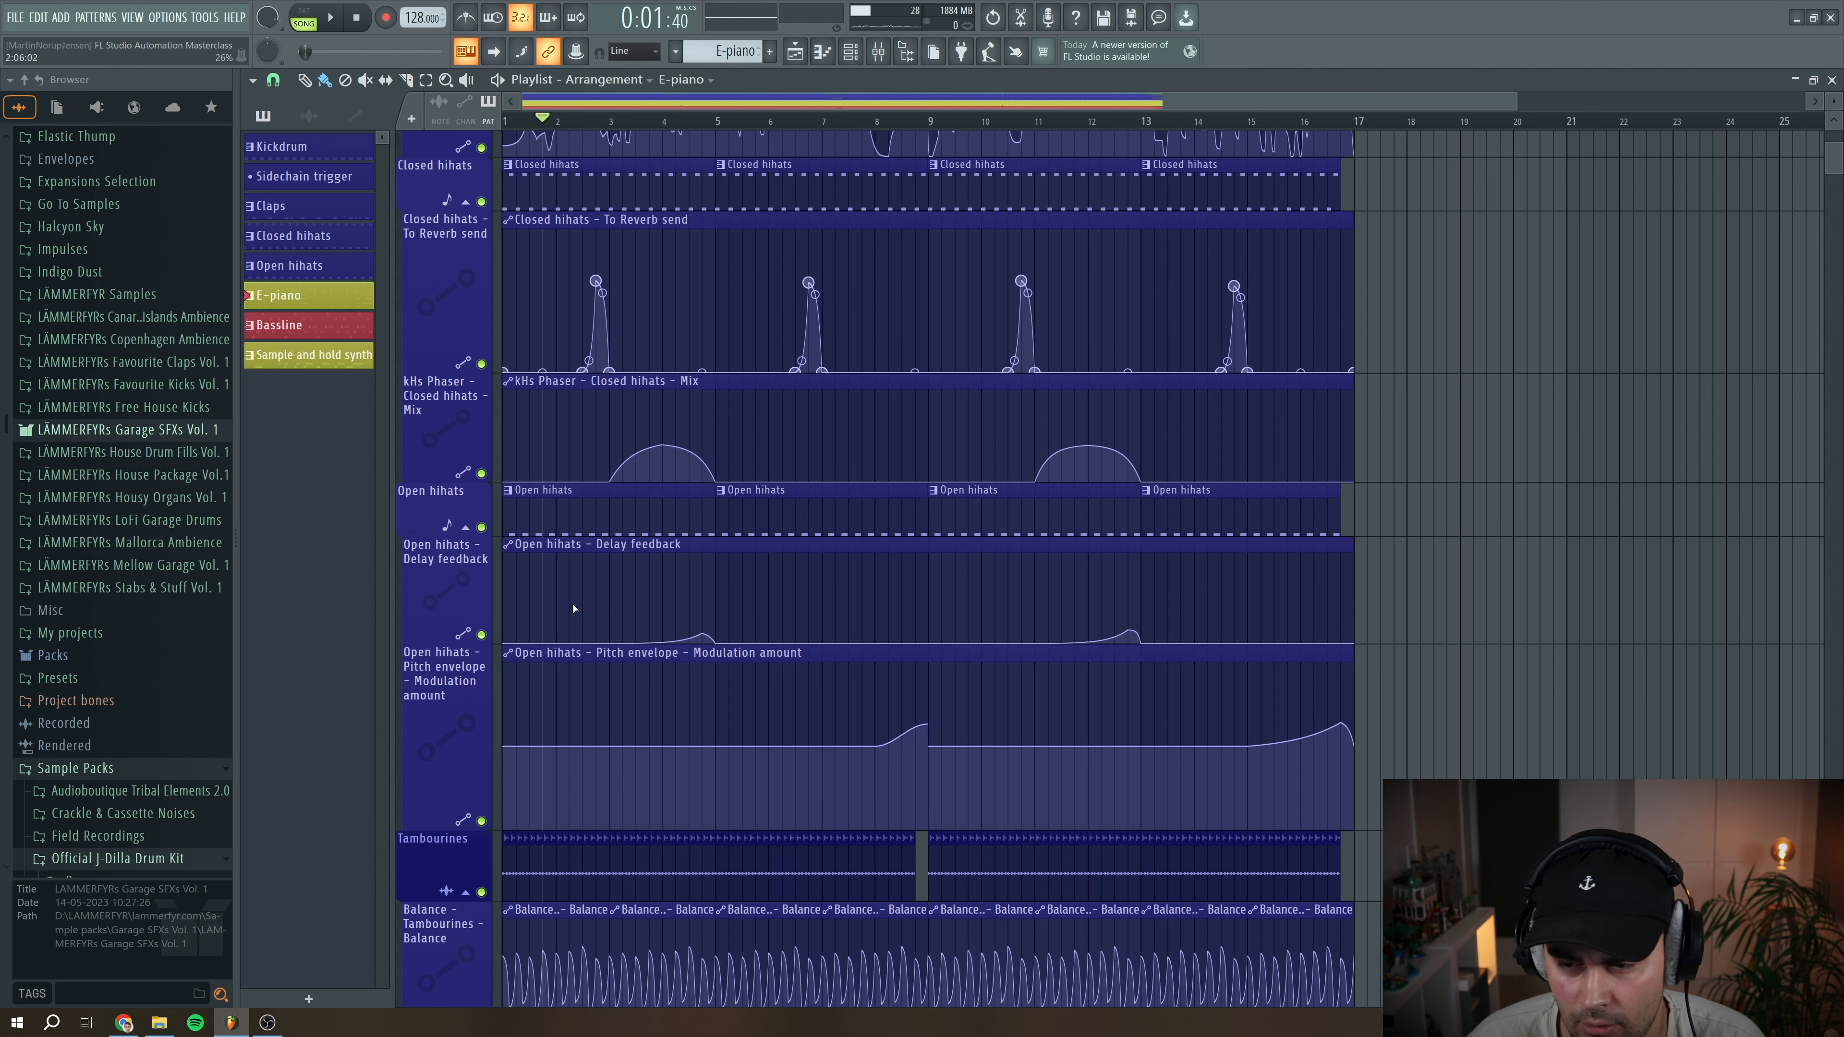
scroll(731, 416, up, 1)
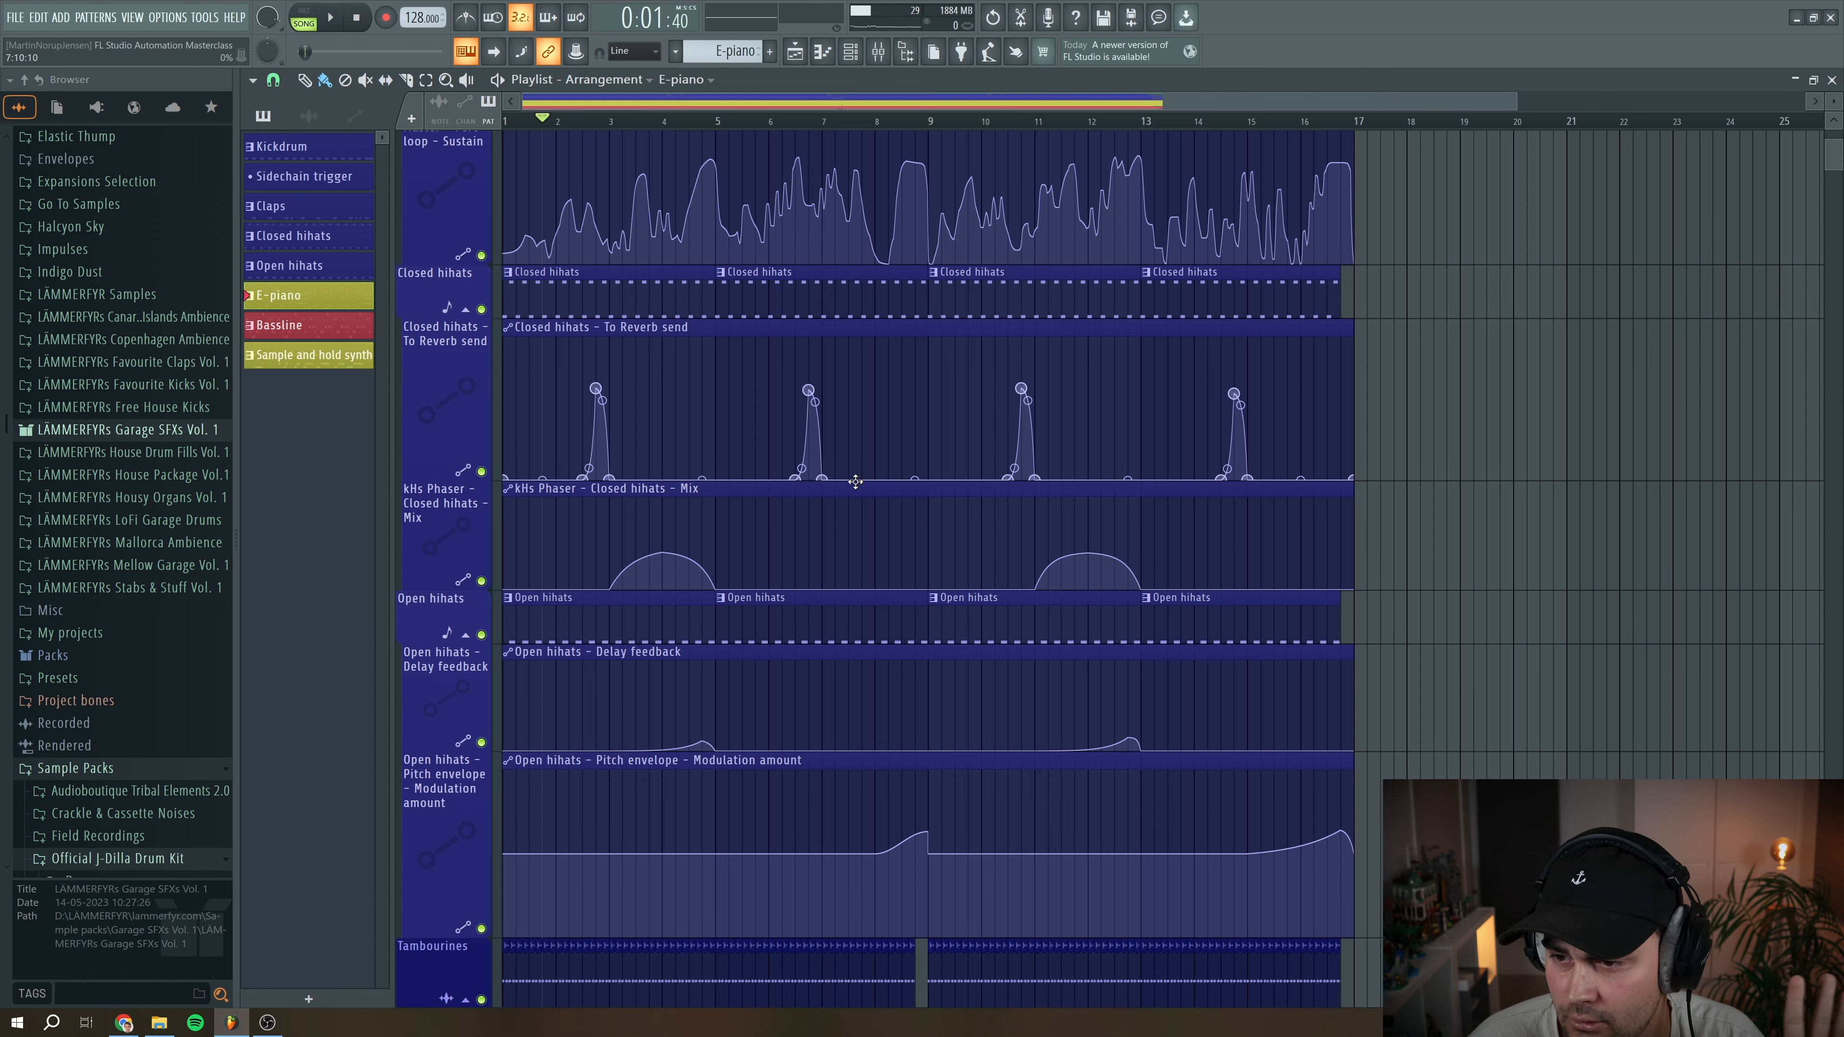
scroll(876, 604, down, 6)
scroll(876, 604, down, 7)
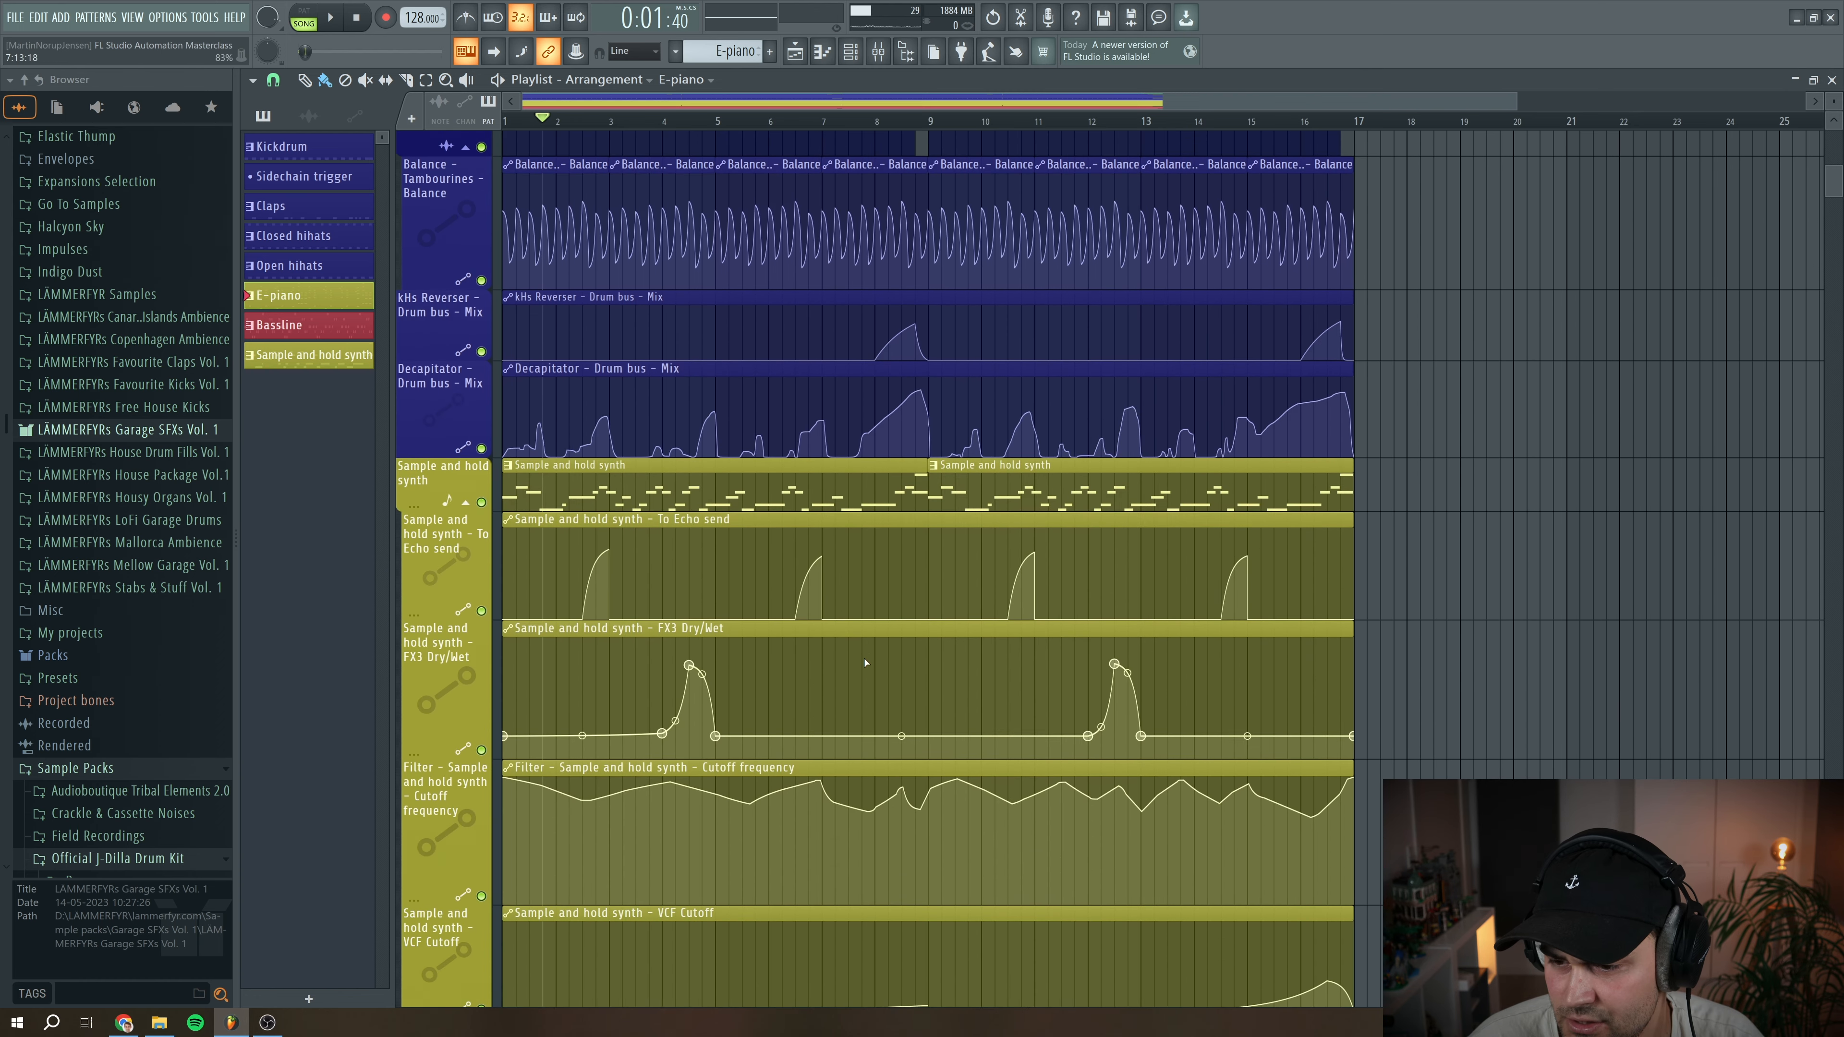
scroll(672, 724, down, 3)
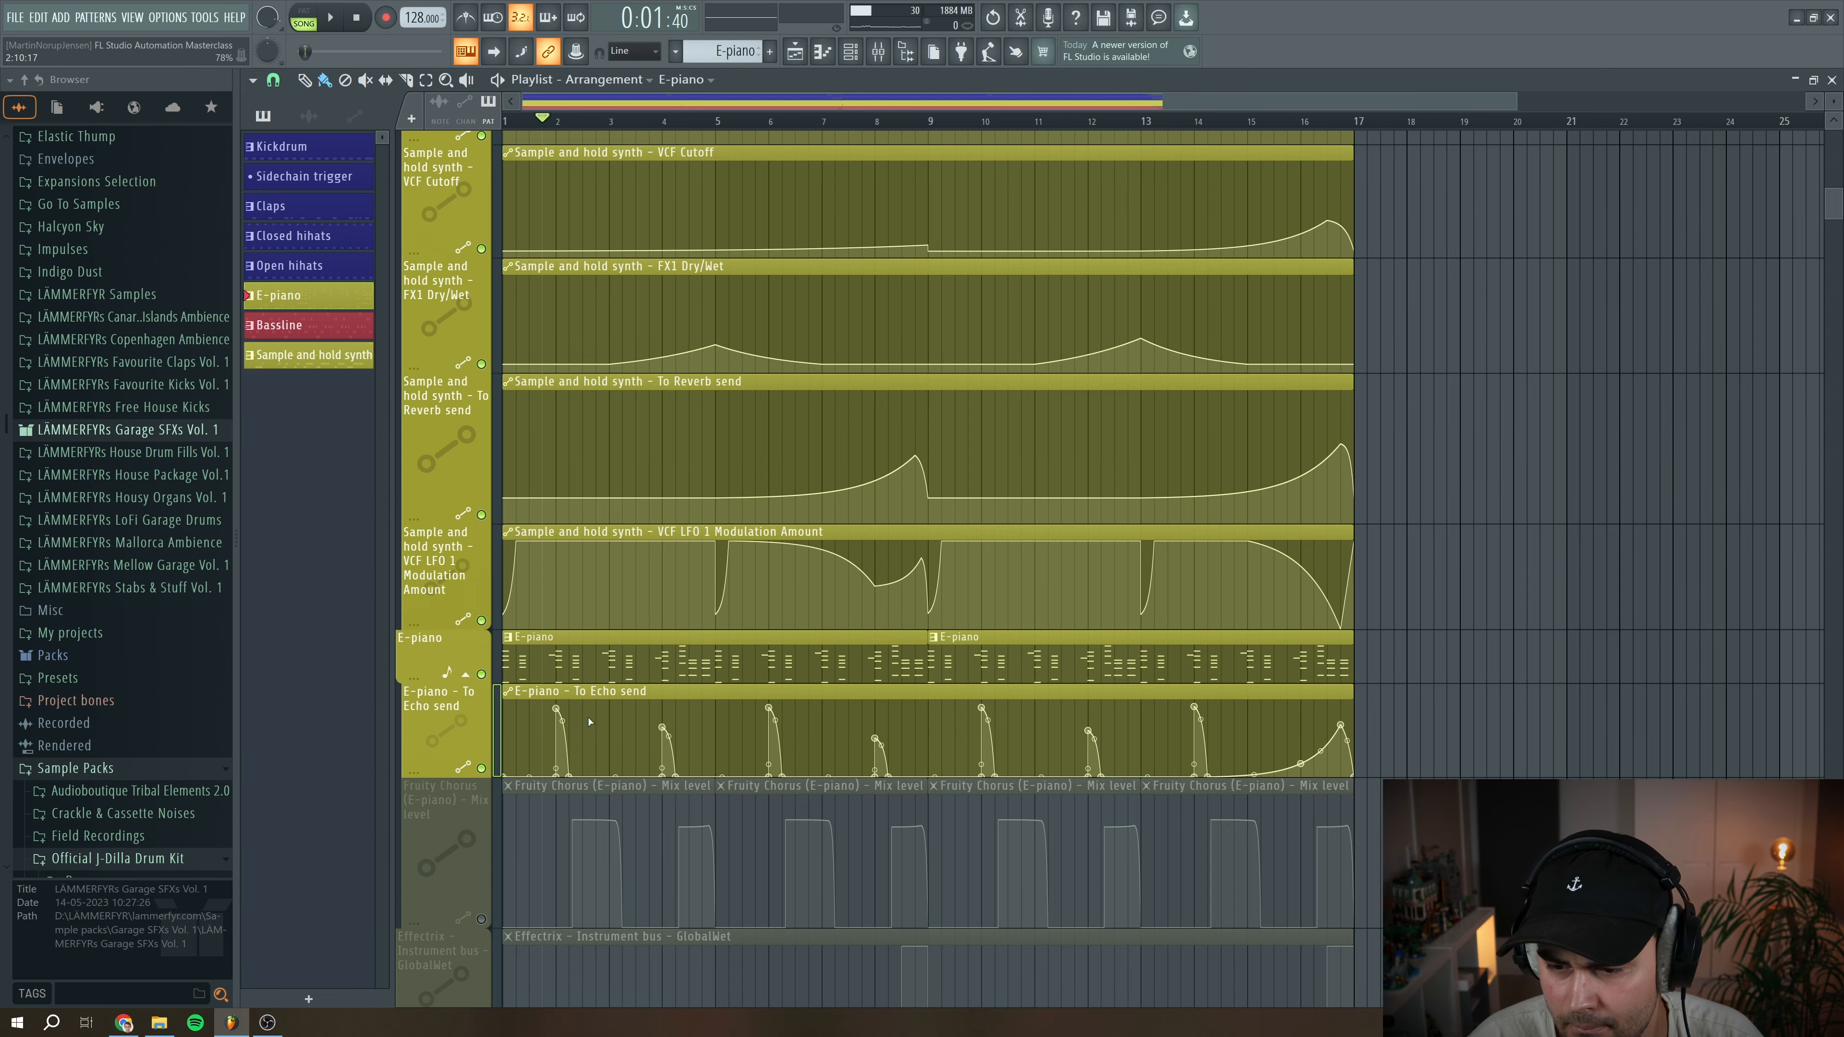
scroll(566, 701, down, 2)
Replay the E-piano's echo send automation while watching the send tracks in the mixer, and return to the playlist
key(space)
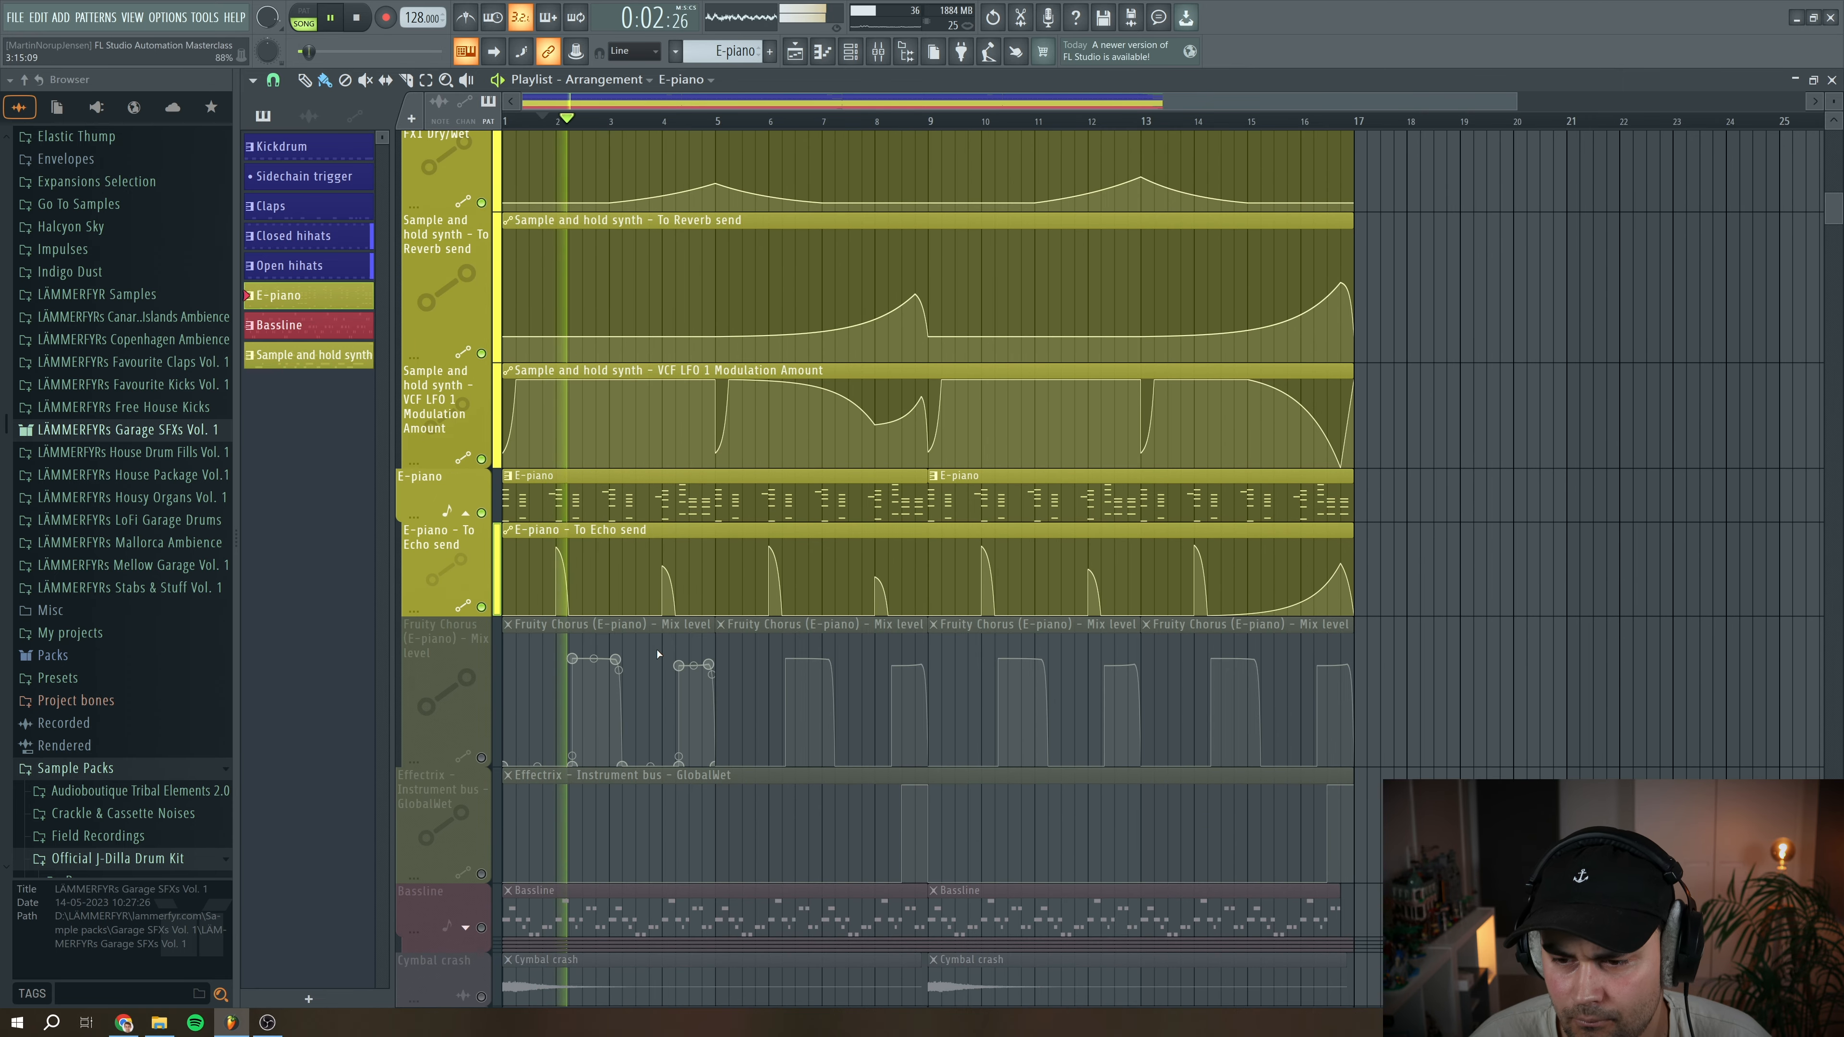
key(space)
key(F9)
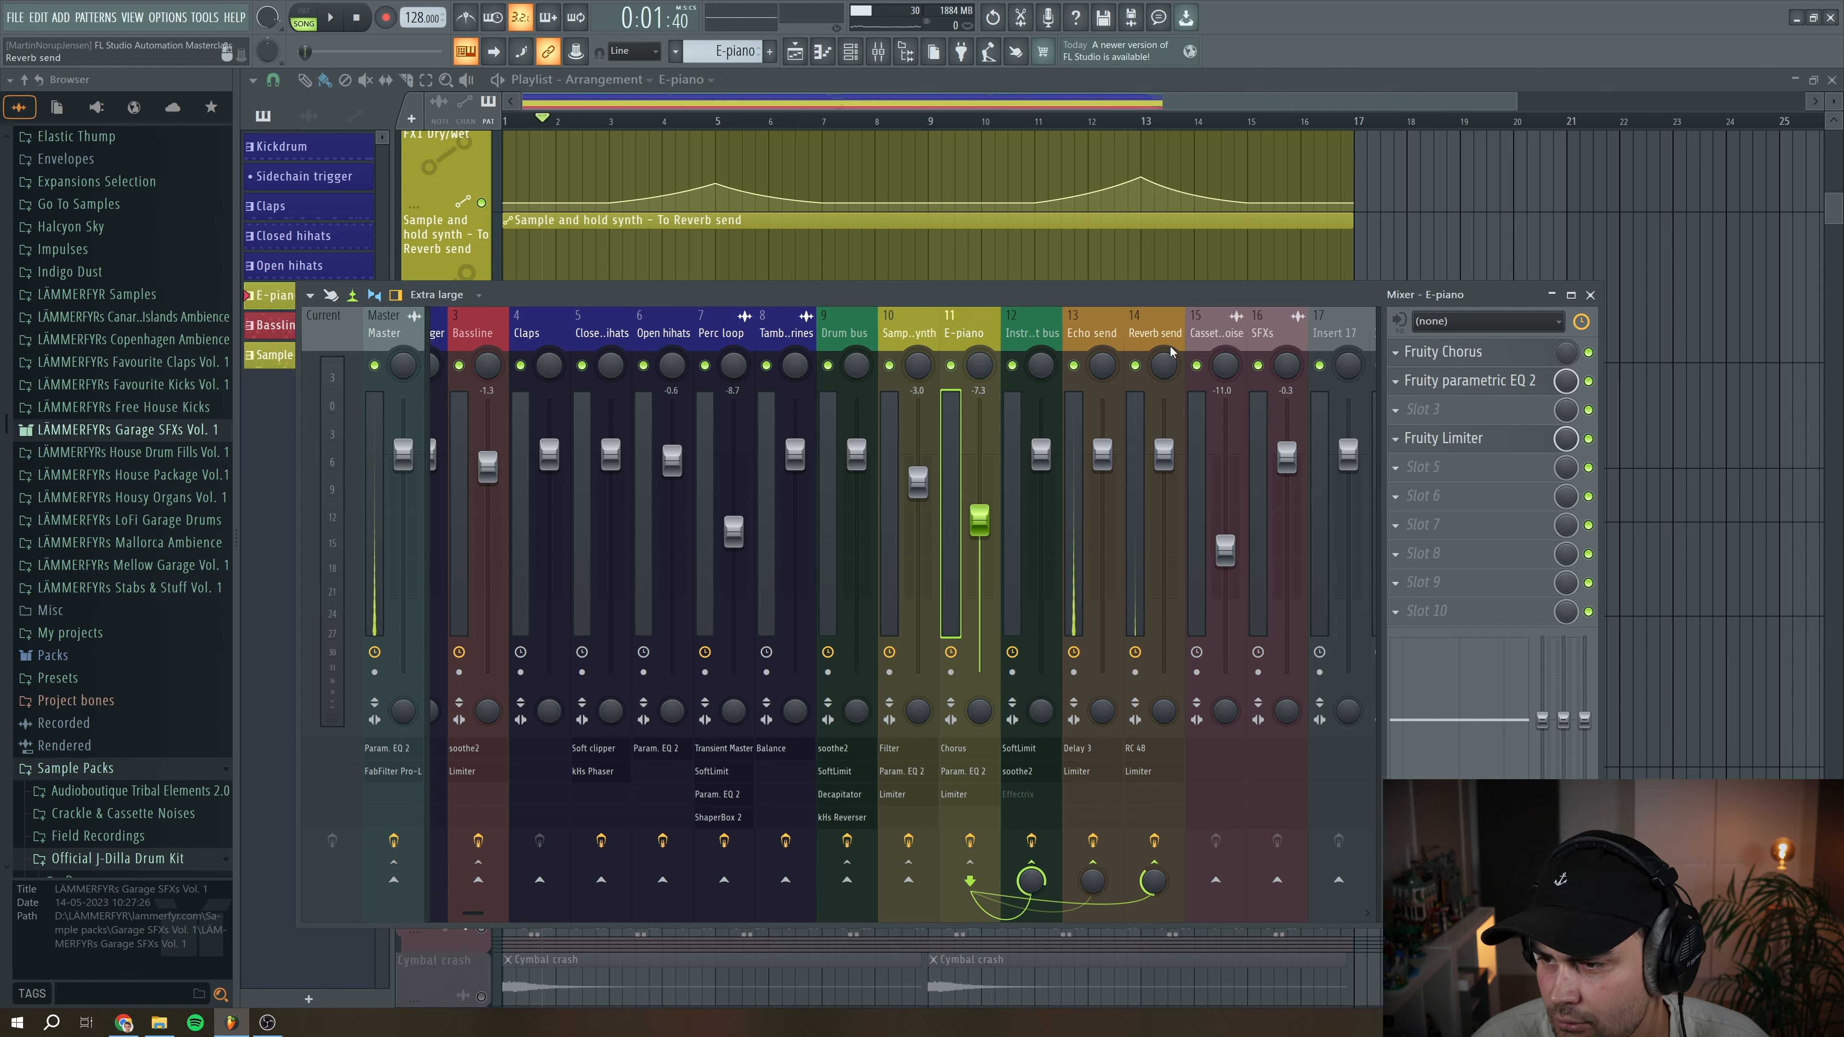
key(space)
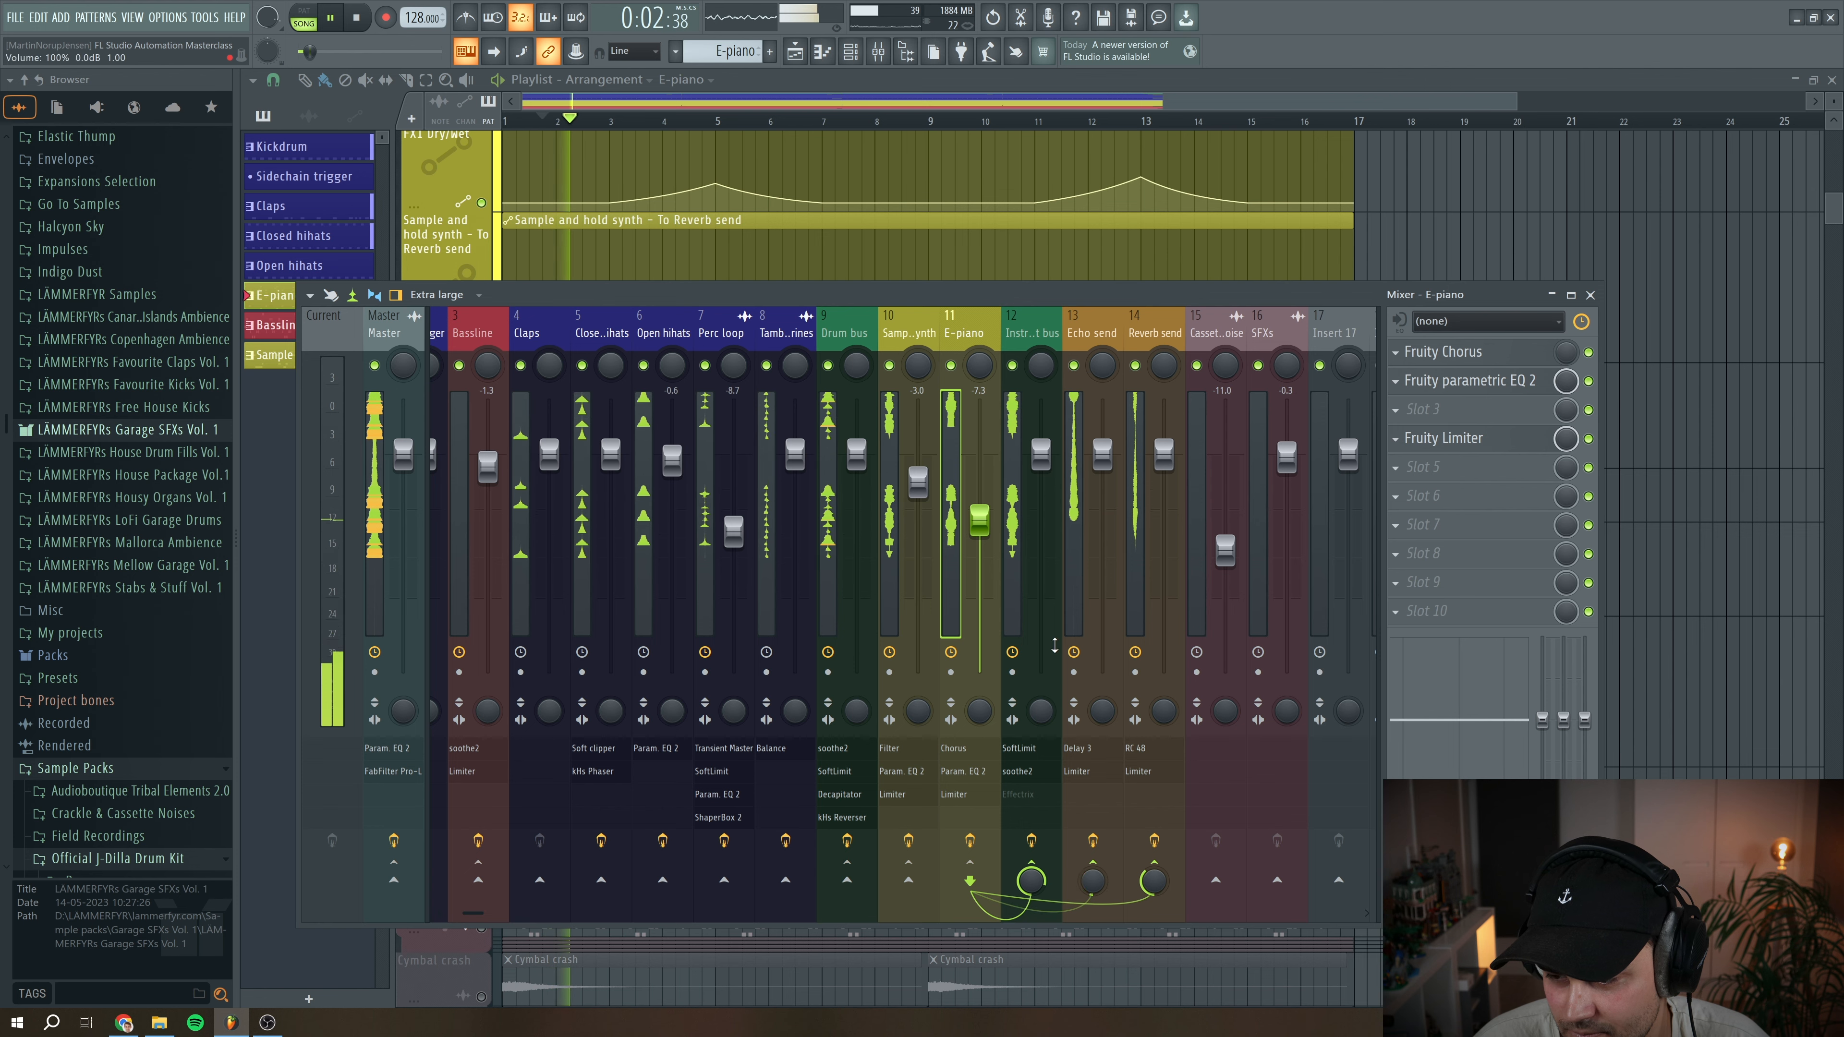
key(space)
key(space)
scroll(1097, 899, up, 5)
key(space)
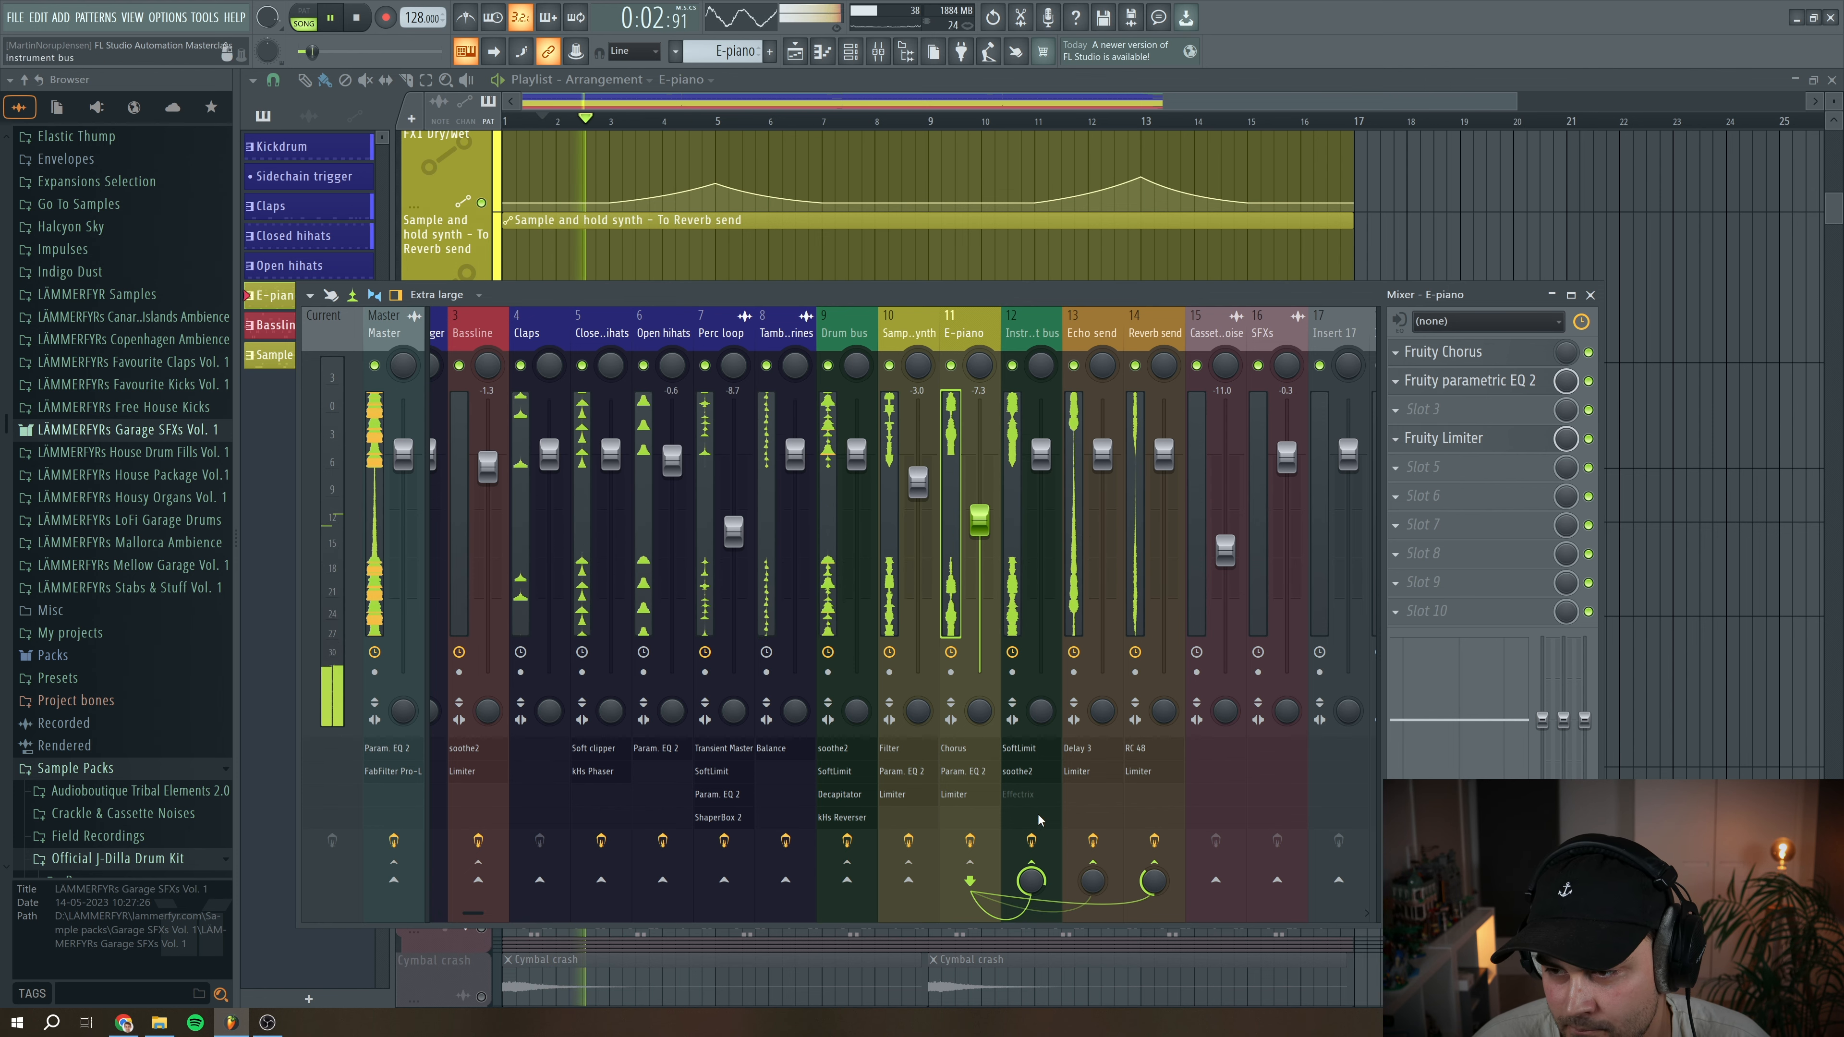
key(F9)
Unmute the E-piano's Fruity Chorus mix level automation and audition it in playback from bar 2 and around bar 8
scroll(662, 175, down, 4)
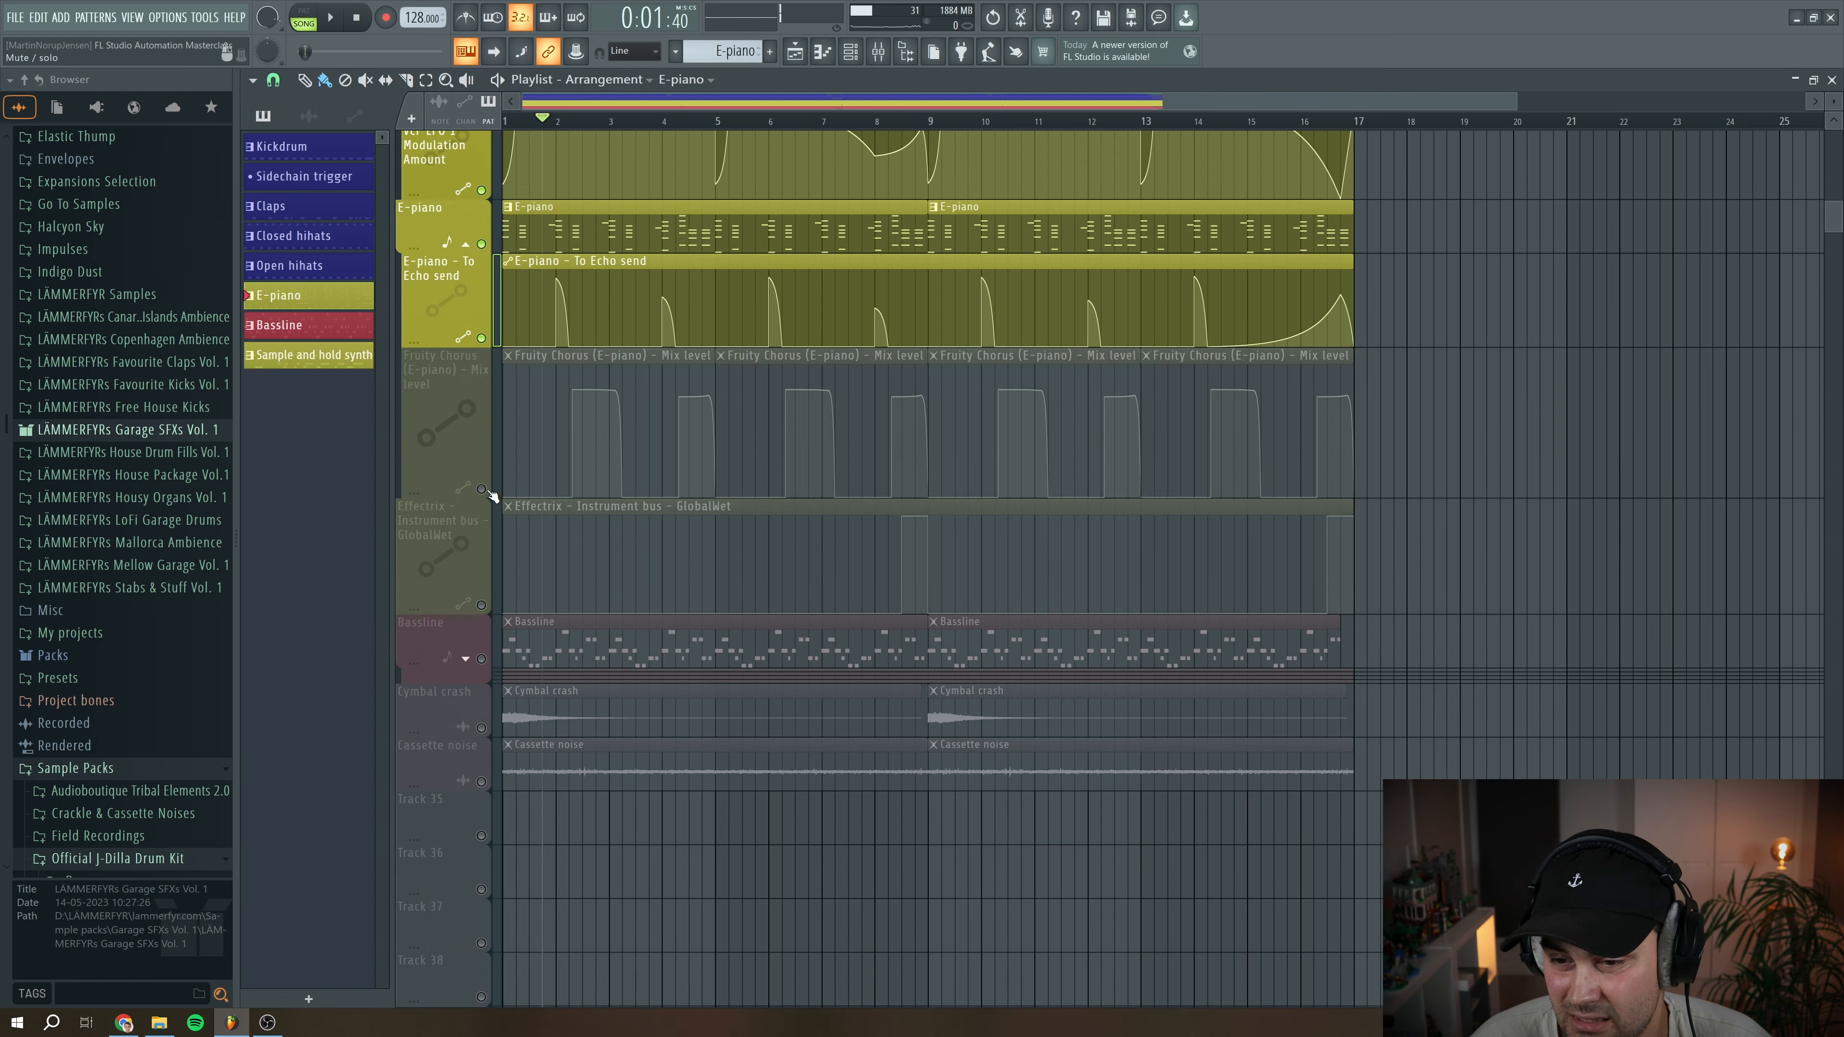
click(560, 118)
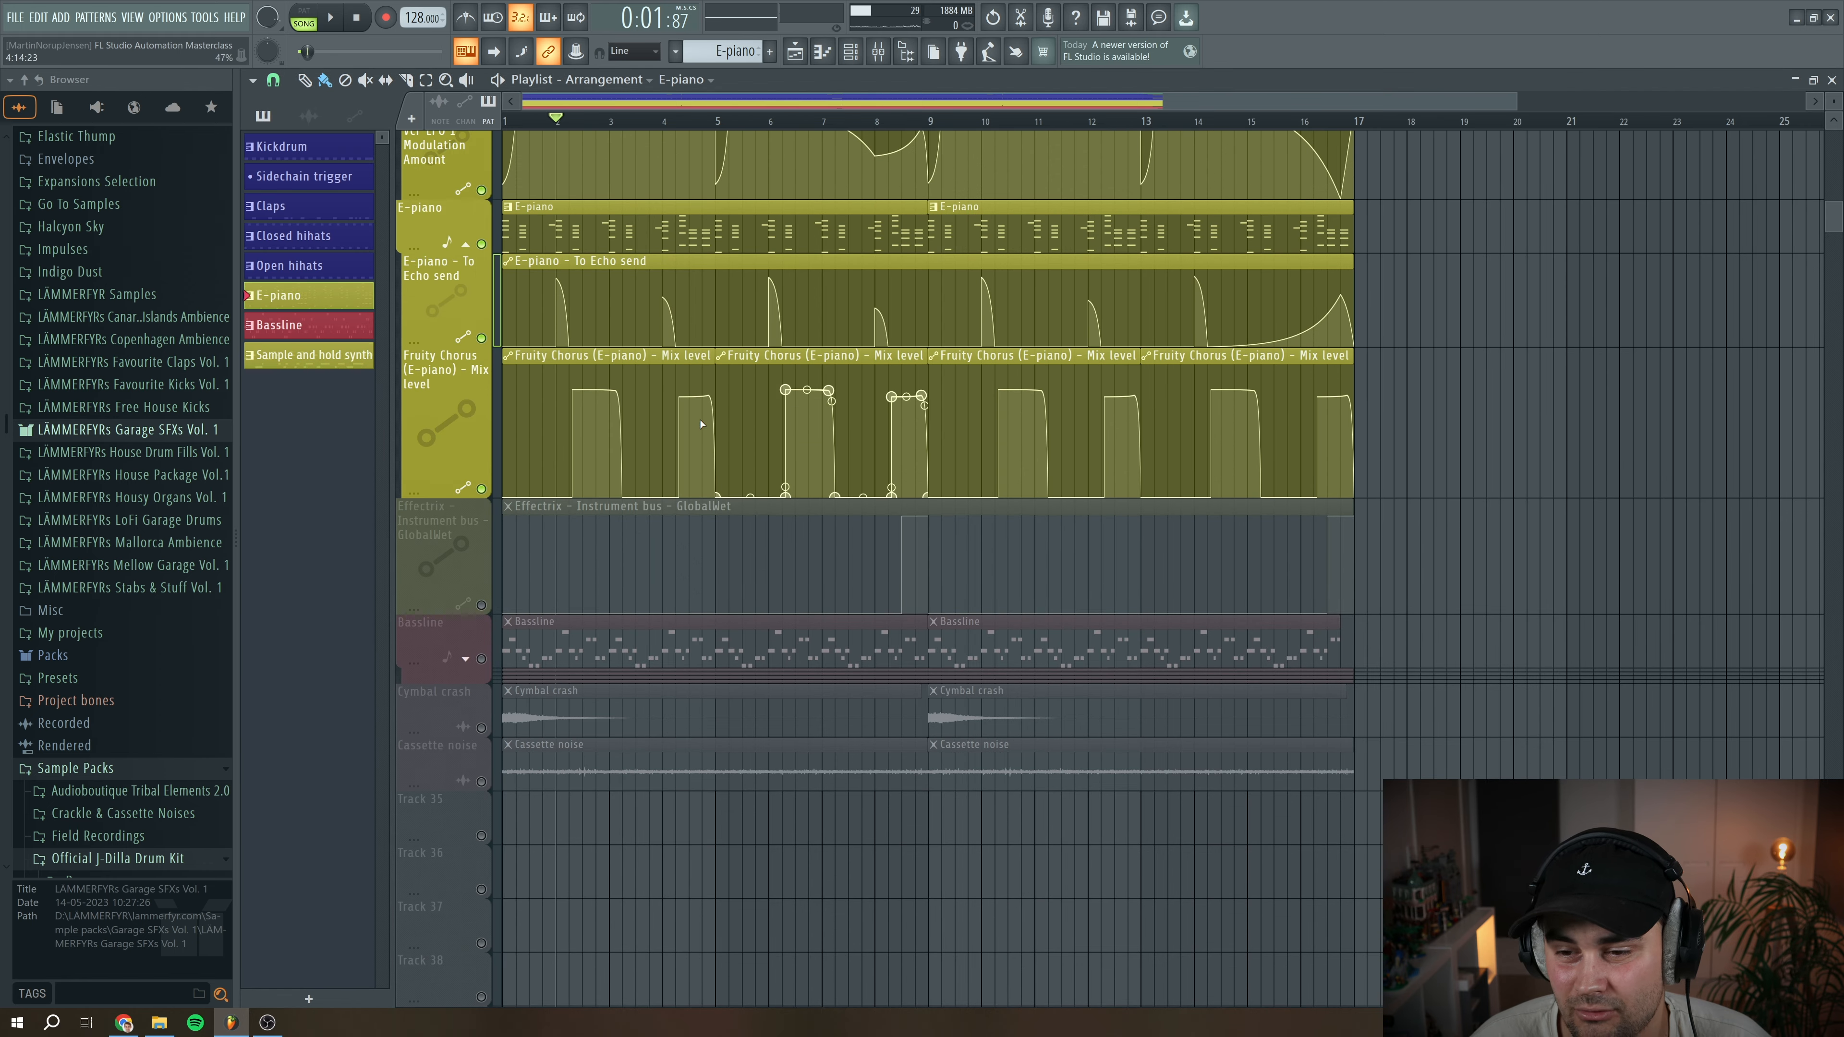
scroll(649, 513, up, 2)
scroll(650, 513, up, 2)
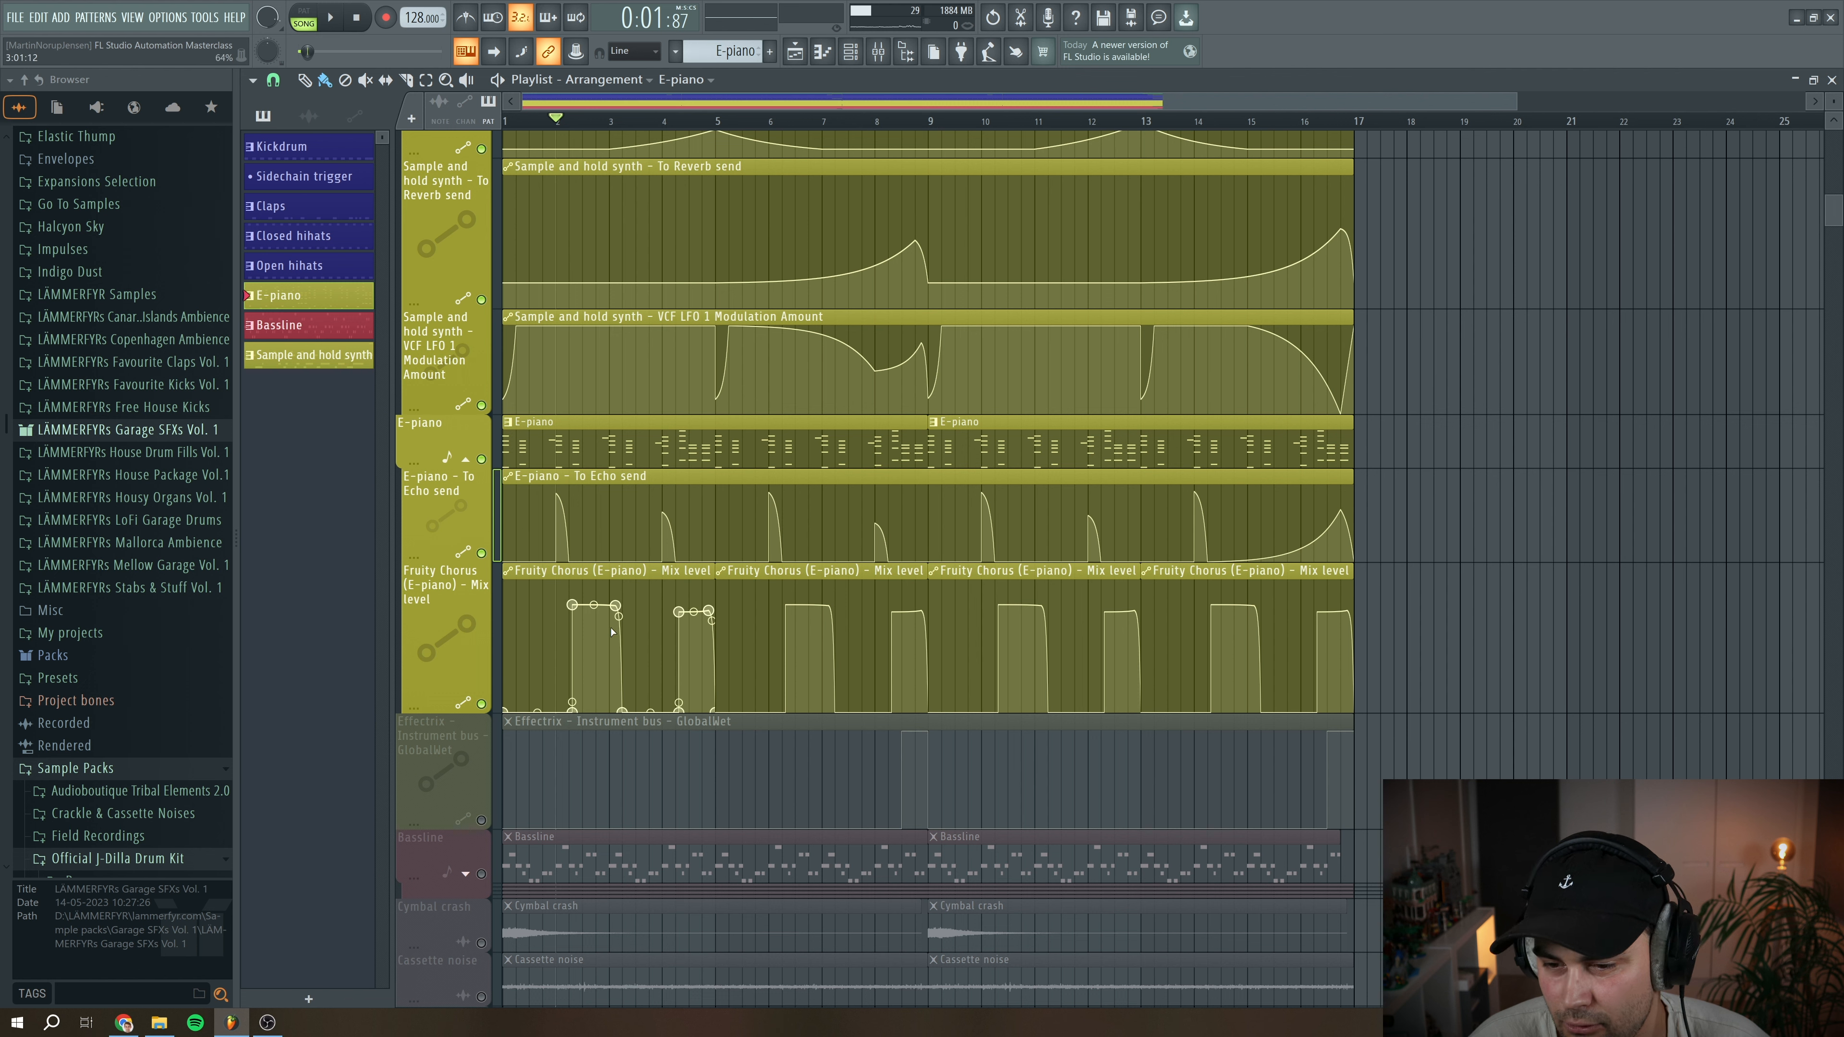
key(space)
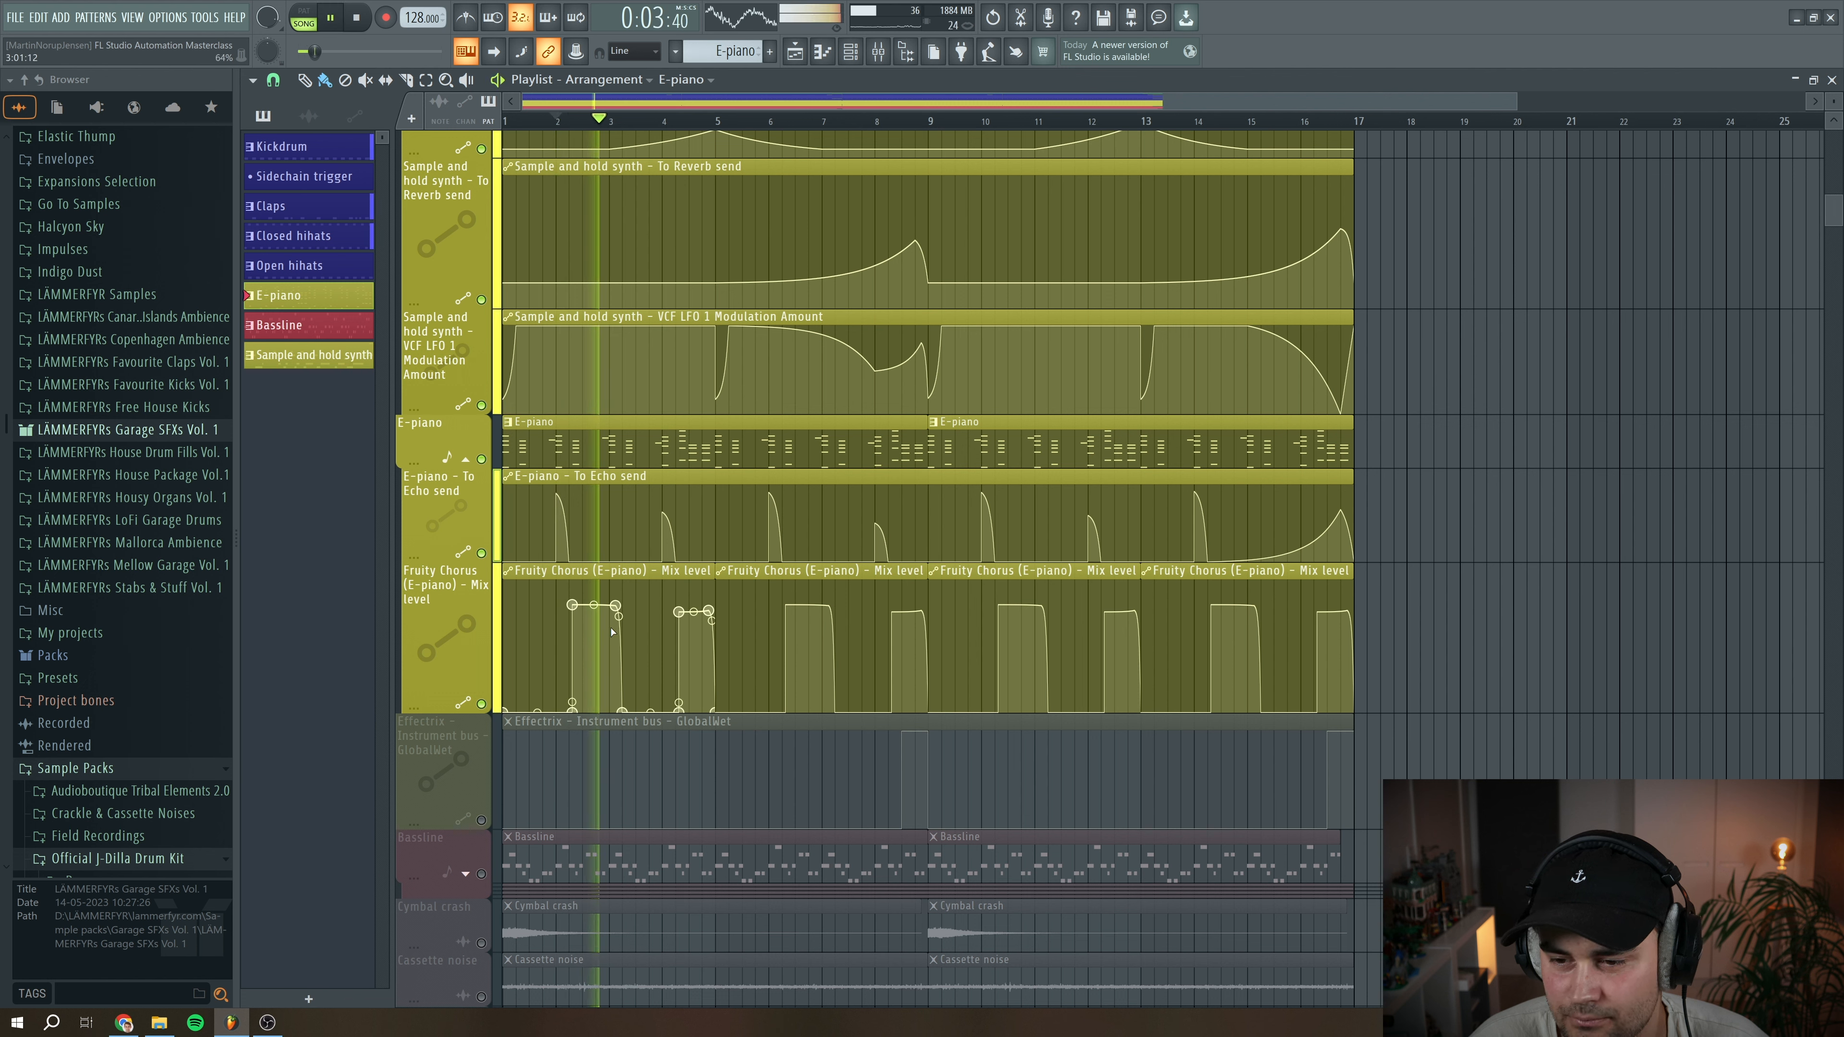
key(space)
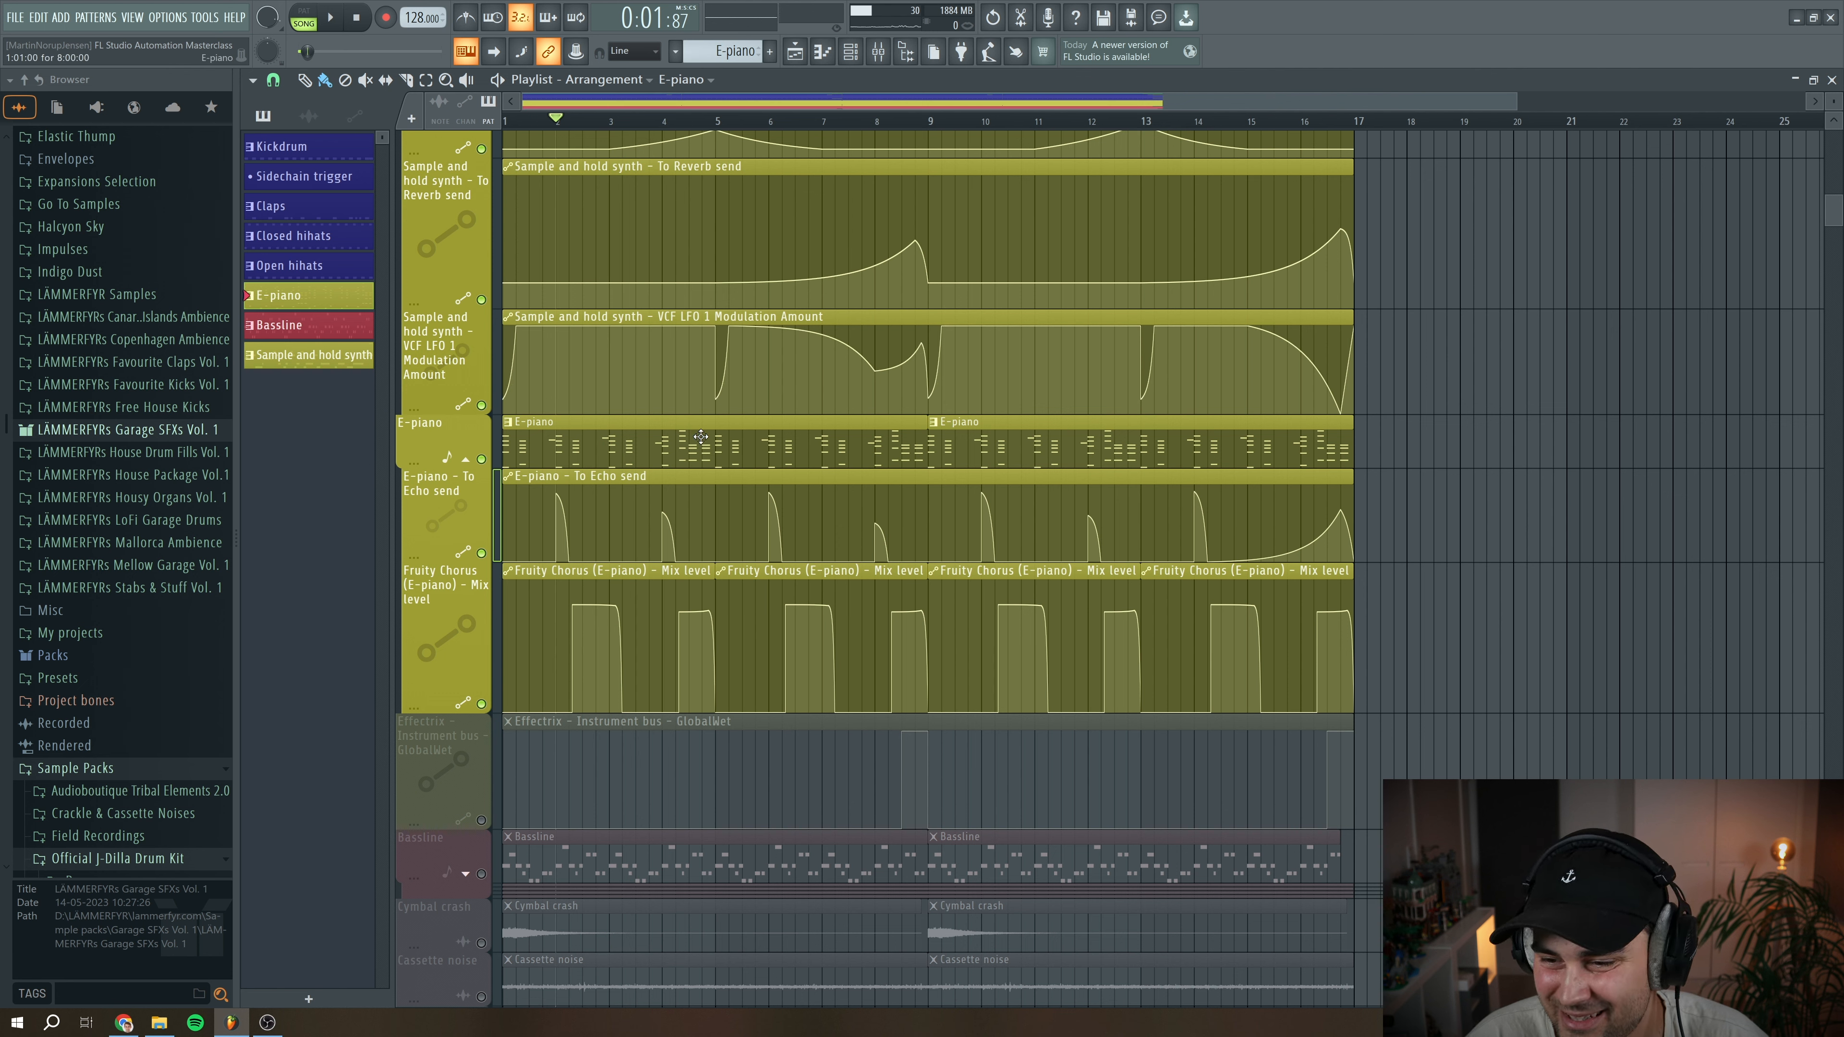
key(space)
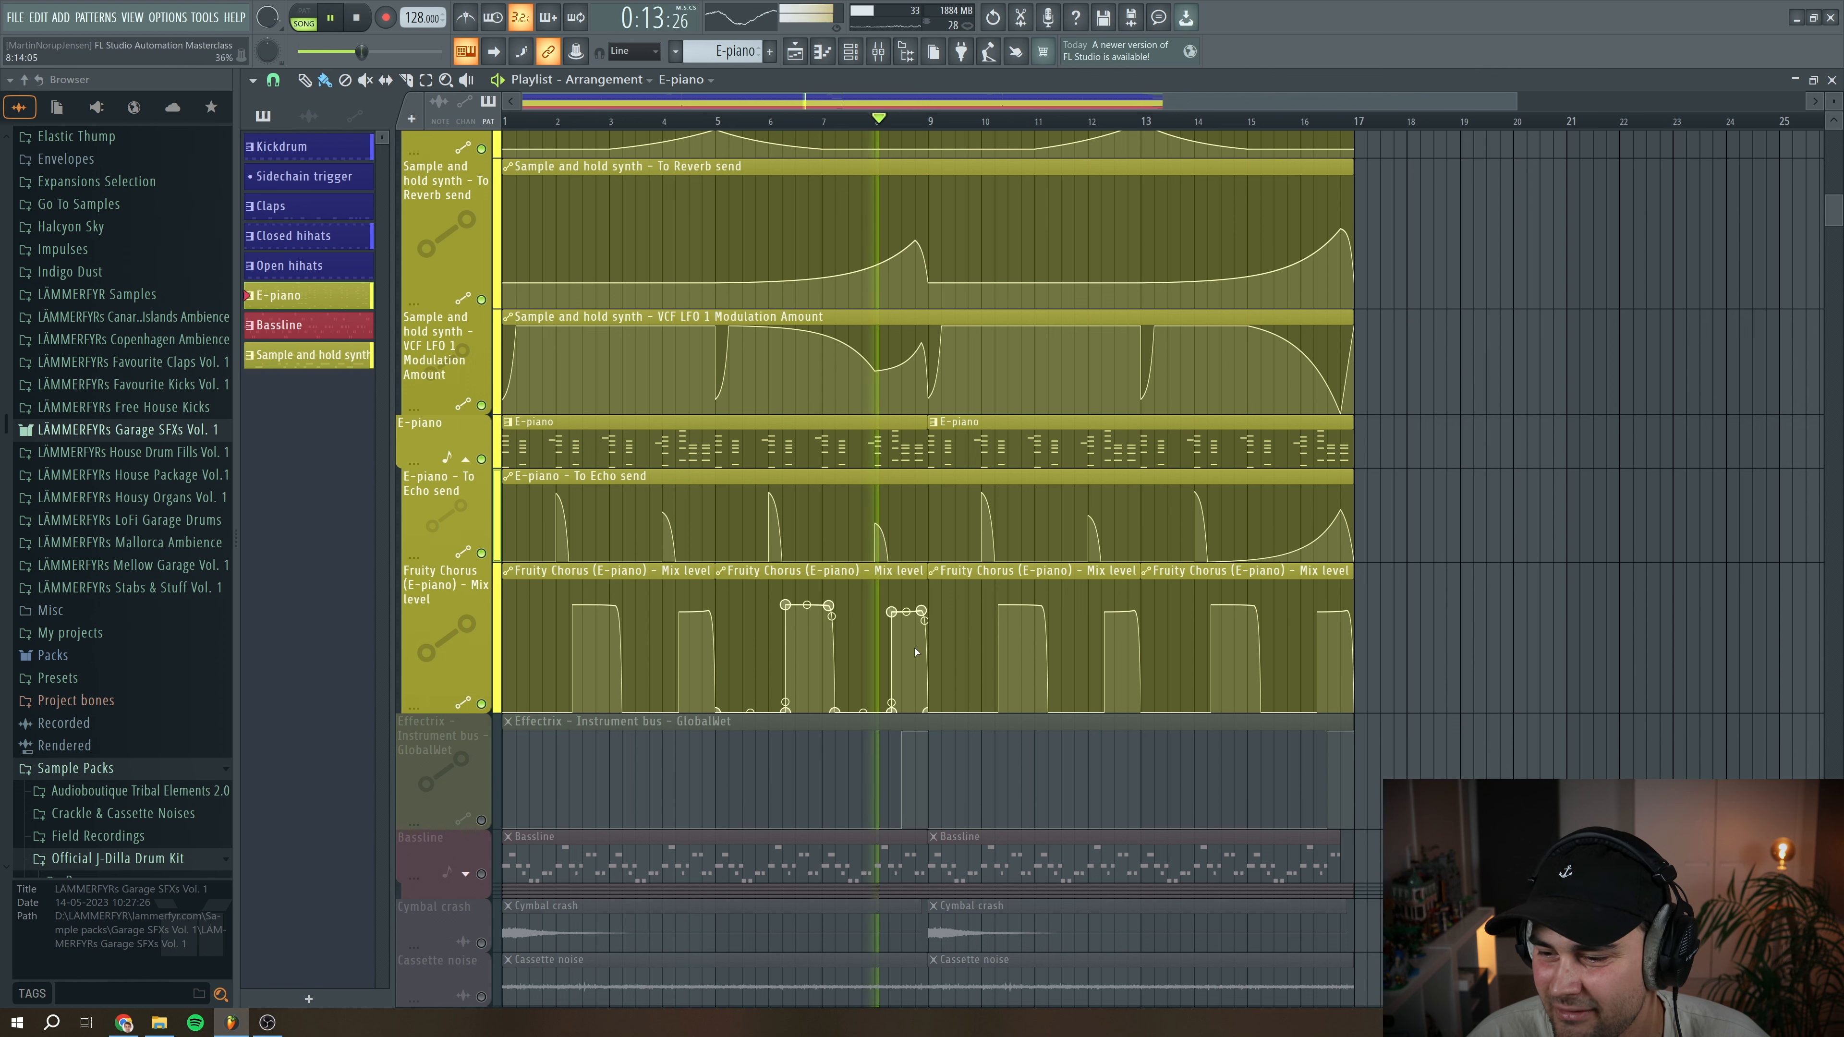
key(space)
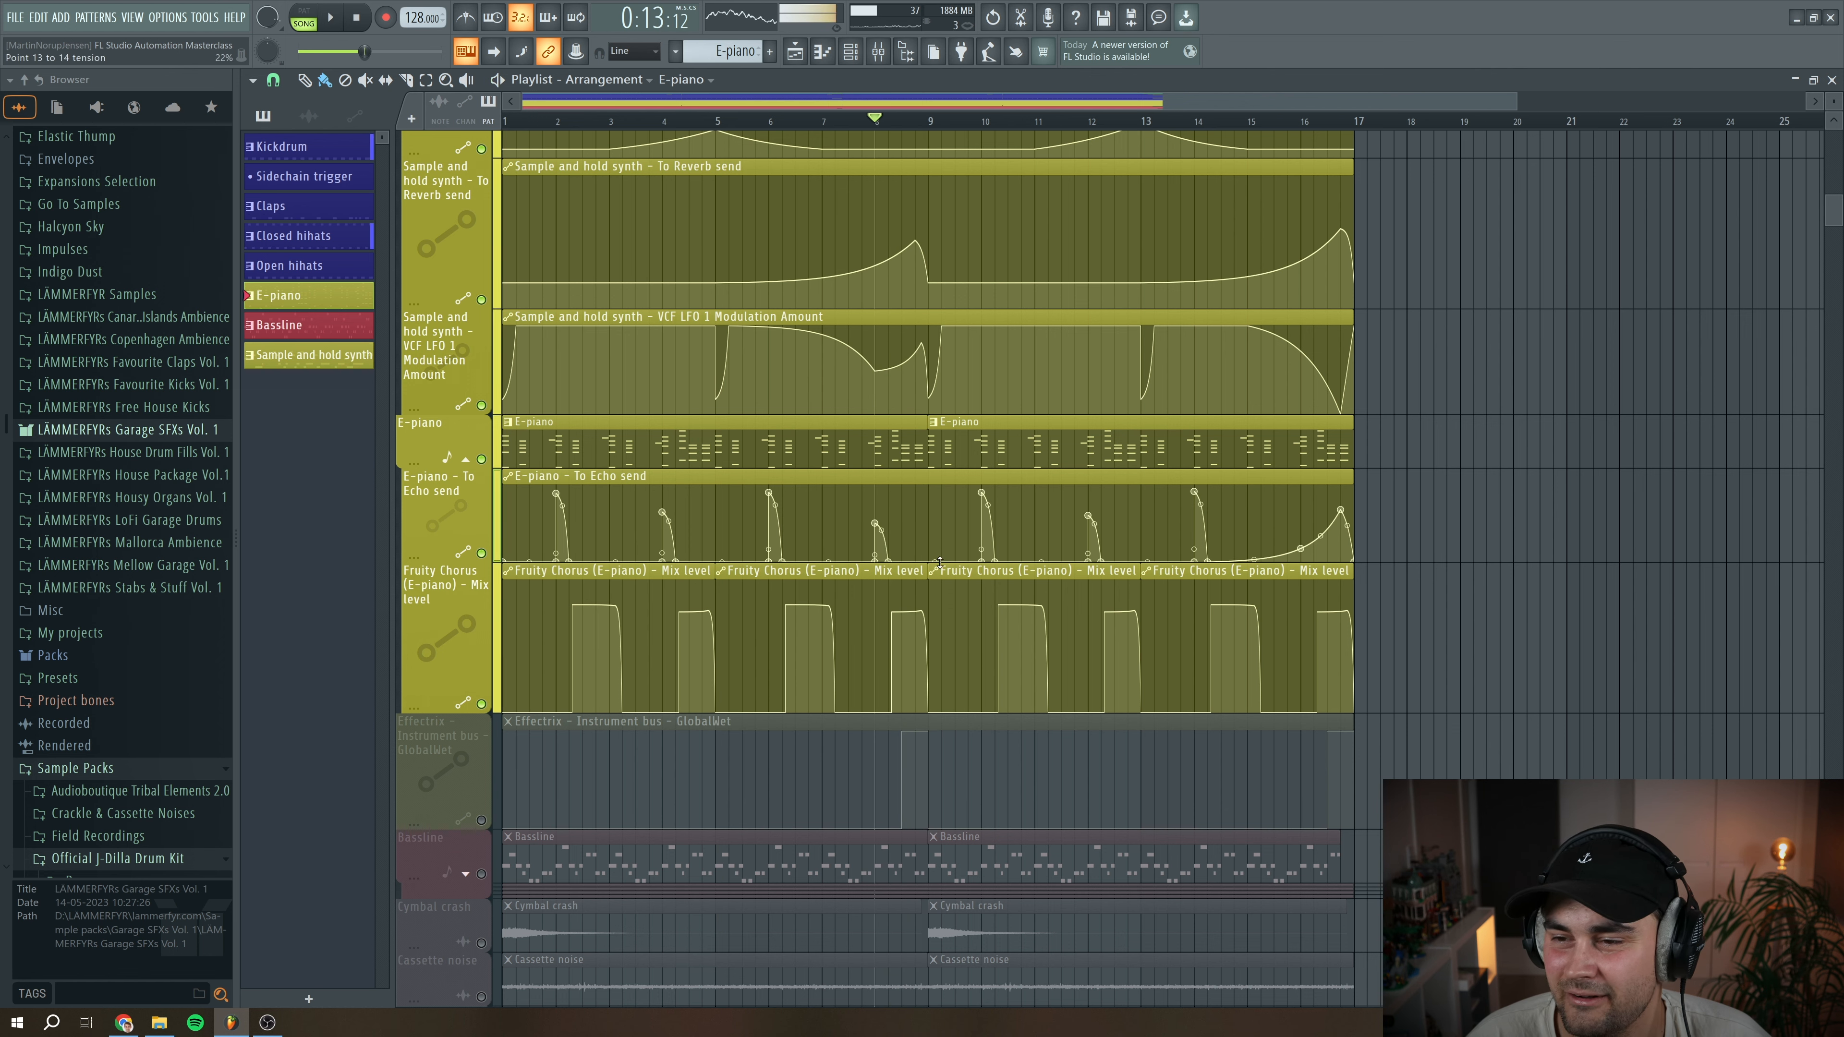
View the Fruity Chorus settings on the E-piano mixer track, and close the plugin and the mixer
key(F9)
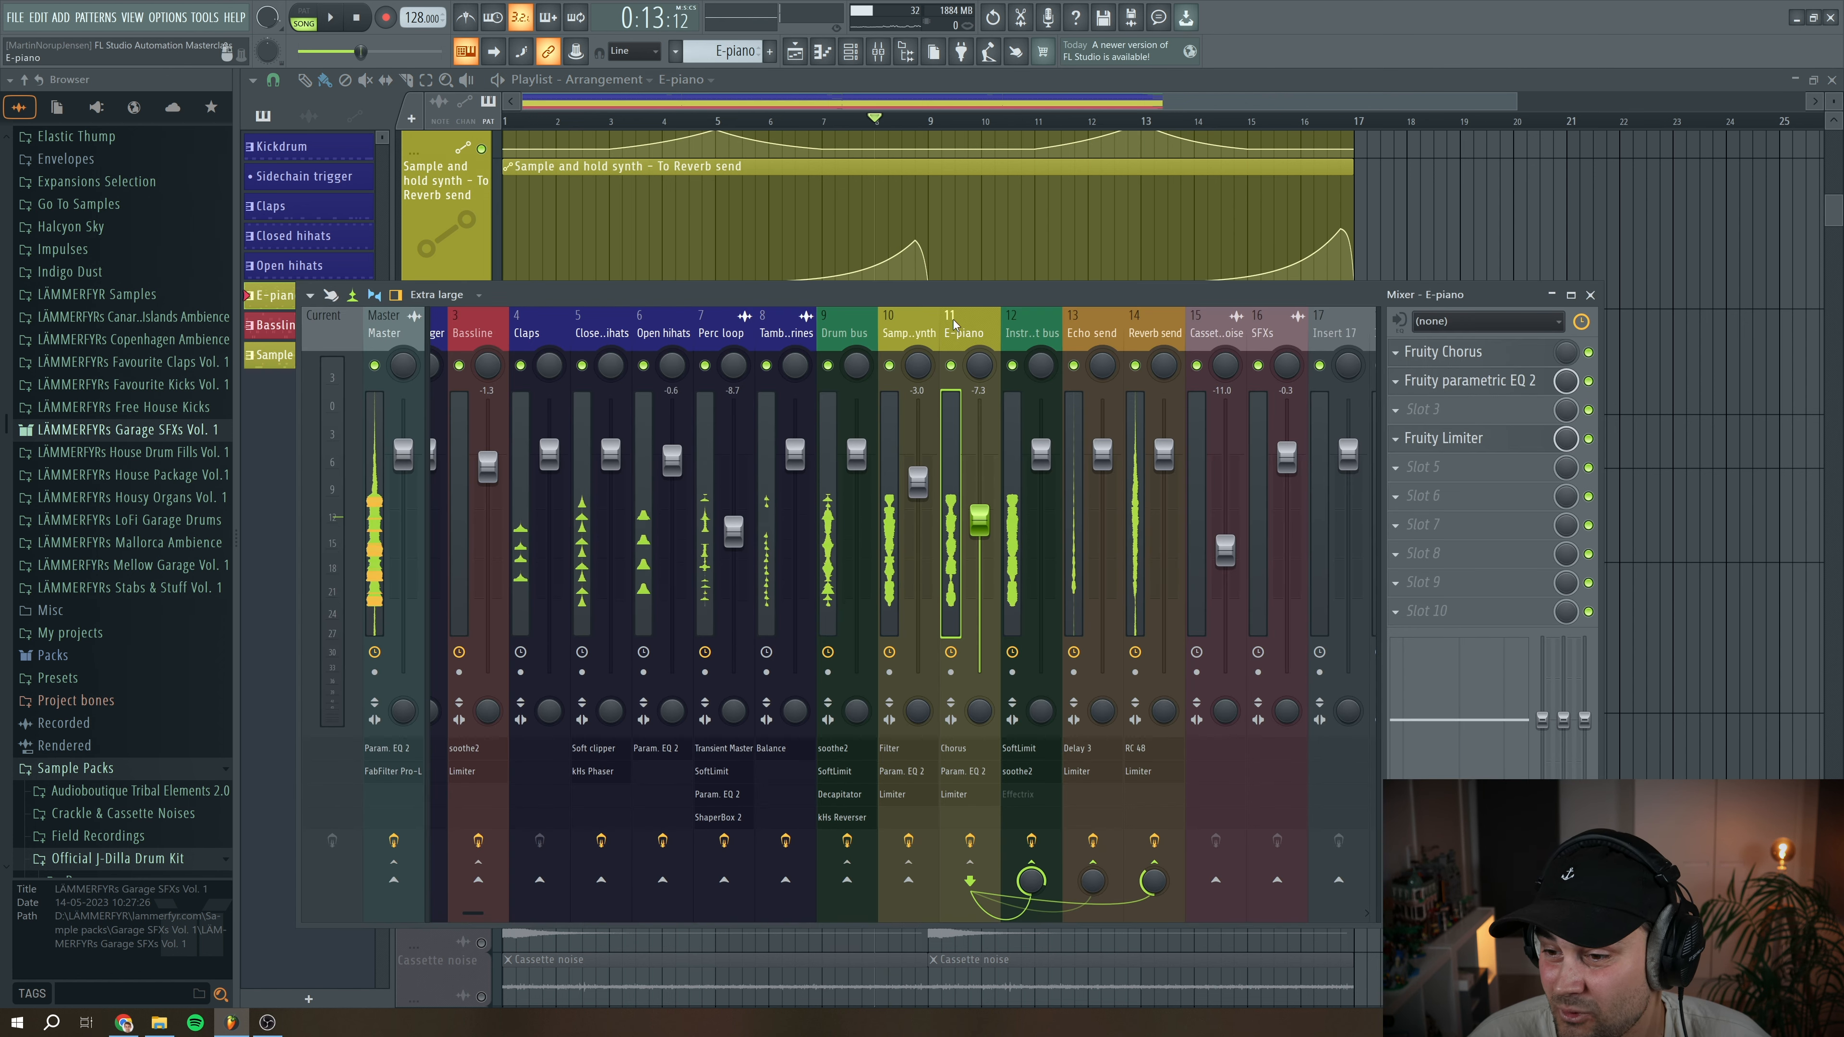
click(1452, 353)
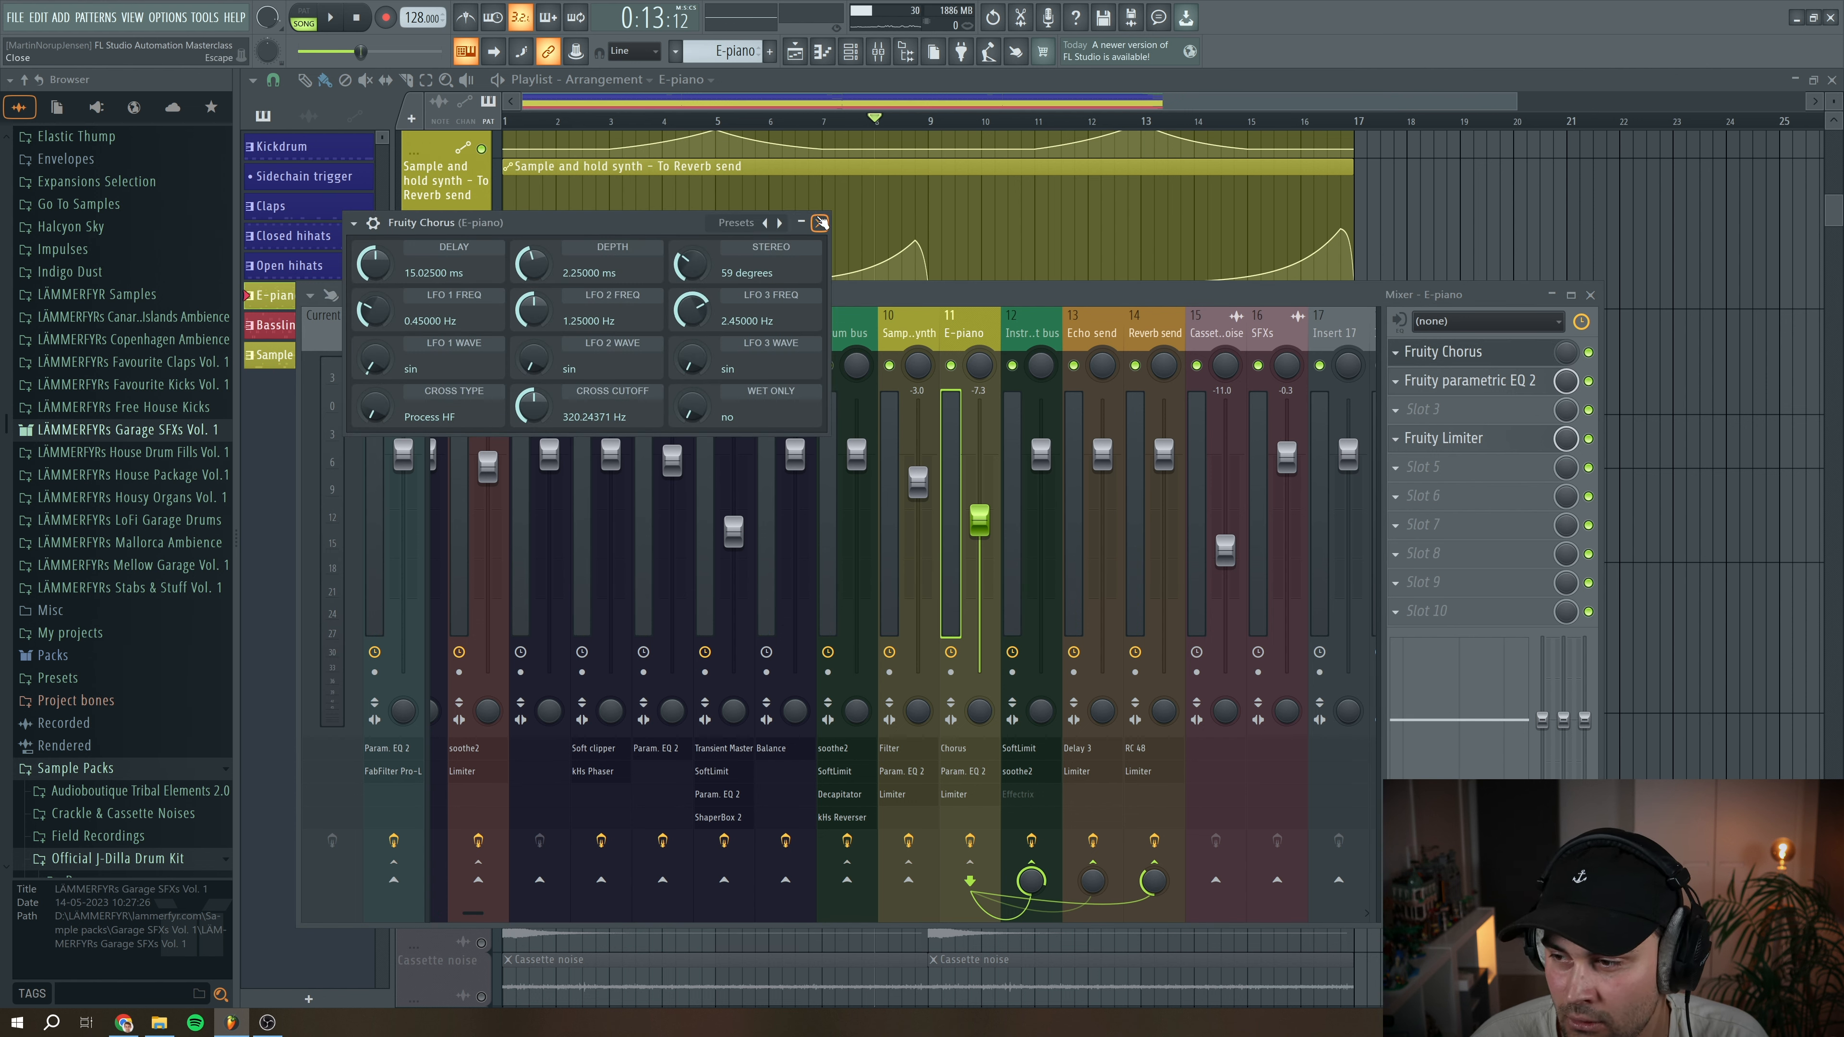
click(821, 223)
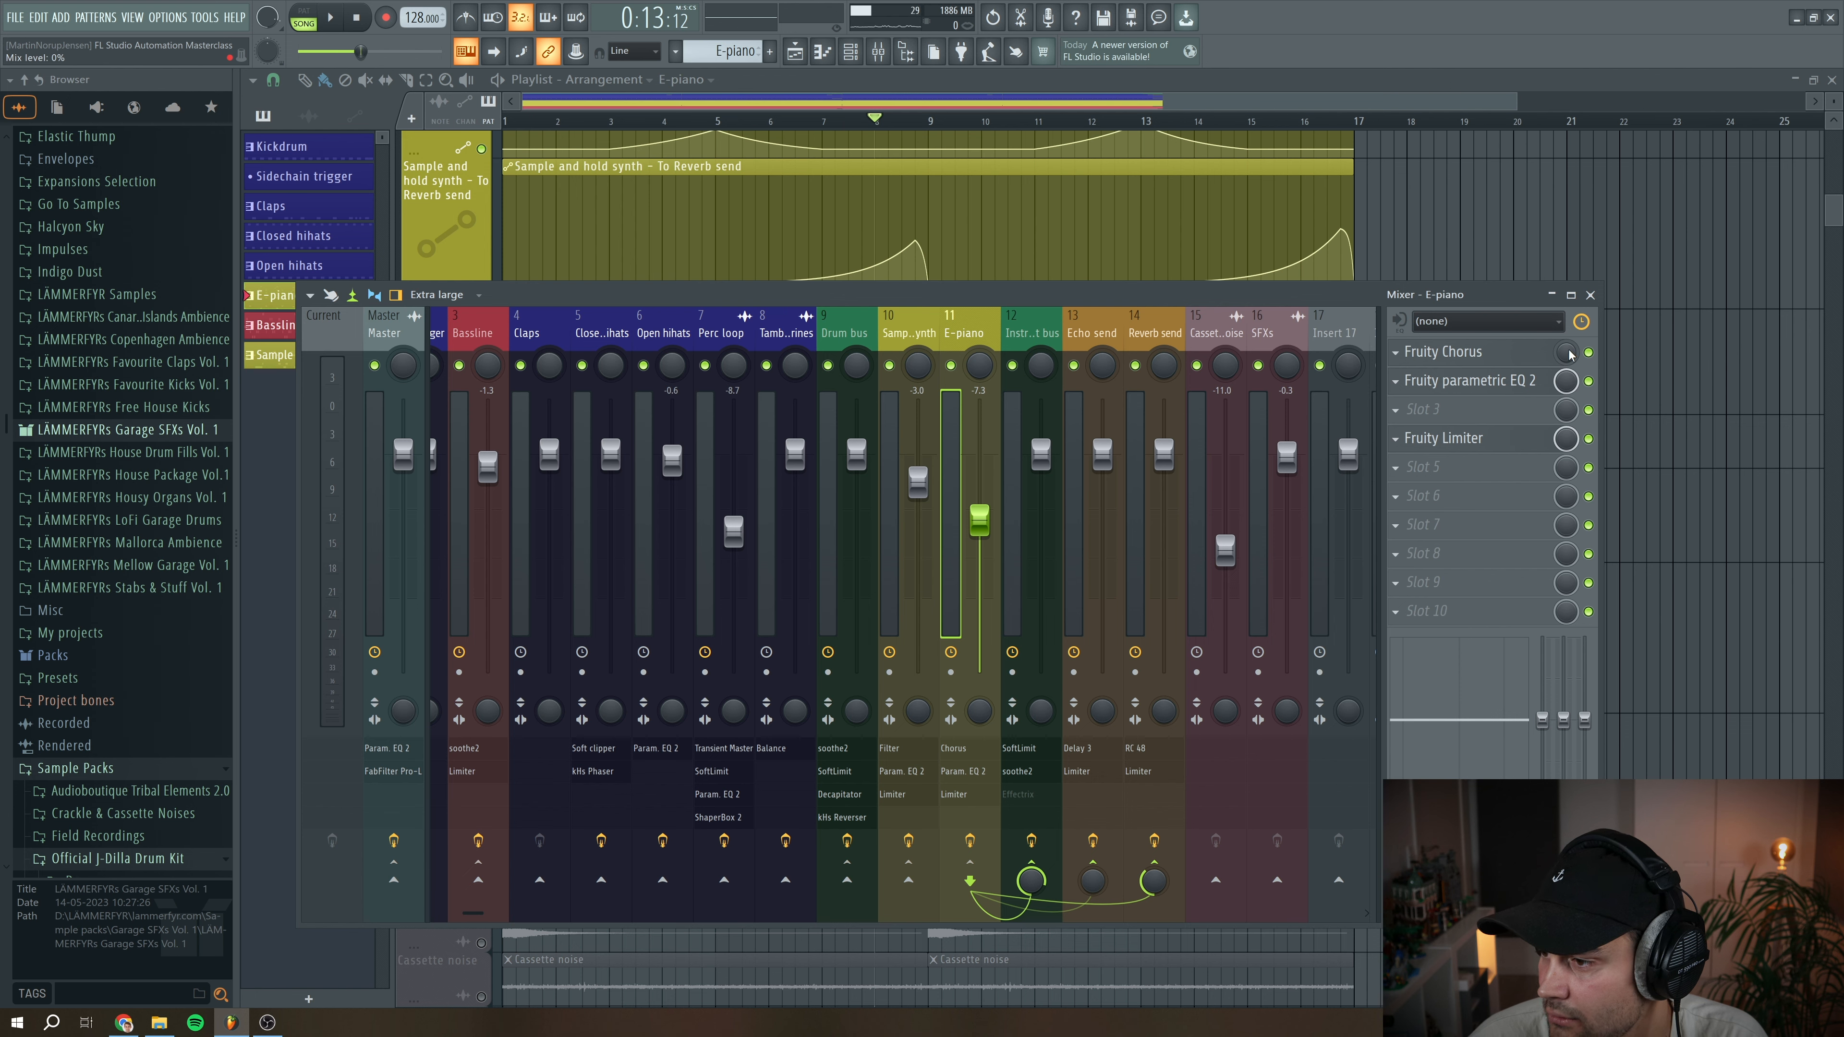
key(F9)
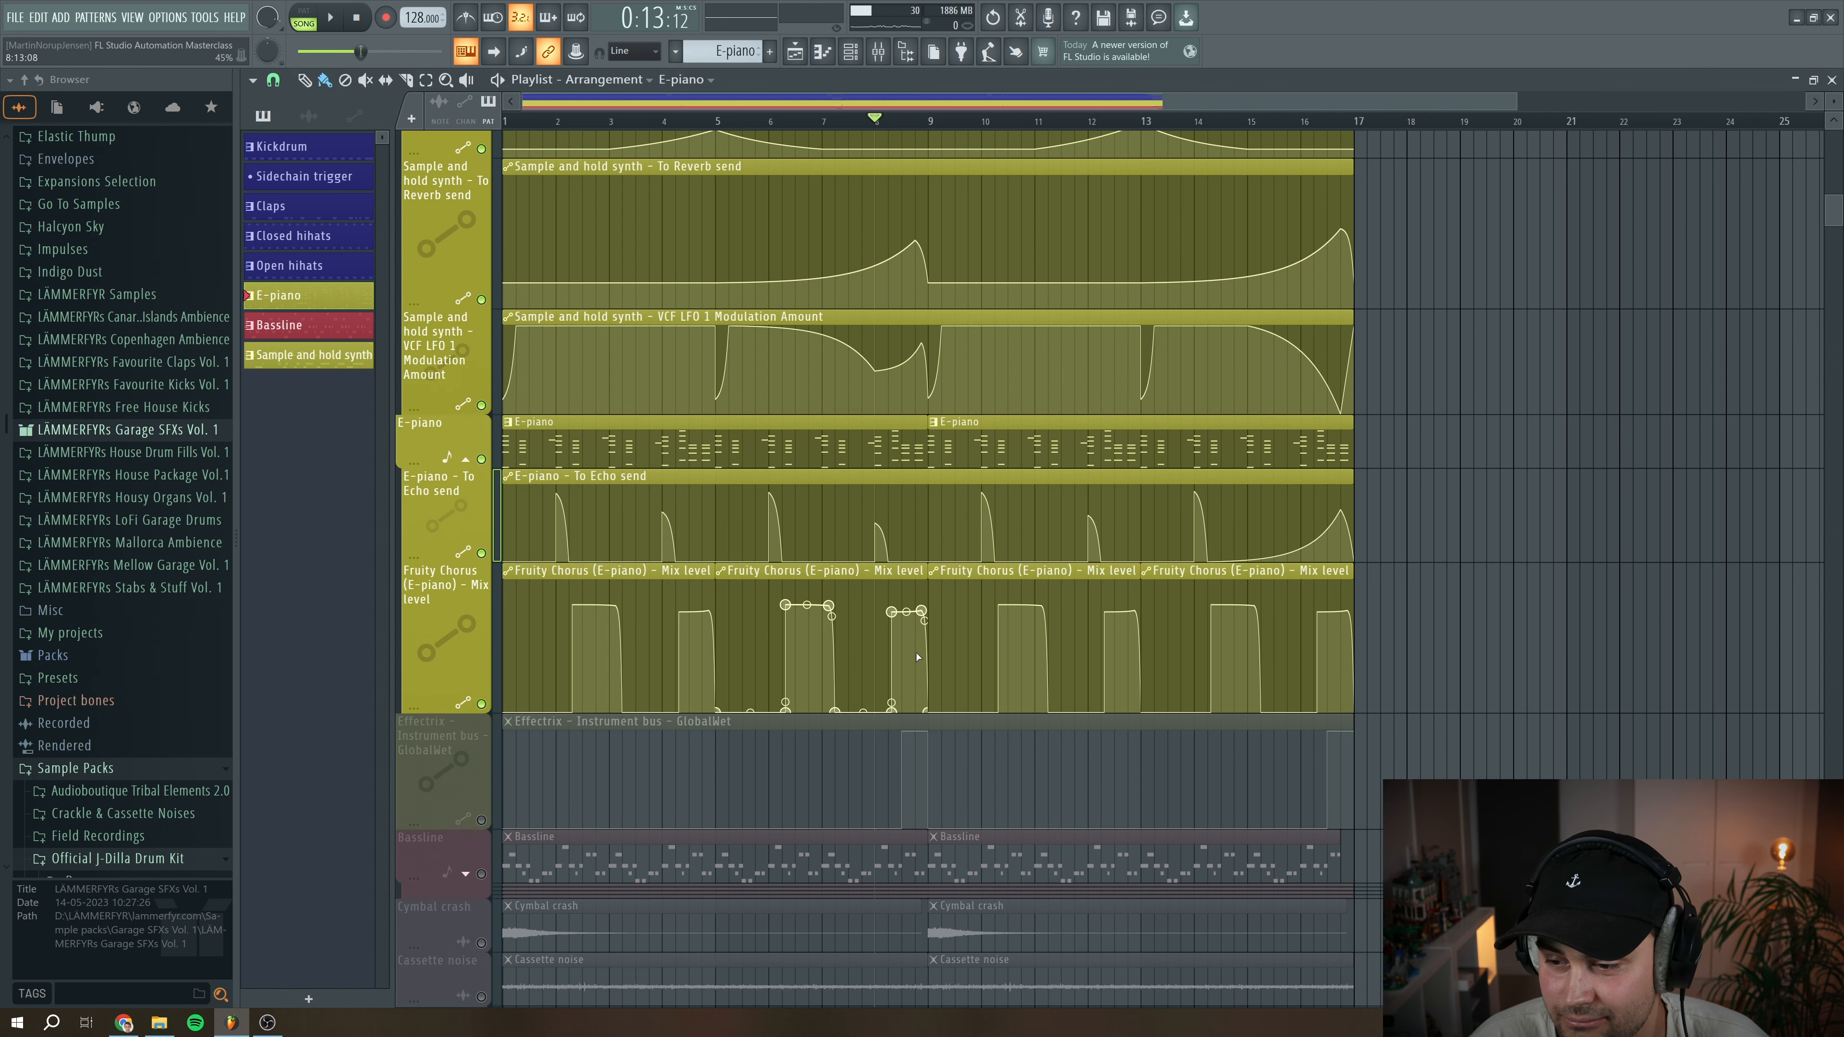
Unmute the Instrument bus's Effectrix GlobalWet automation and enable the Effectrix effect on the Instrument bus mixer track
scroll(916, 657, down, 2)
click(481, 712)
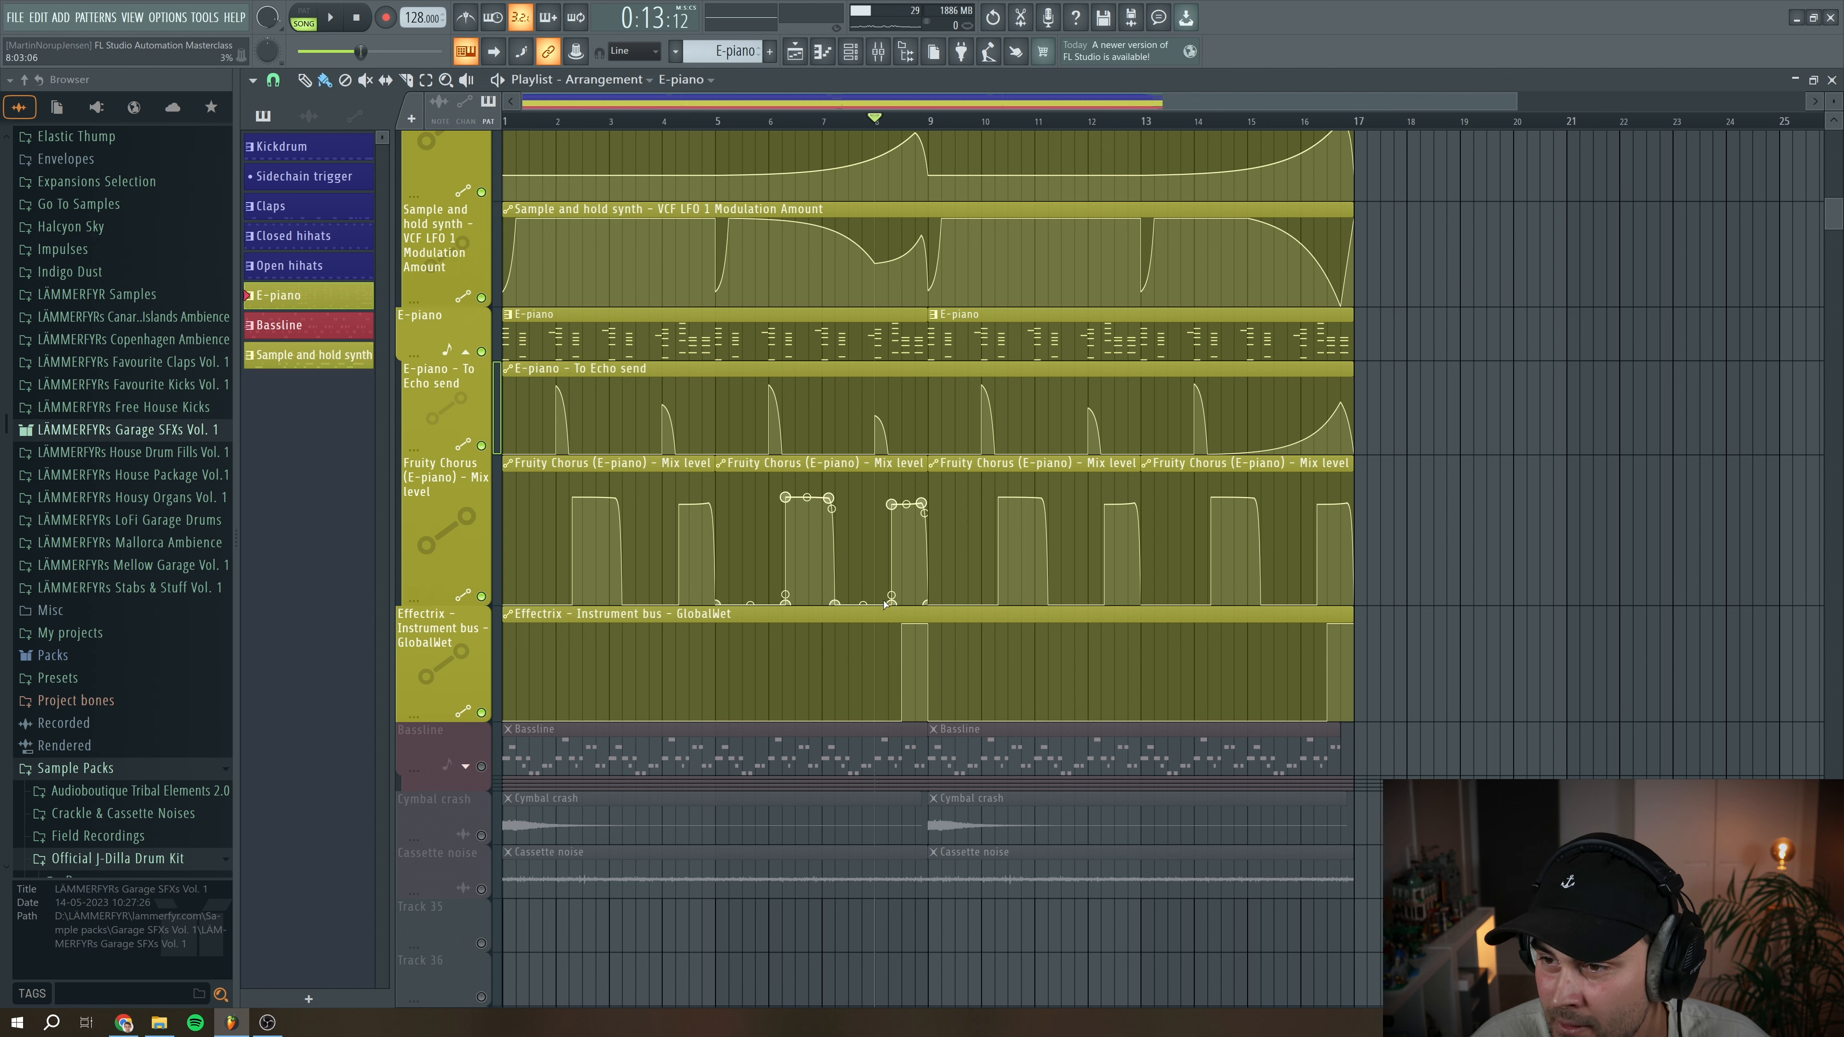
key(F9)
click(1031, 336)
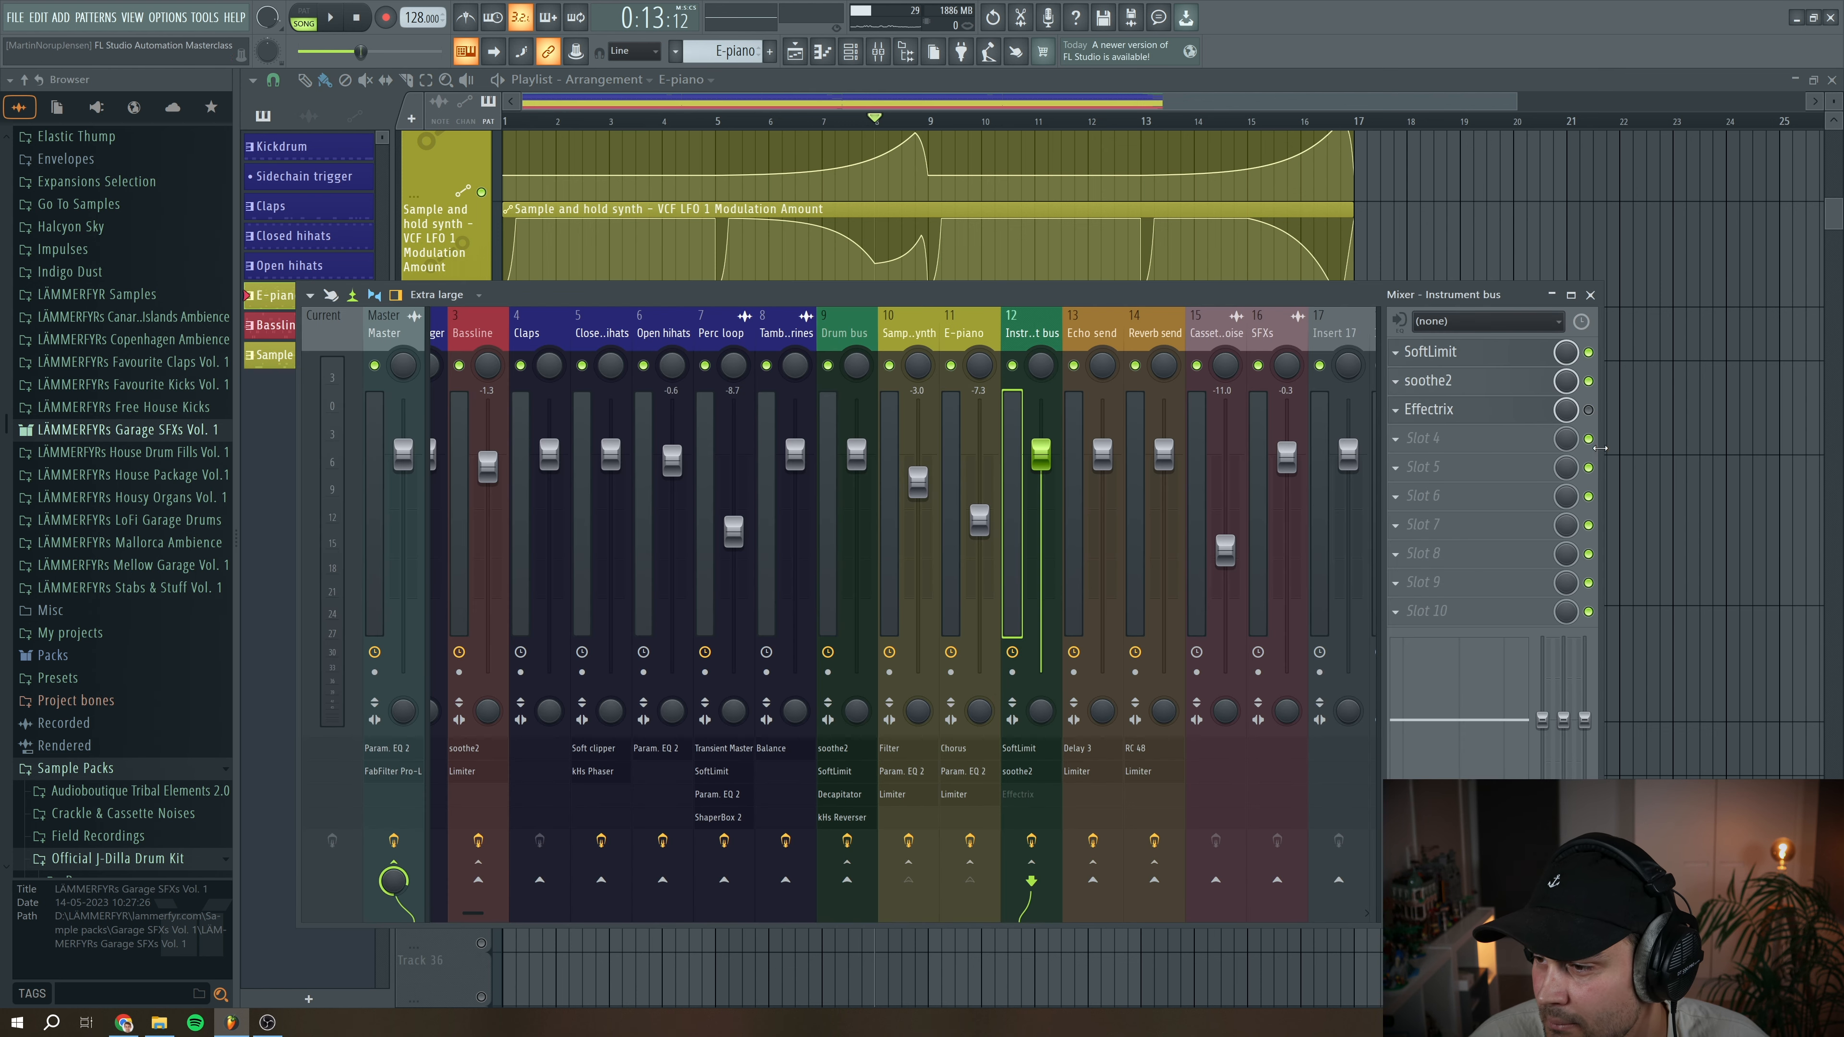
click(1588, 410)
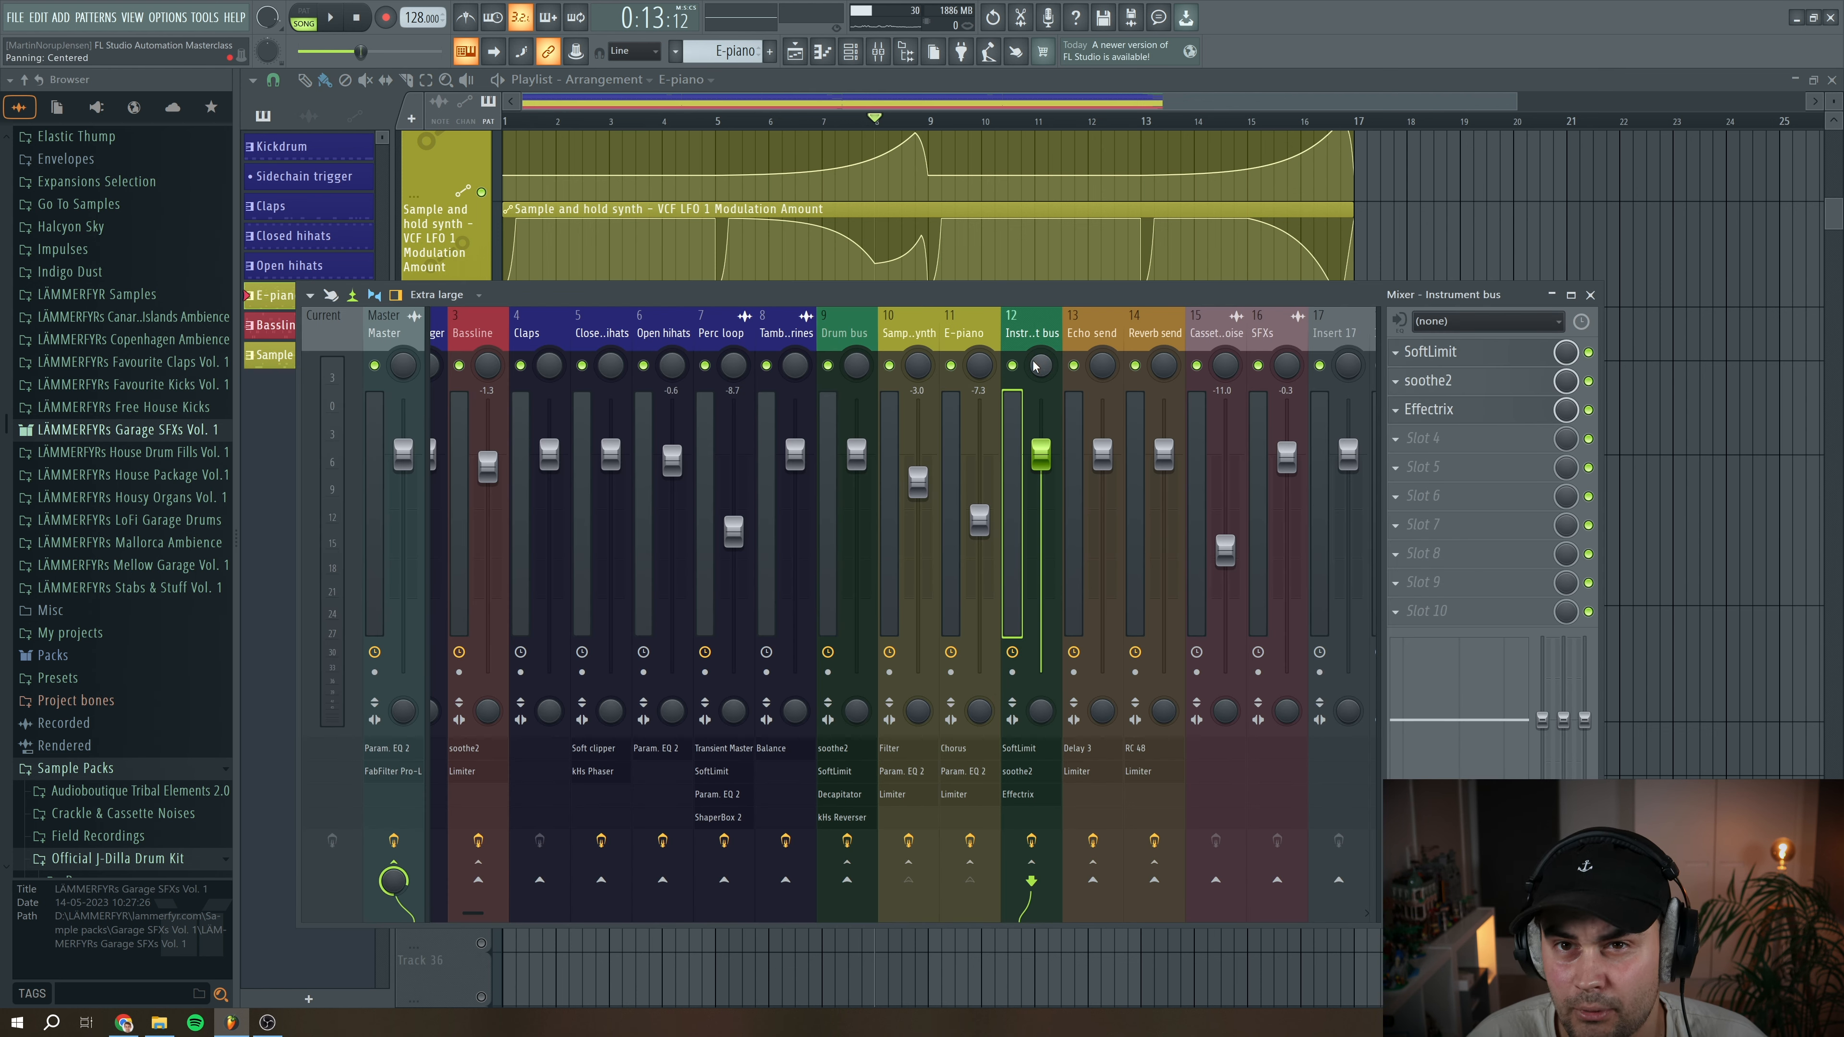
View the Effectrix plugin on the Instrument bus mixer track, with the mixer closed, and close the plugin
click(916, 334)
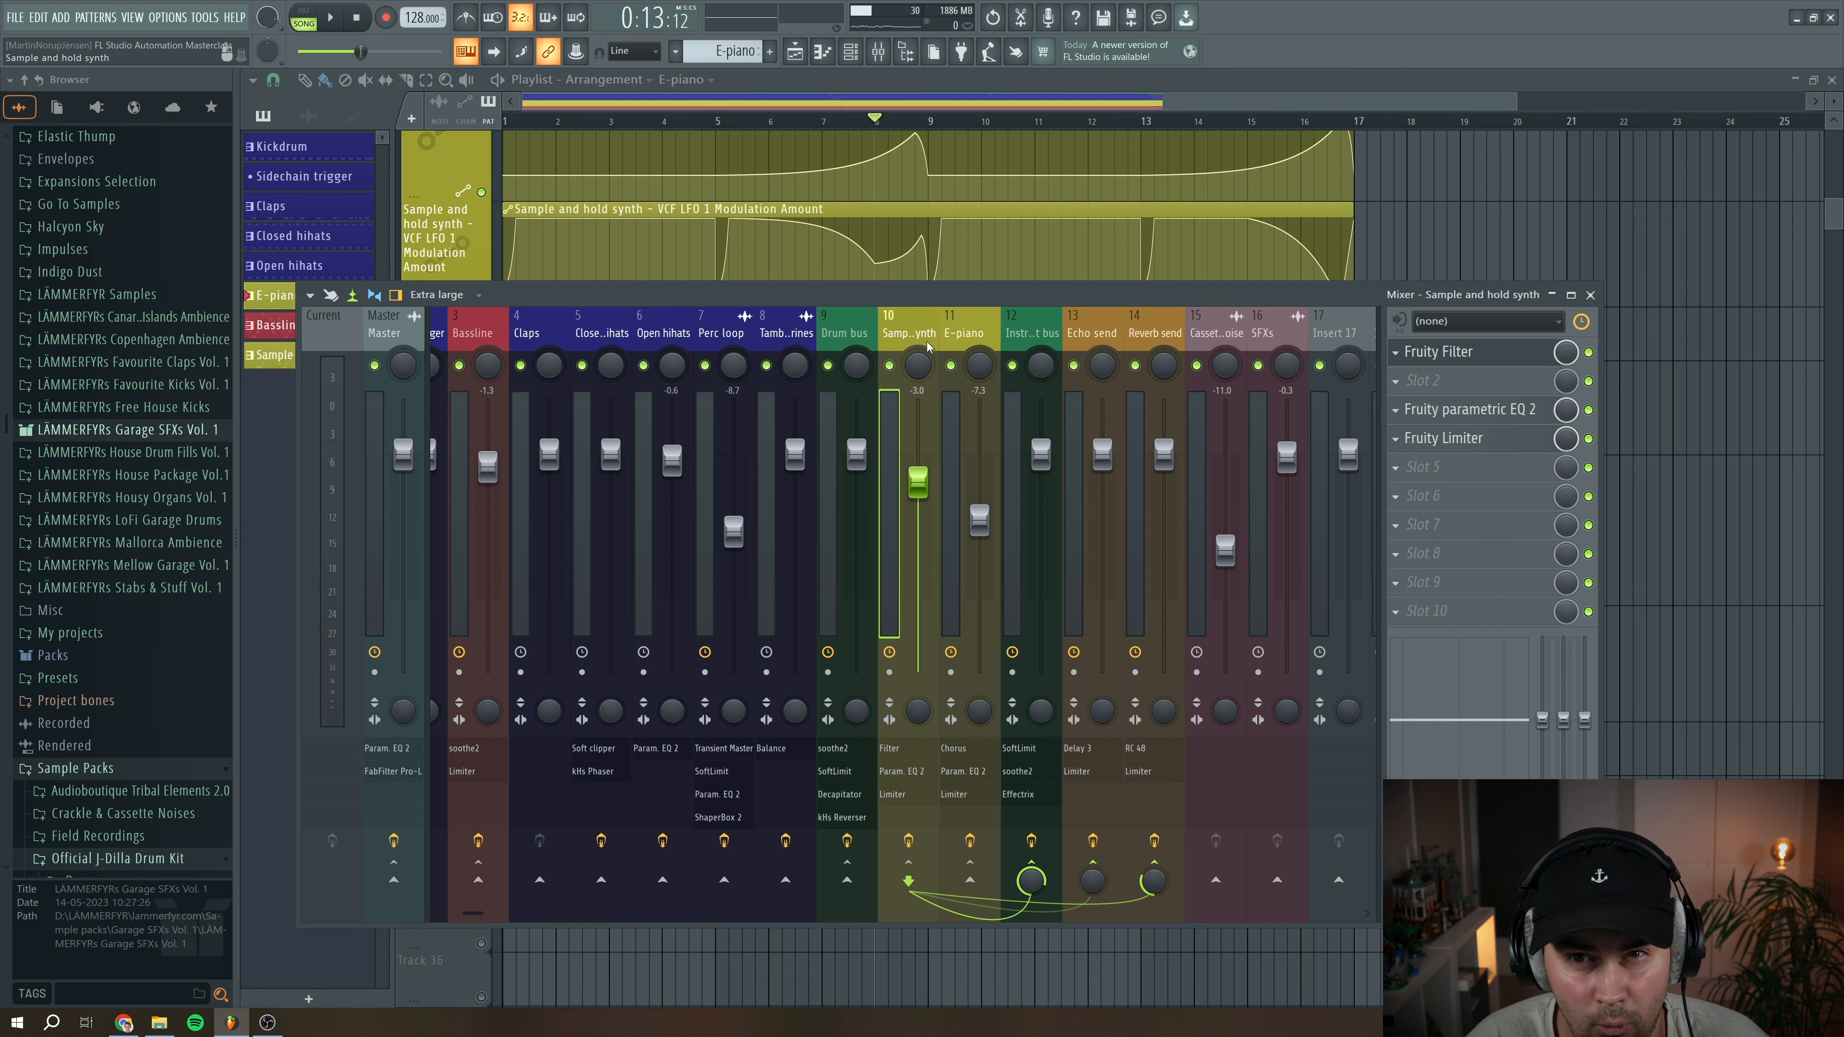
click(1030, 336)
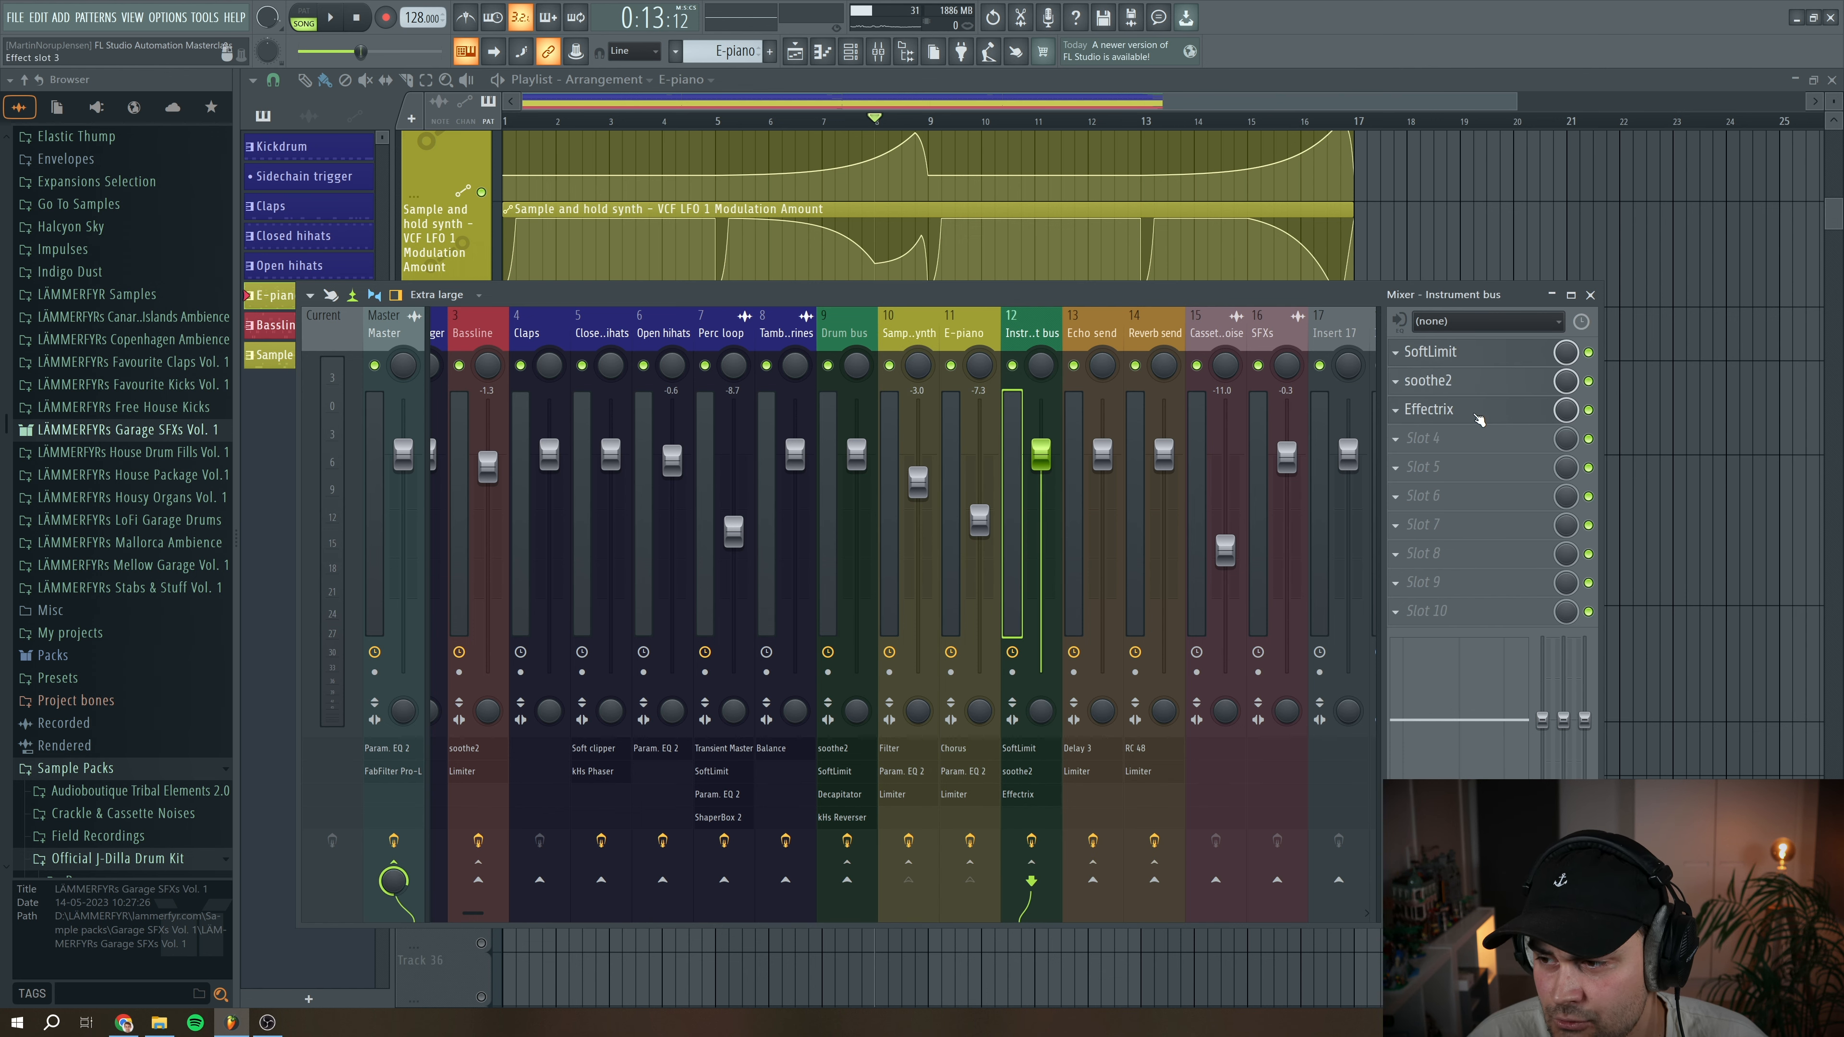
click(1480, 419)
drag(443, 124, 771, 245)
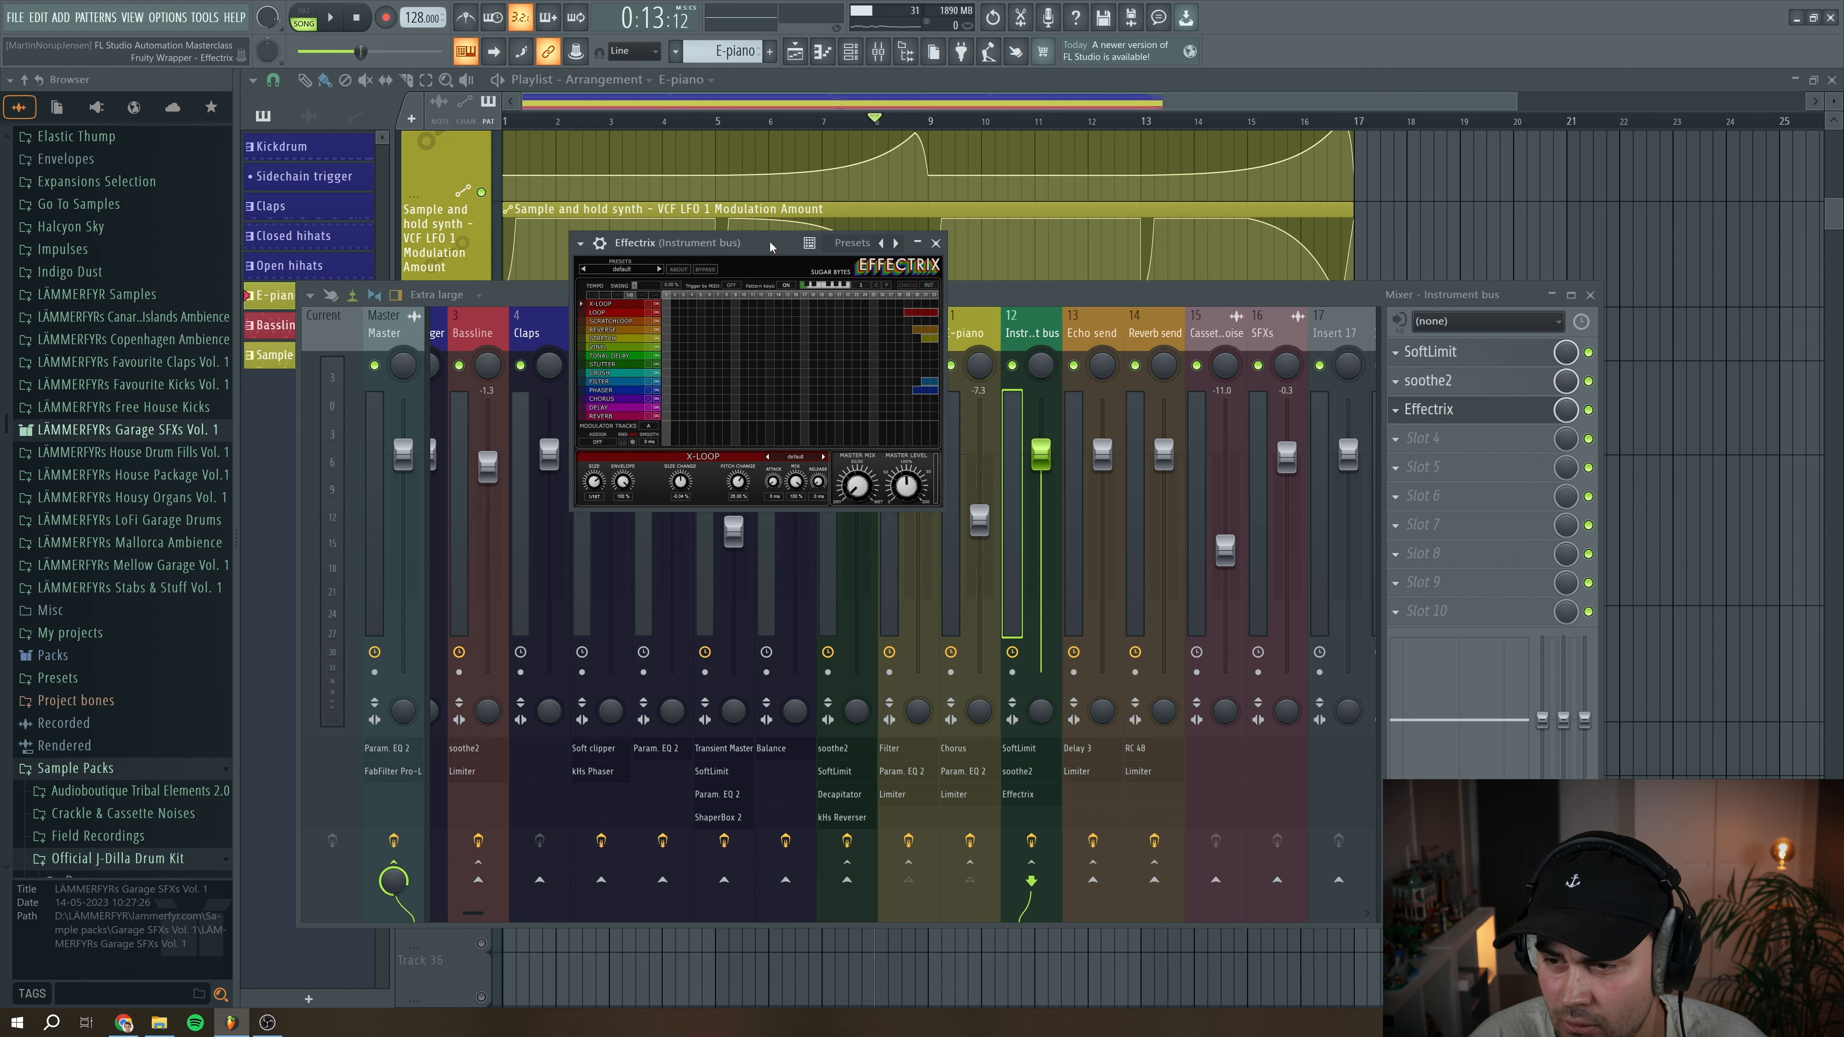
click(1590, 295)
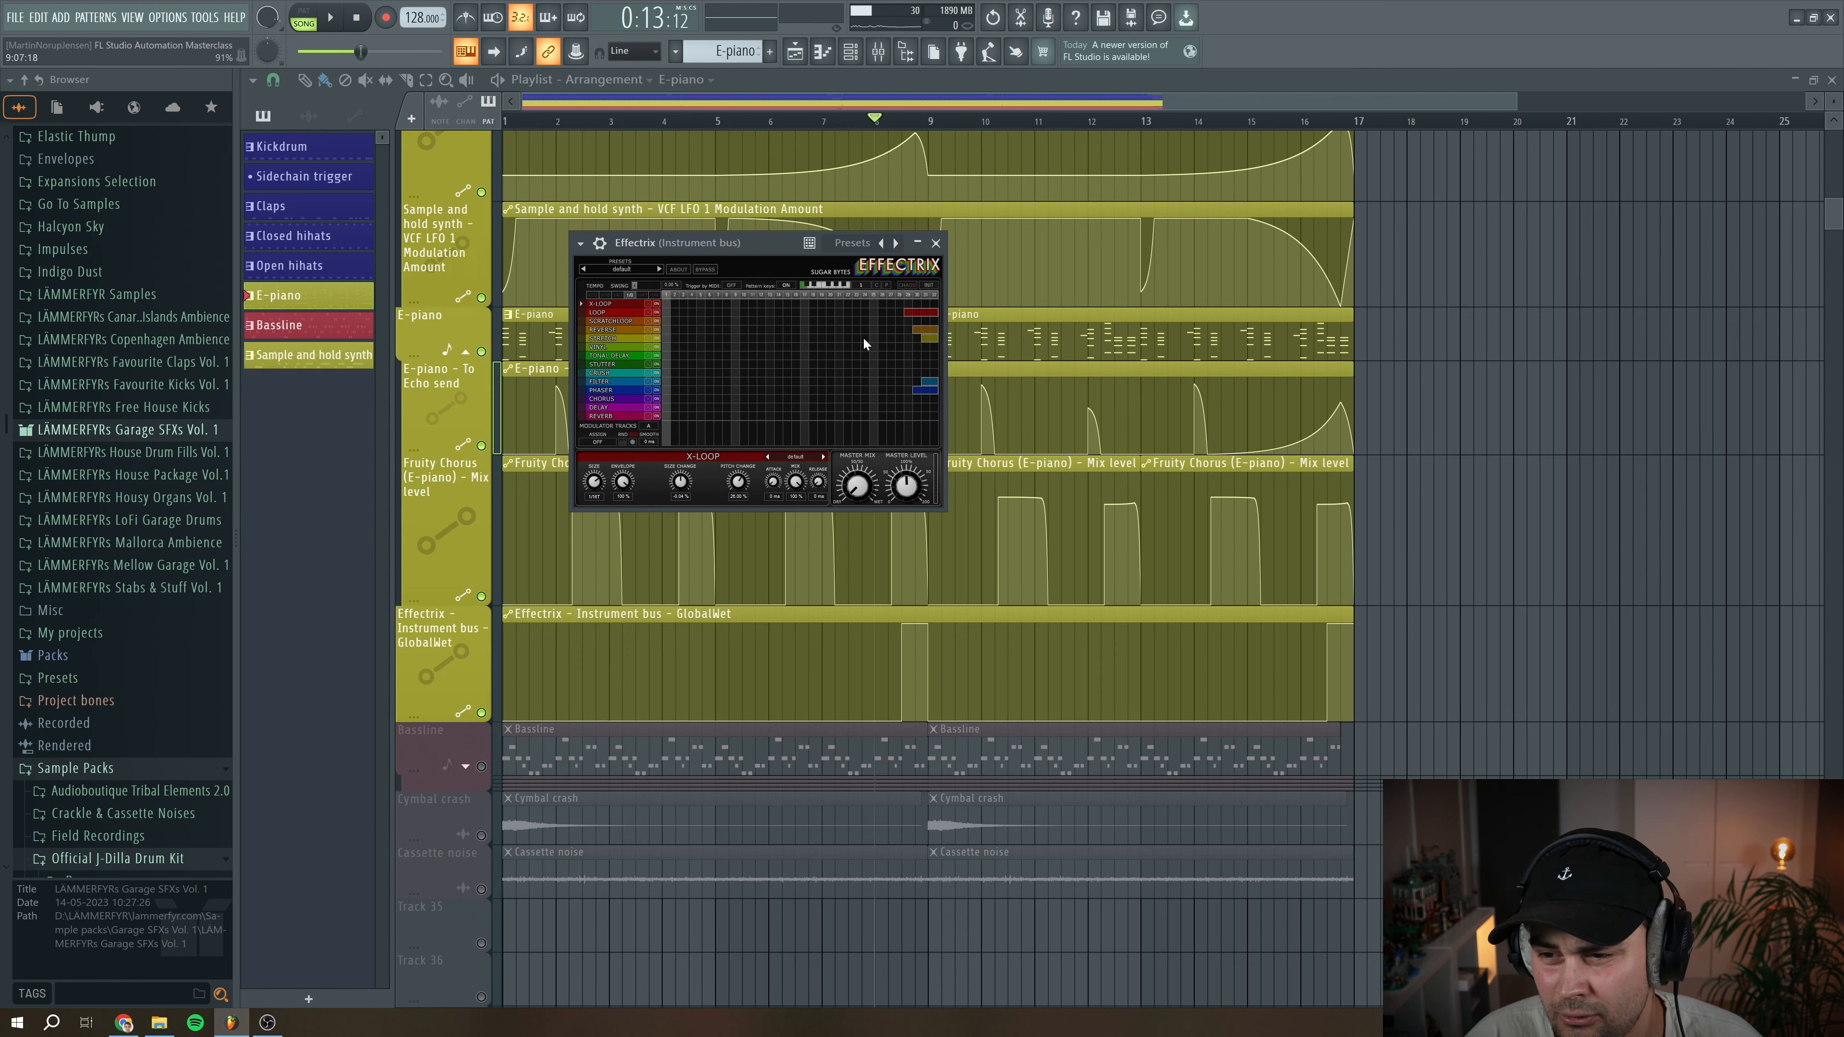
drag(783, 239, 788, 259)
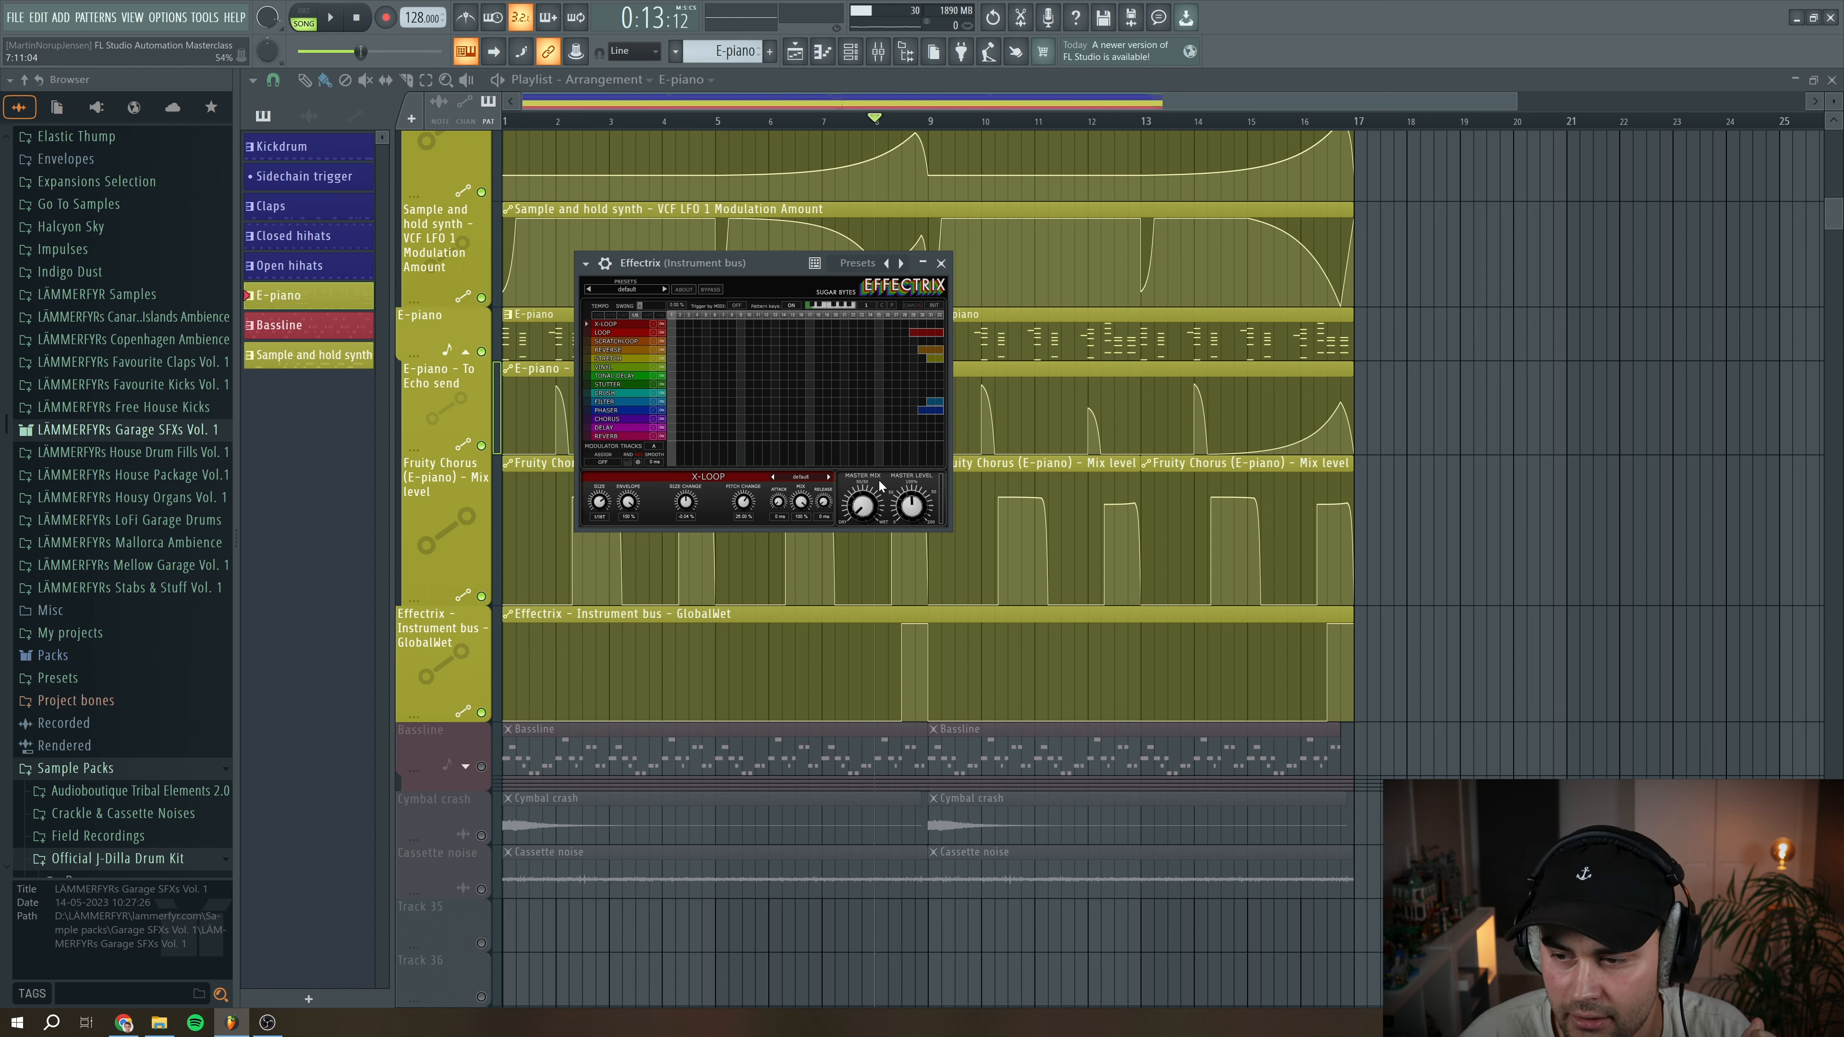
click(940, 263)
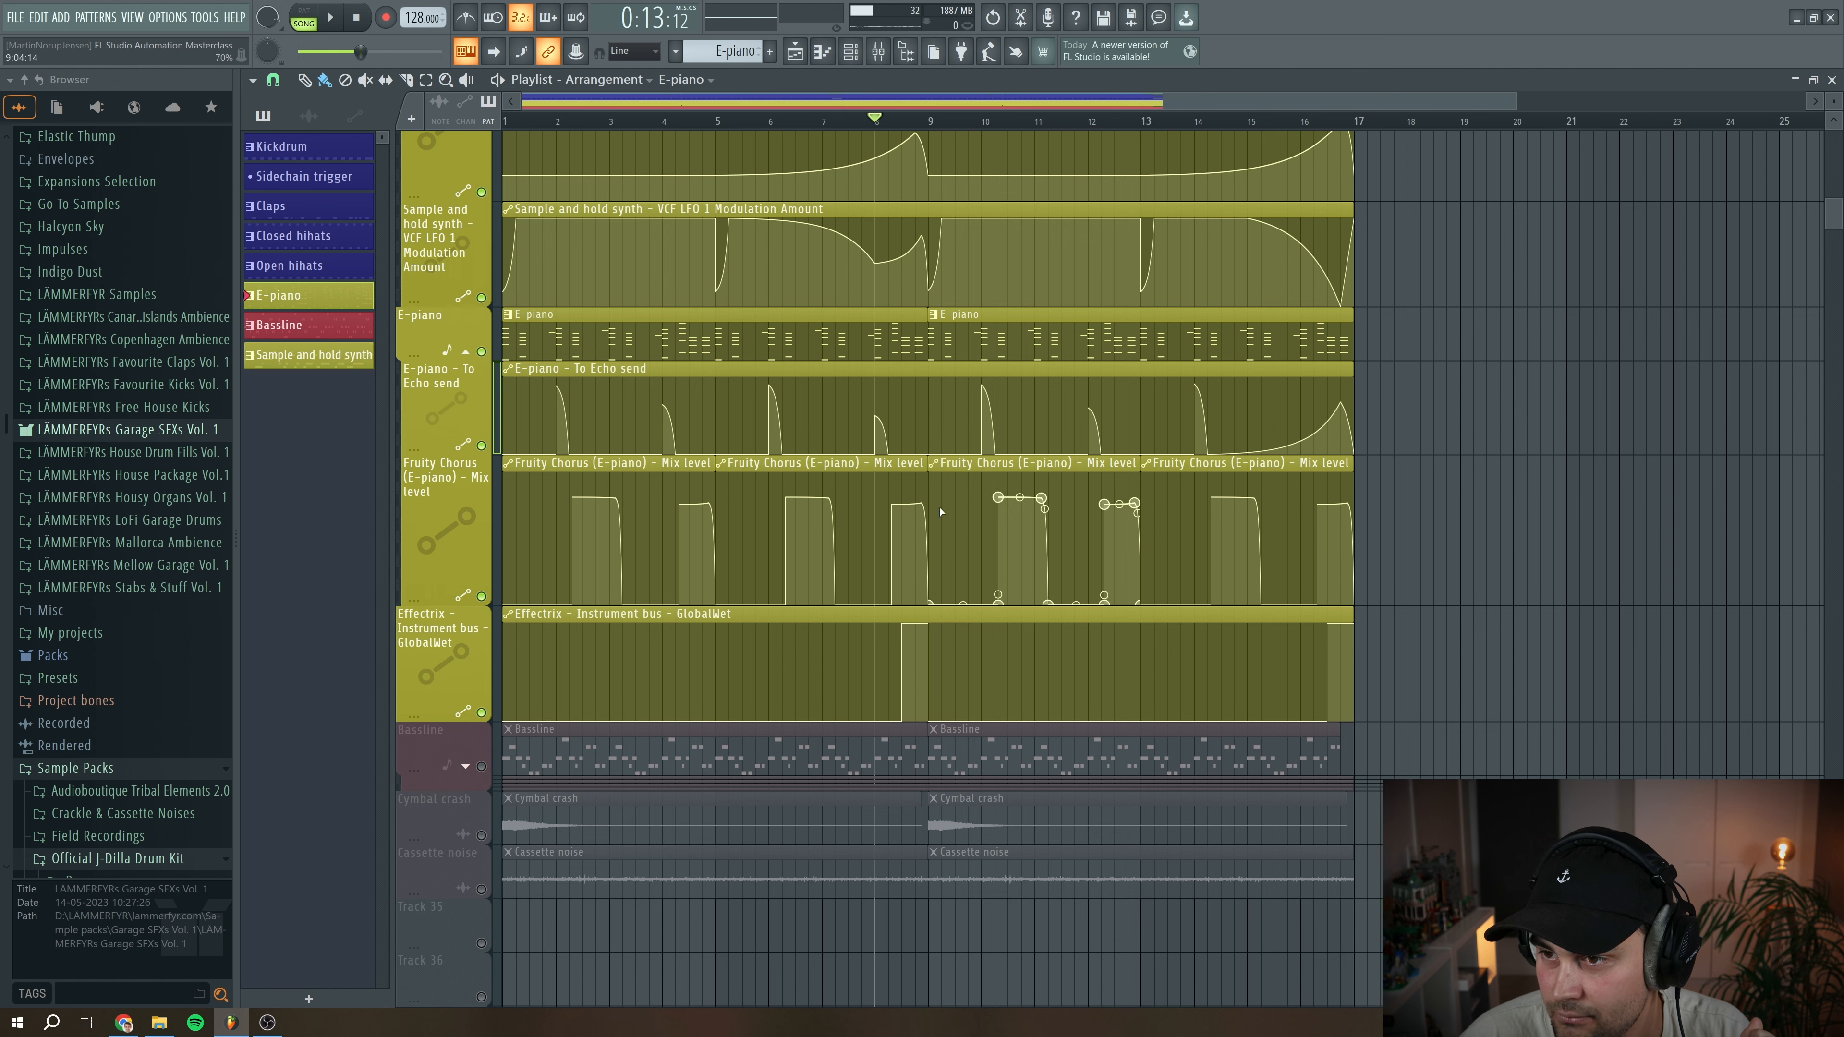
Reopen Effectrix from the Instrument bus mixer track and place its window above the GlobalWet automation clip
key(F9)
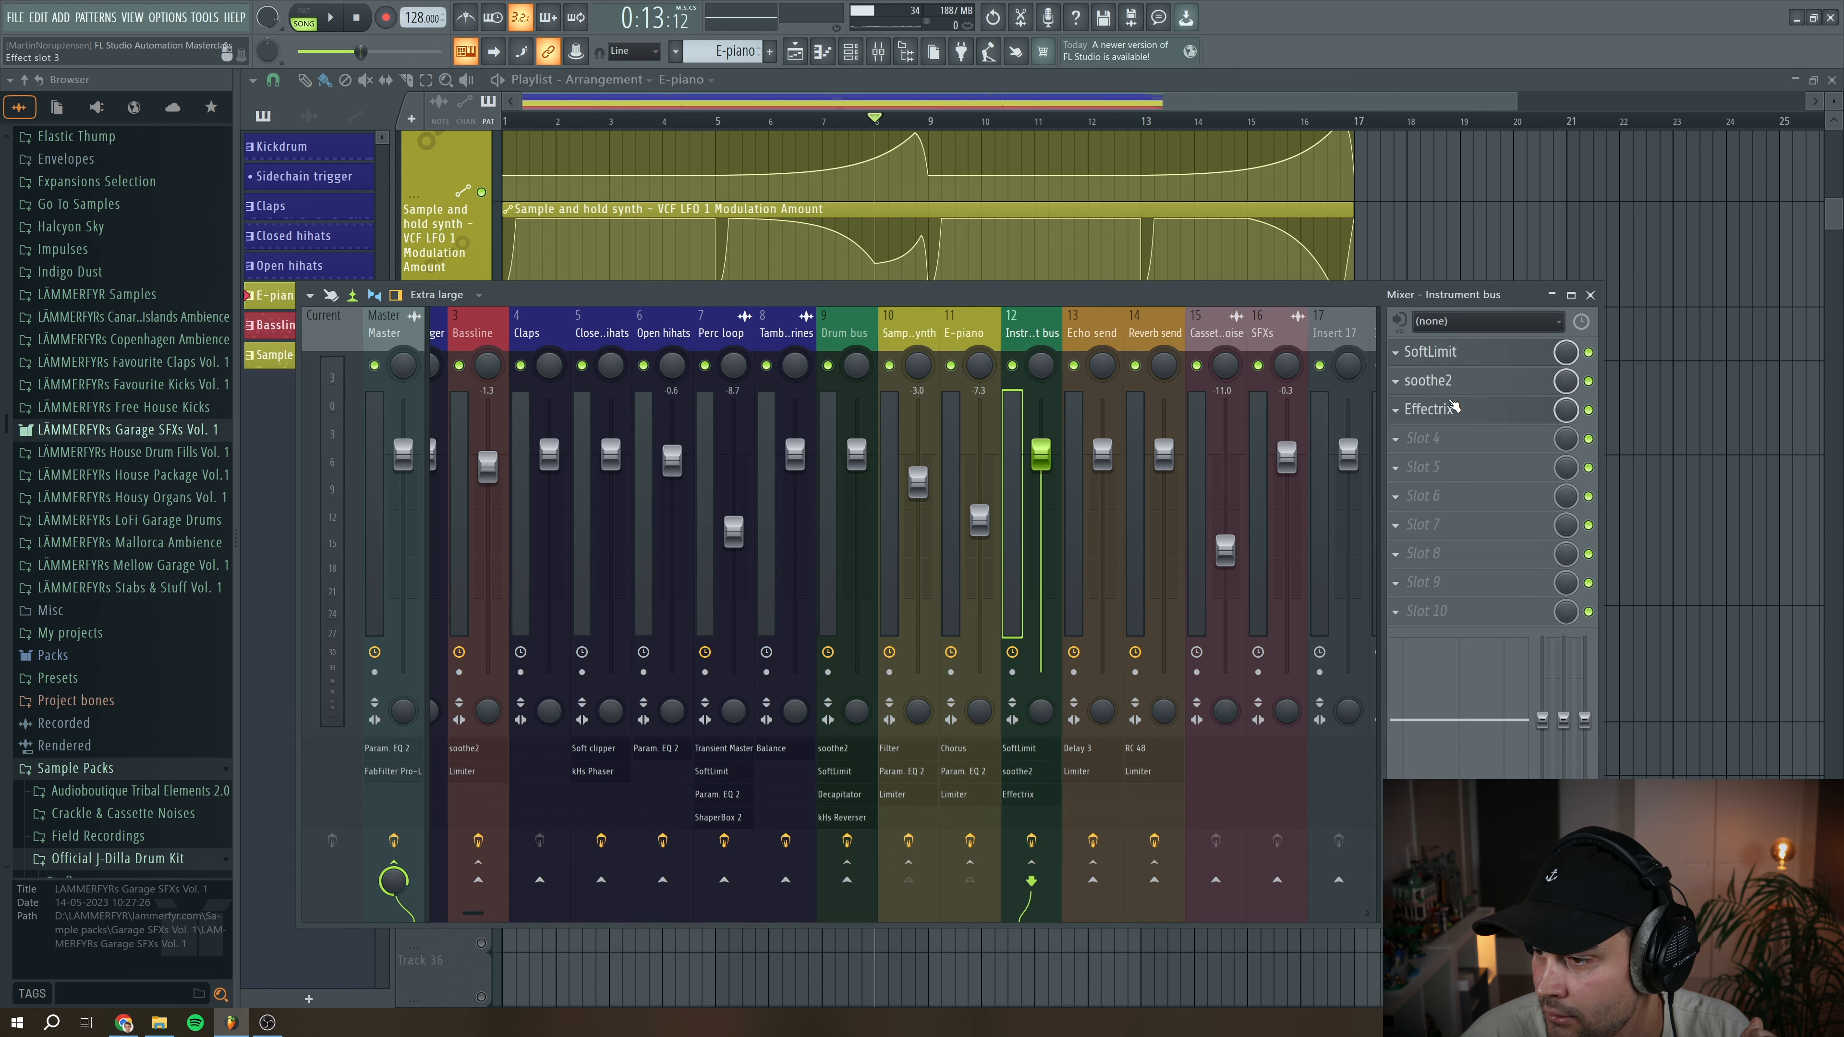
click(1452, 409)
click(1590, 294)
drag(793, 268, 694, 239)
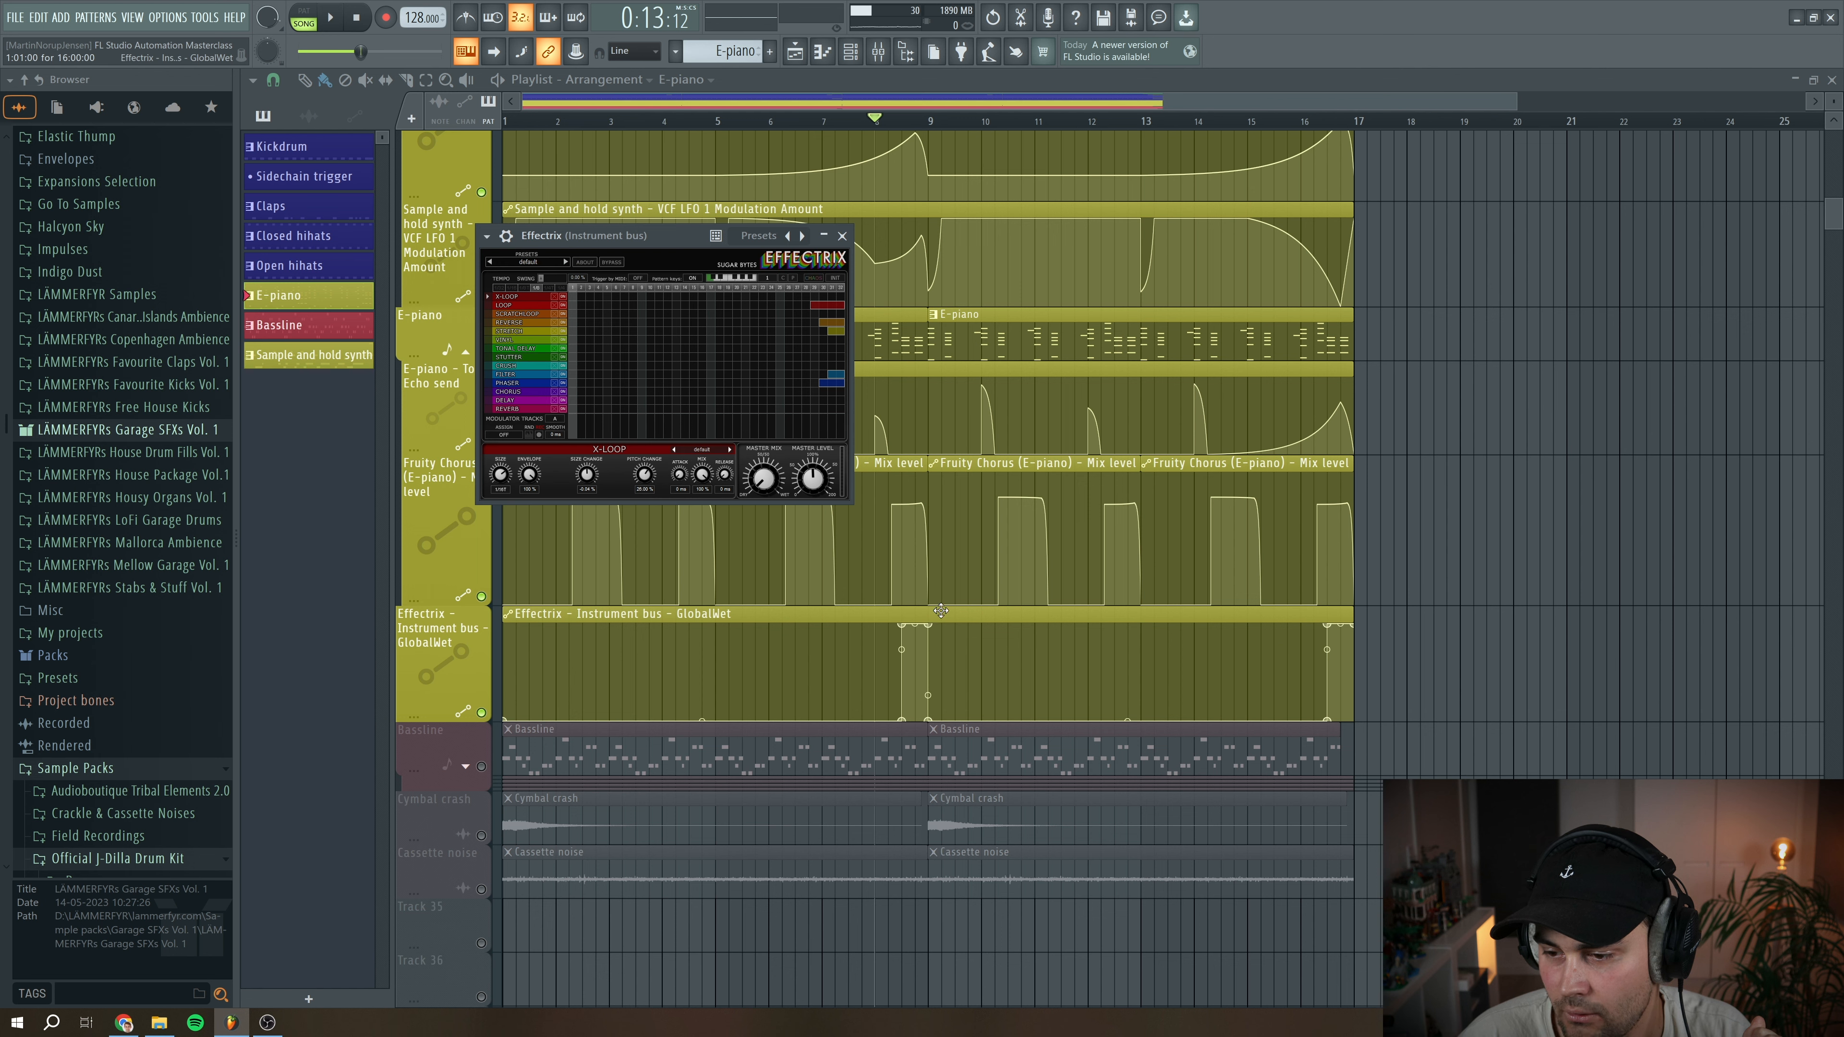
Audition the Effectrix GlobalWet automation around bars 8 to 9 twice while watching the plugin, and stop playback
key(space)
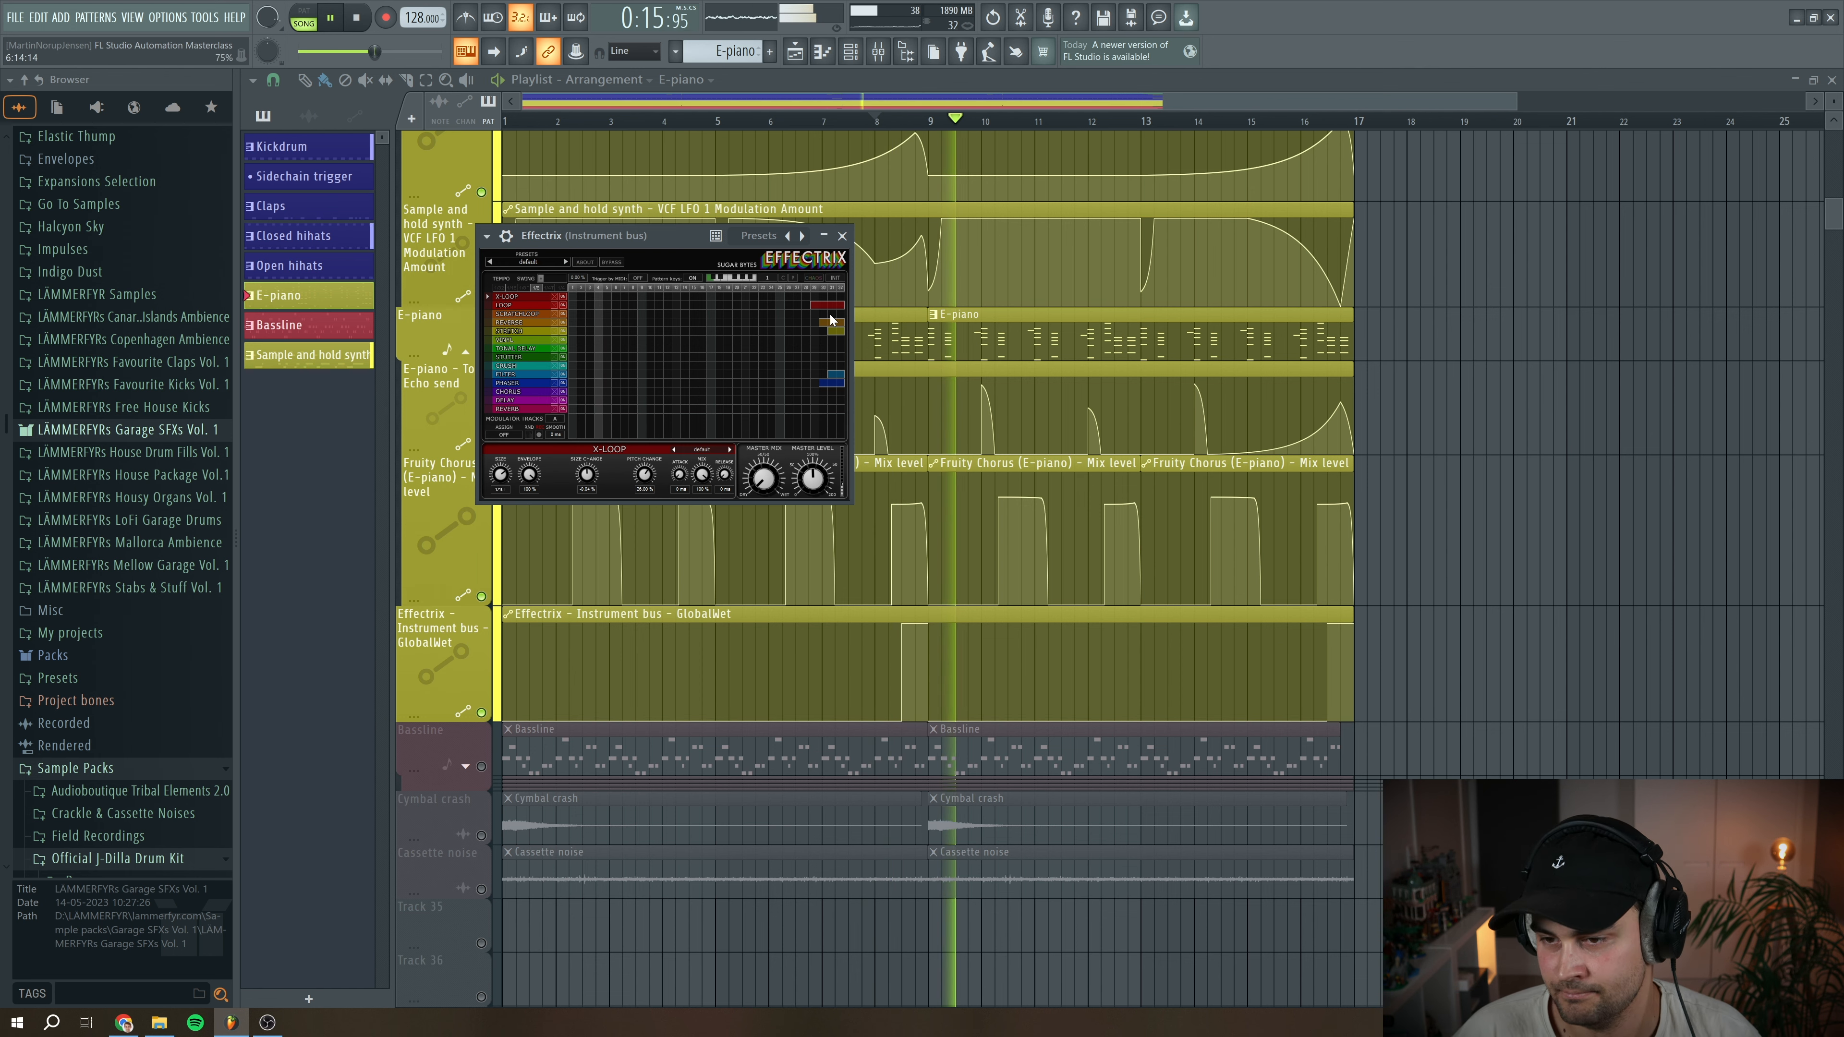
key(space)
click(328, 20)
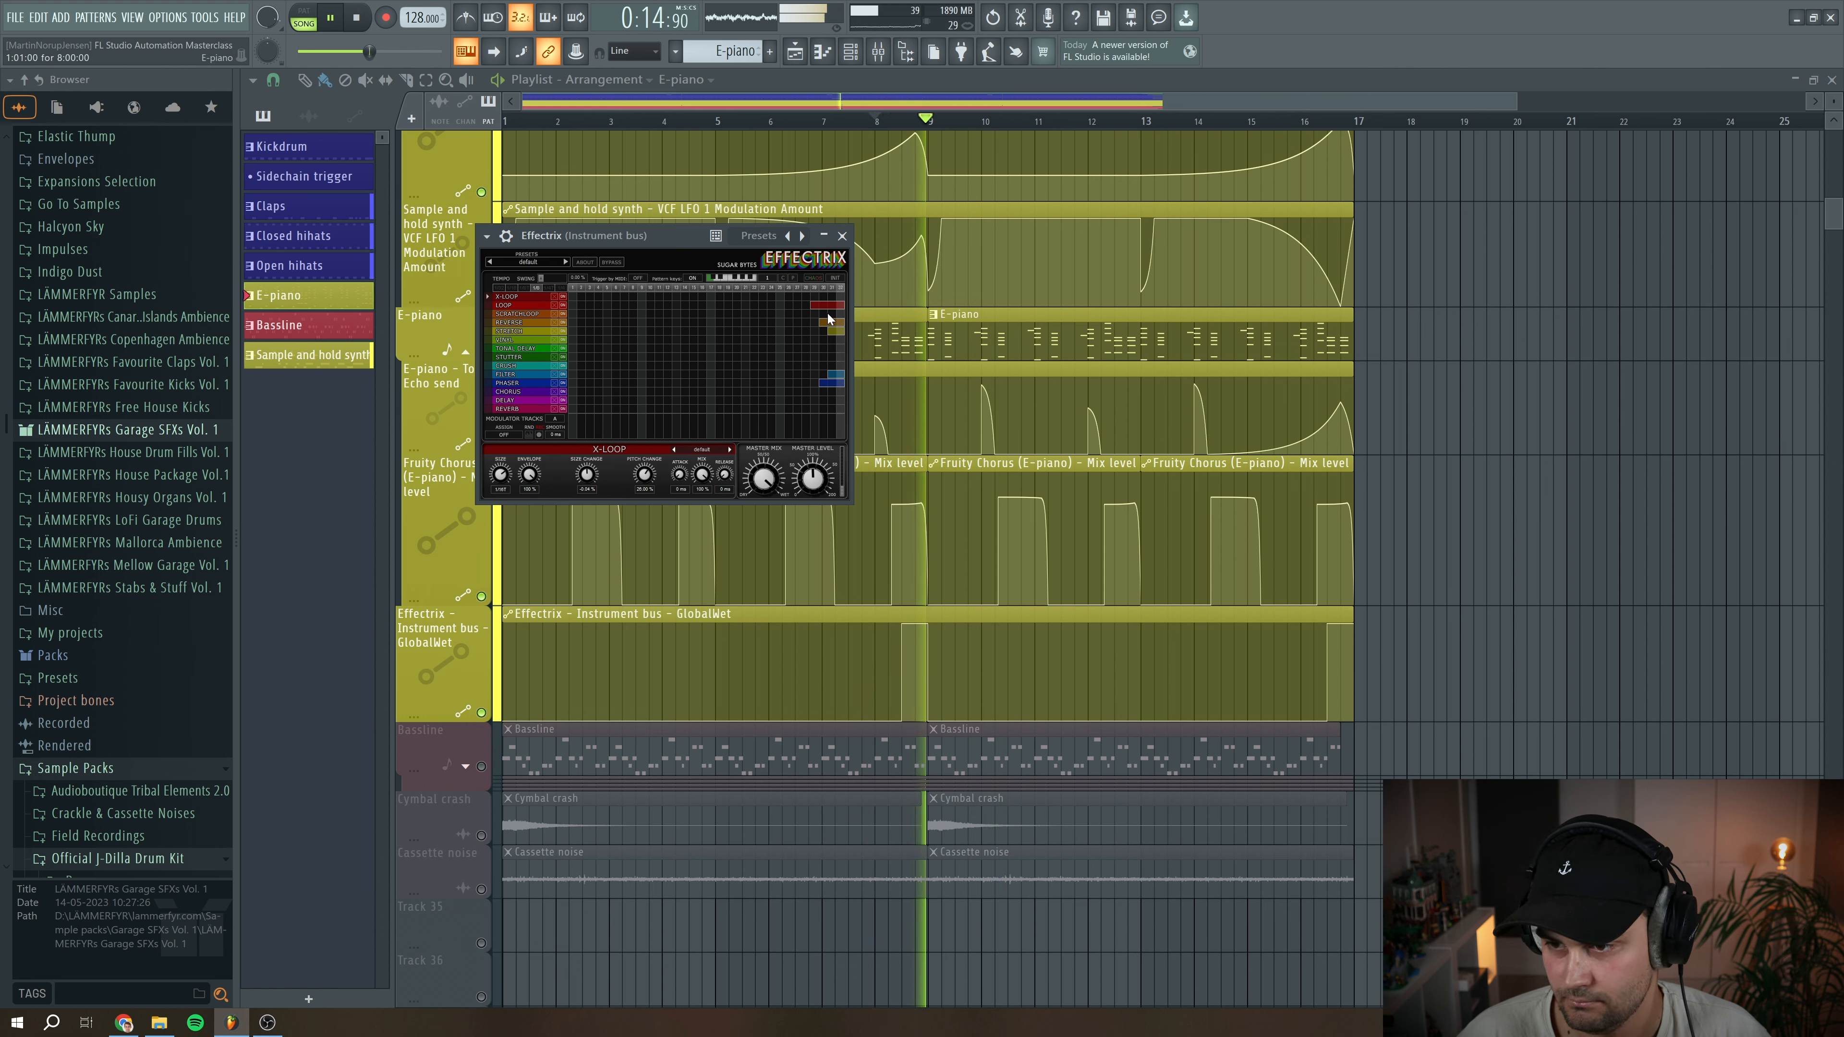
click(356, 17)
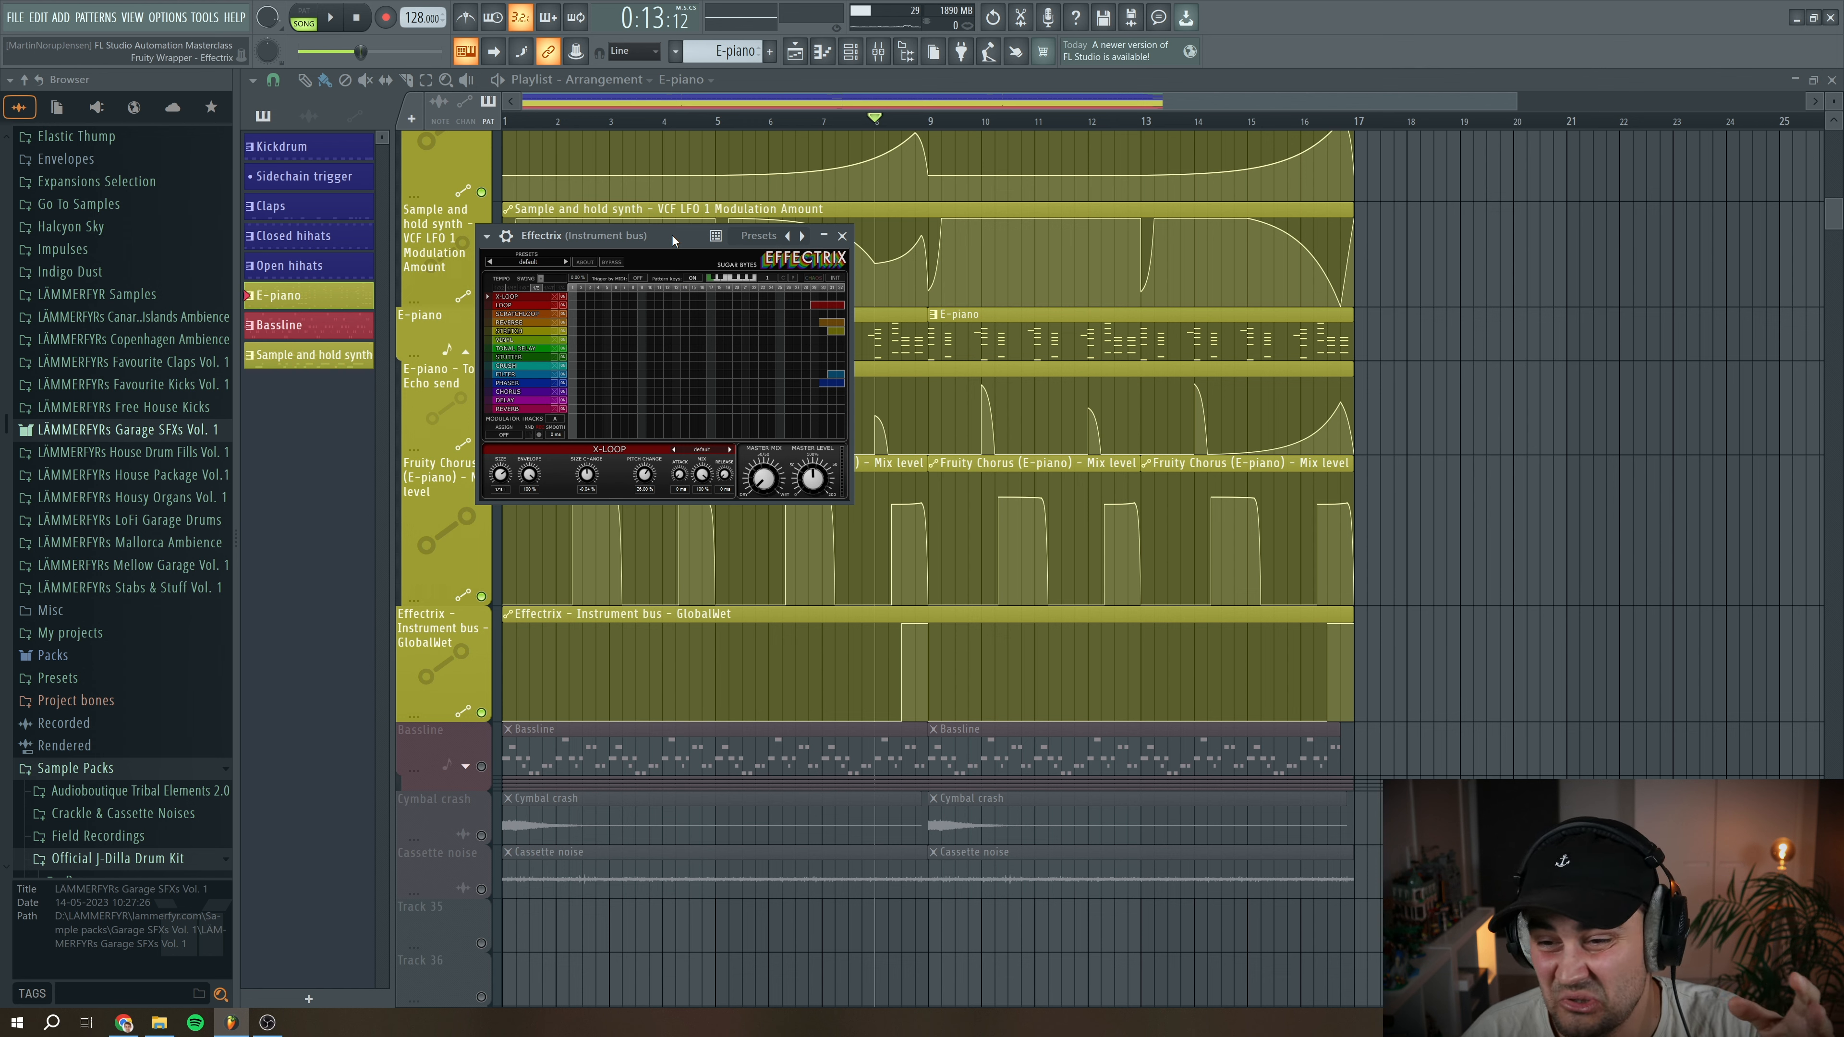
drag(682, 231, 692, 239)
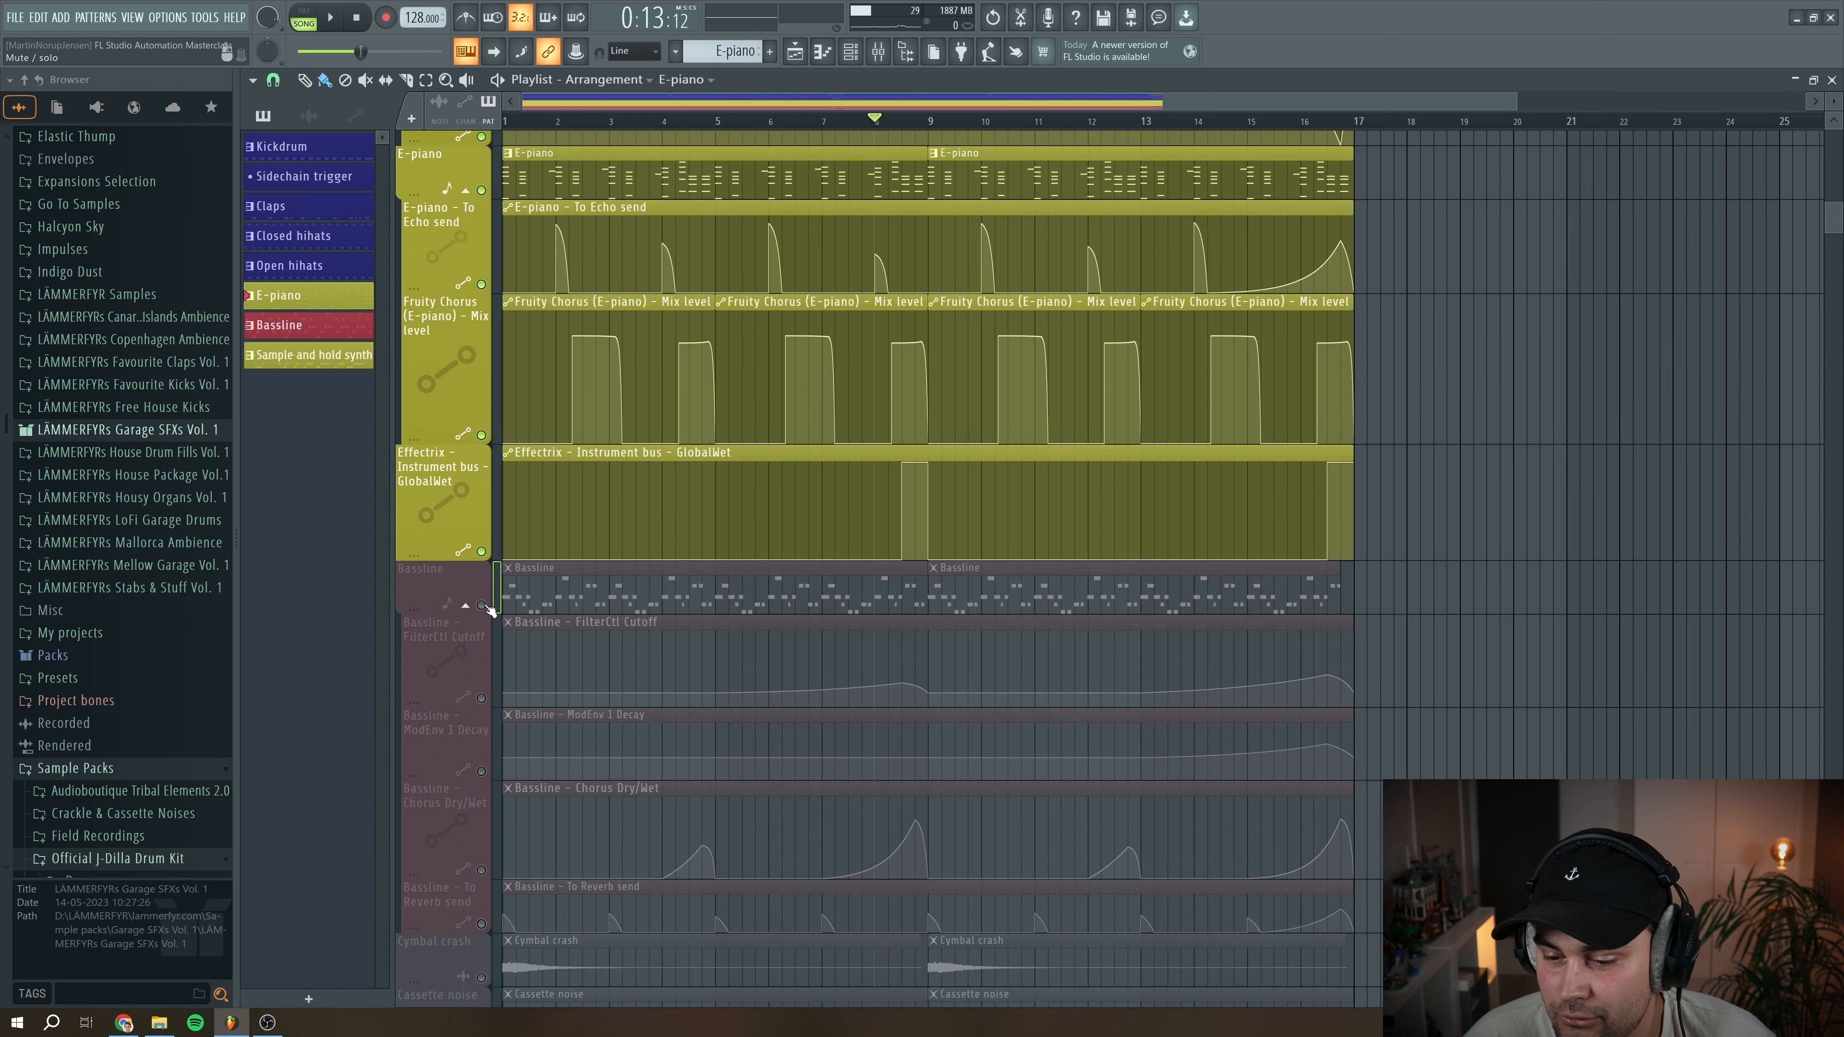
Unmute the Bassline track and audition it in playback from bar 1
scroll(484, 590, down, 3)
click(481, 444)
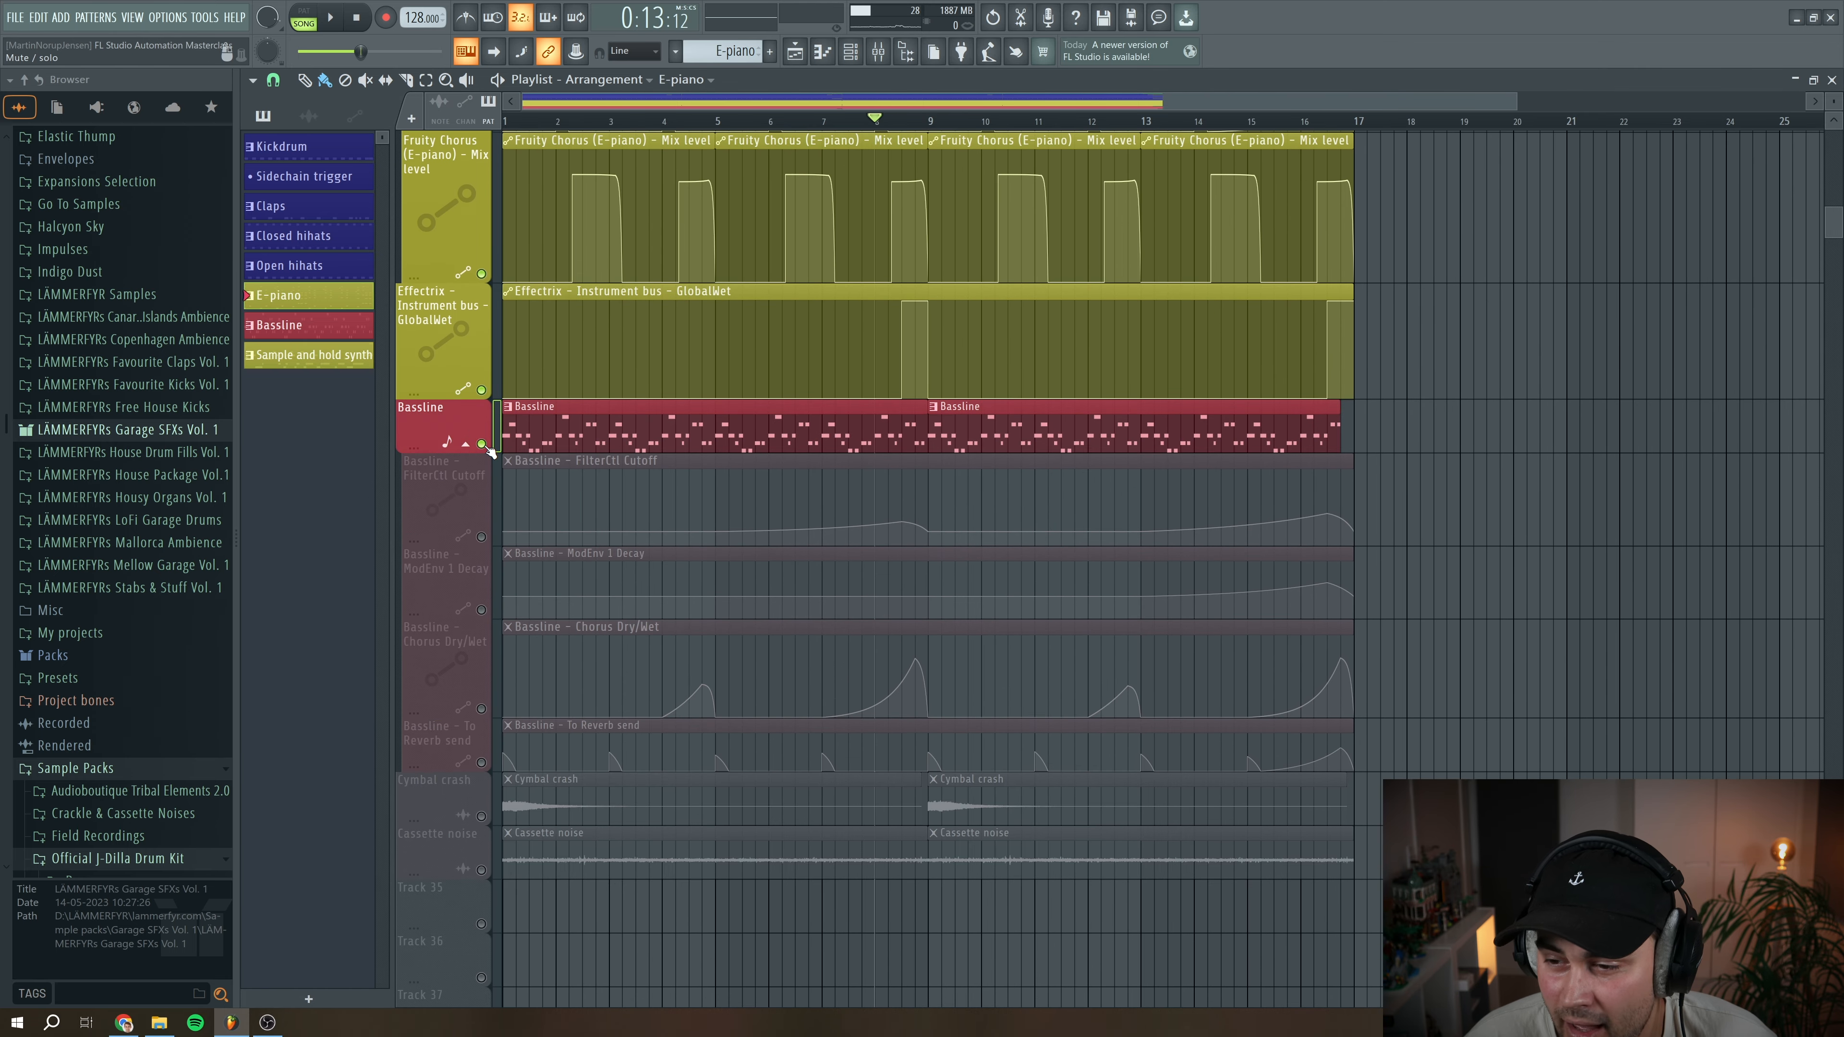
click(506, 122)
key(space)
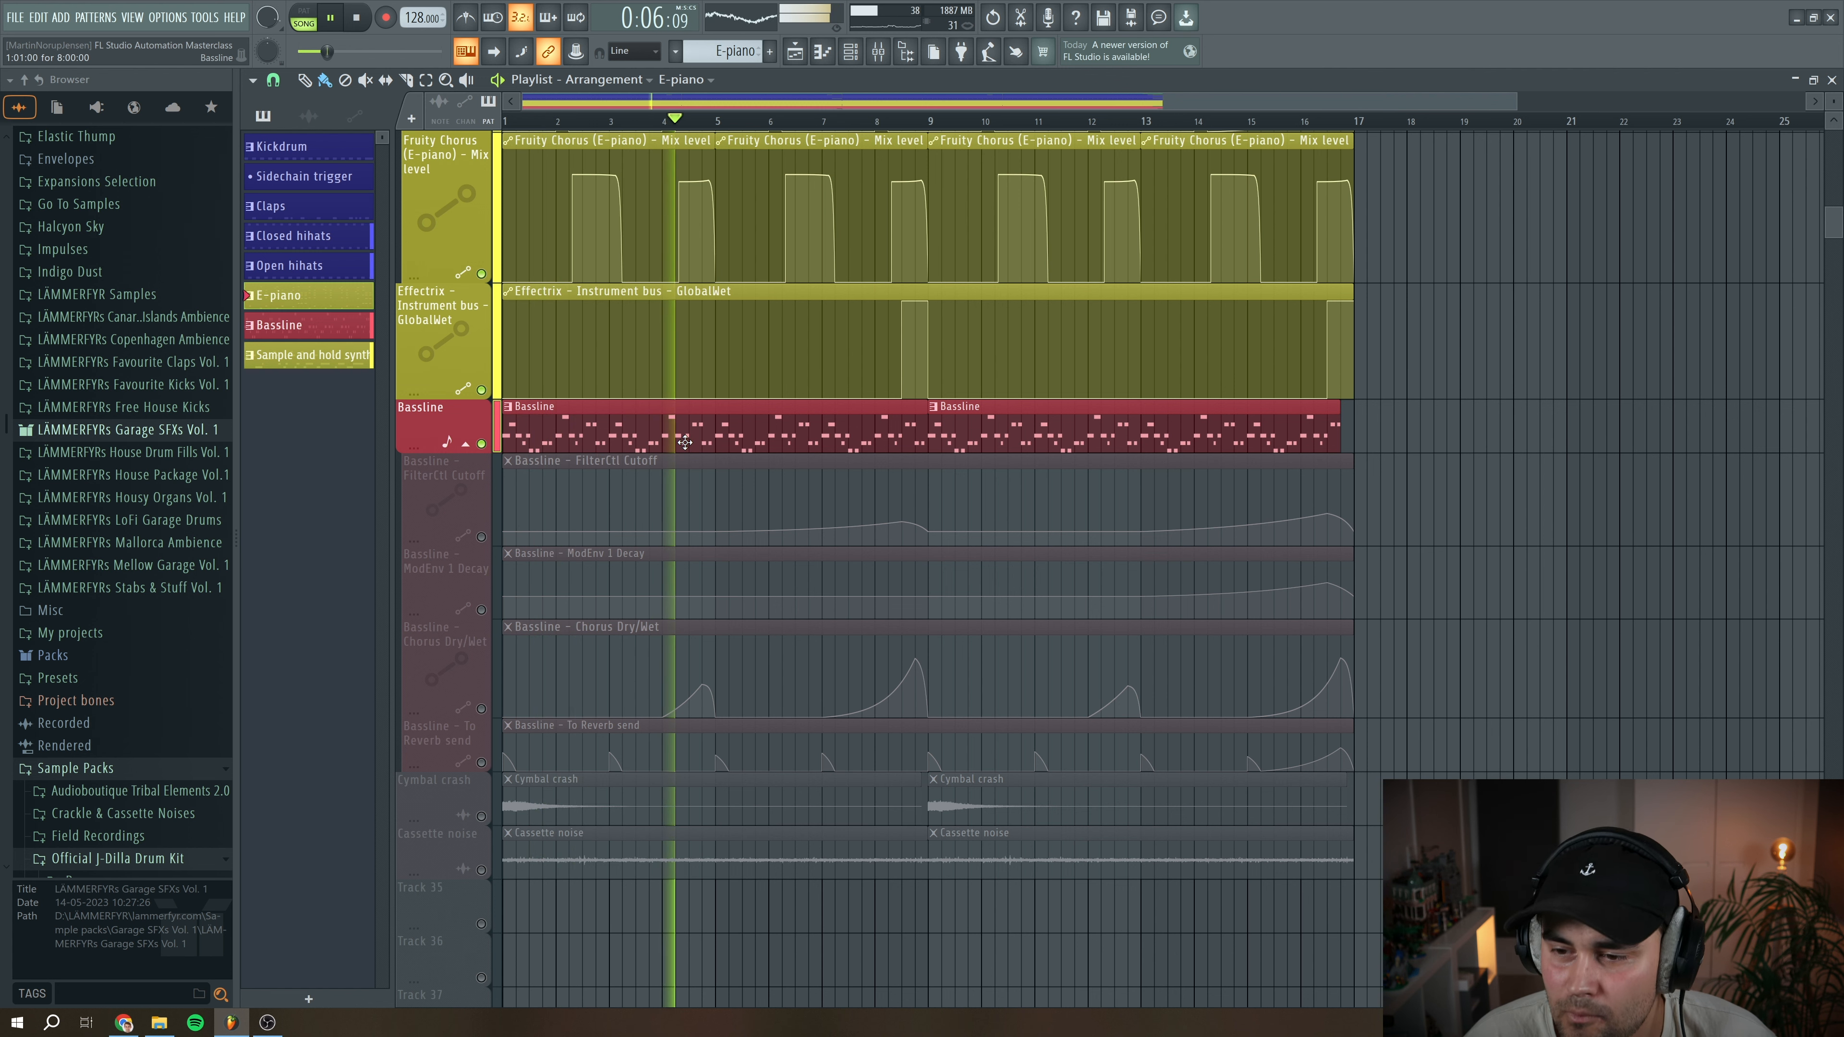
key(space)
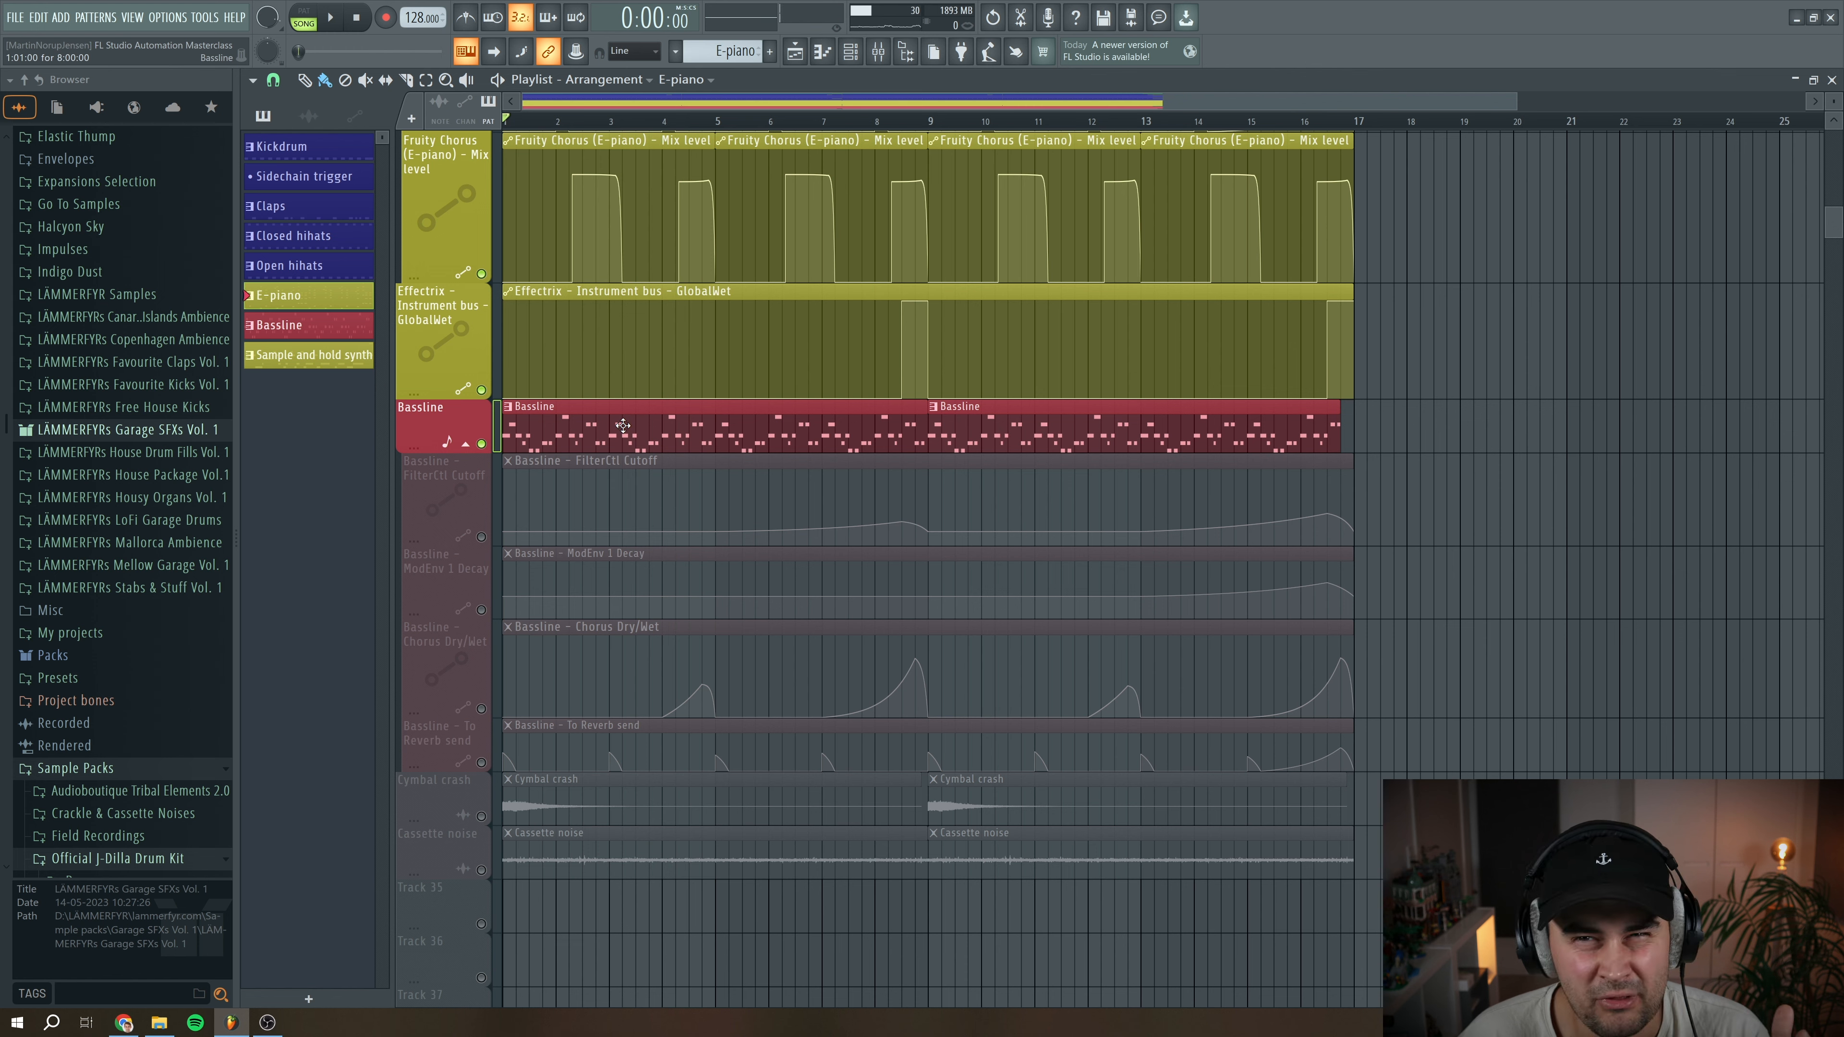
Look over the drum, Sample and hold synth and E-piano automation clips in the playlist, and return to the Bassline
scroll(735, 451, up, 10)
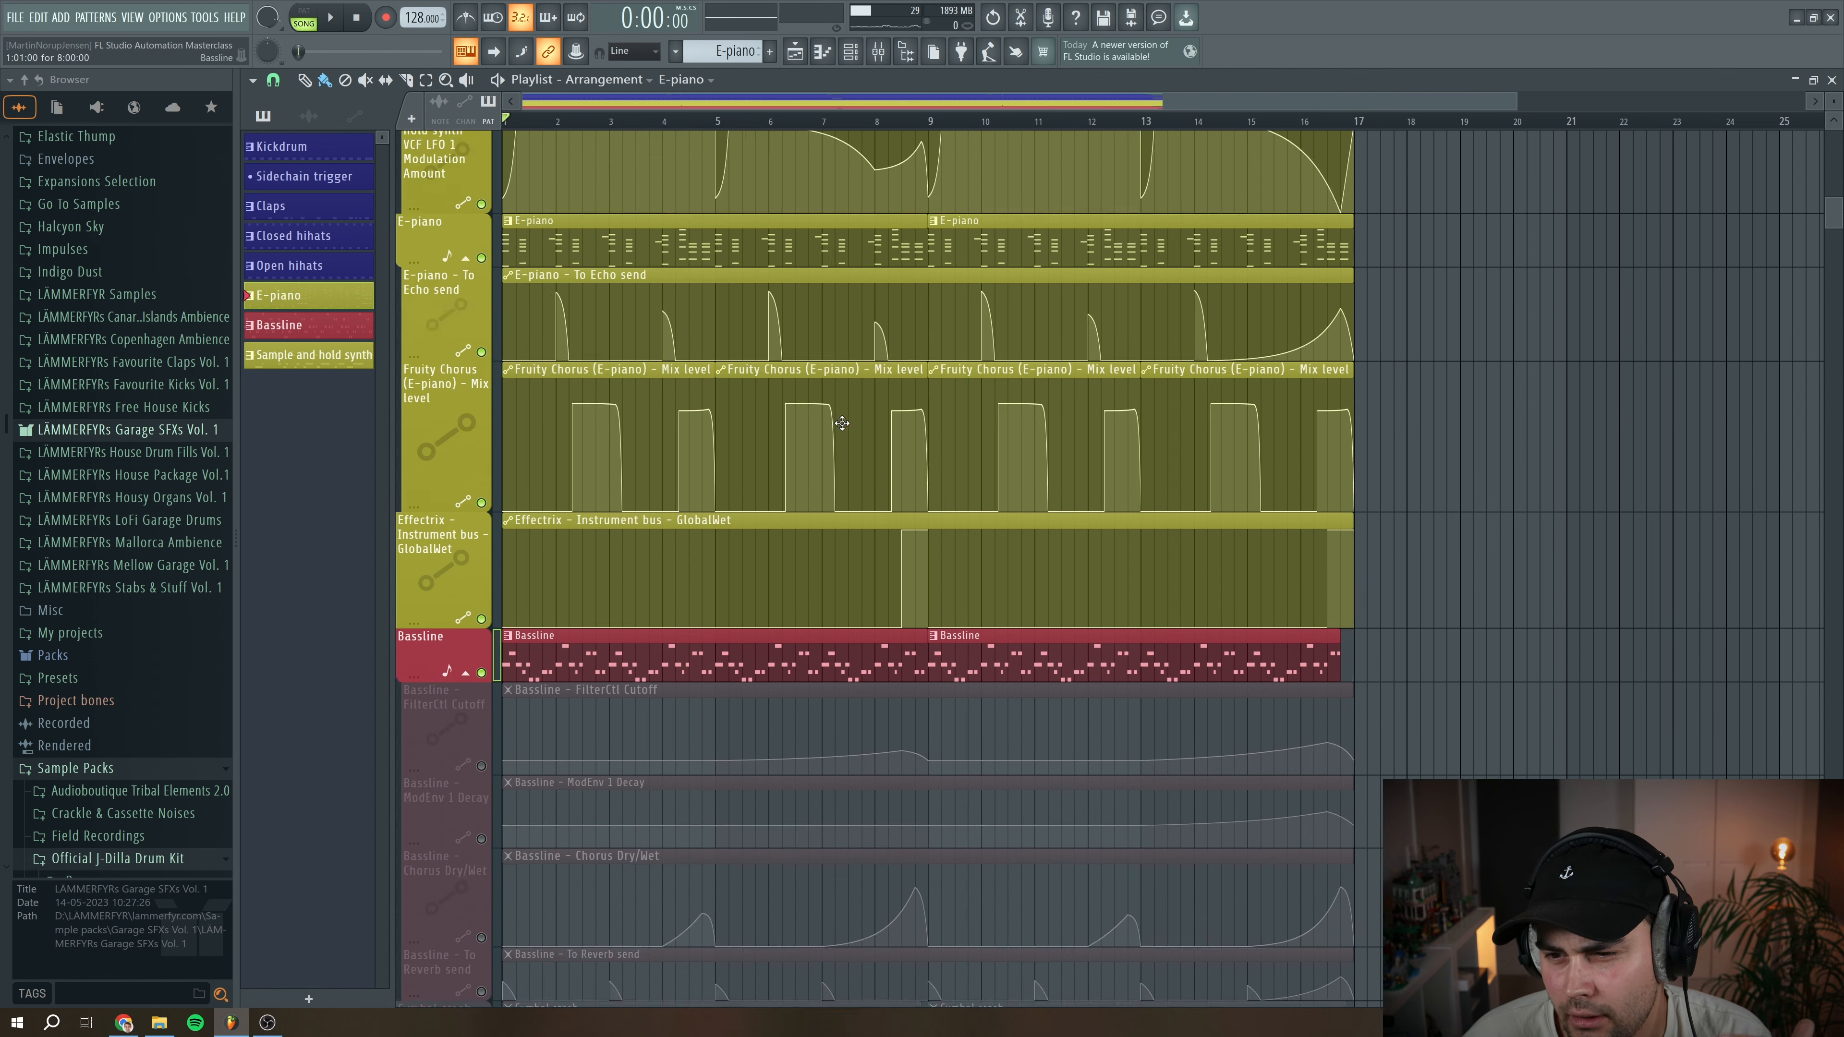
scroll(710, 361, up, 5)
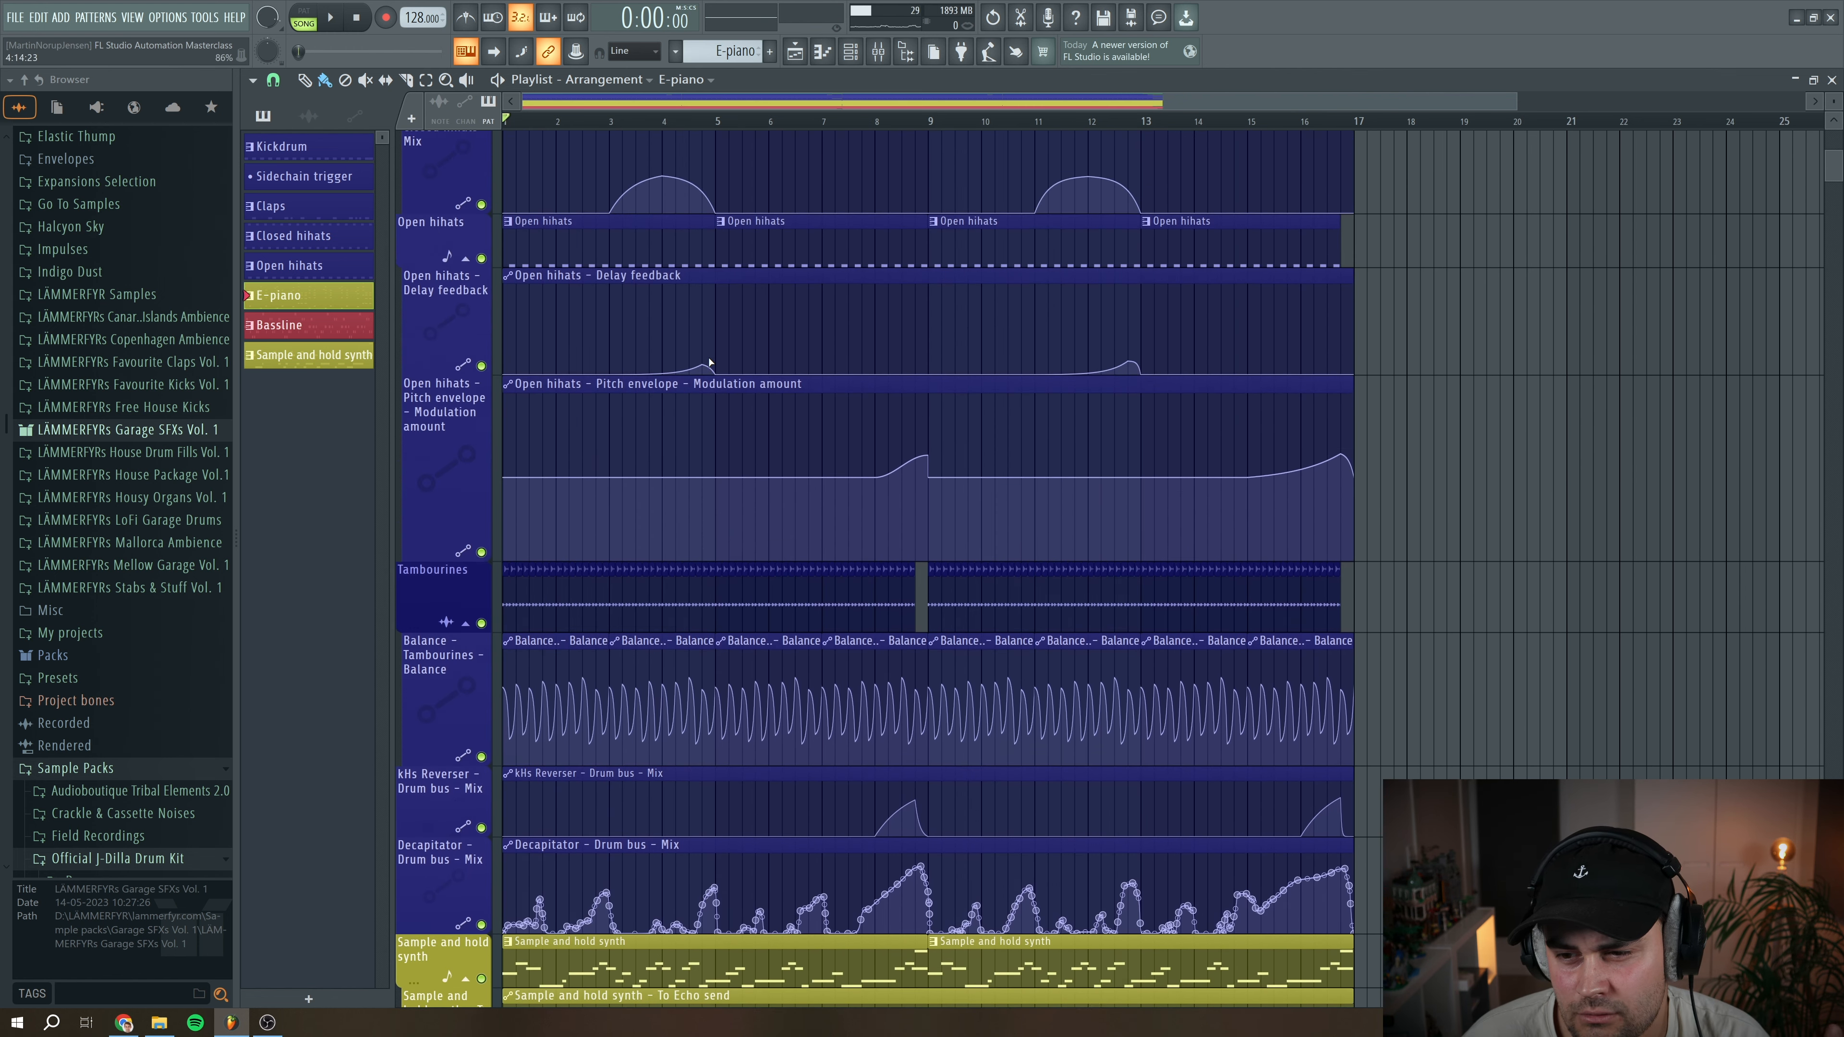
scroll(710, 361, down, 4)
scroll(710, 362, down, 10)
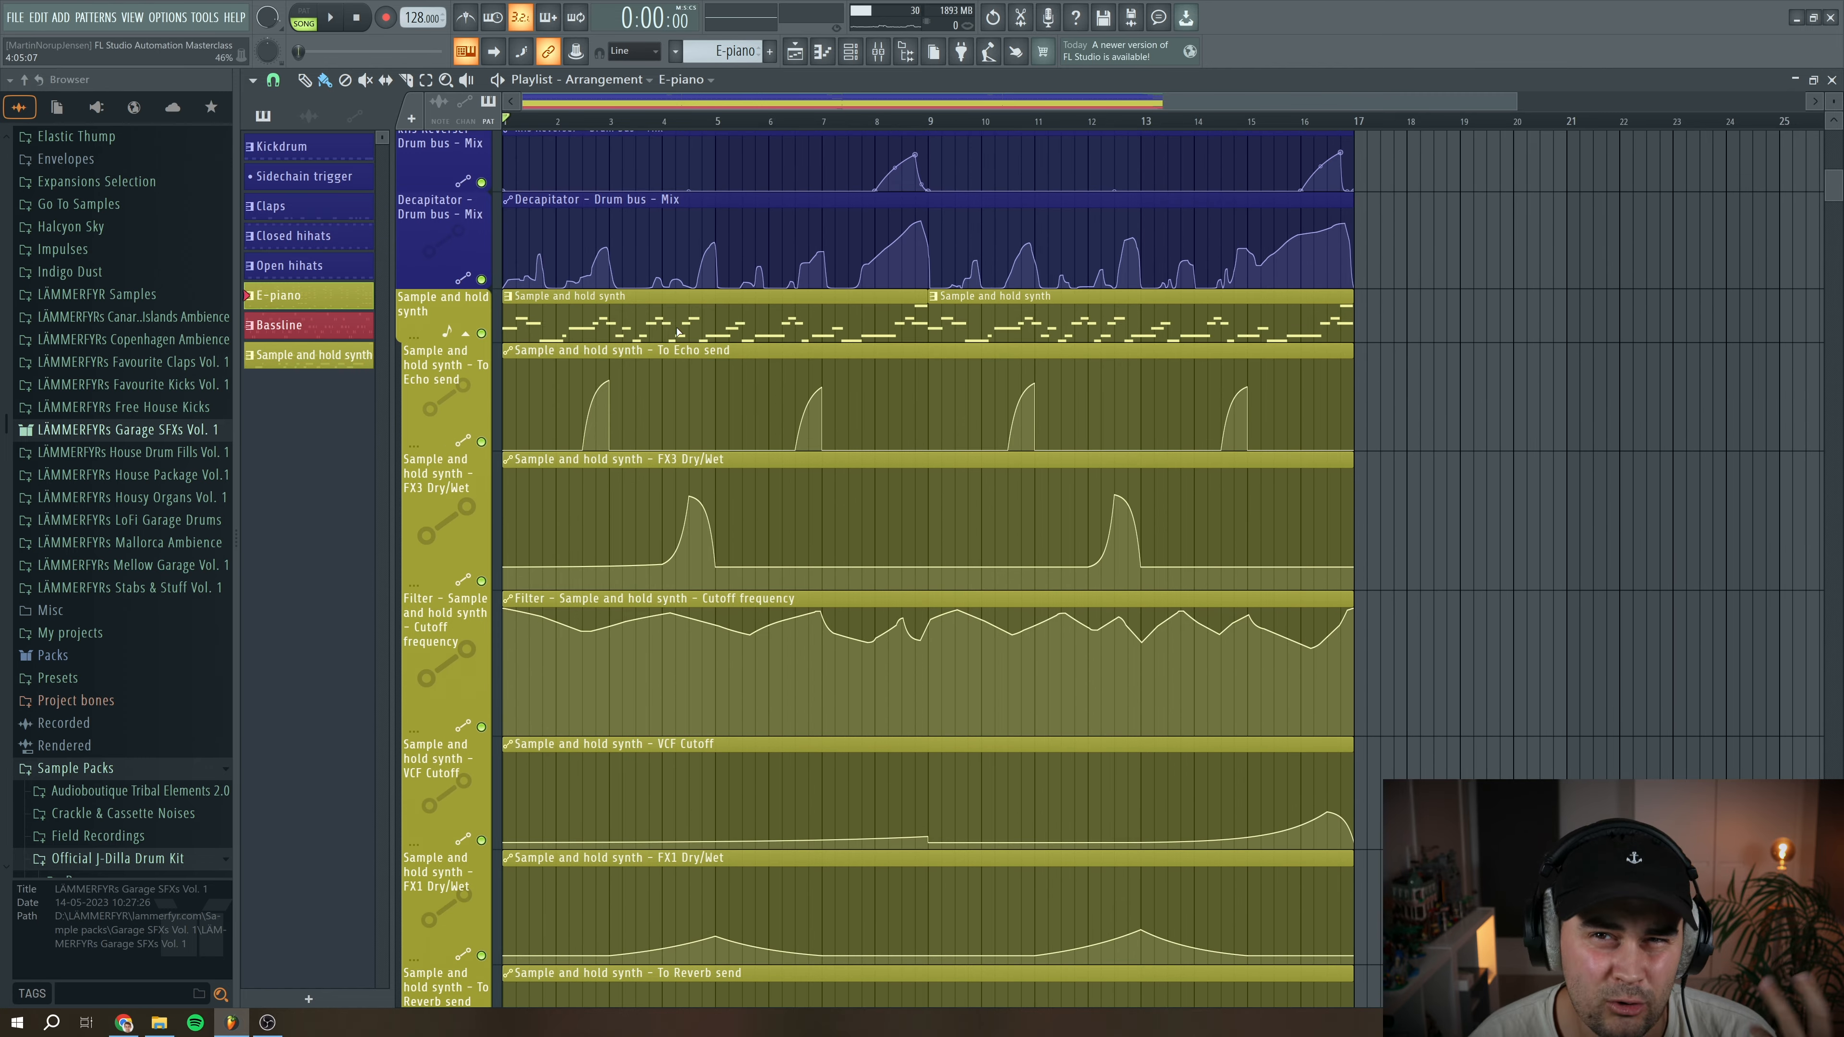
scroll(682, 348, down, 6)
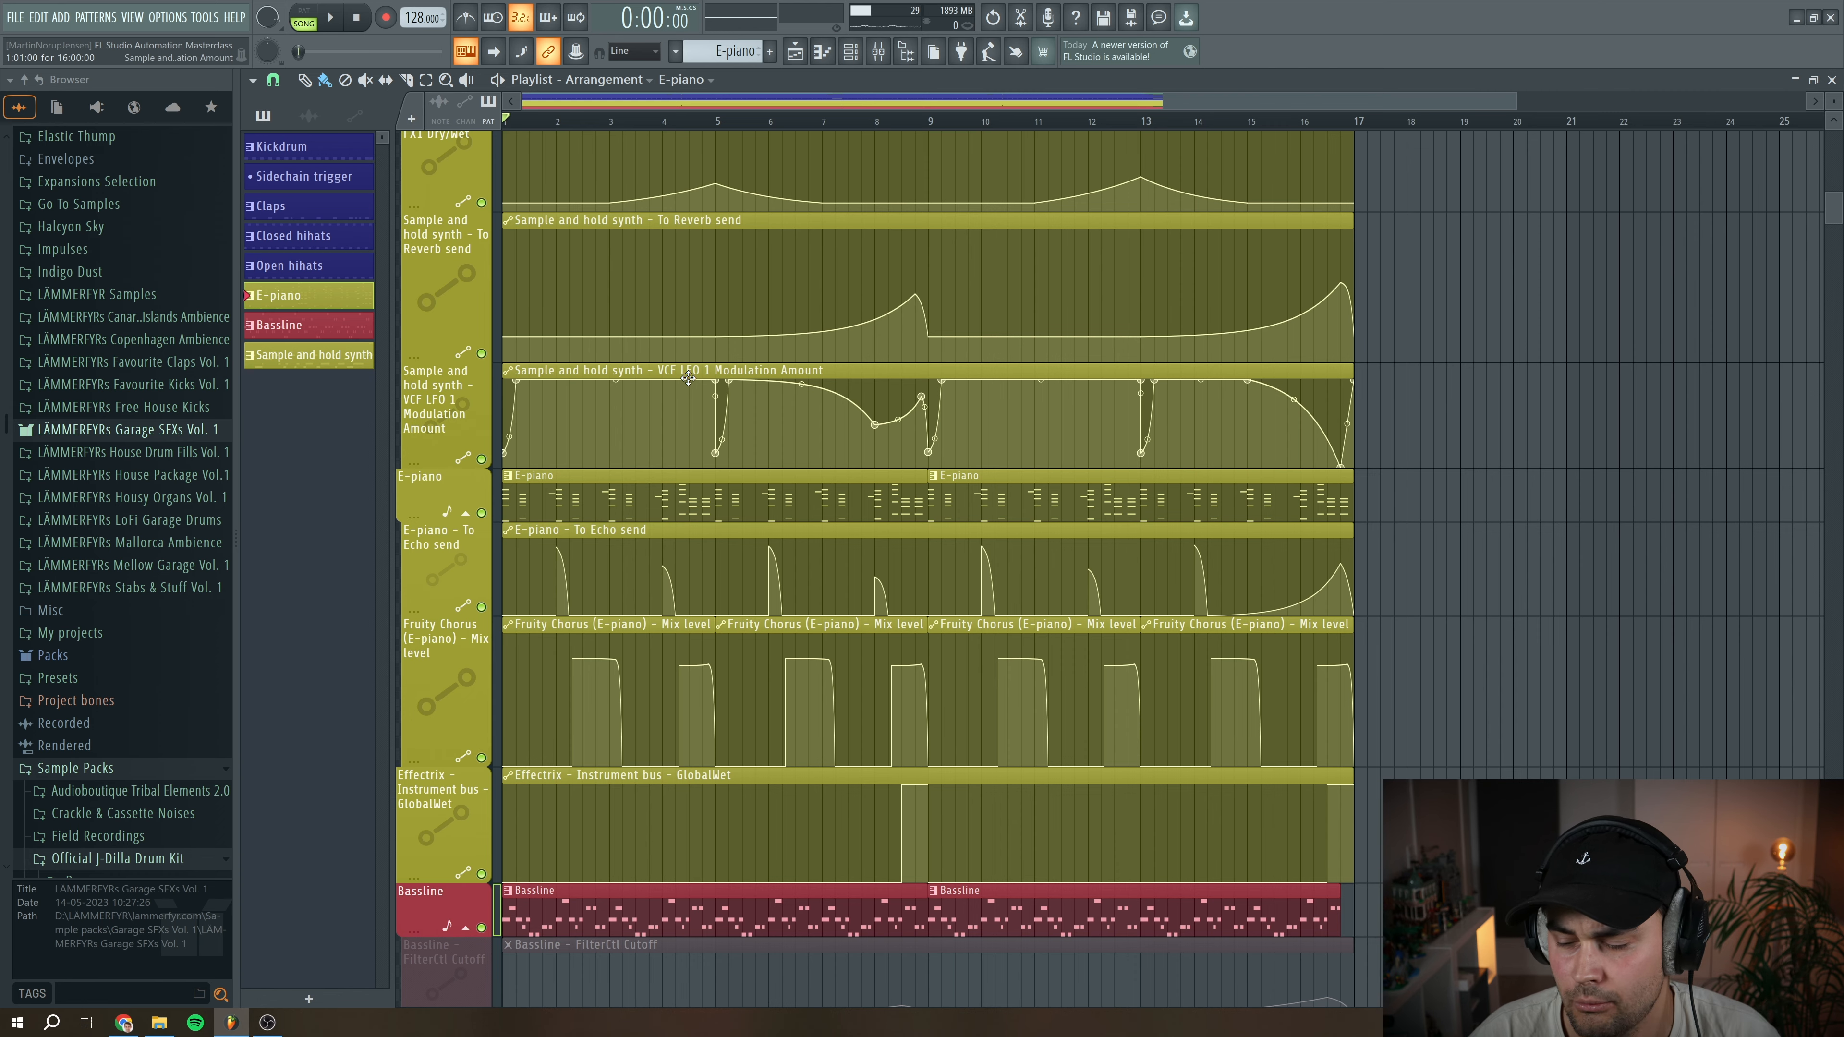
scroll(785, 513, down, 6)
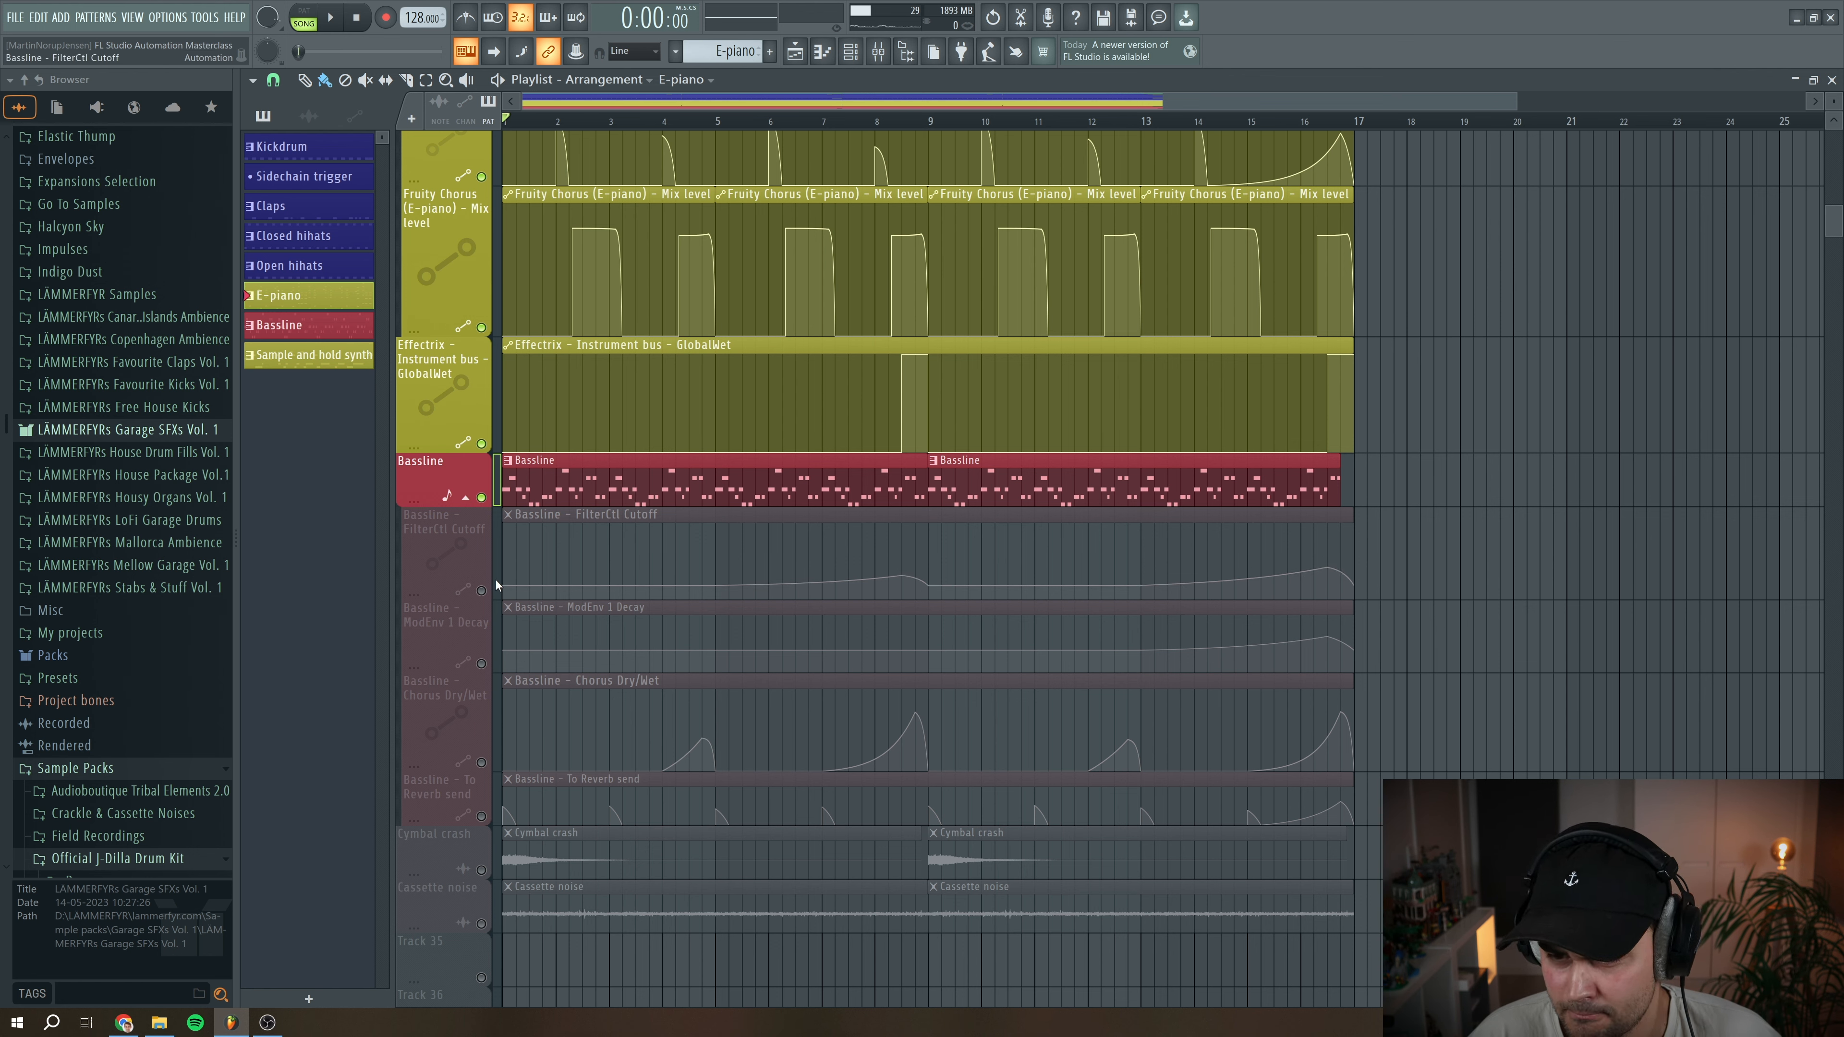
Unmute the Bassline's FilterCtl Cutoff automation and view the Filter Control cutoff in the Bassline's Sylenth1 instrument
click(480, 591)
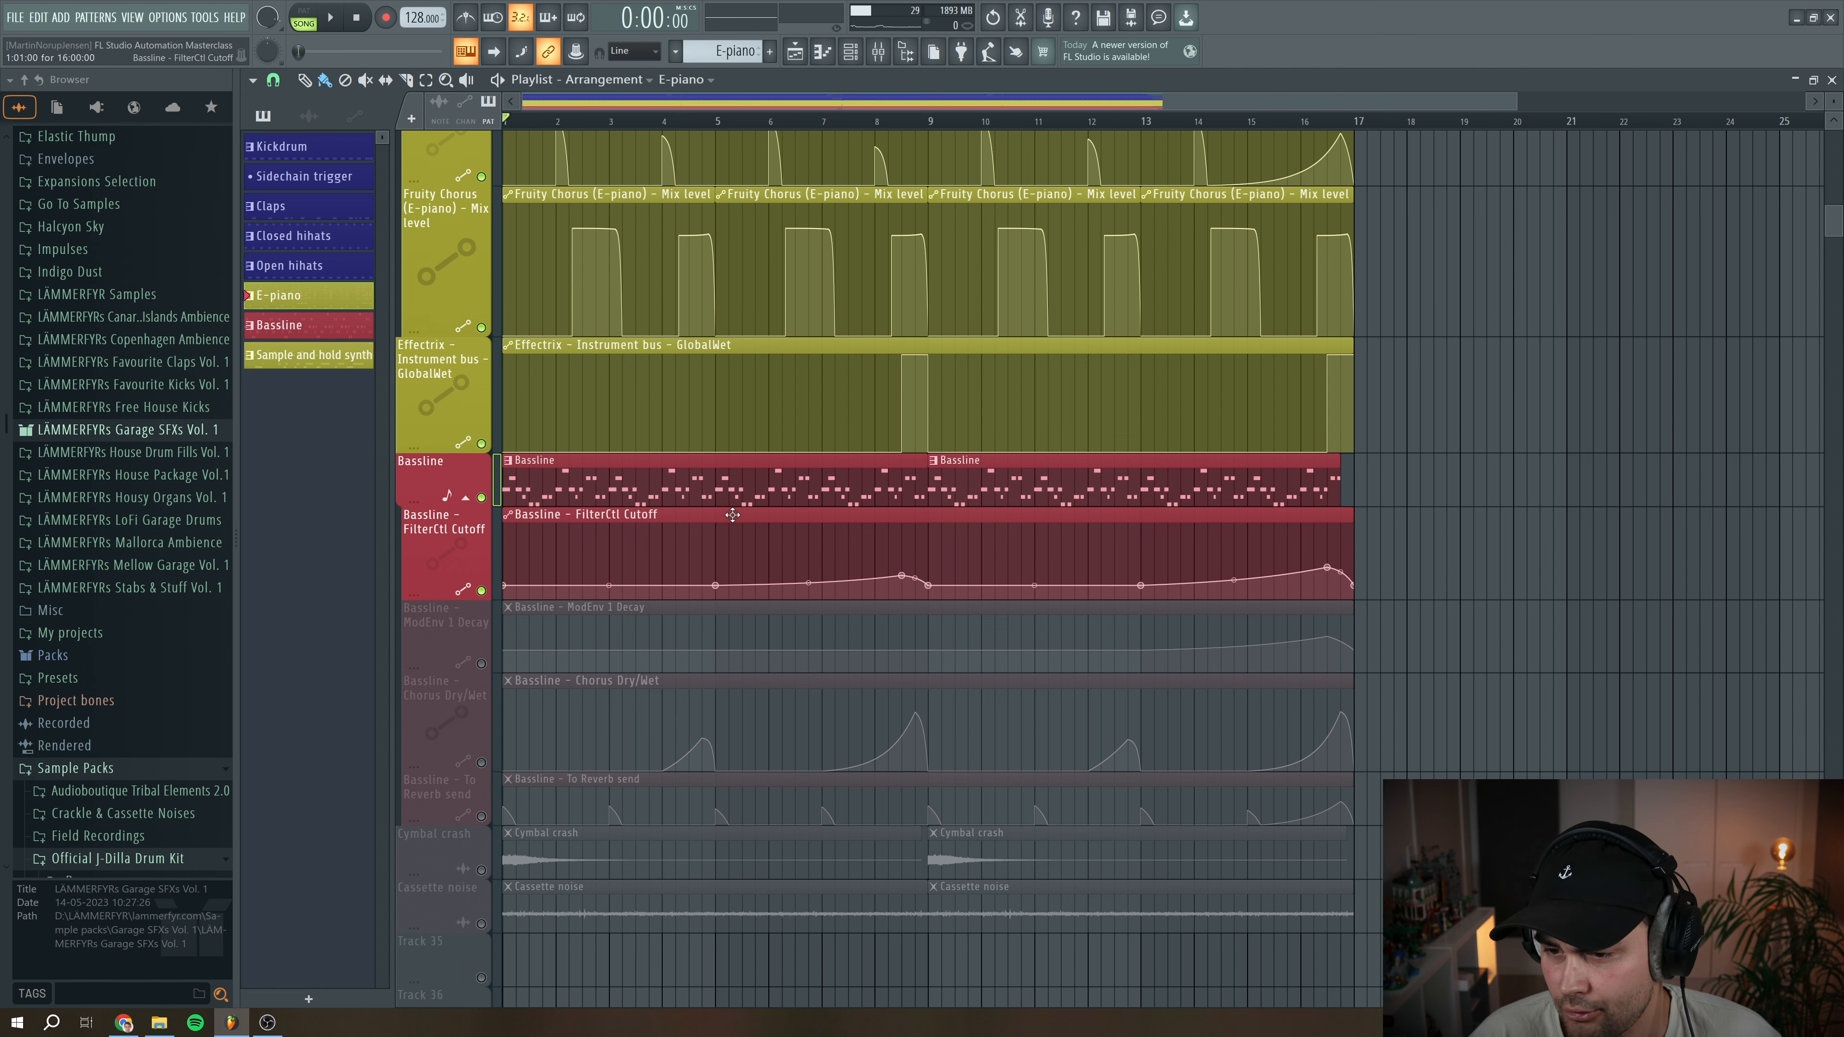
click(729, 497)
click(850, 51)
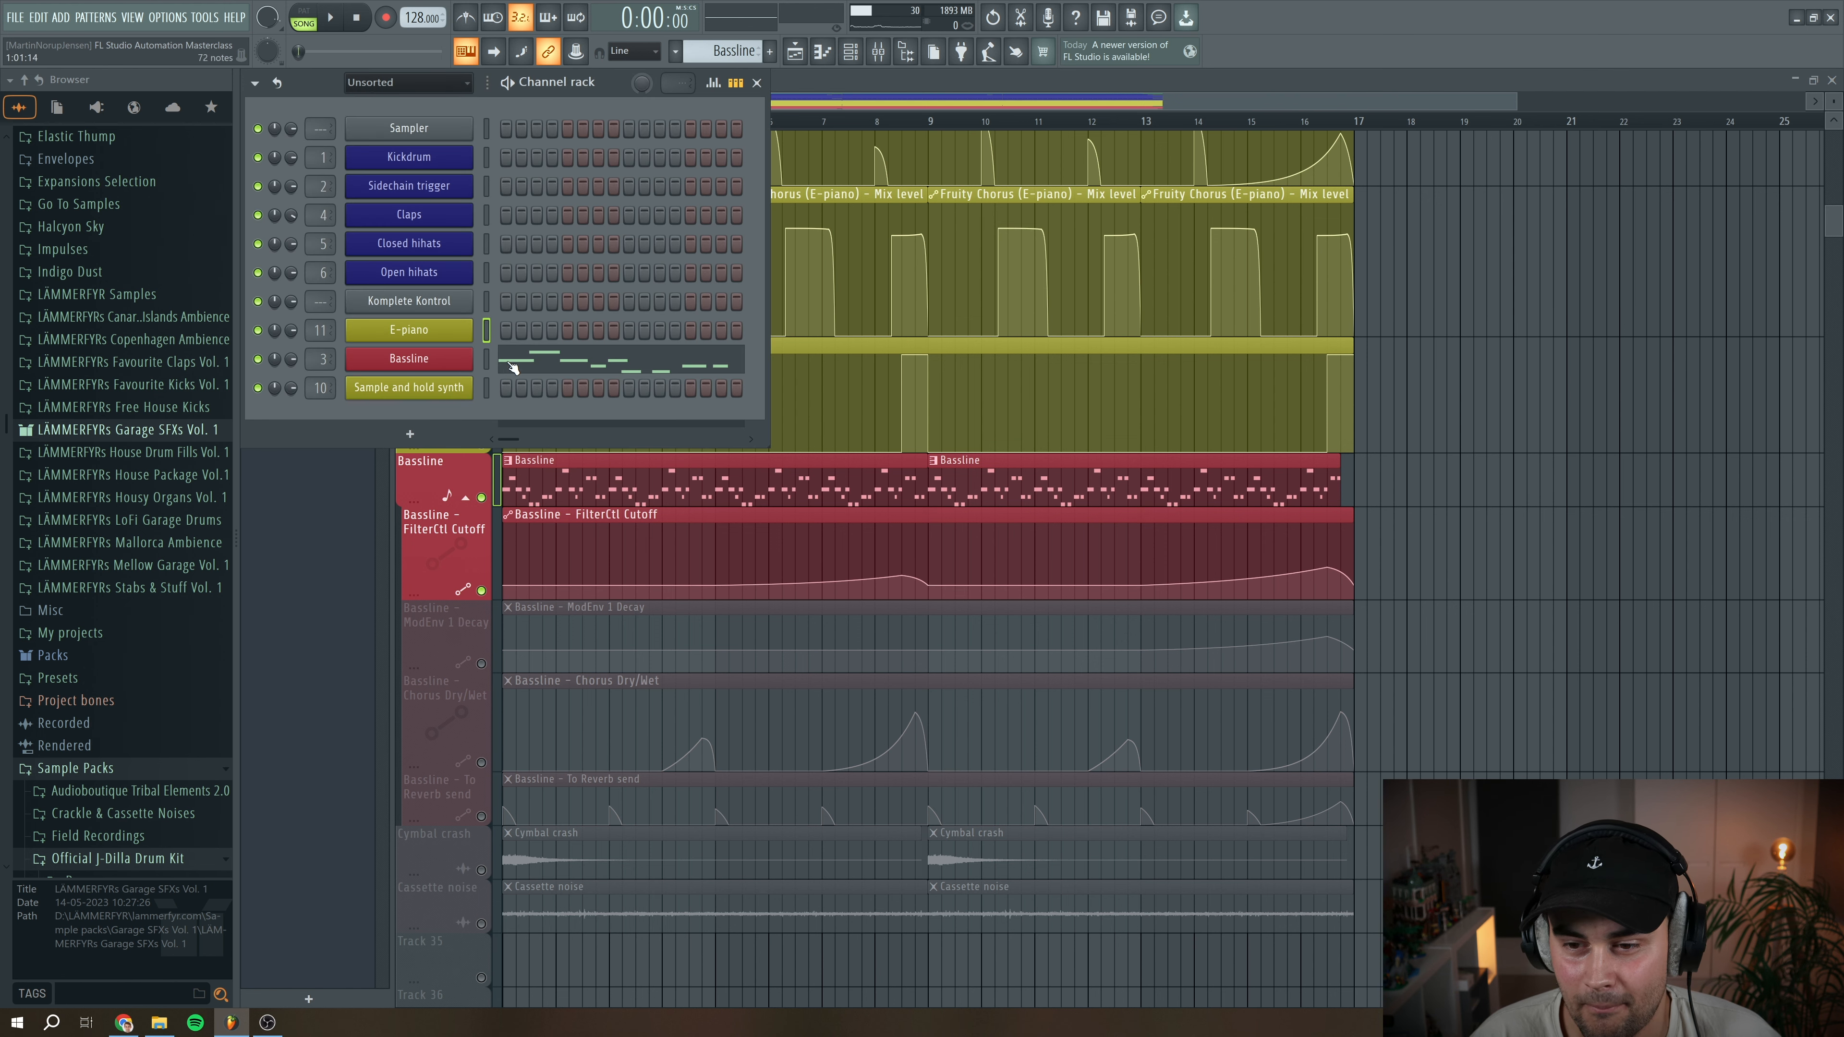
click(454, 360)
drag(528, 127, 751, 248)
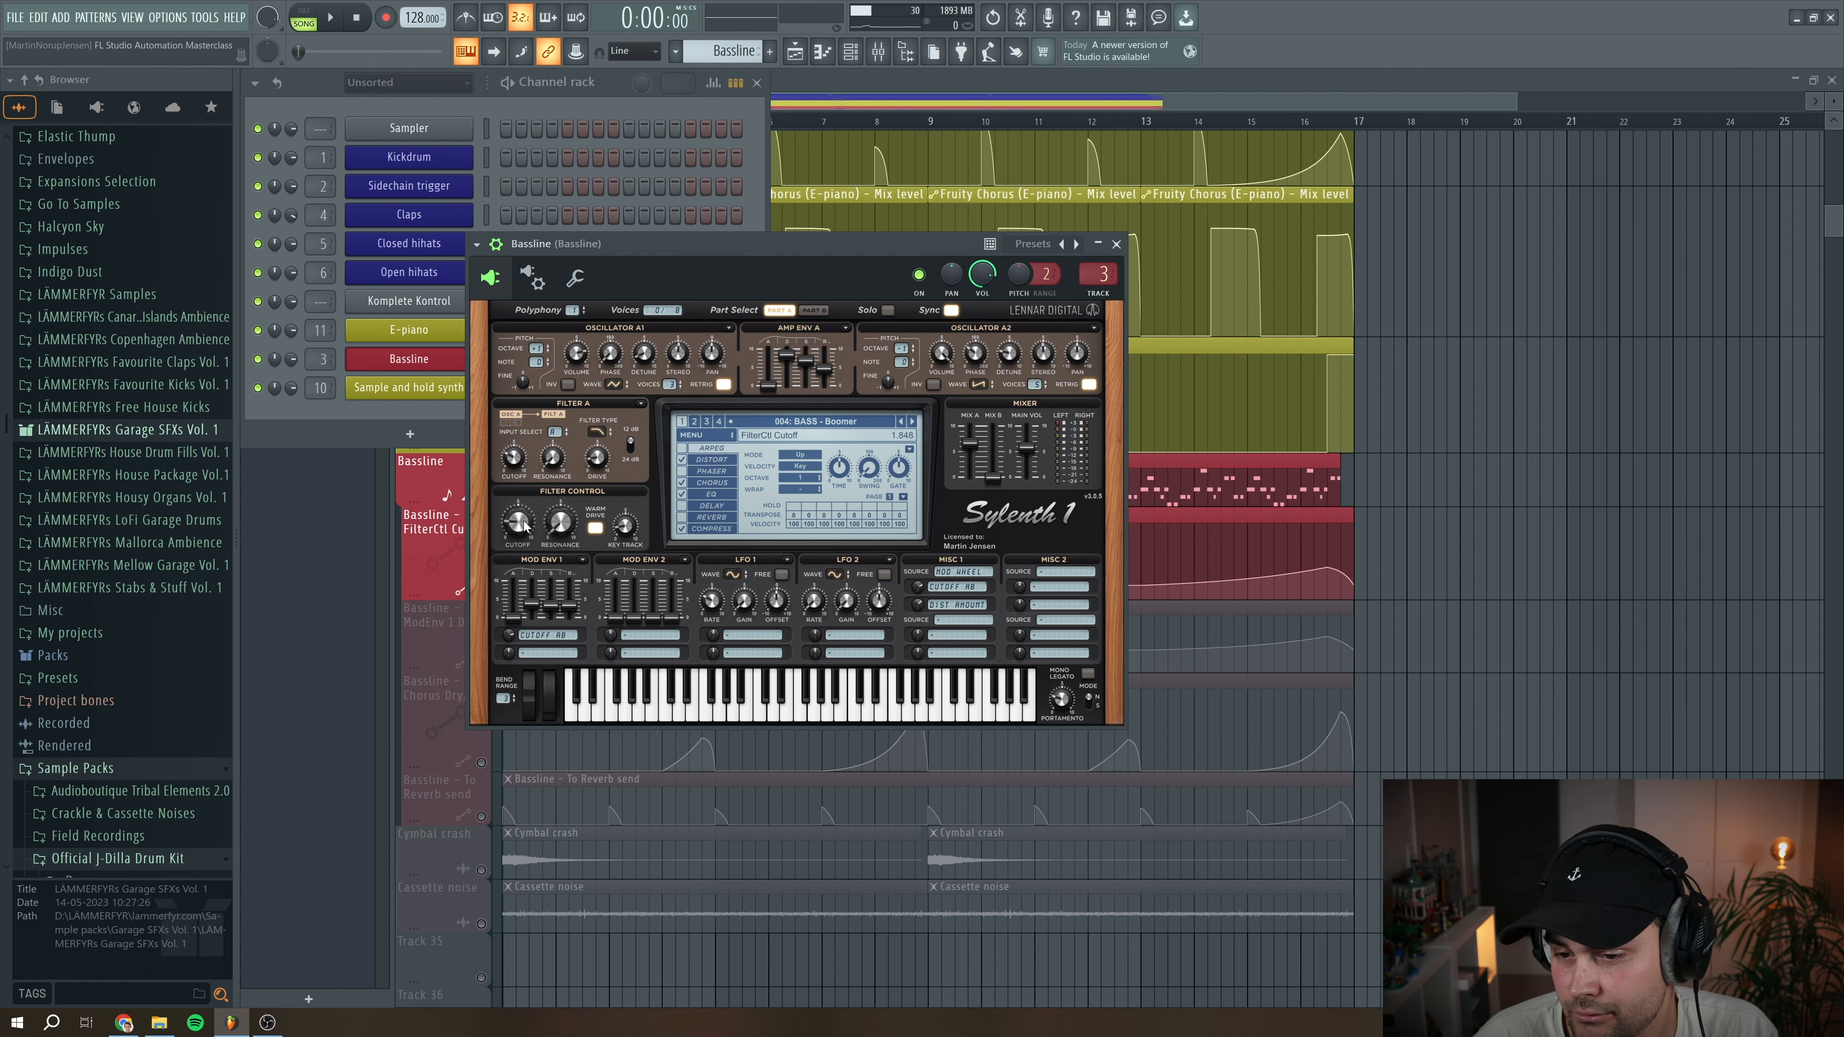
click(757, 82)
drag(810, 240, 621, 215)
Audition the Bassline's FilterCtl Cutoff automation in playback from around bar 15 to the end of the loop
click(1249, 122)
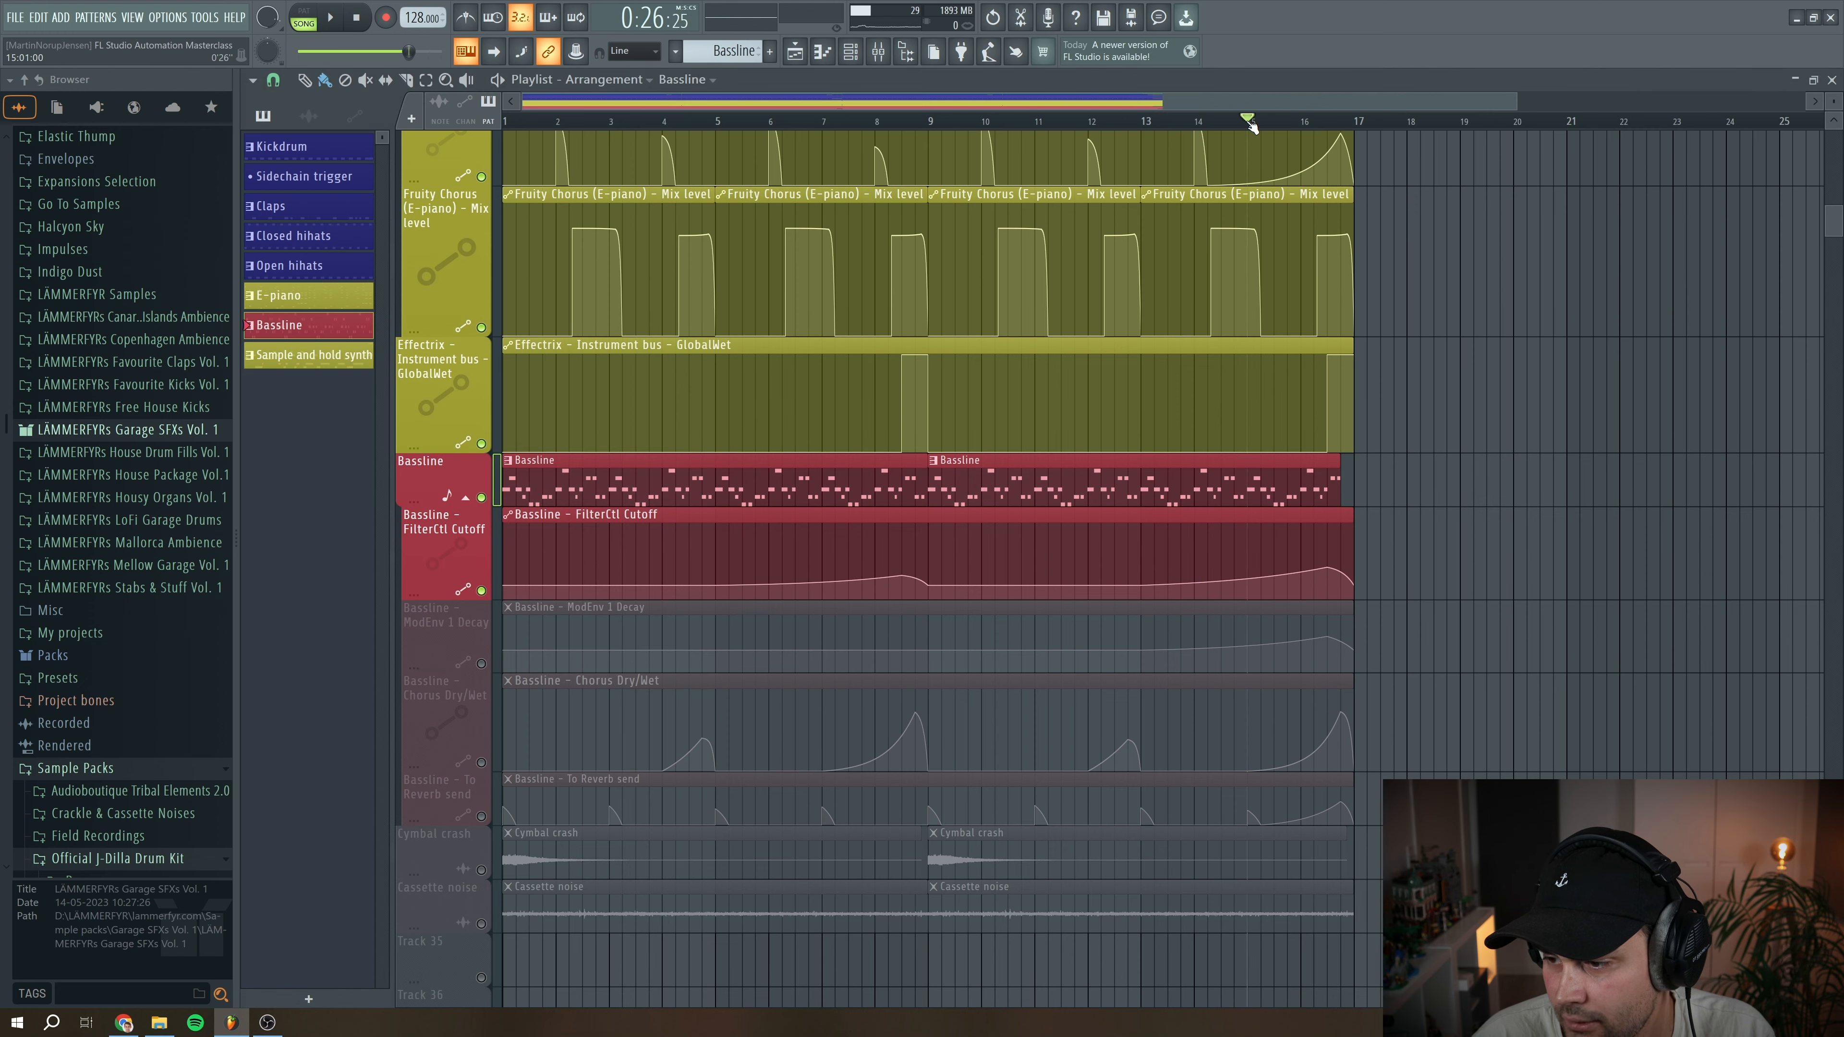
key(space)
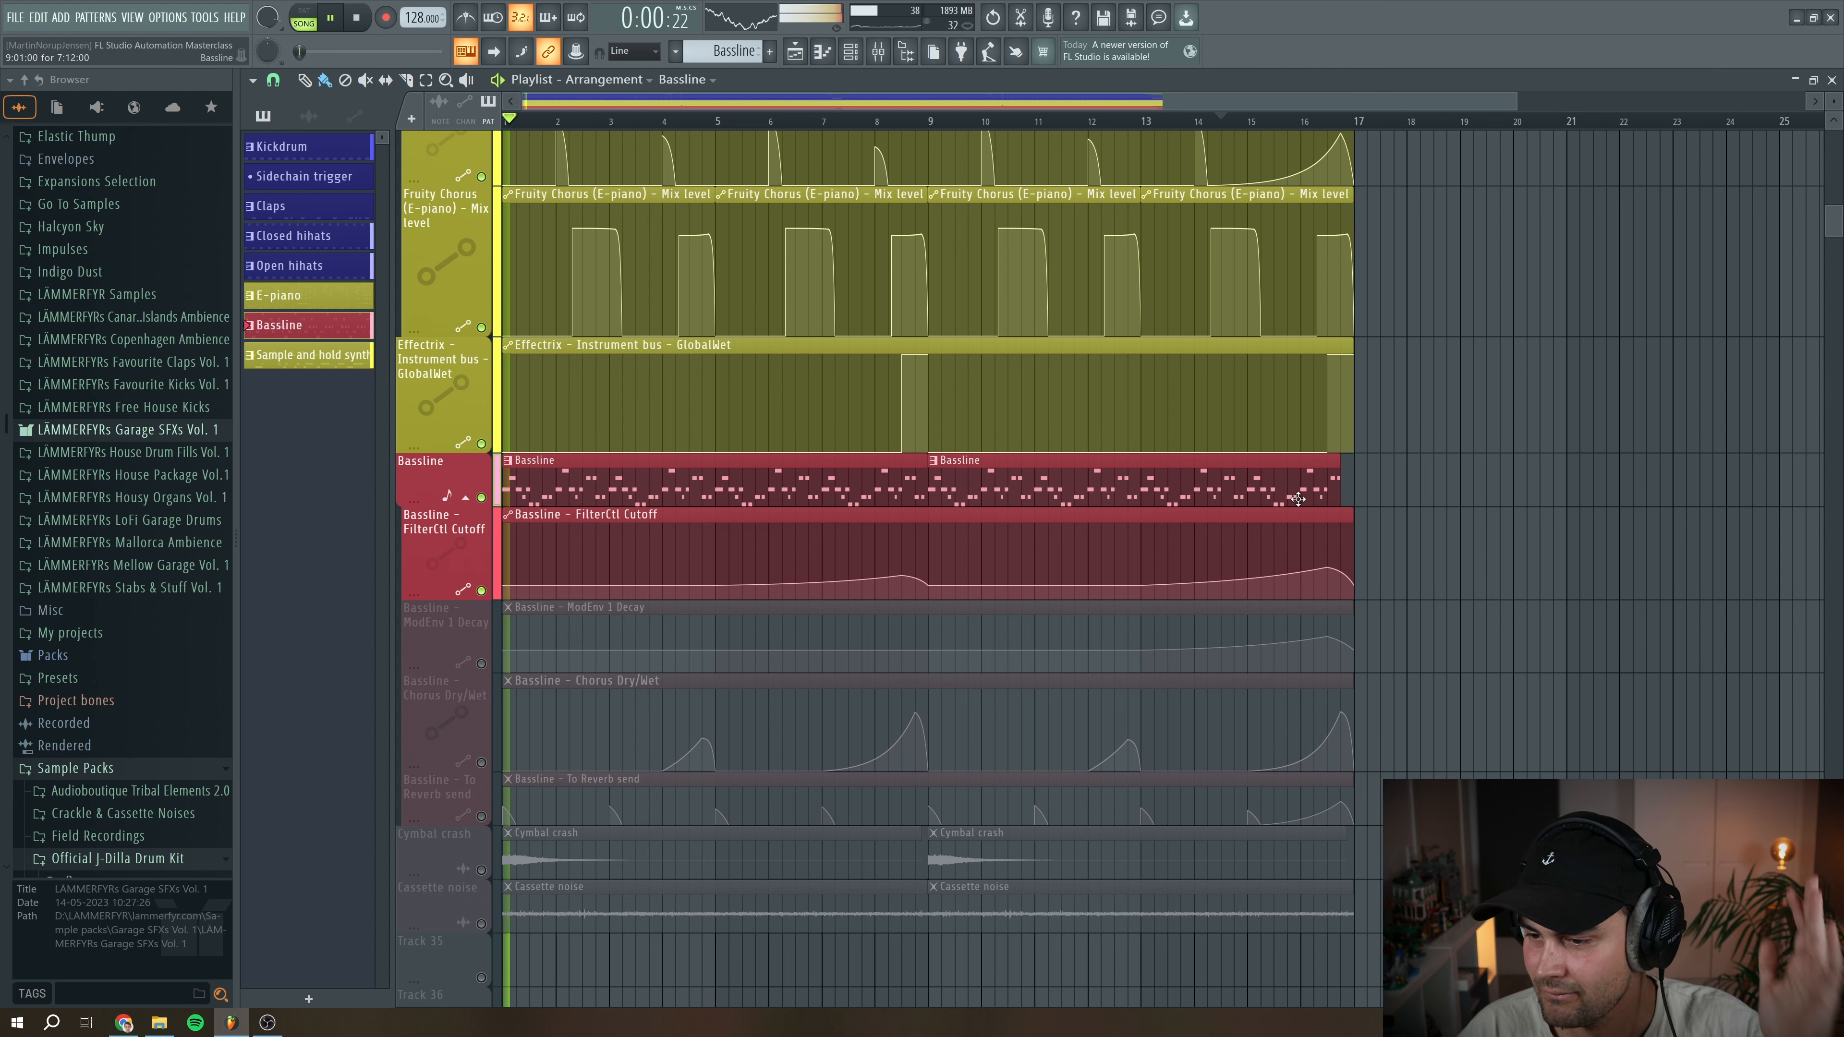
key(space)
Go to the Master's Param. EQ 2 Band 1 freq automation and audition it from just before bar 16
scroll(1231, 789, up, 4)
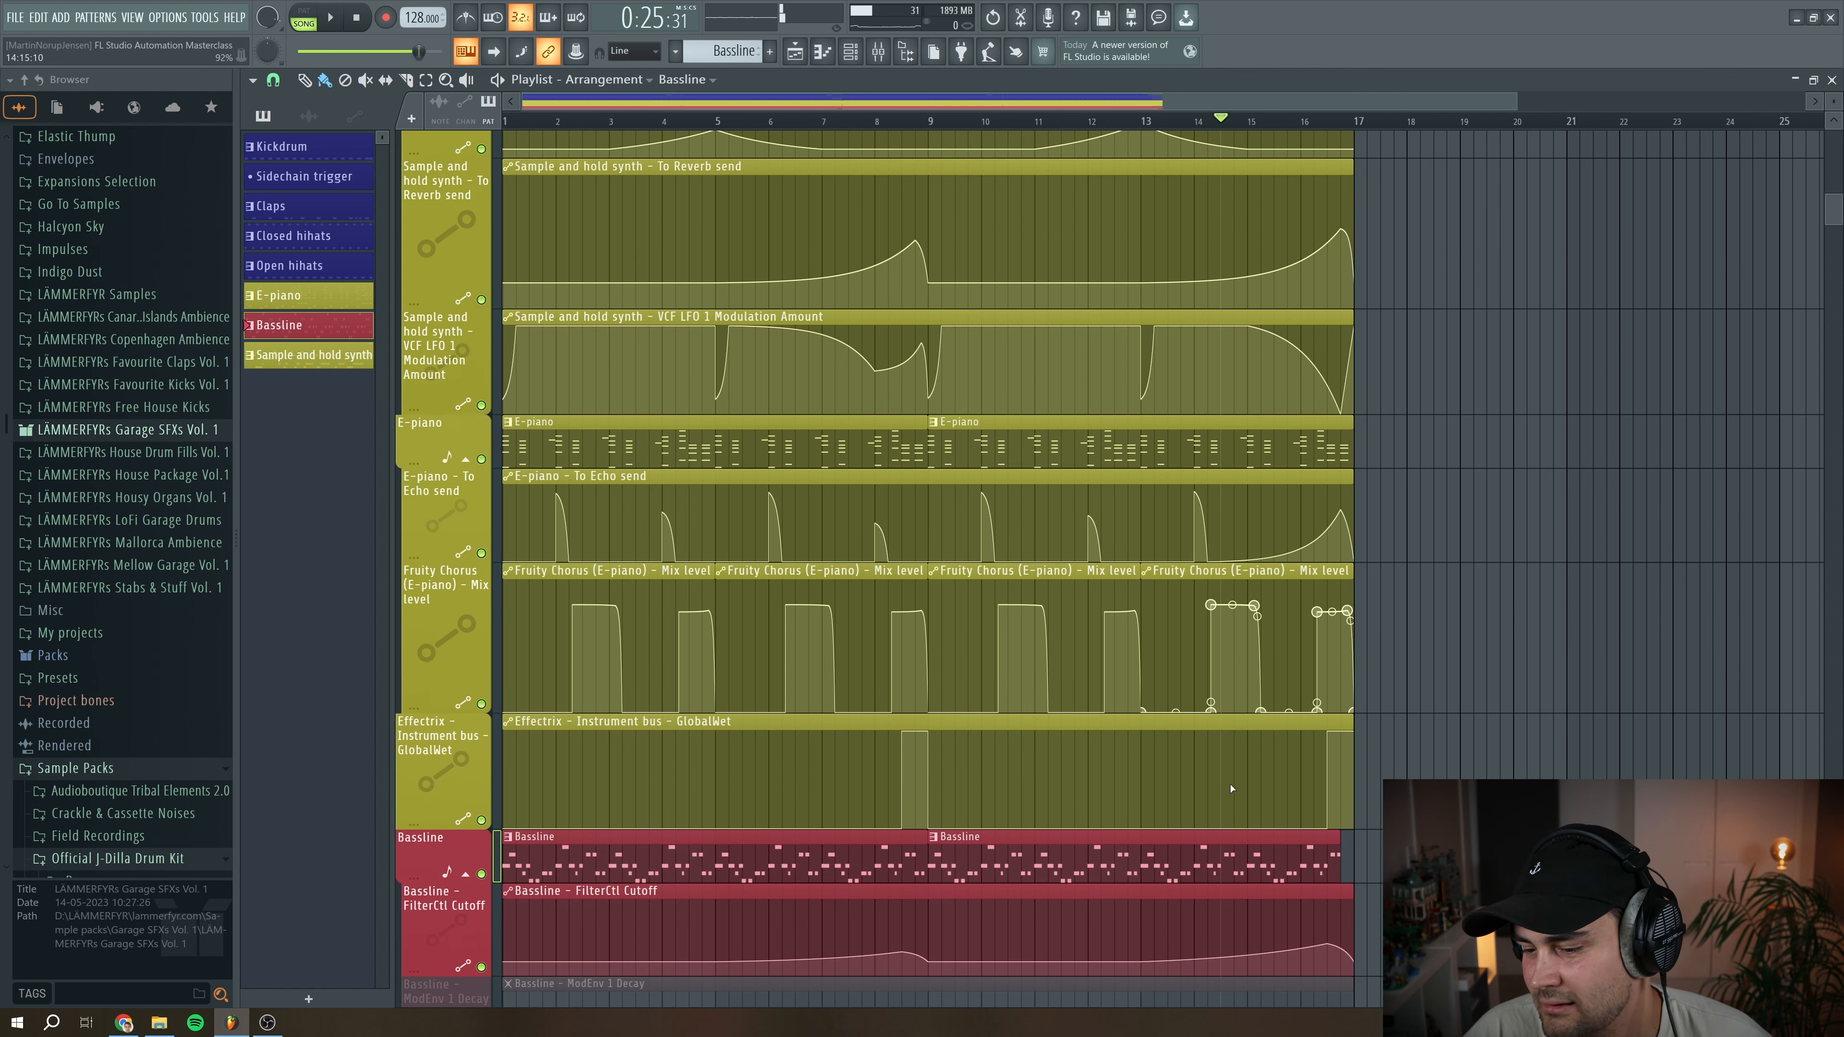
scroll(1231, 789, up, 8)
scroll(1366, 790, up, 6)
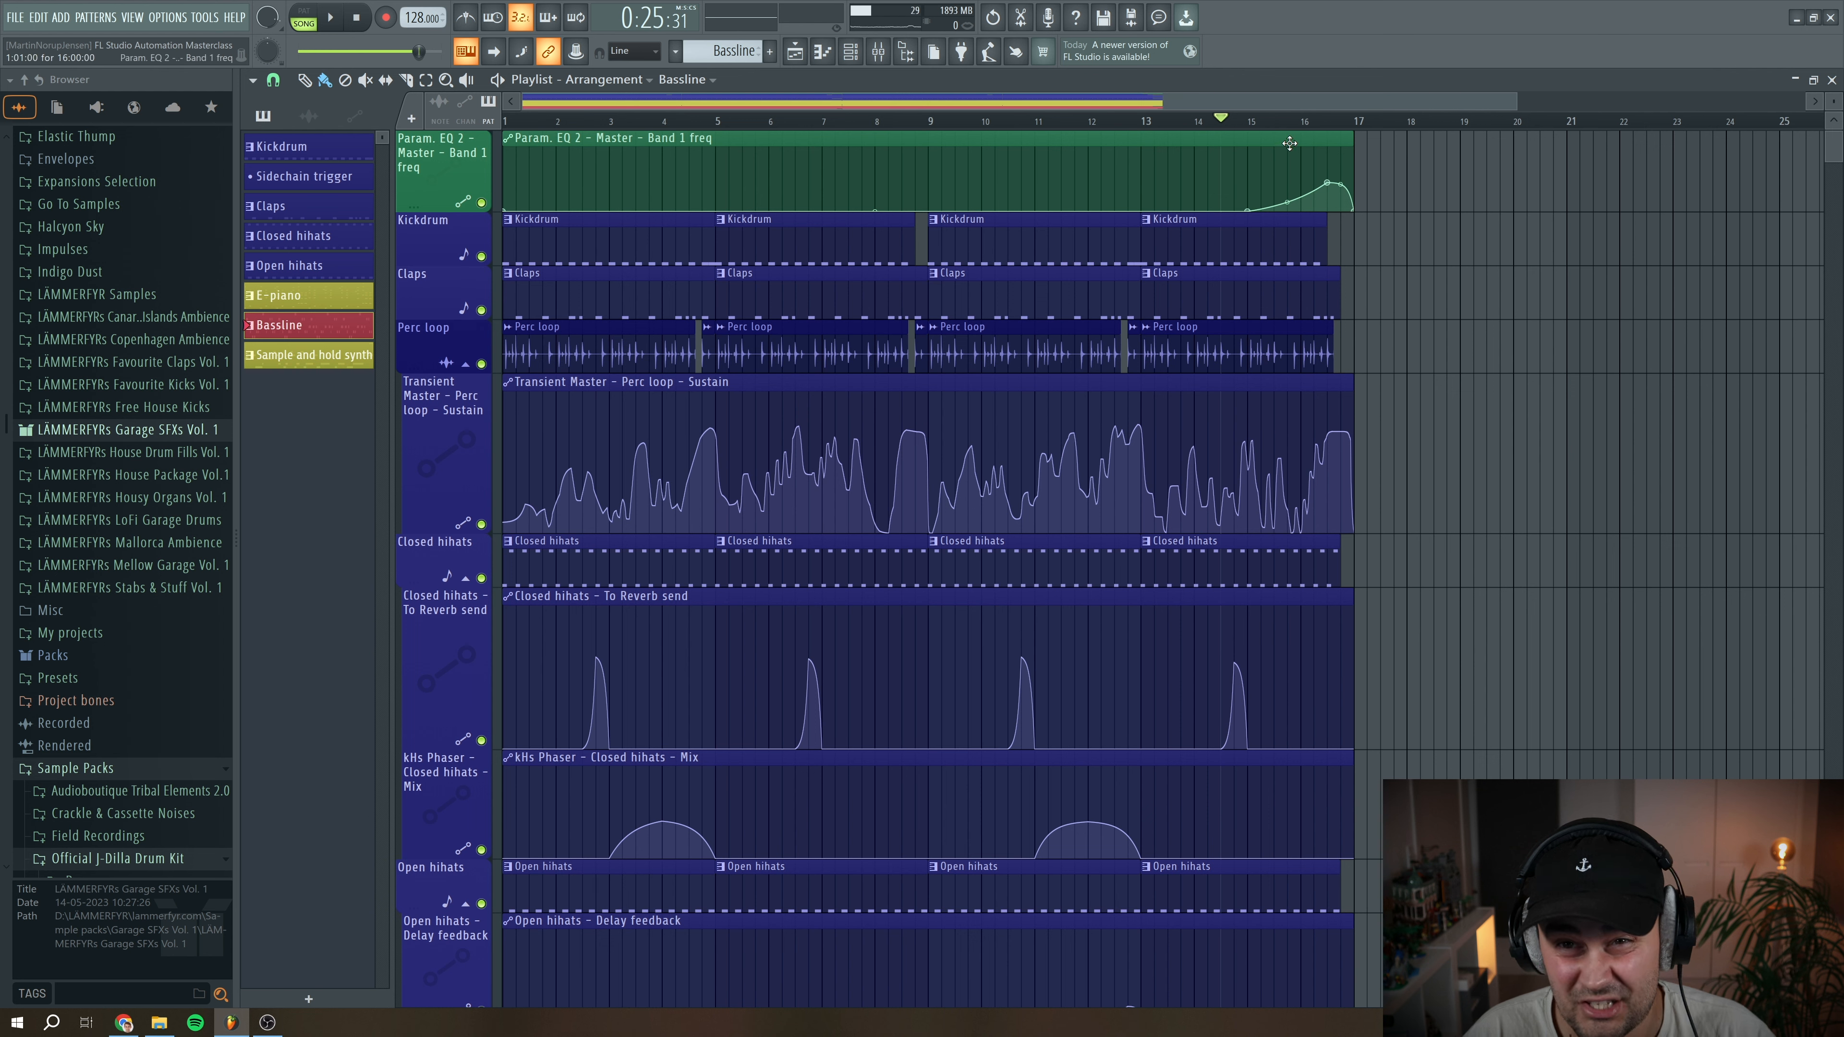
click(1288, 119)
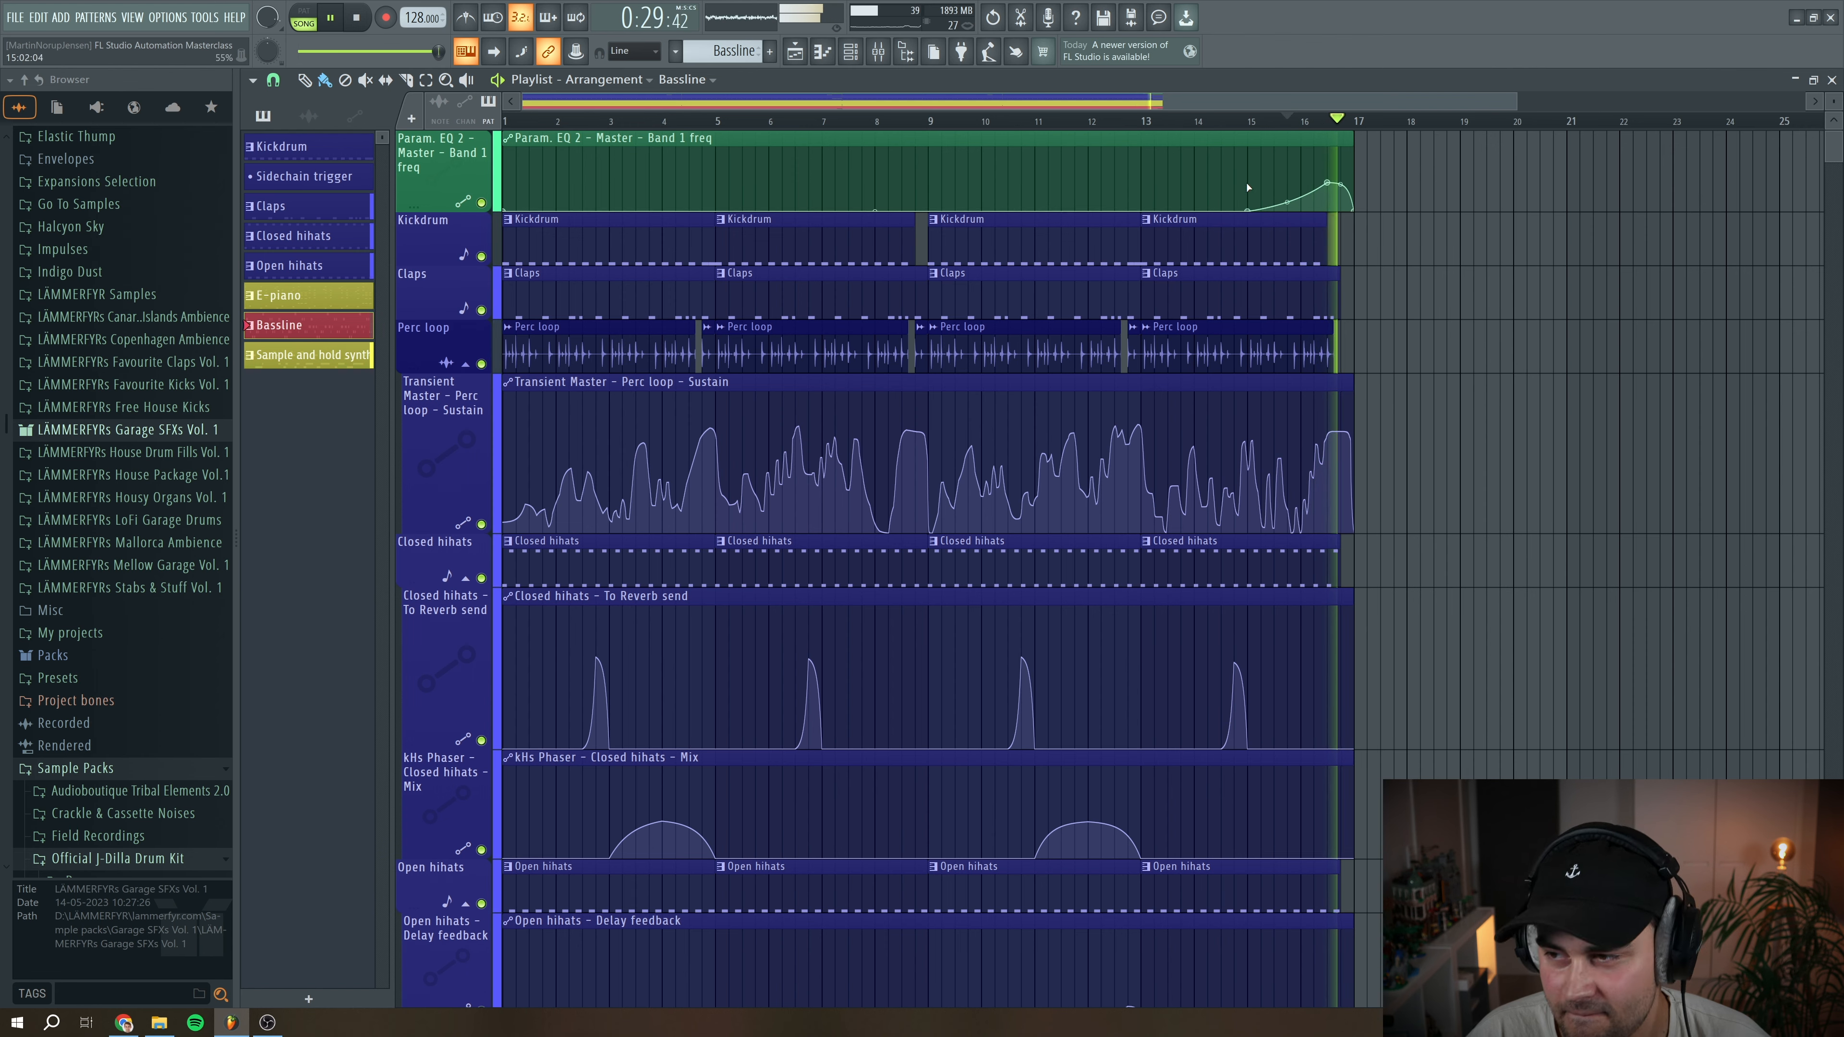
key(space)
Unmute the Bassline's ModEnv 1 Decay automation and make its playlist track slightly taller
scroll(1143, 301, down, 10)
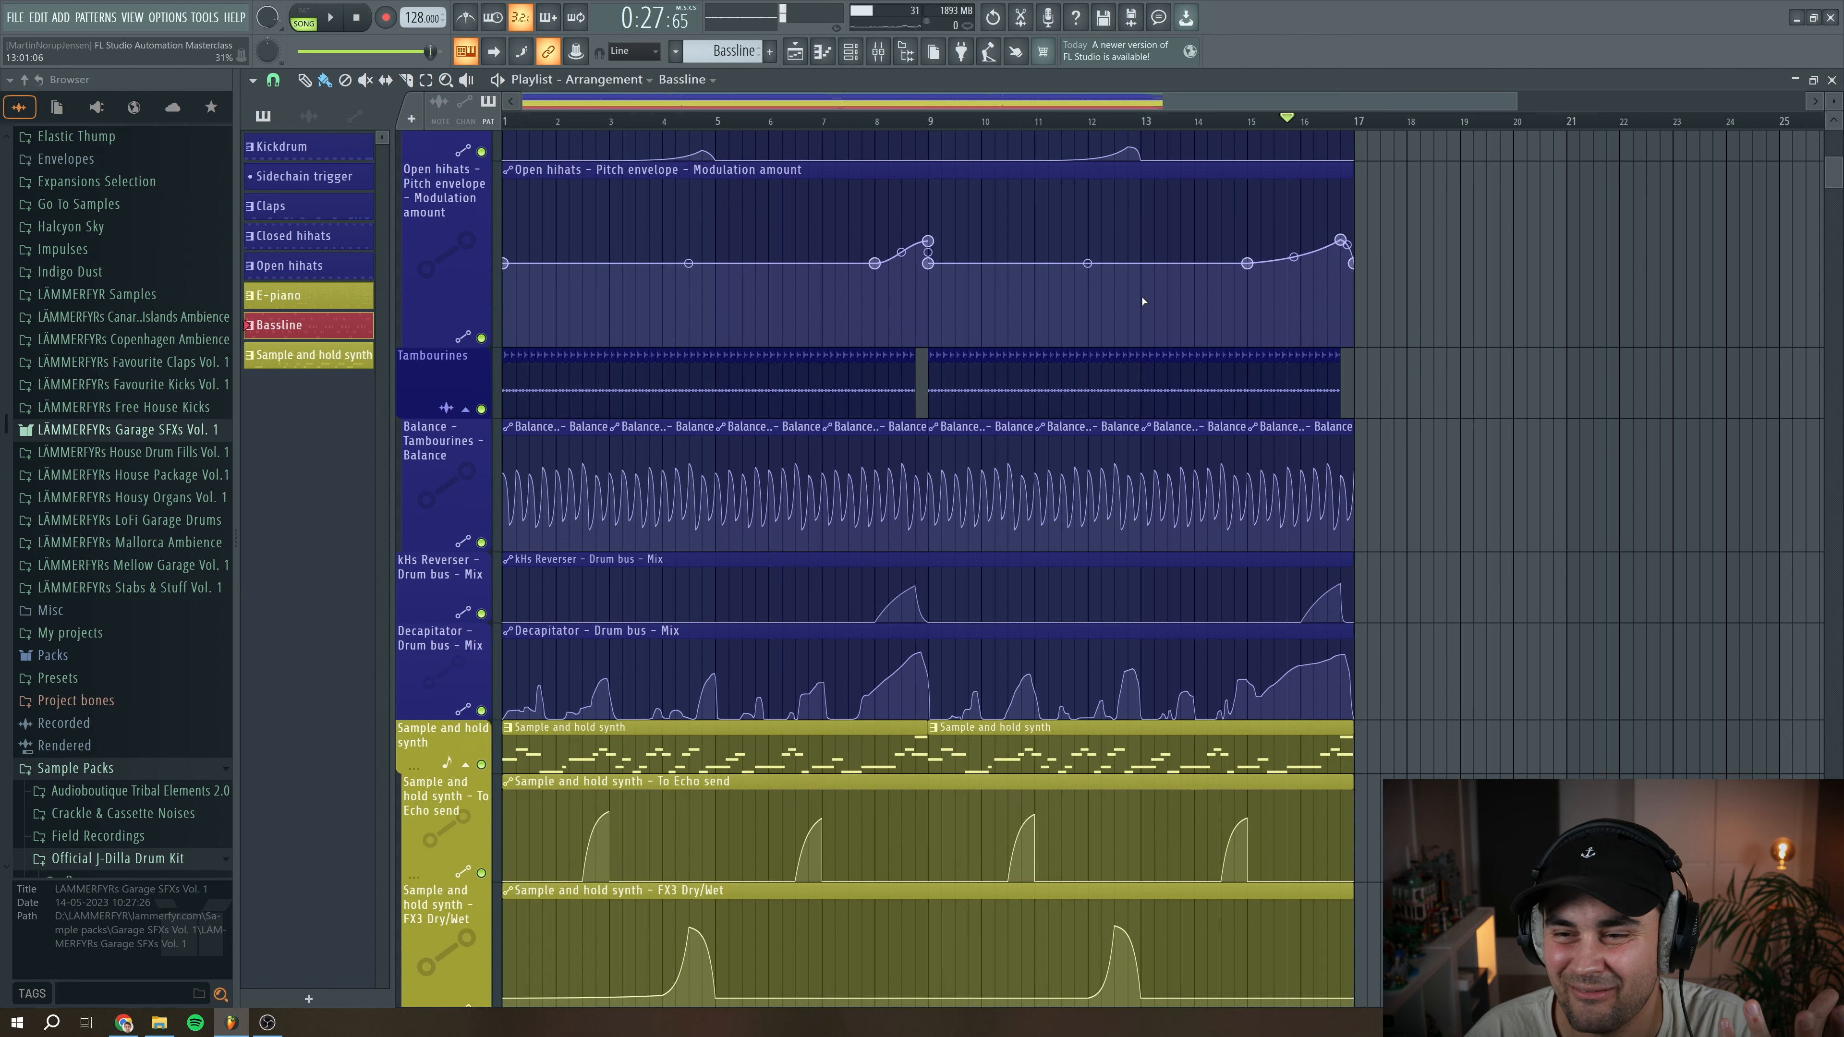
scroll(1142, 301, down, 10)
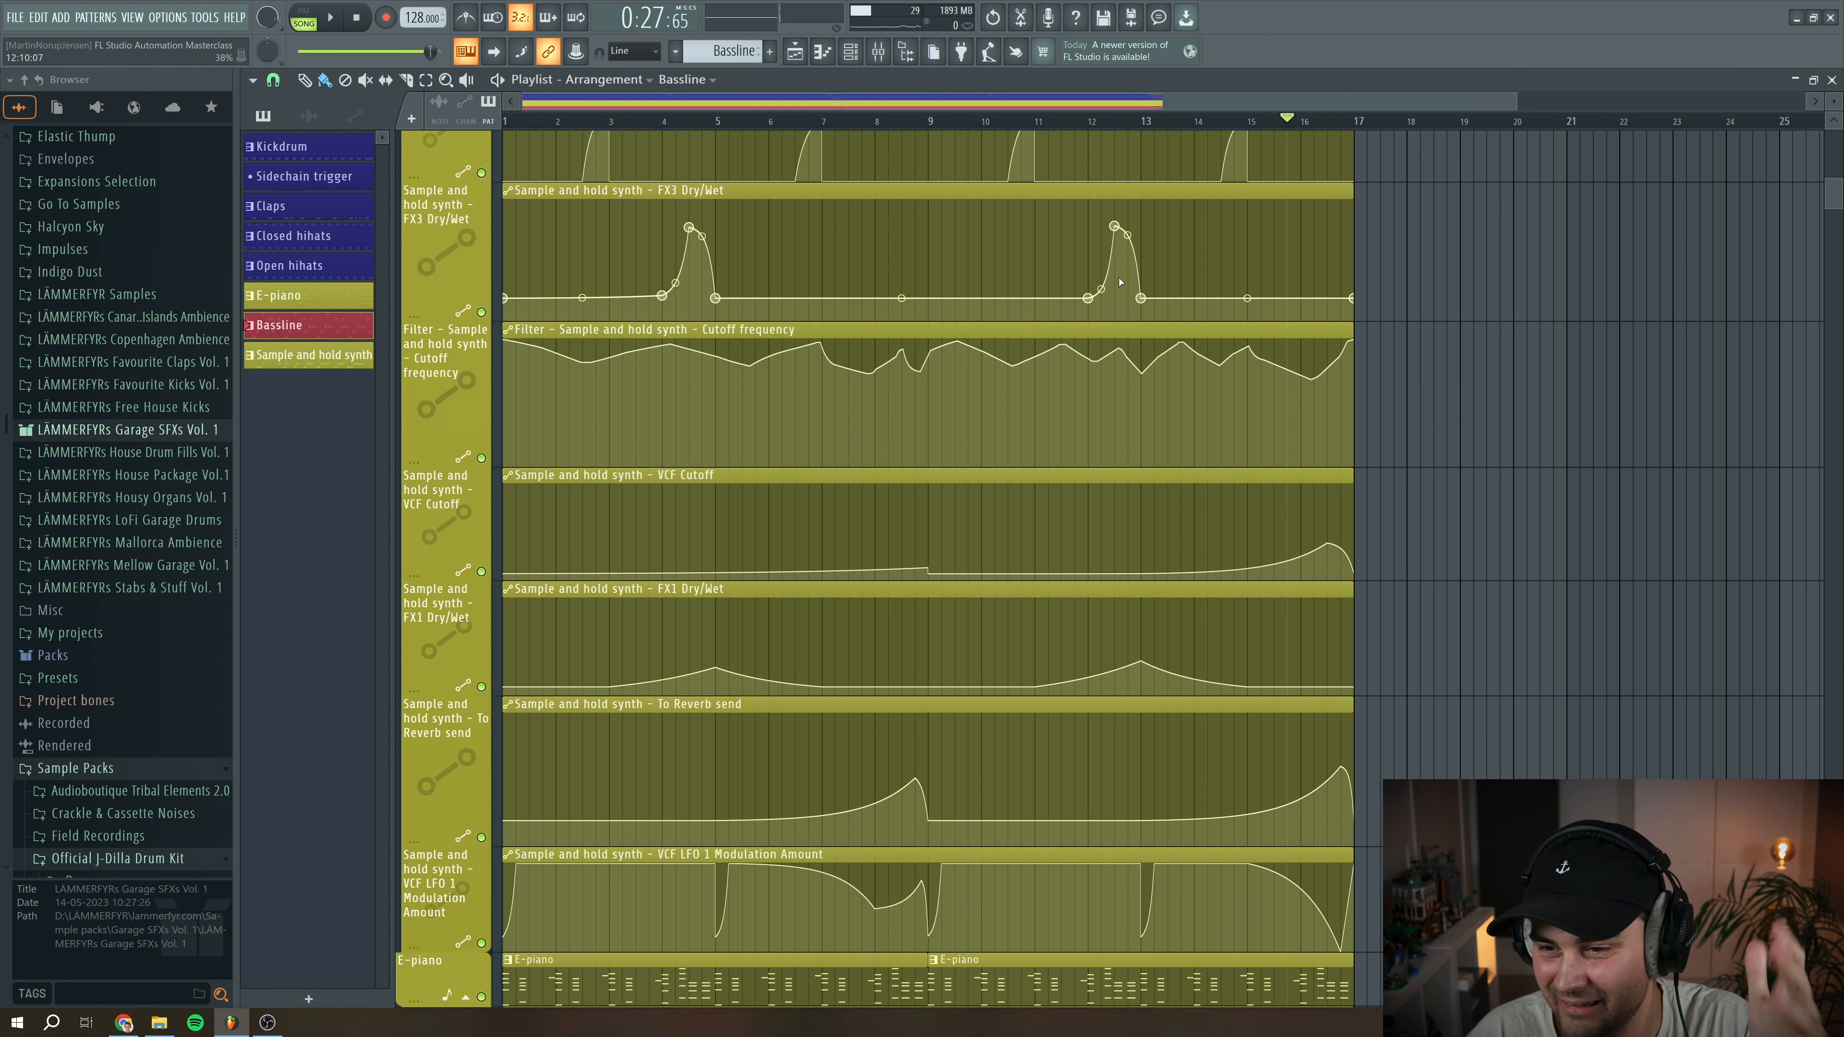
scroll(1108, 254, down, 7)
click(511, 120)
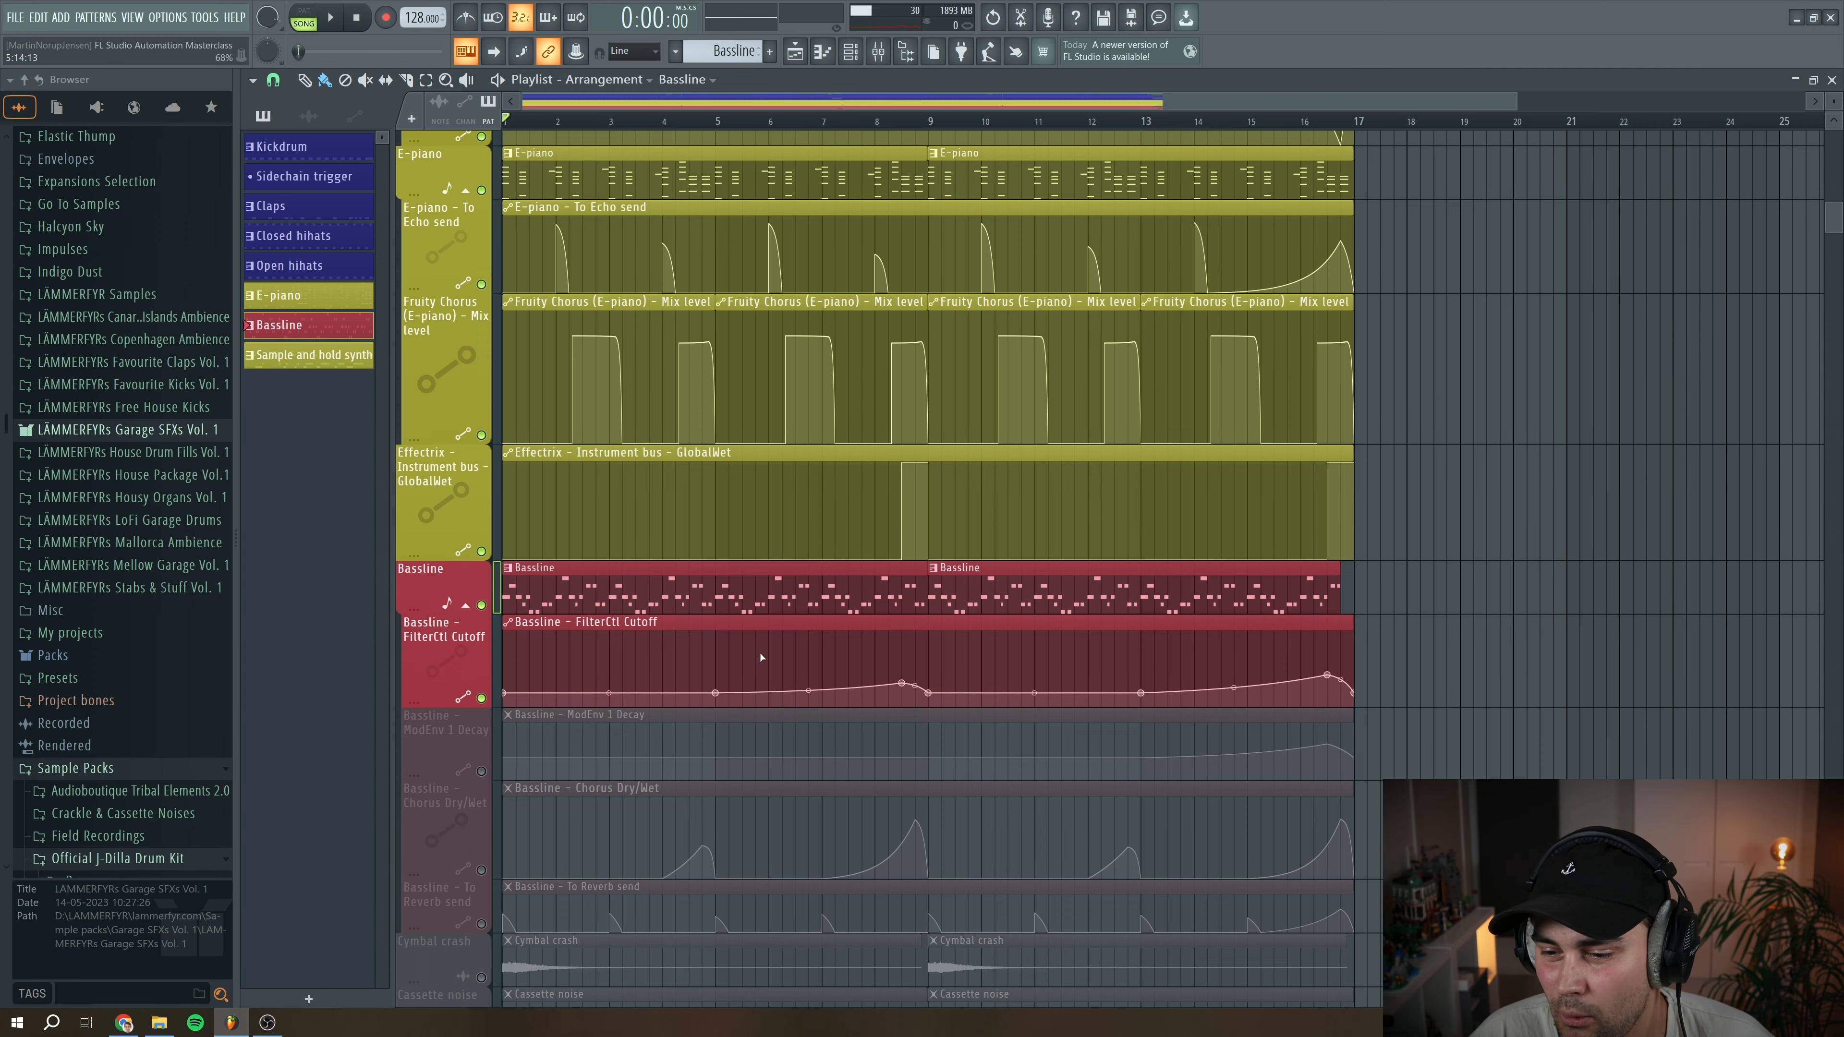
scroll(726, 625, down, 2)
click(481, 611)
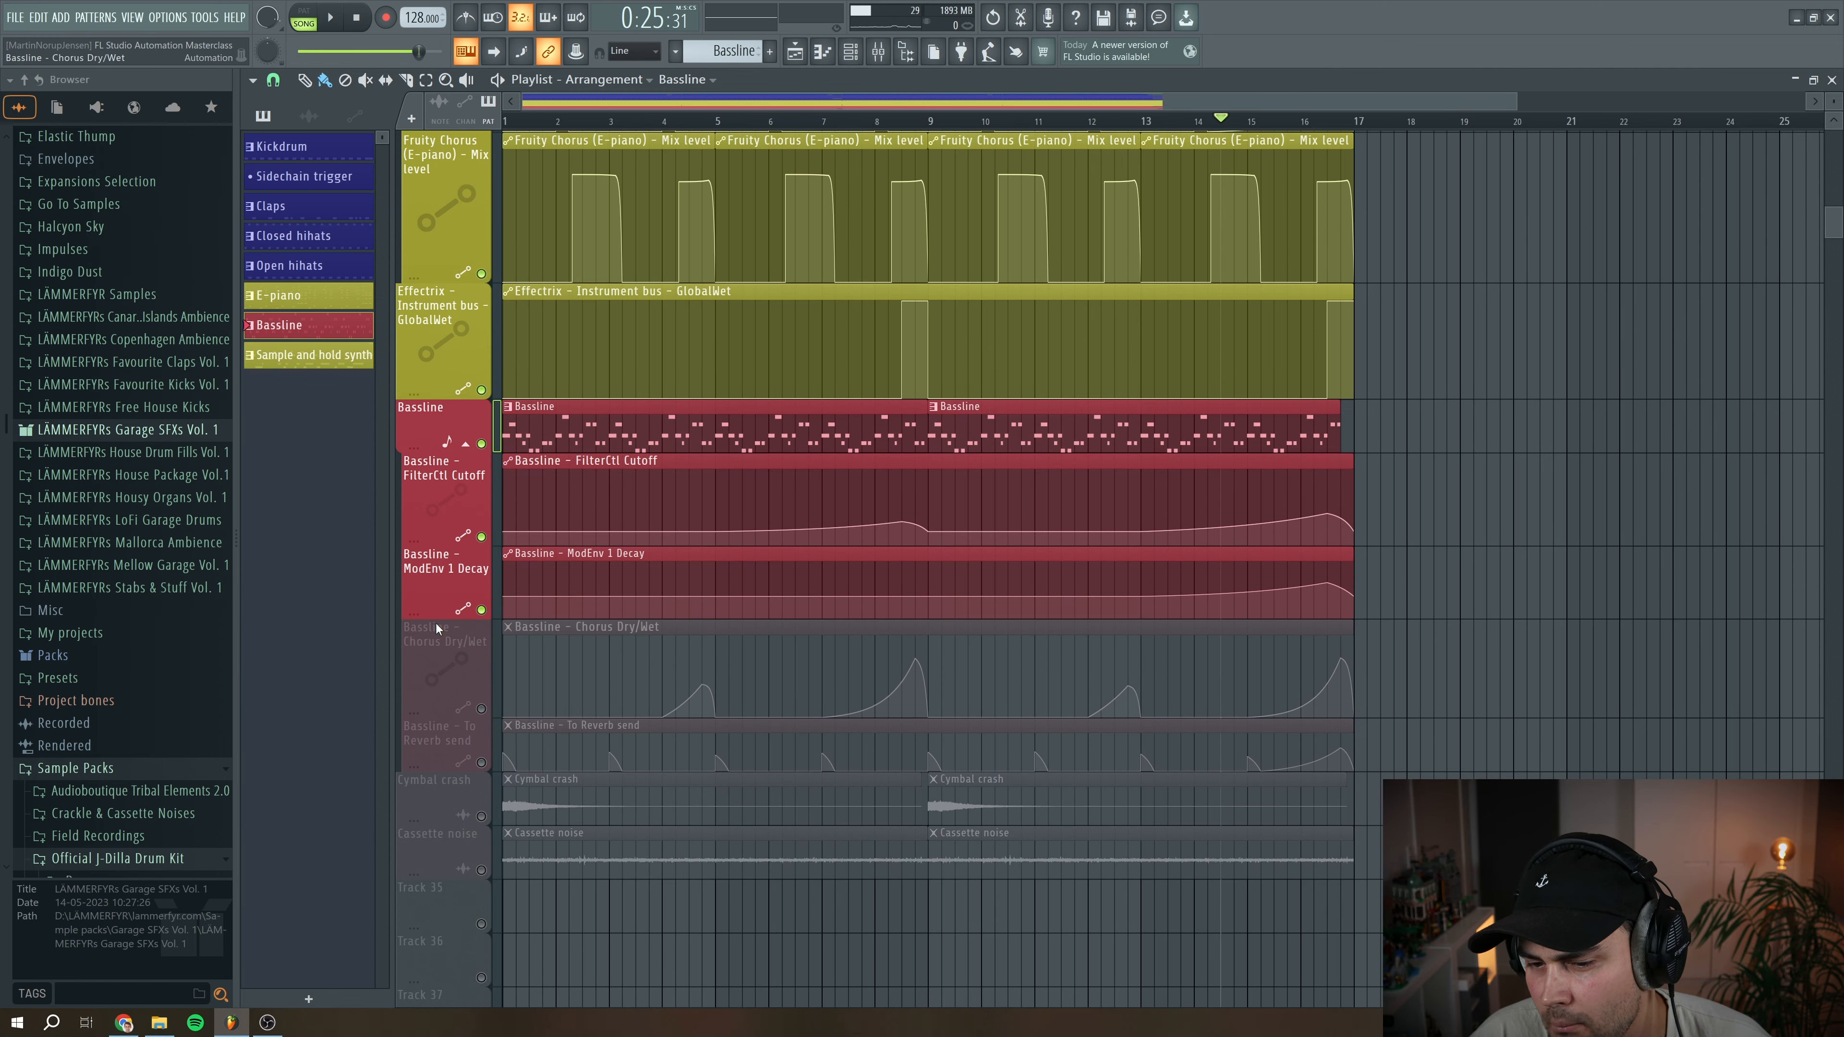
drag(438, 619, 439, 629)
Open the Bassline channel's Sylenth1 instrument to view the Mod Env 1 decay control
click(887, 58)
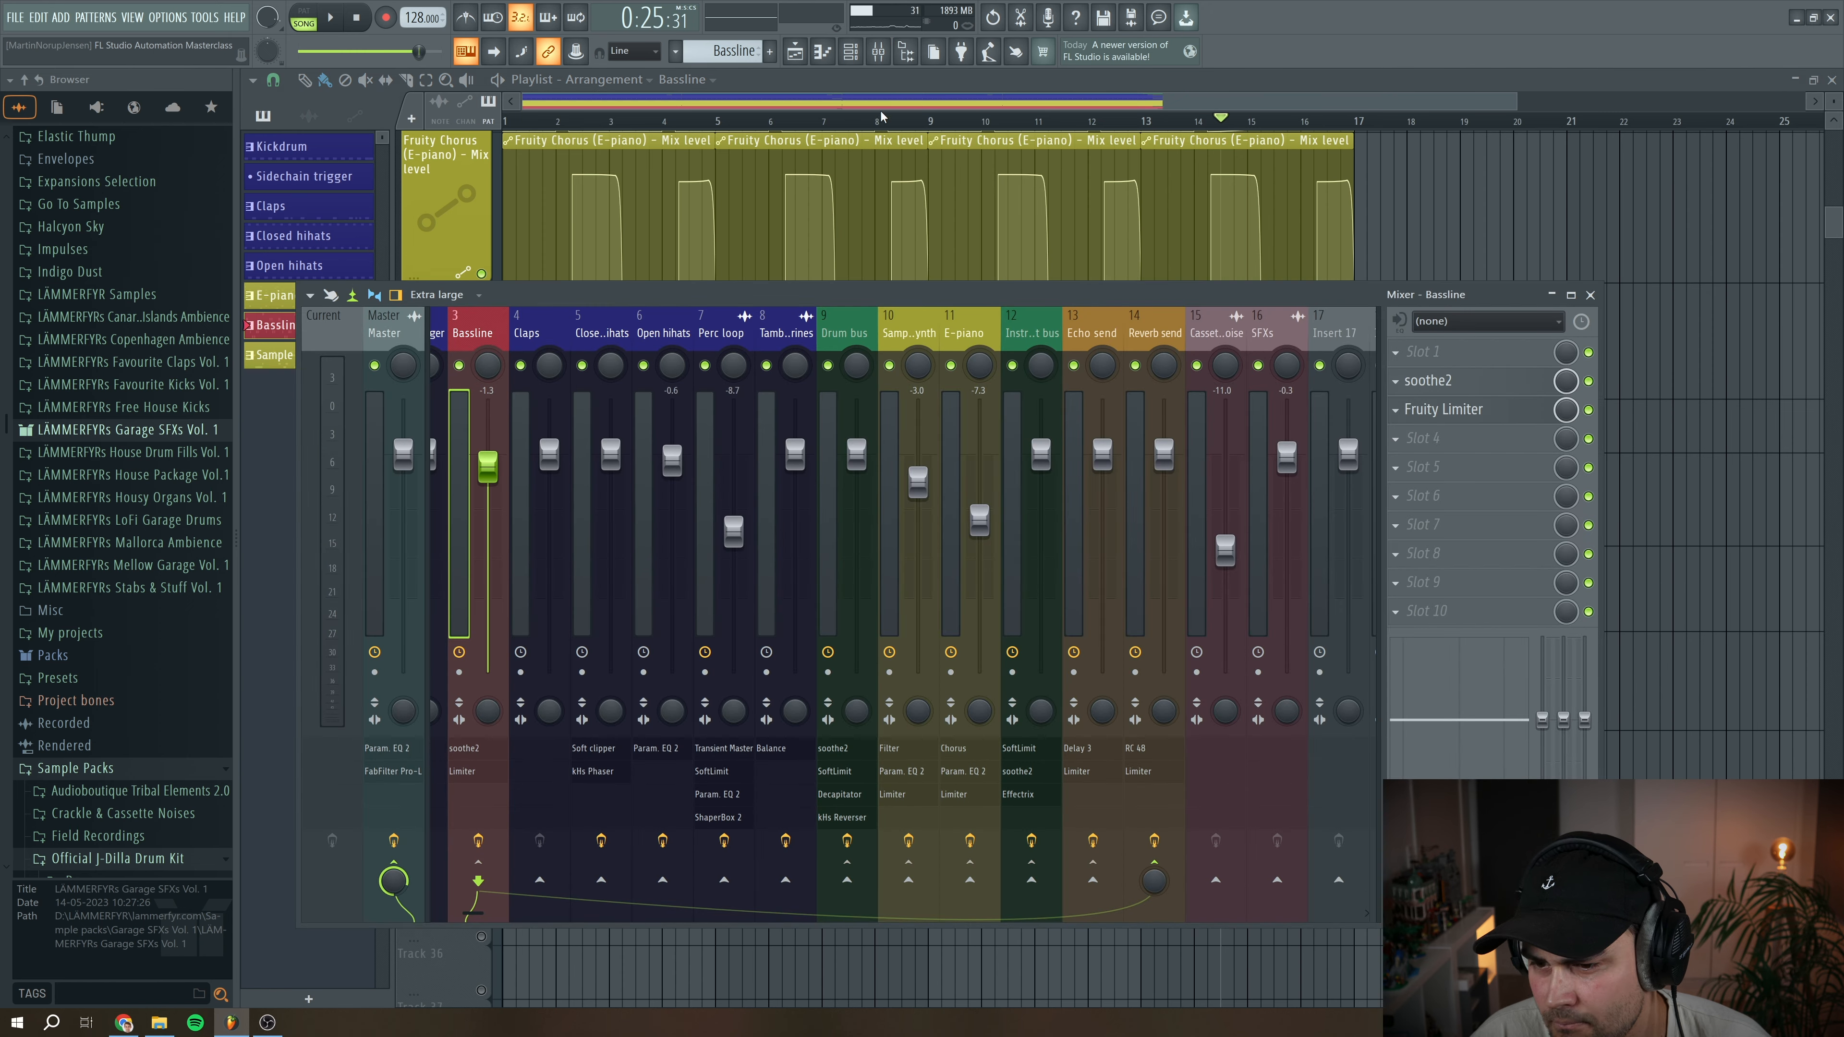
click(879, 51)
click(850, 51)
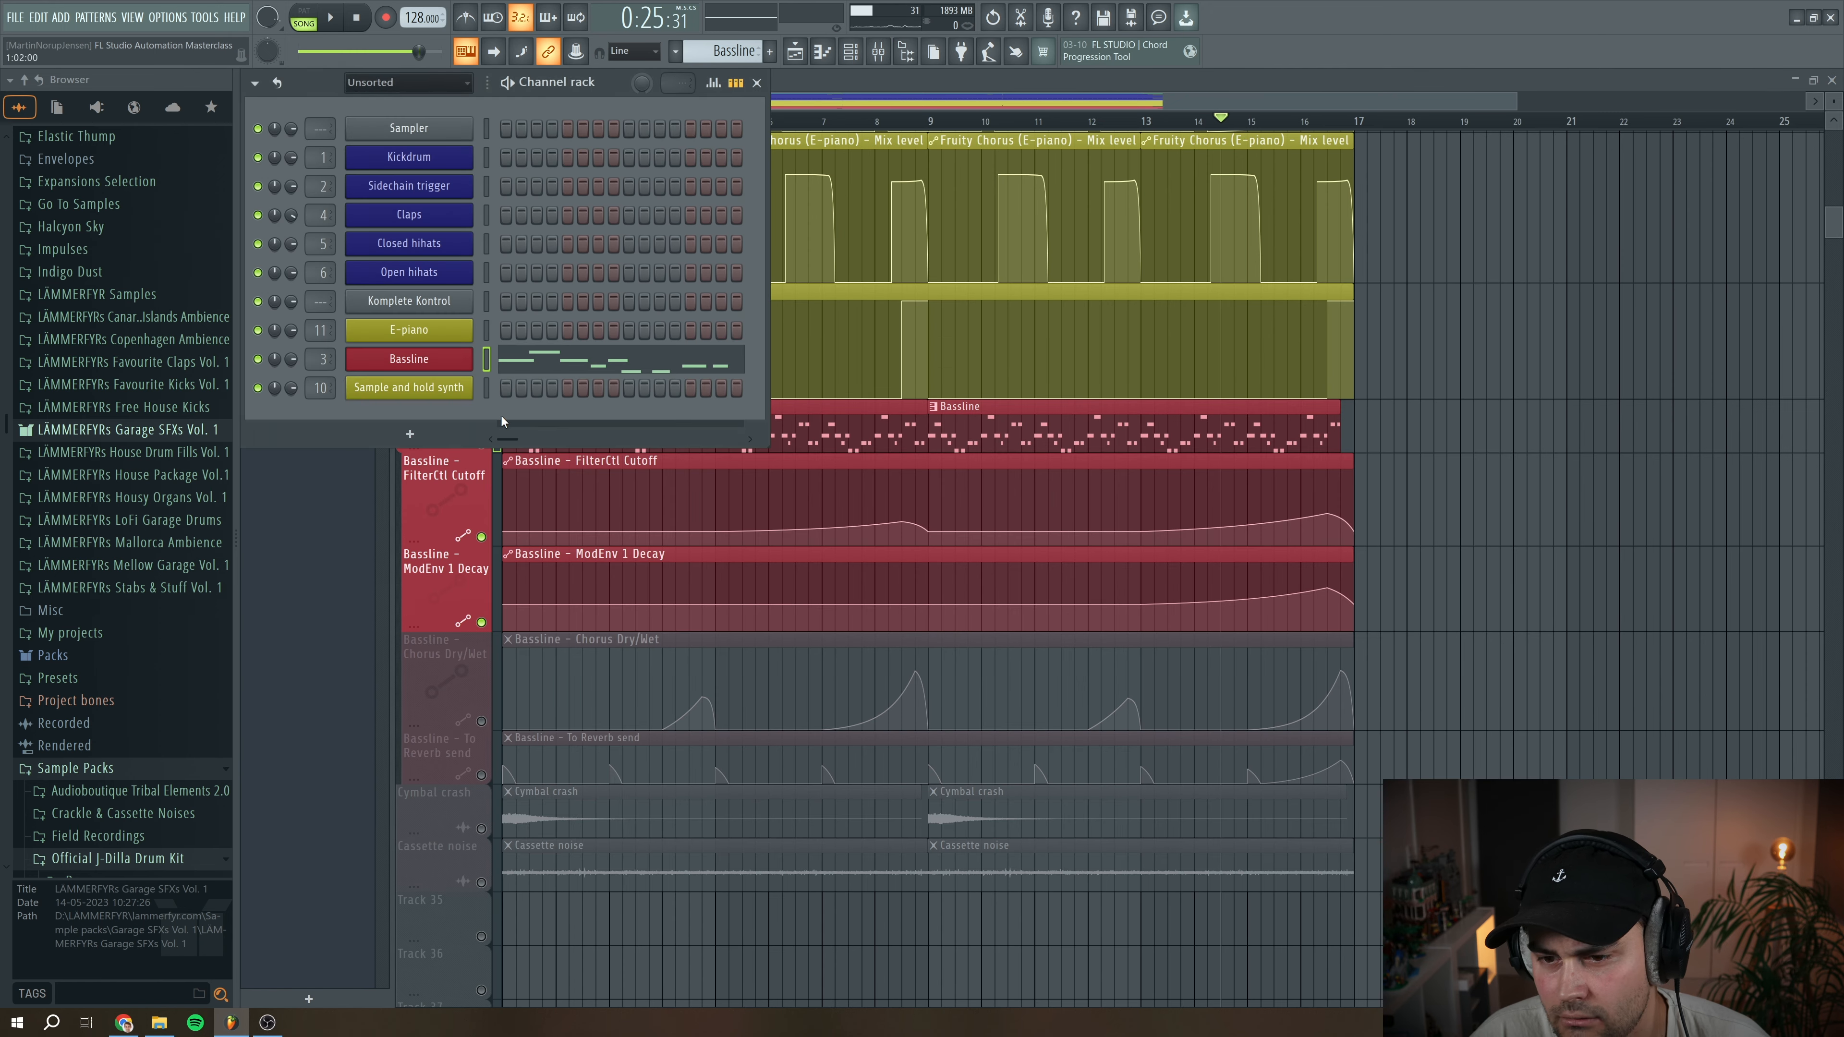
click(409, 356)
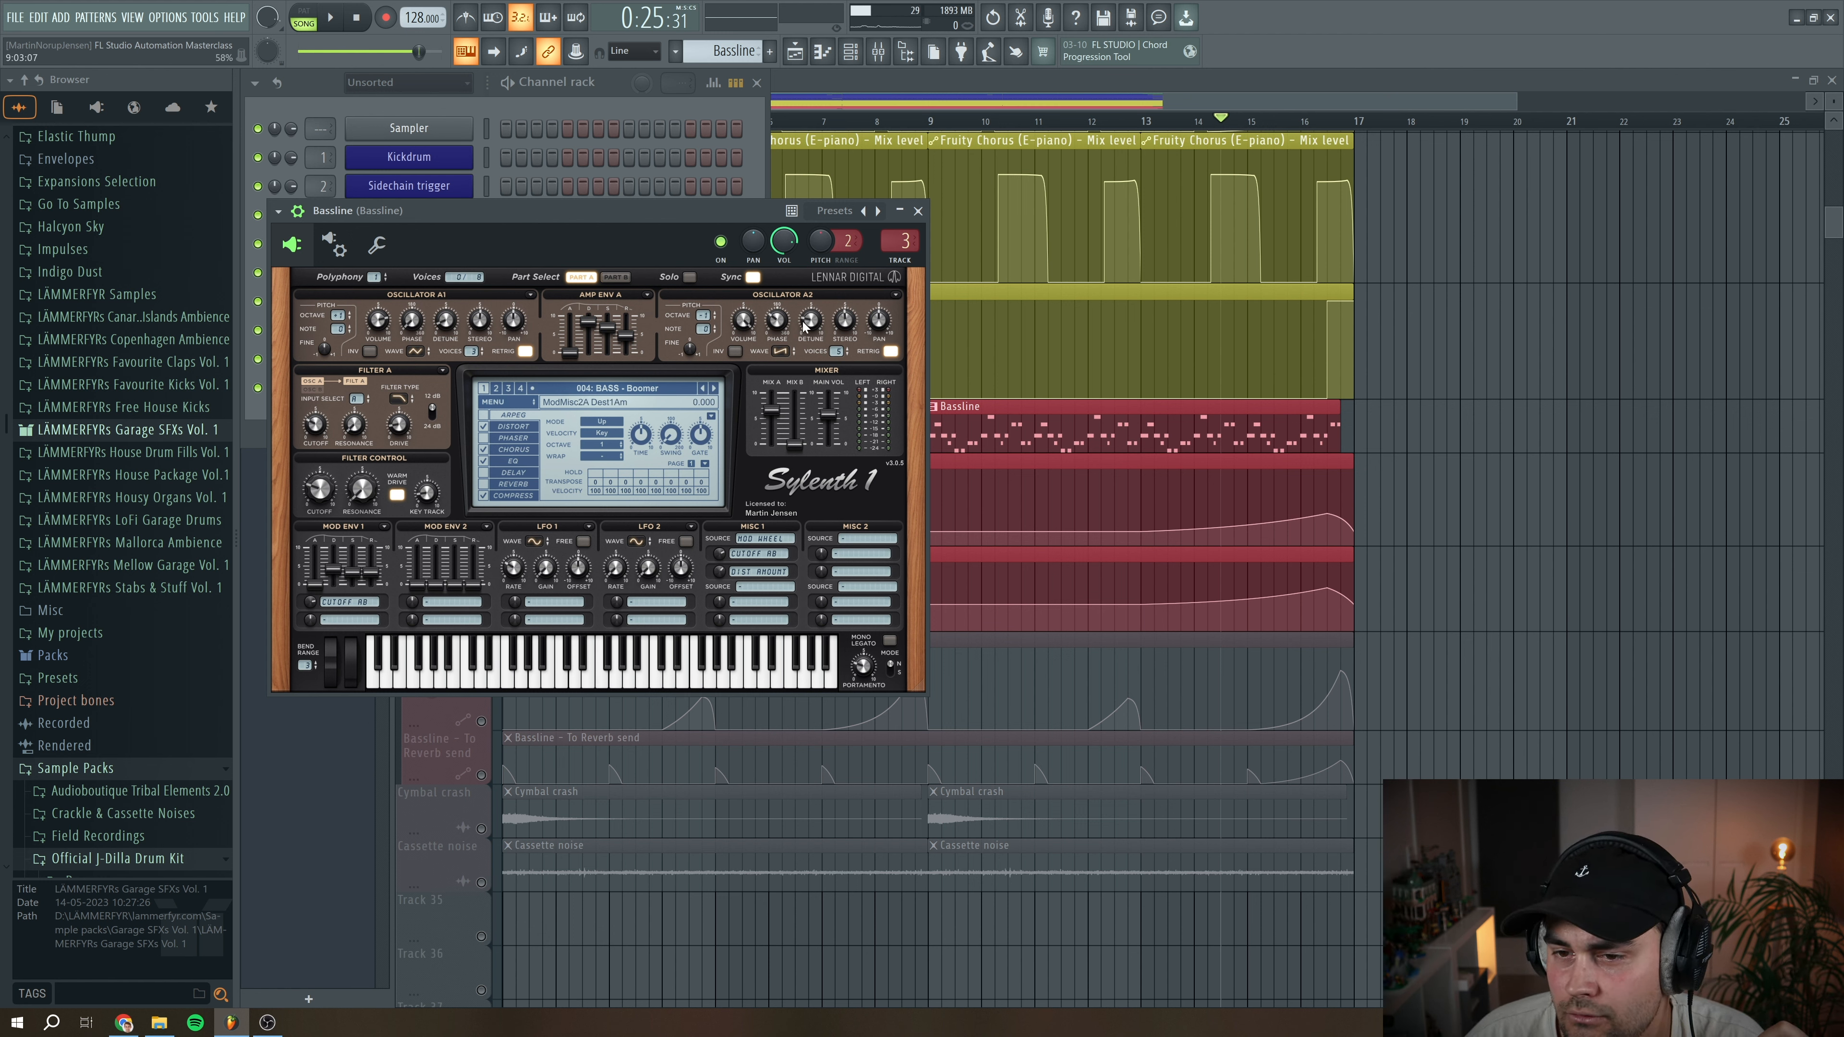
Audition the Bassline's ModEnv 1 Decay automation in playback, stop, and close its Sylenth1 window
click(333, 20)
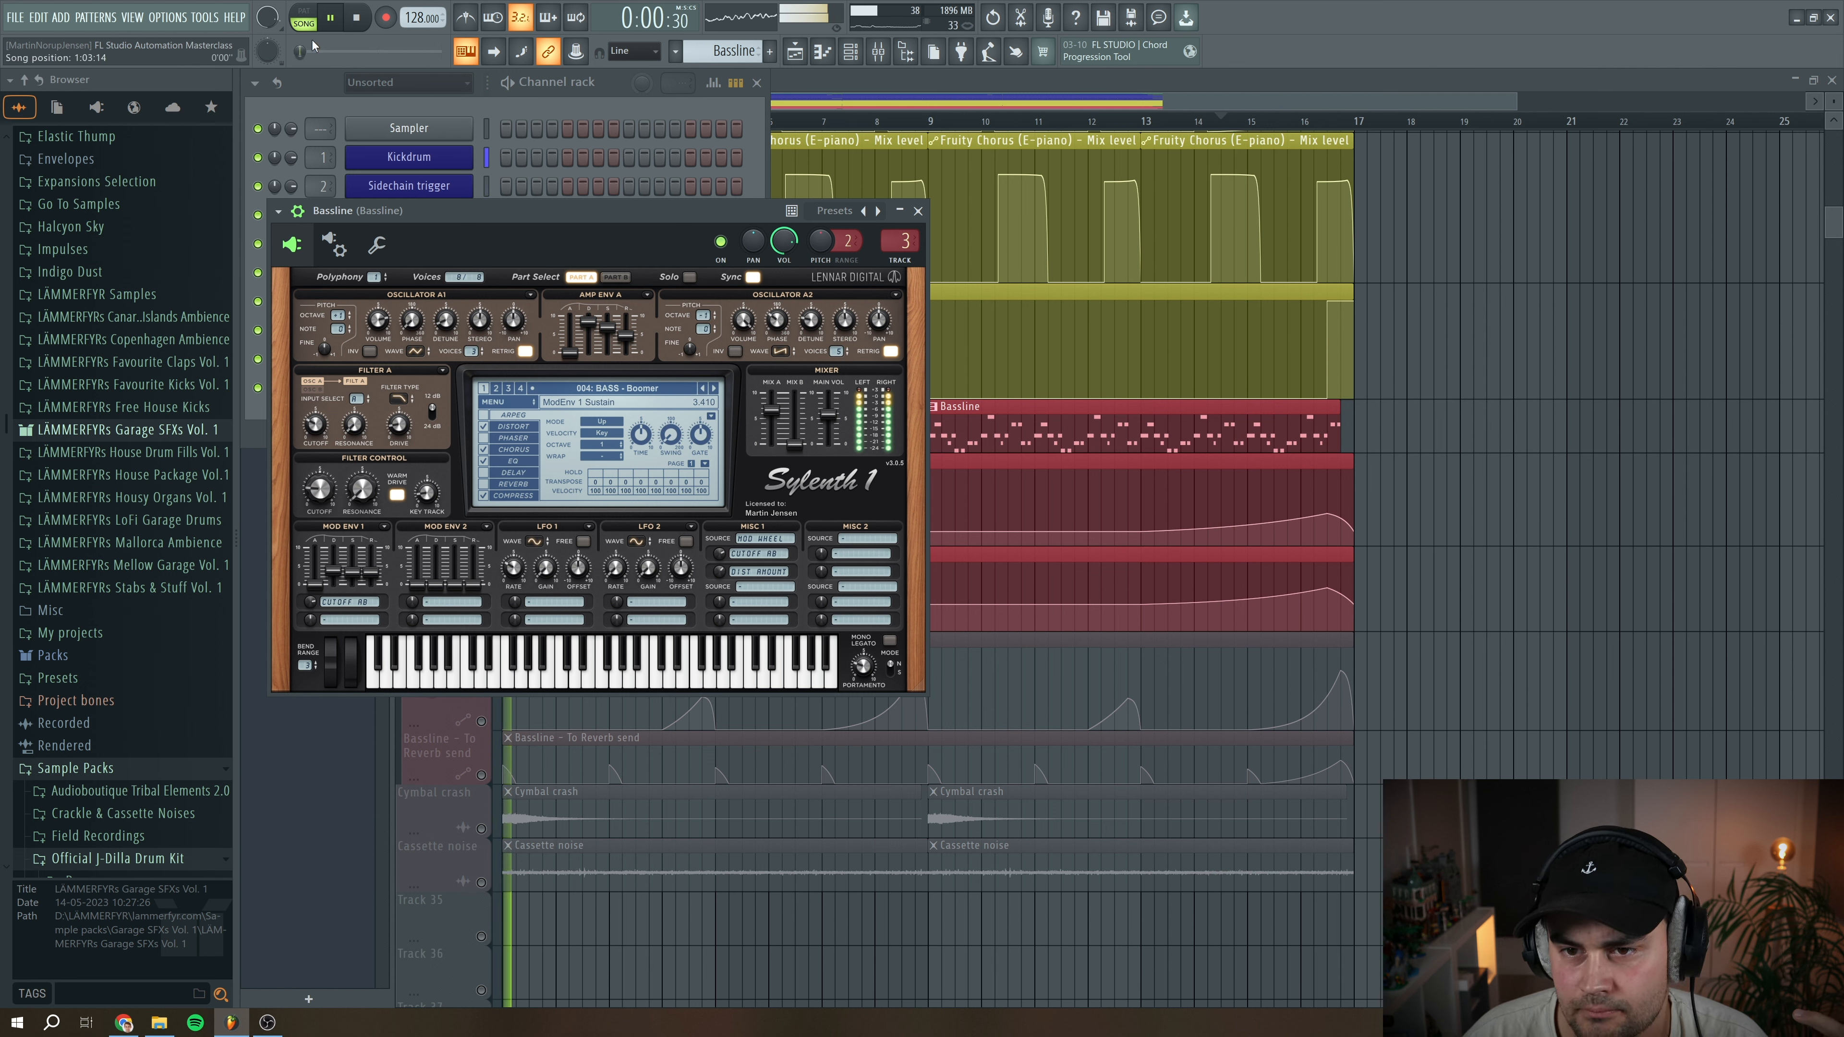
key(space)
click(917, 211)
Enable the Bassline's Chorus Dry/Wet automation and view the chorus Dry/Wet control in its Sylenth1 instrument
scroll(836, 453, down, 2)
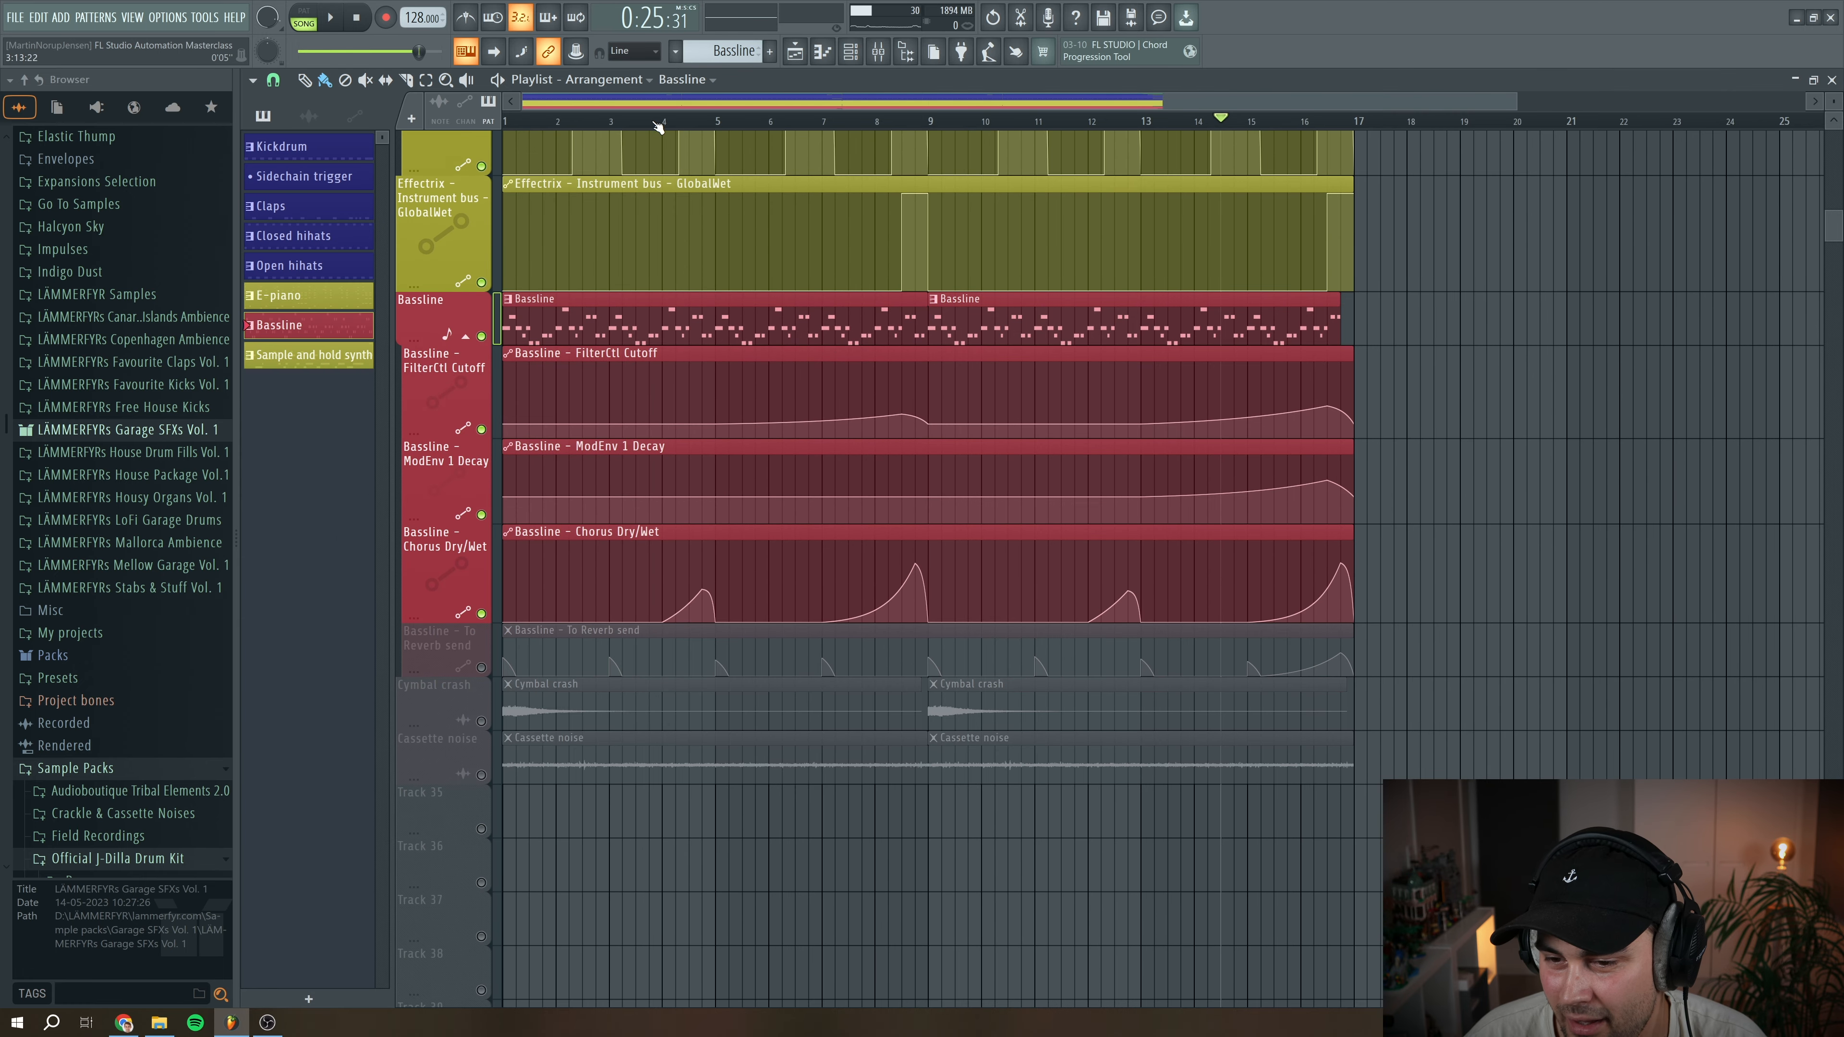
click(653, 125)
click(857, 58)
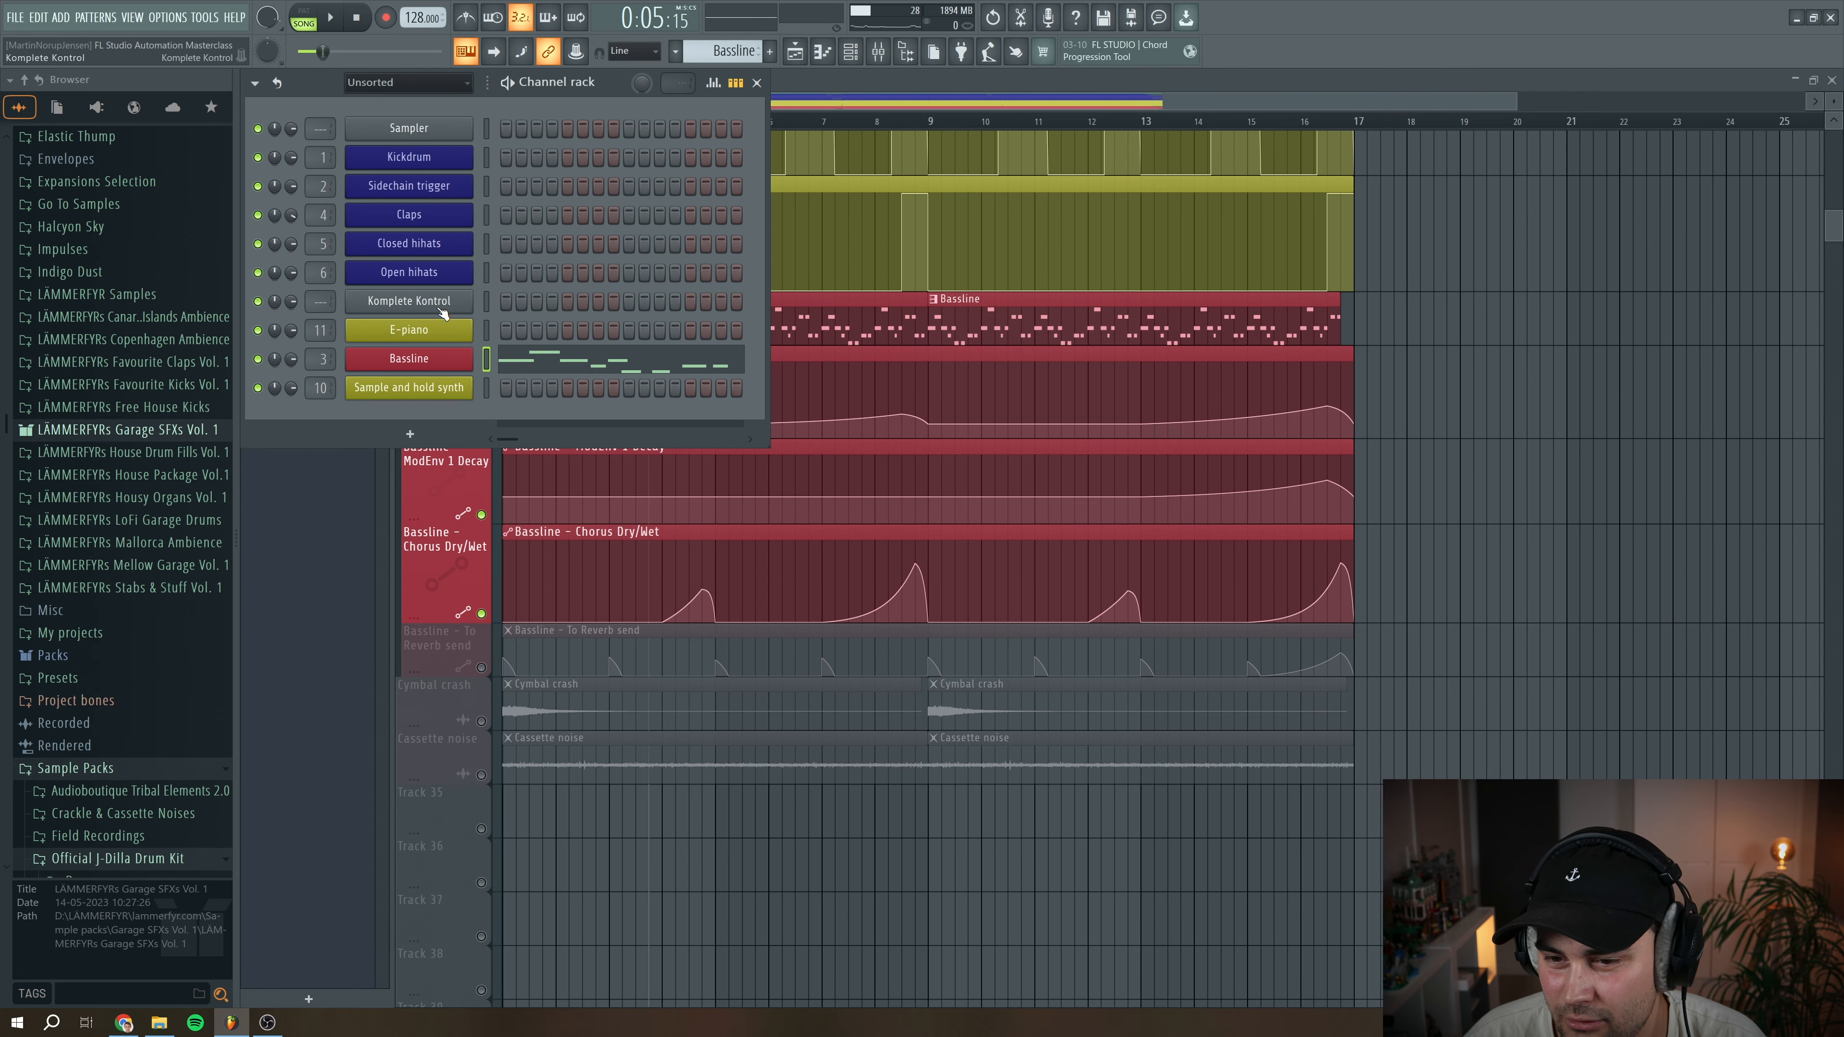
click(441, 363)
click(512, 451)
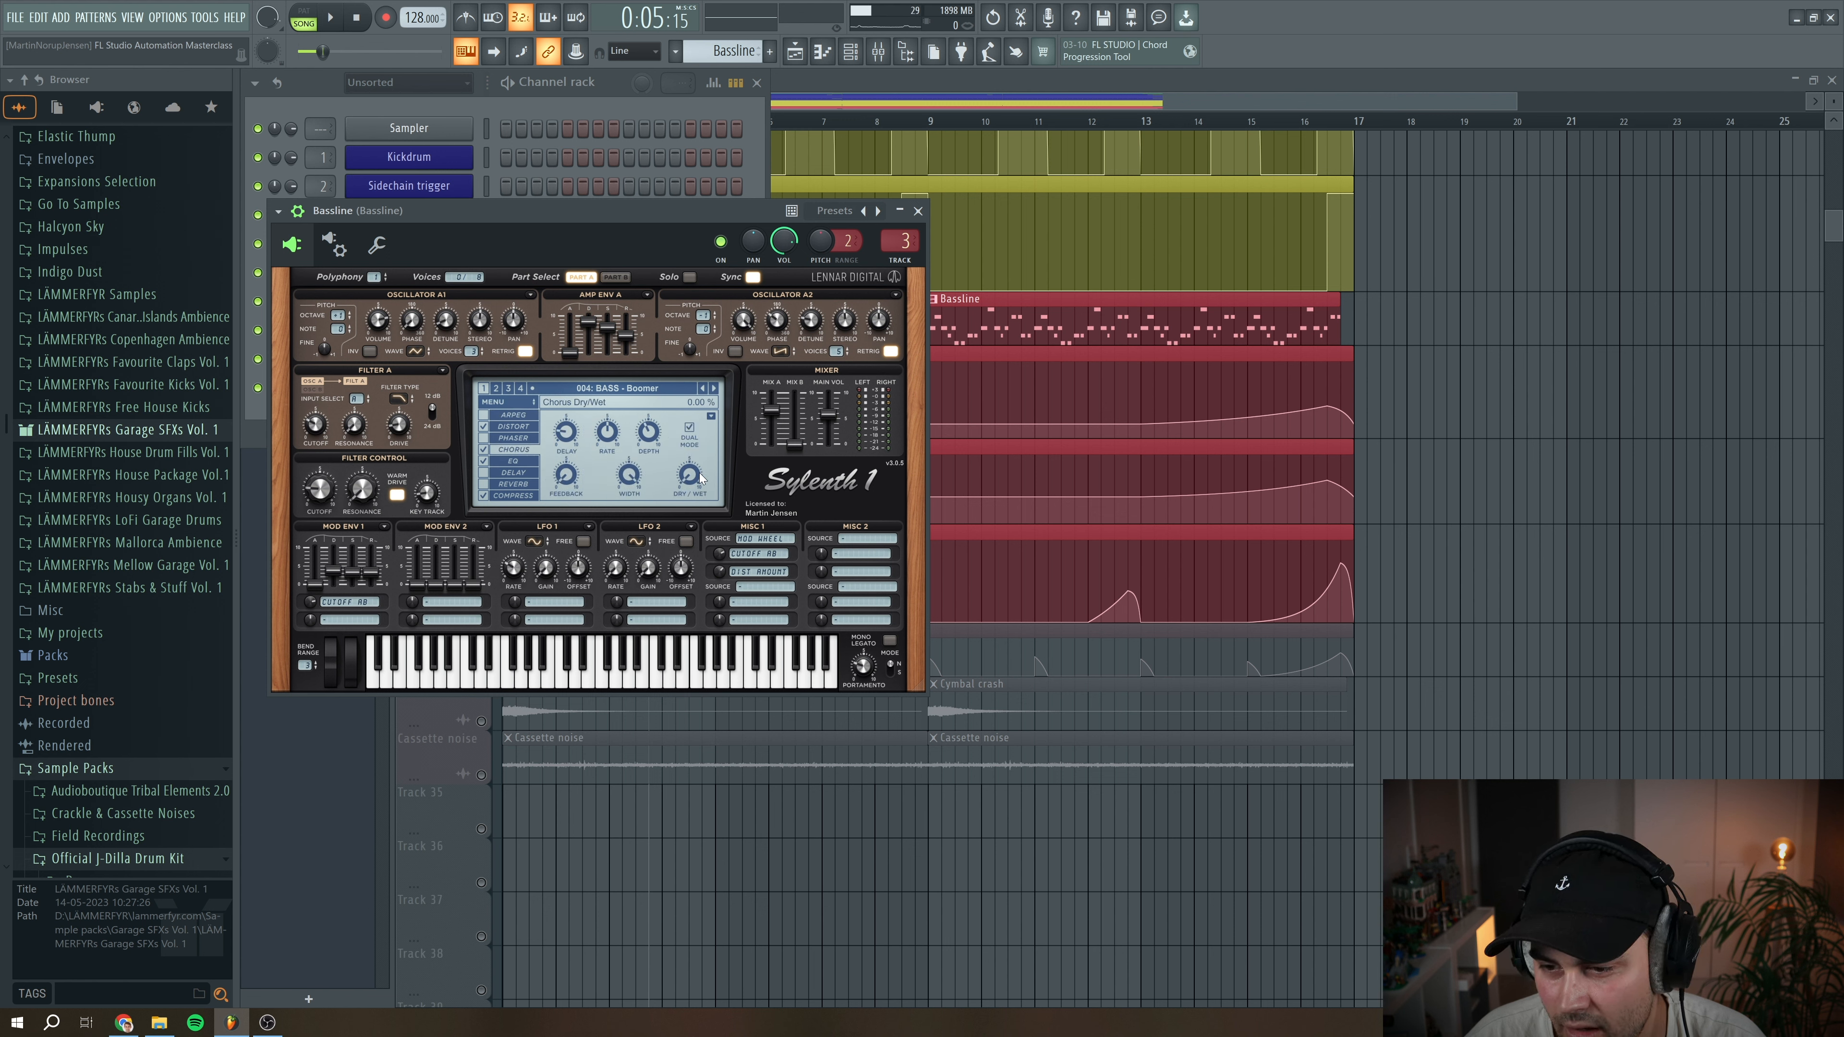
click(892, 106)
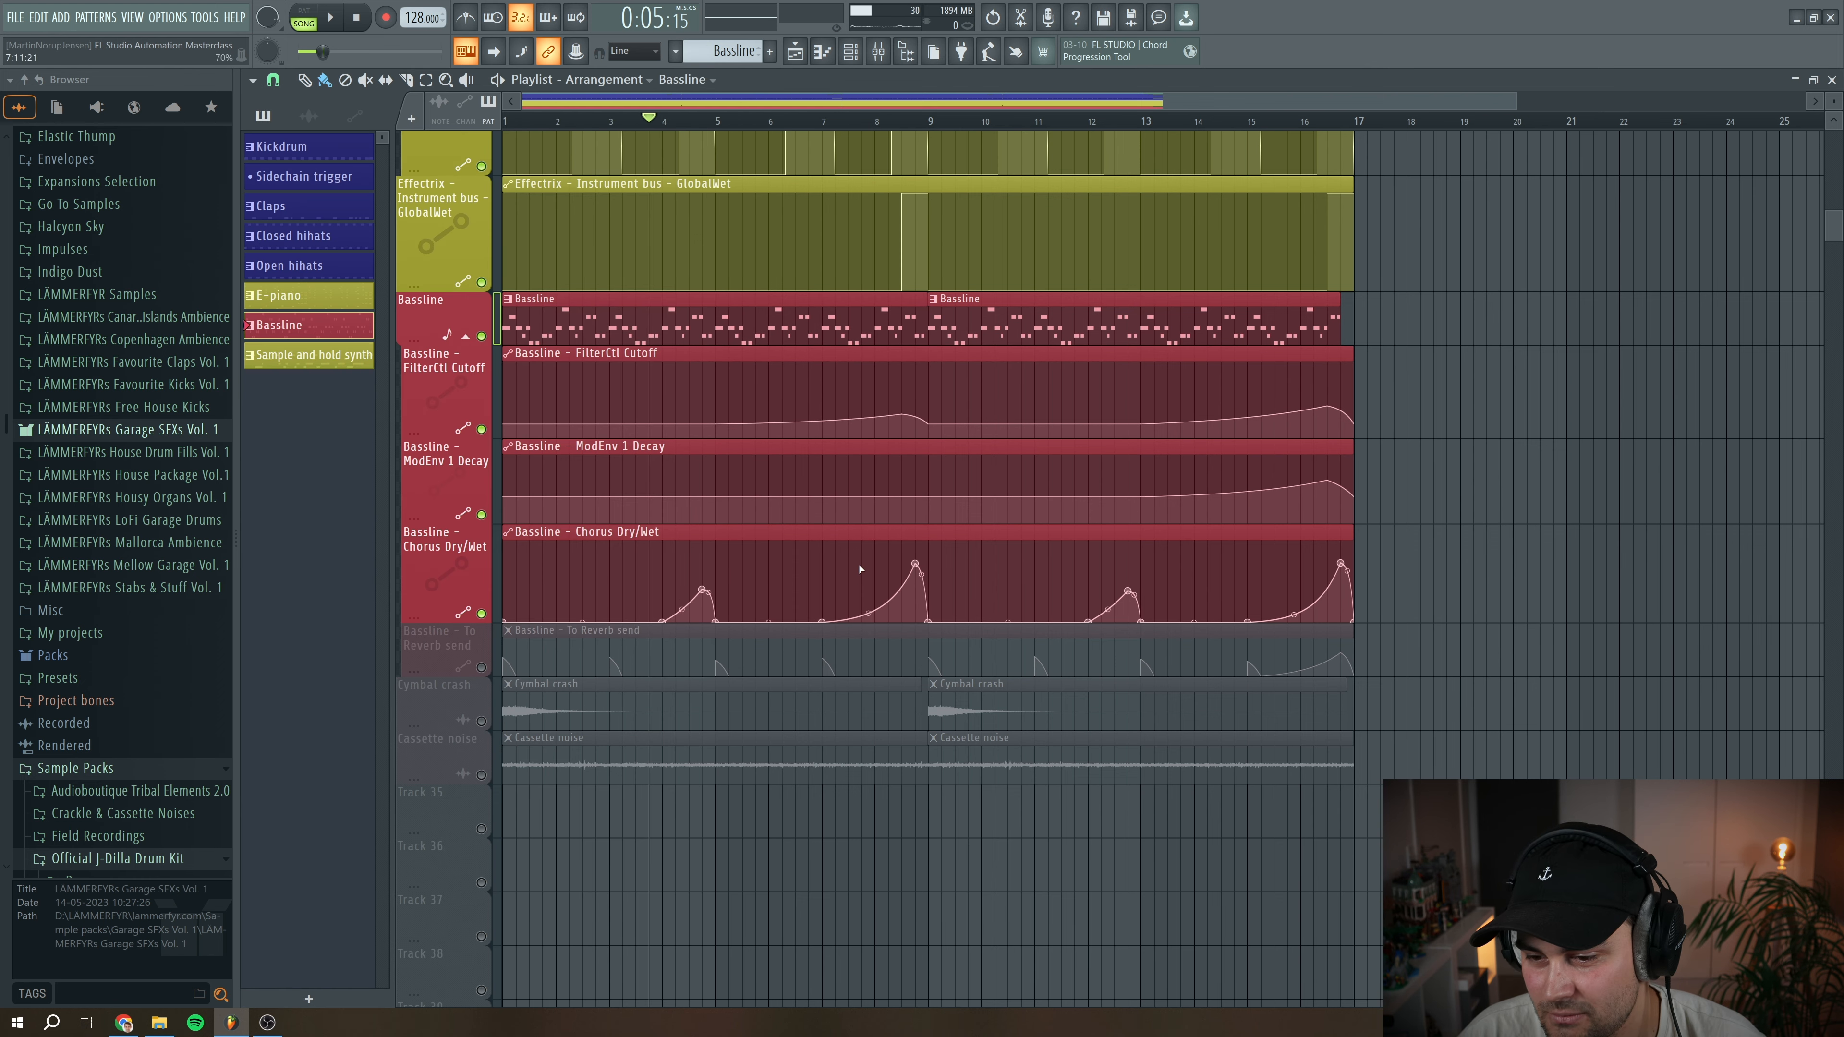
Audition the Bassline's Chorus Dry/Wet automation from just before bar 4, then again from about bar 8 into bar 9
key(space)
key(space)
click(876, 121)
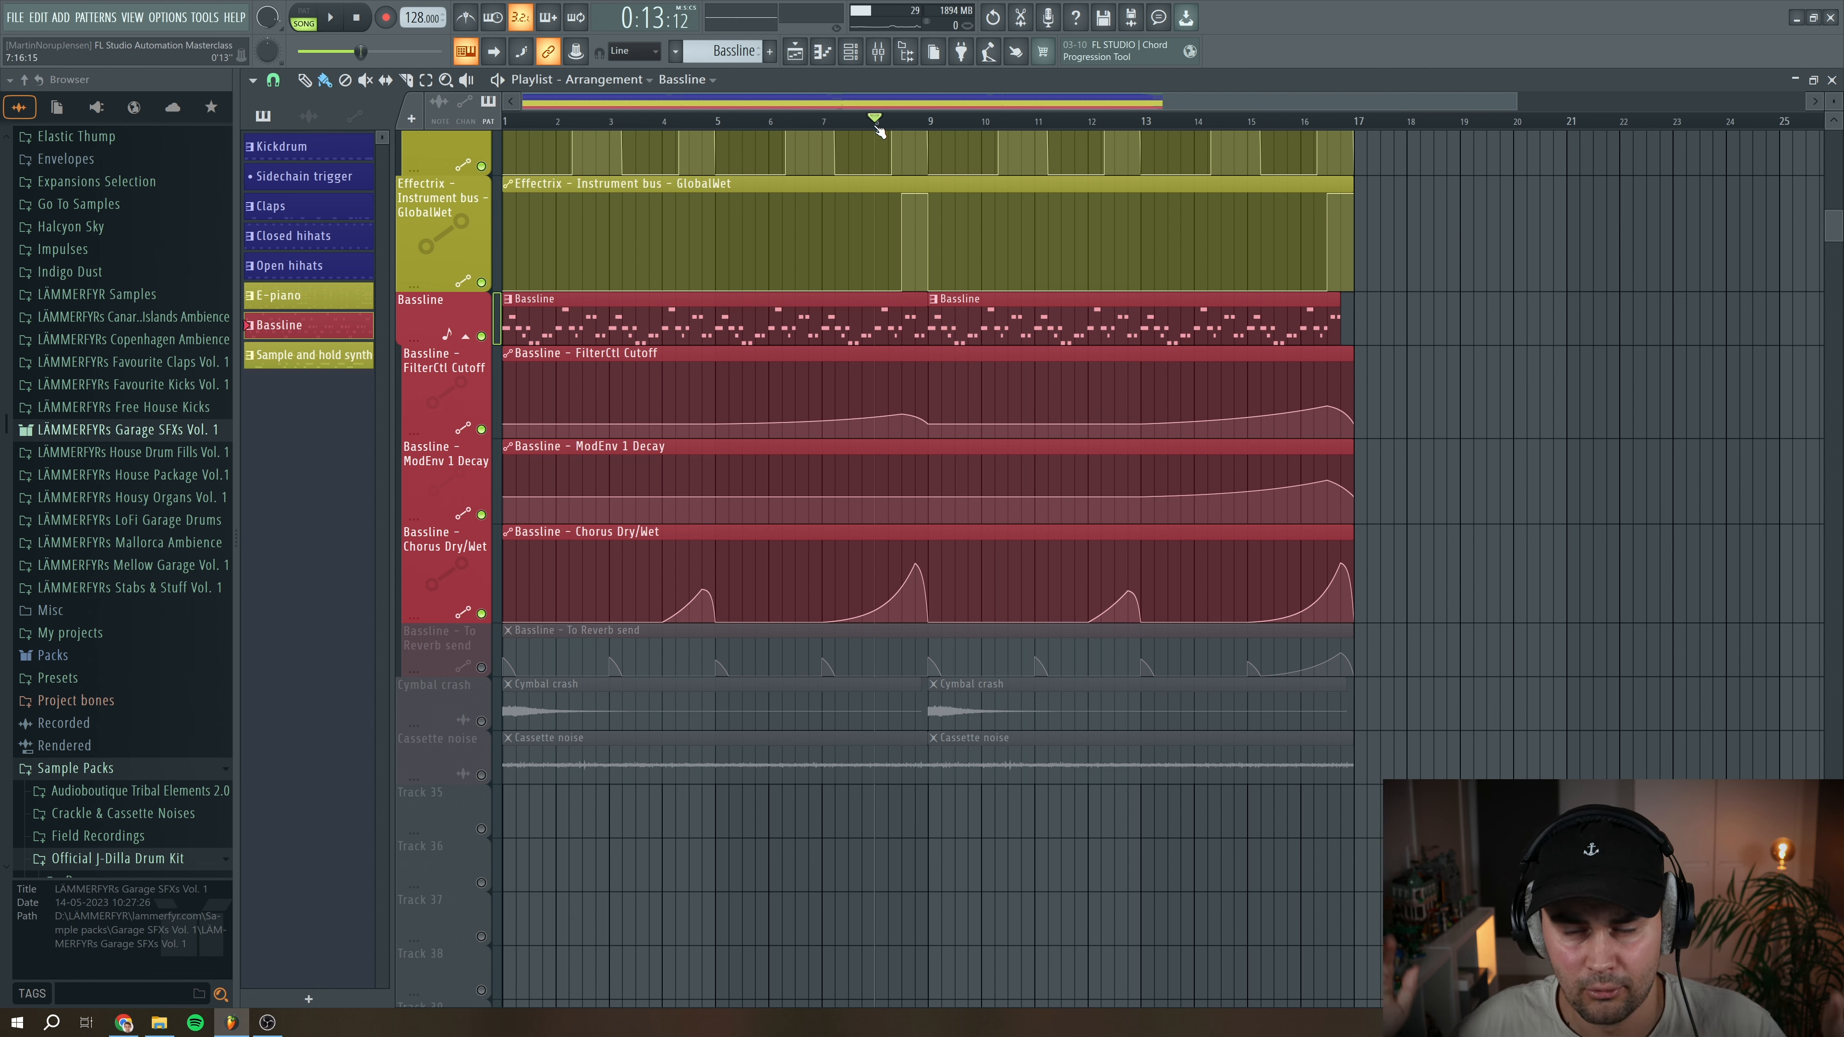
key(space)
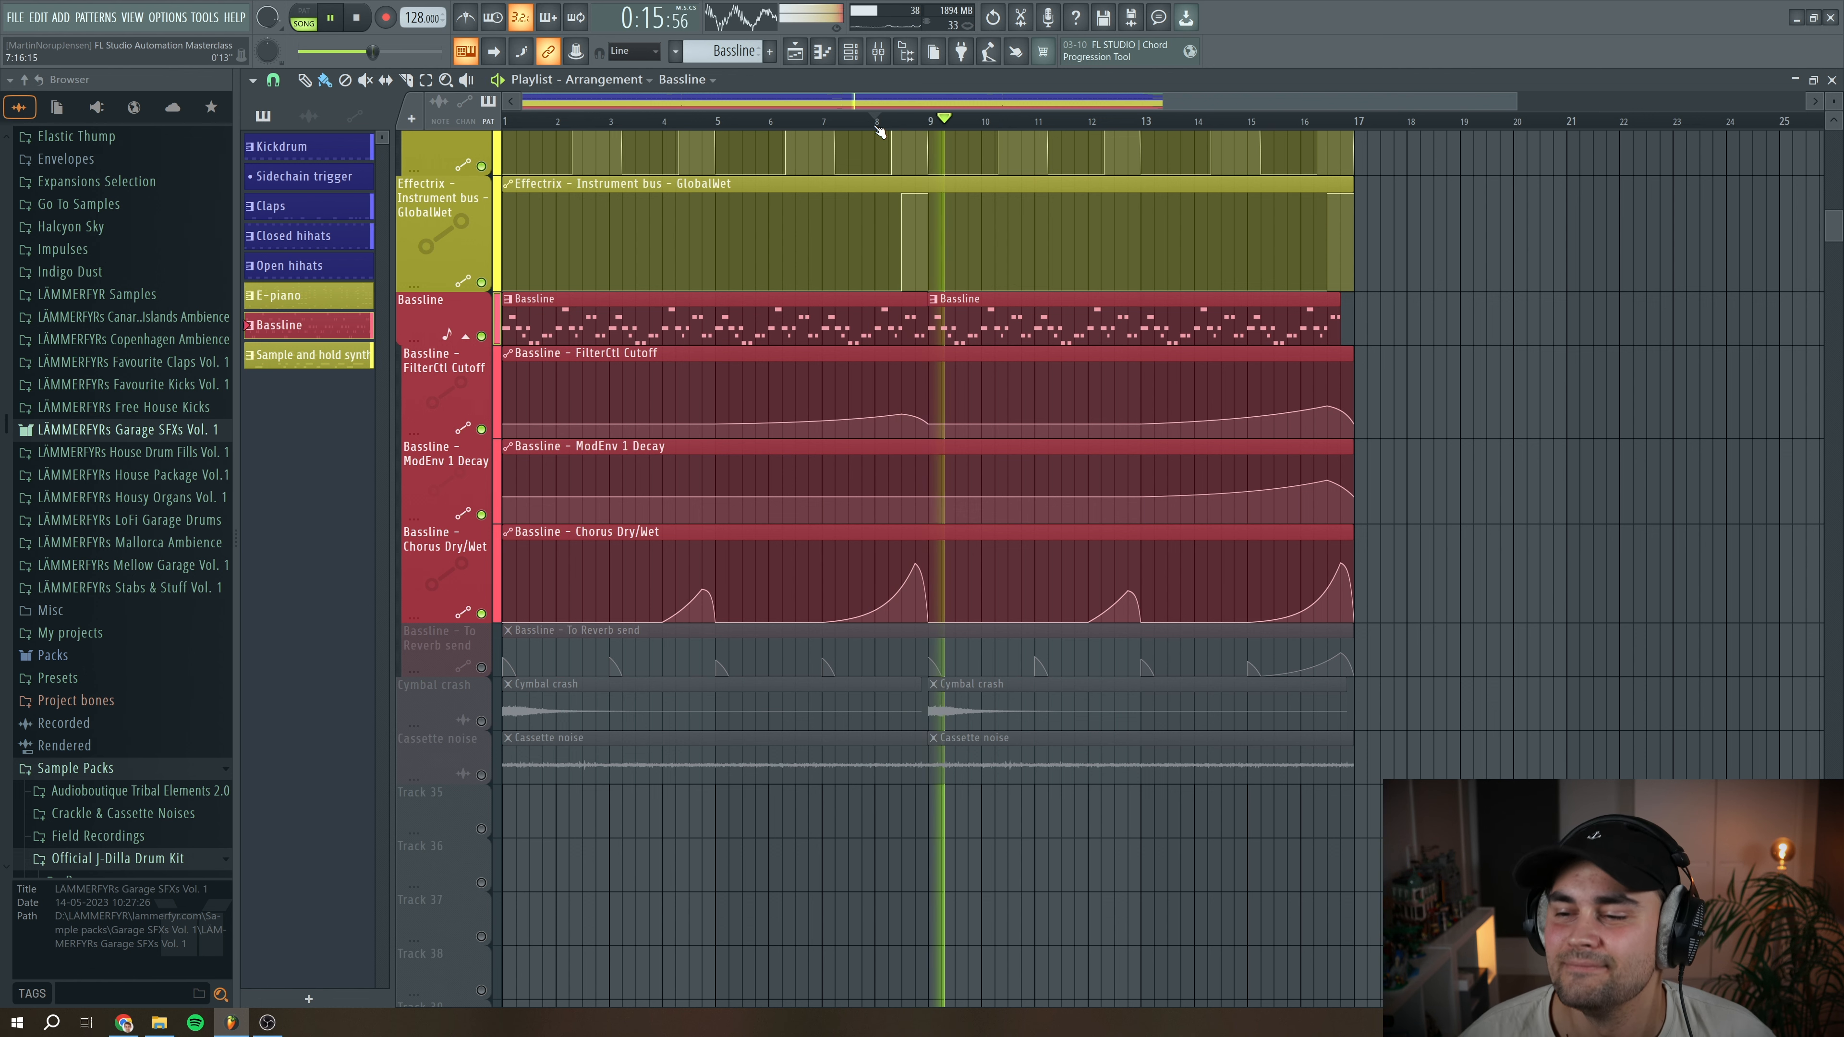
key(space)
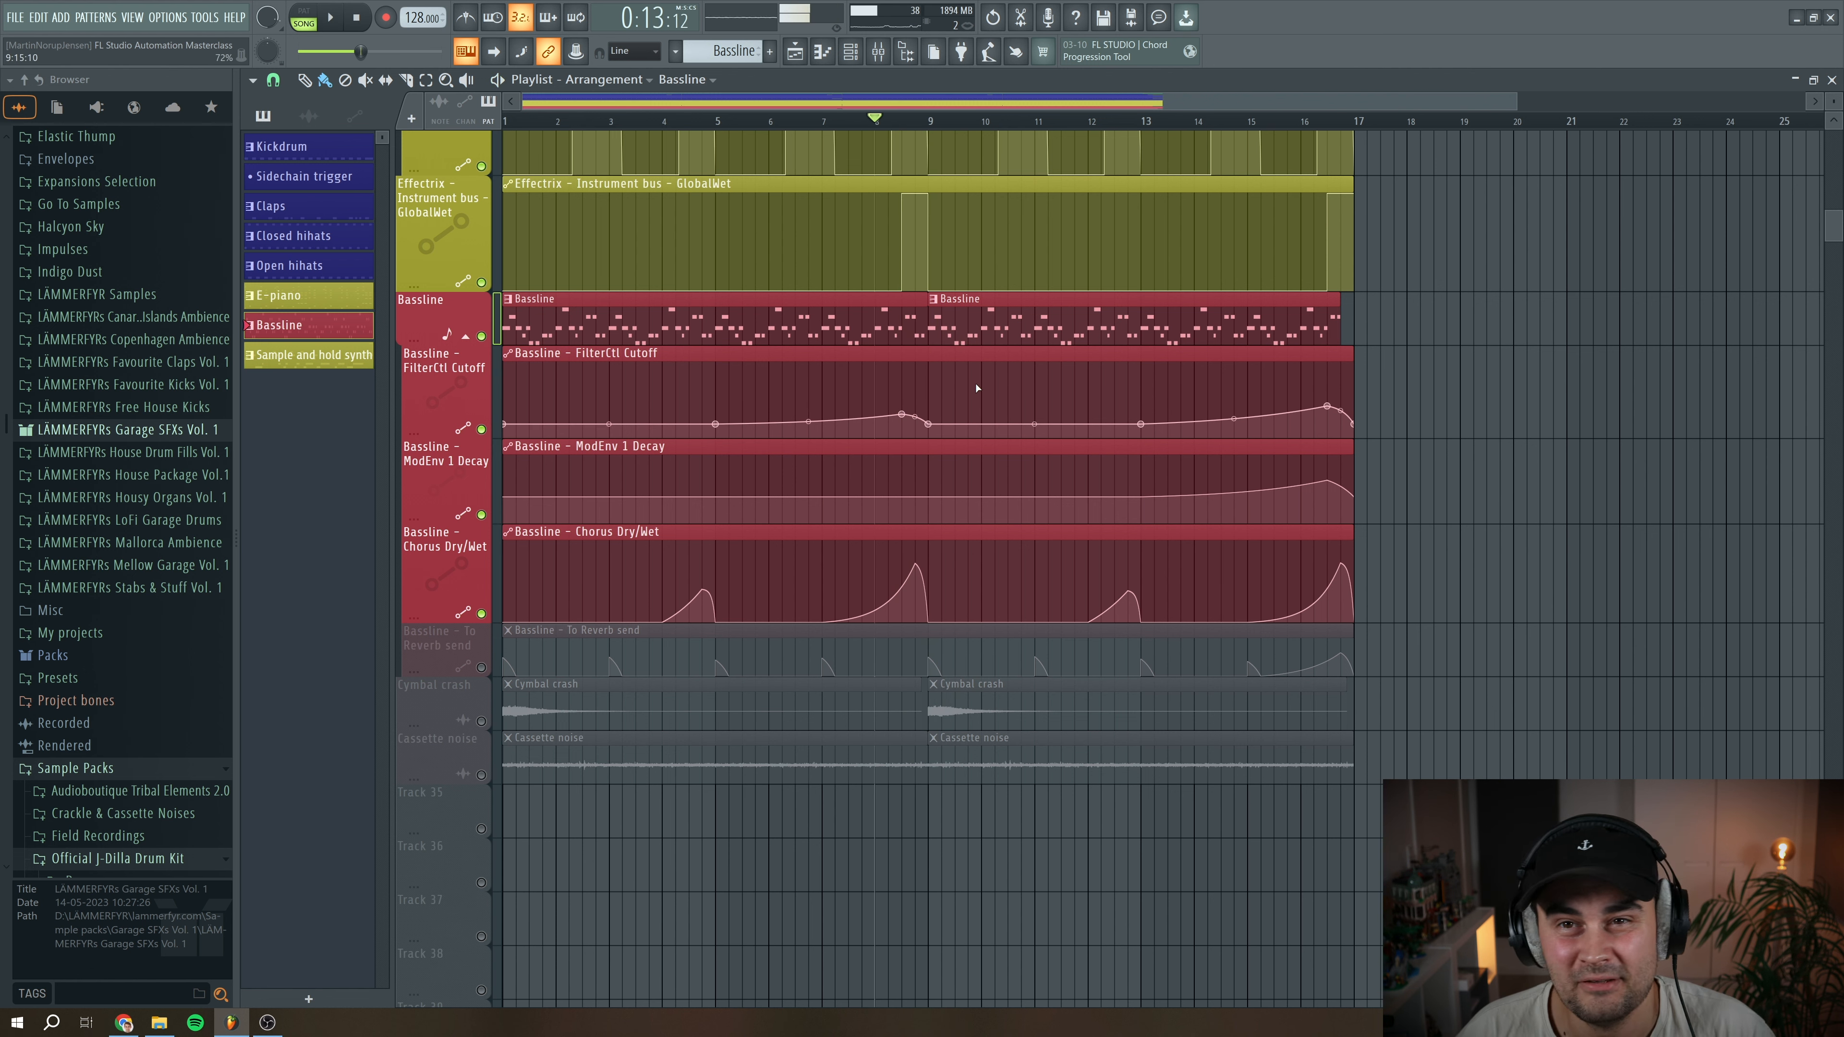
Unmute the Bassline's To Reverb send automation and audition it from the start of the arrangement
click(495, 130)
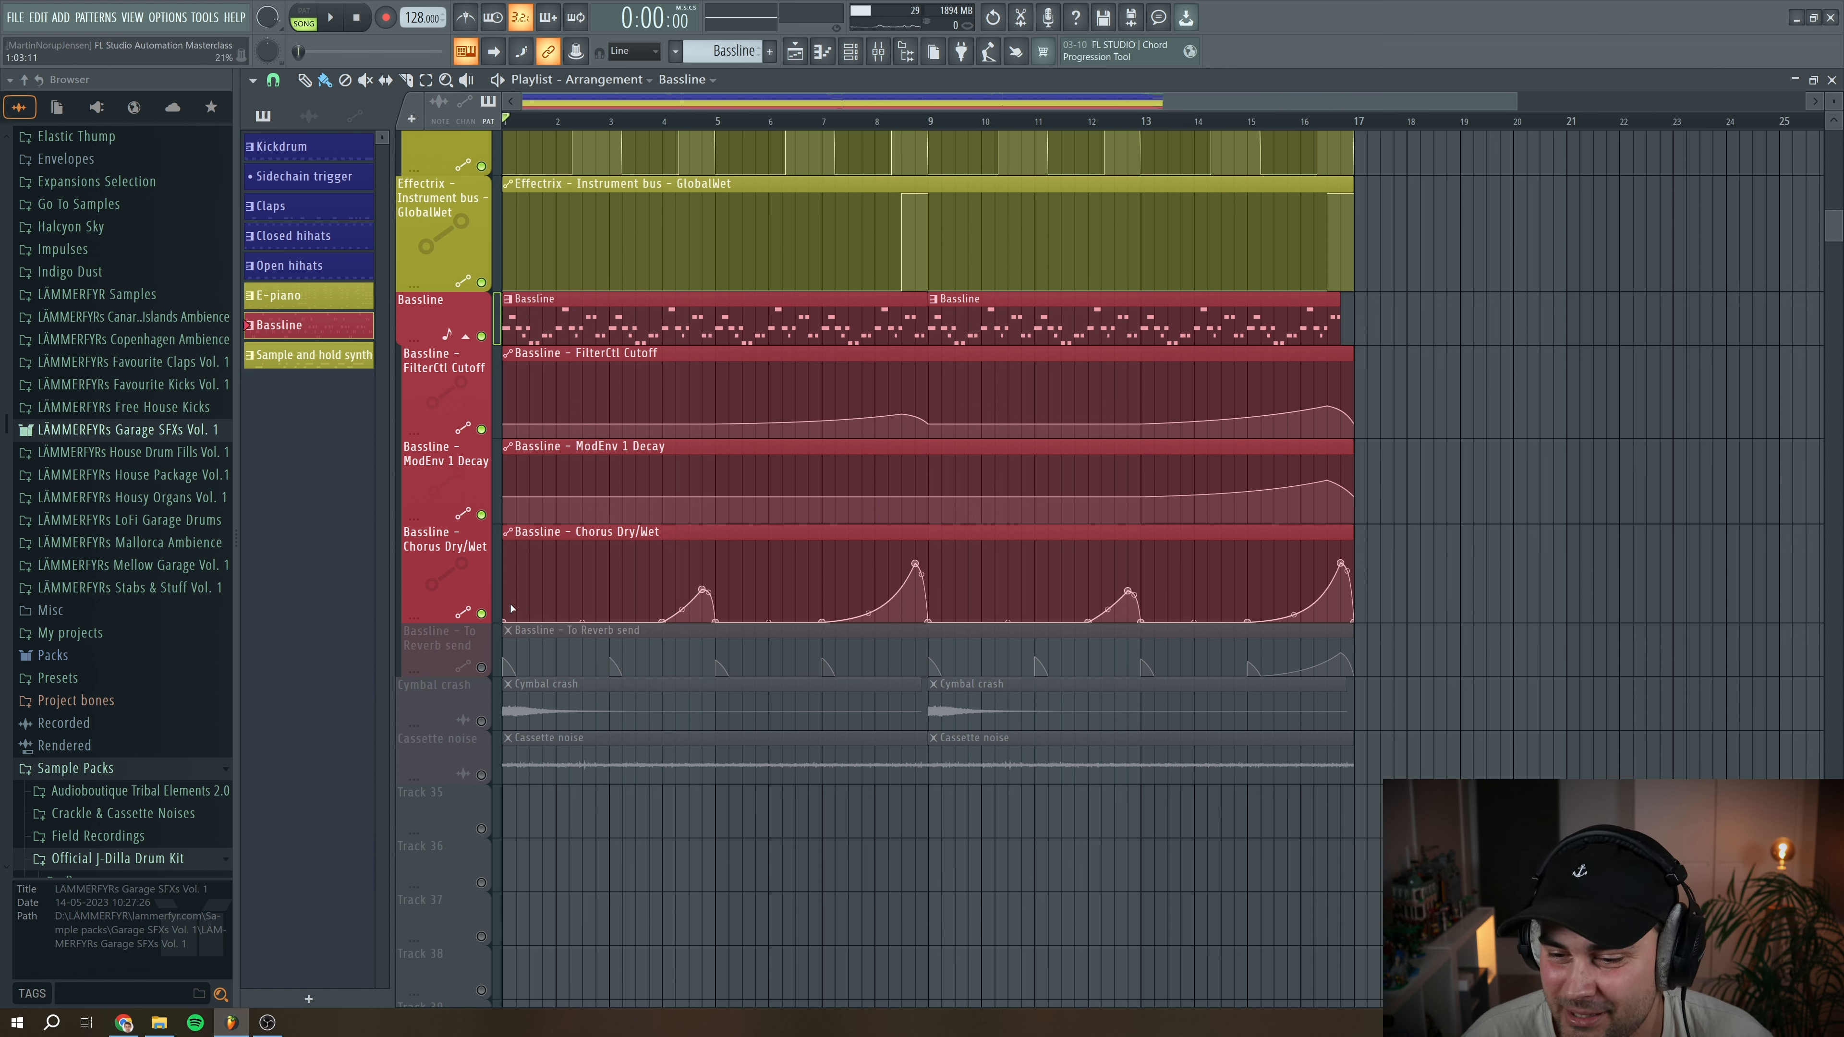
click(481, 667)
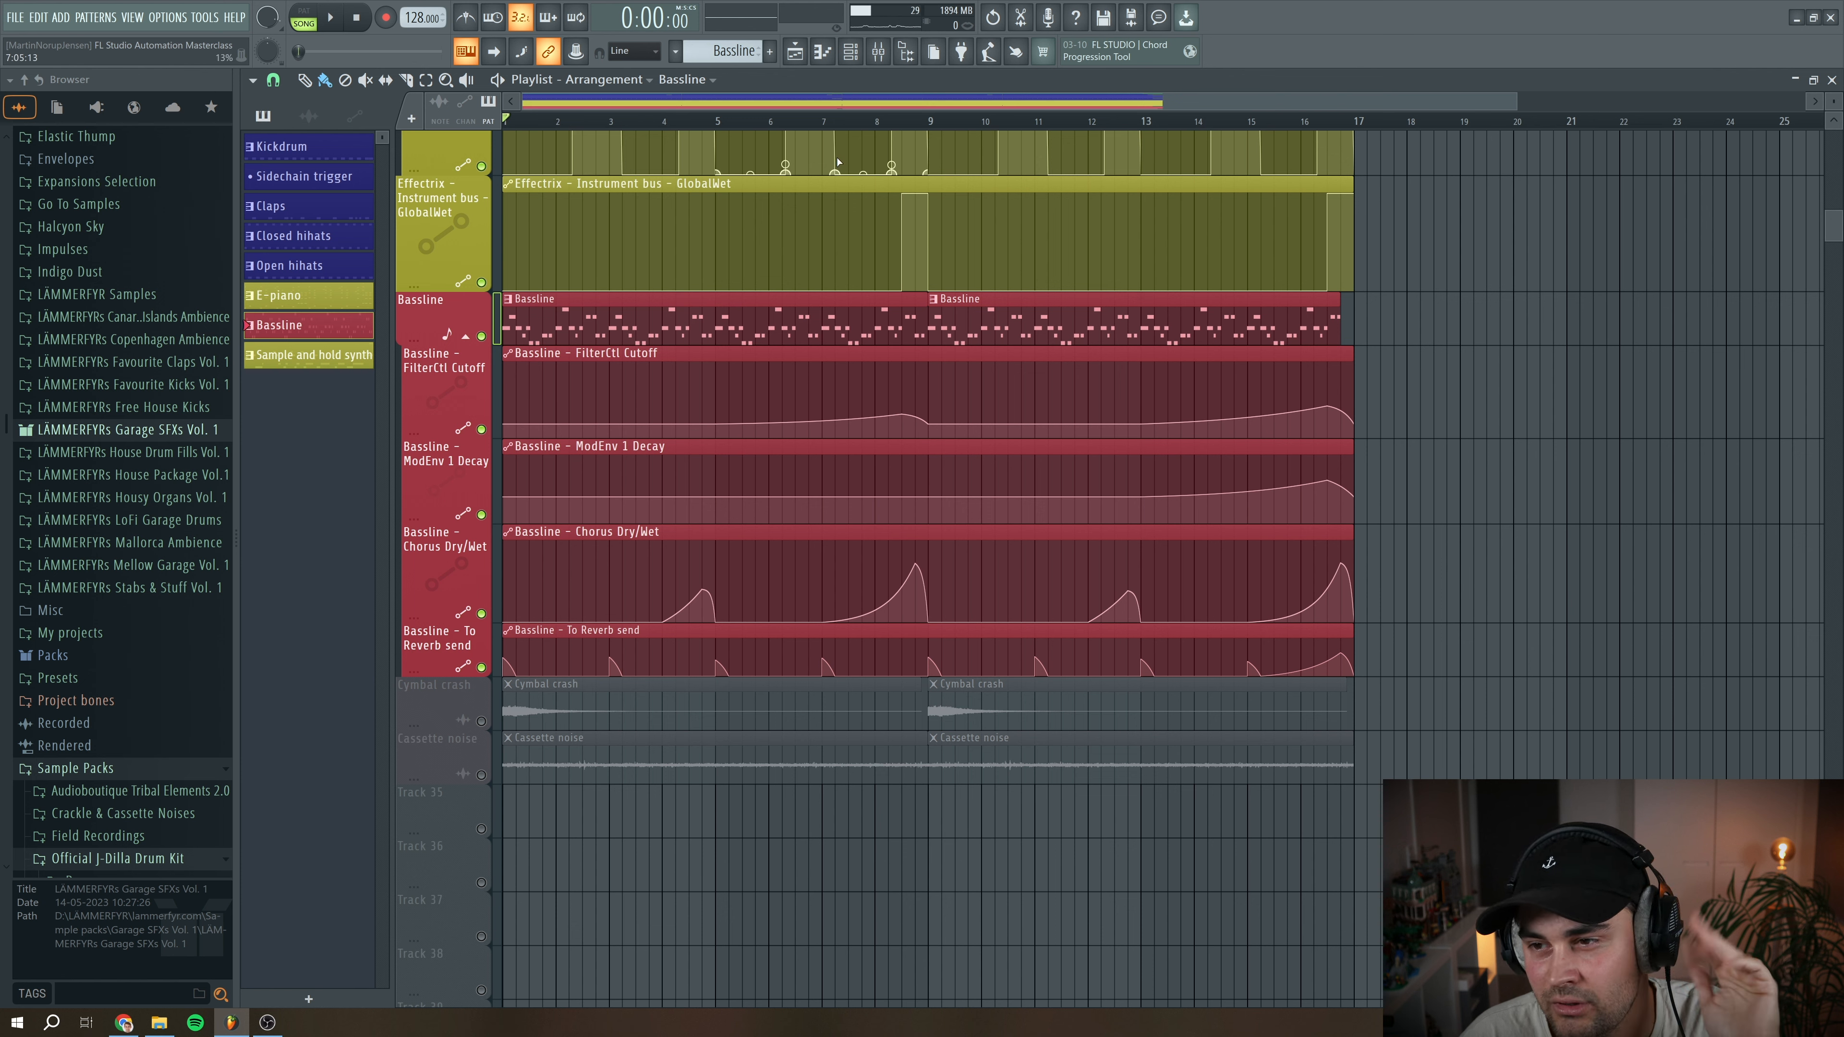
key(space)
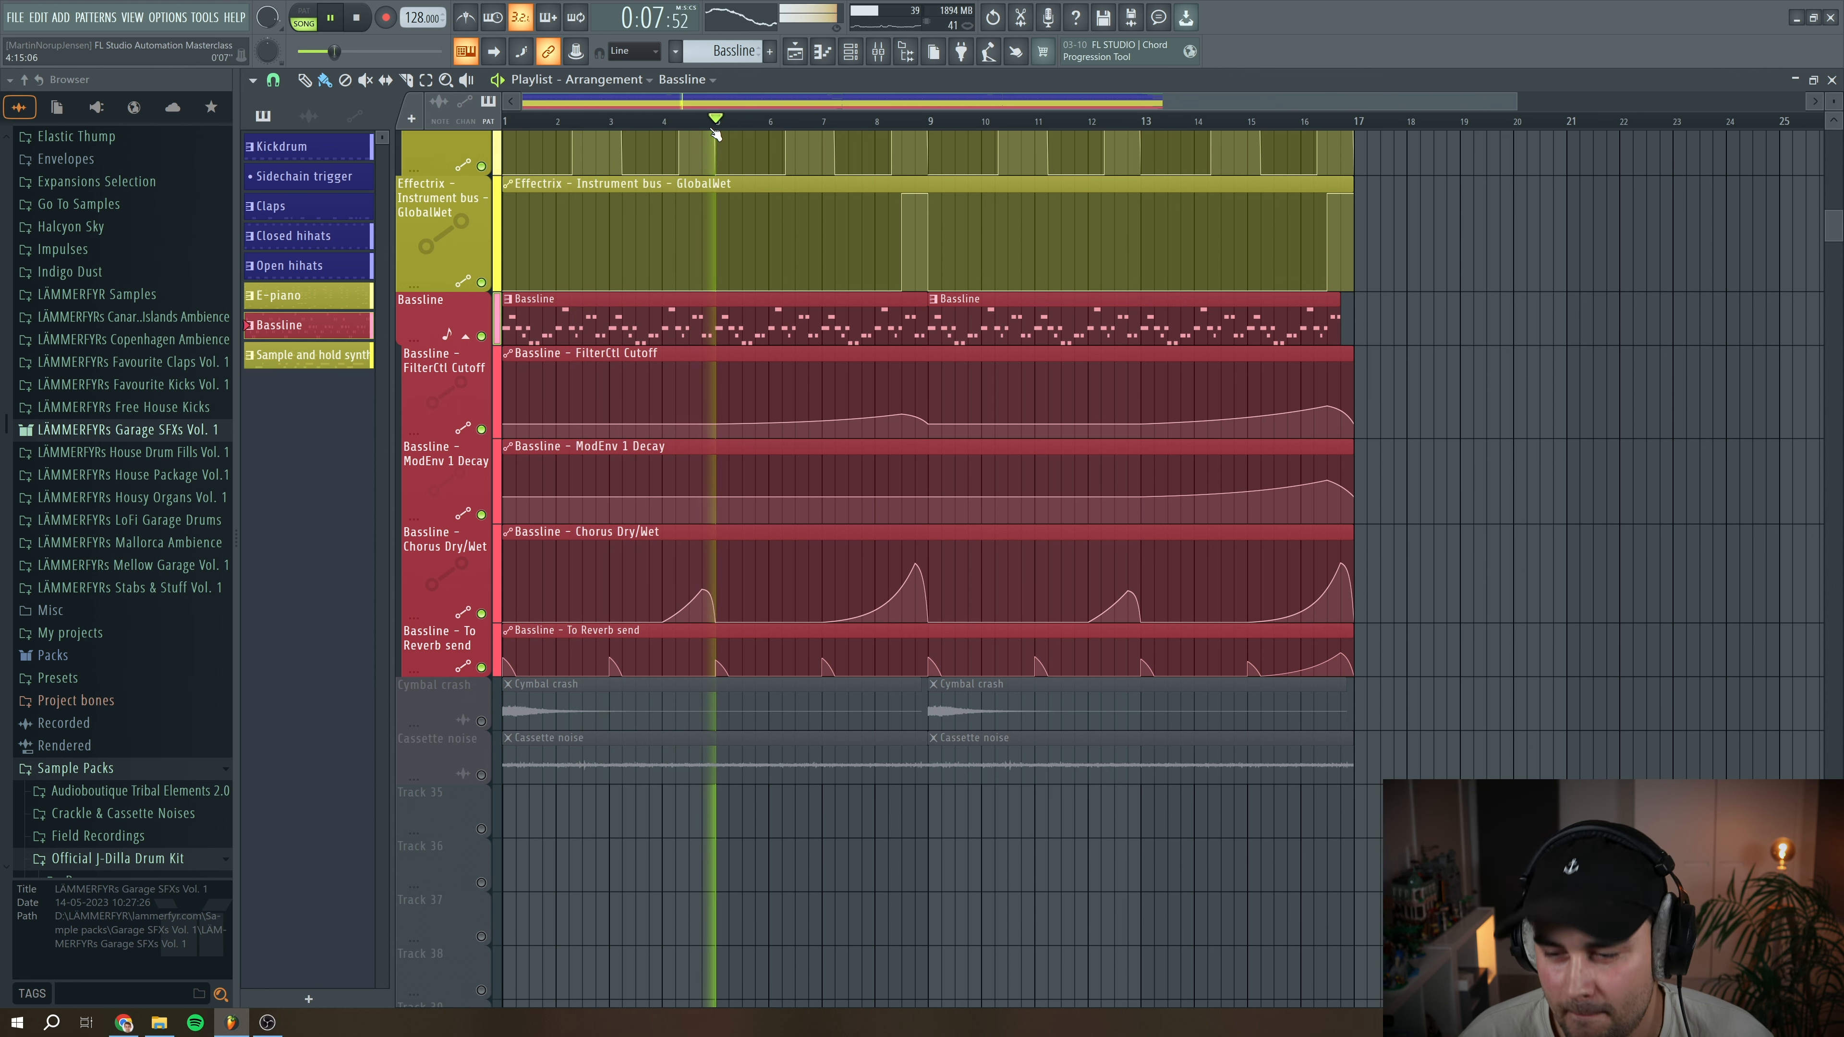
key(space)
Isolate the Bassline with its To Reverb send automation and audition the pair from the start and from just before bar 3
right_click(482, 667)
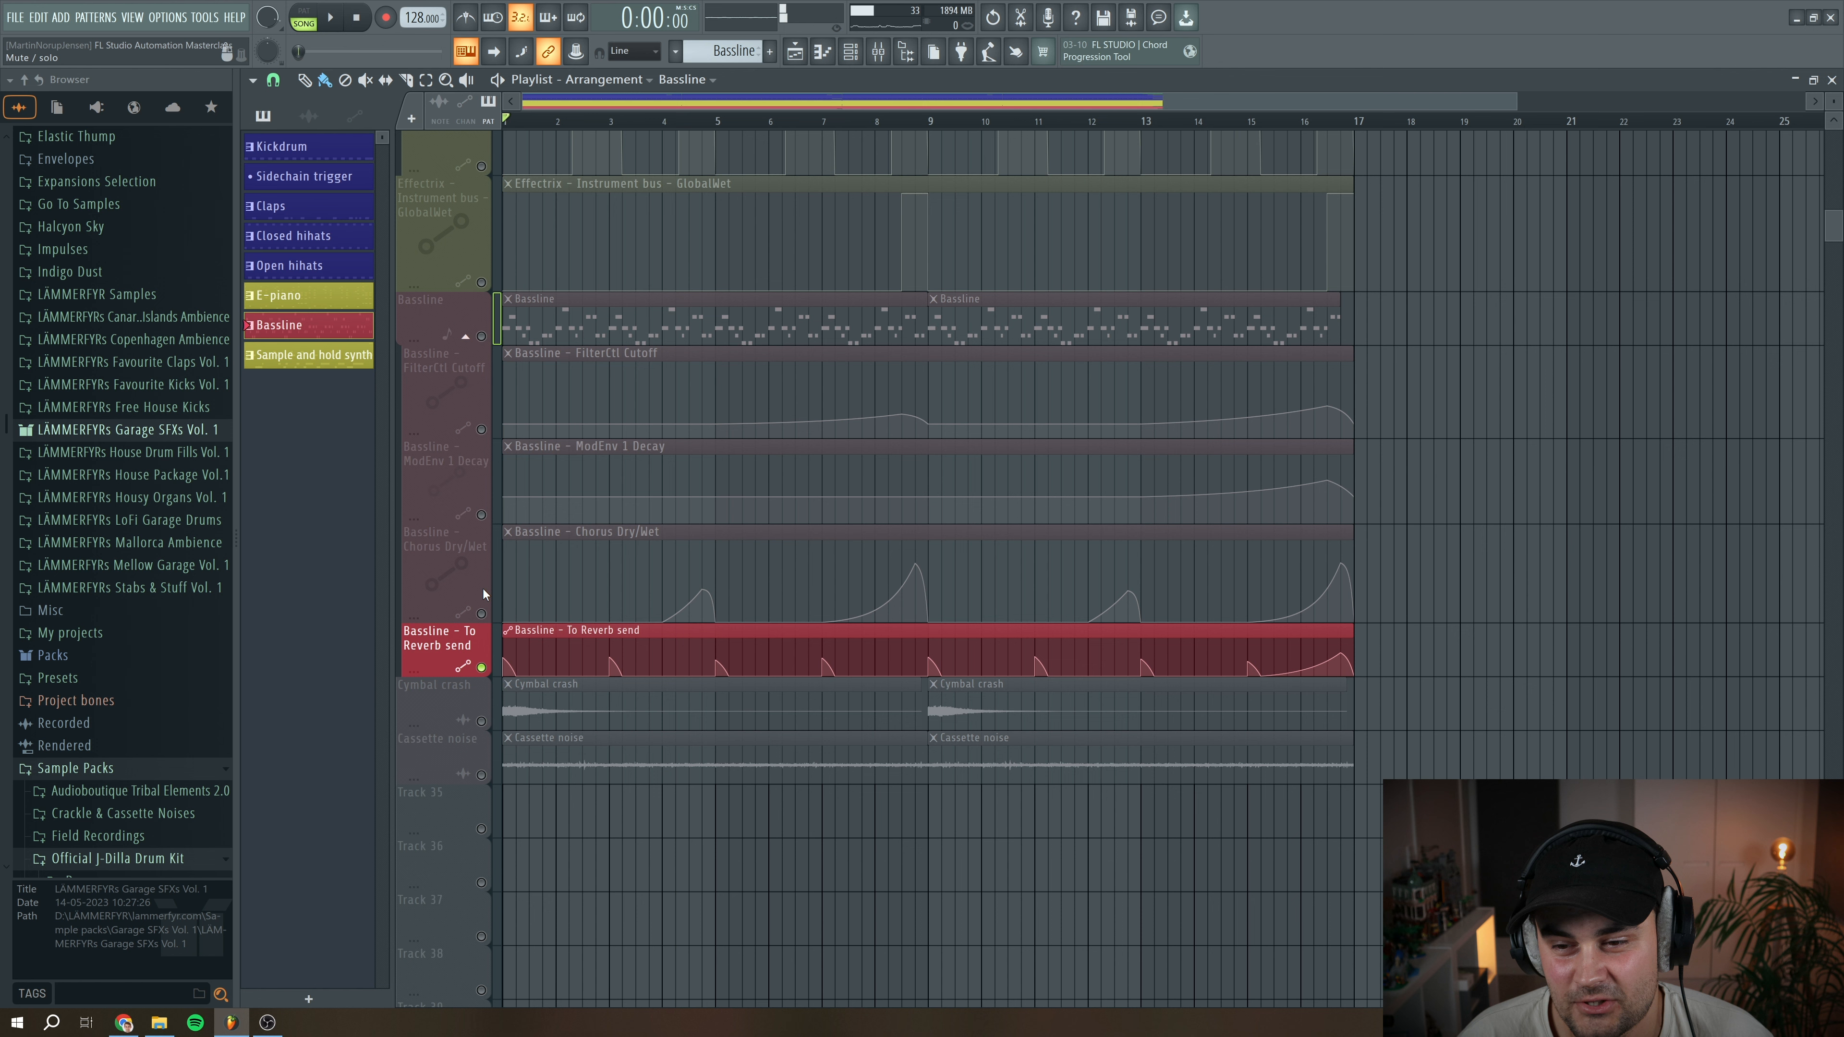
click(481, 337)
key(space)
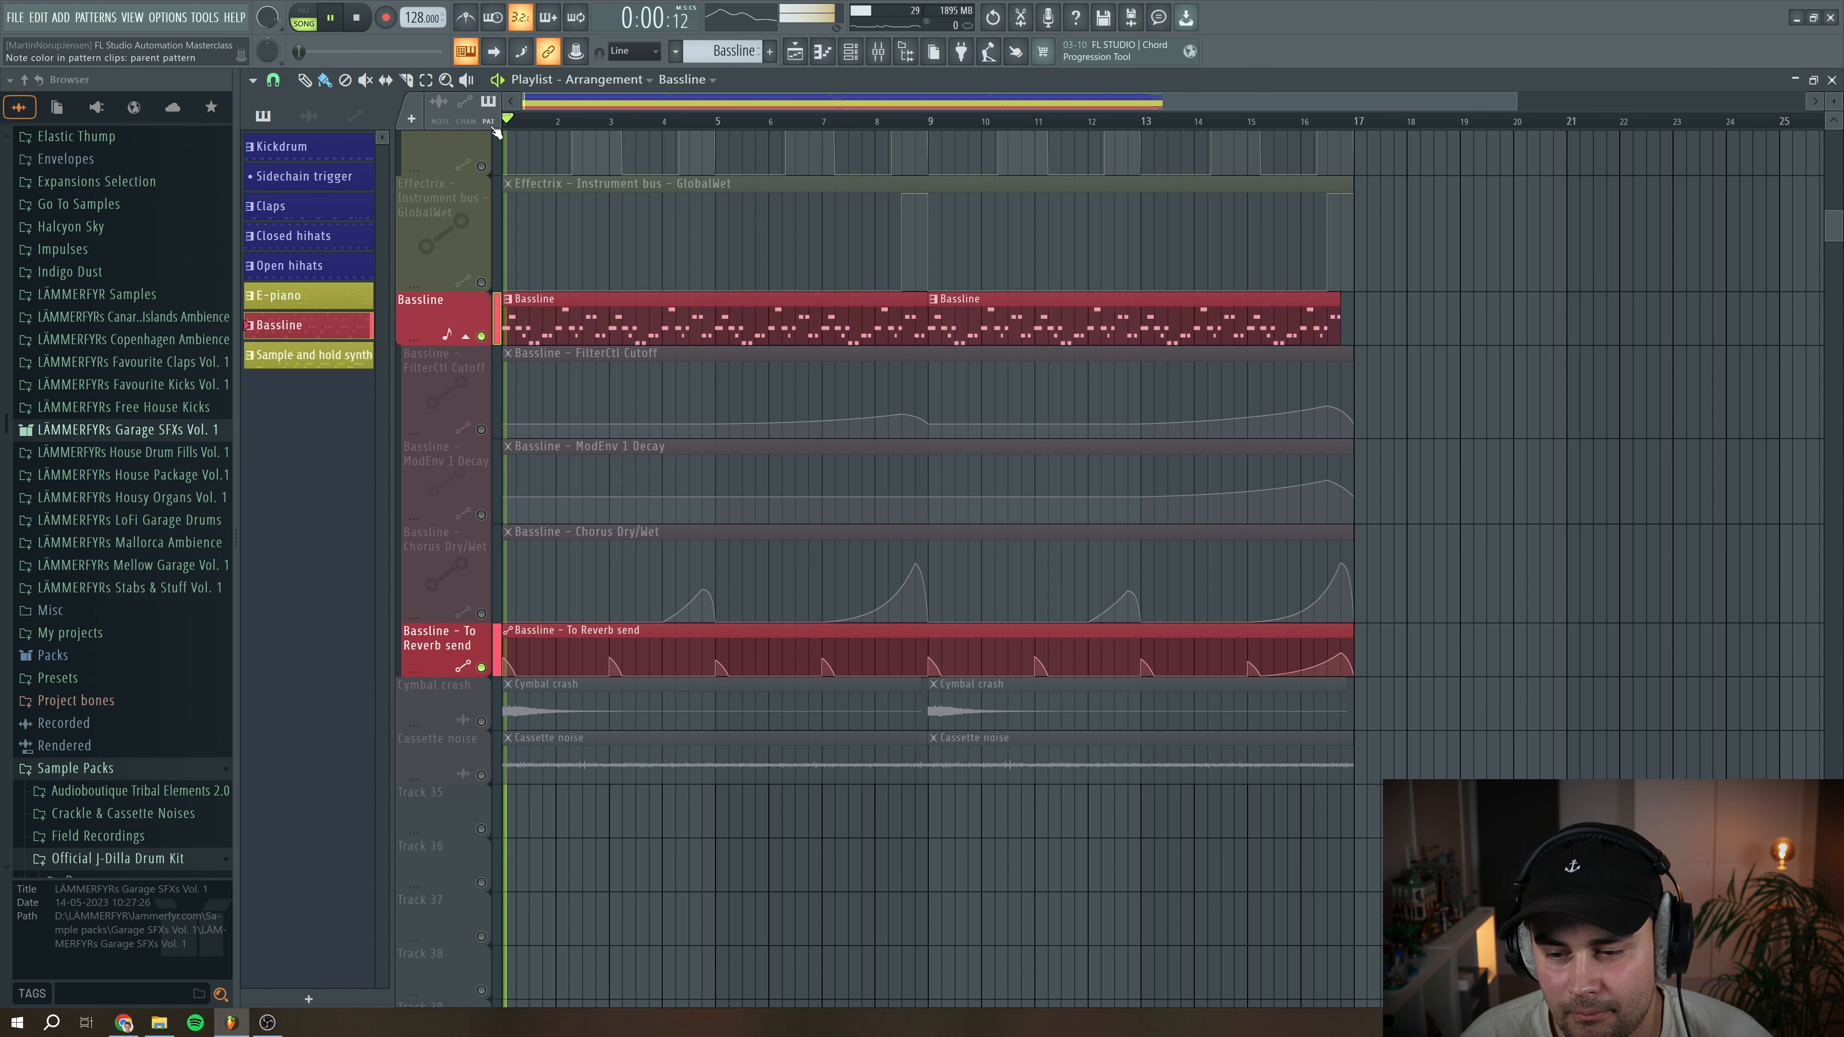
key(space)
key(space)
click(595, 121)
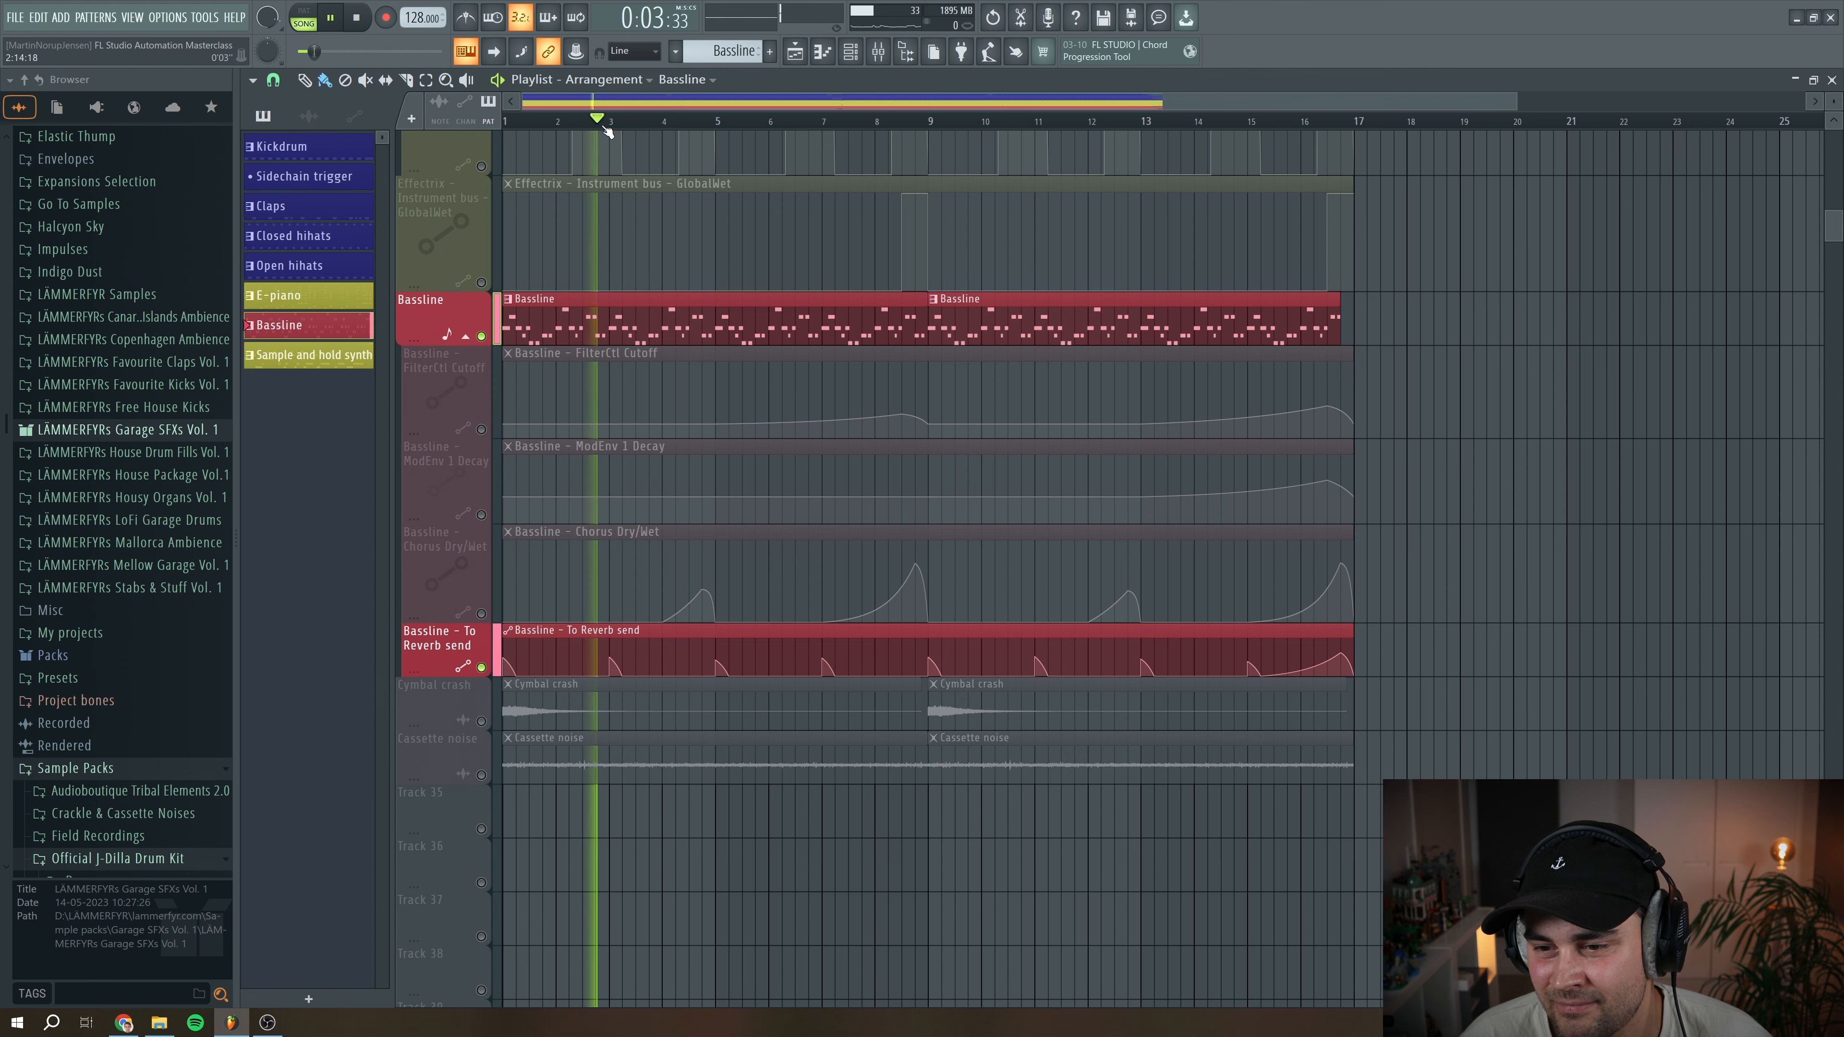
key(space)
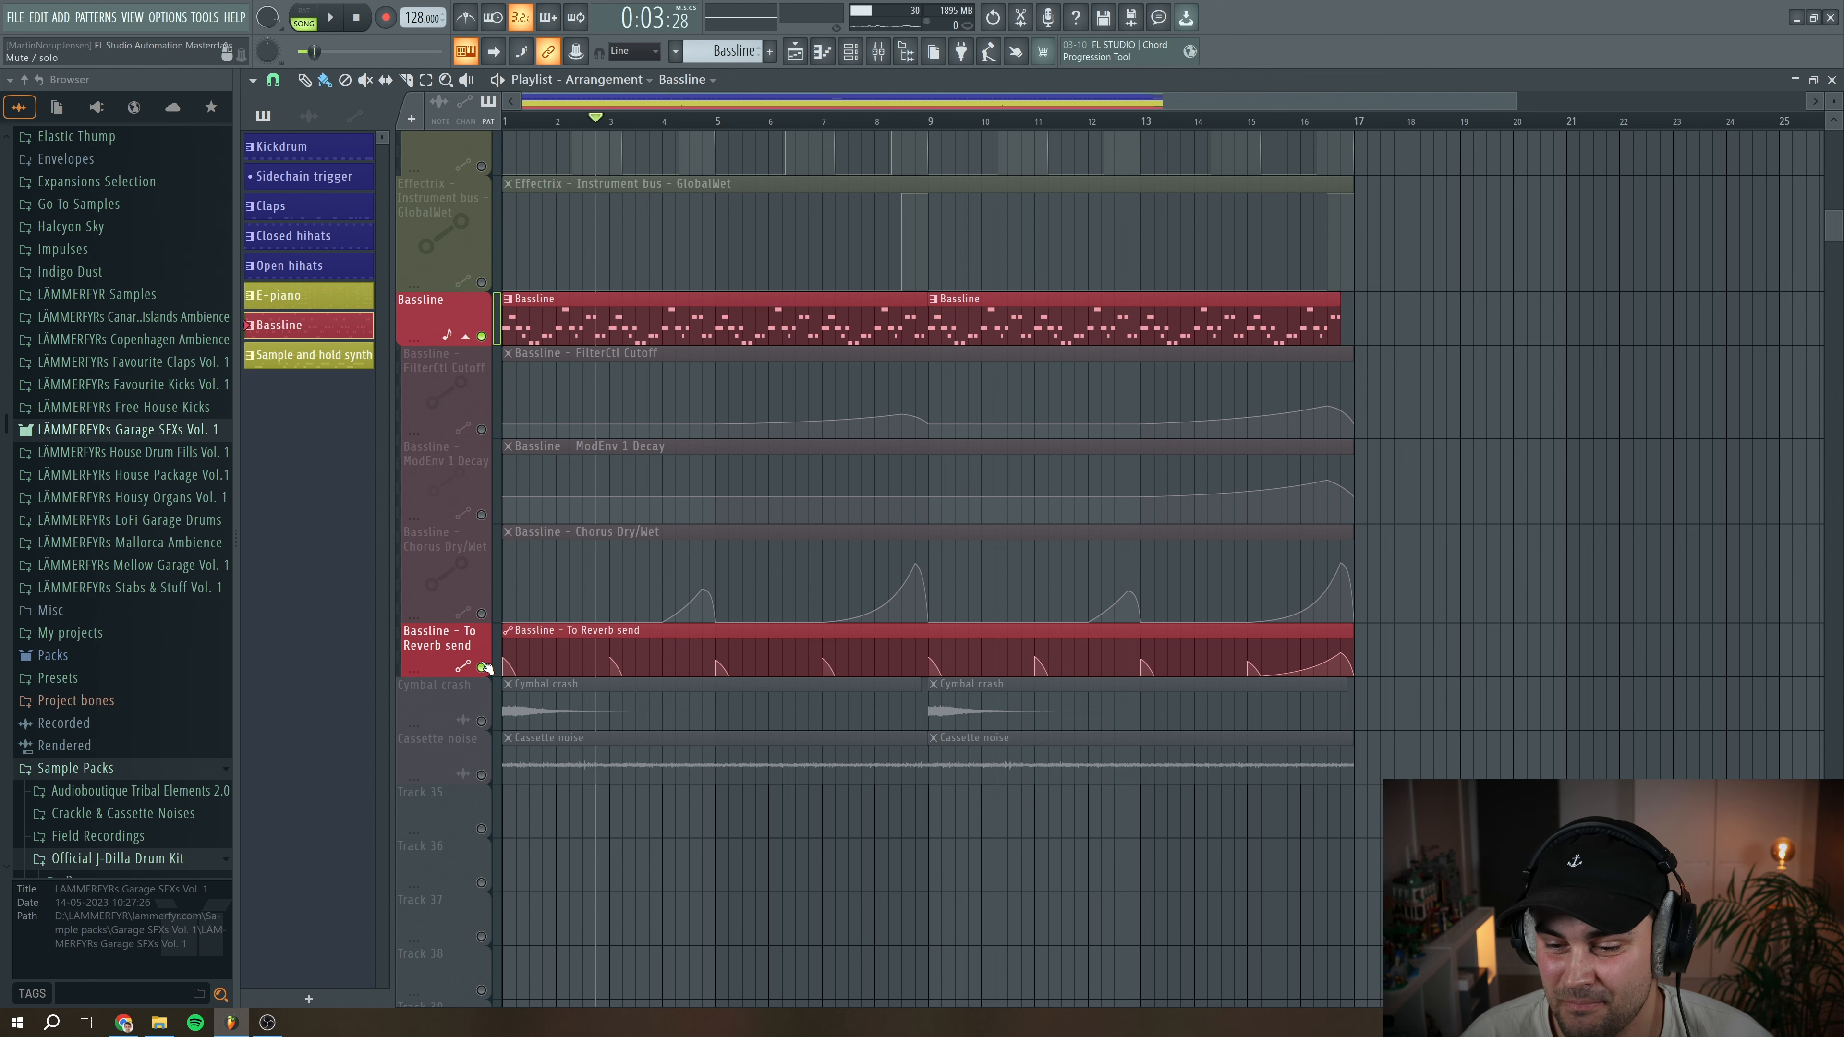
Bring all the other playlist tracks back in and return the playback position to the start of the arrangement
scroll(630, 618, up, 10)
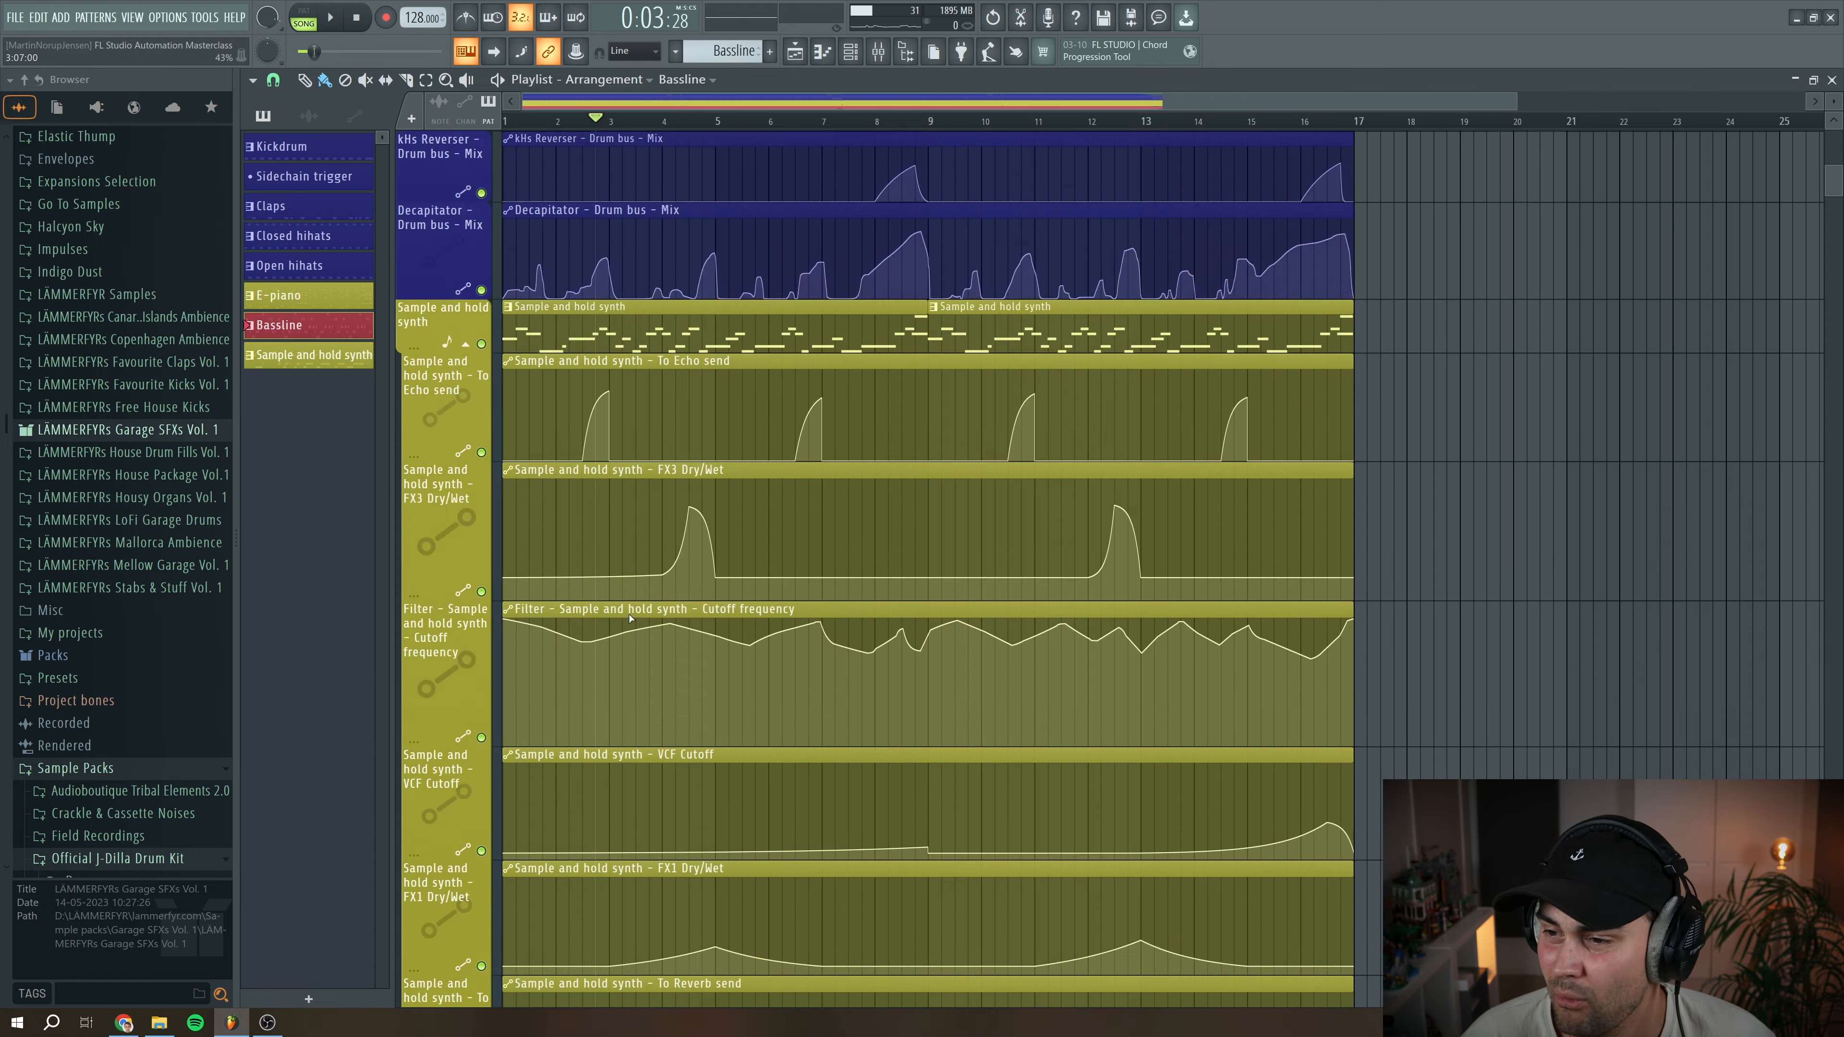
scroll(629, 617, up, 10)
scroll(835, 436, up, 1)
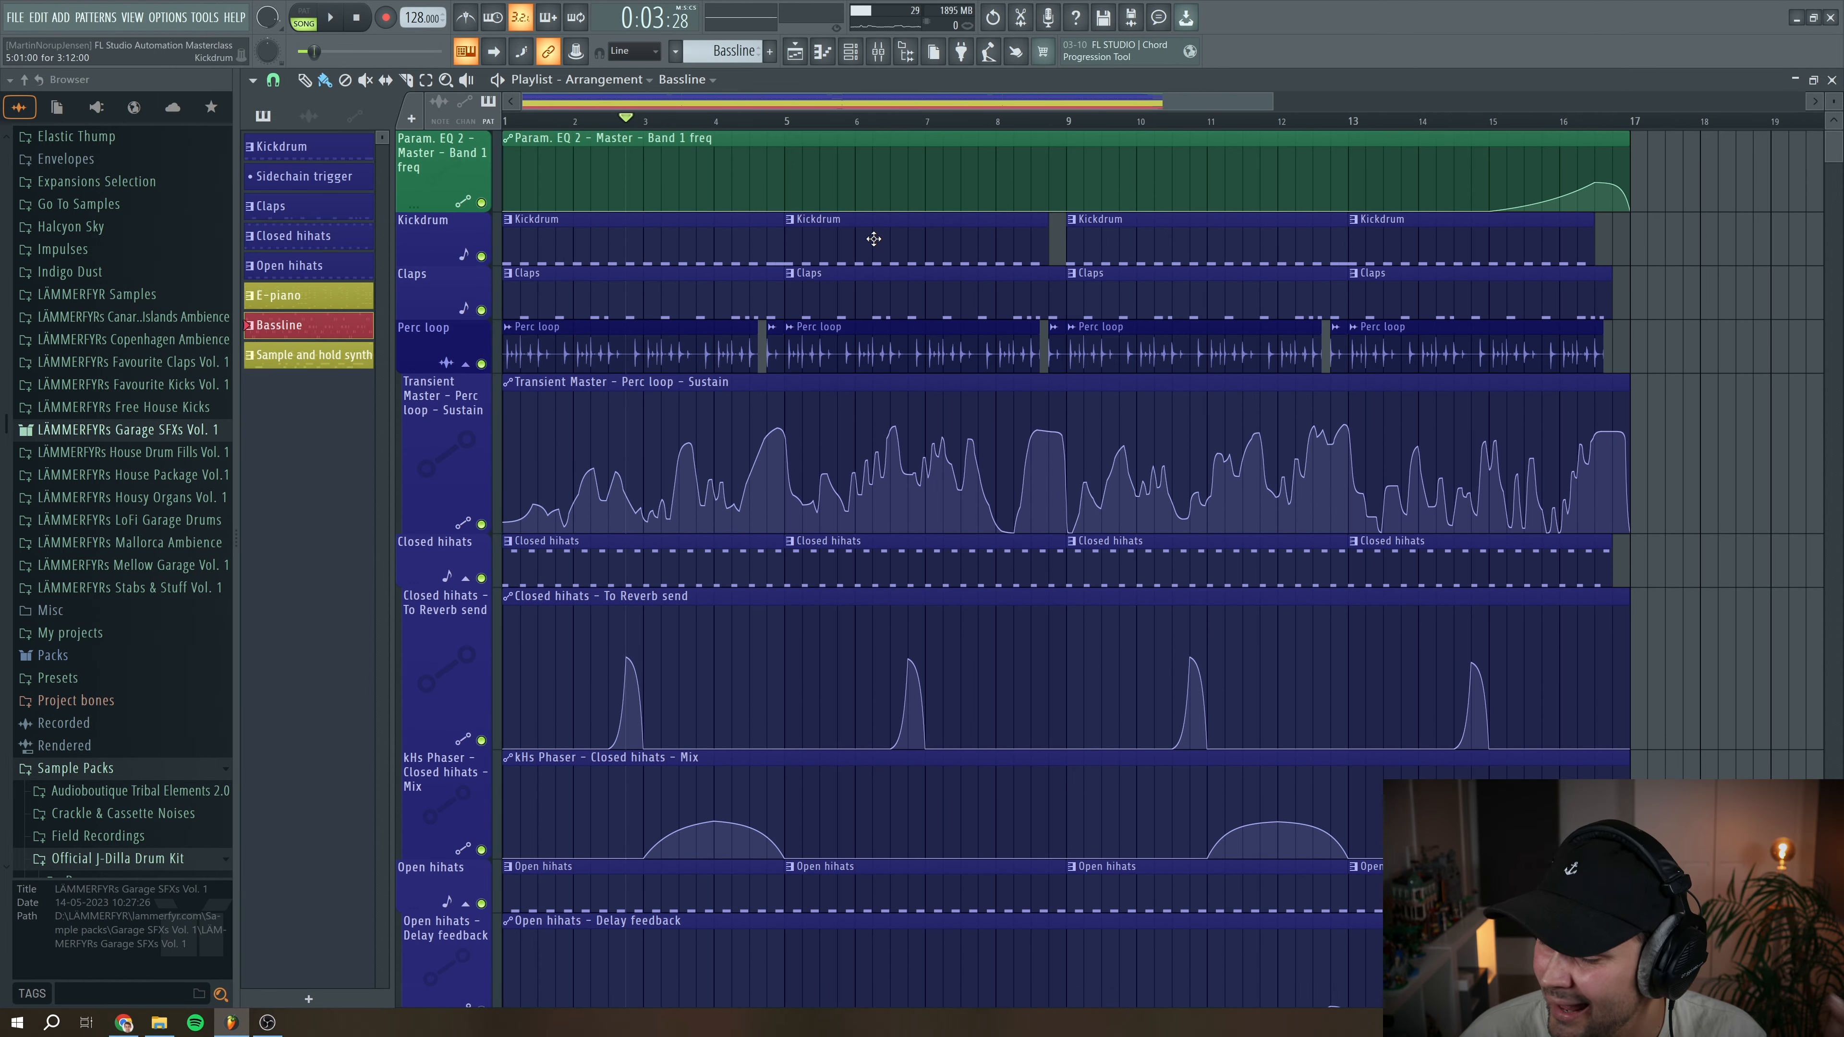
click(508, 122)
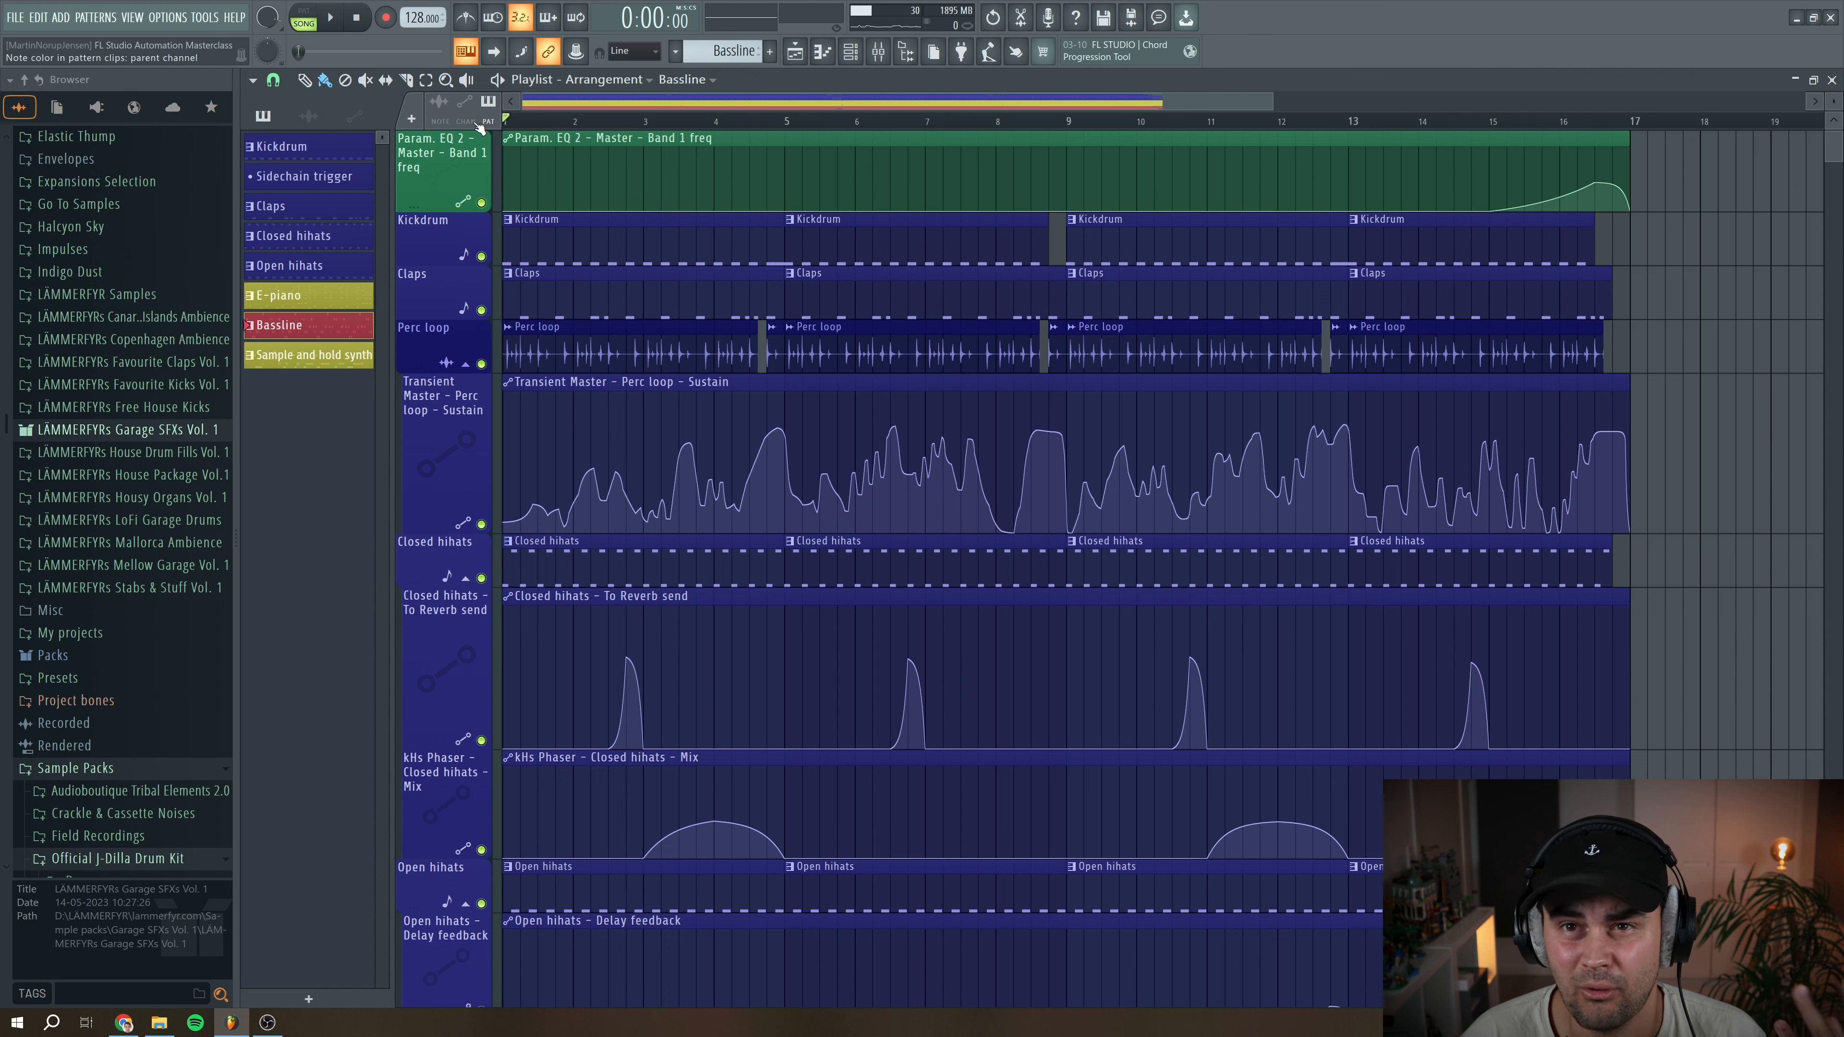
Review the automation clips of all drum, synth, e-piano and instrument bus tracks down the playlist and back up
mouse_move(656, 443)
scroll(704, 415, down, 10)
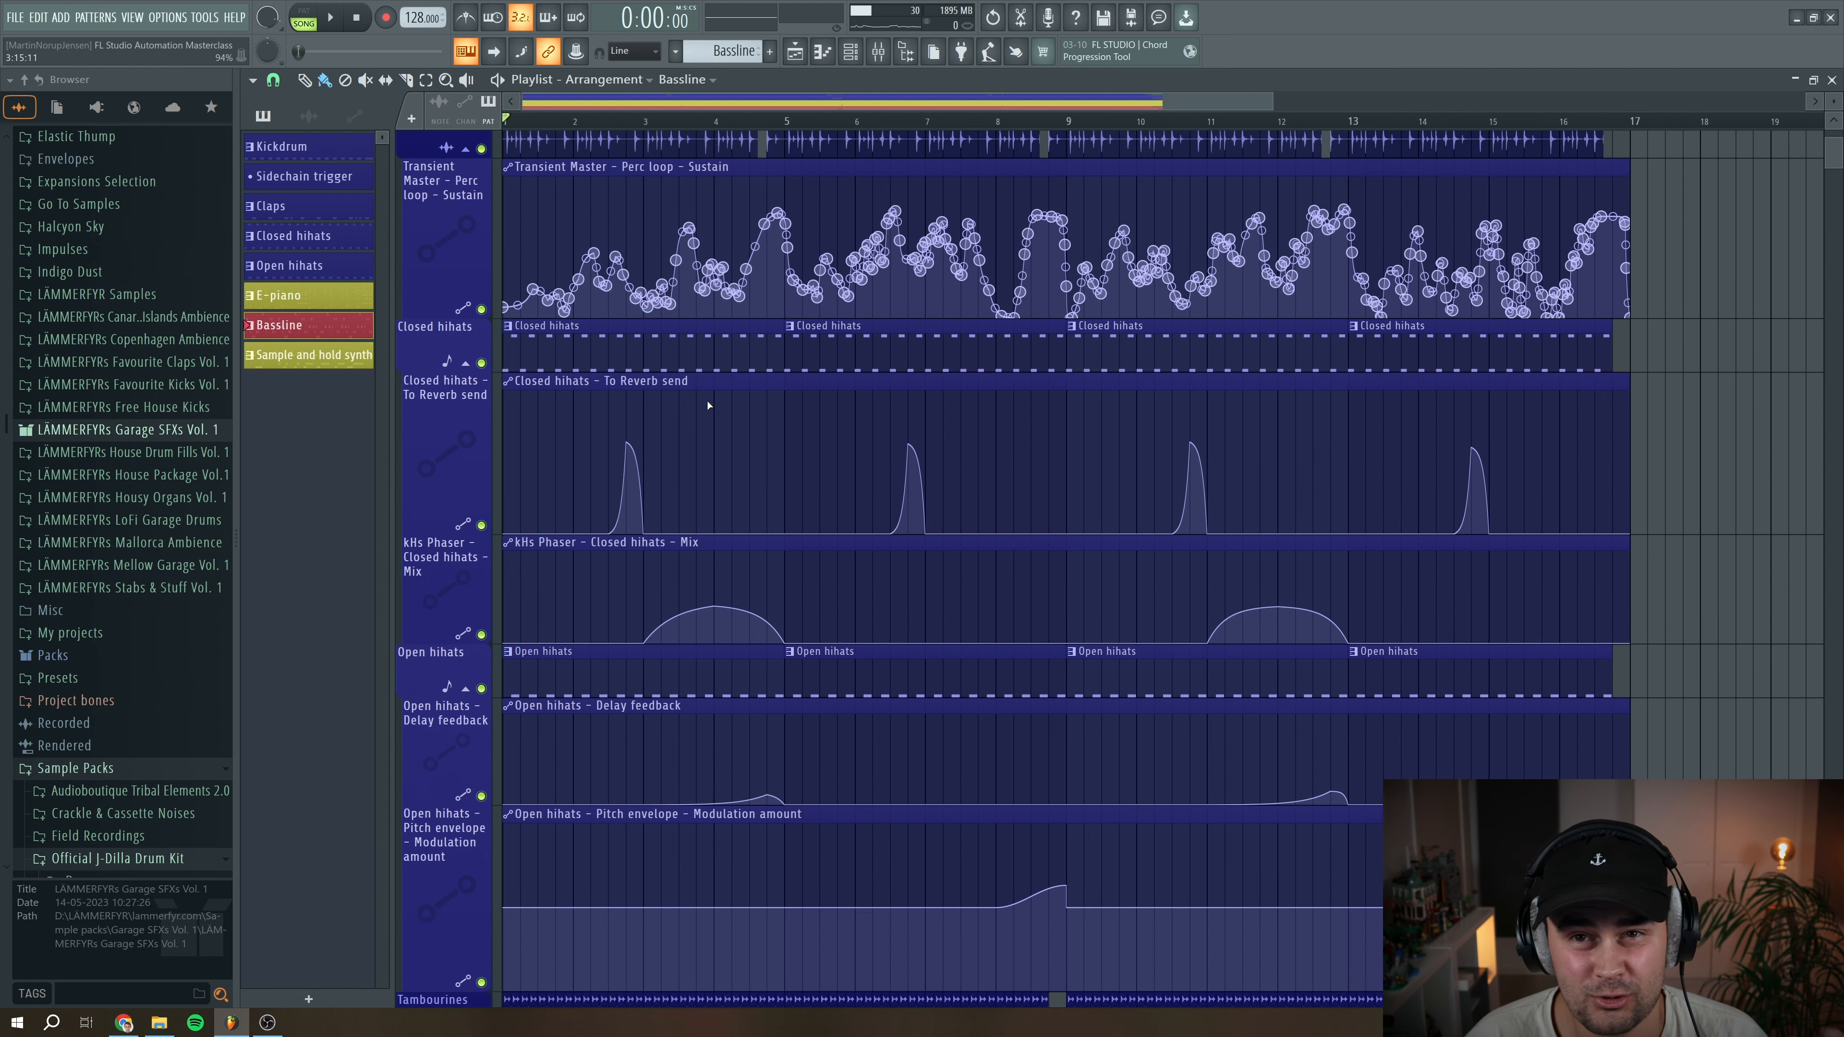
scroll(821, 449, down, 7)
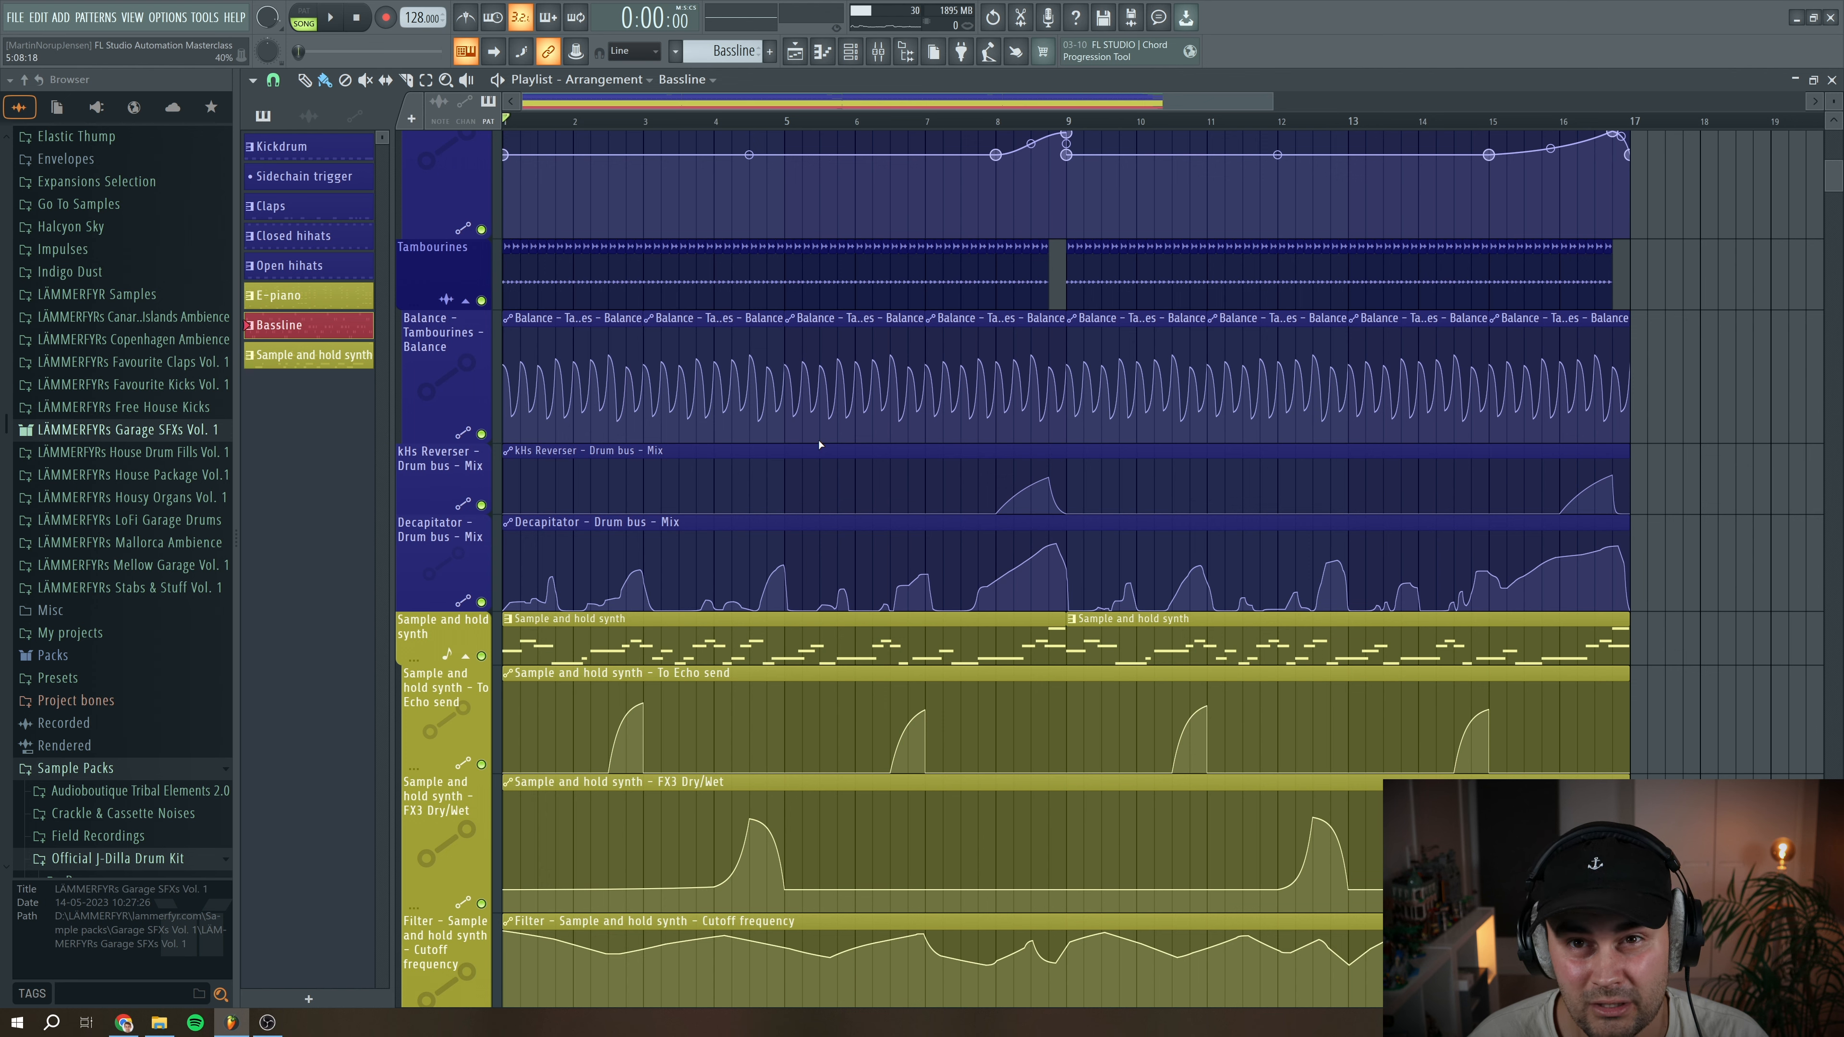
mouse_move(819, 444)
scroll(819, 445, down, 3)
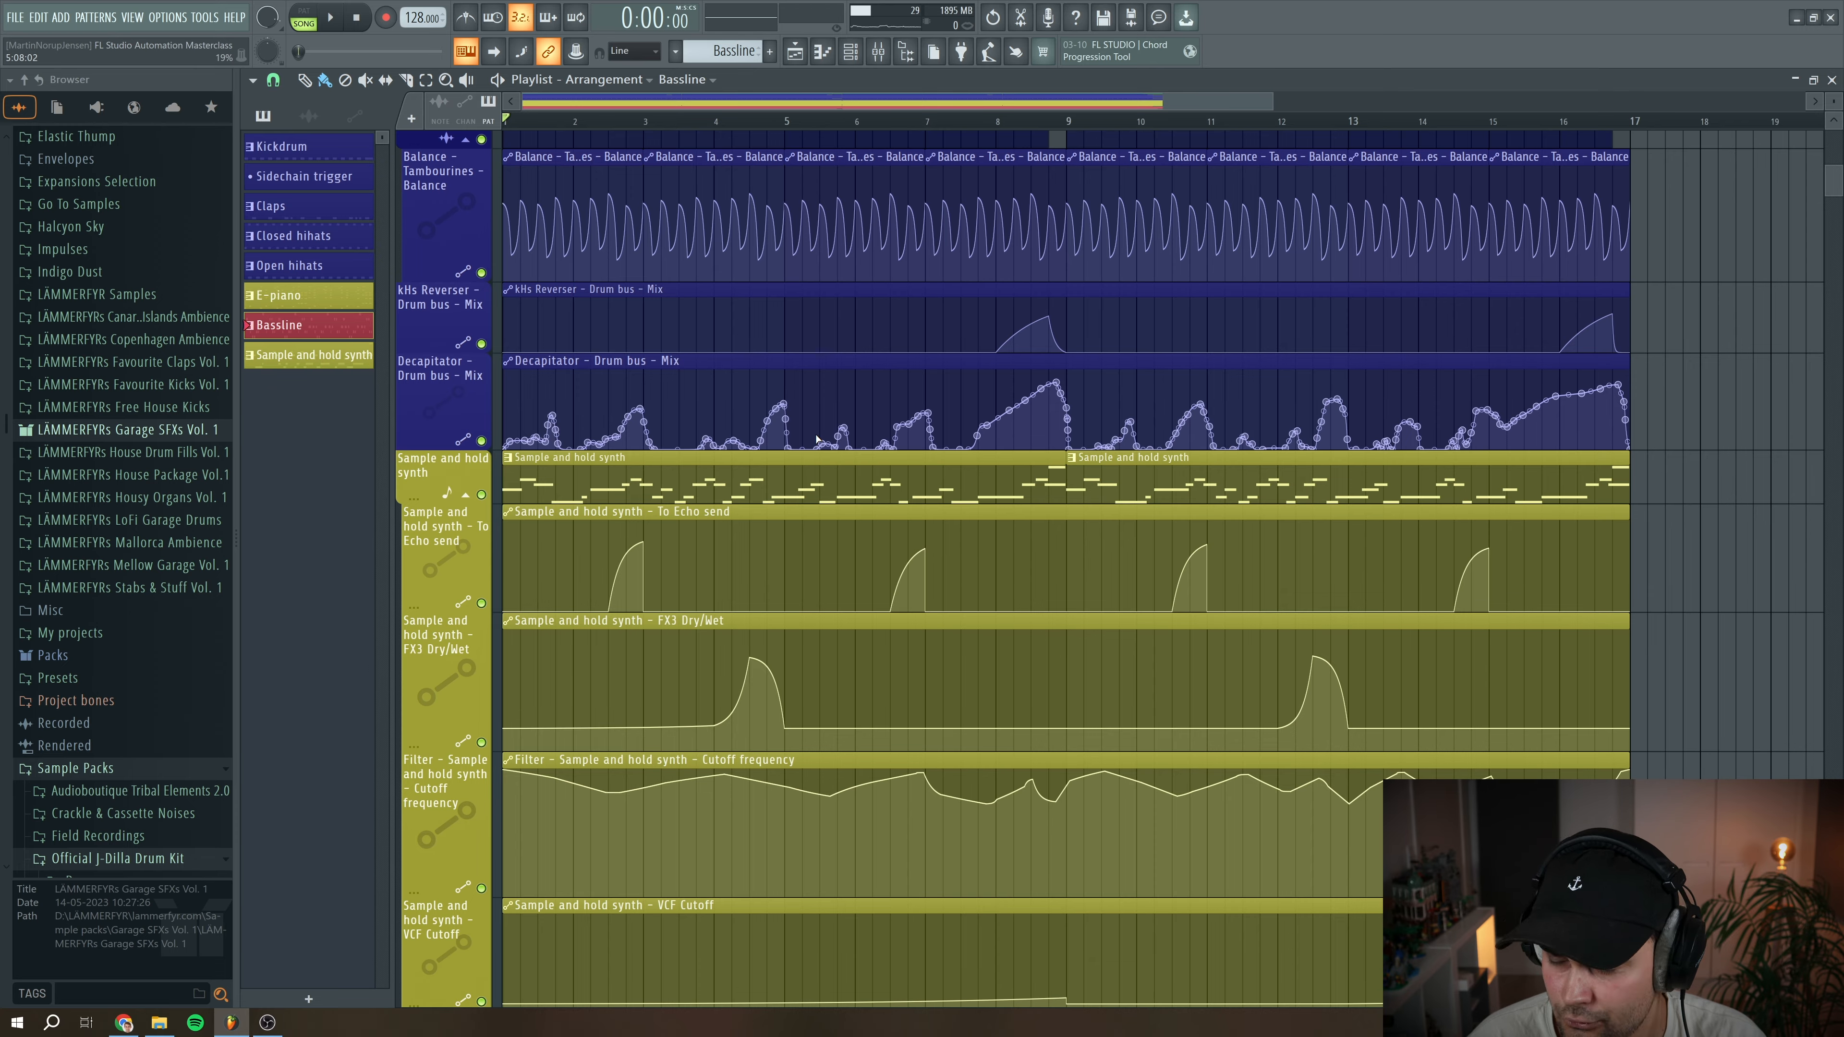
scroll(816, 438, down, 10)
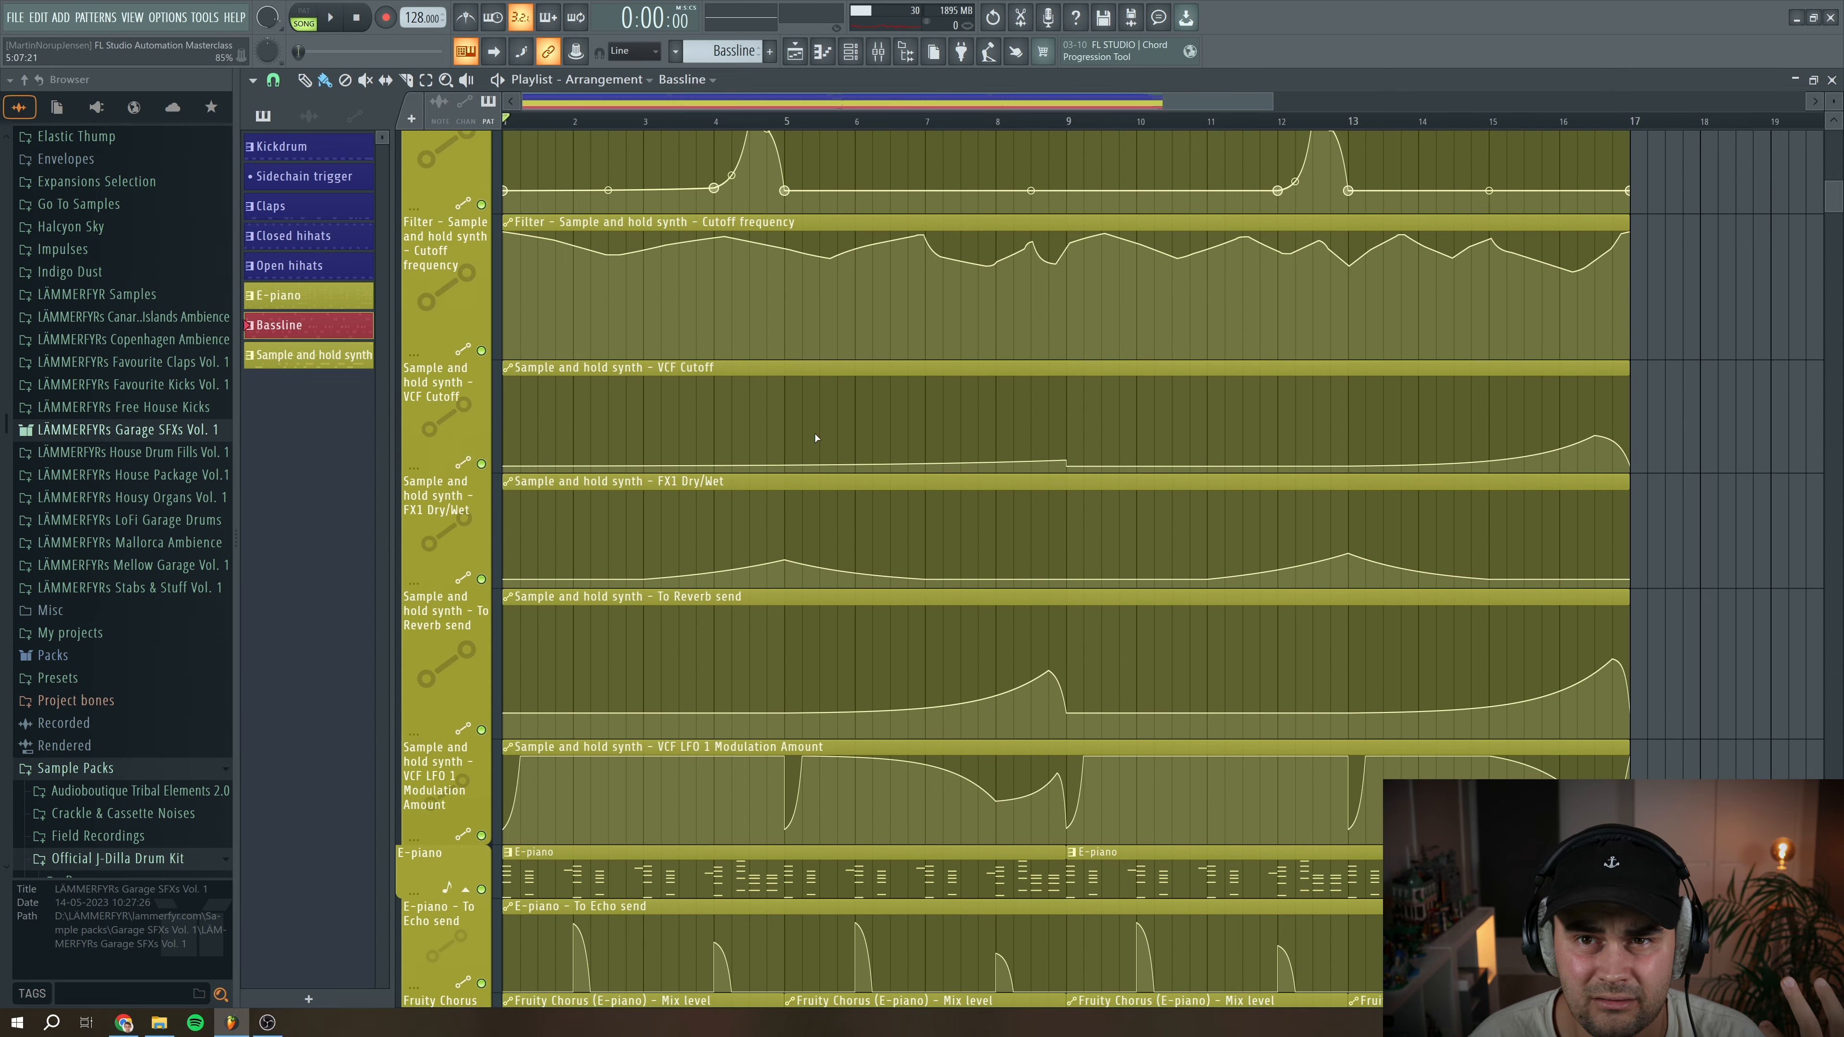
scroll(816, 438, down, 5)
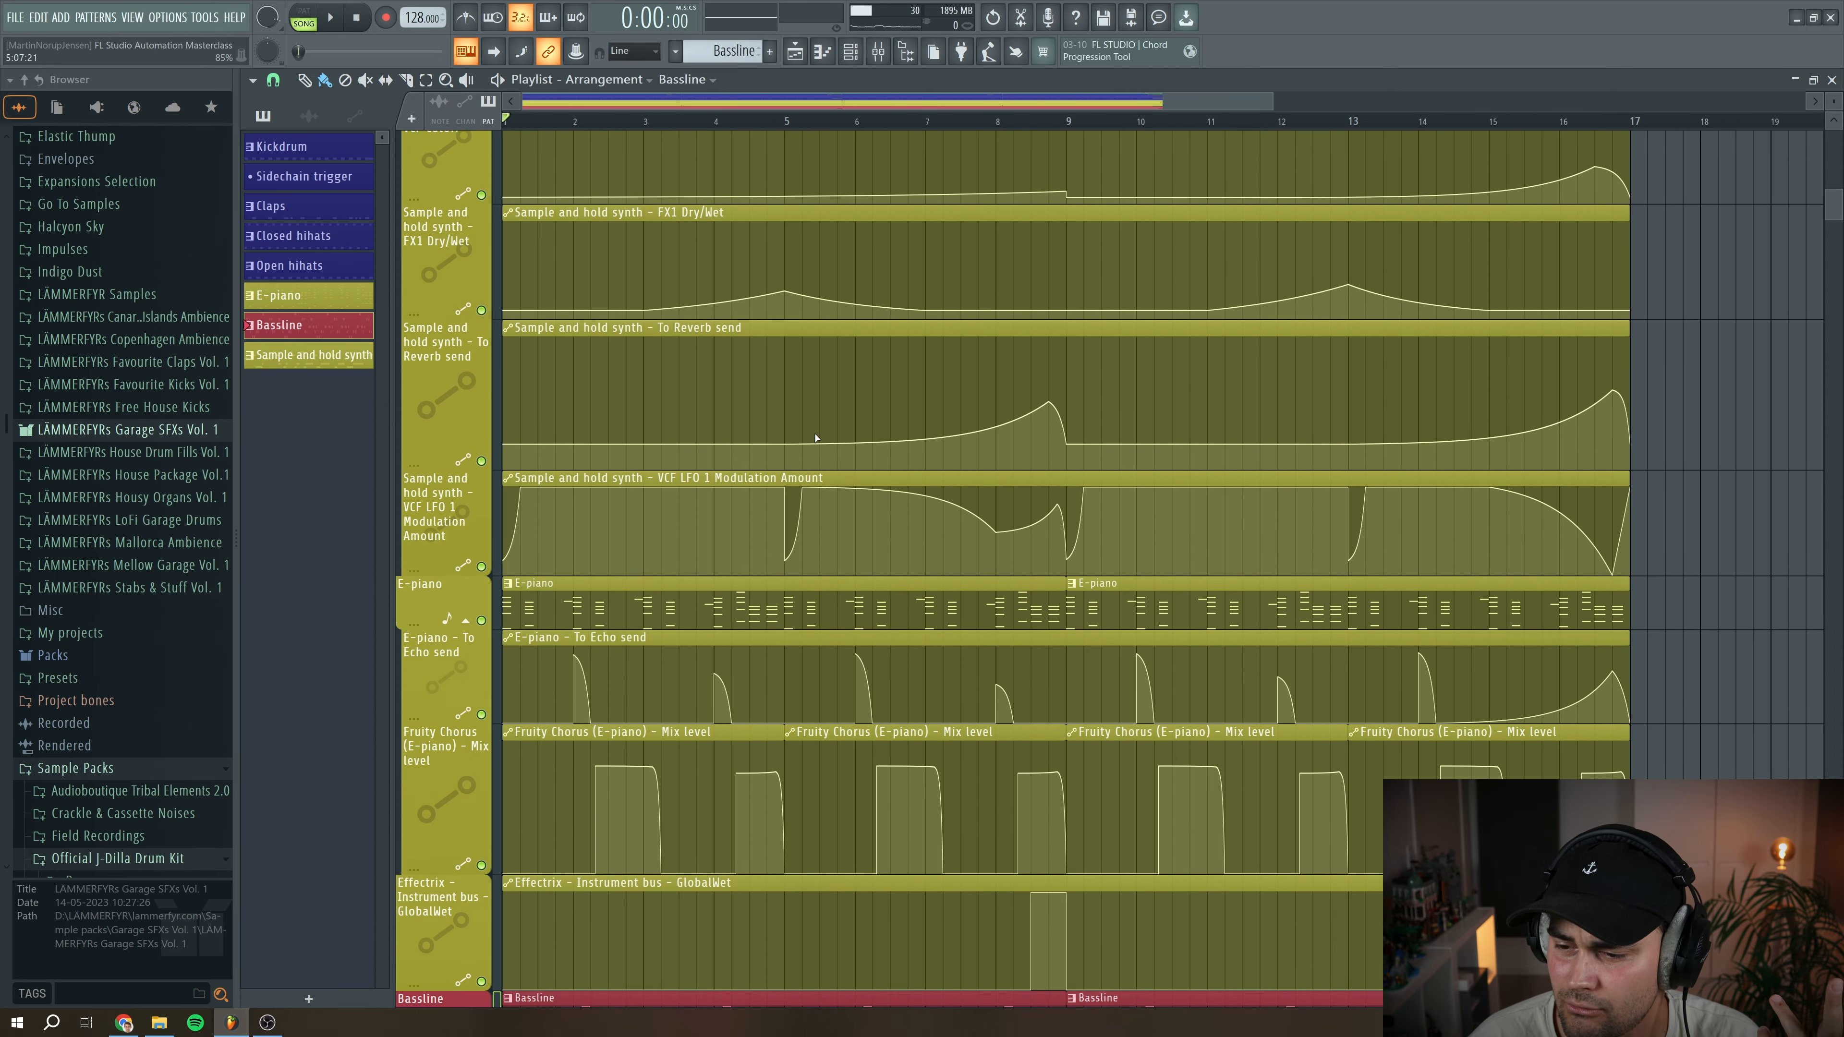
scroll(816, 439, down, 4)
scroll(816, 438, up, 18)
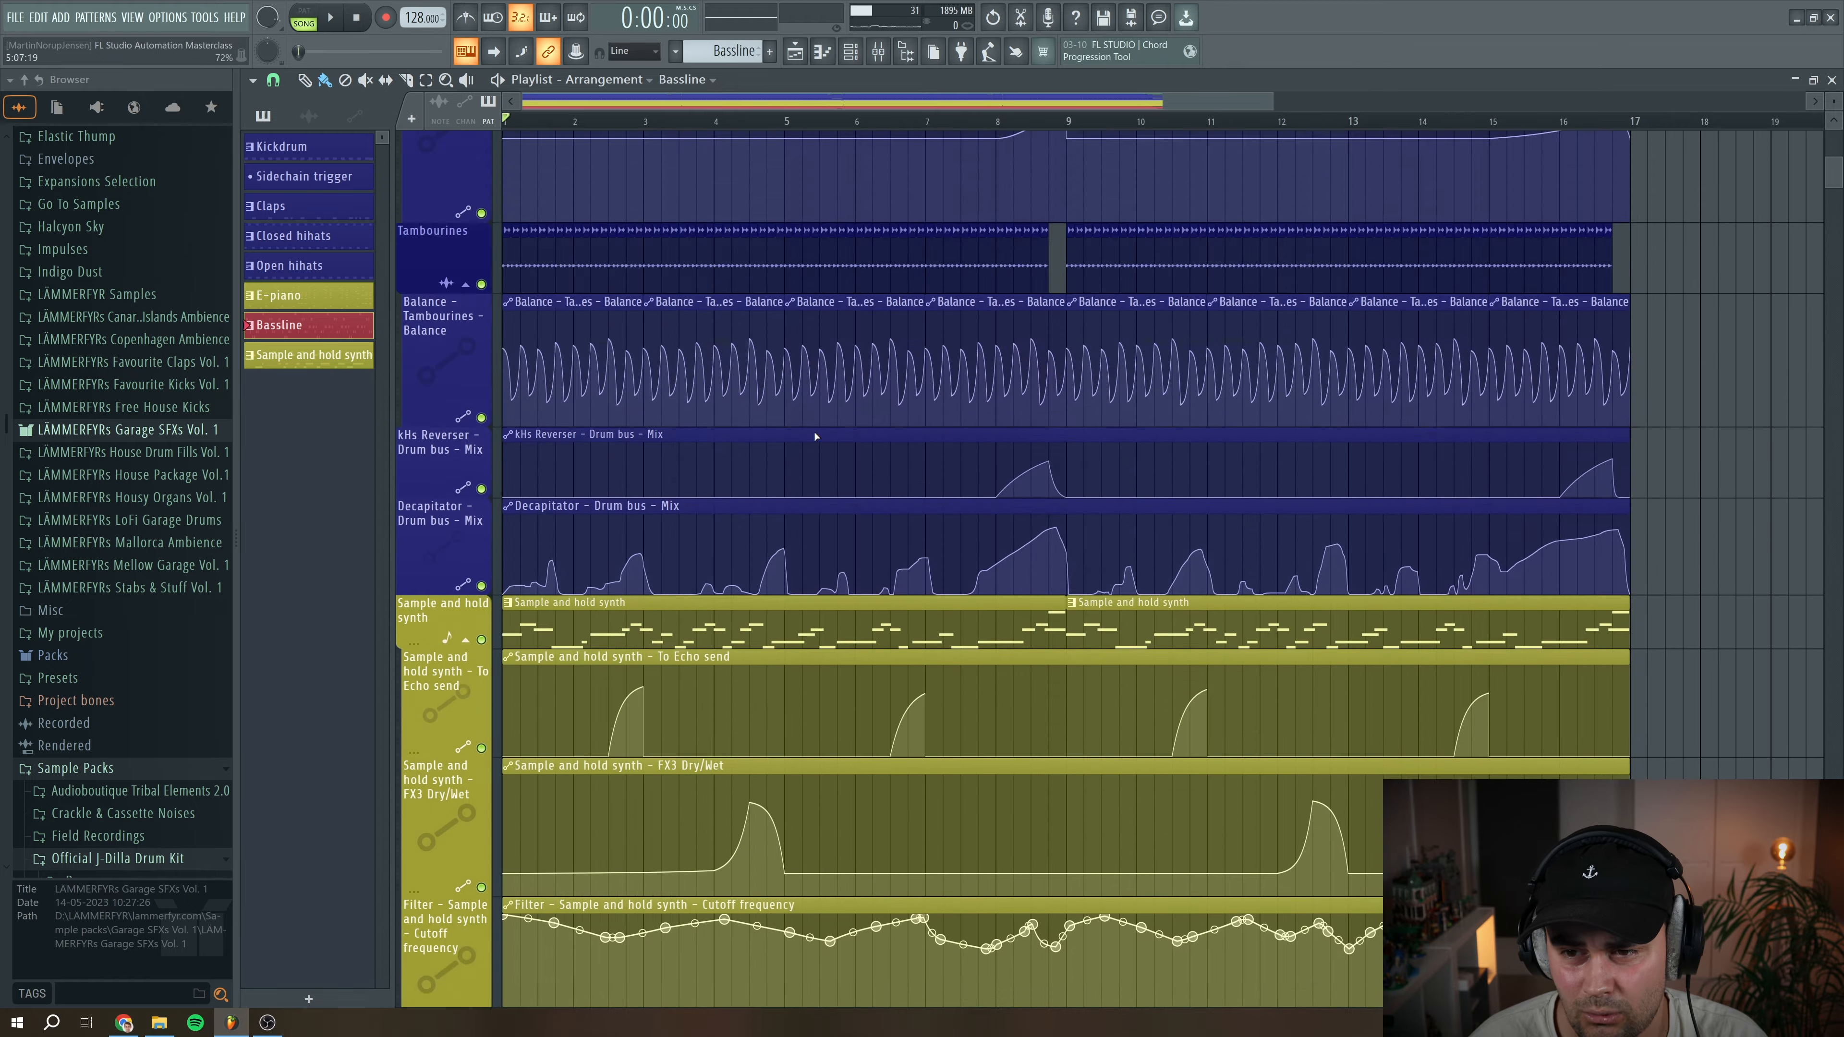
scroll(816, 437, up, 10)
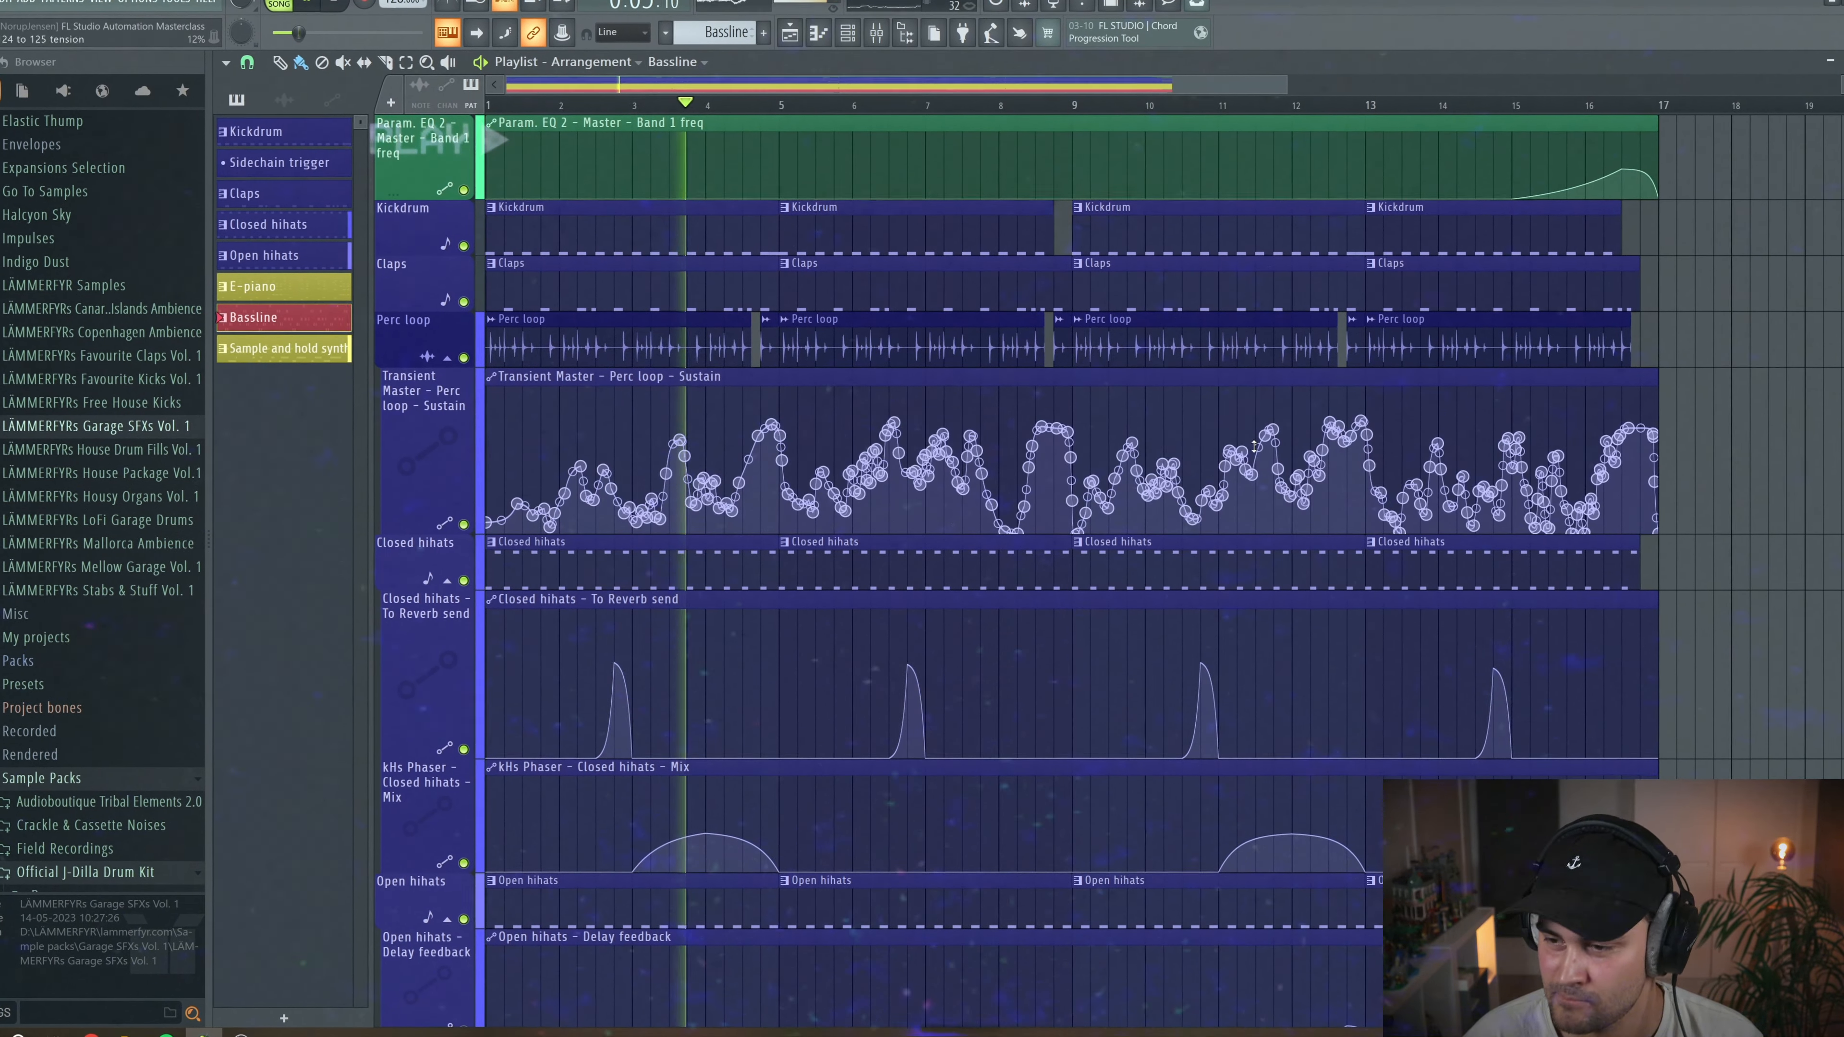
Audition the full arrangement while following the automation clips from the drums down to the bassline, cymbal crash and cassette noise
scroll(1015, 445, down, 5)
scroll(1016, 444, down, 6)
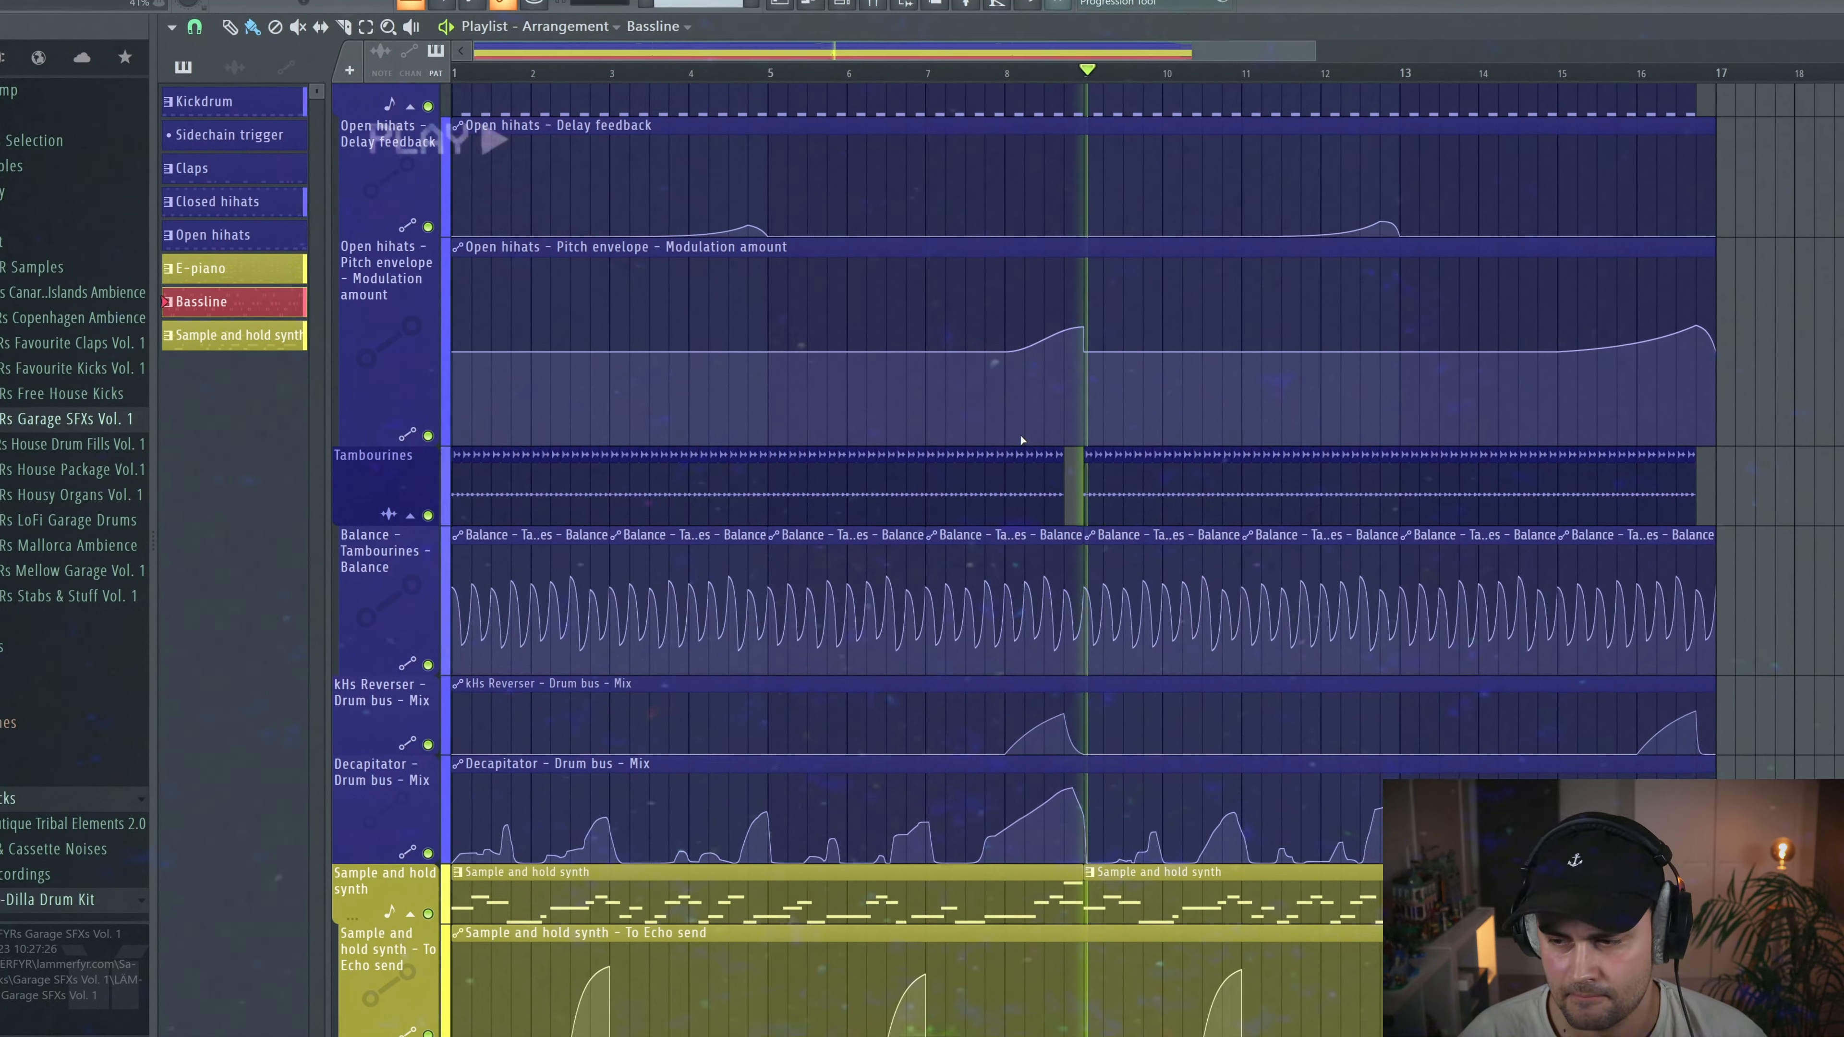
scroll(1021, 438, down, 5)
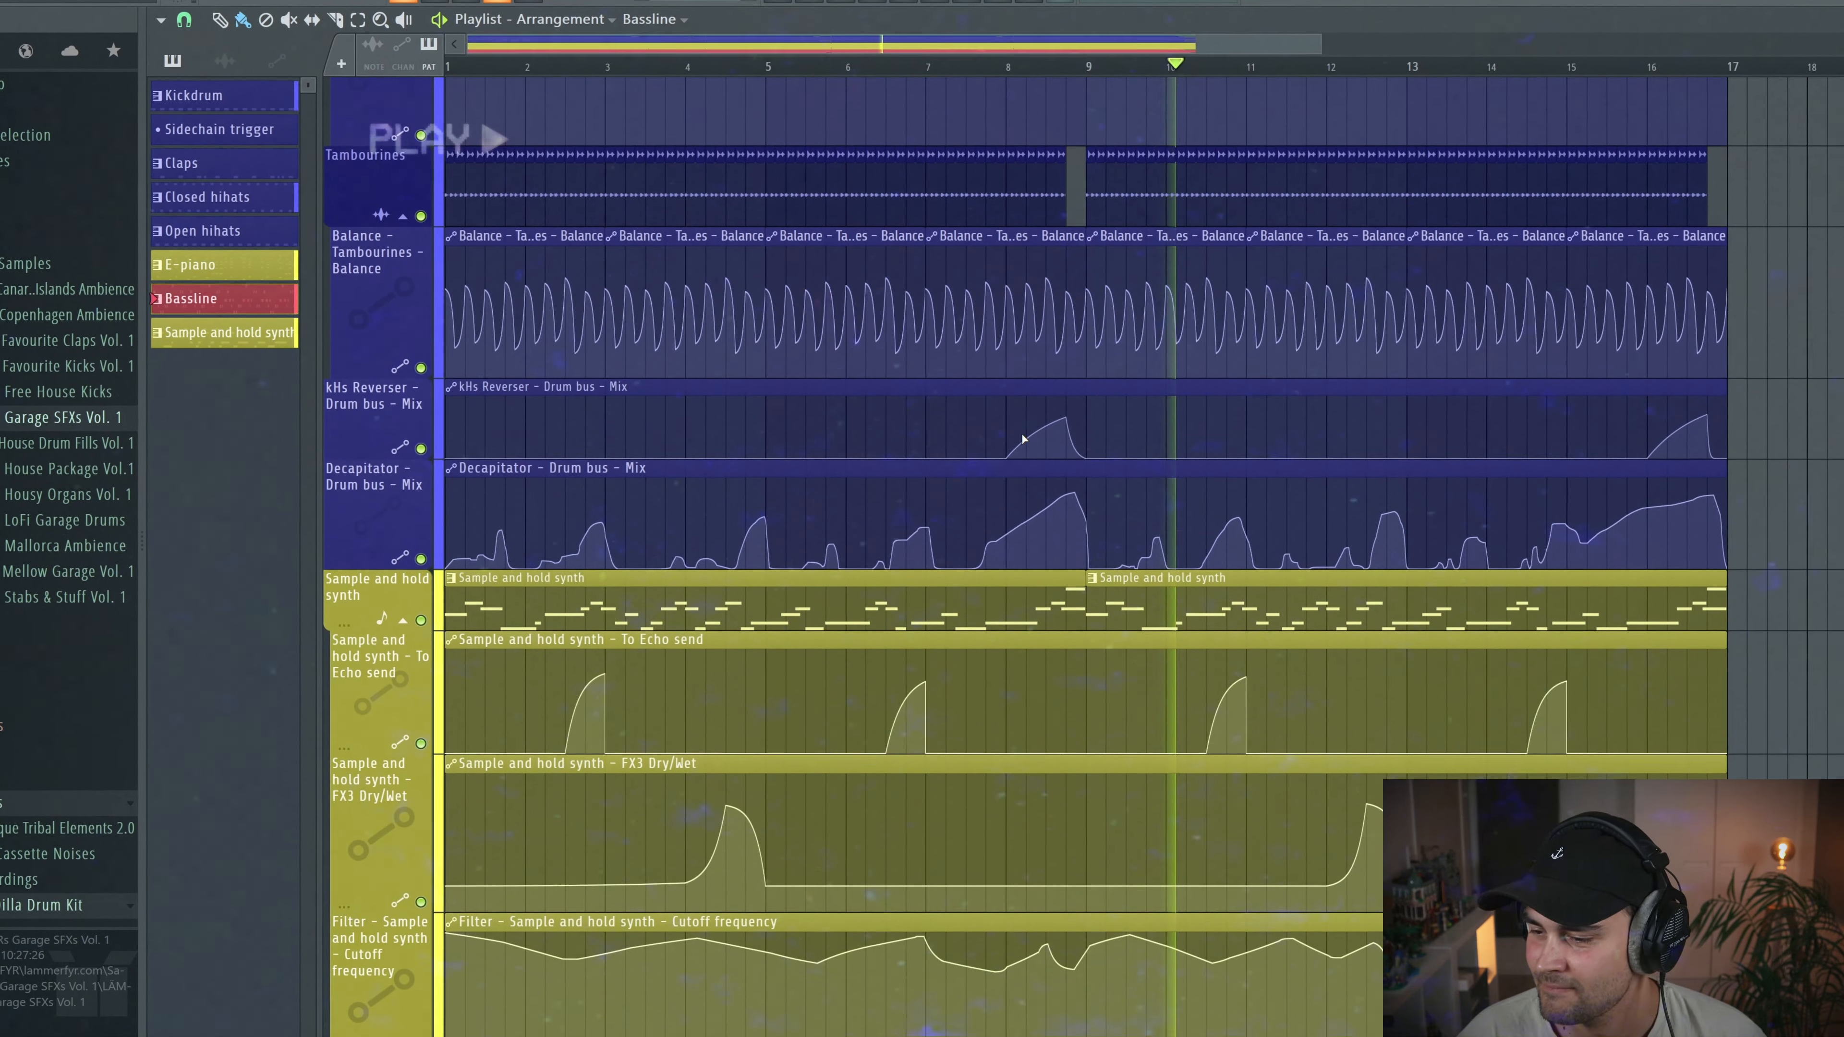
scroll(1023, 436, down, 3)
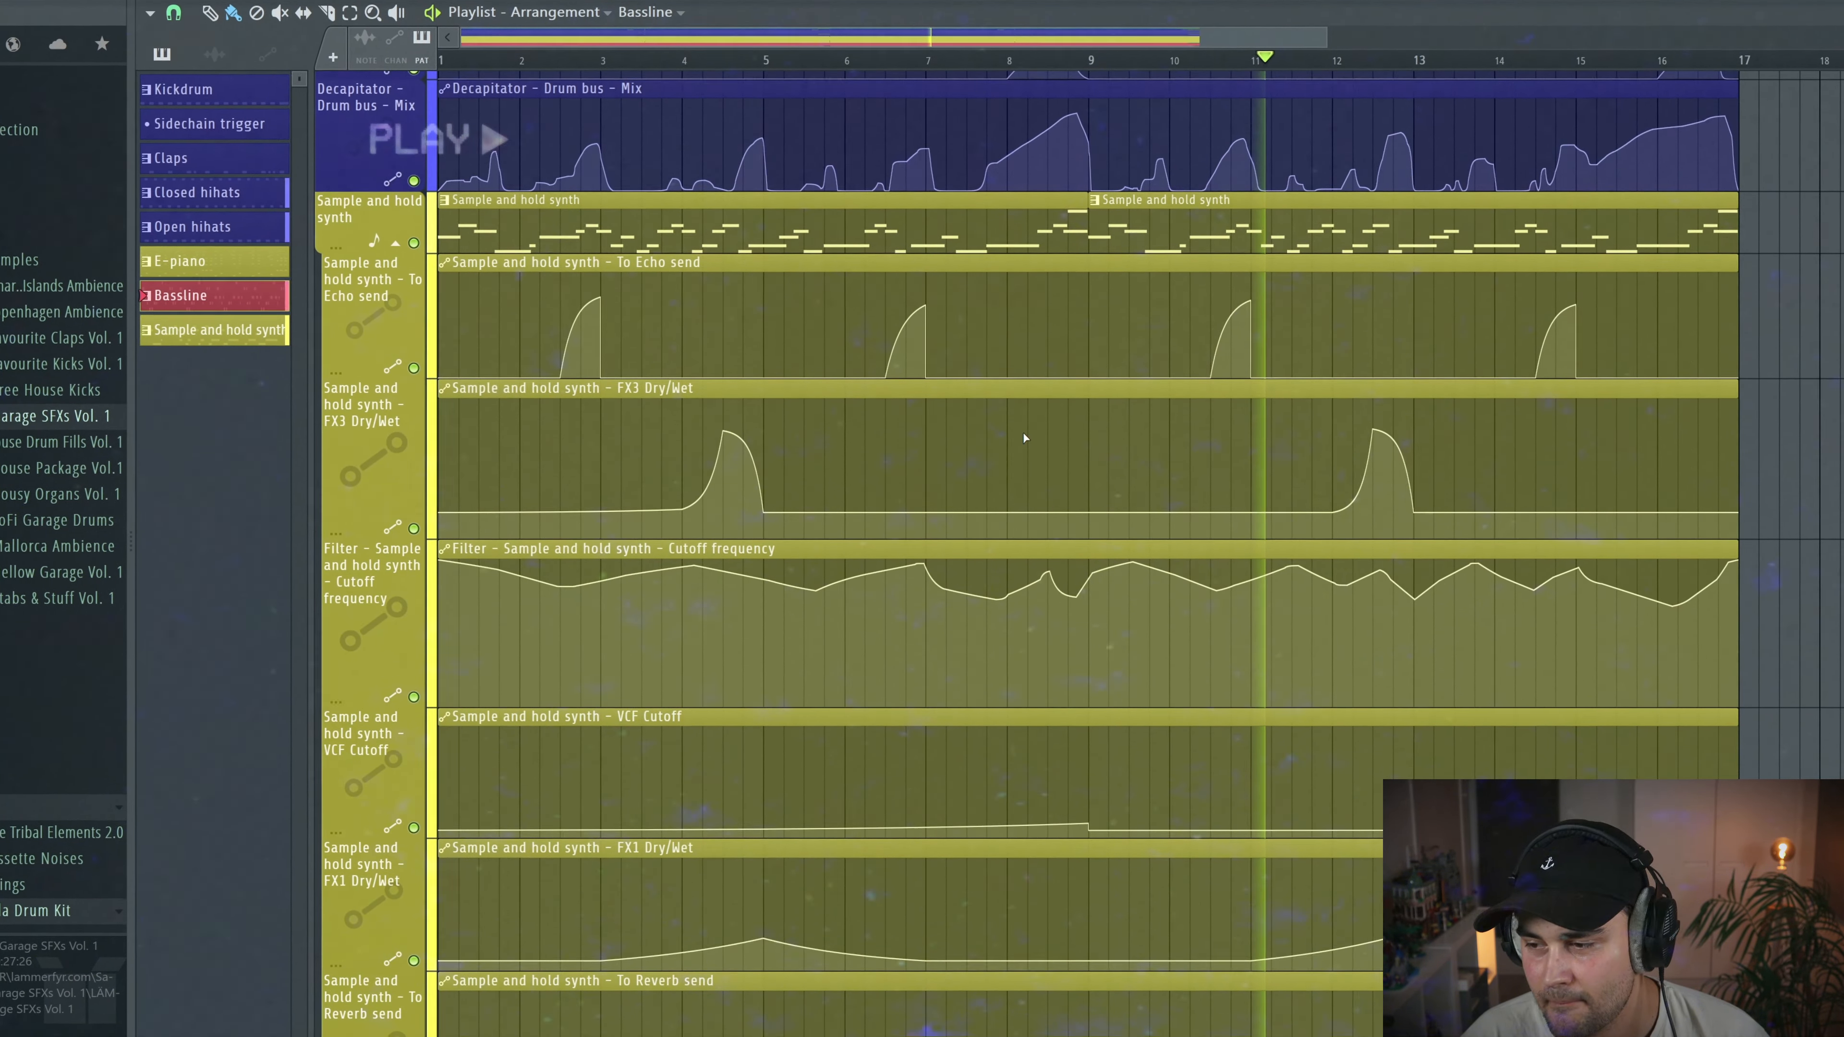
scroll(1023, 436, down, 2)
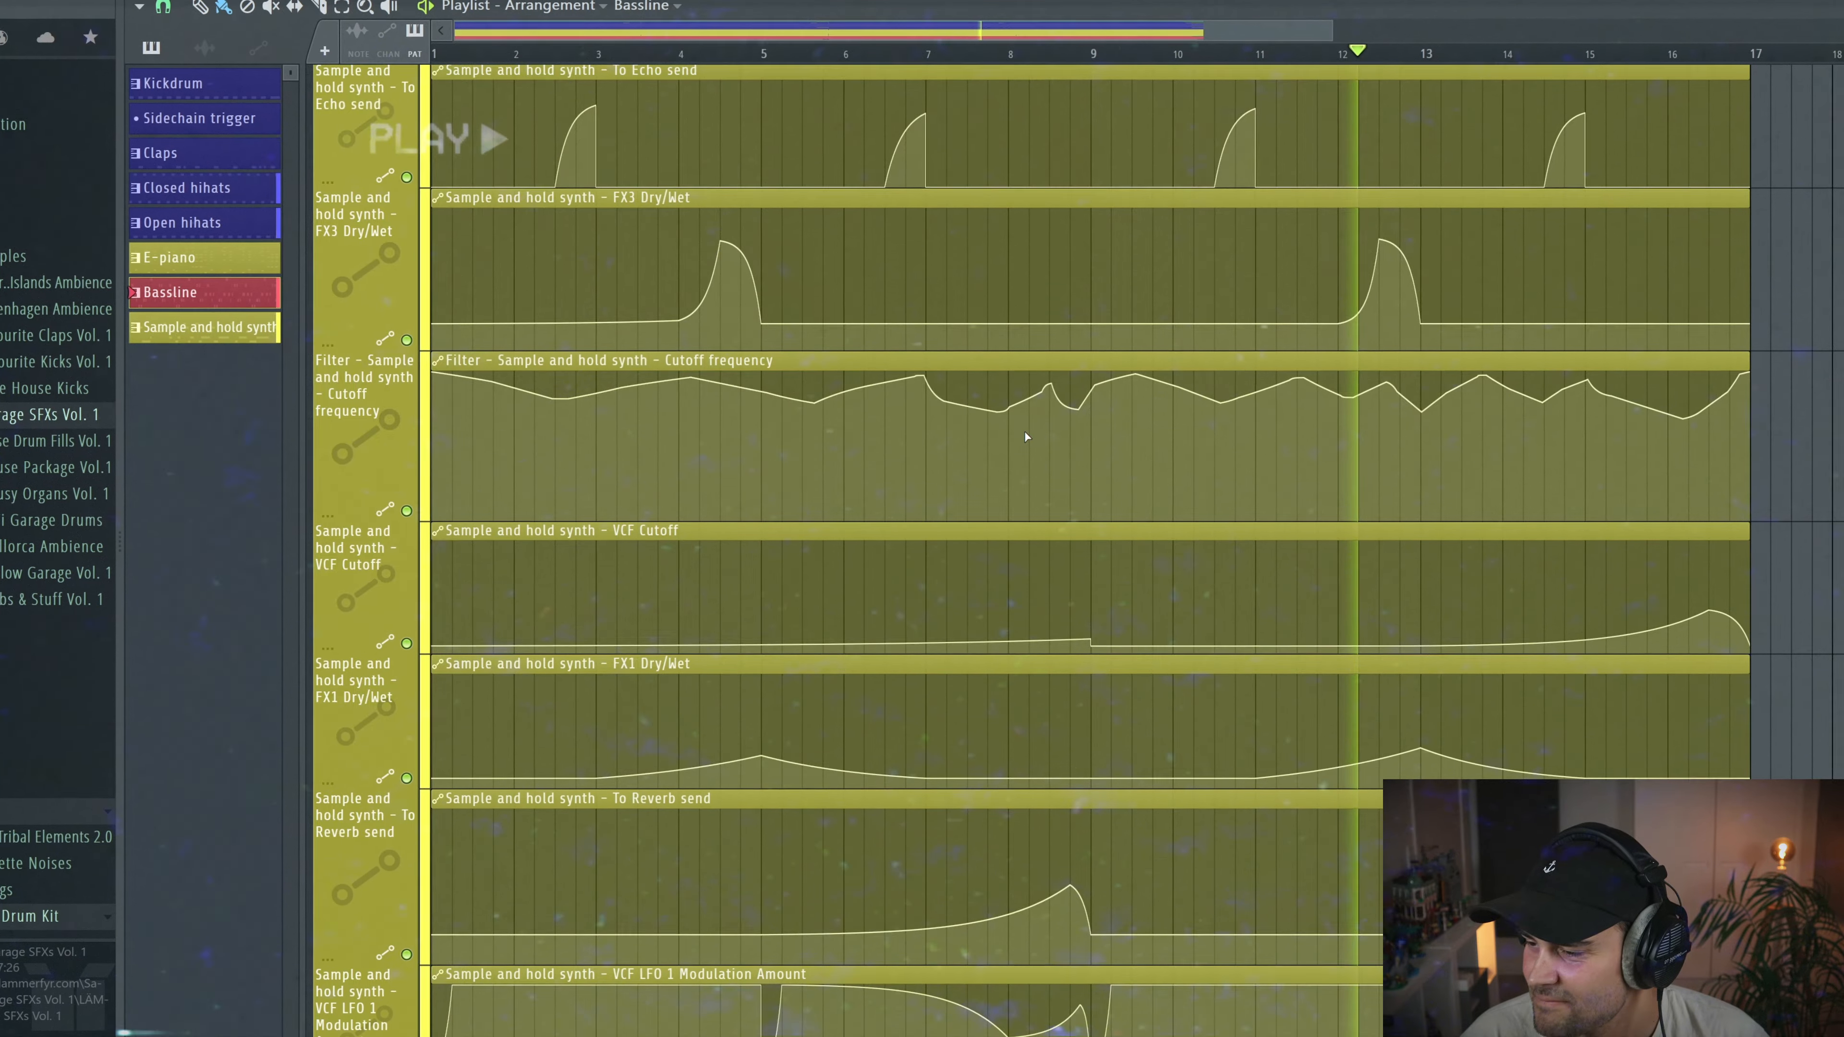
scroll(1024, 434, down, 2)
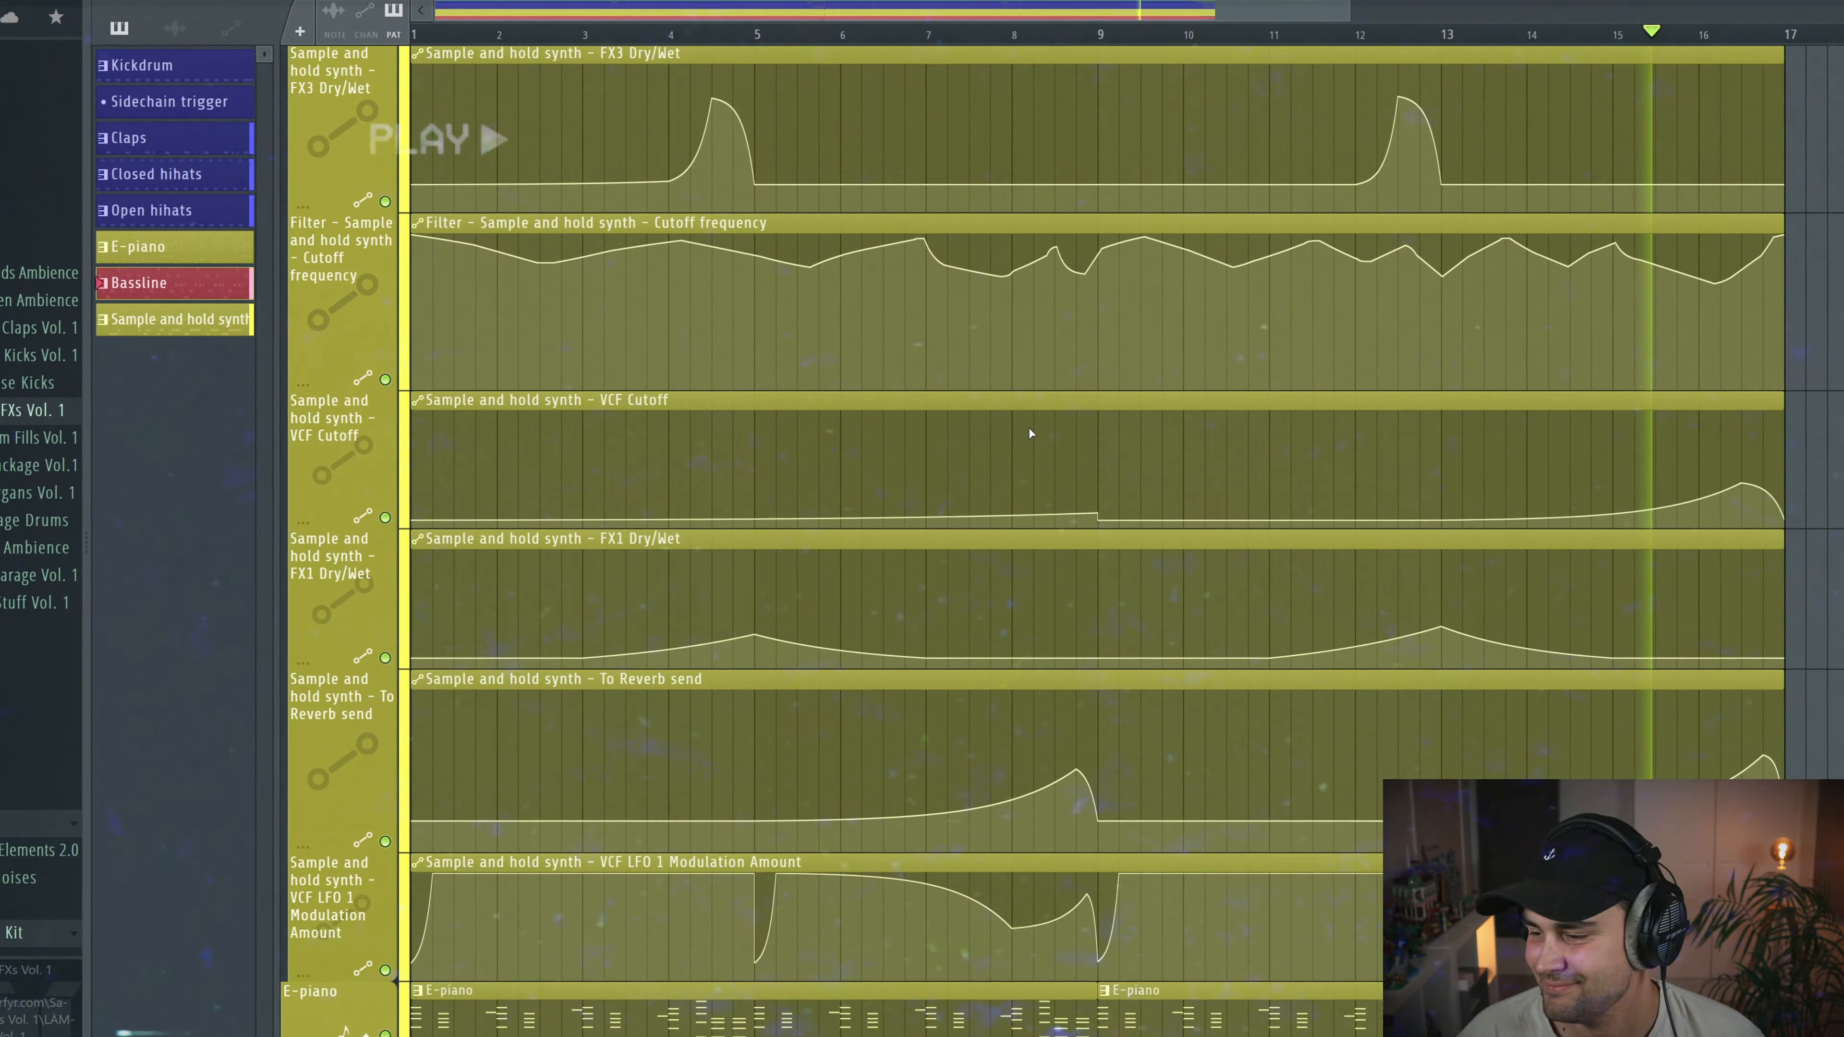
scroll(1028, 428, down, 8)
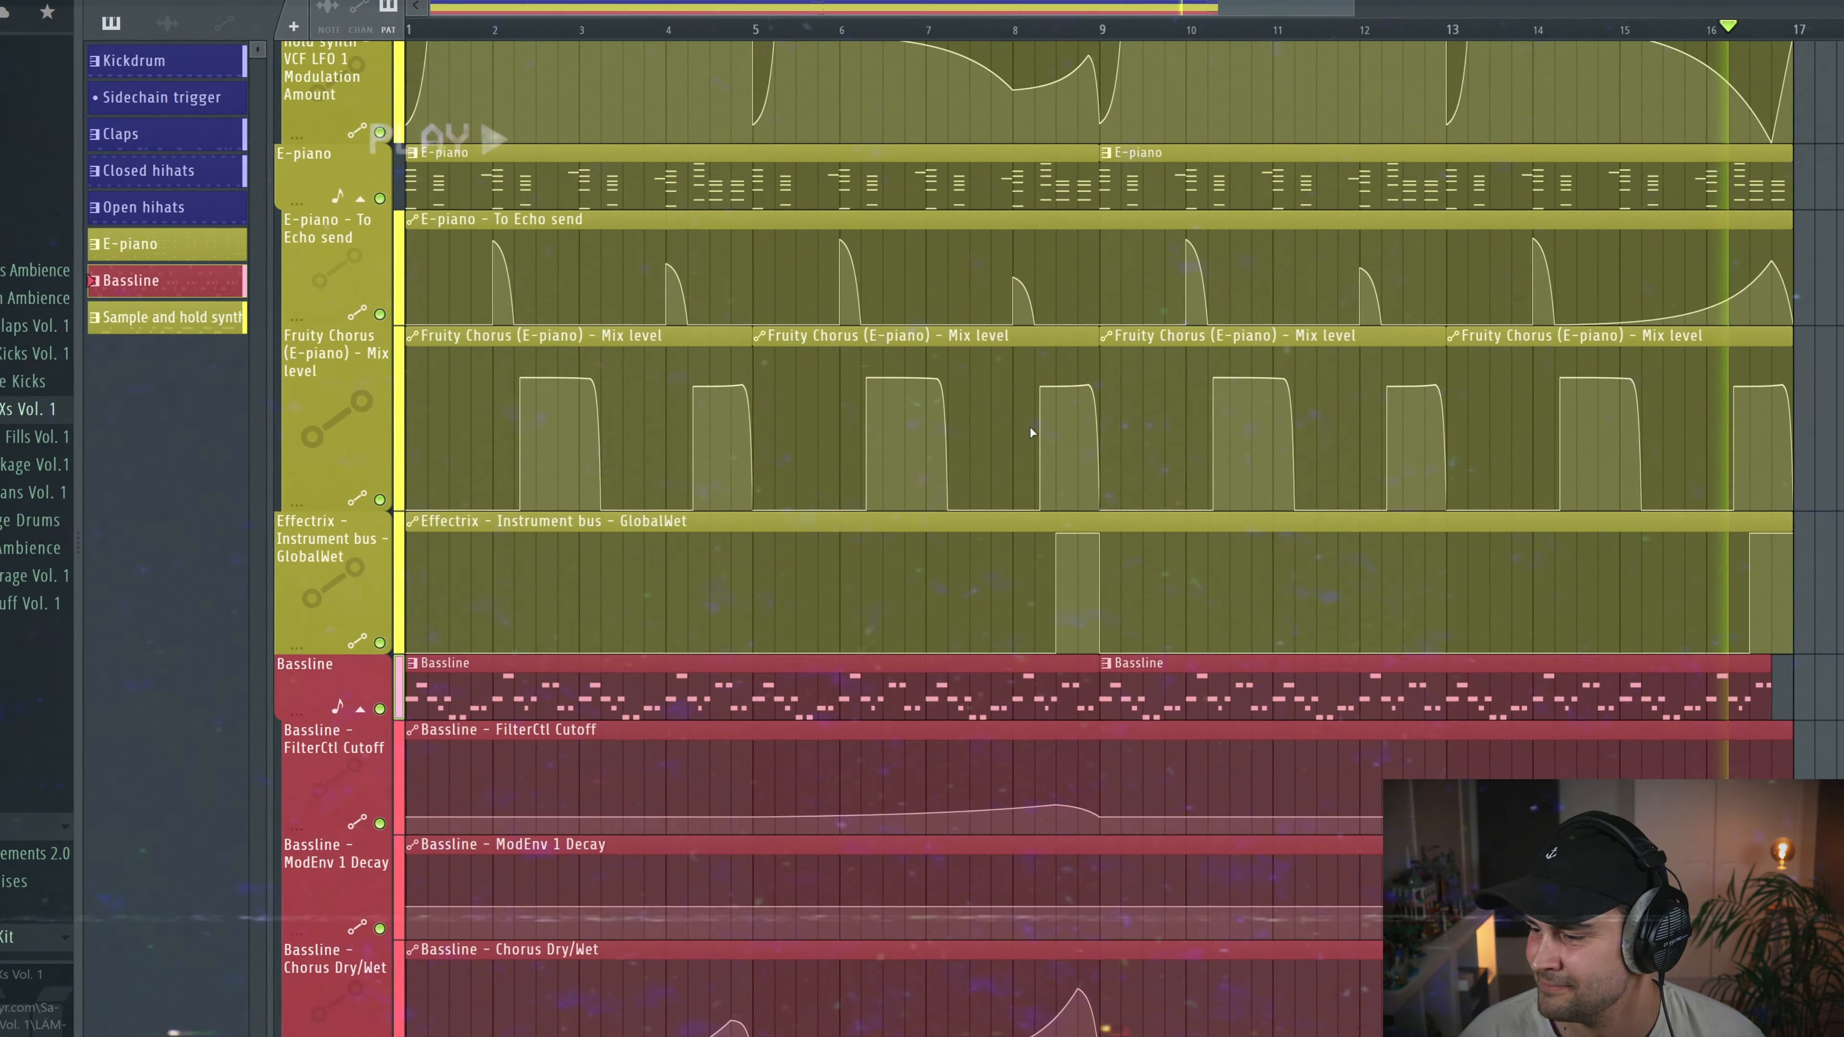
scroll(1029, 427, down, 5)
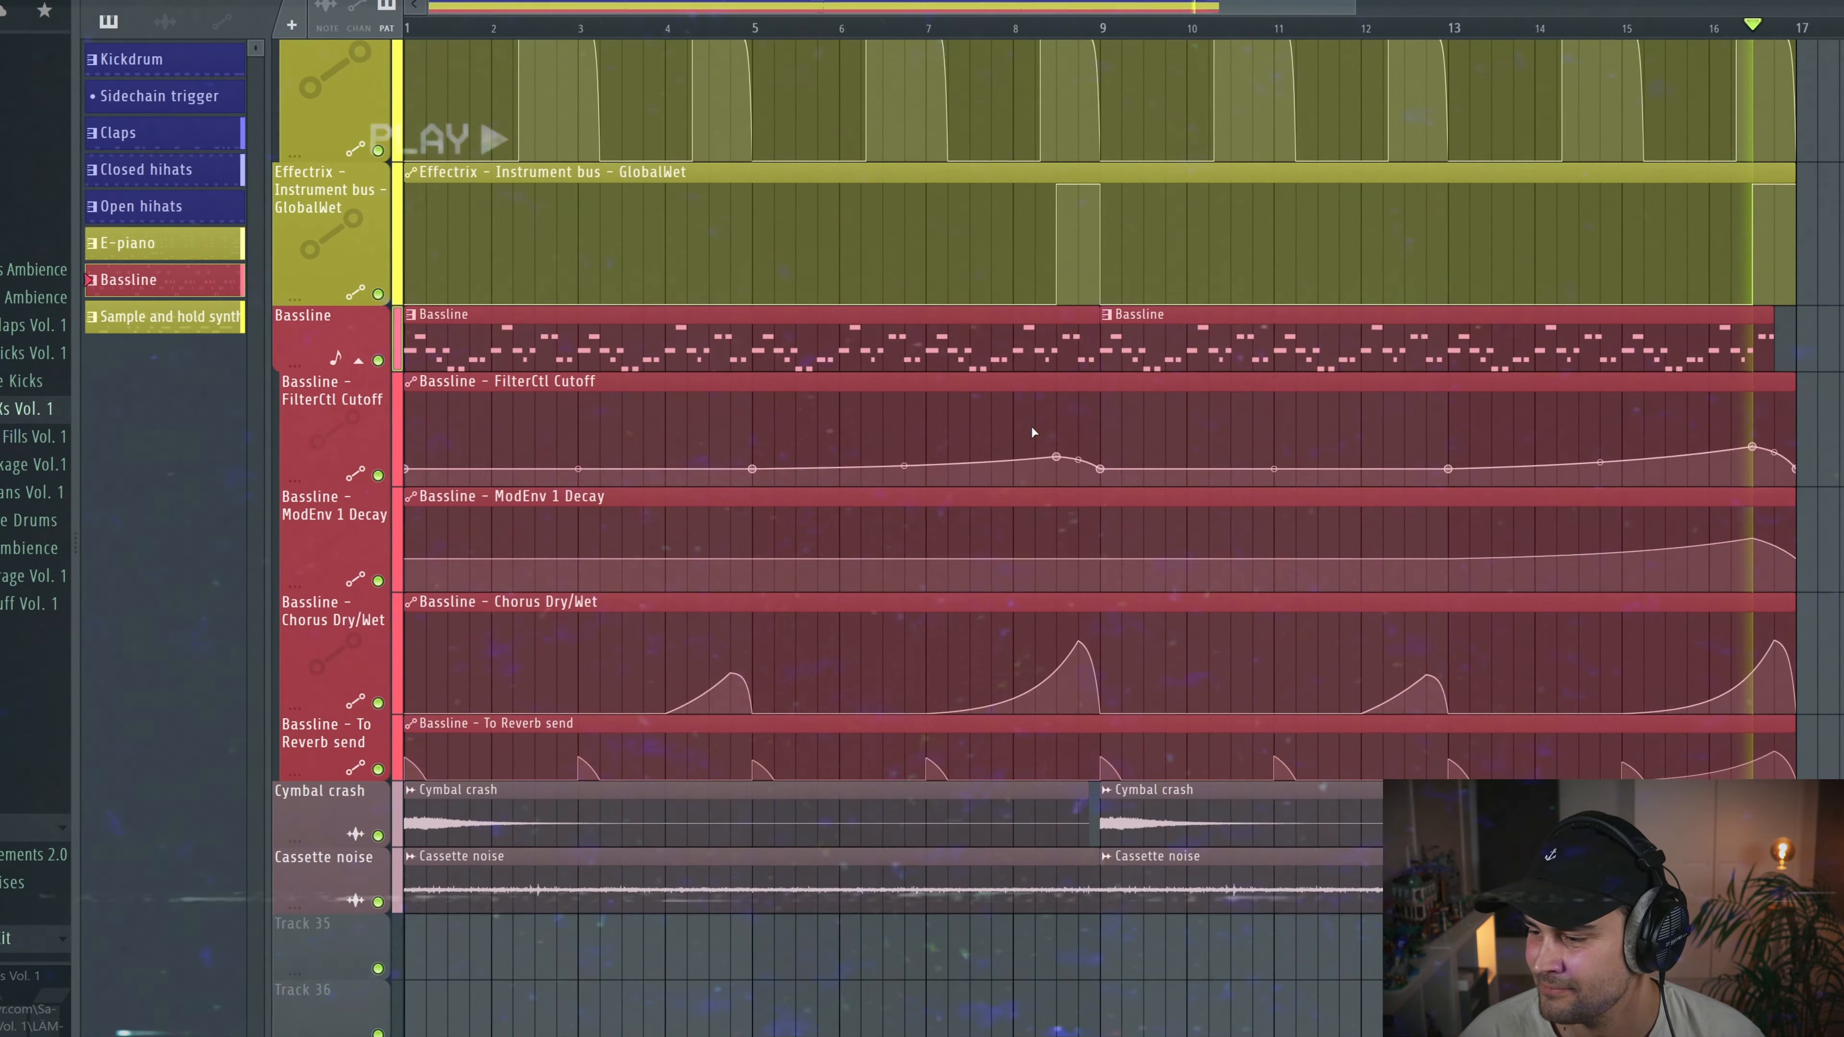